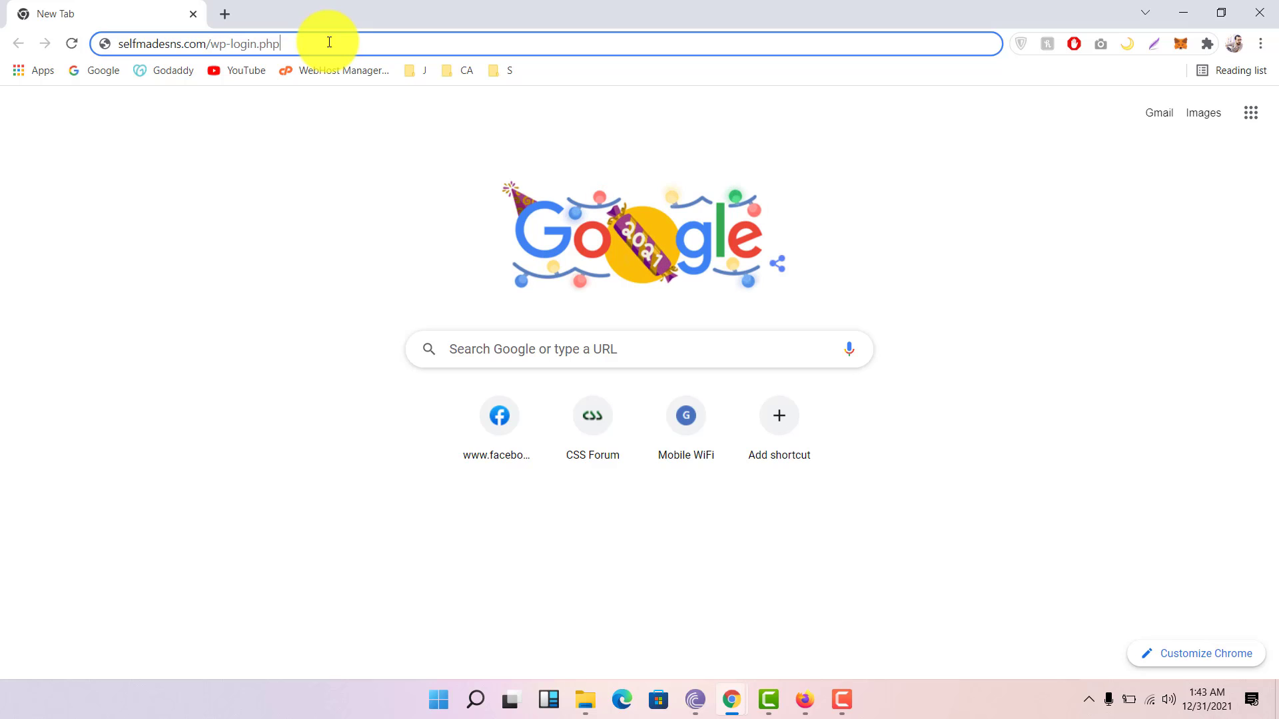
Step: Log in at selfmadesns.com/wp-login.php with the account's username and saved password
key("Return")
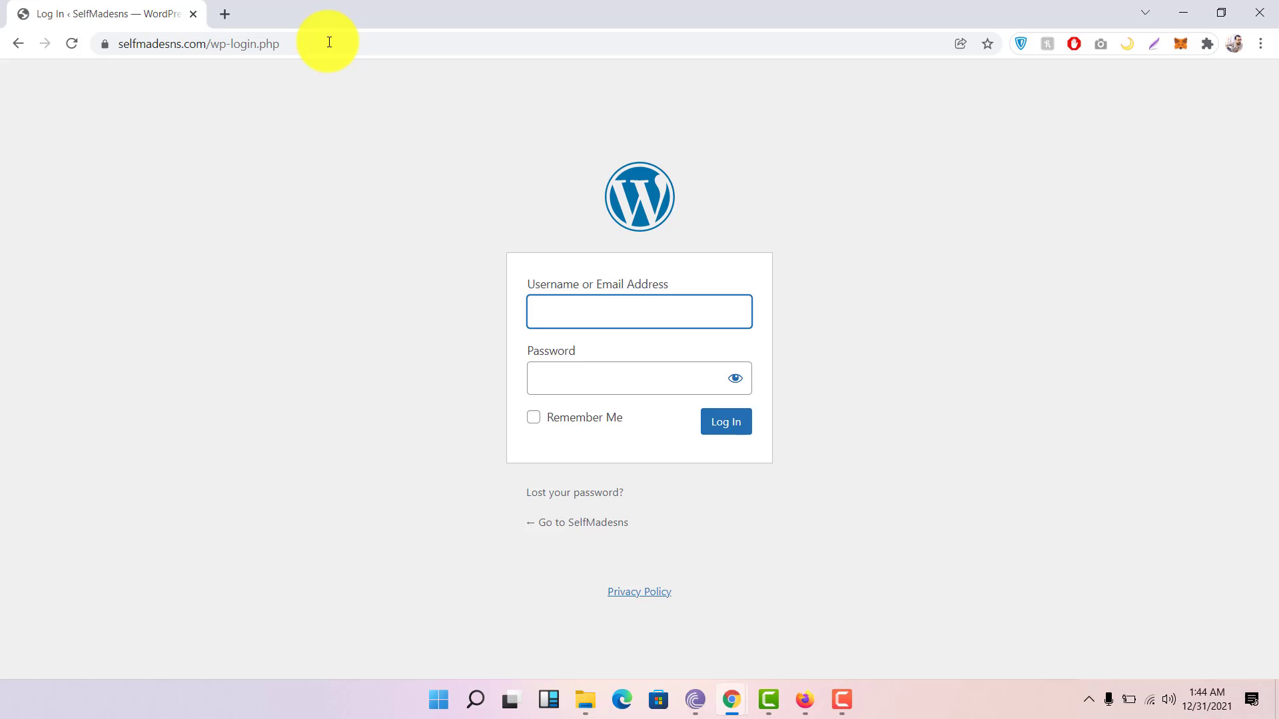
type("a")
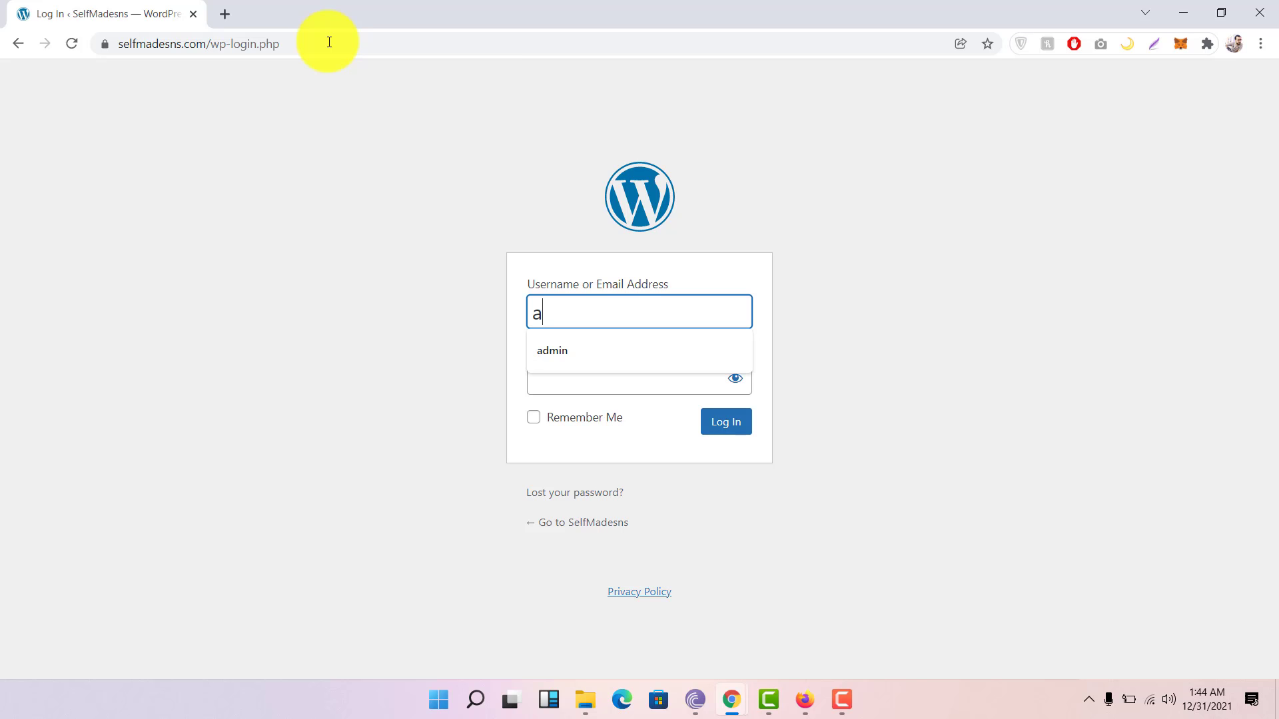
type("dmin")
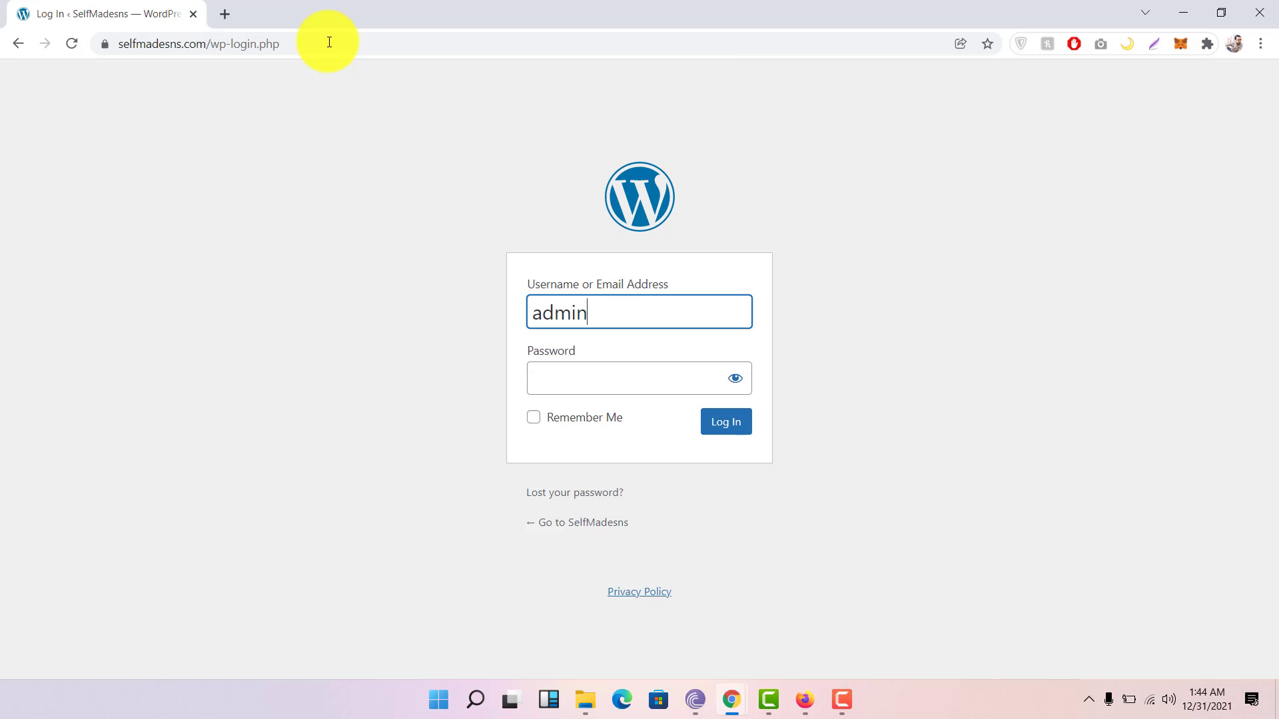
key("Tab")
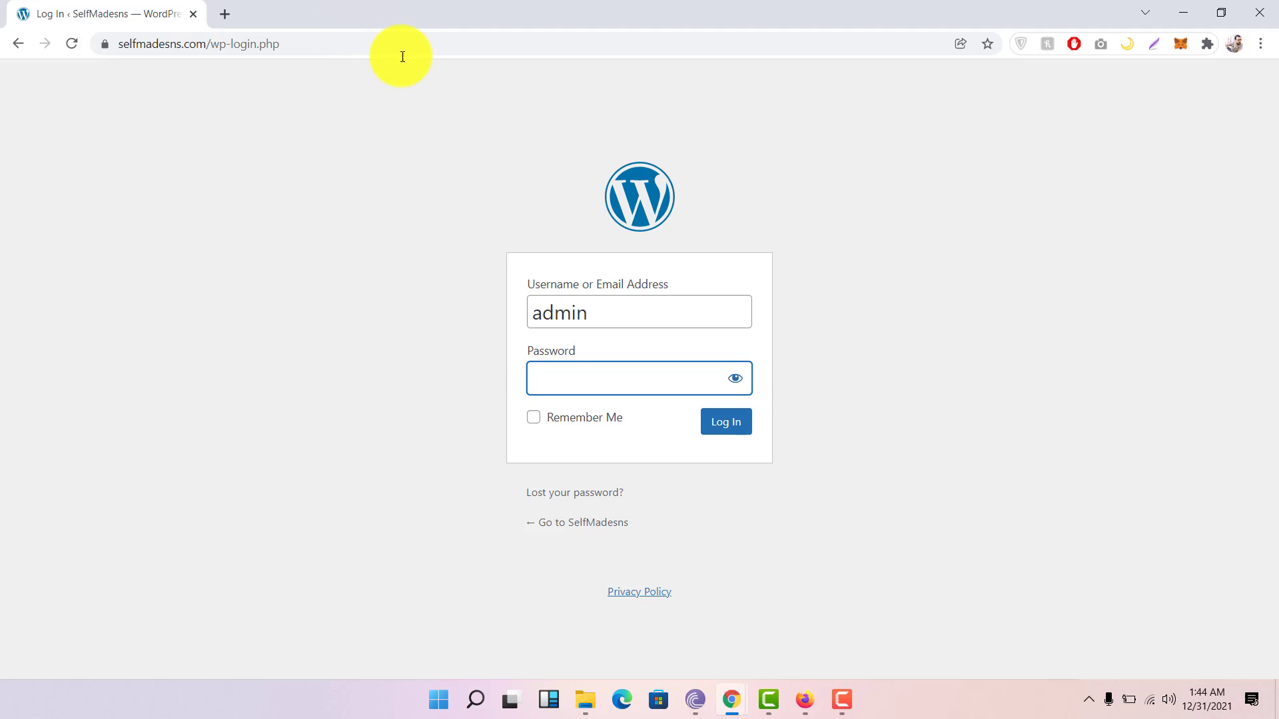
left_click(600, 376)
key("ctrl+v")
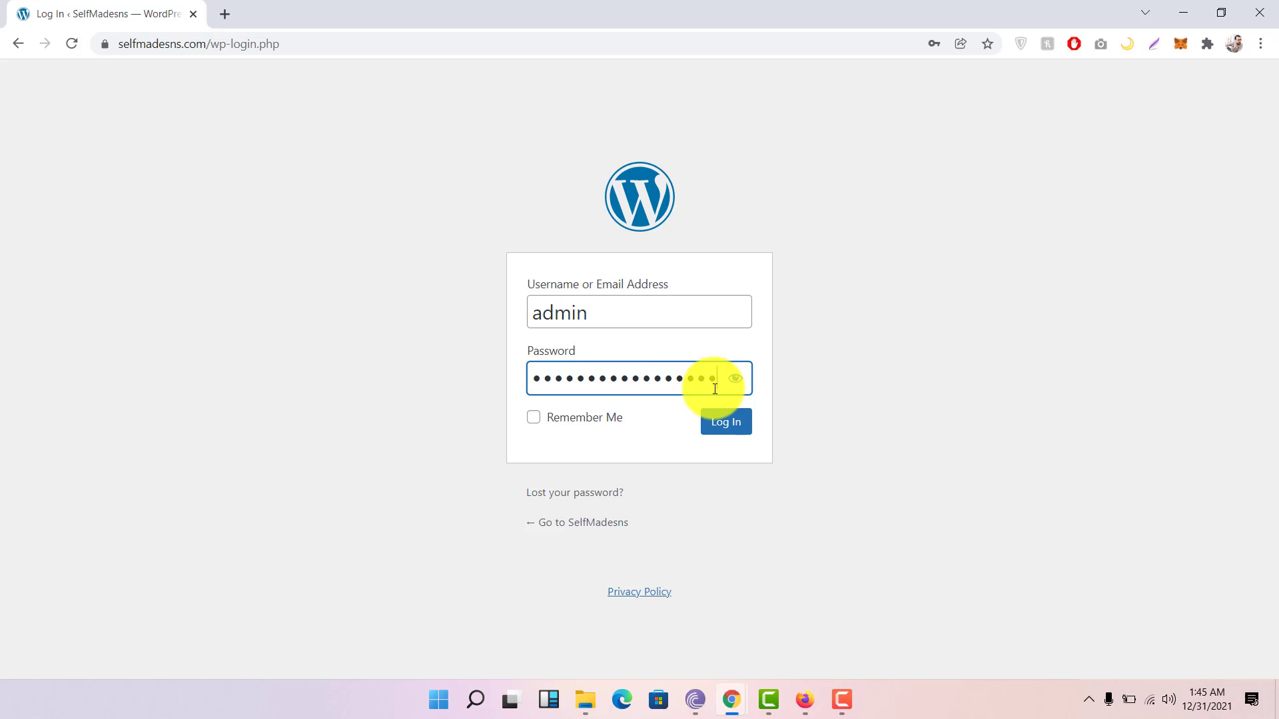
left_click(719, 427)
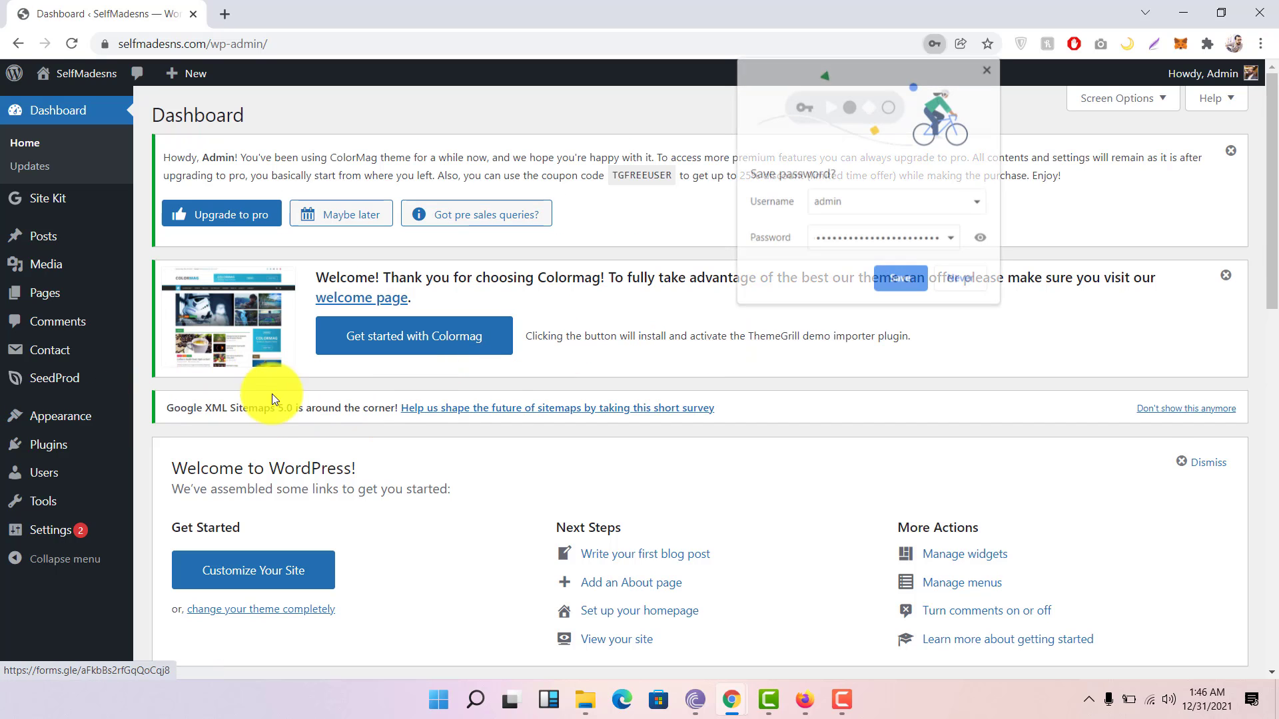
Step: Dismiss the browser's save-password offer and both ColorMag upgrade and welcome notices
left_click(909, 279)
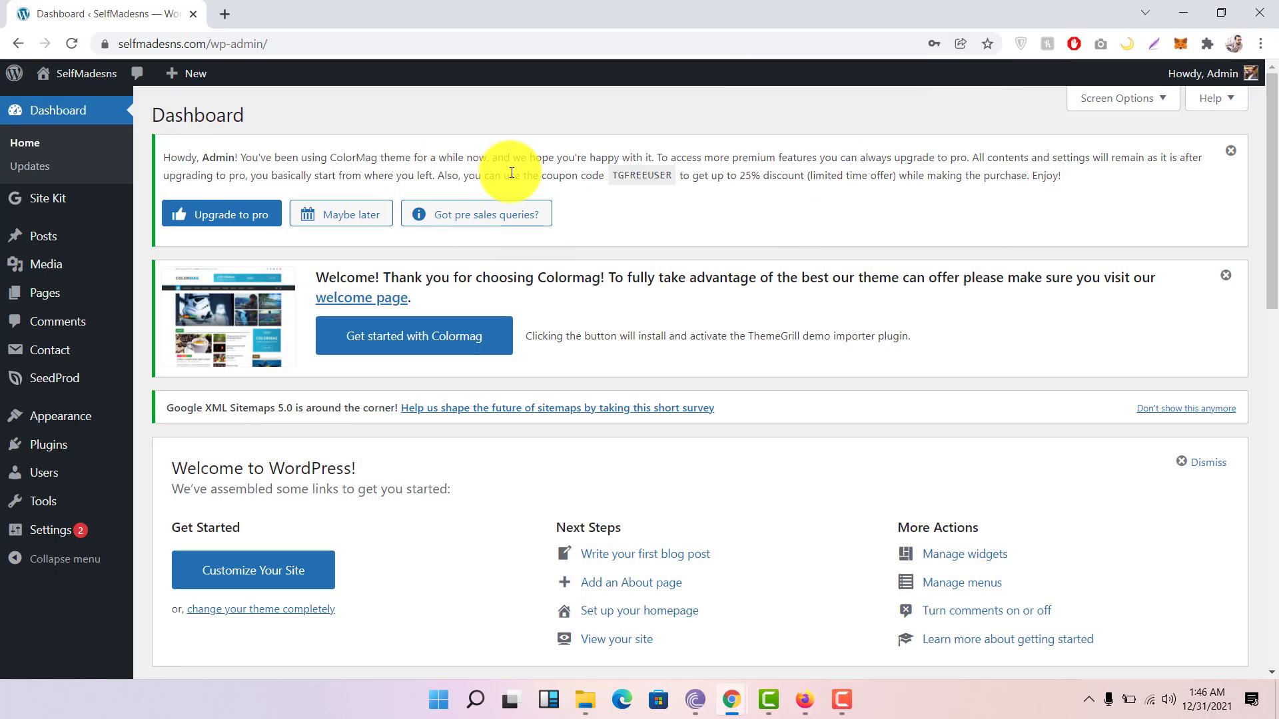
left_click(1231, 152)
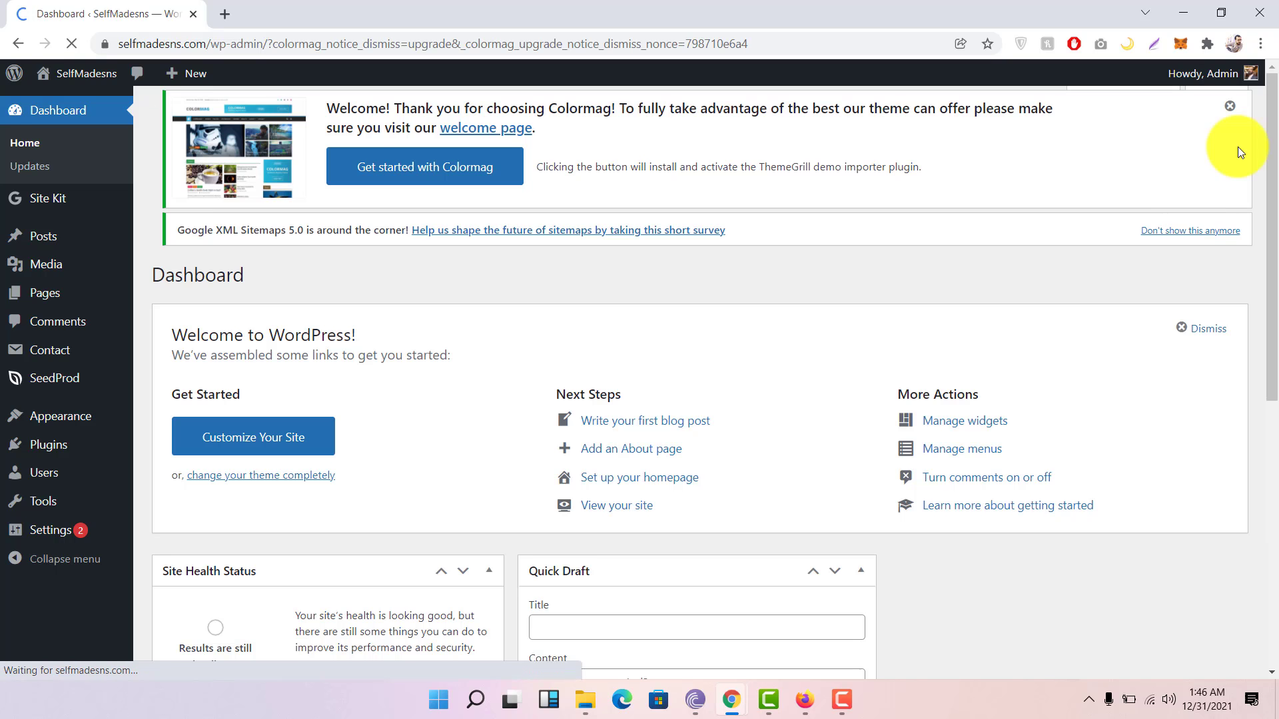
left_click(1227, 151)
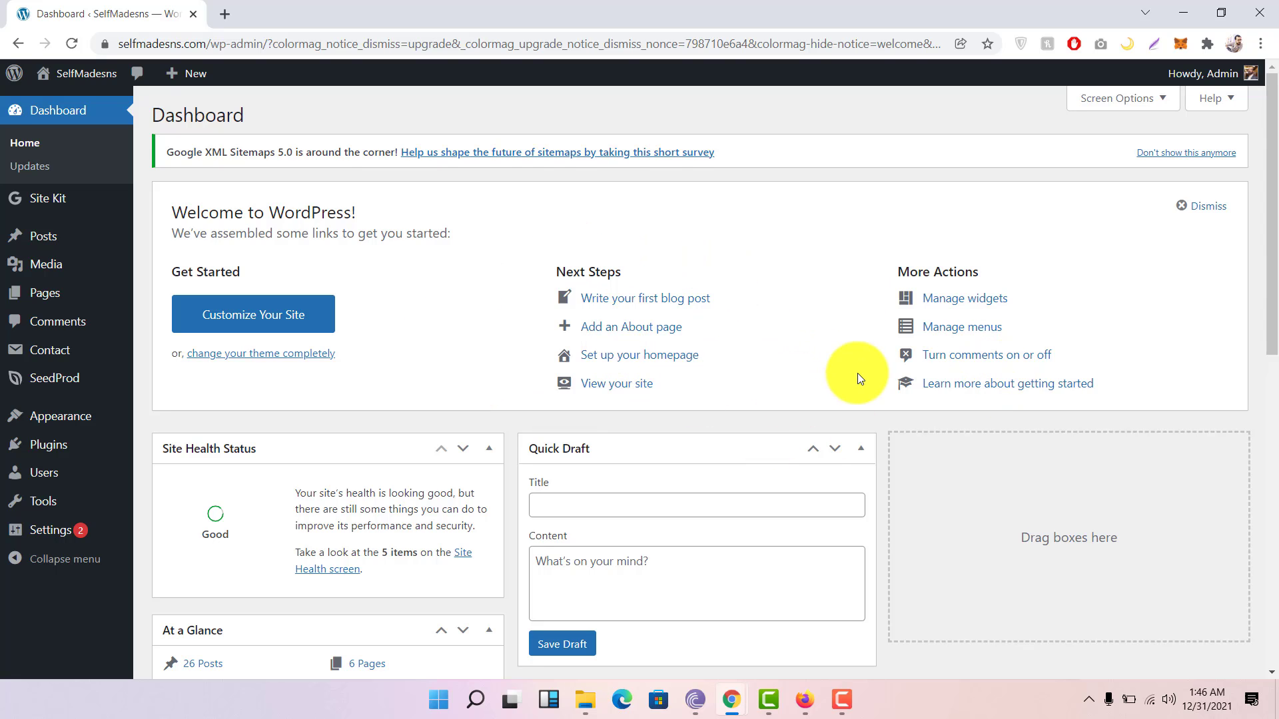
Step: Scroll through the Dashboard panels: 26 posts, 6 pages, ColorMag theme, Good site health
scroll(562, 353, "down", 3)
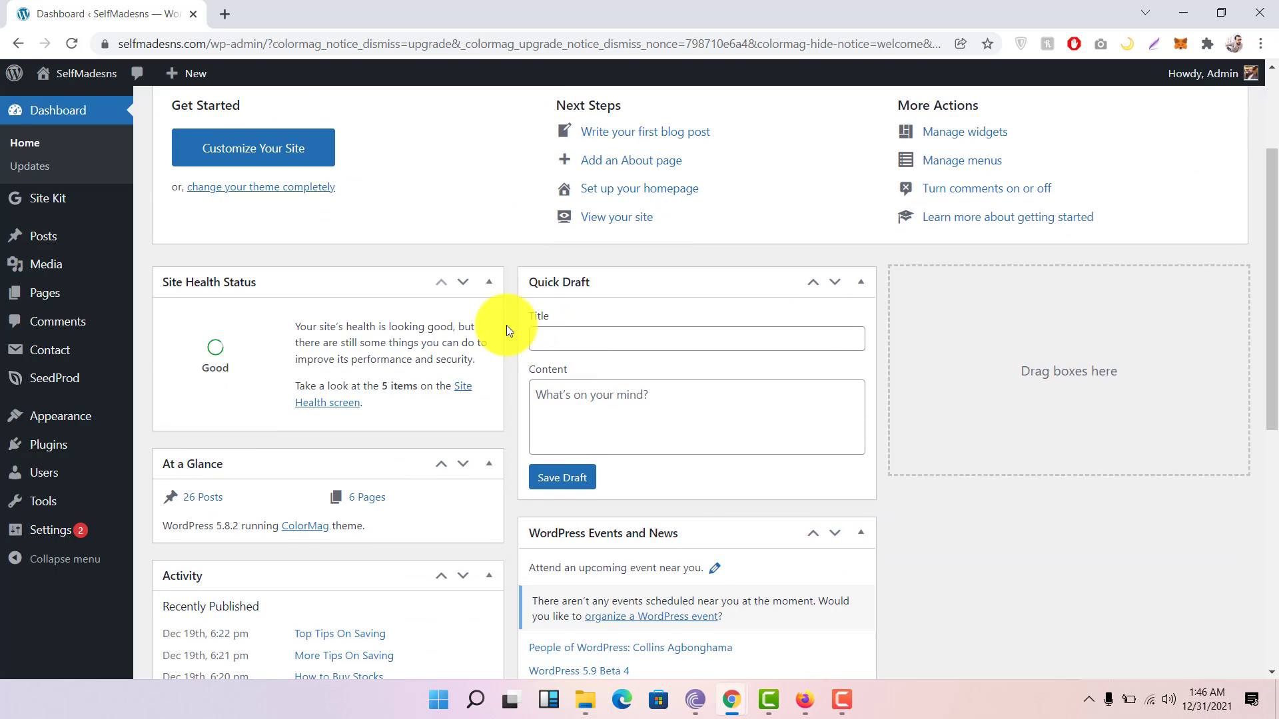
scroll(512, 322, "down", 1)
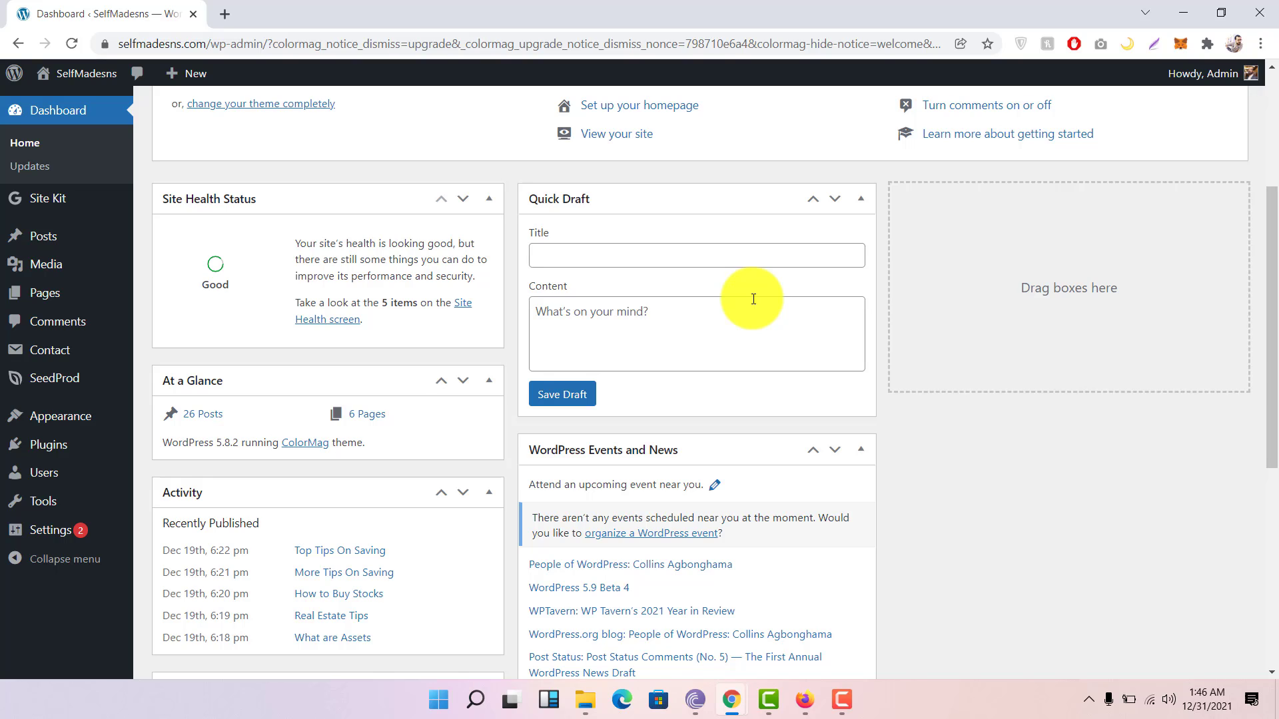
scroll(752, 298, "down", 4)
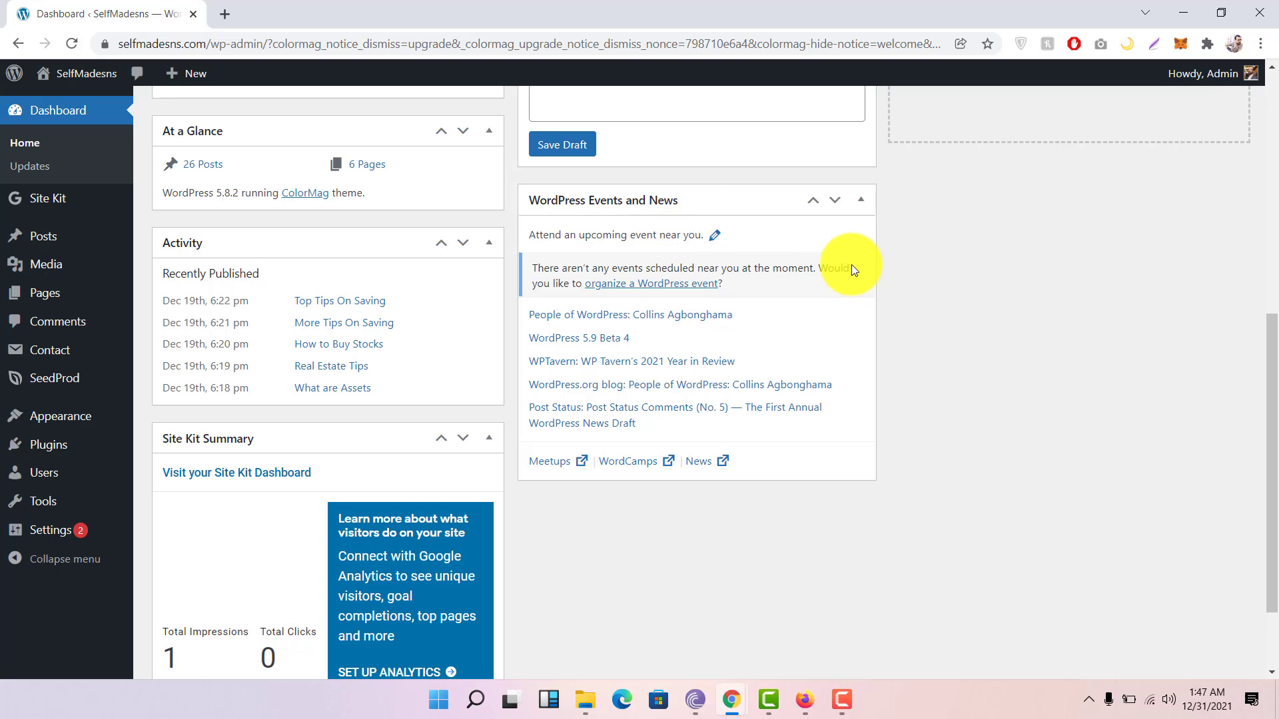
scroll(851, 268, "down", 2)
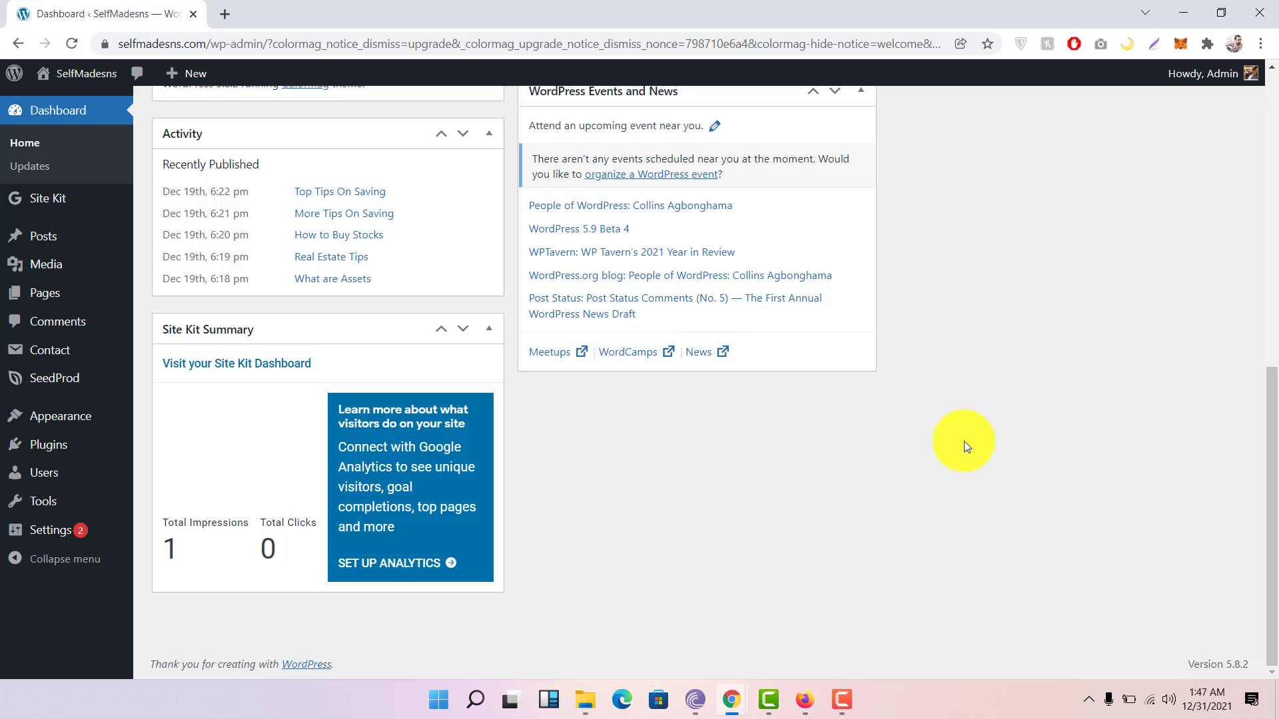
scroll(879, 405, "up", 5)
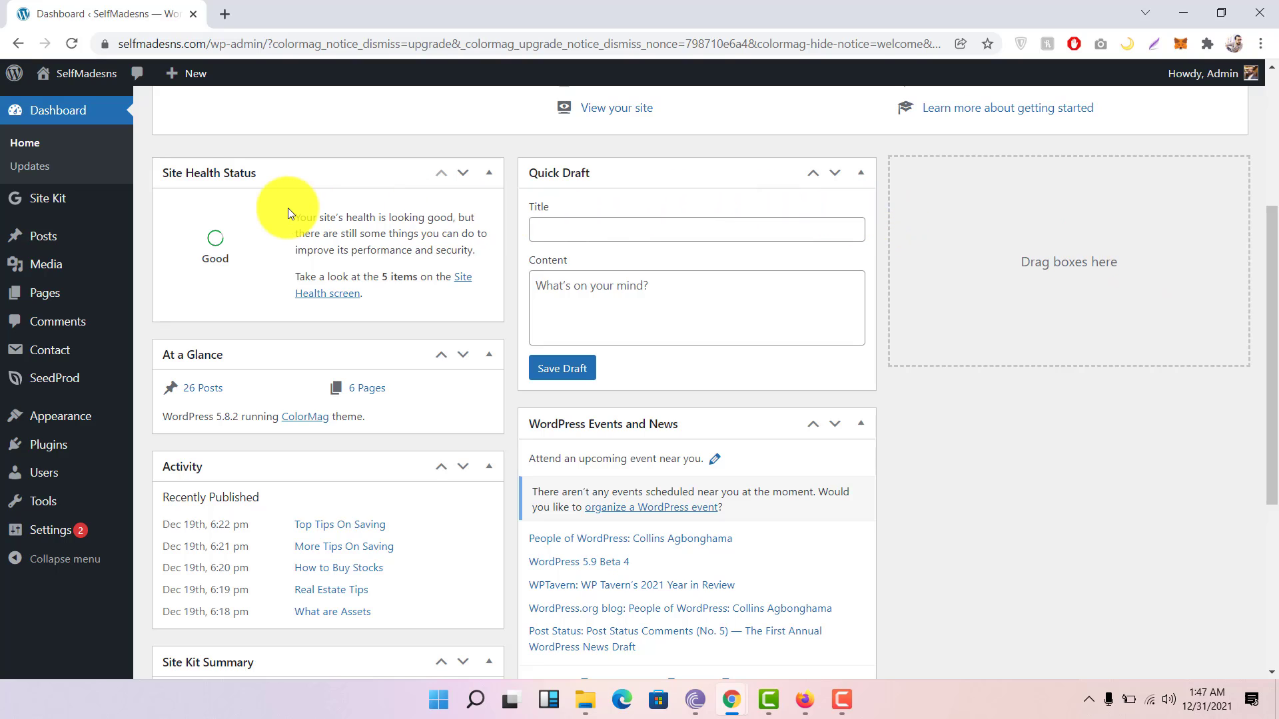
Step: Go to Posts > All Posts from the left admin menu
mouse_move(38, 240)
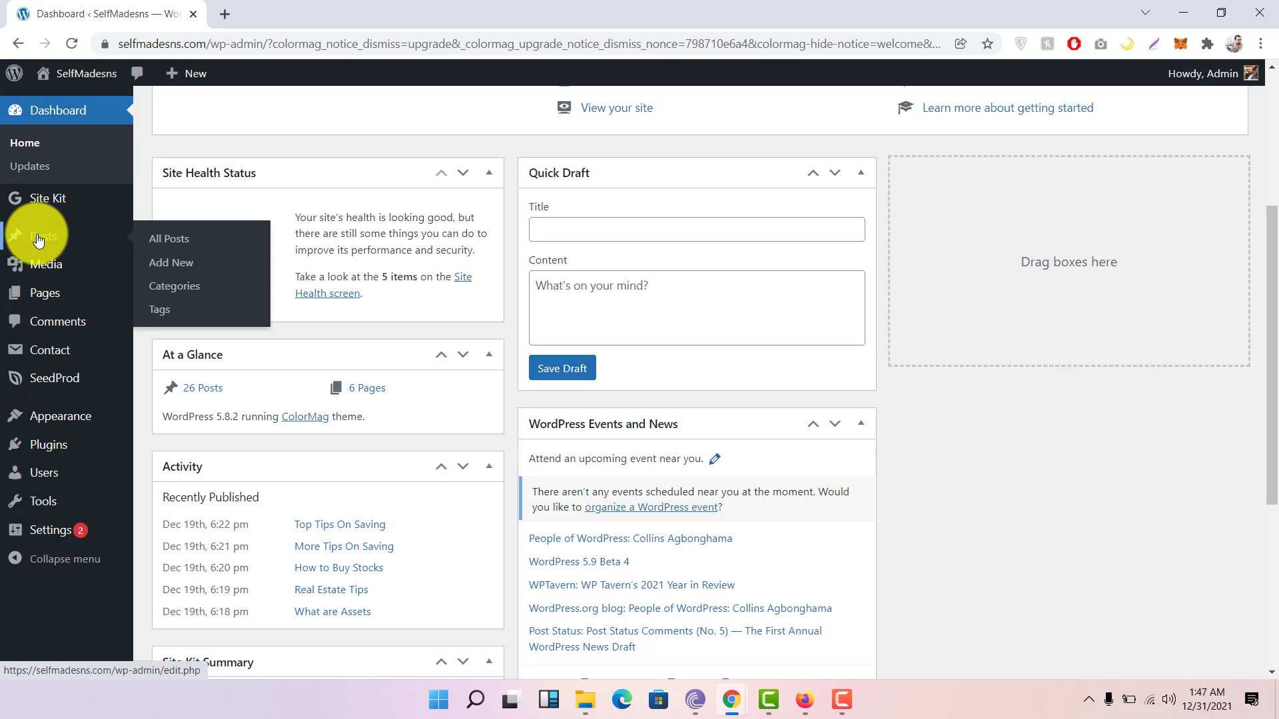
mouse_move(27, 200)
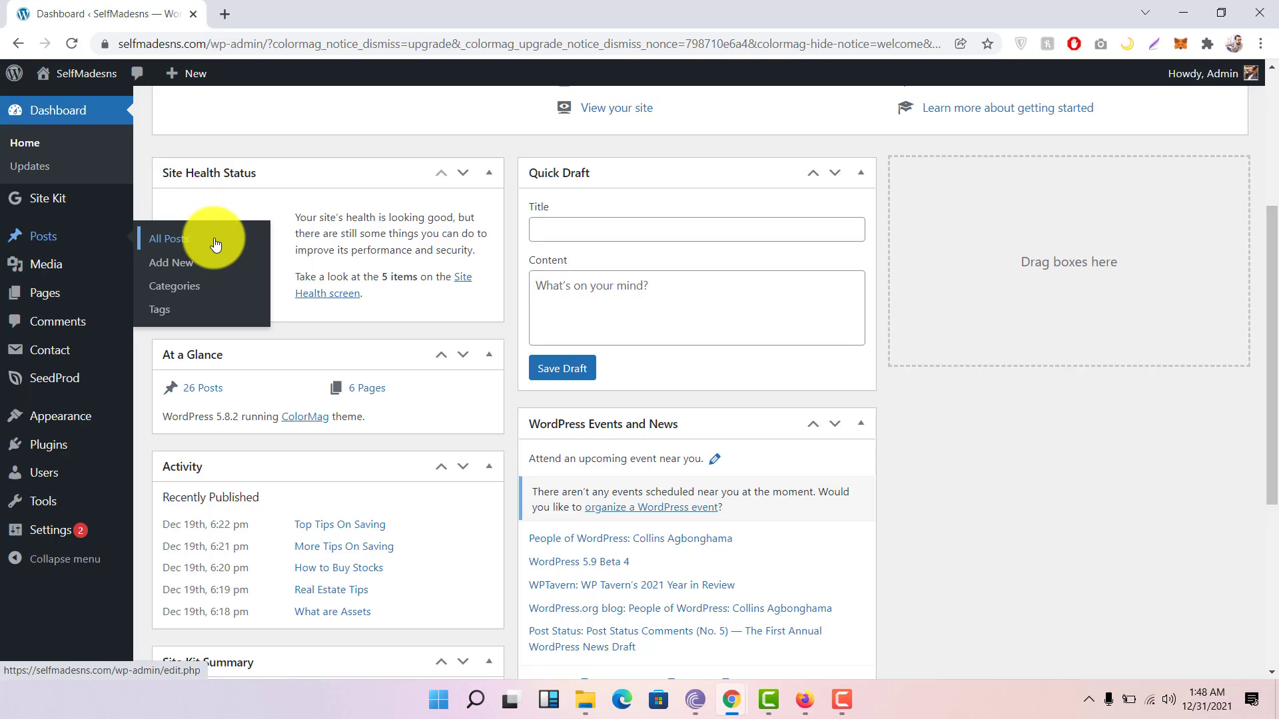
left_click(215, 244)
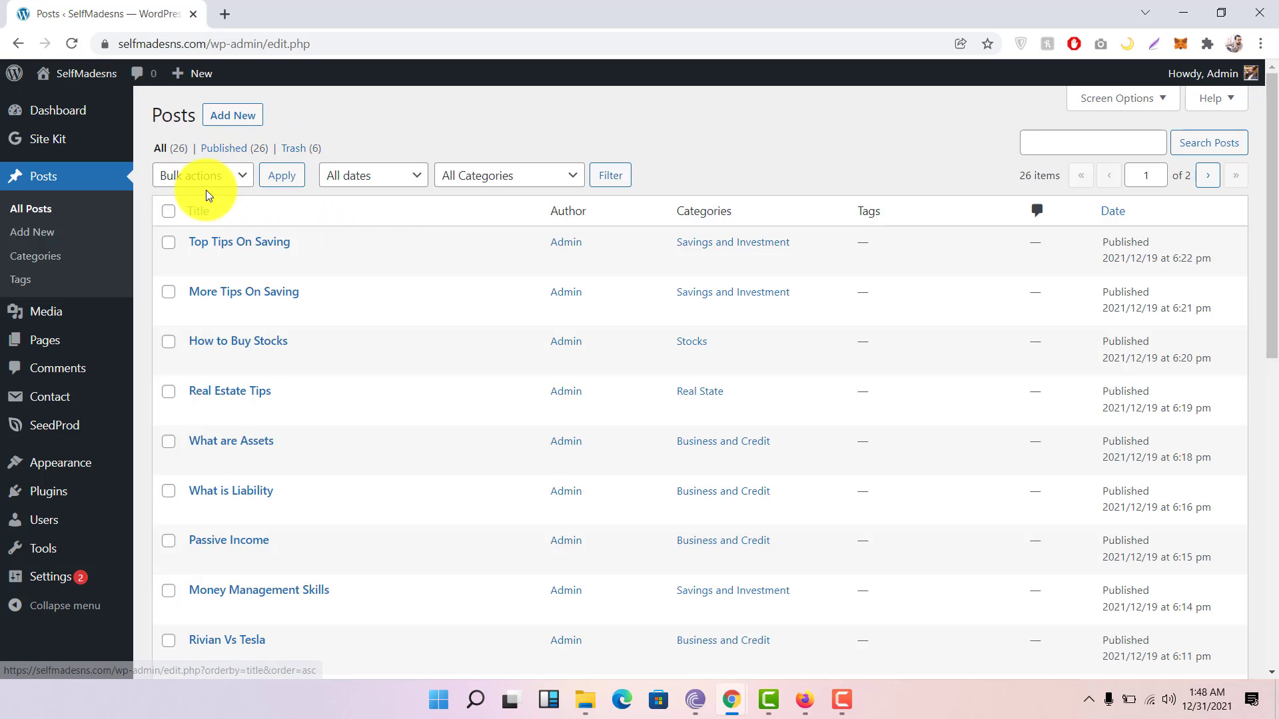
Step: Select all posts, check bulk actions and dates, then filter to the How To category
left_click(228, 179)
left_click(230, 190)
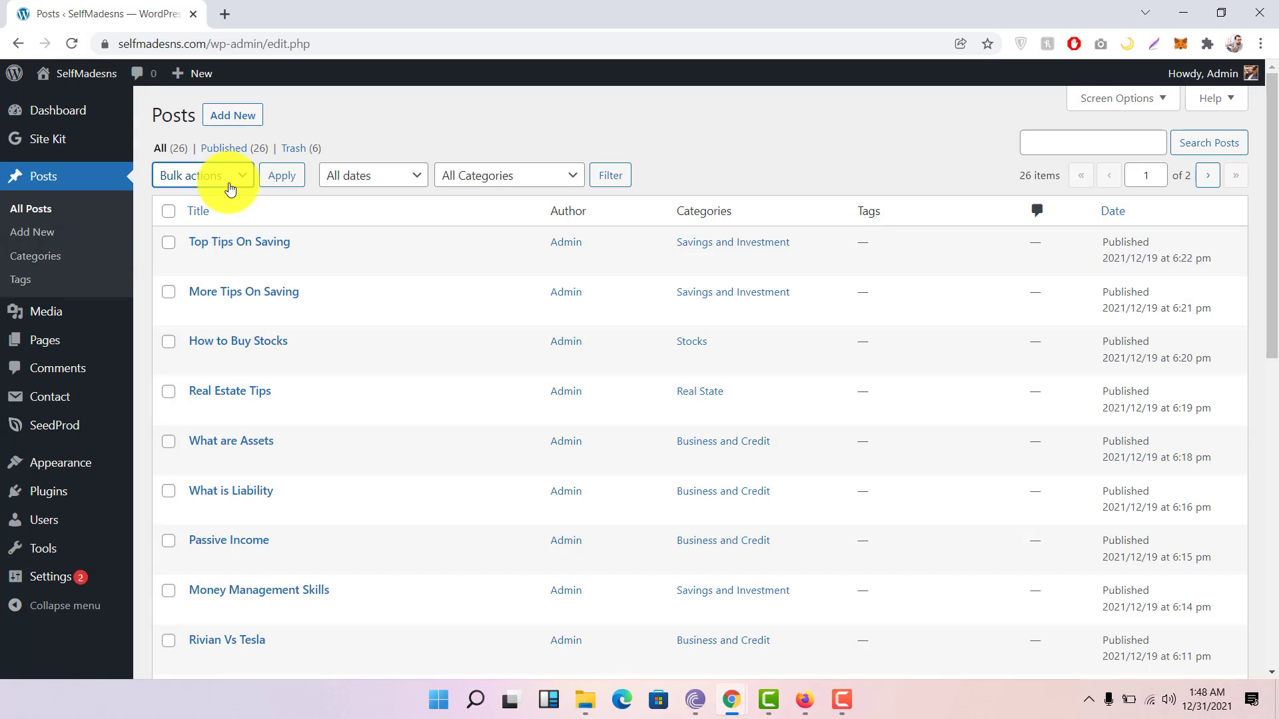
left_click(168, 212)
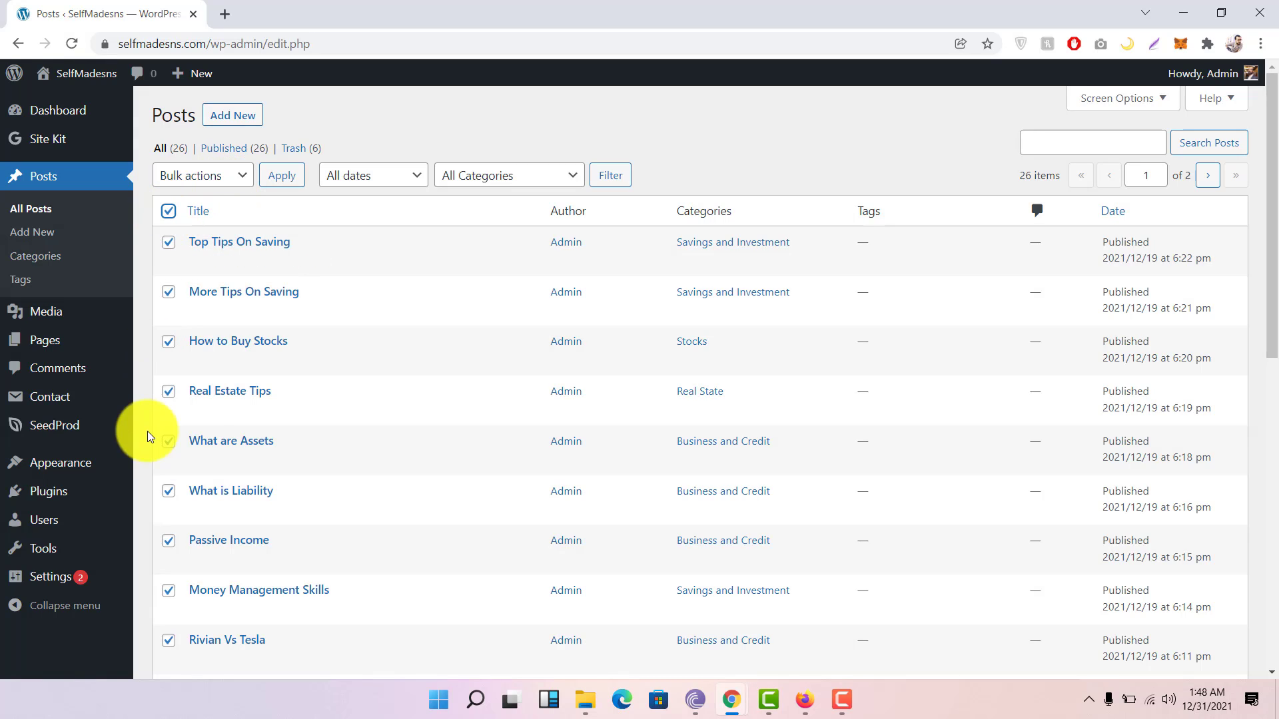
left_click(239, 178)
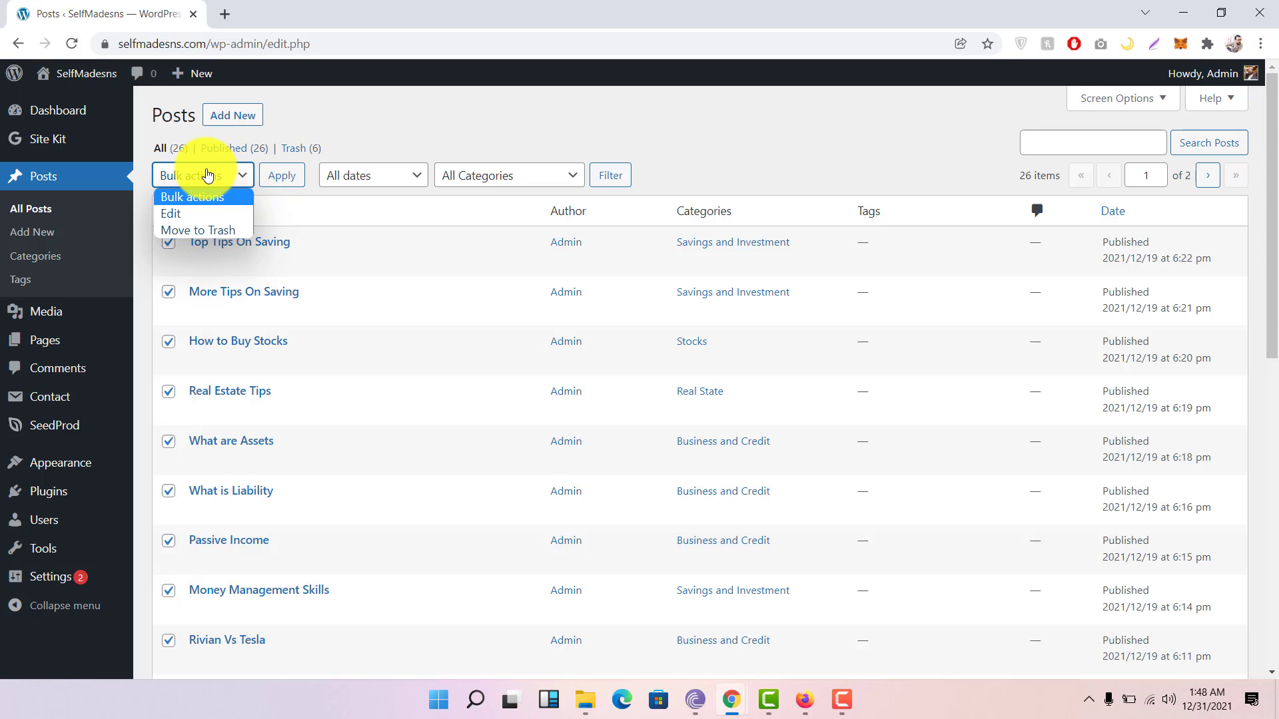
left_click(369, 134)
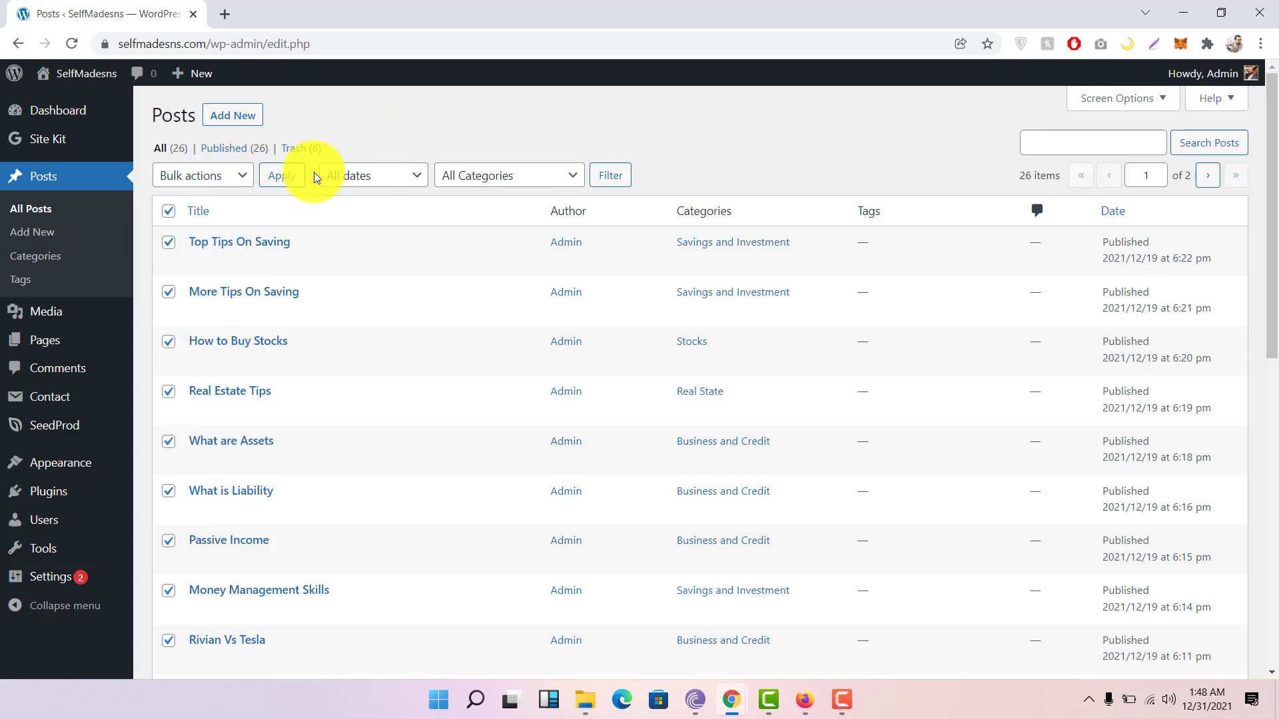
left_click(378, 177)
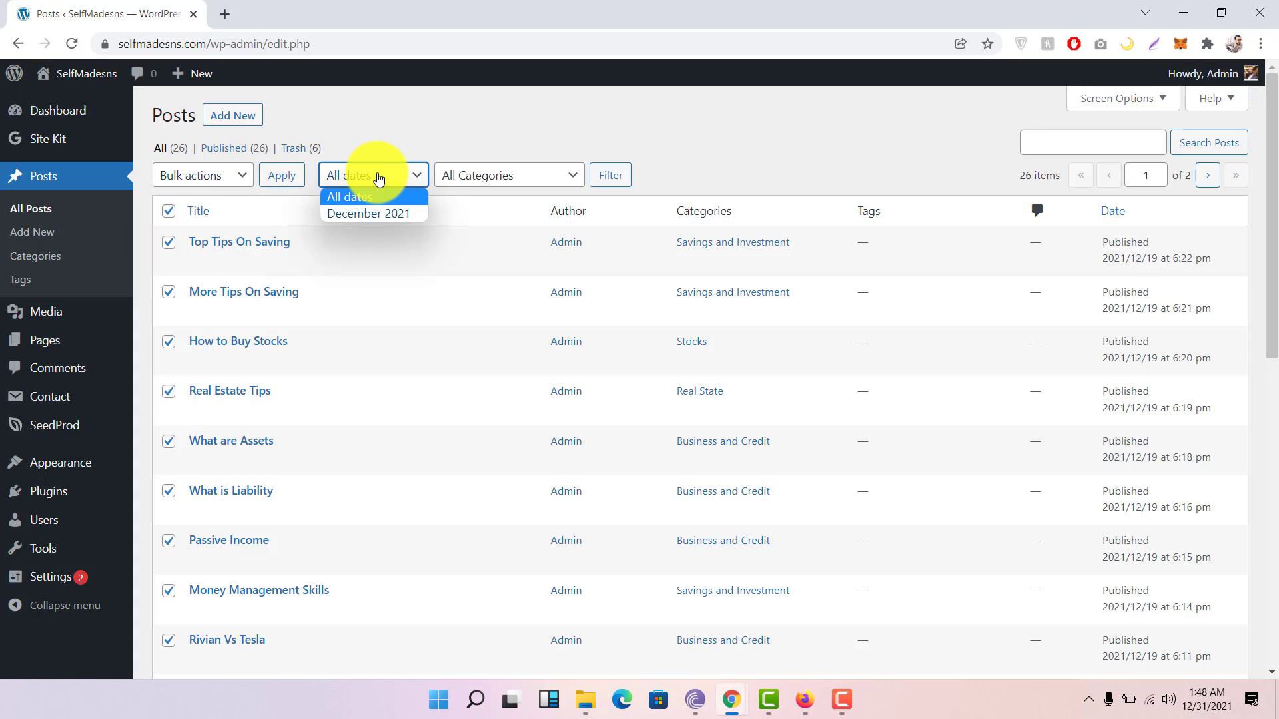
left_click(377, 176)
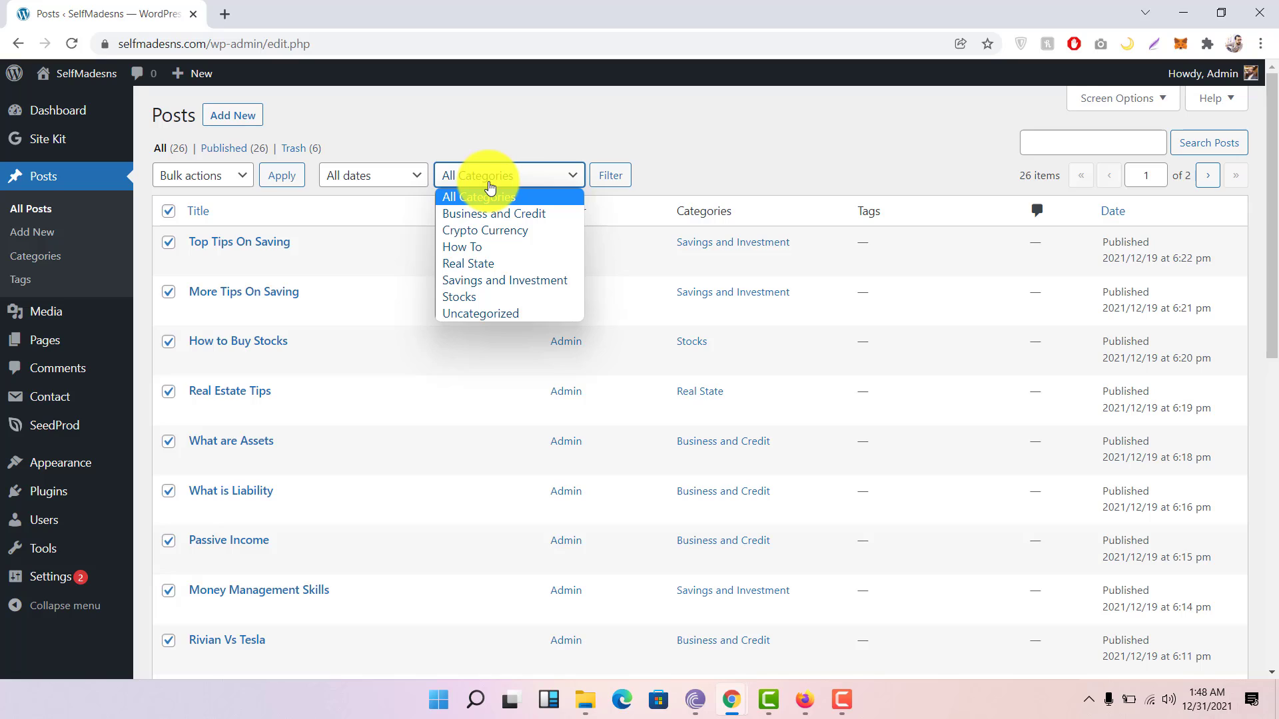
left_click(464, 249)
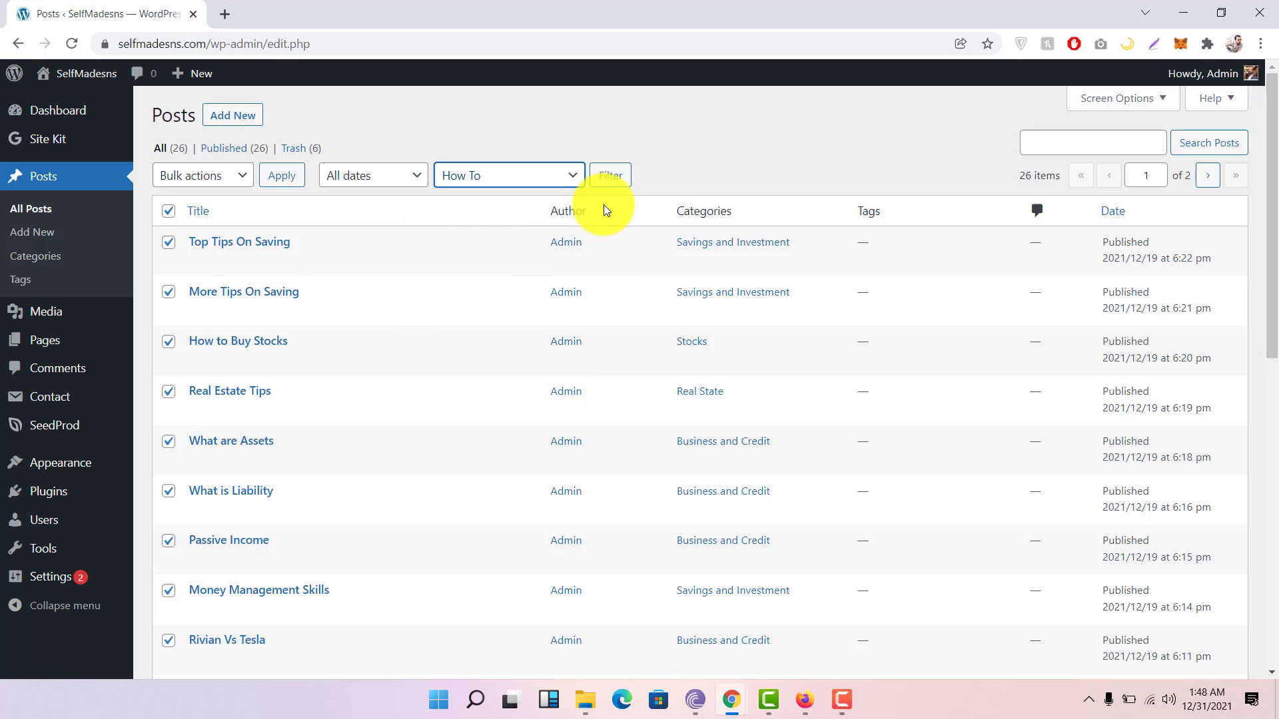
left_click(610, 191)
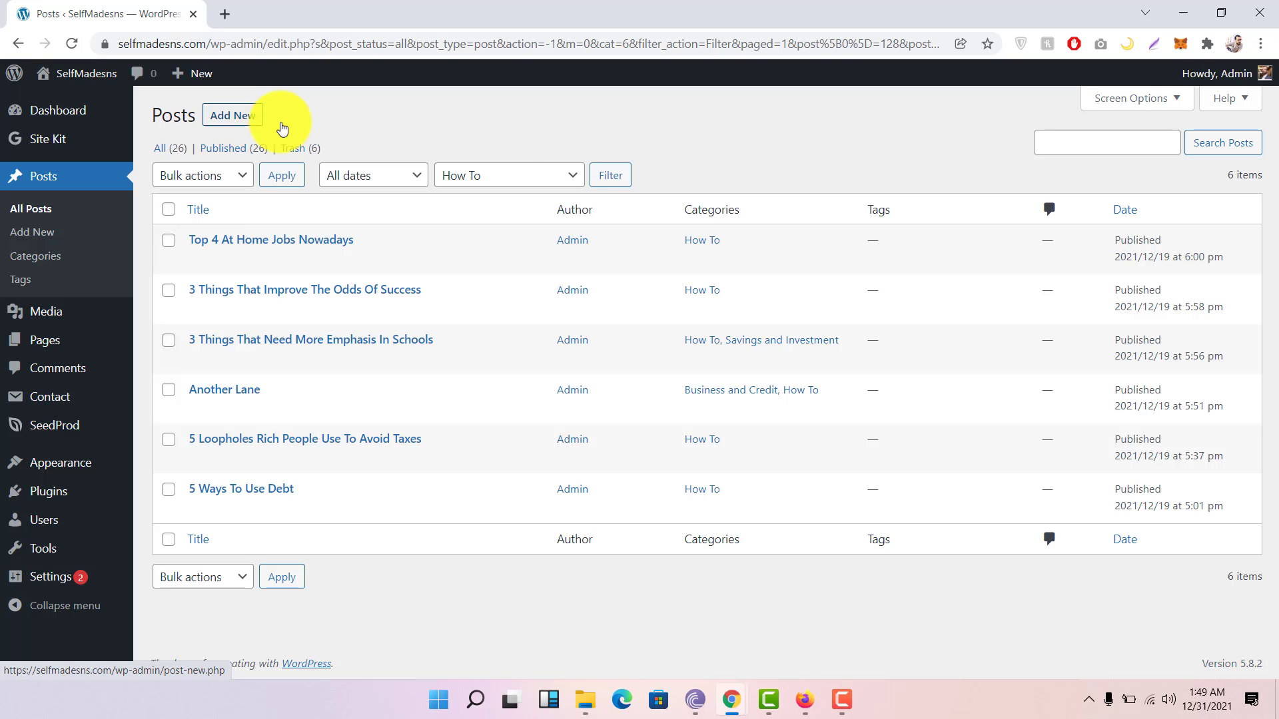
Step: Reset the category filter to All Categories so every post is listed again
left_click(508, 173)
left_click(482, 198)
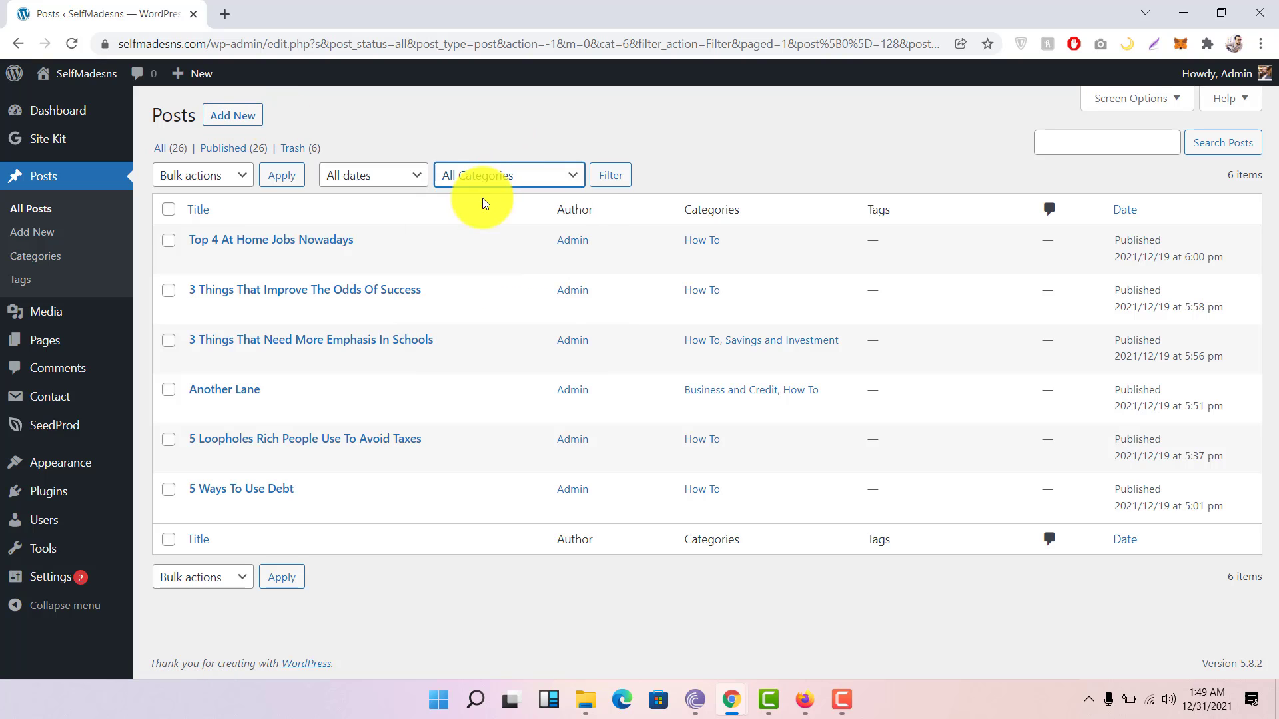
left_click(606, 179)
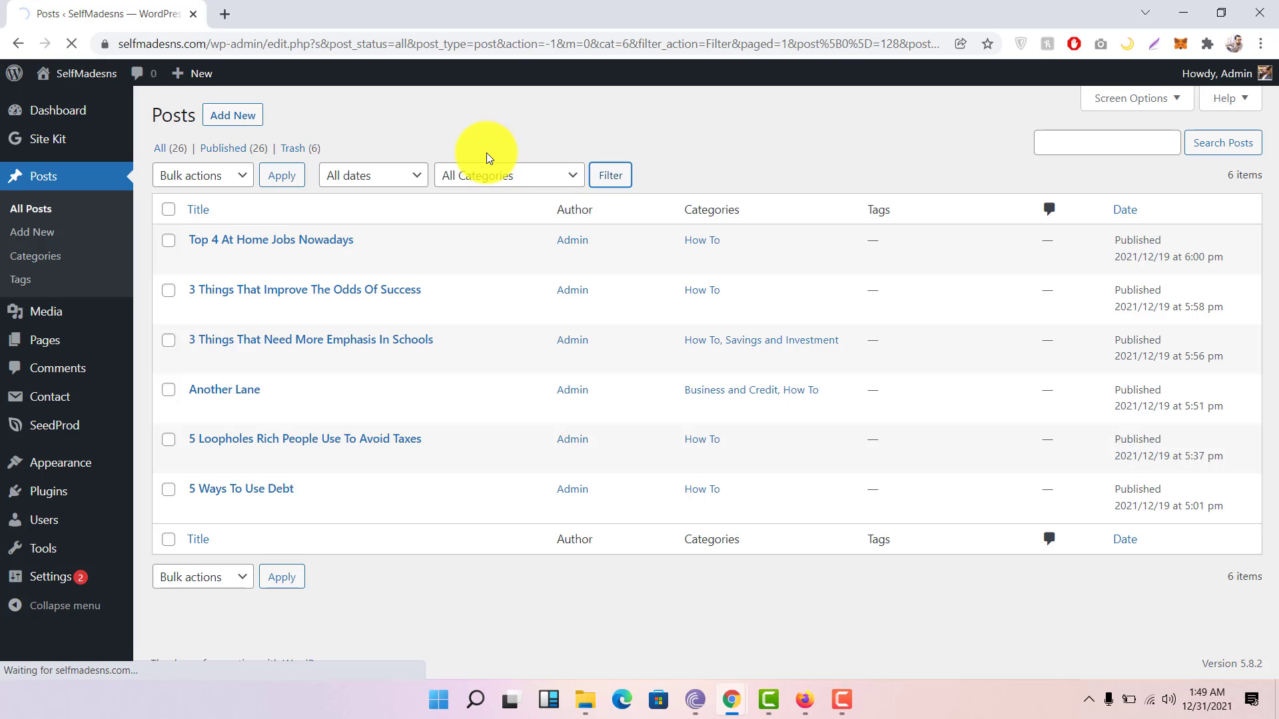
scroll(429, 276, "down", 7)
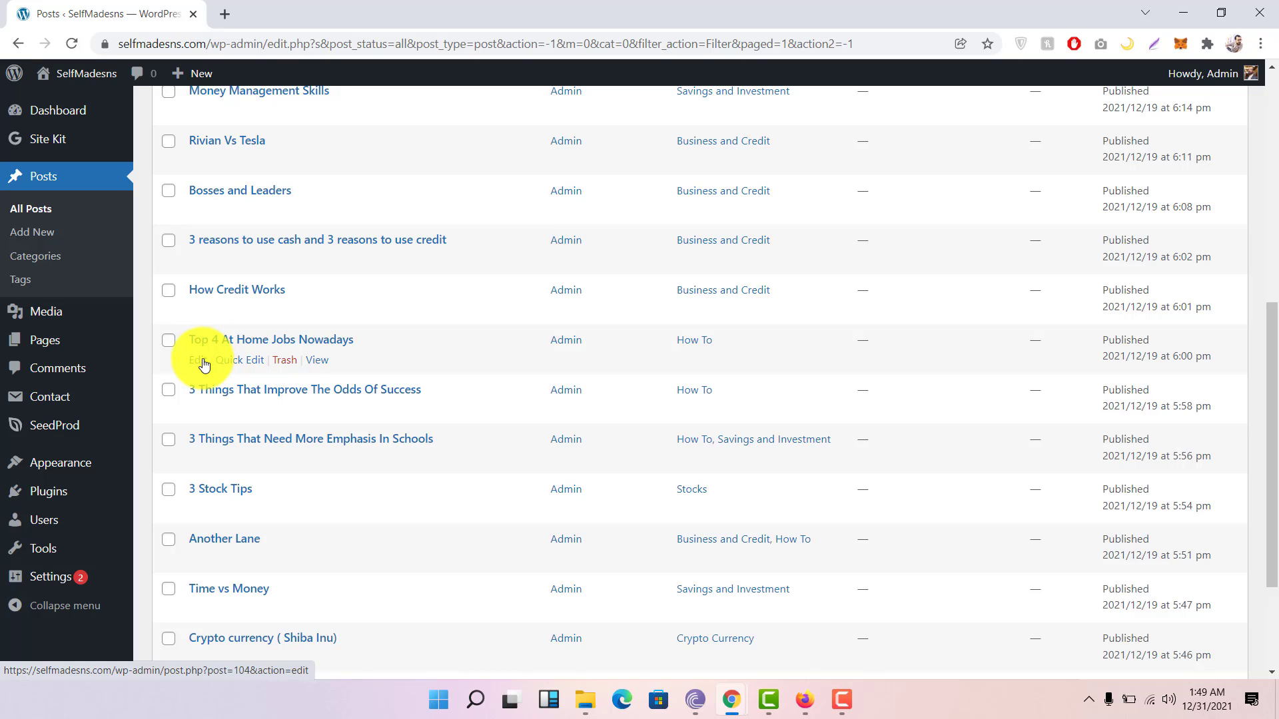
Step: Open the Top 4 At Home Jobs Nowadays and How Credit Works posts in new tabs
right_click(319, 367)
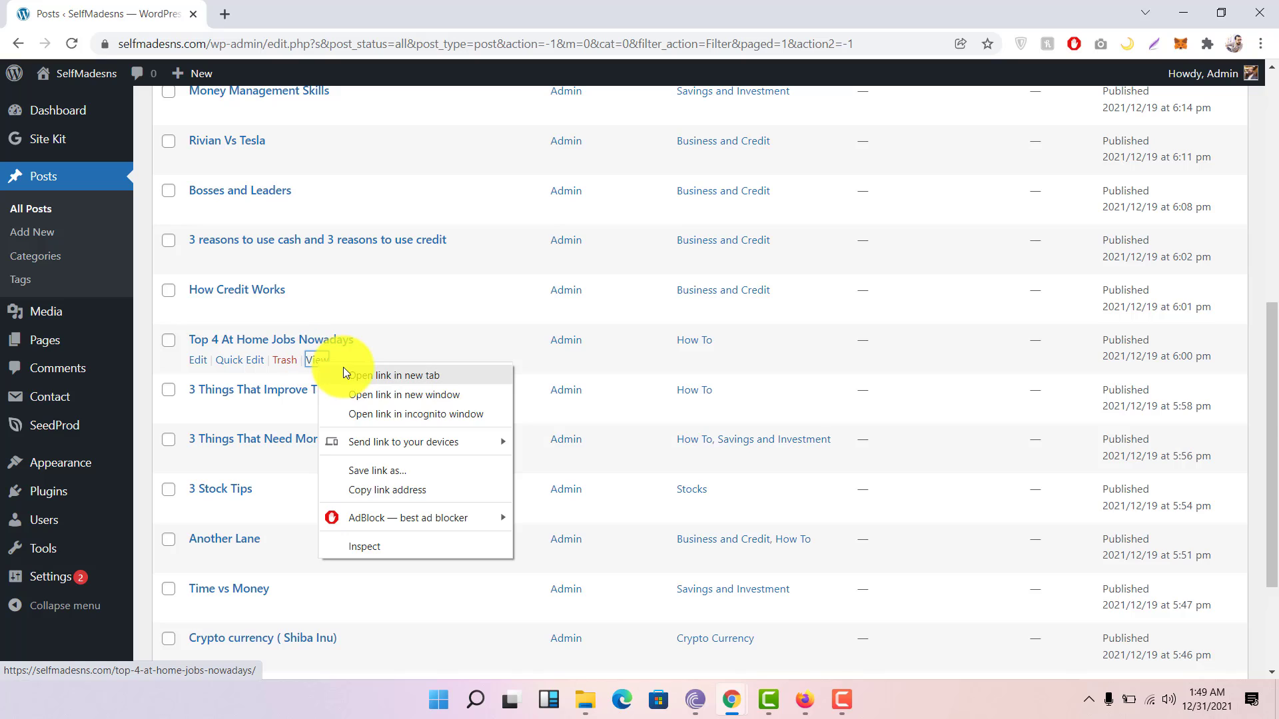
left_click(352, 372)
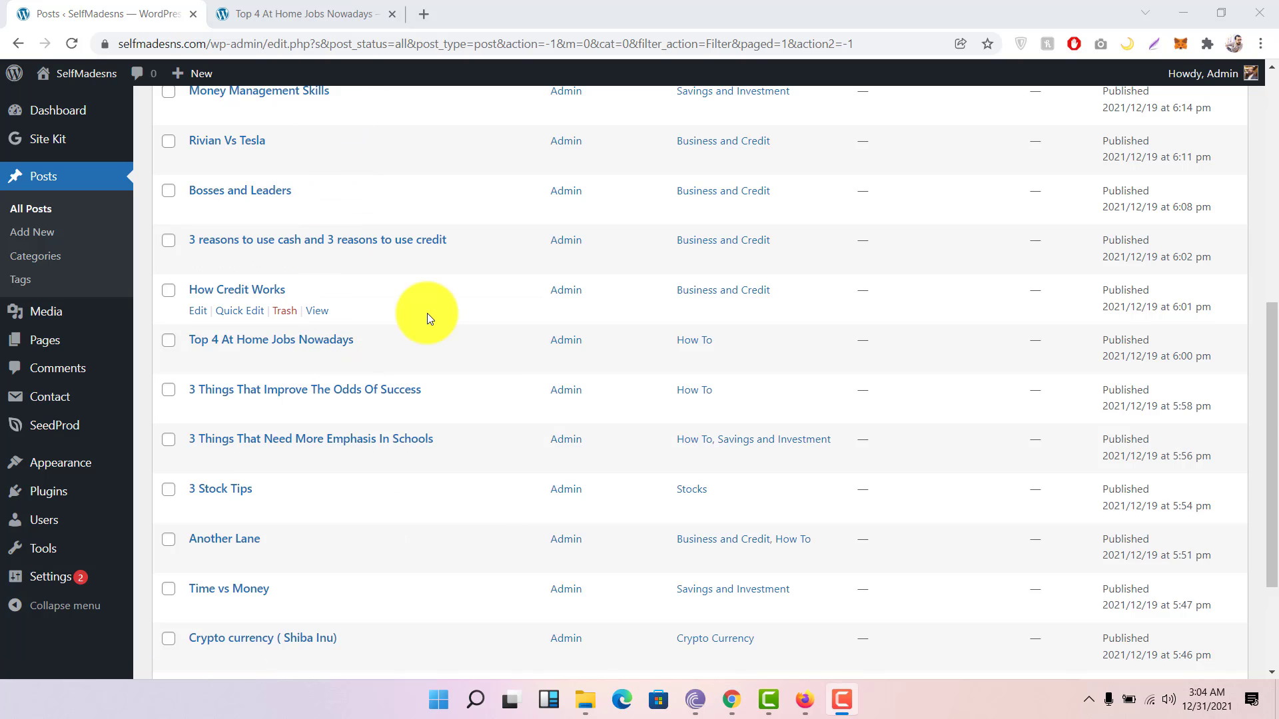
right_click(312, 315)
left_click(333, 320)
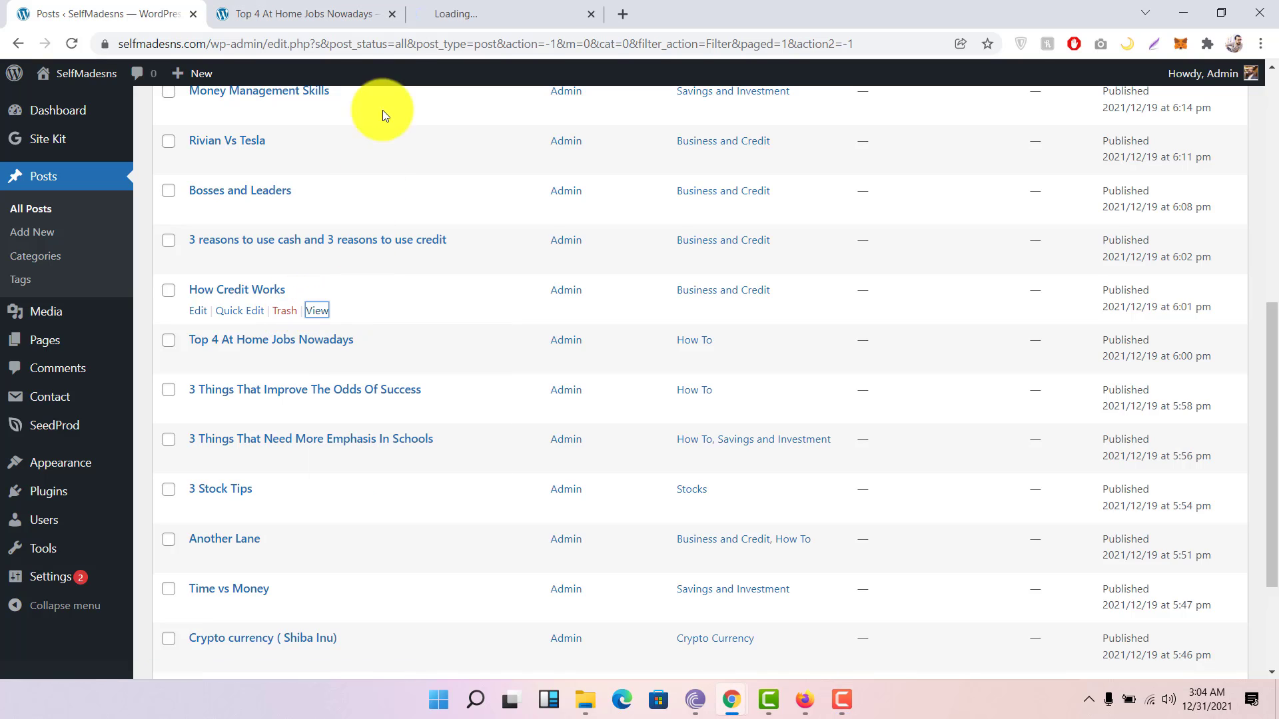
left_click(325, 12)
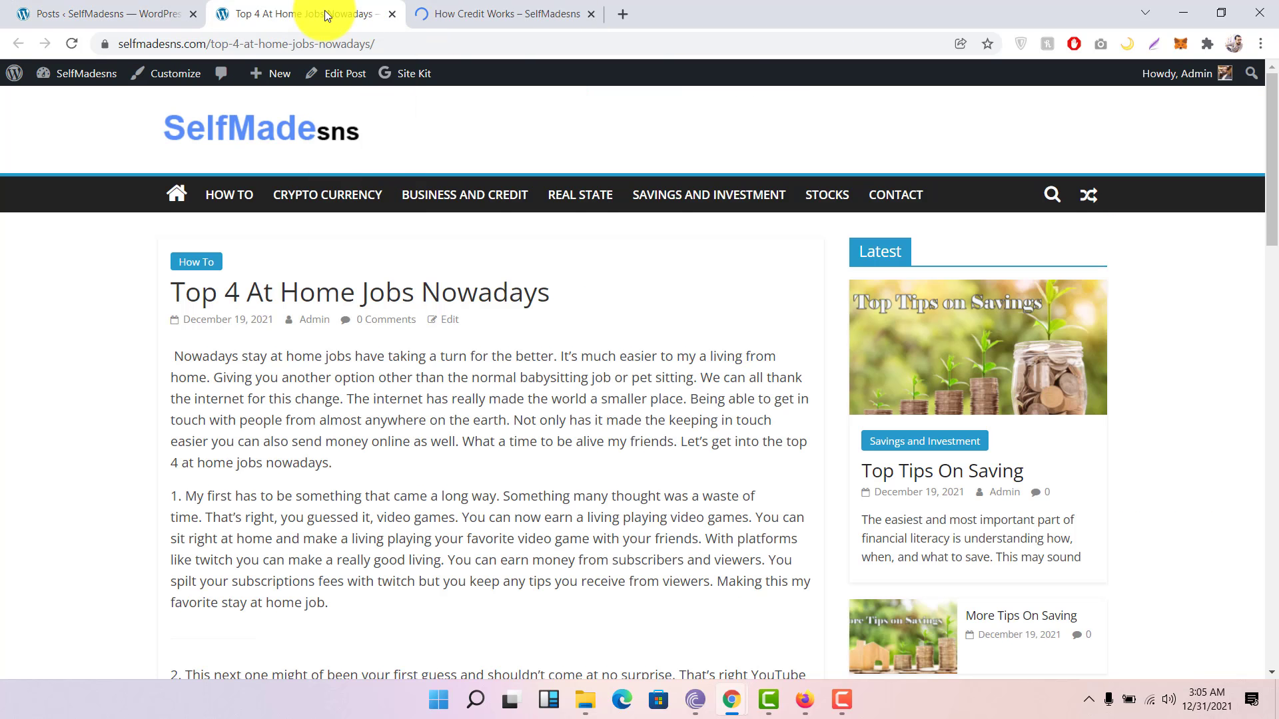
left_click(498, 7)
scroll(434, 306, "down", 3)
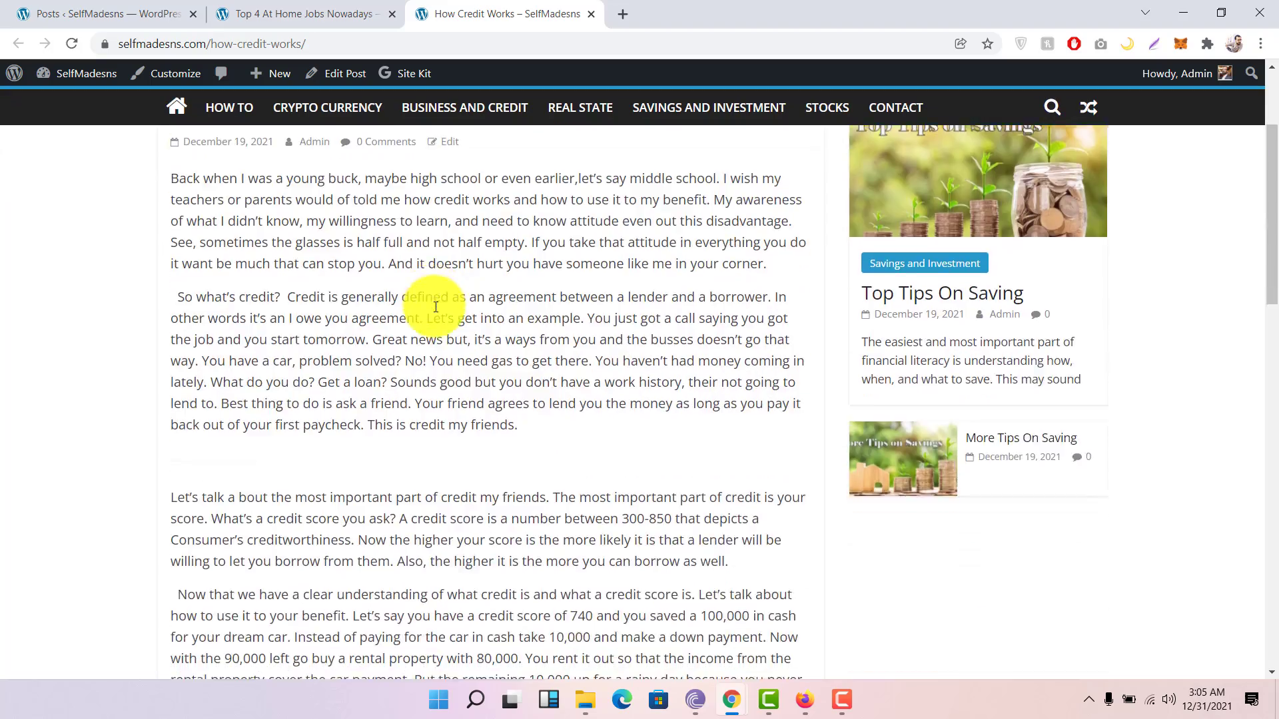
scroll(437, 307, "down", 5)
scroll(434, 307, "up", 4)
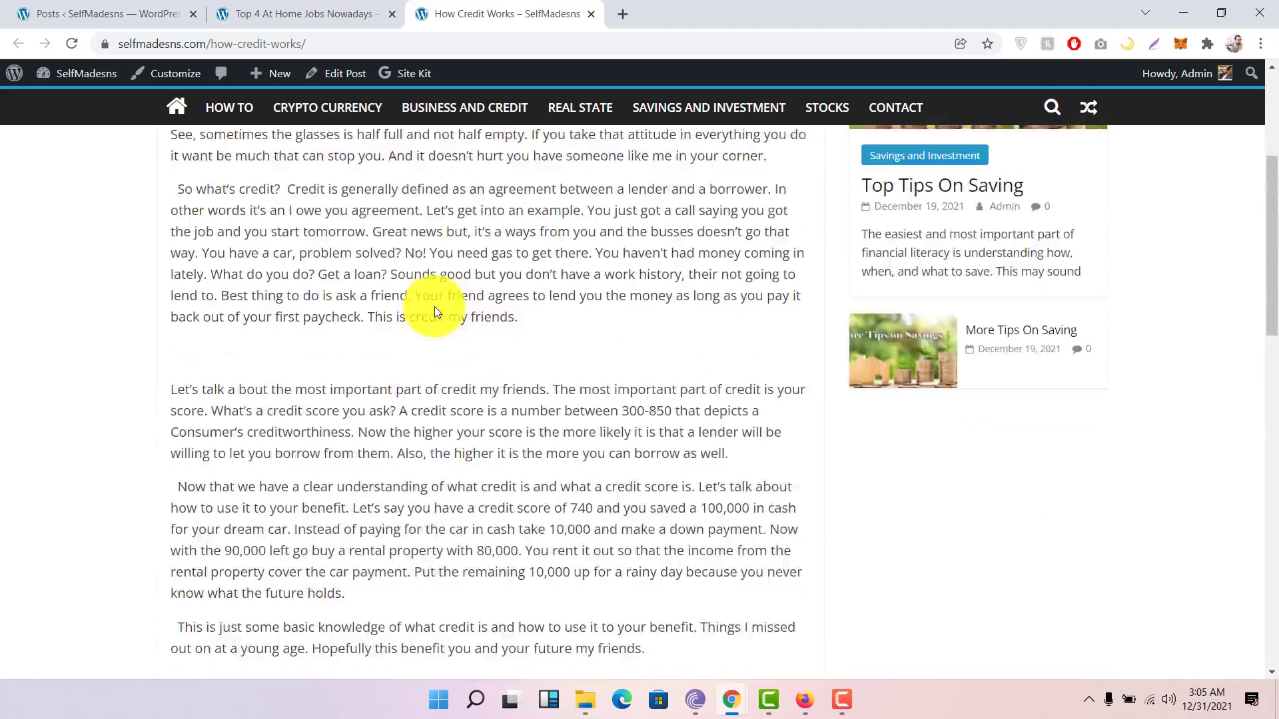
scroll(434, 312, "up", 3)
left_click(303, 14)
left_click(93, 13)
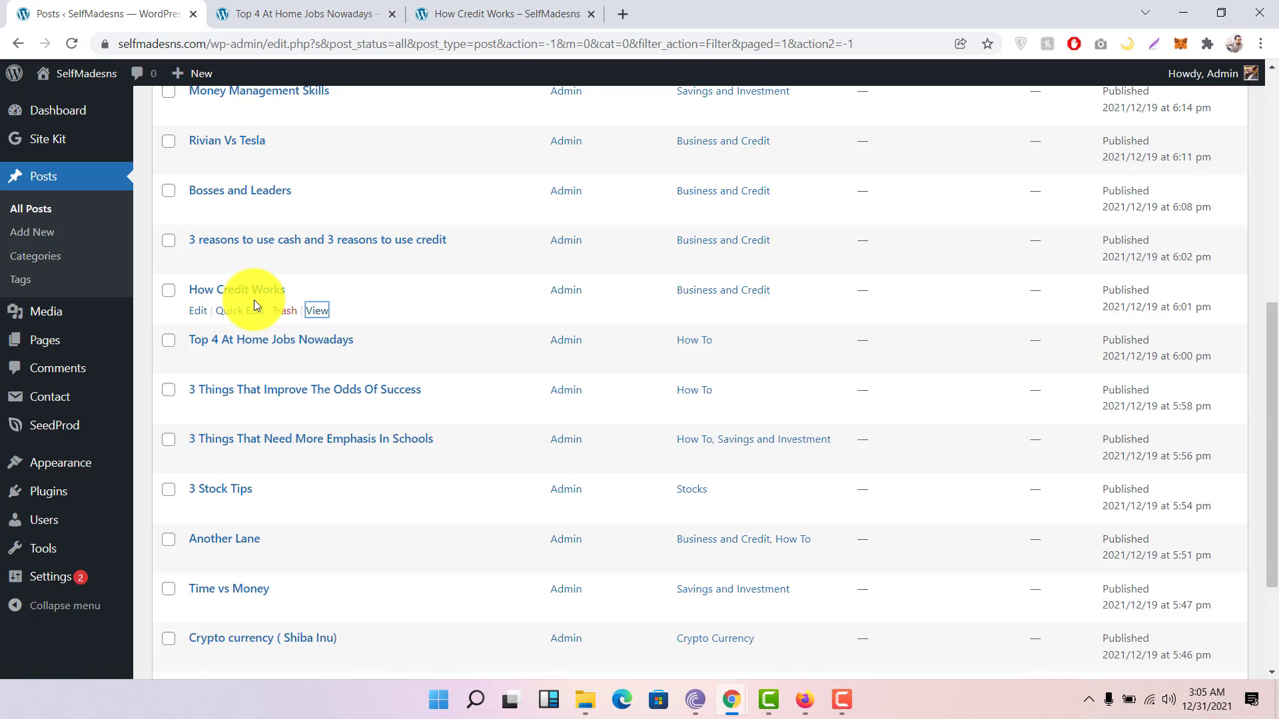
Step: Start a new post with Add New at the top of the Posts list
scroll(254, 303, "up", 8)
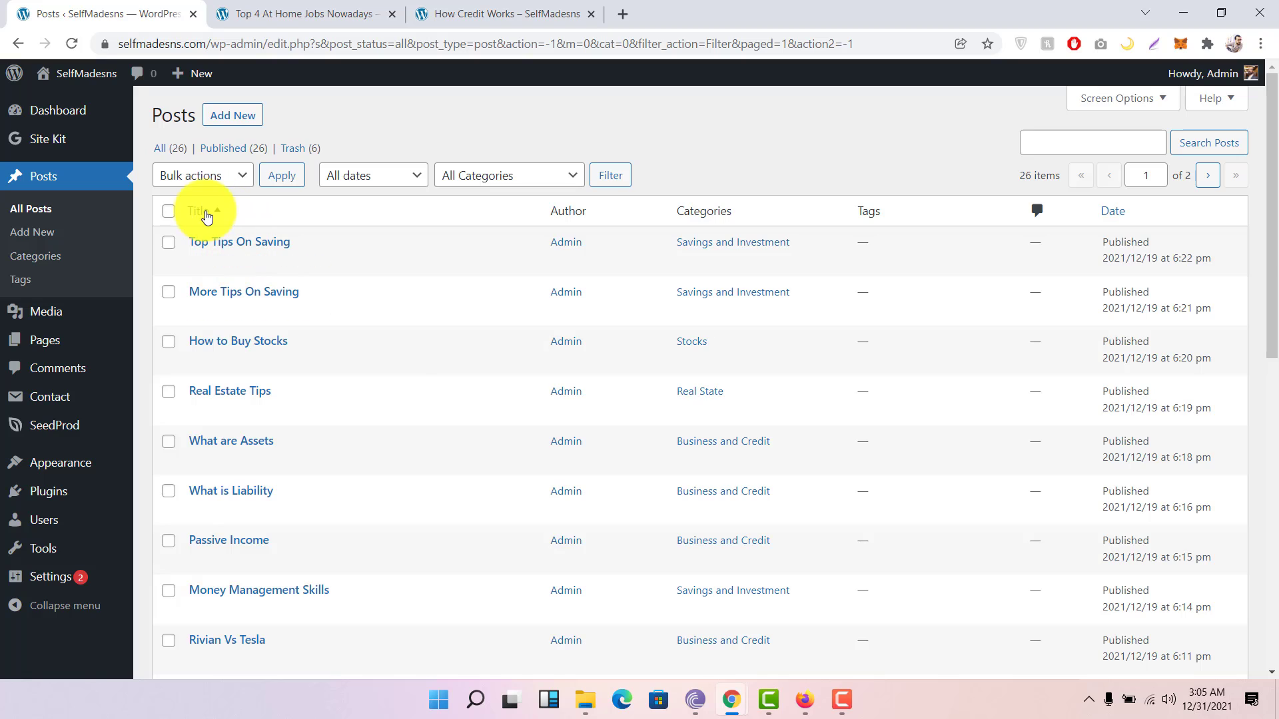
left_click(241, 127)
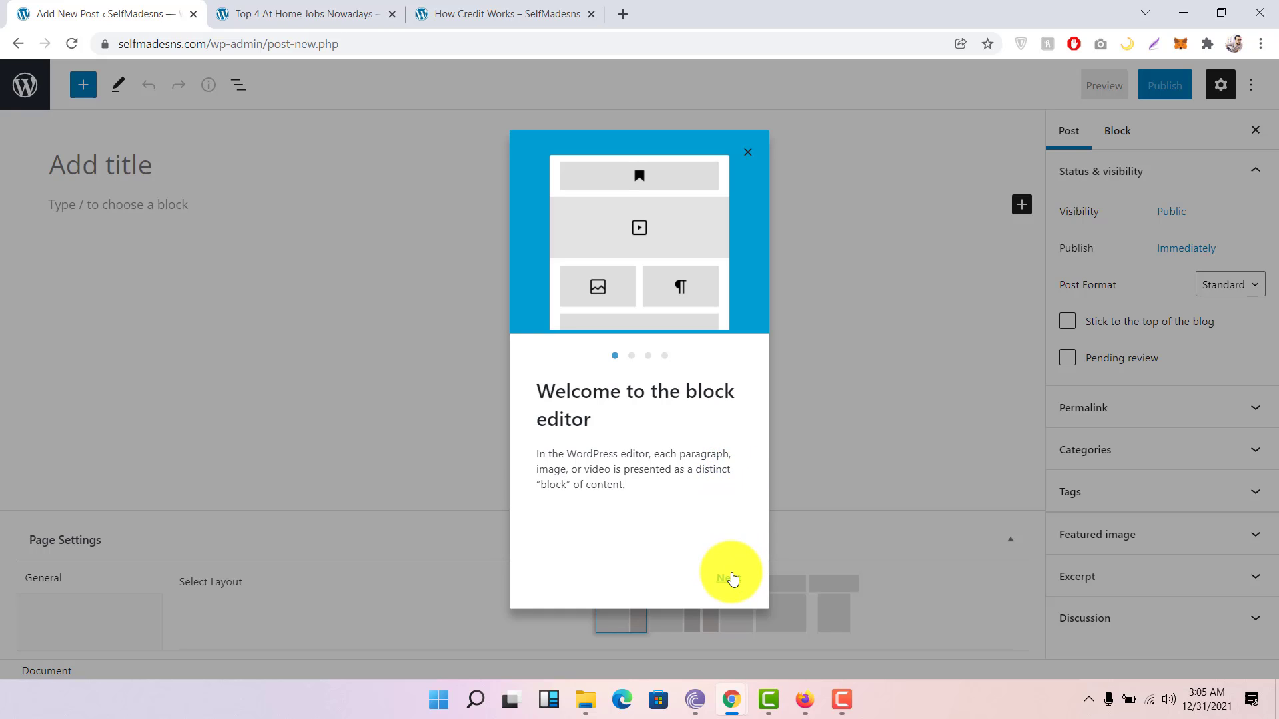
Step: Step through all welcome guide pages, close it, and place the caret in the title
left_click(731, 577)
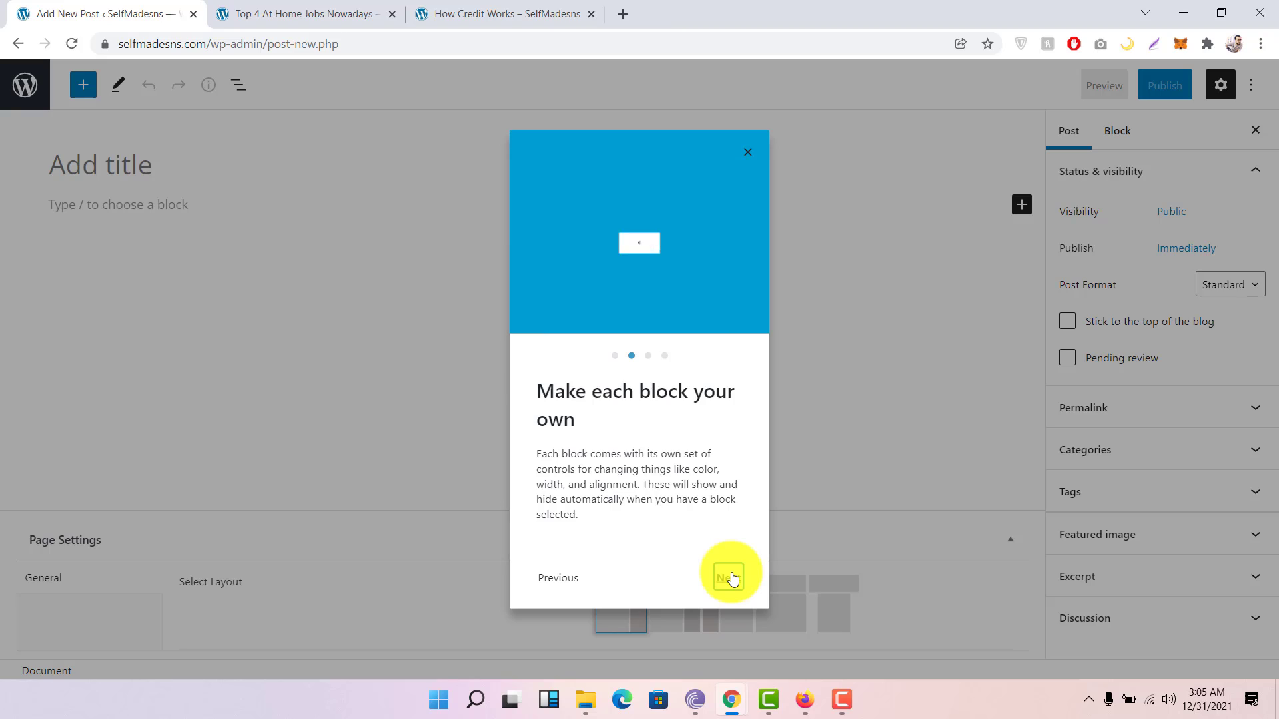
left_click(731, 577)
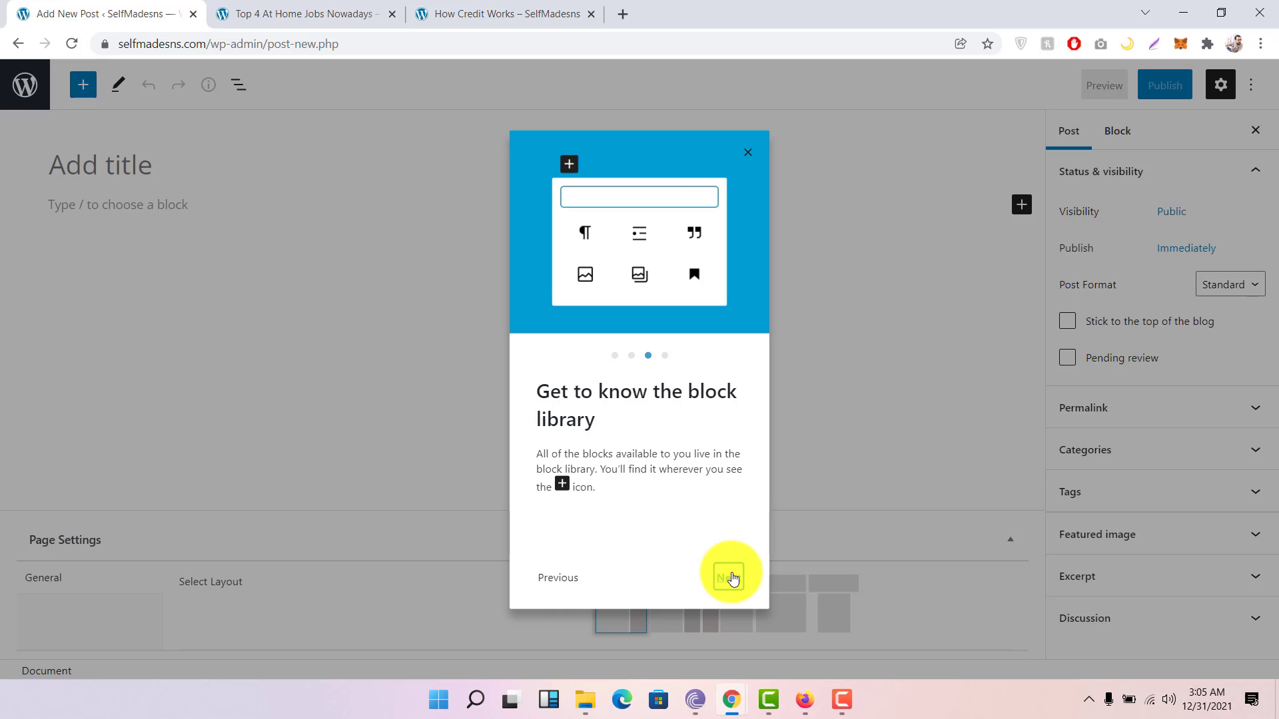
left_click(731, 577)
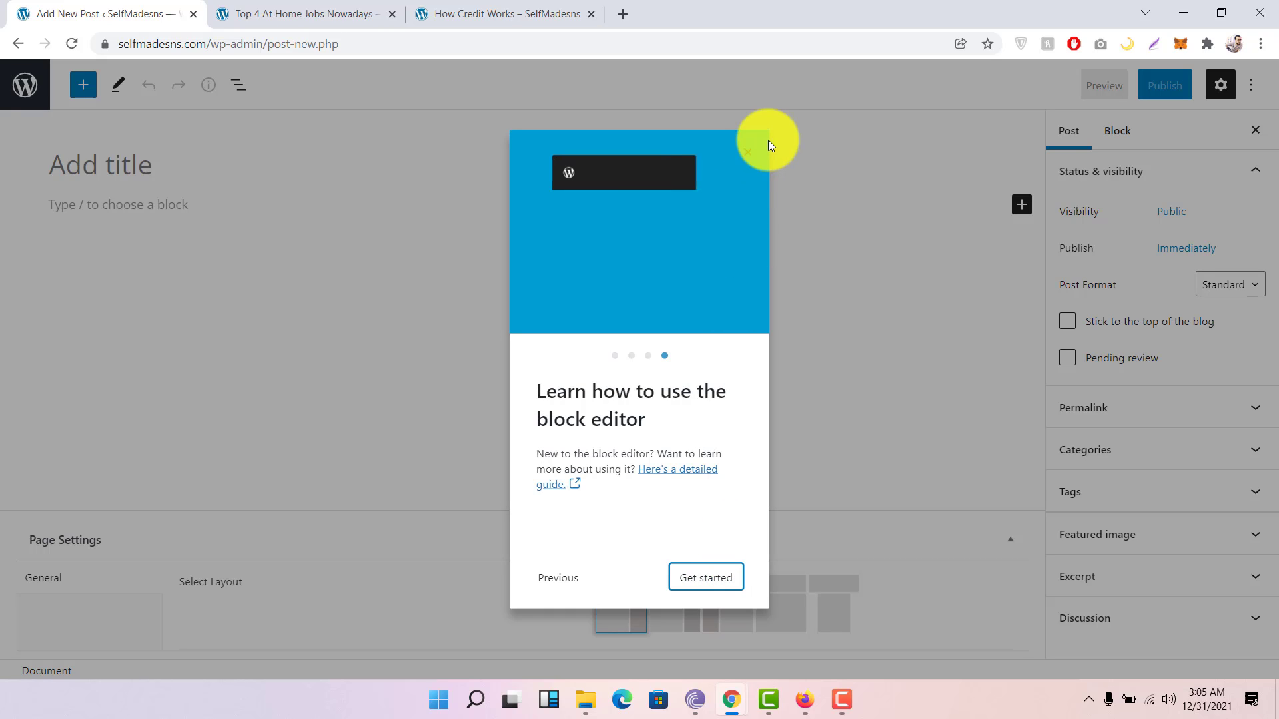
left_click(749, 153)
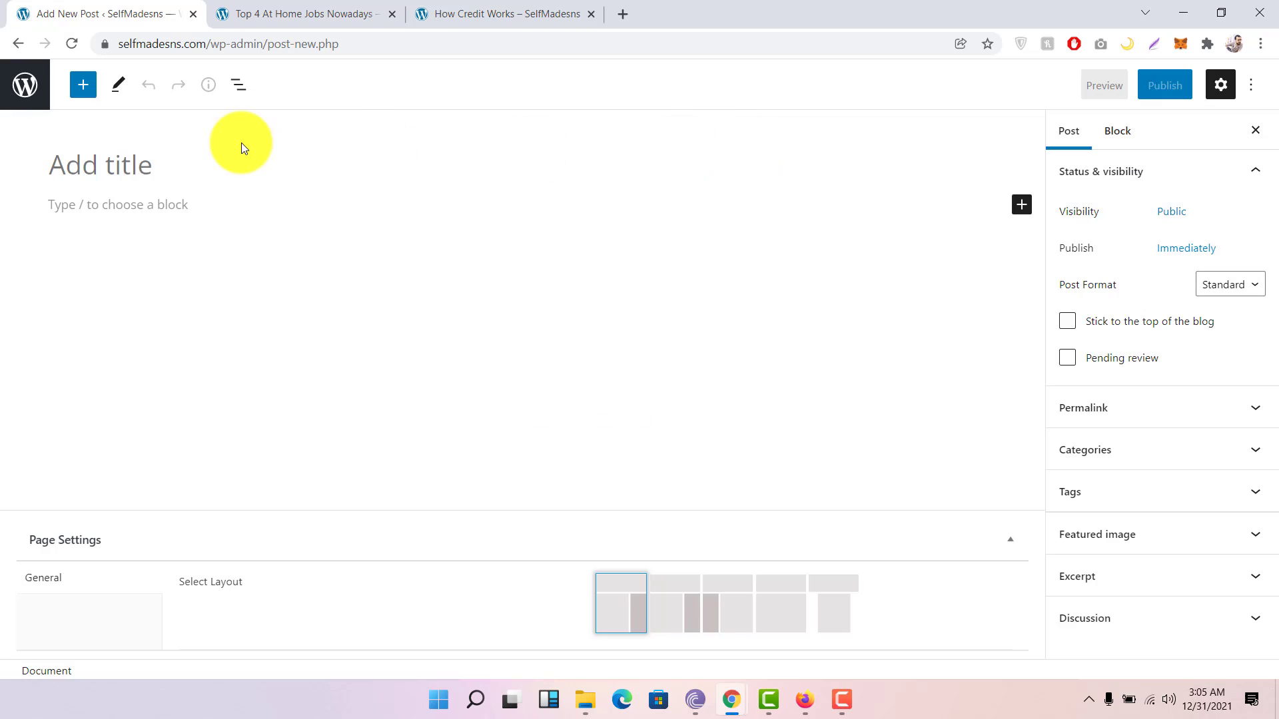
left_click(153, 162)
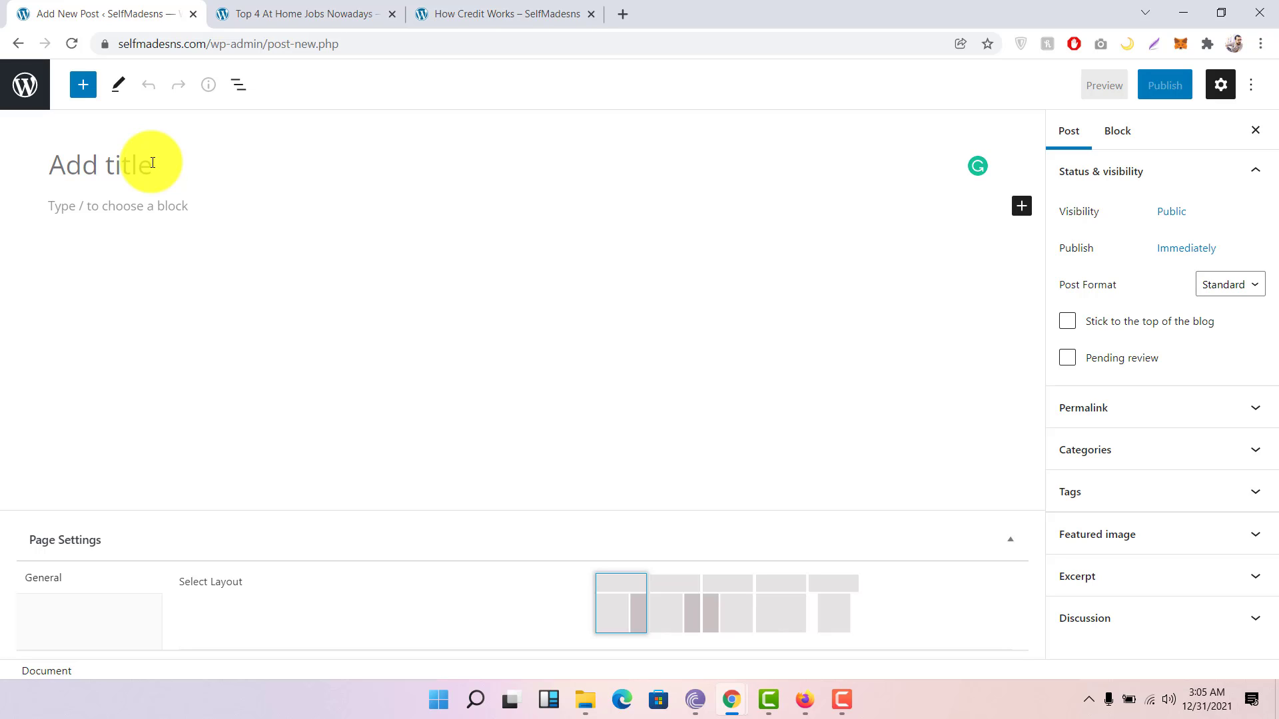
Step: Title the post 'Test Post' and move into the empty paragraph block below
type("T")
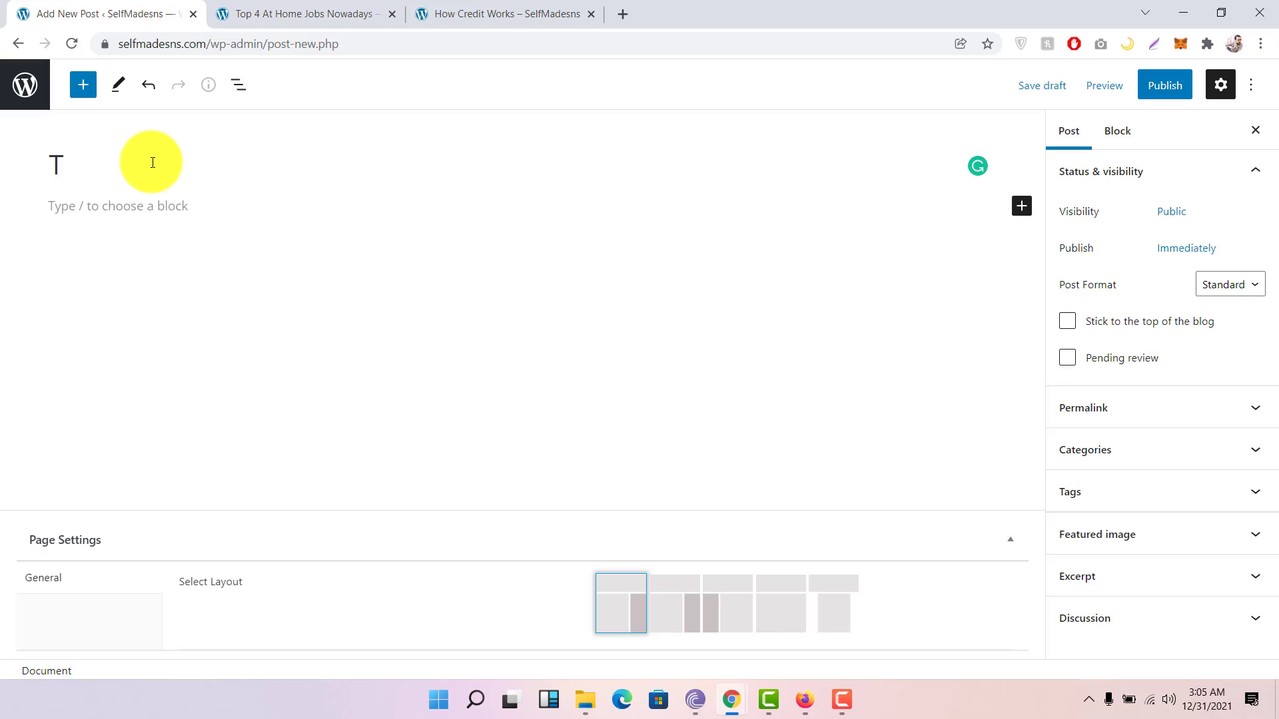
key("BackSpace")
type("Test Post")
key("Return")
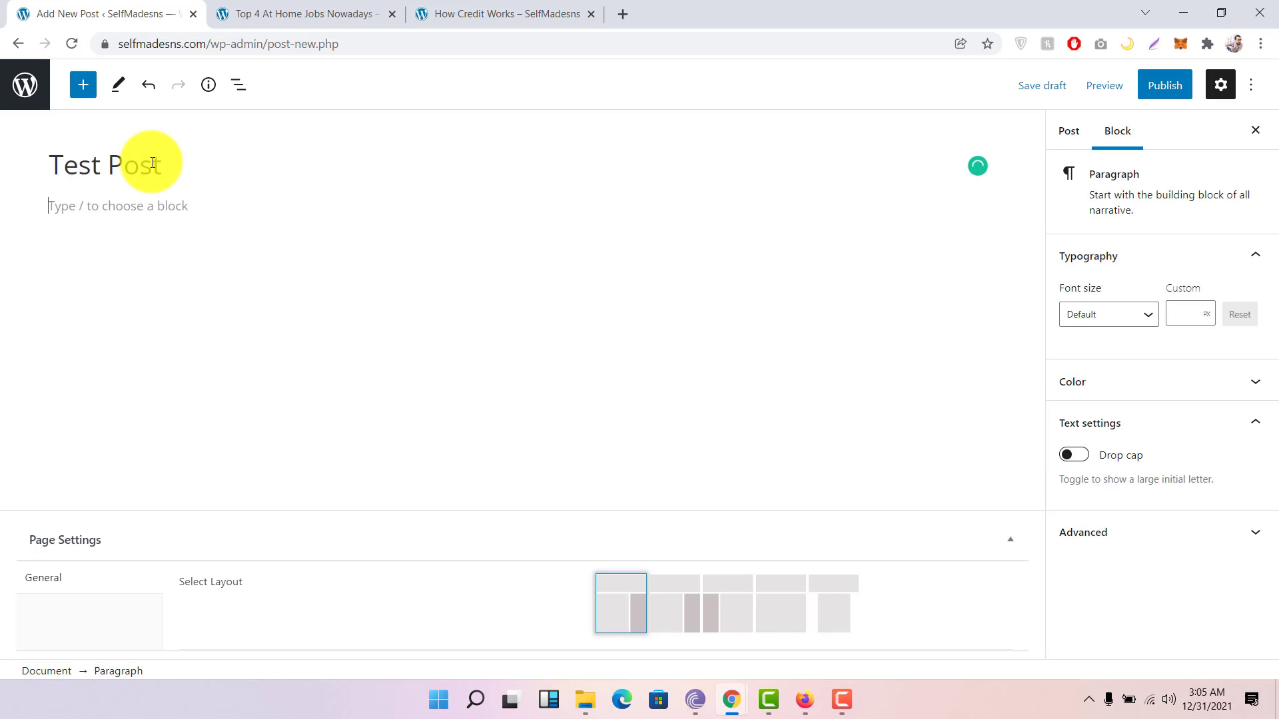
left_click_drag(177, 160, 52, 142)
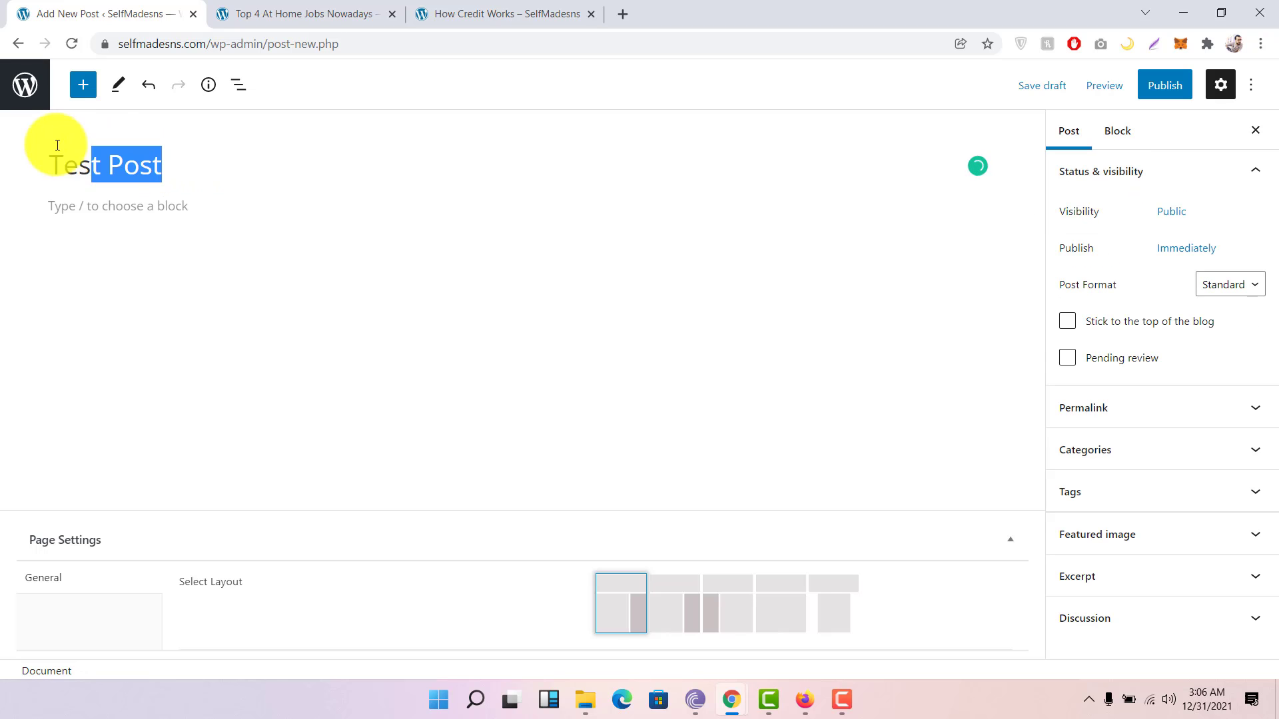
left_click(124, 212)
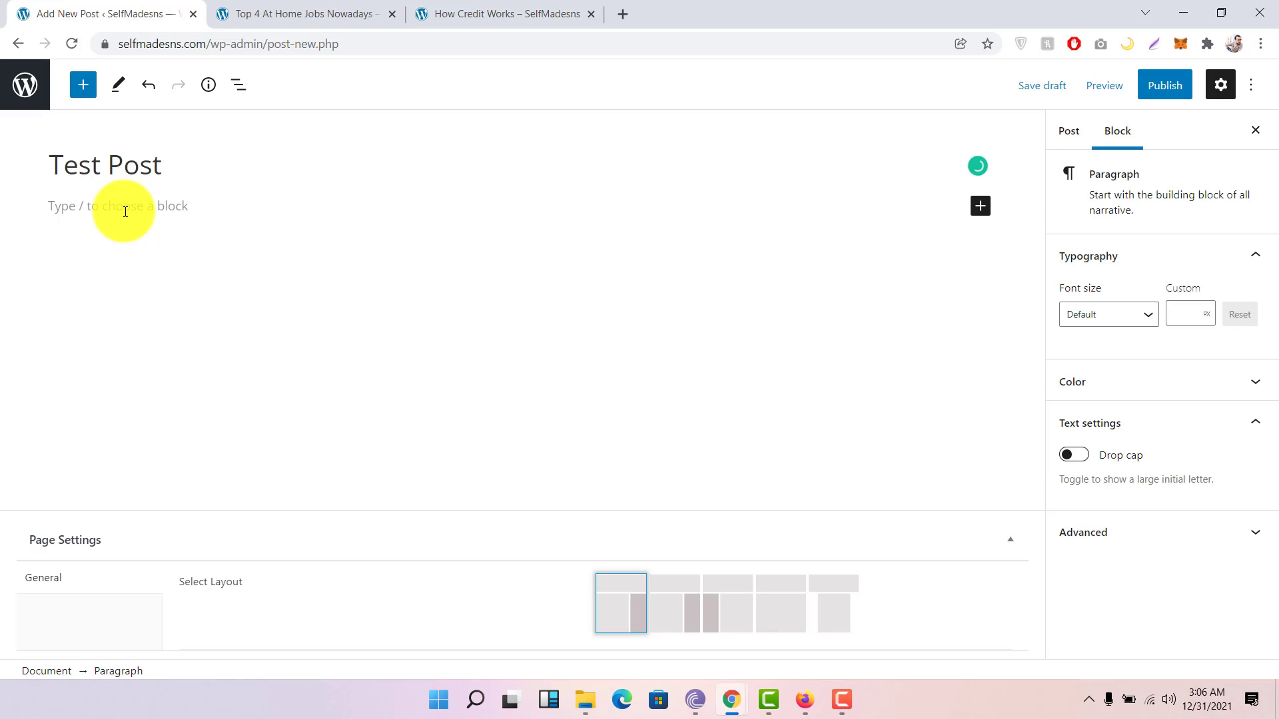
left_click(82, 94)
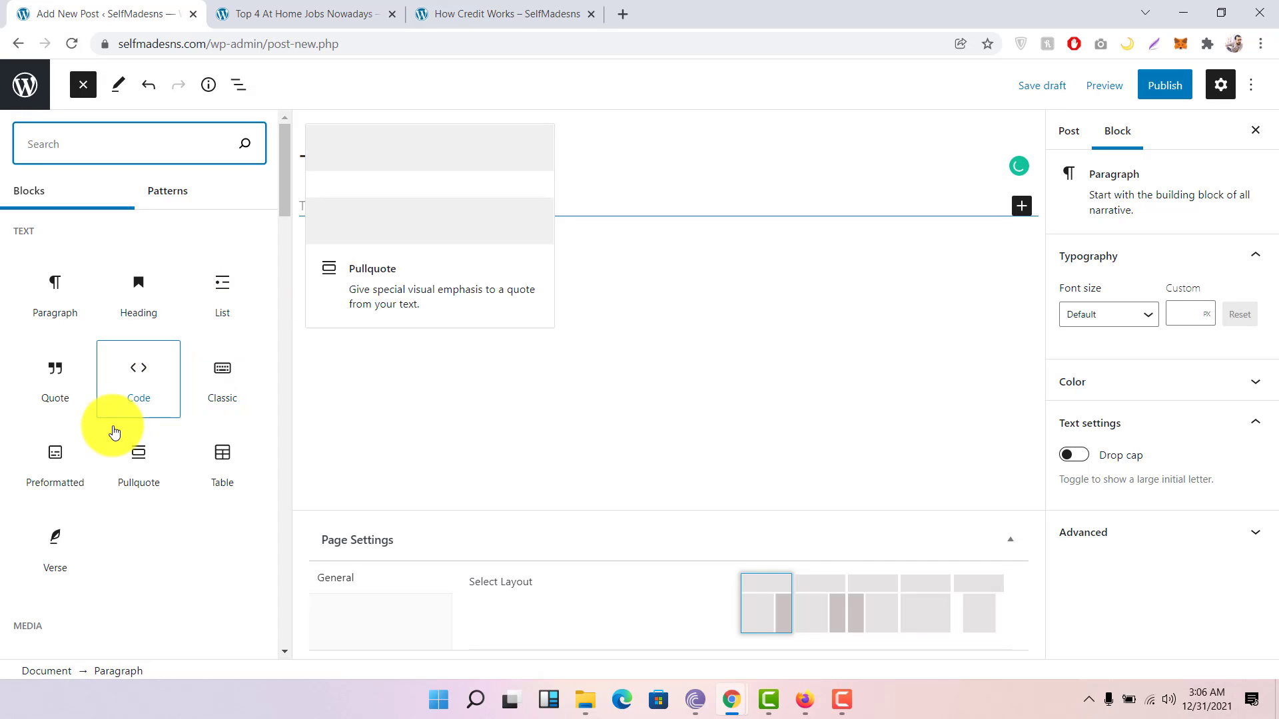
scroll(88, 447, "down", 2)
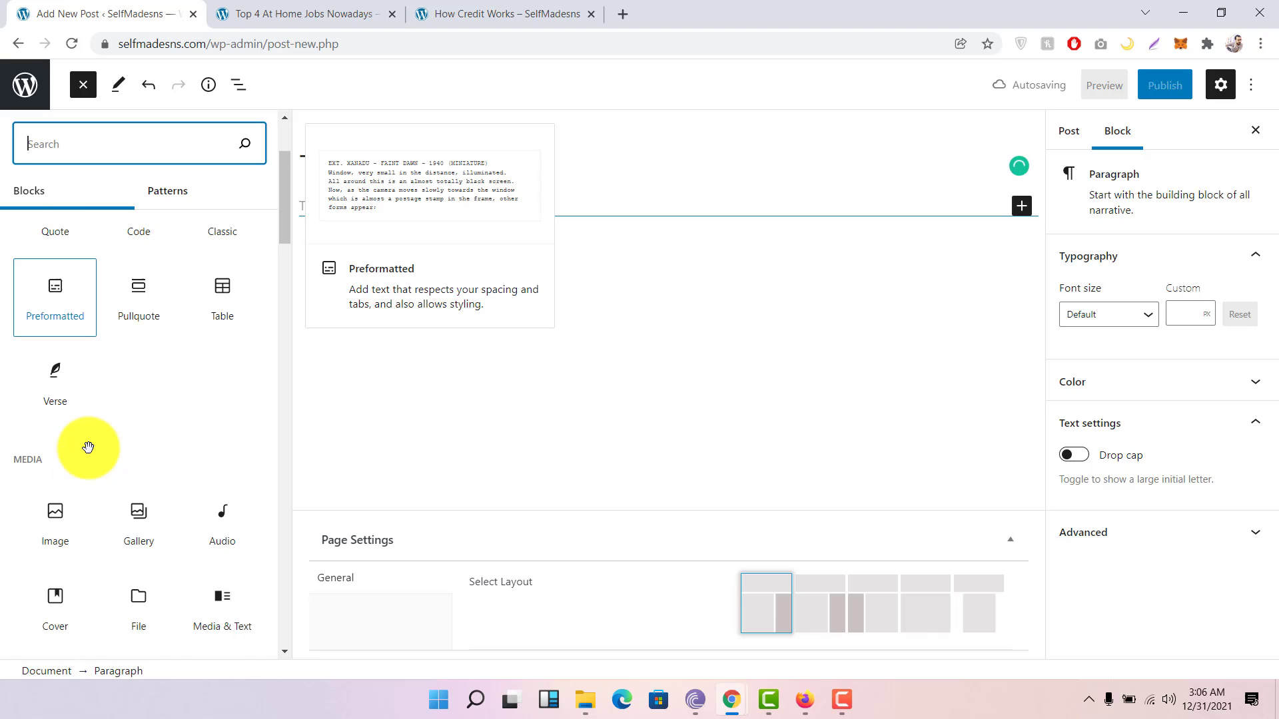
scroll(90, 449, "down", 5)
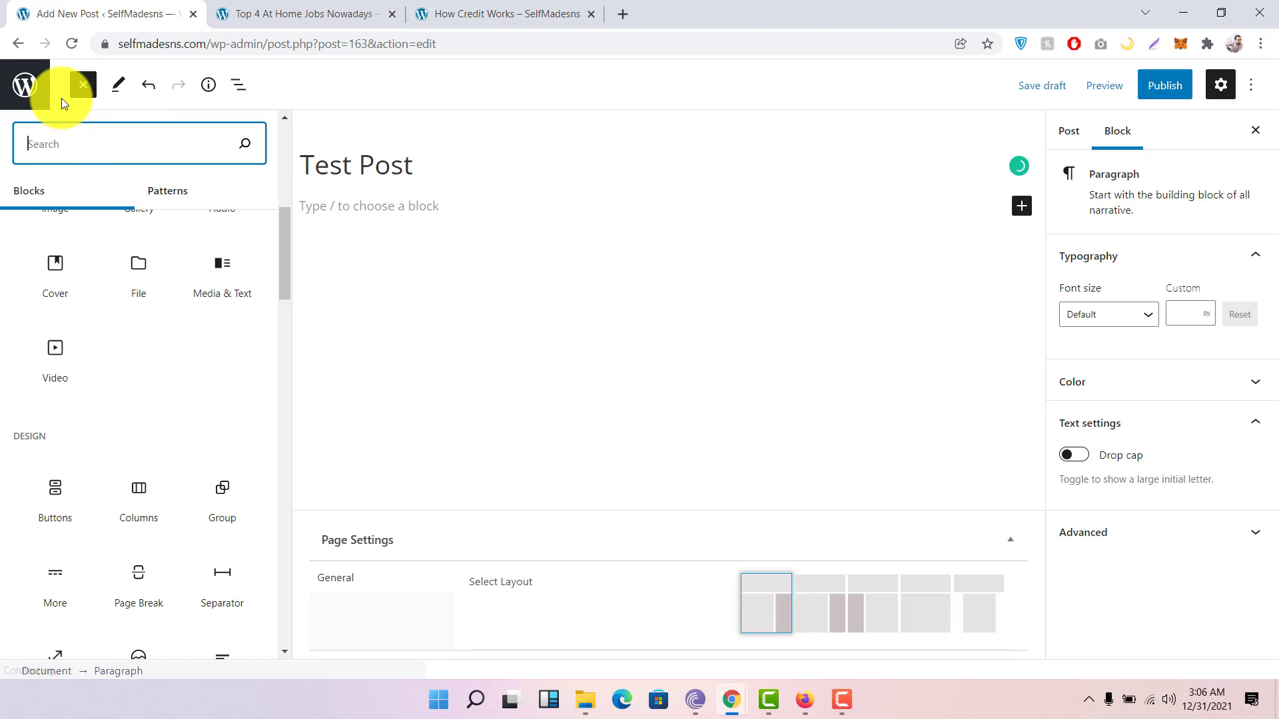
left_click(83, 85)
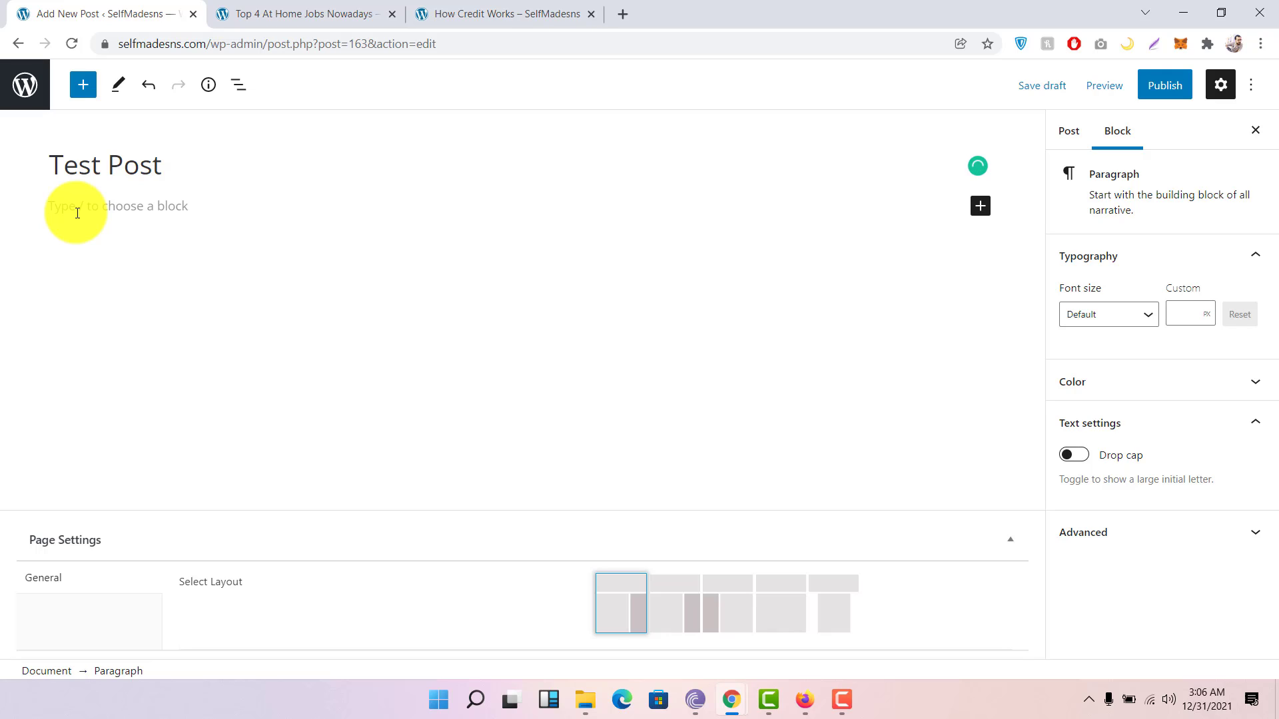
Step: Write 'This is my Test' and 'This is my second paragraph.' as two separate paragraphs
type("Th")
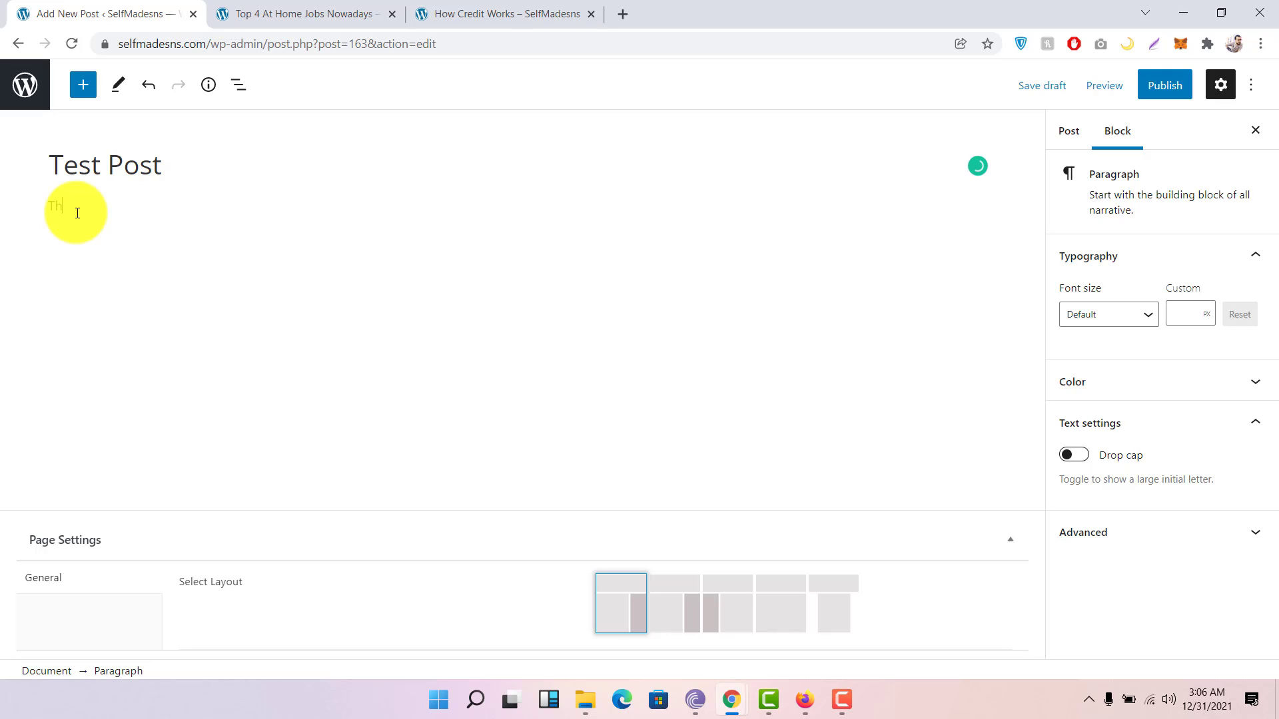
type("is is my Test.")
key("Return")
type("This is my second paragraph.")
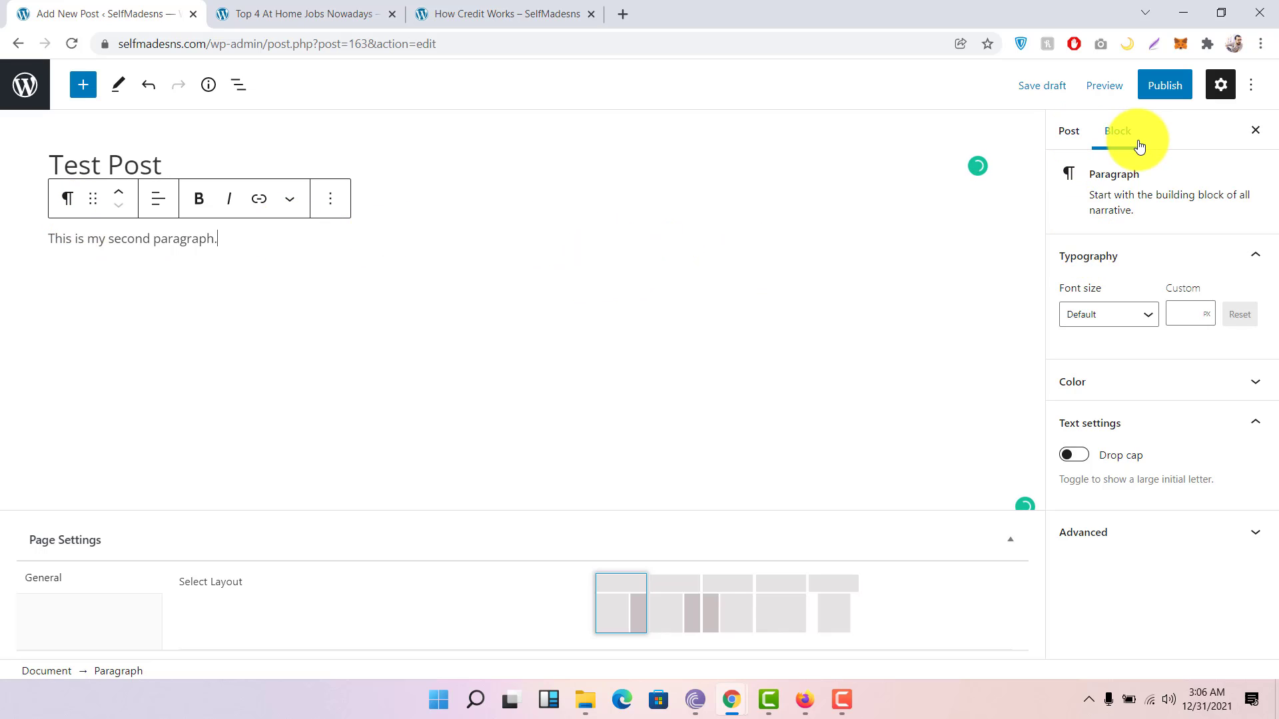
Step: Set the second paragraph's font size to Medium (20) and place the caret after it
left_click(1111, 320)
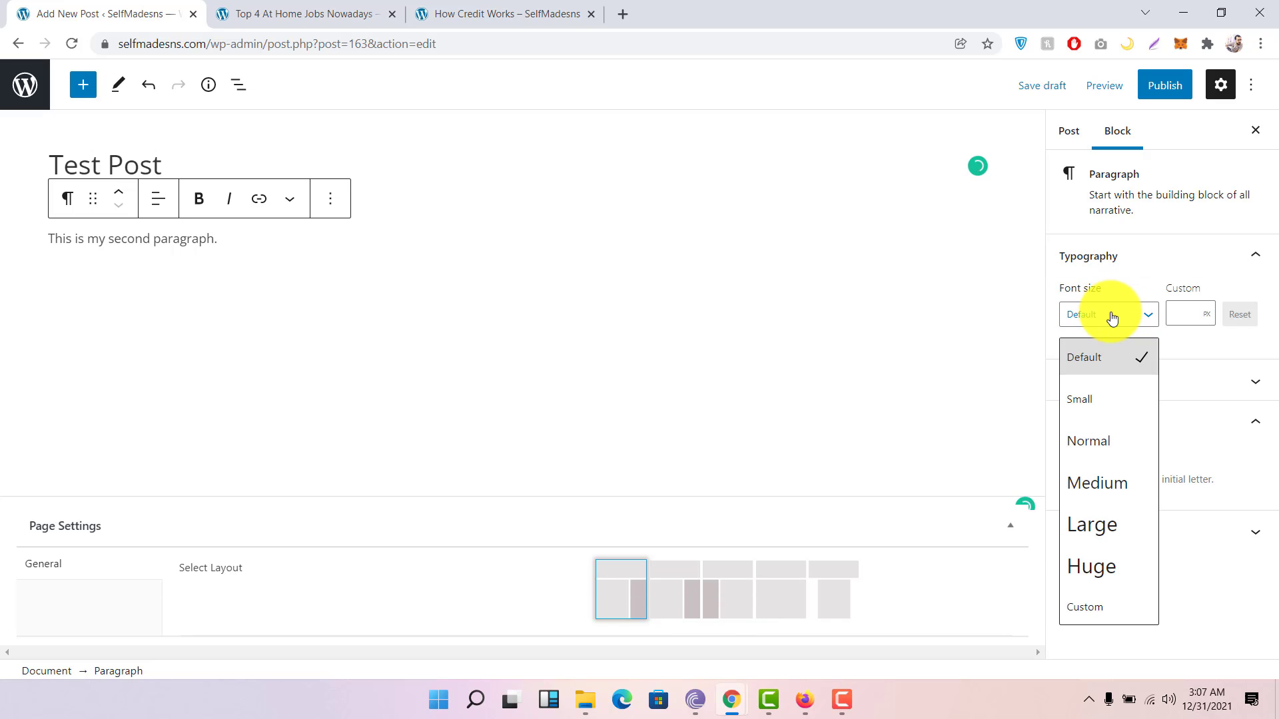
left_click(1094, 485)
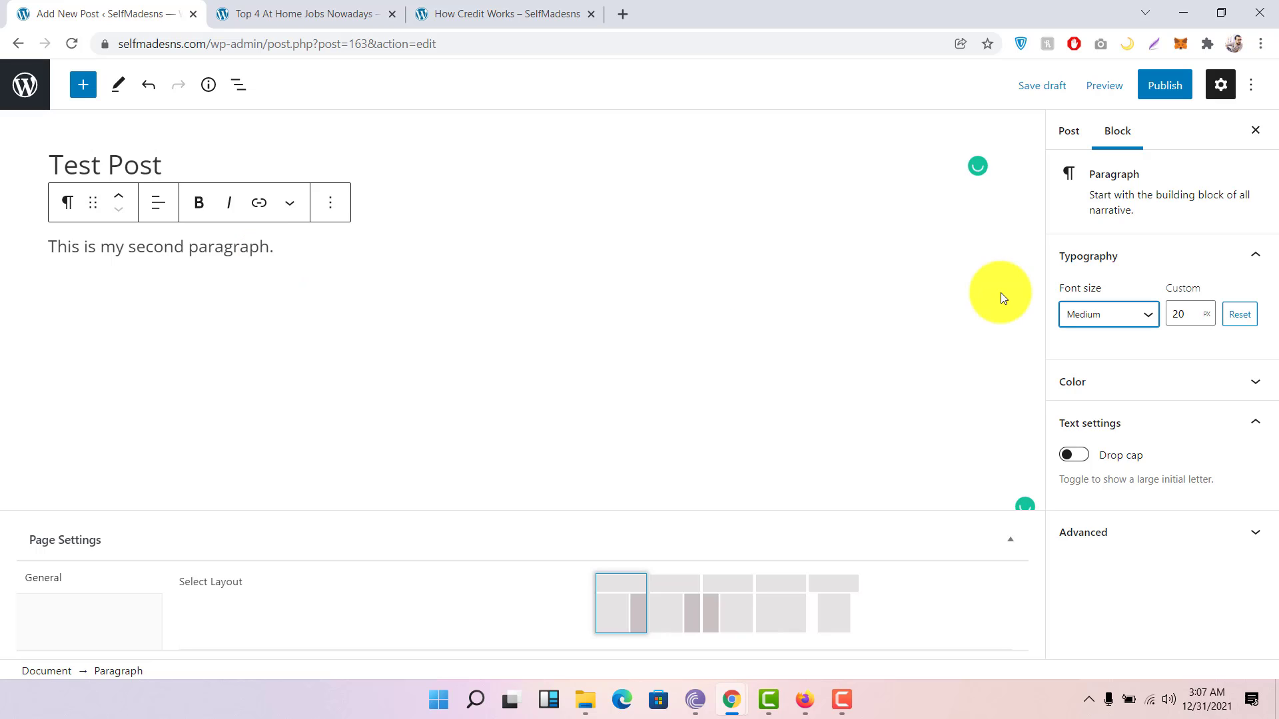
left_click(293, 251)
Step: Add a third paragraph 'This is my Third Paragraph' and set it to the Large font size
key("Return")
type("This is my Third ")
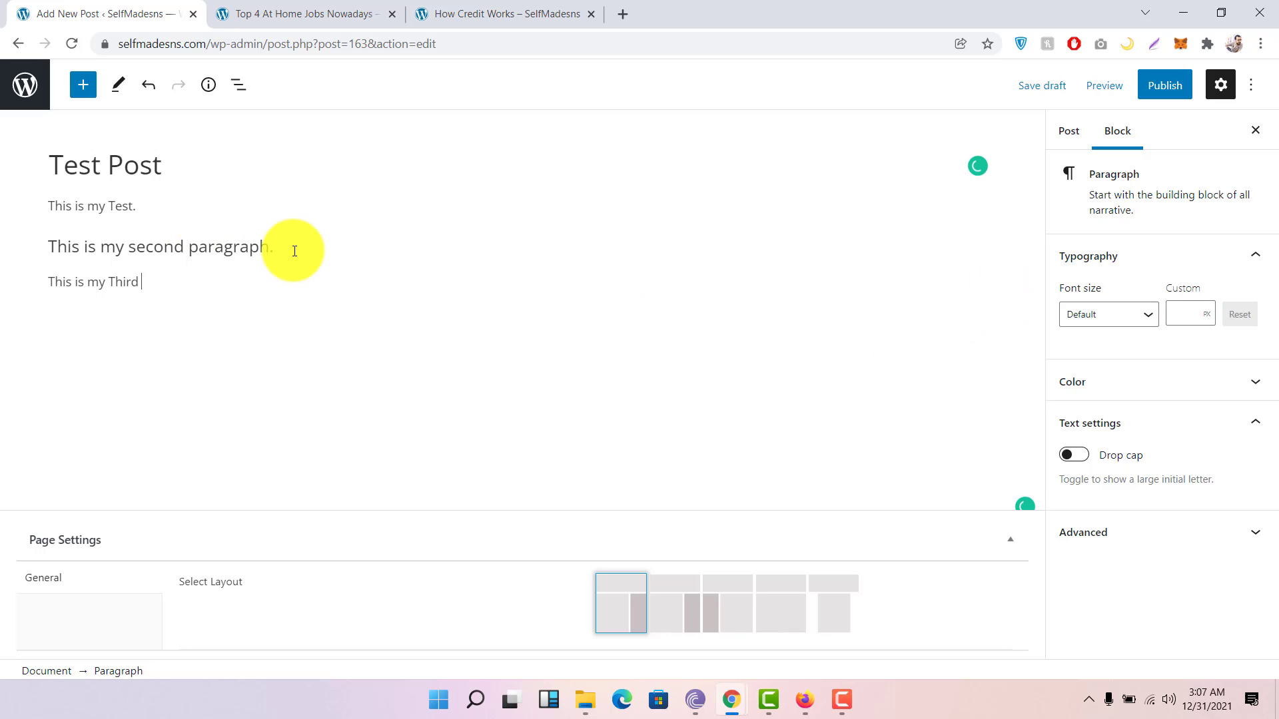
type("Paragraph.")
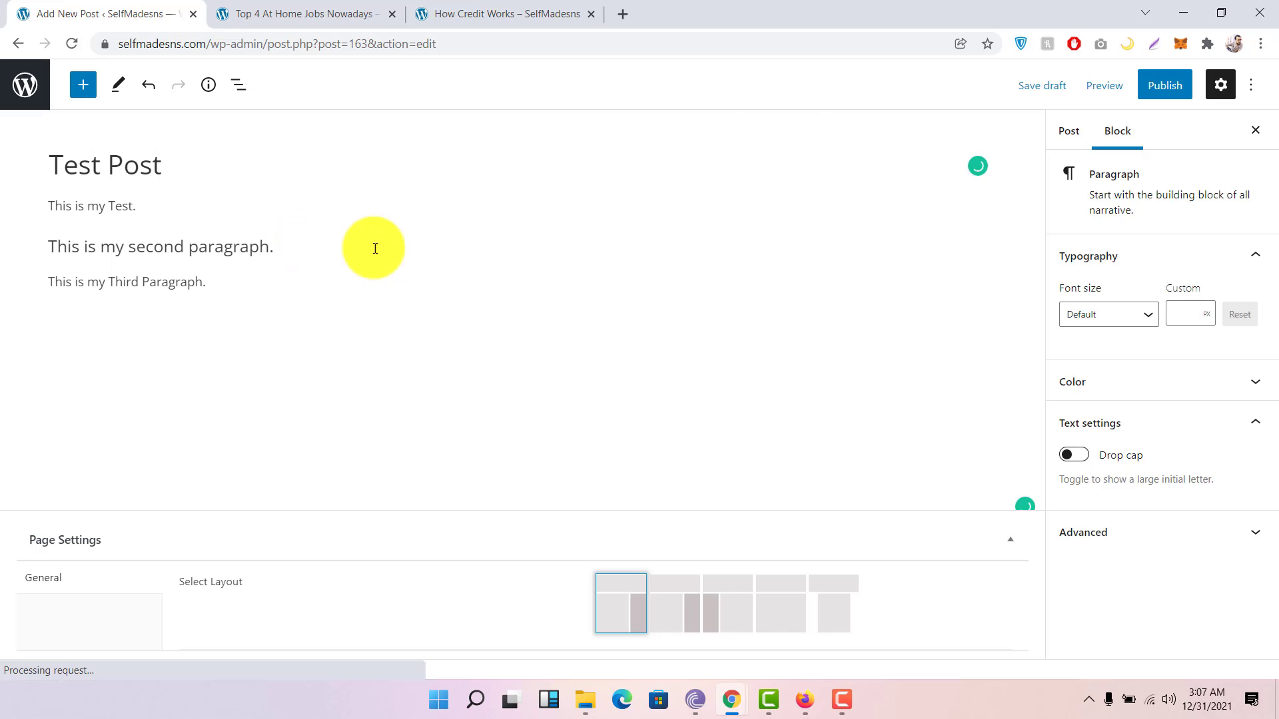
left_click(1144, 315)
left_click(1145, 318)
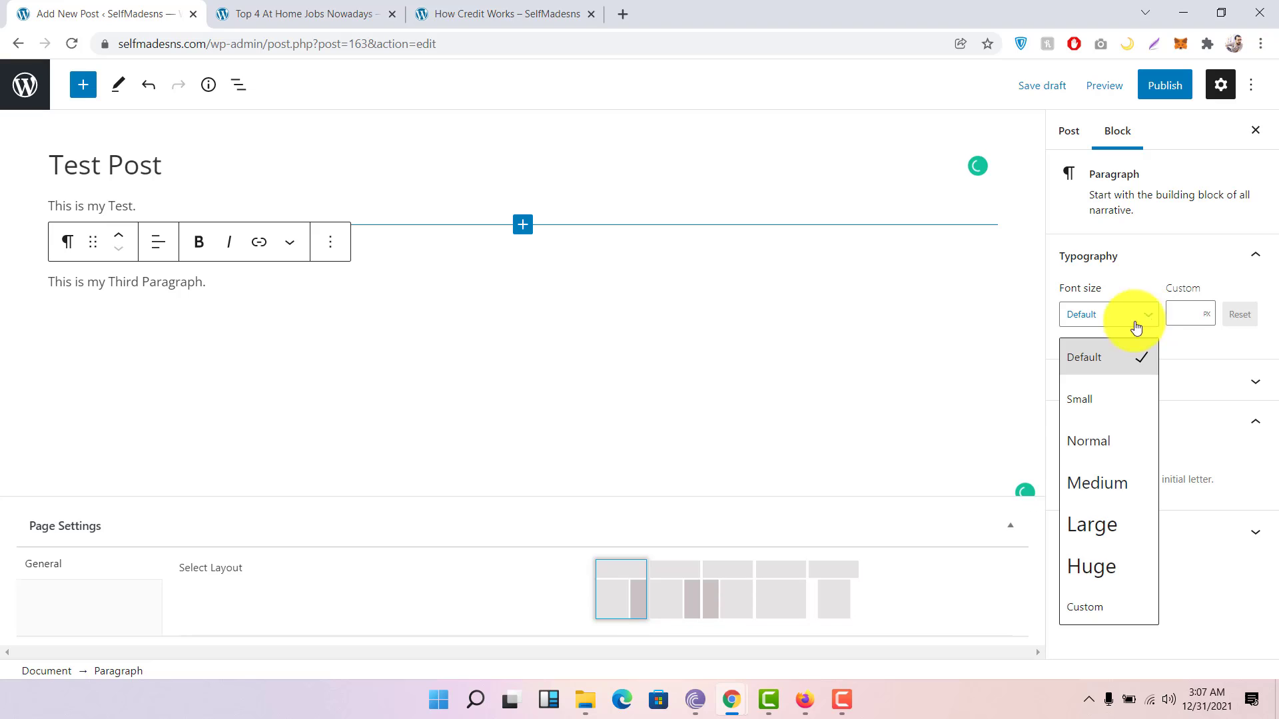
left_click(1093, 526)
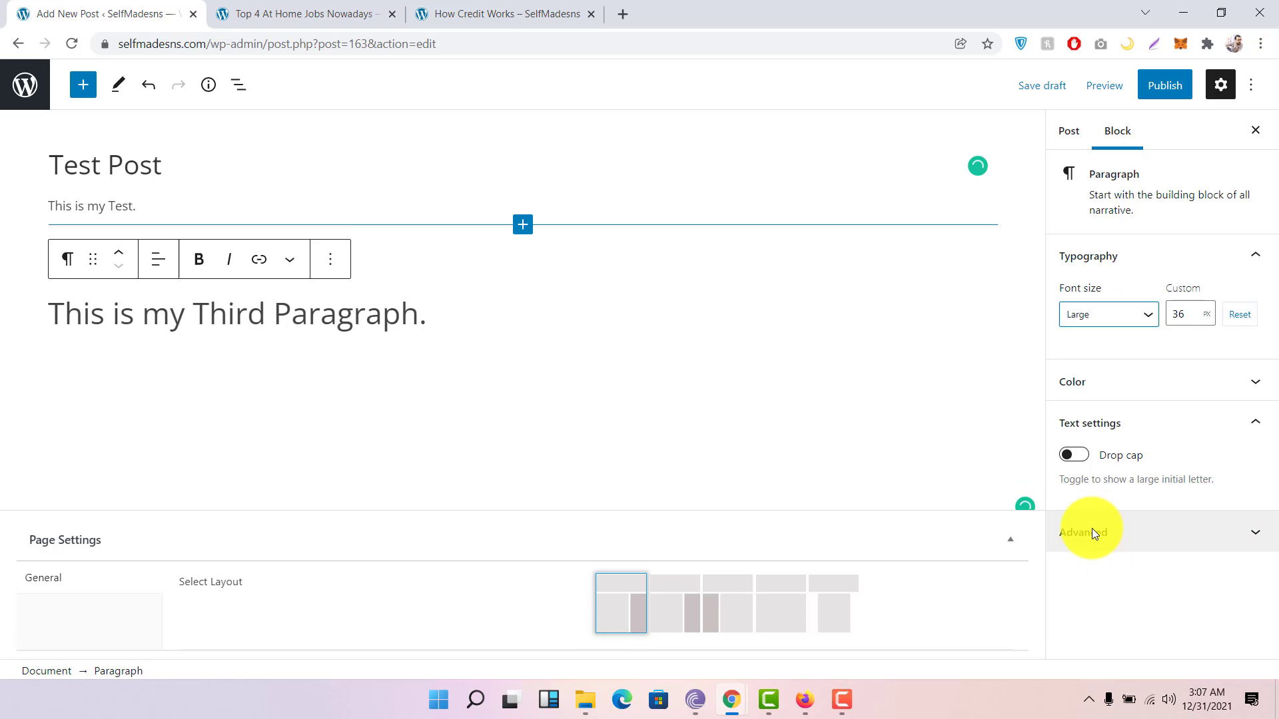
Step: Set the third paragraph's custom font size to 36 and reveal its Color options
left_click(193, 204)
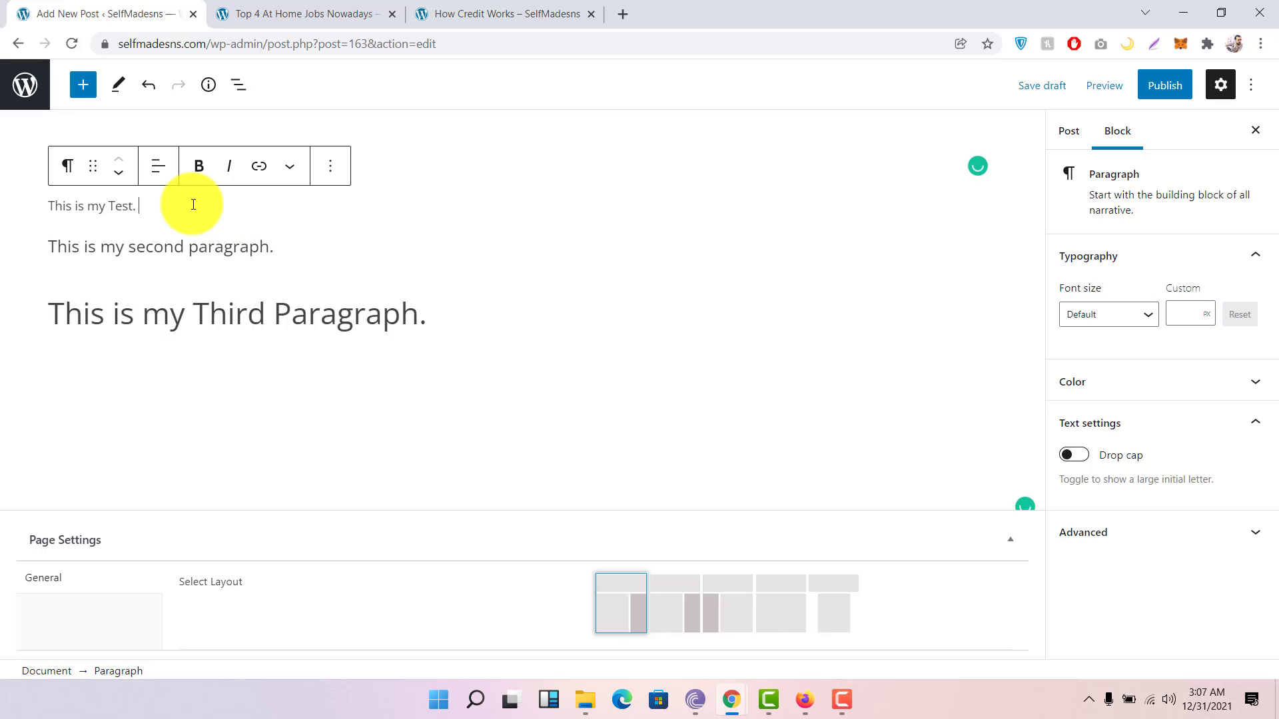
left_click(282, 247)
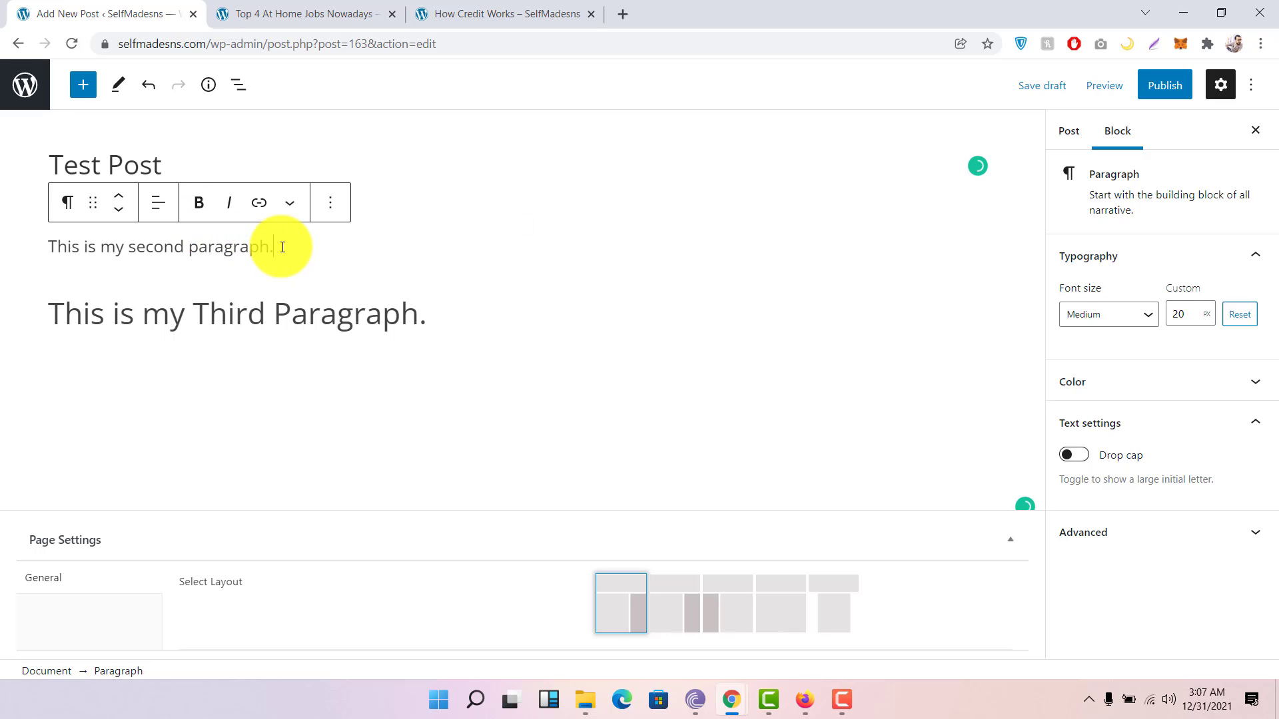
left_click(440, 320)
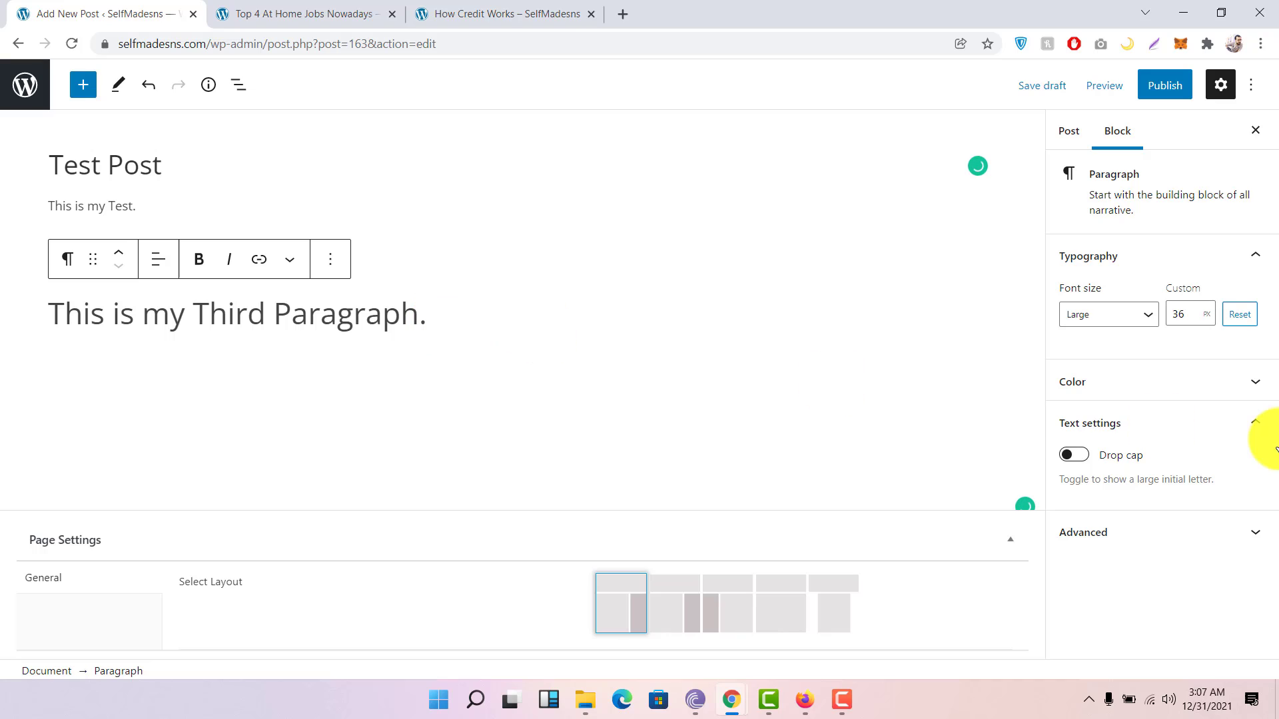
double_click(1184, 313)
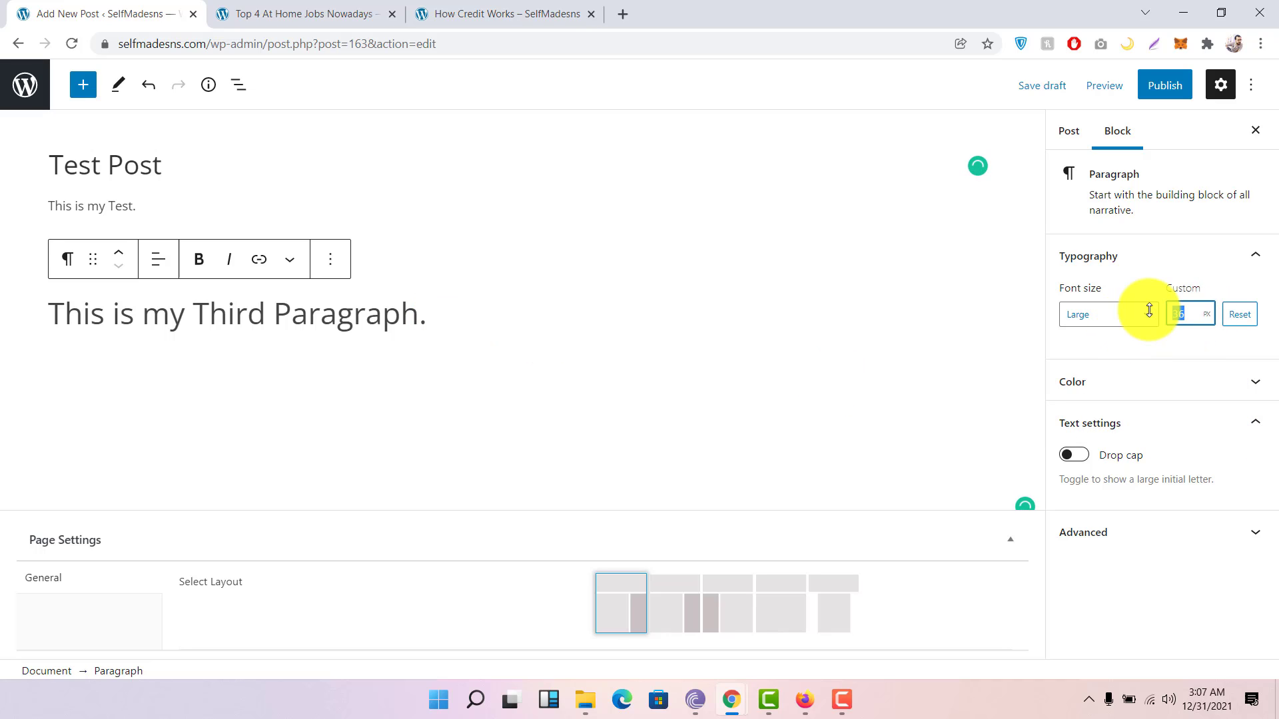
type("30")
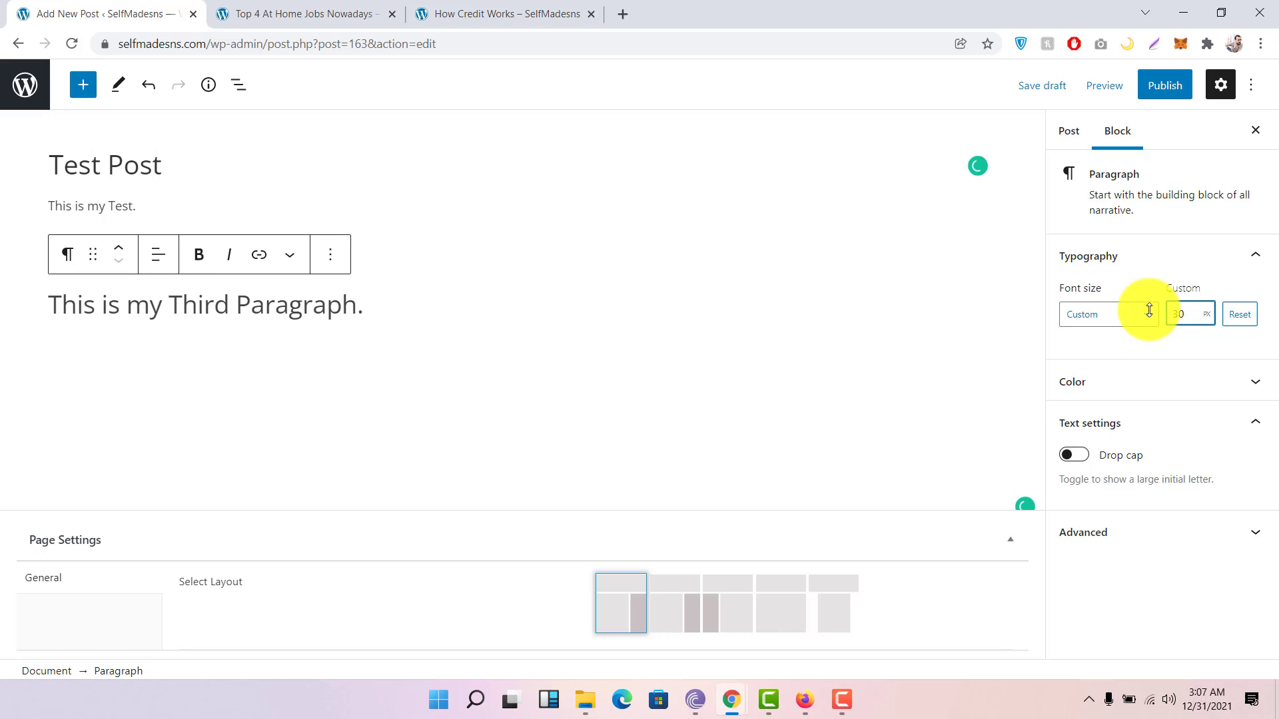
key("BackSpace")
key("BackSpace")
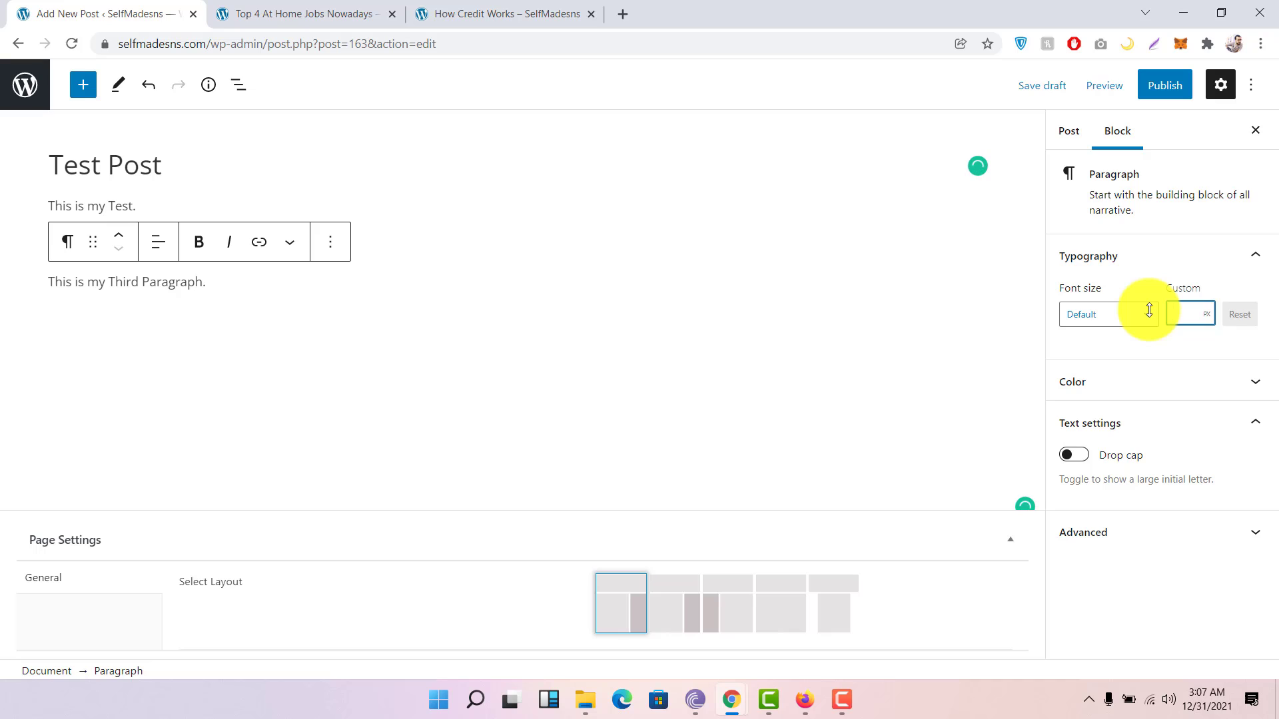
type("36")
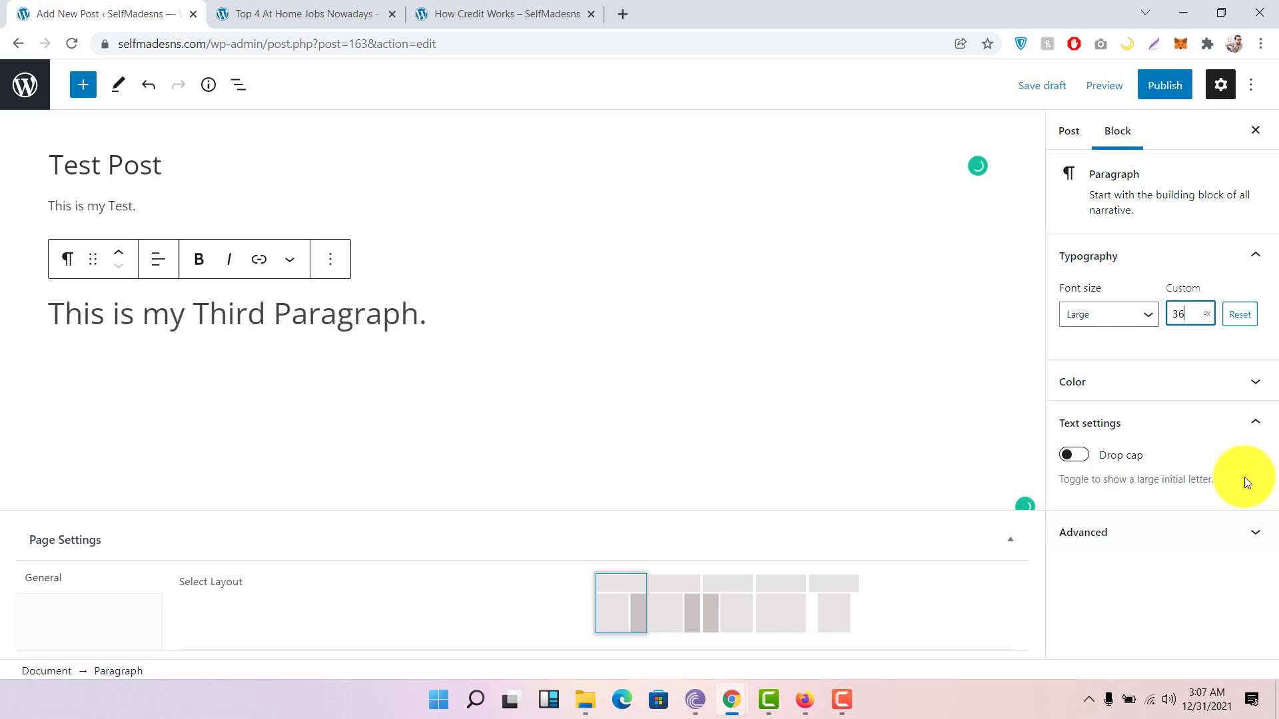
left_click(1177, 381)
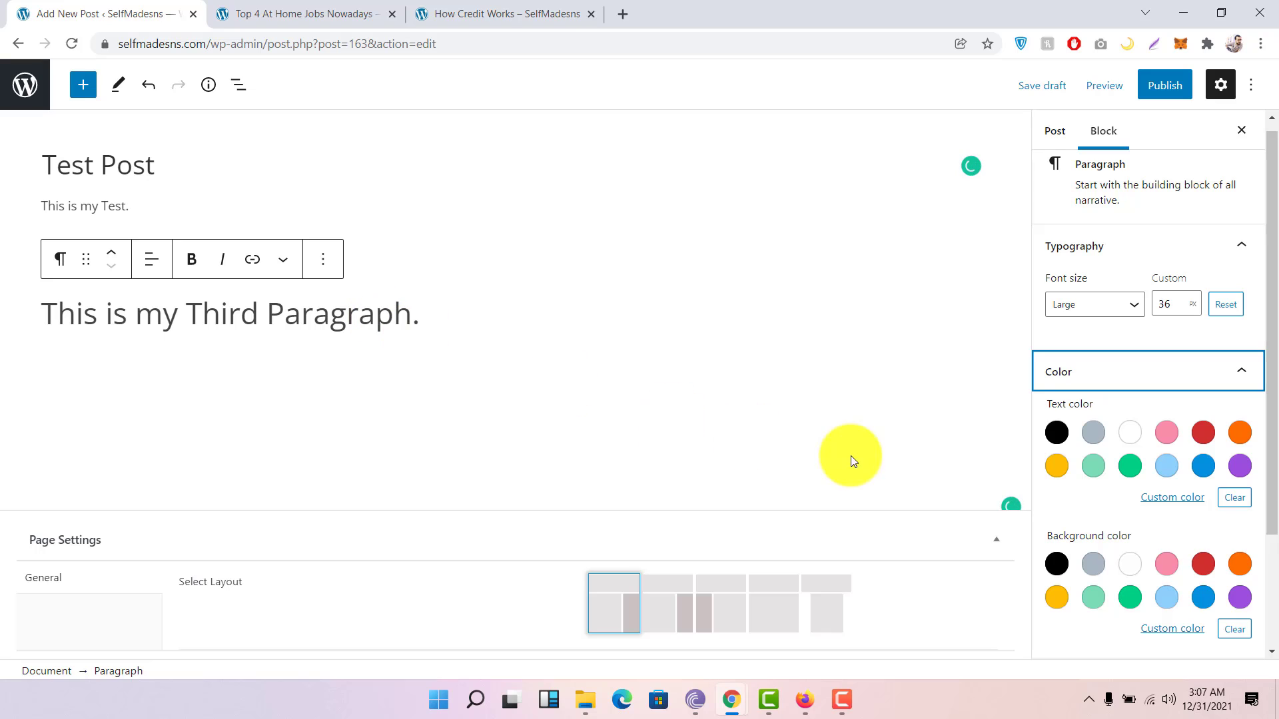
Step: Make the third paragraph's text red, trying background colours but undoing them
left_click(1166, 432)
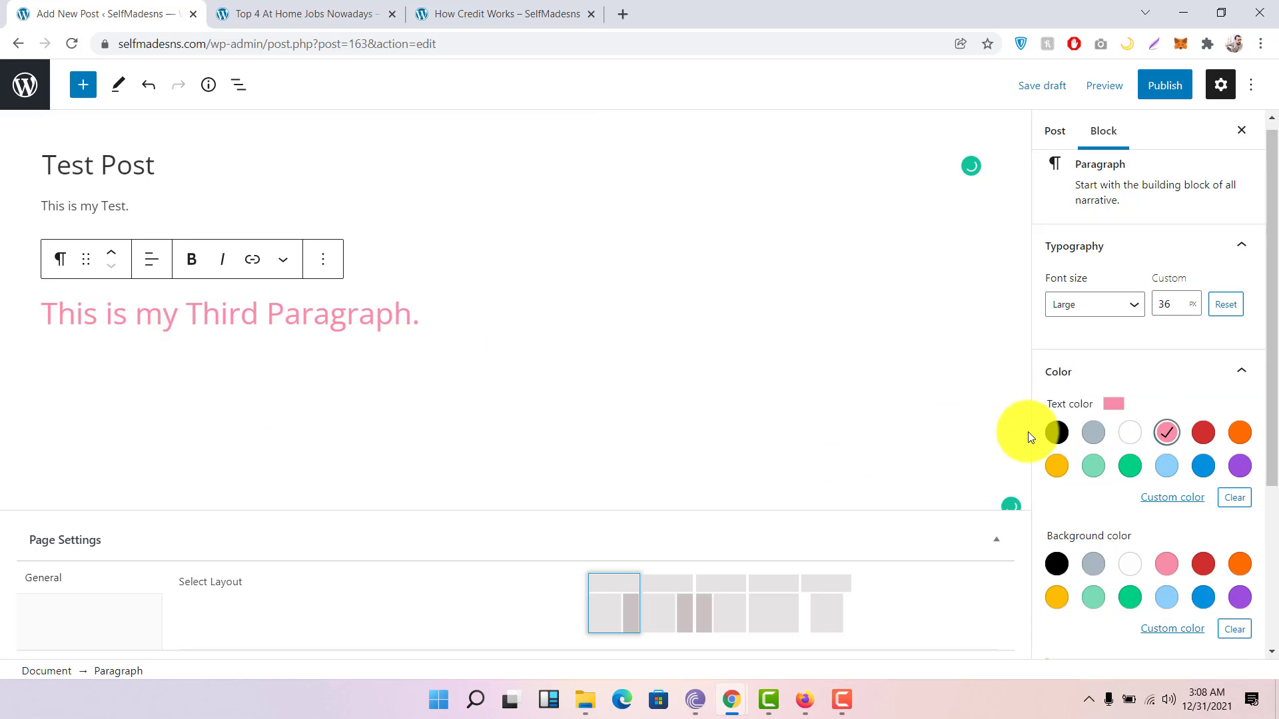
left_click(1204, 434)
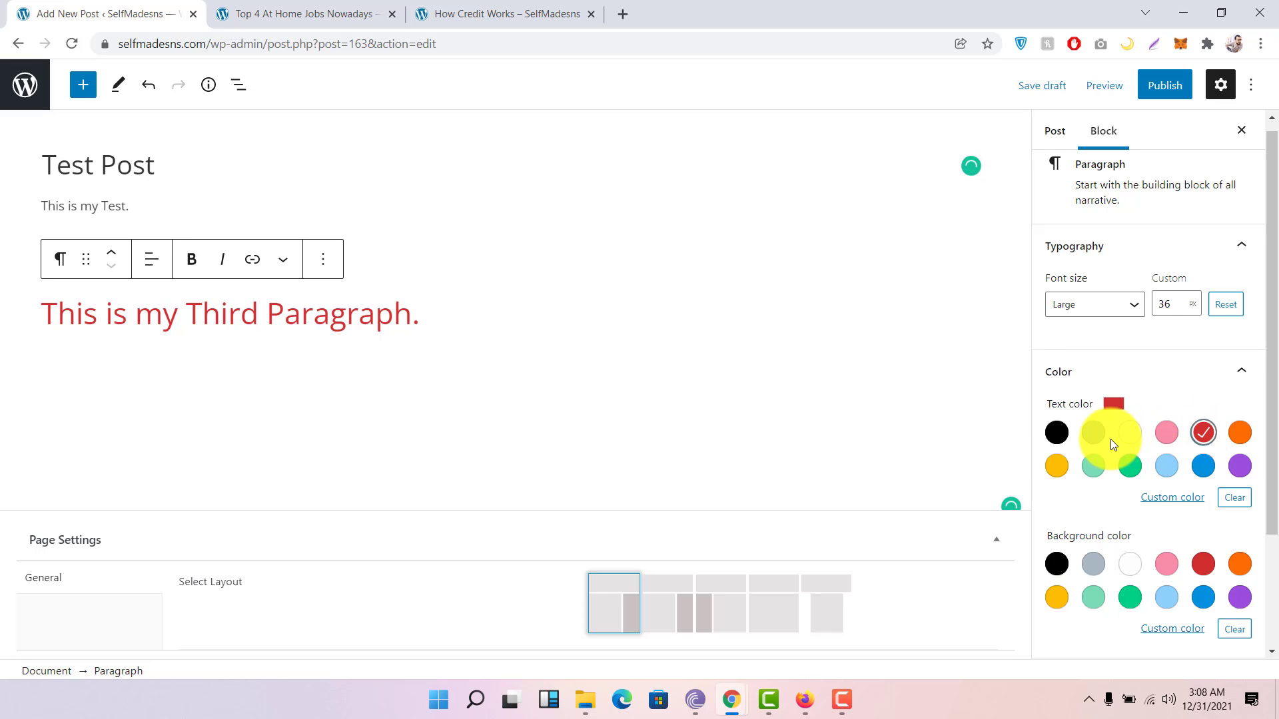
scroll(1110, 439, "down", 1)
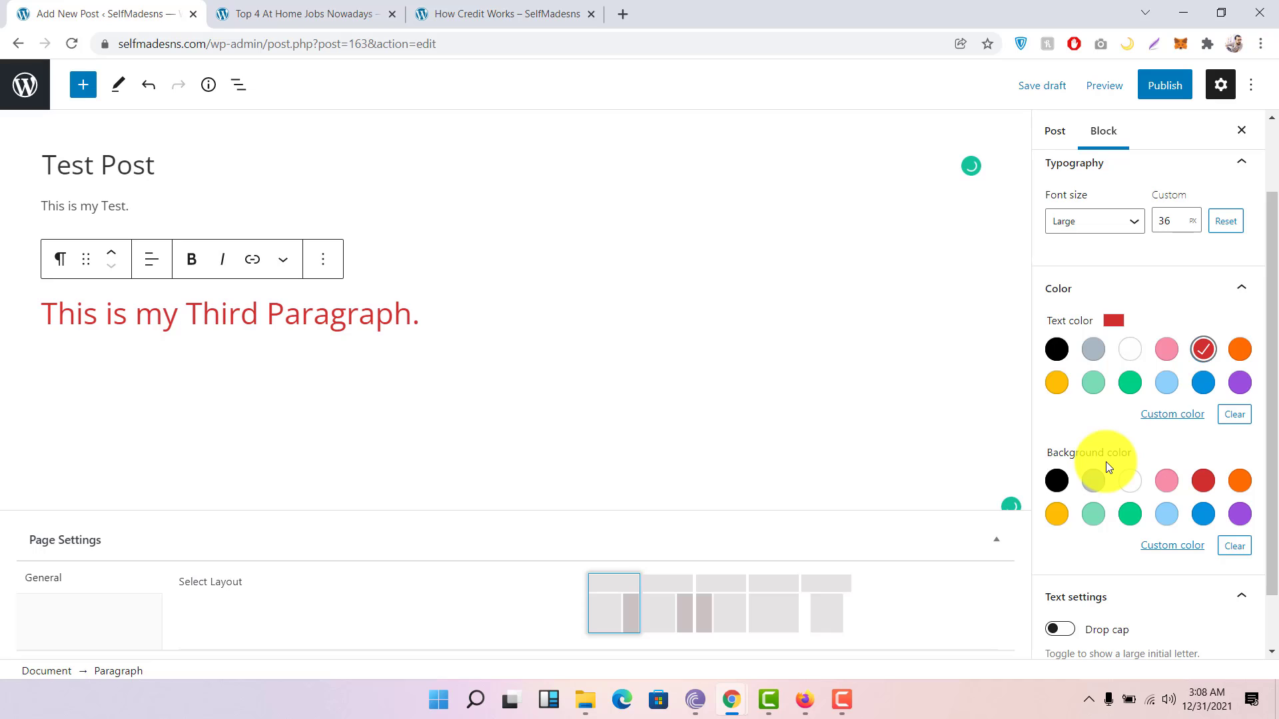
left_click(1205, 483)
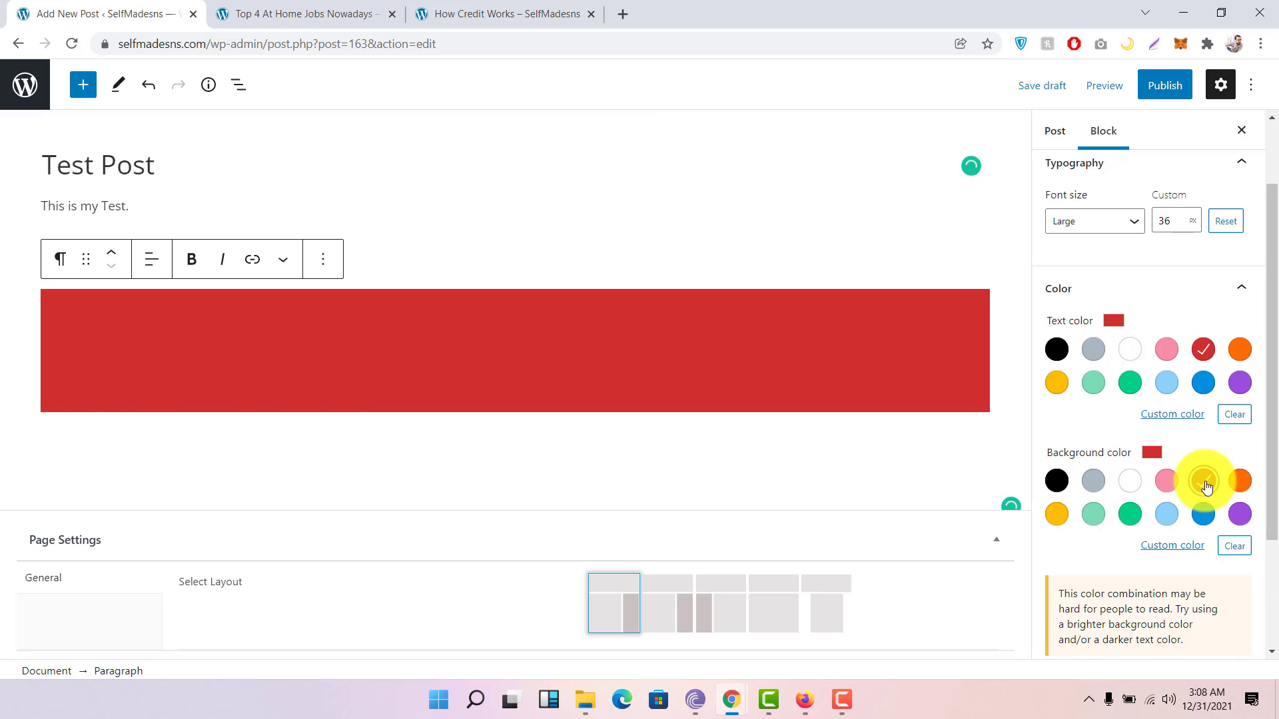
left_click(1206, 485)
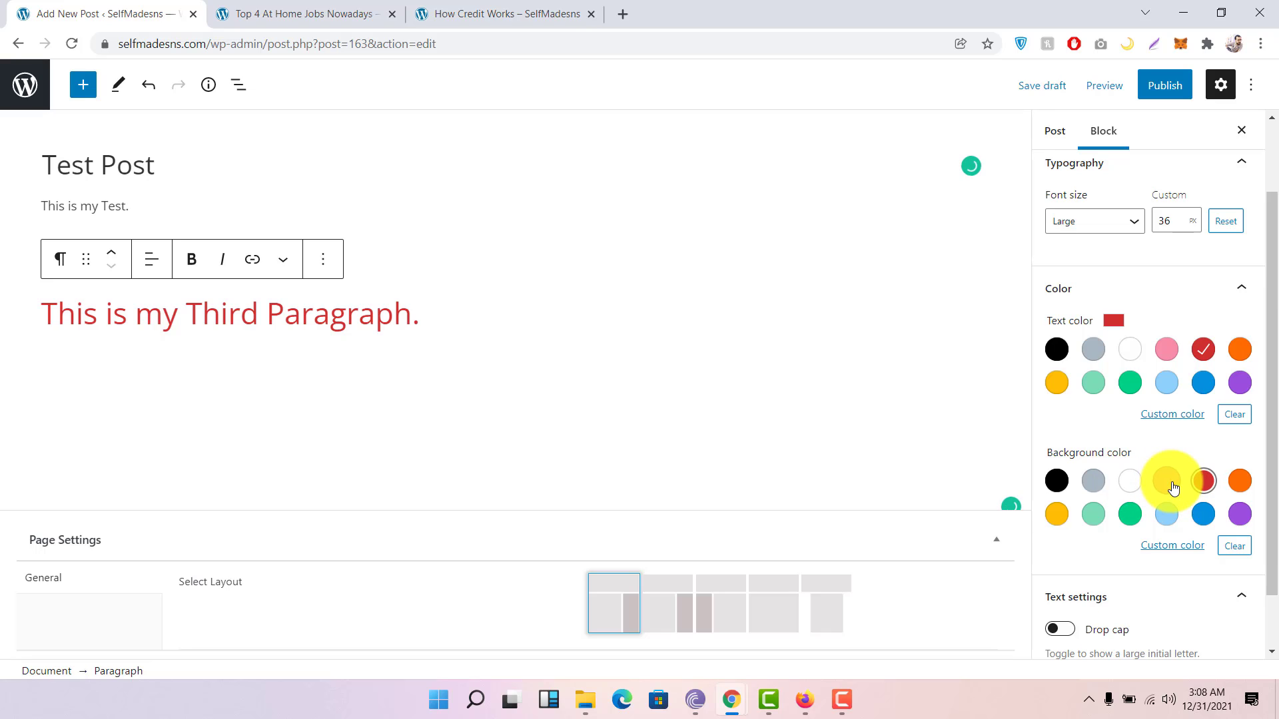
left_click(1172, 485)
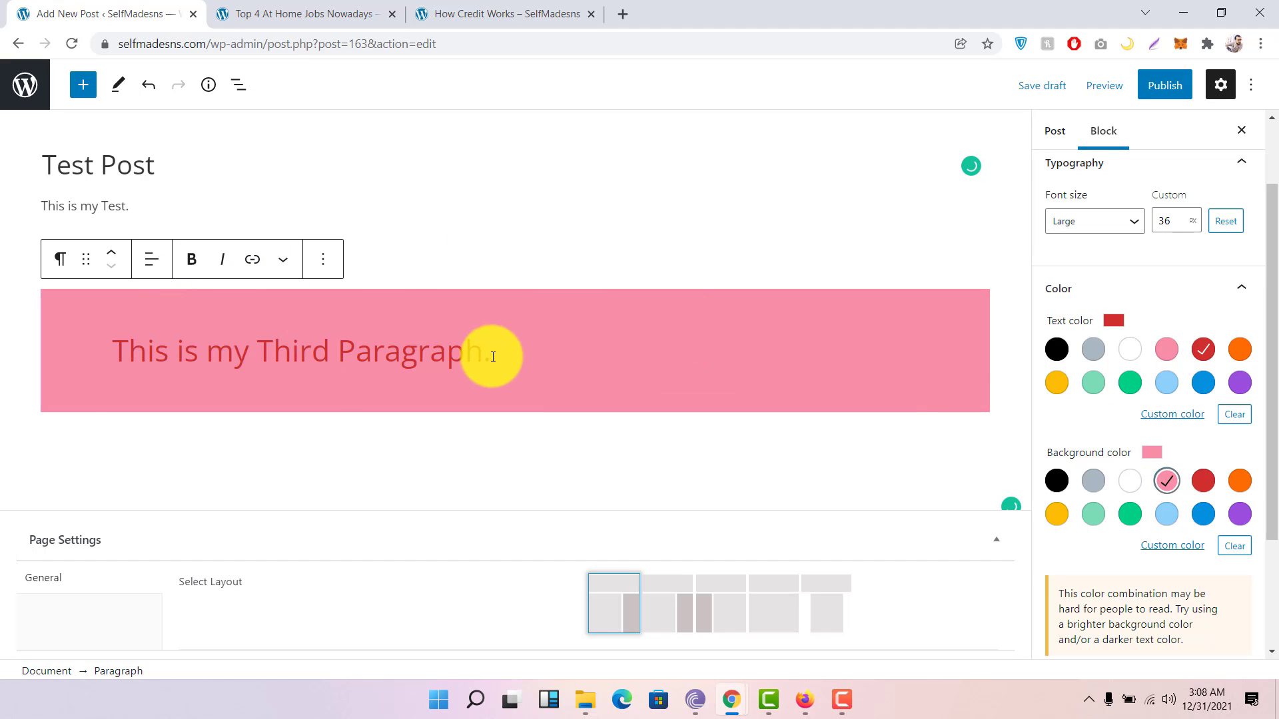
left_click(1126, 490)
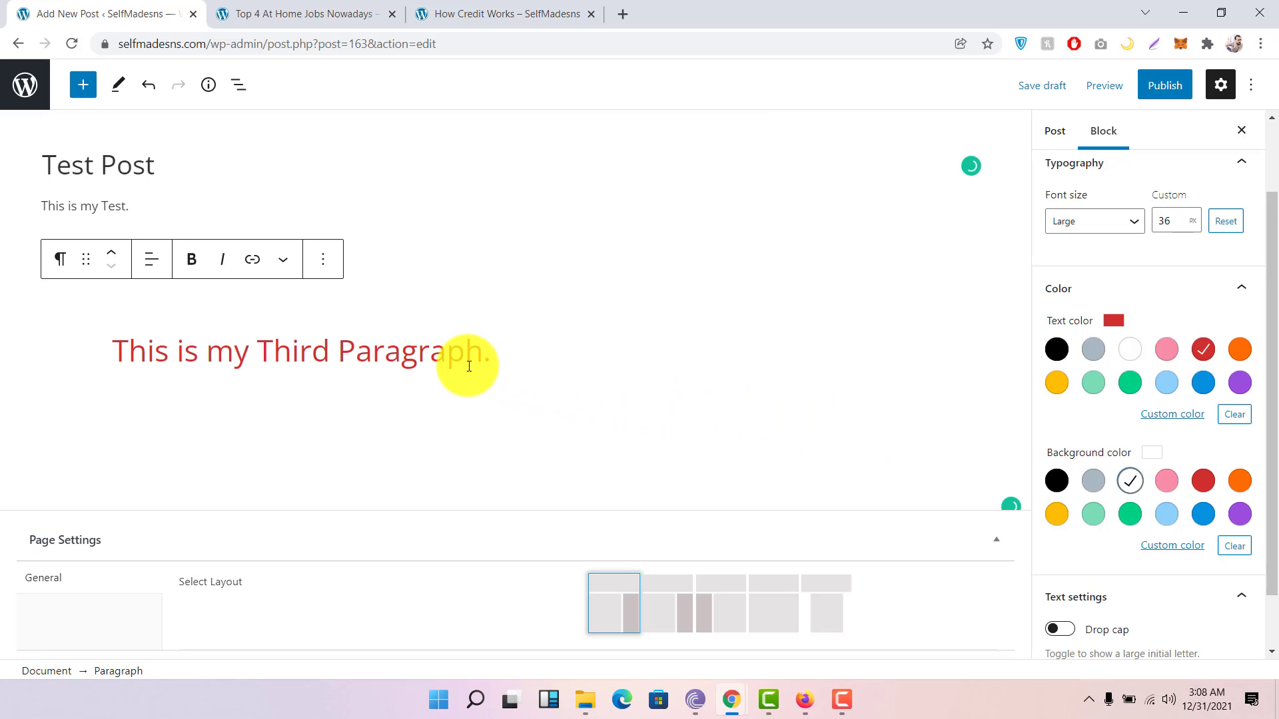
key("ctrl+z")
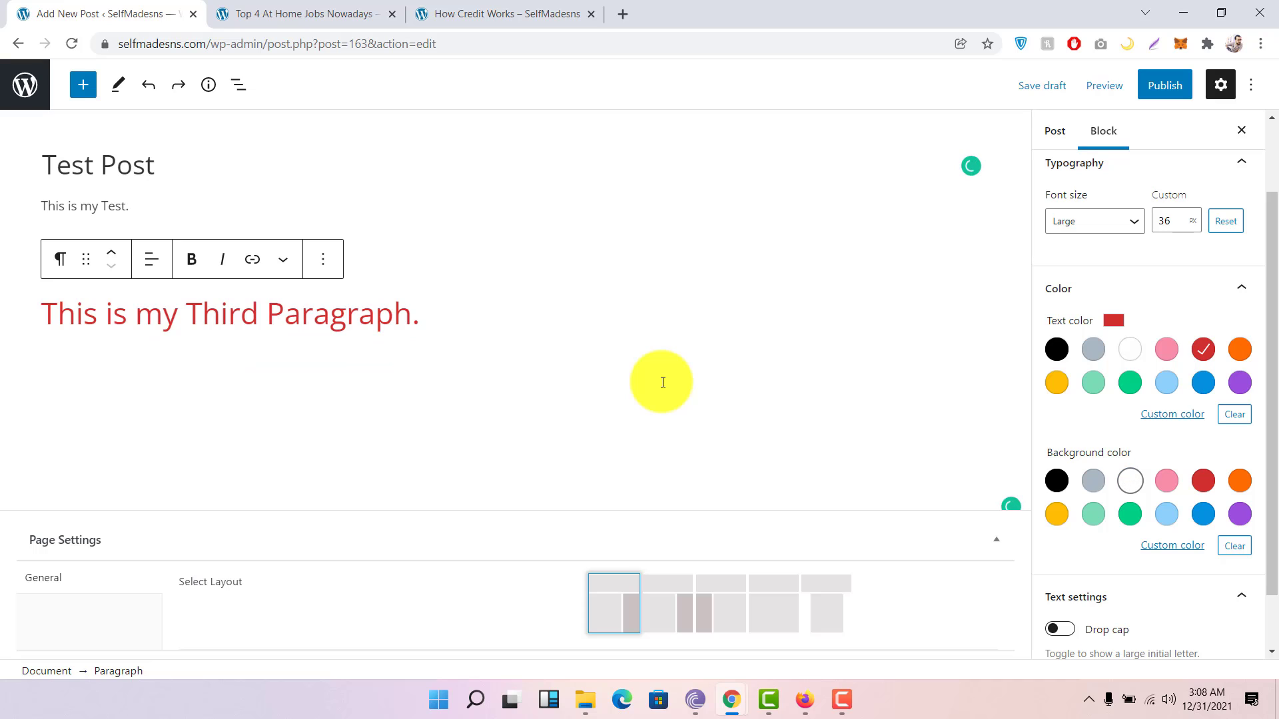
scroll(1125, 346, "down", 1)
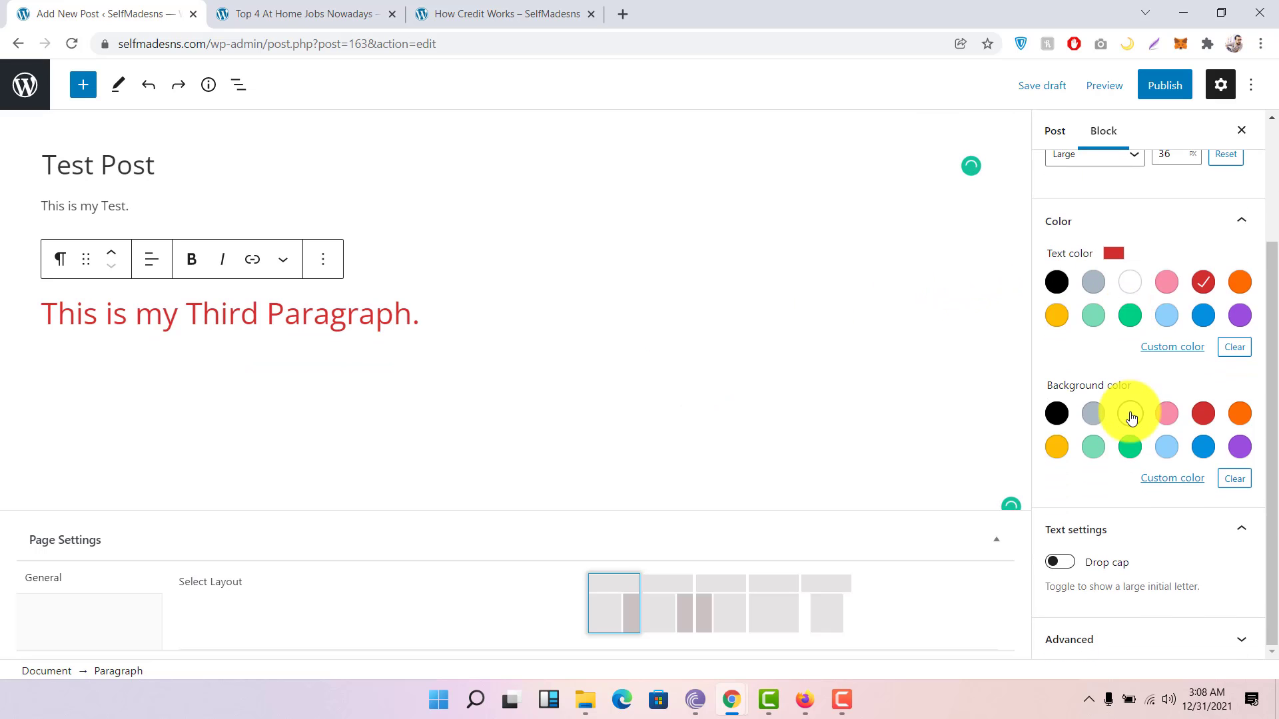
left_click(1162, 541)
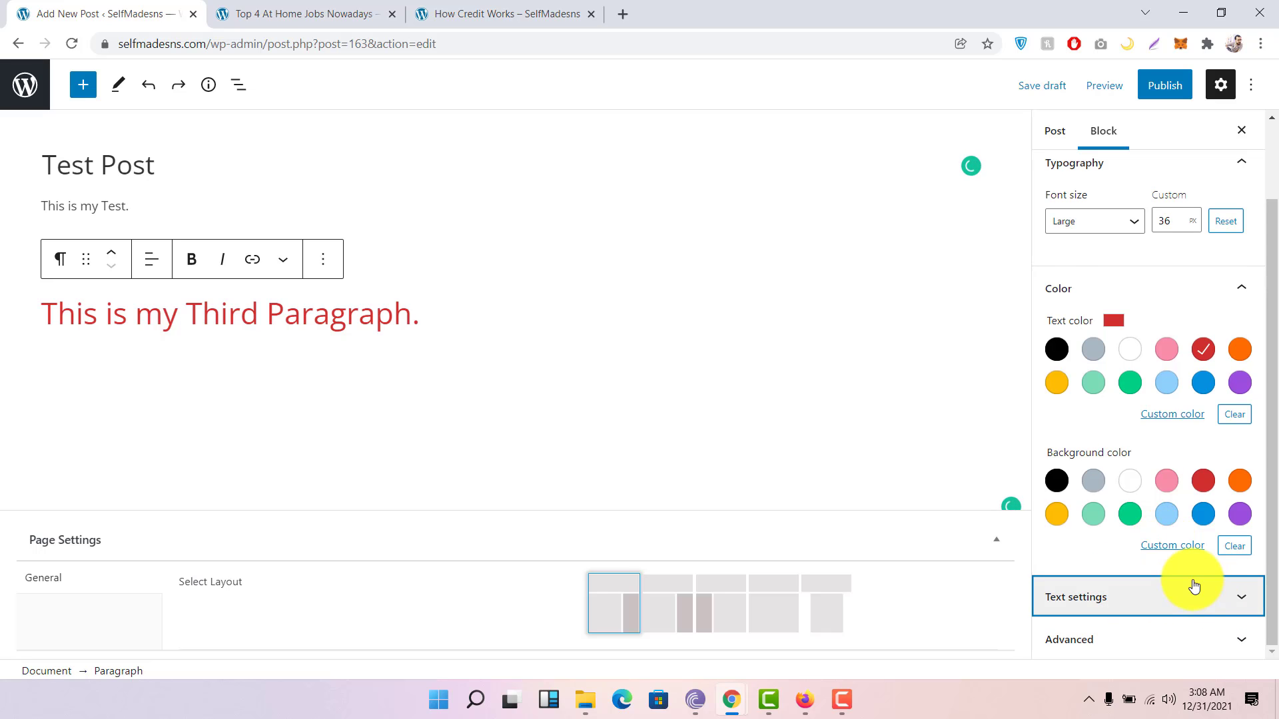
left_click(1179, 600)
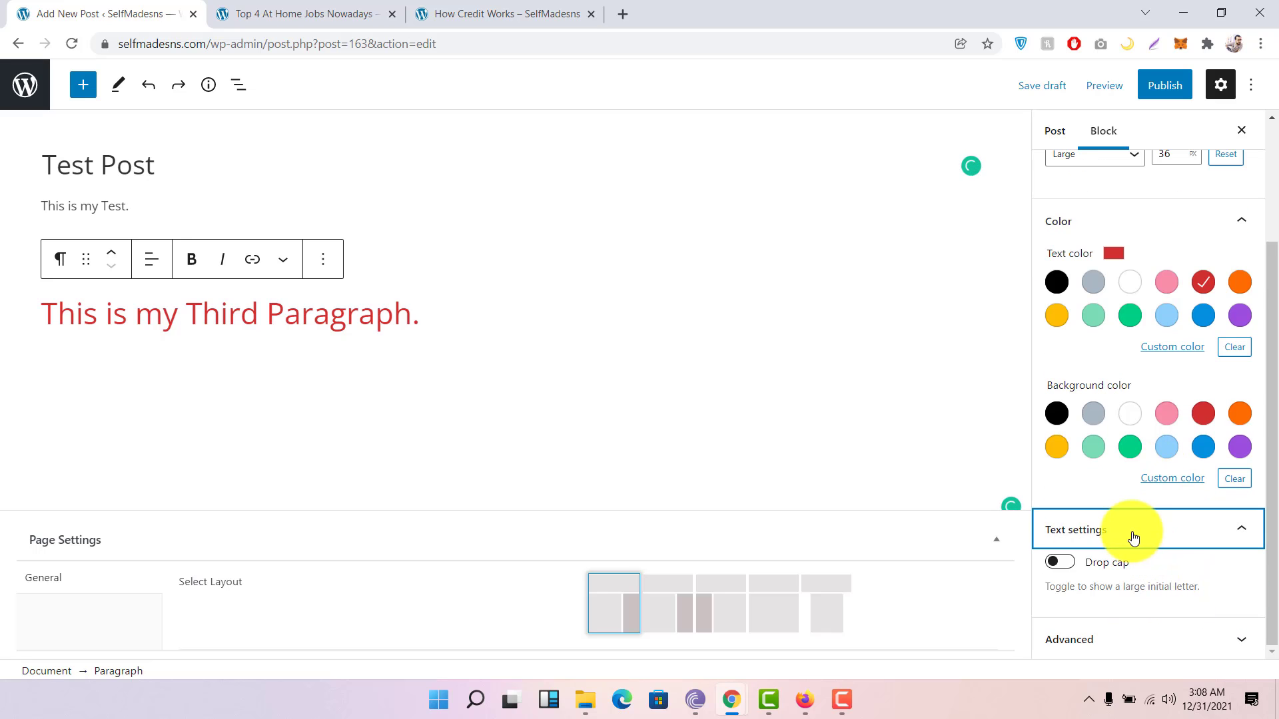
left_click(1063, 567)
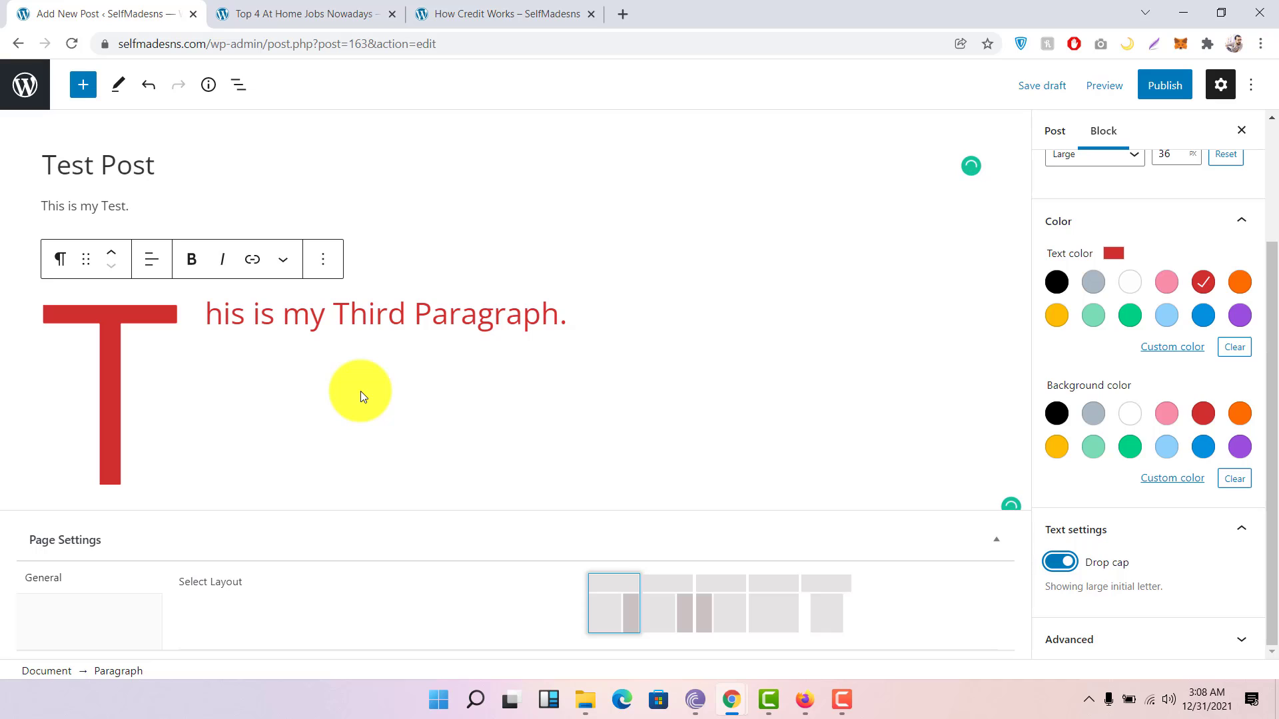
left_click(1059, 563)
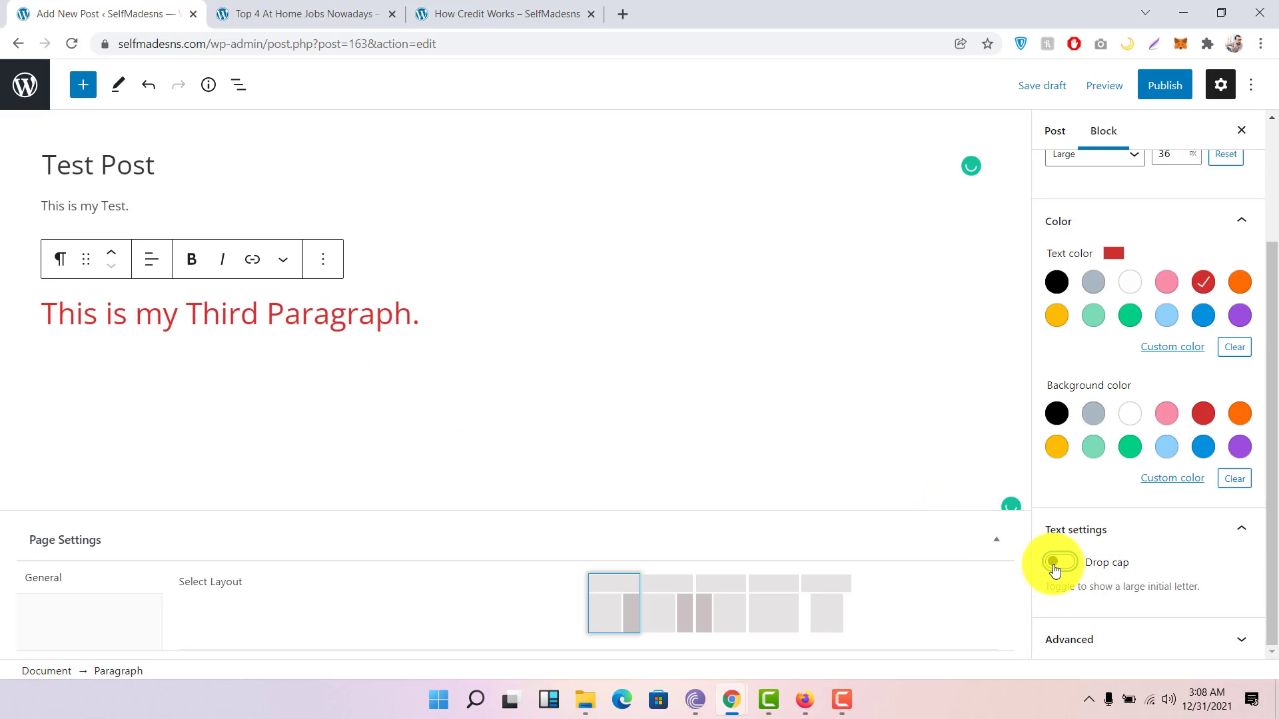
Step: Switch to Post settings and expand Permalink to show selfmadesns.com/?p=163
left_click(1045, 137)
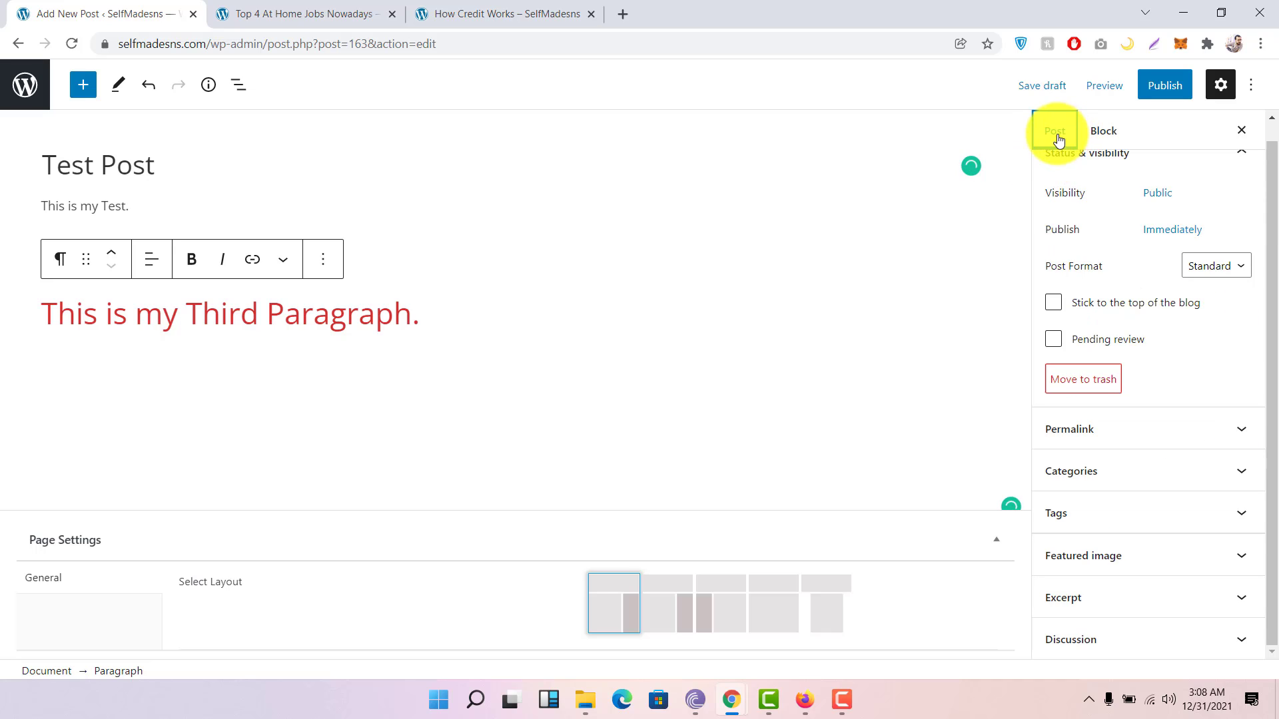
scroll(1091, 203, "up", 1)
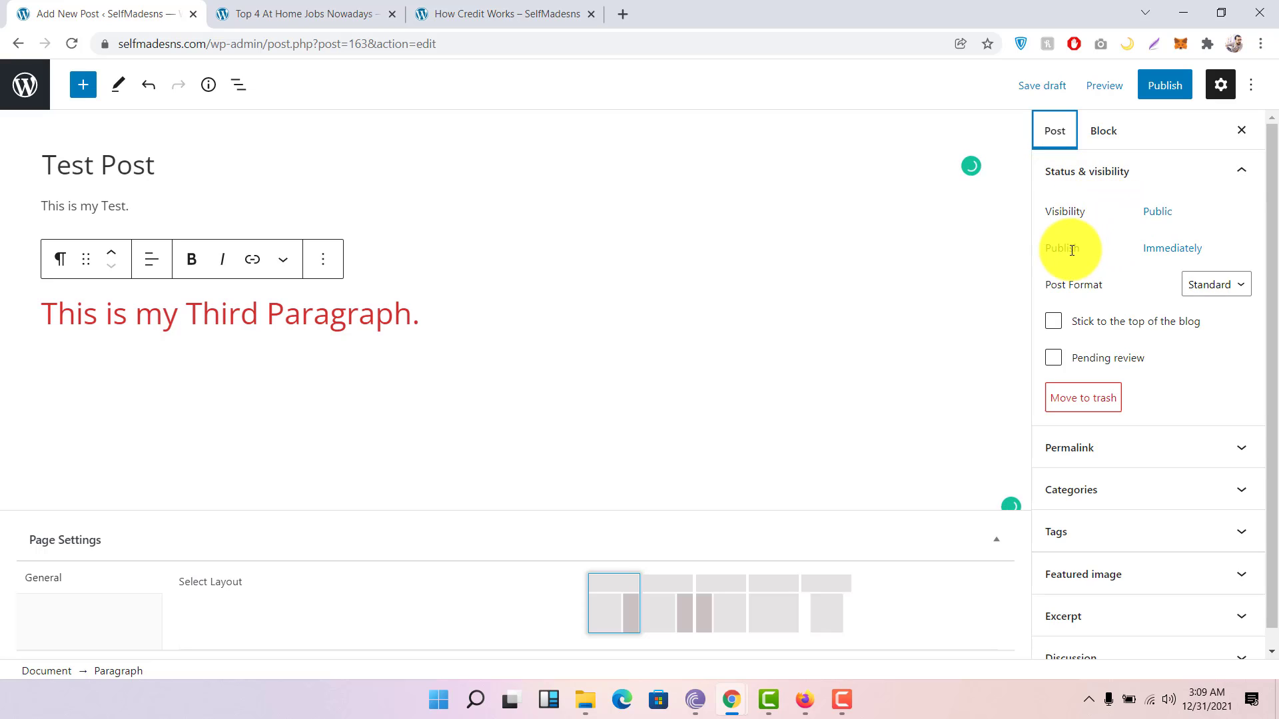
left_click(1059, 332)
scroll(1133, 331, "down", 1)
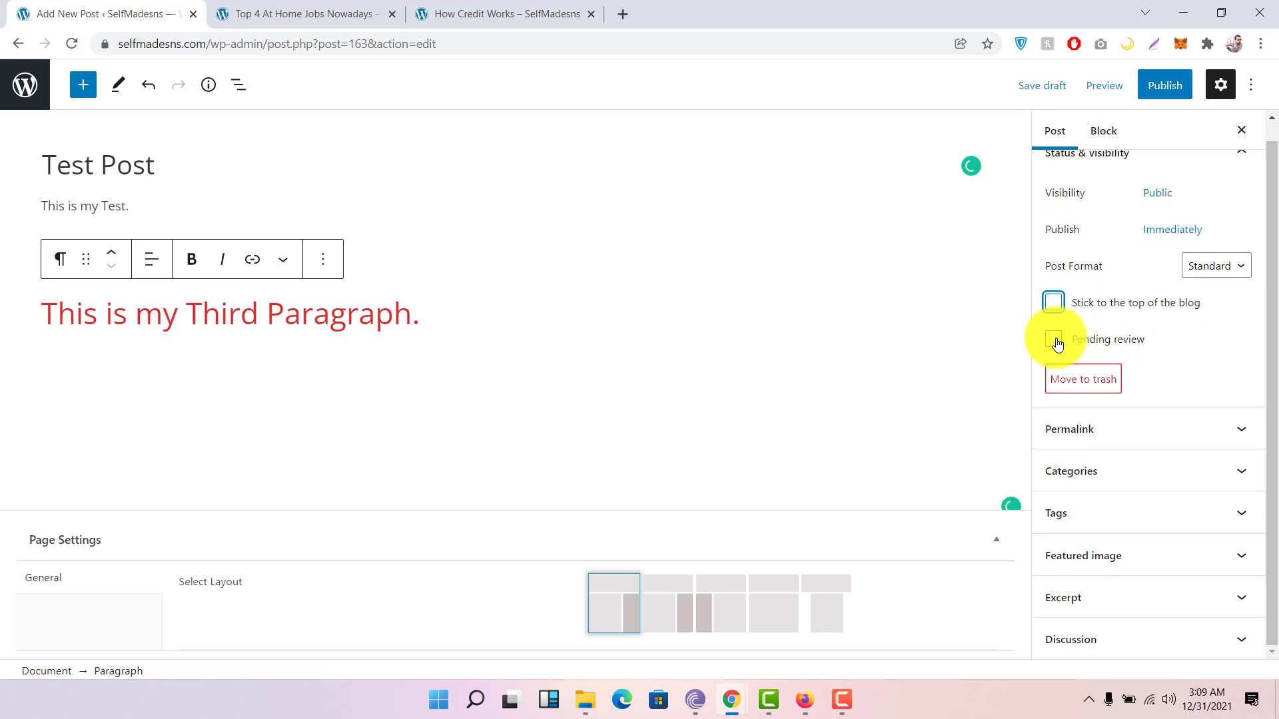
left_click(1141, 430)
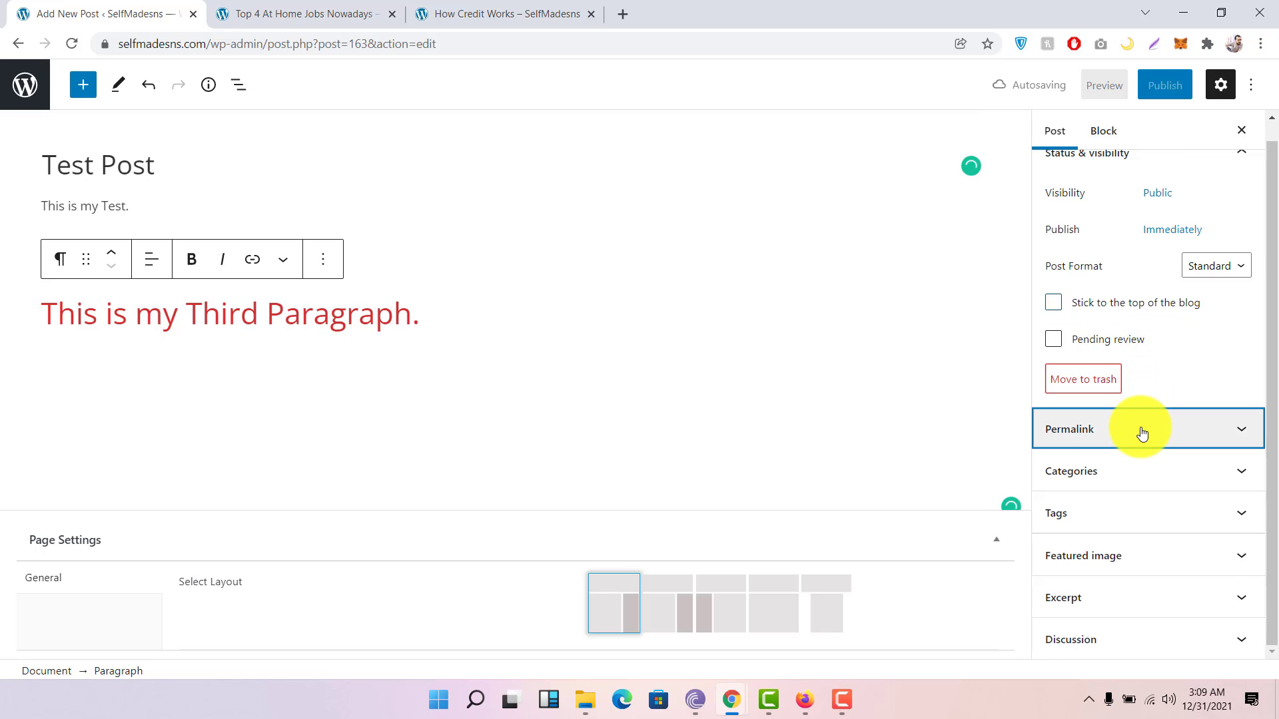
scroll(1142, 432, "down", 1)
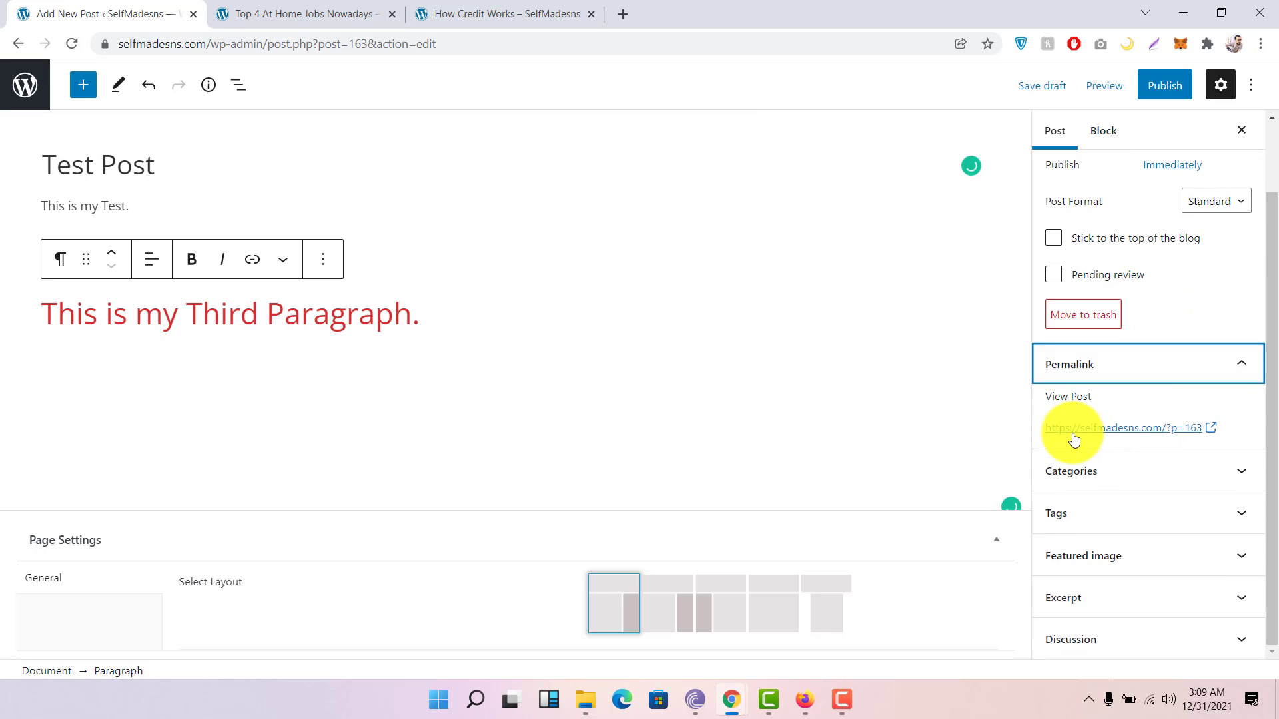
Step: Expand Categories and check Crypto Currency and Stocks, leaving the others unchecked
left_click(1134, 471)
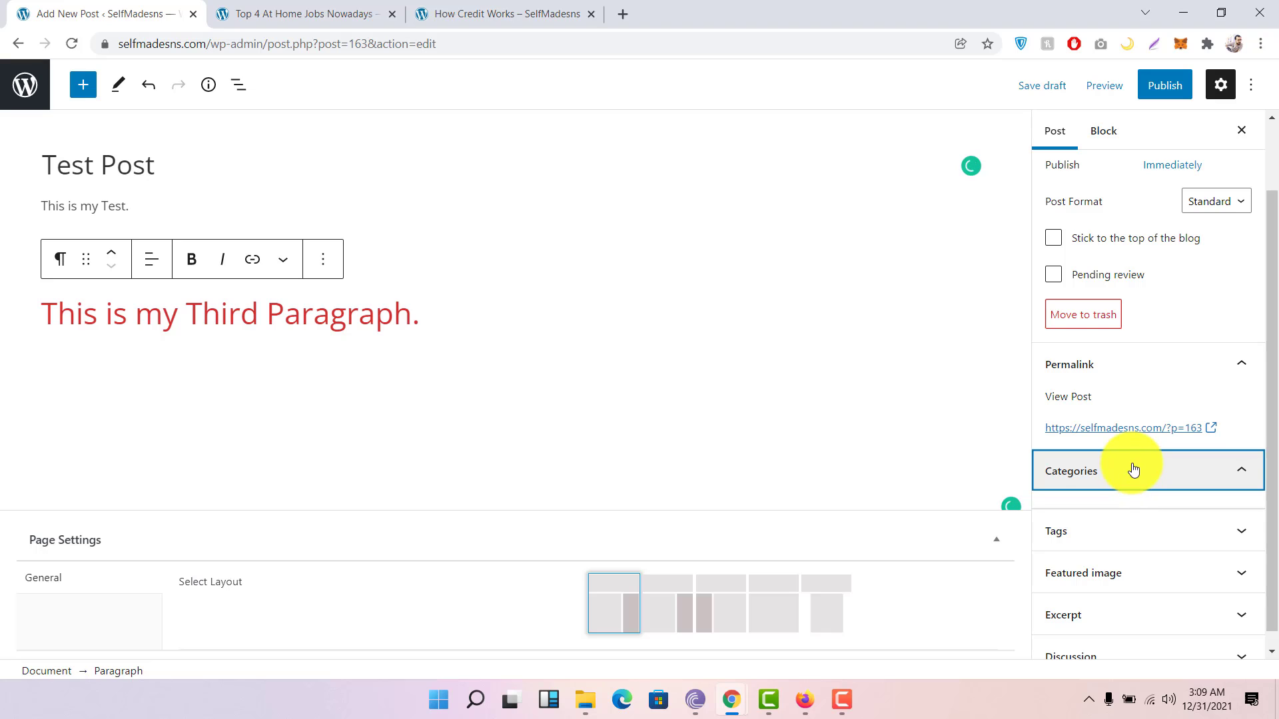
scroll(1157, 452, "down", 3)
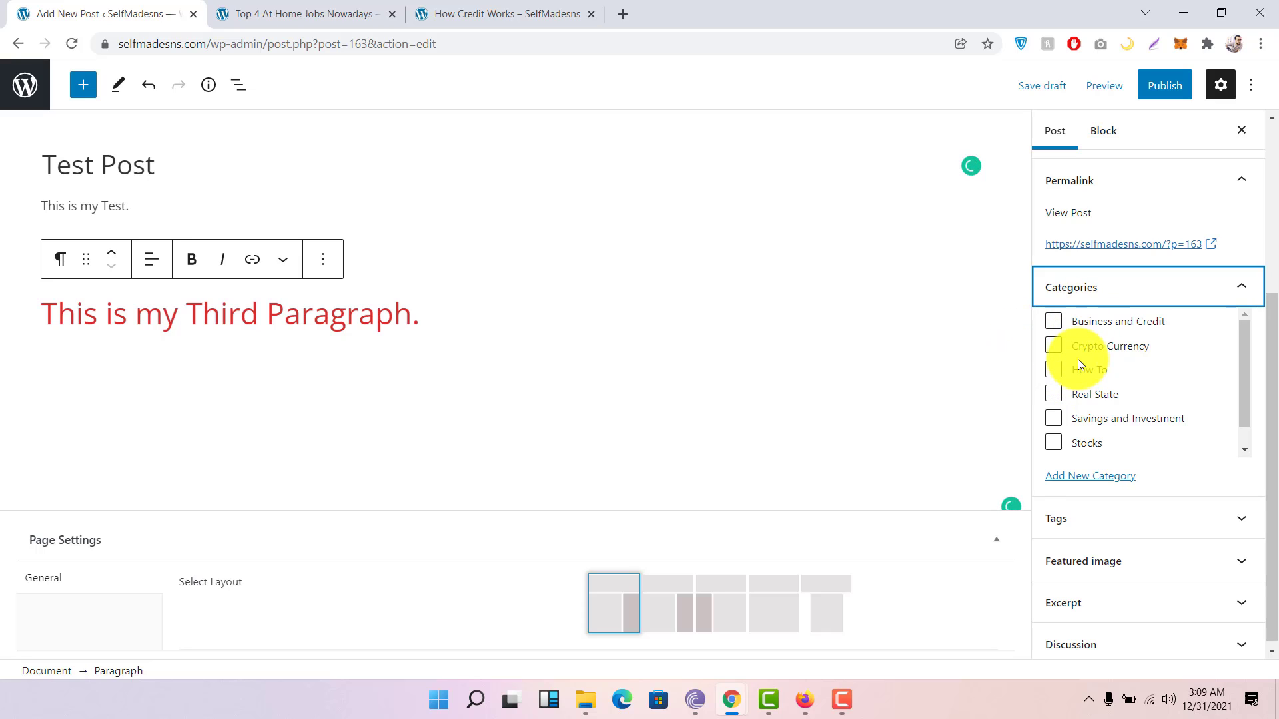
left_click(1051, 347)
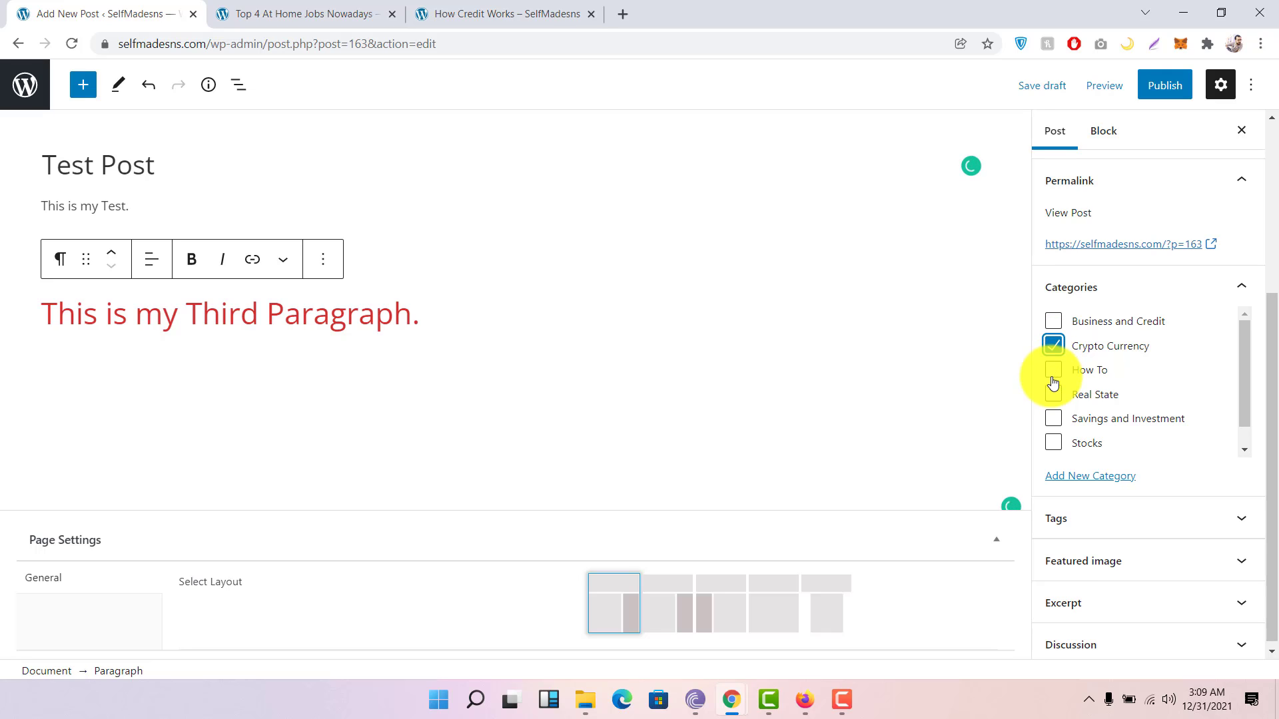
left_click(1054, 453)
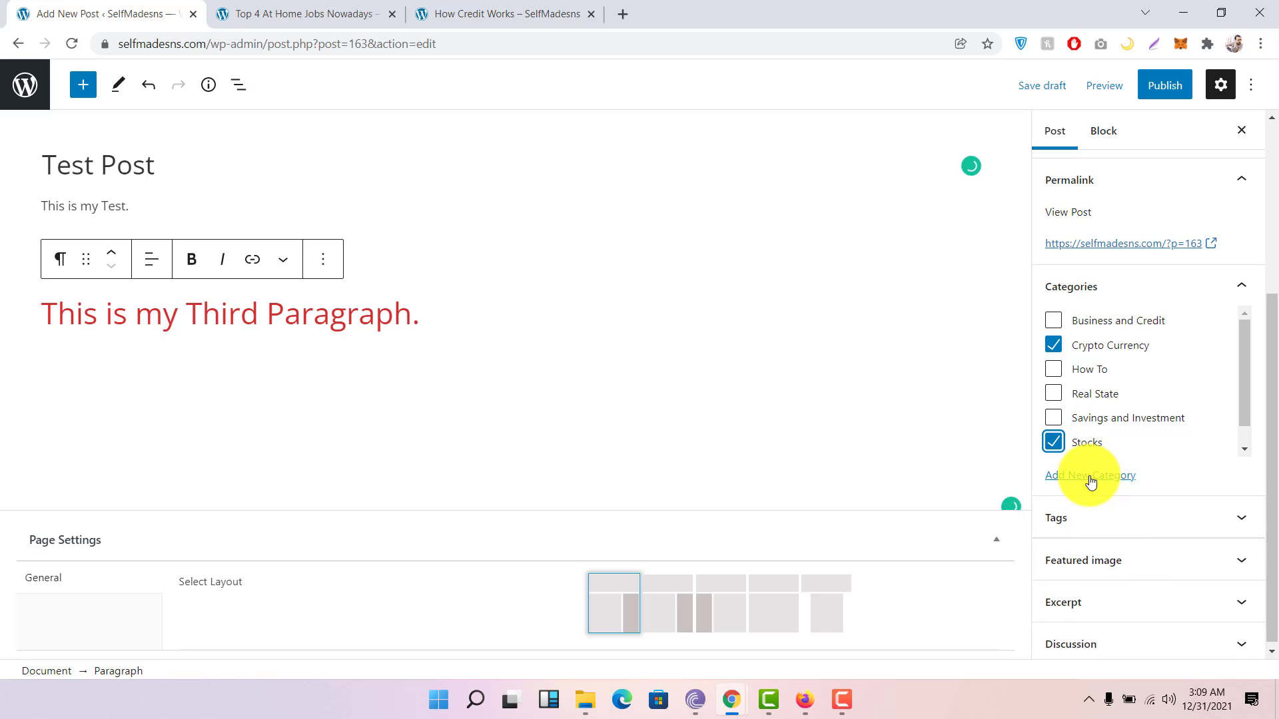
Step: Add the tags 'test' and 'test post', then expand the Featured image panel
left_click(1119, 513)
scroll(1119, 513, "down", 2)
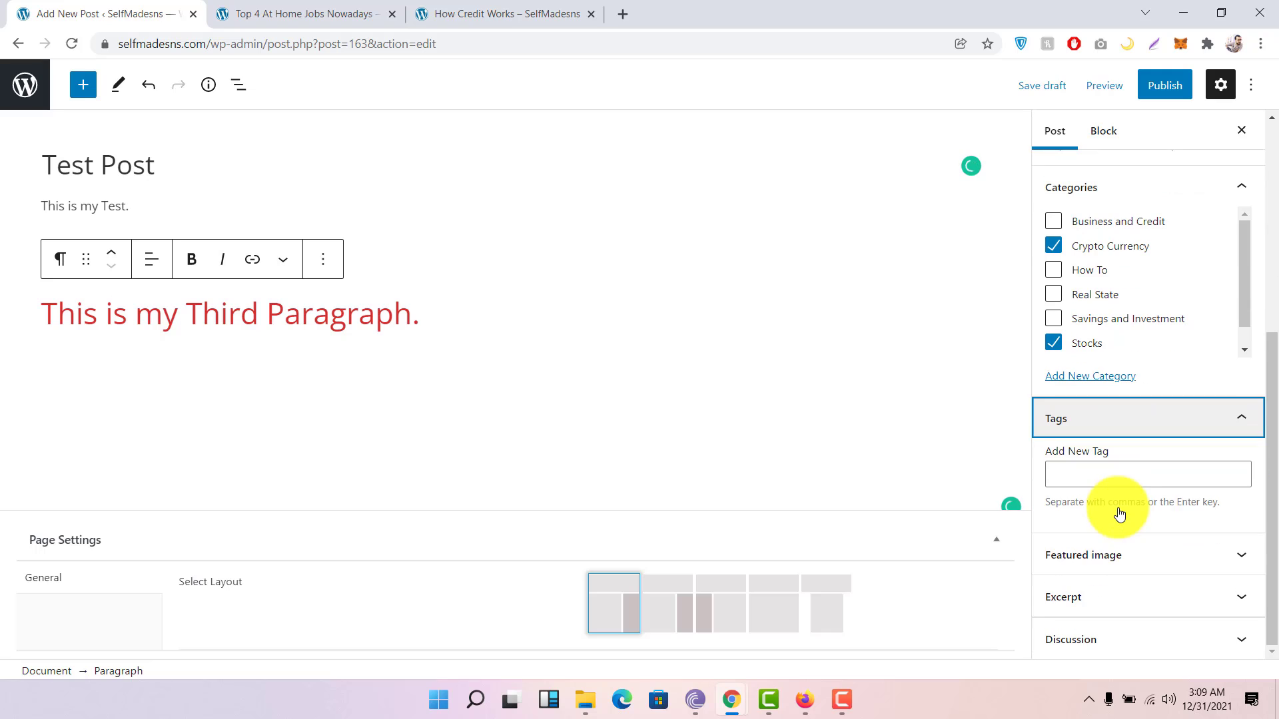
left_click(1120, 477)
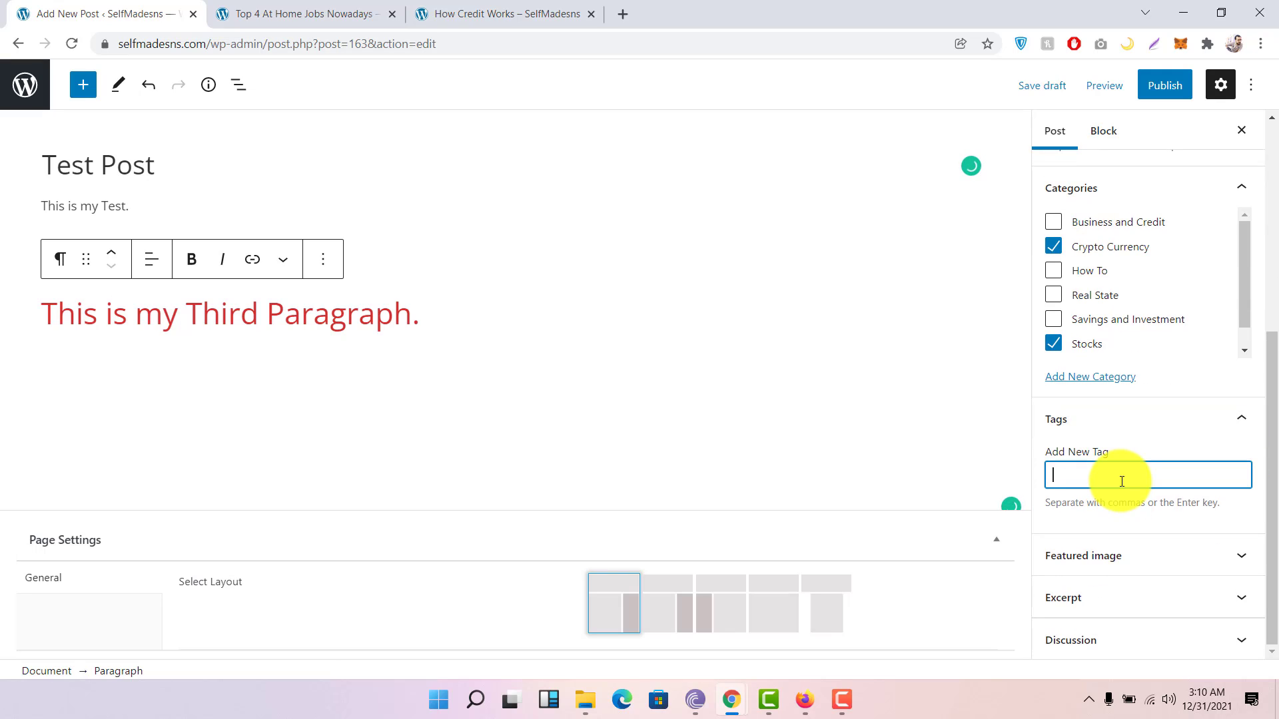
type("test")
key("Return")
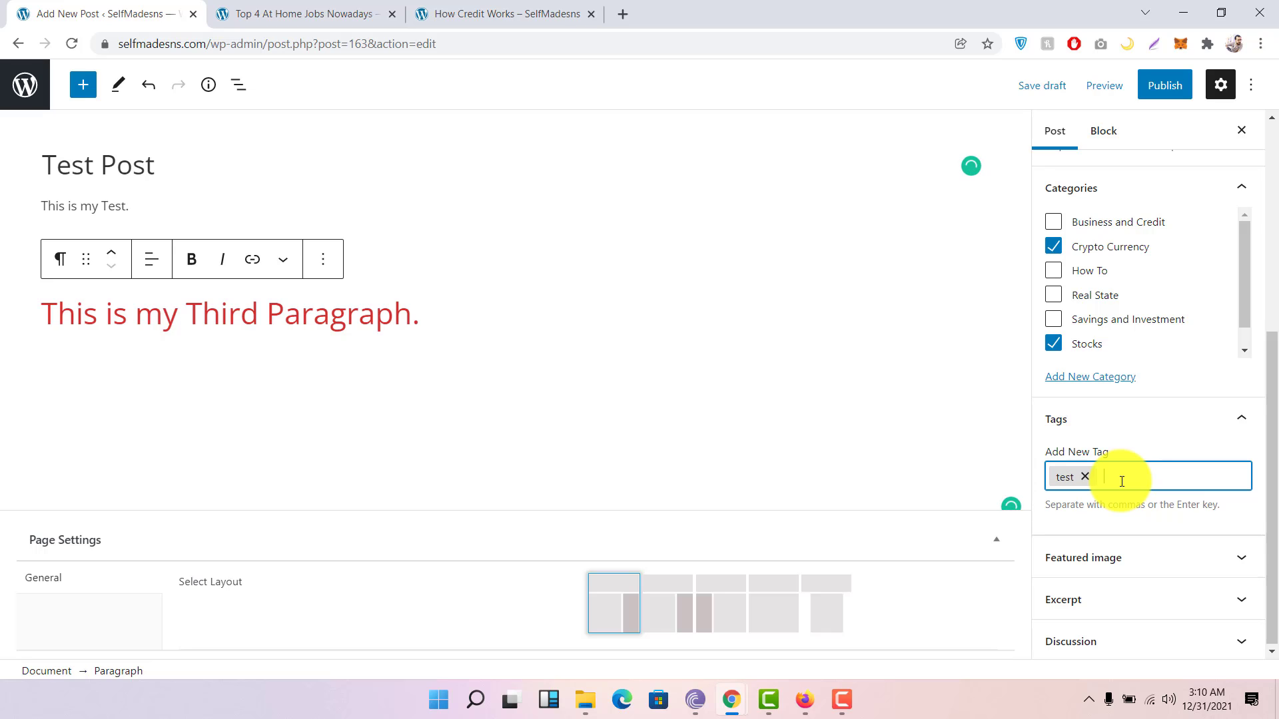
type("test post")
key("Return")
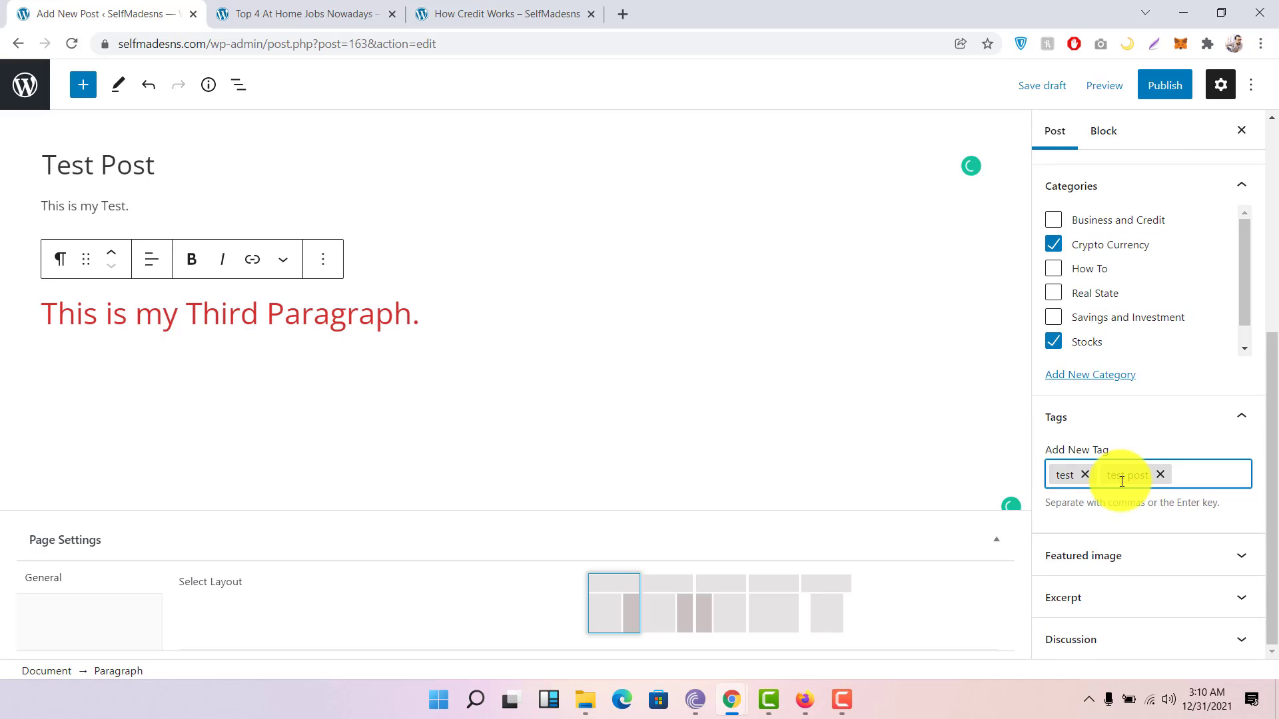
left_click(1132, 555)
scroll(1121, 522, "down", 1)
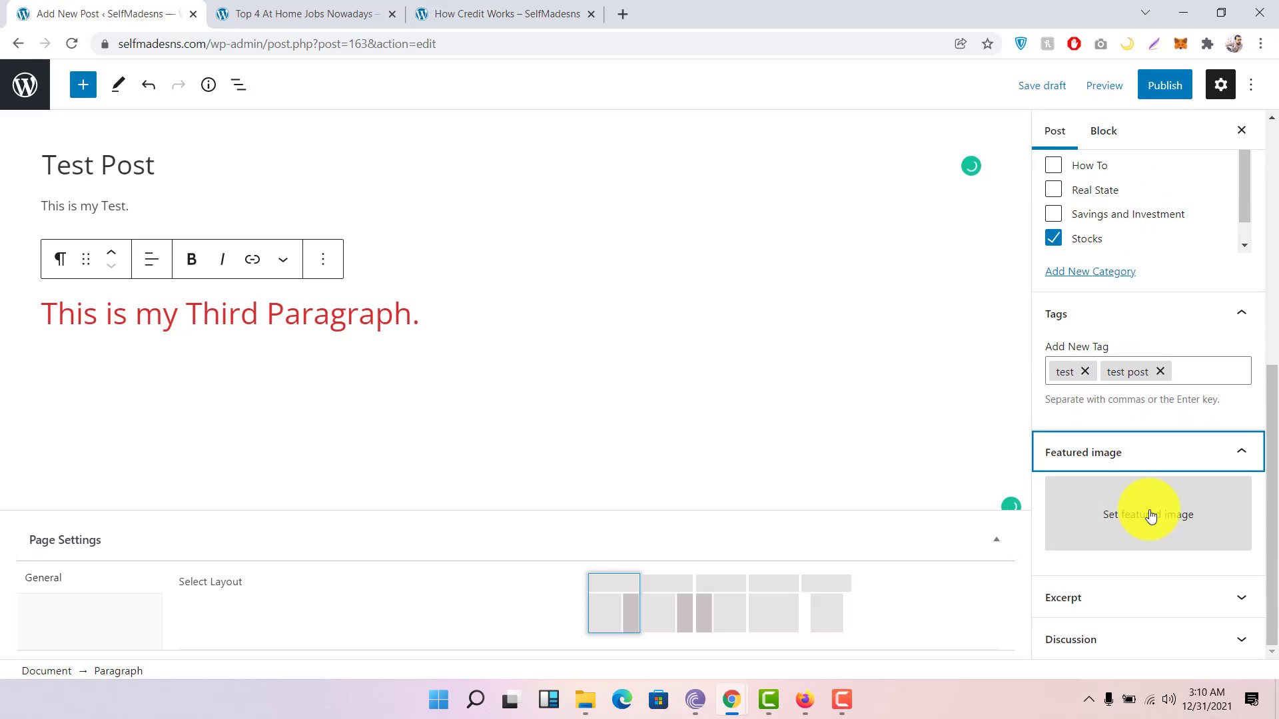
Step: Choose coffee-2.jpg from the Media Library and set it as the featured image
left_click(1150, 516)
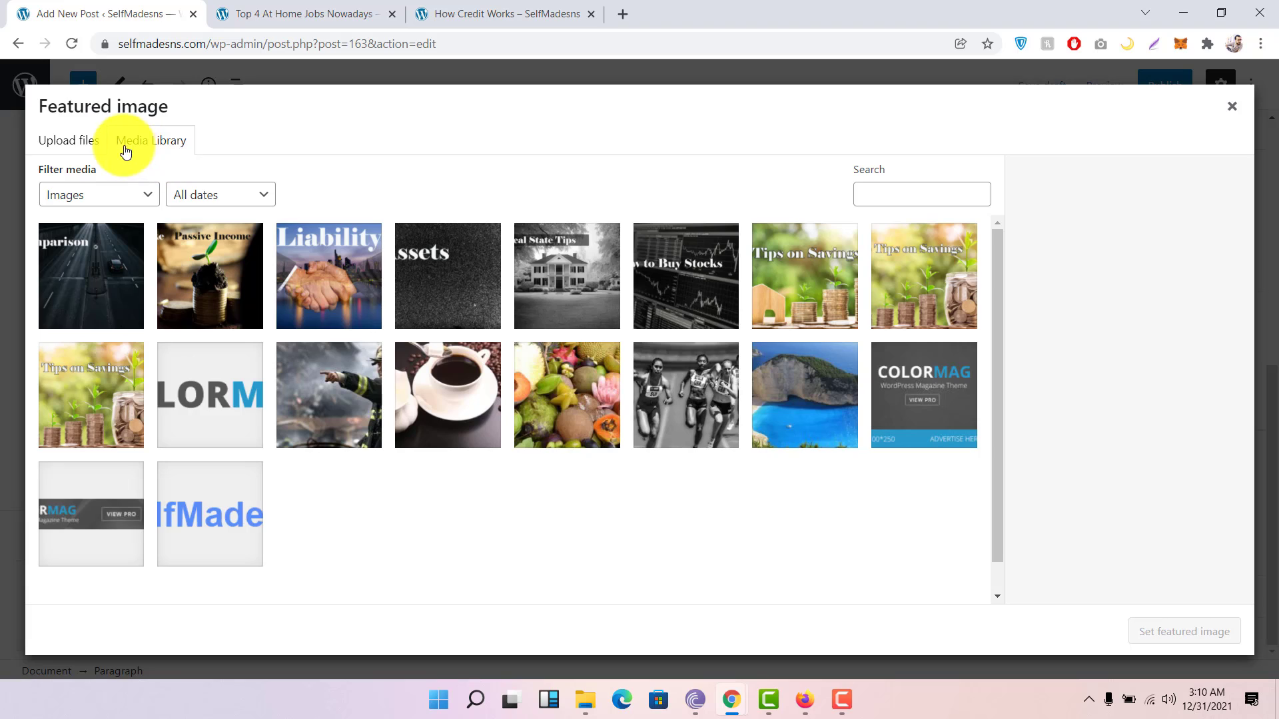
left_click(78, 149)
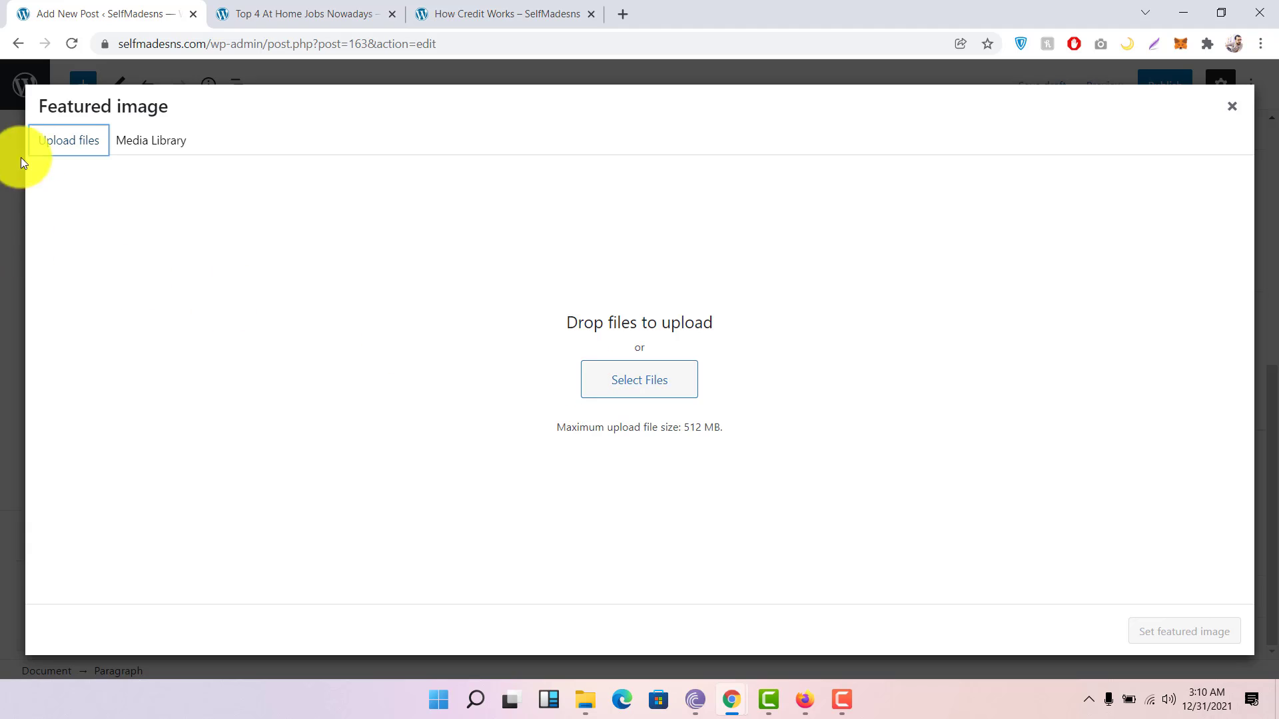
left_click(155, 143)
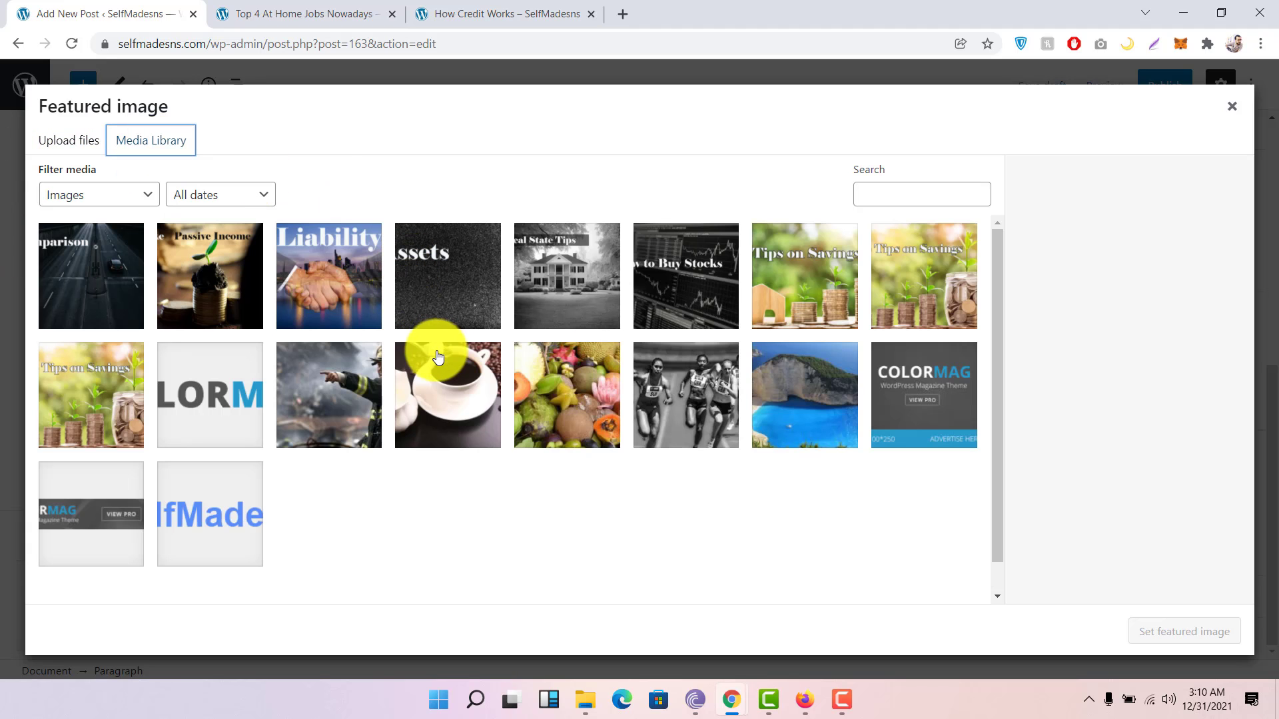
left_click(439, 393)
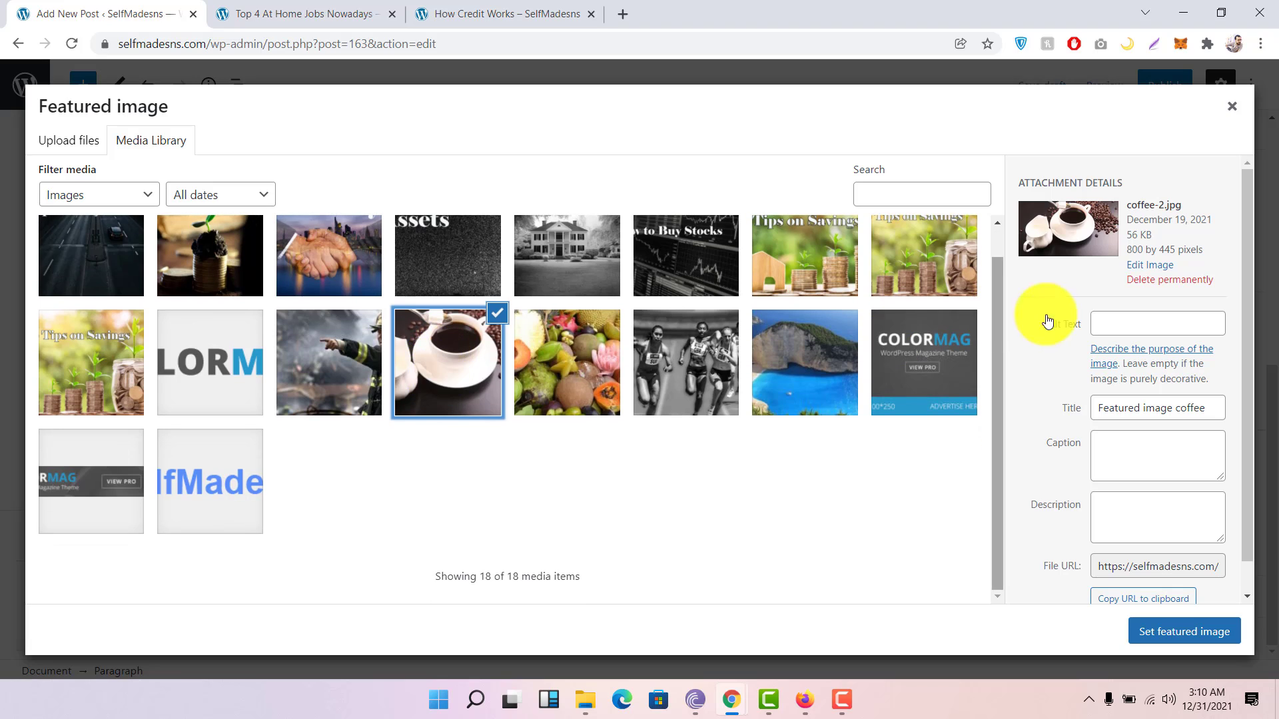
left_click(1139, 332)
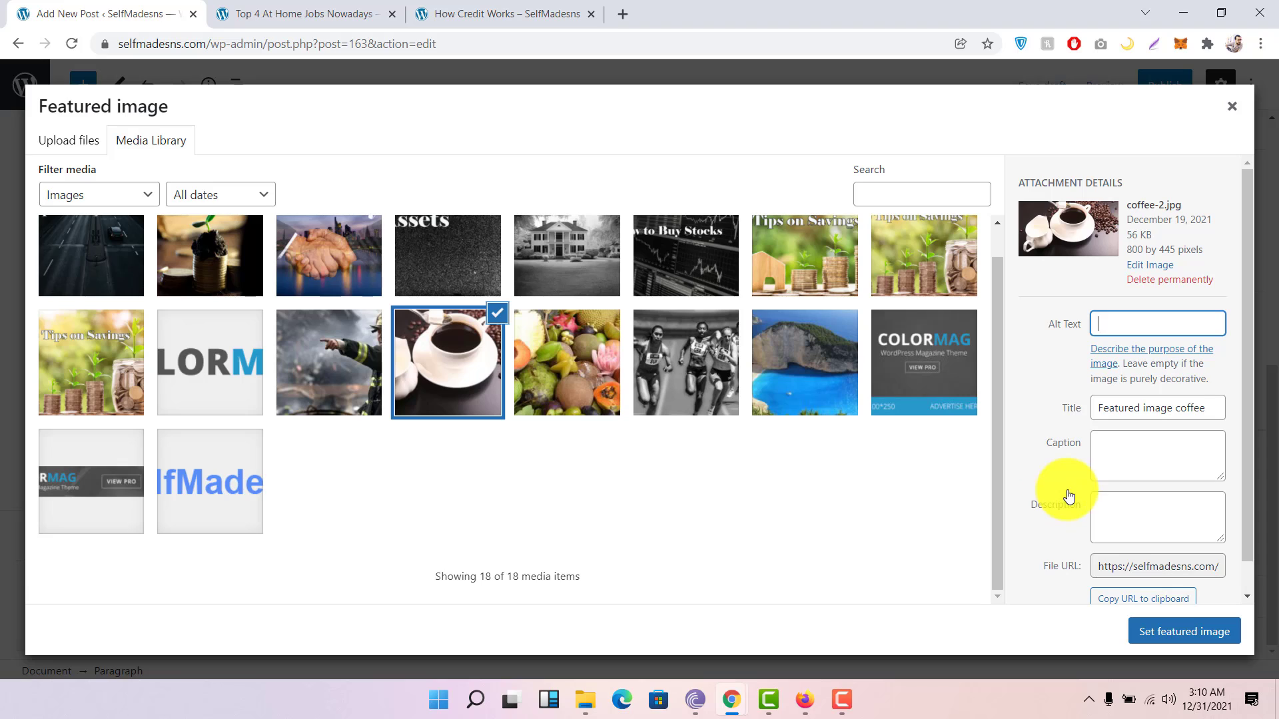
scroll(1065, 496, "down", 1)
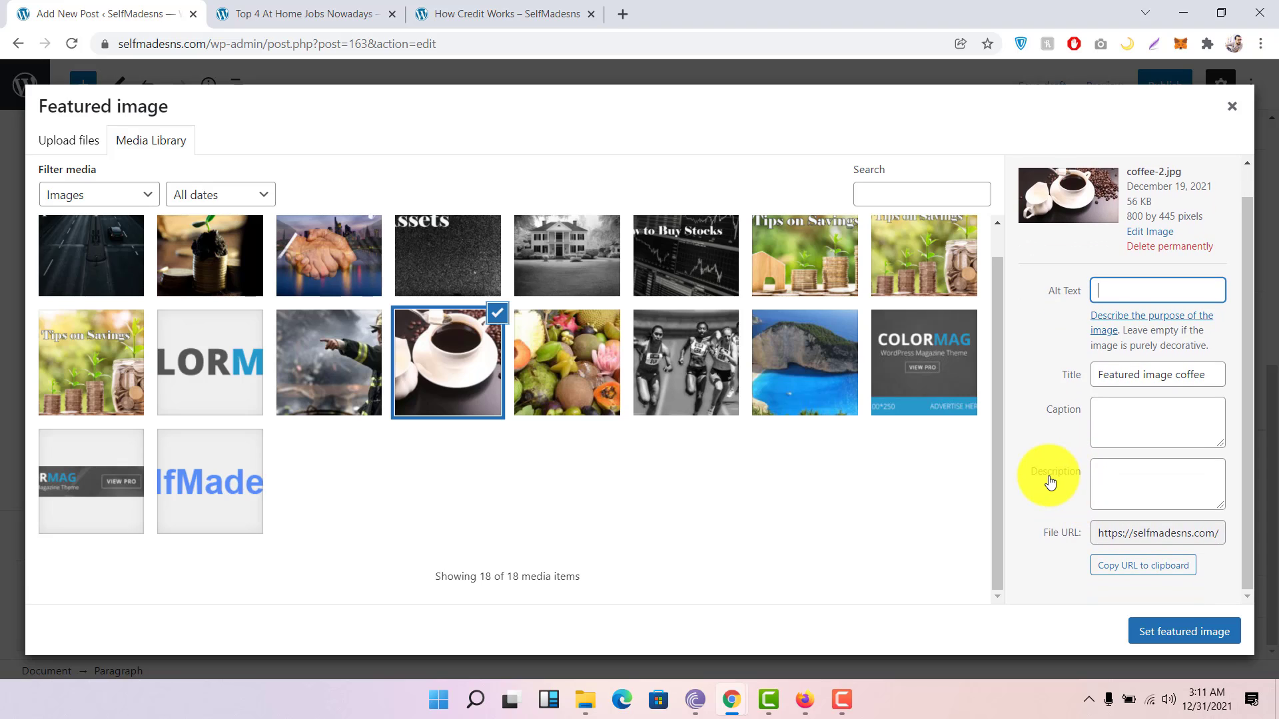
key("F9")
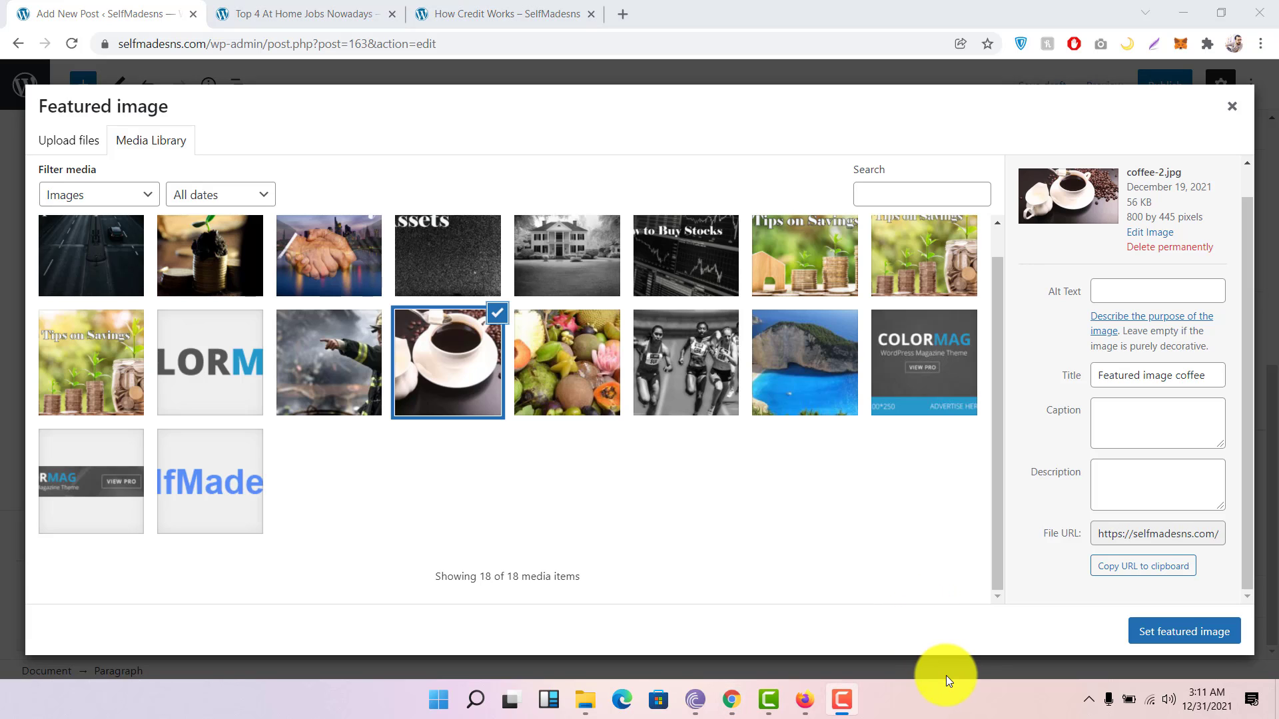
left_click(1162, 633)
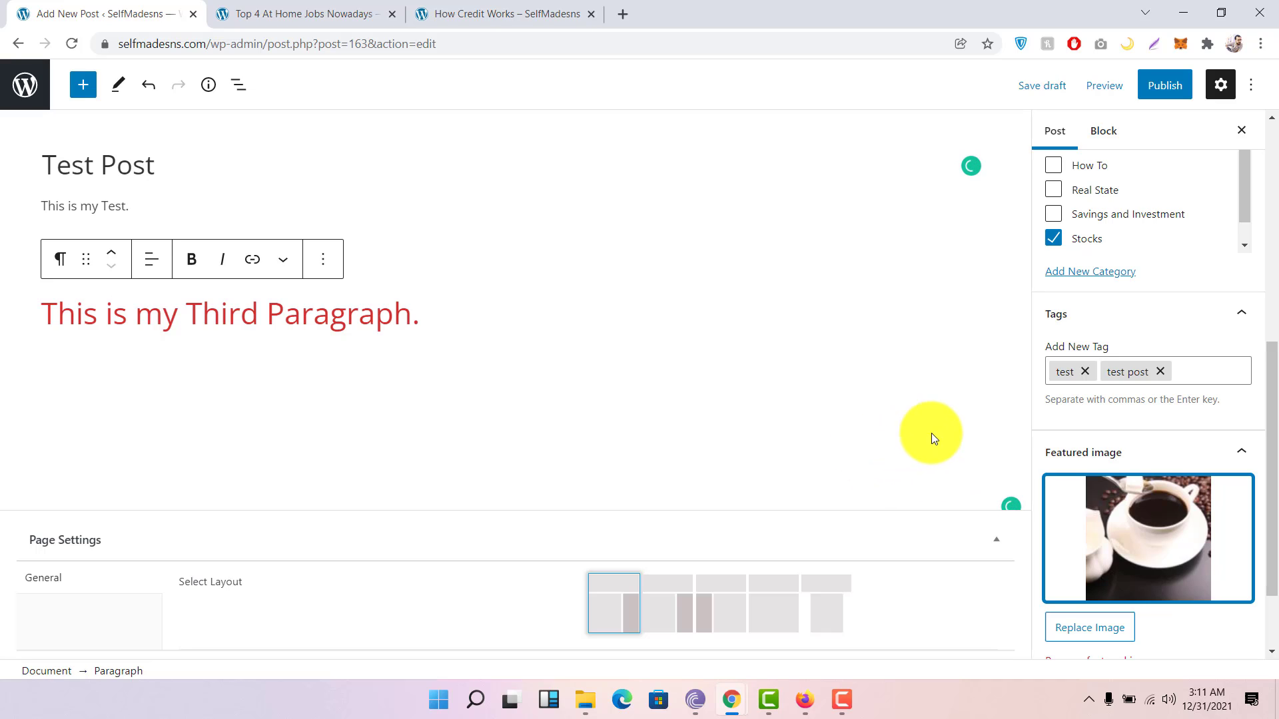
scroll(1050, 443, "down", 1)
scroll(1051, 443, "down", 1)
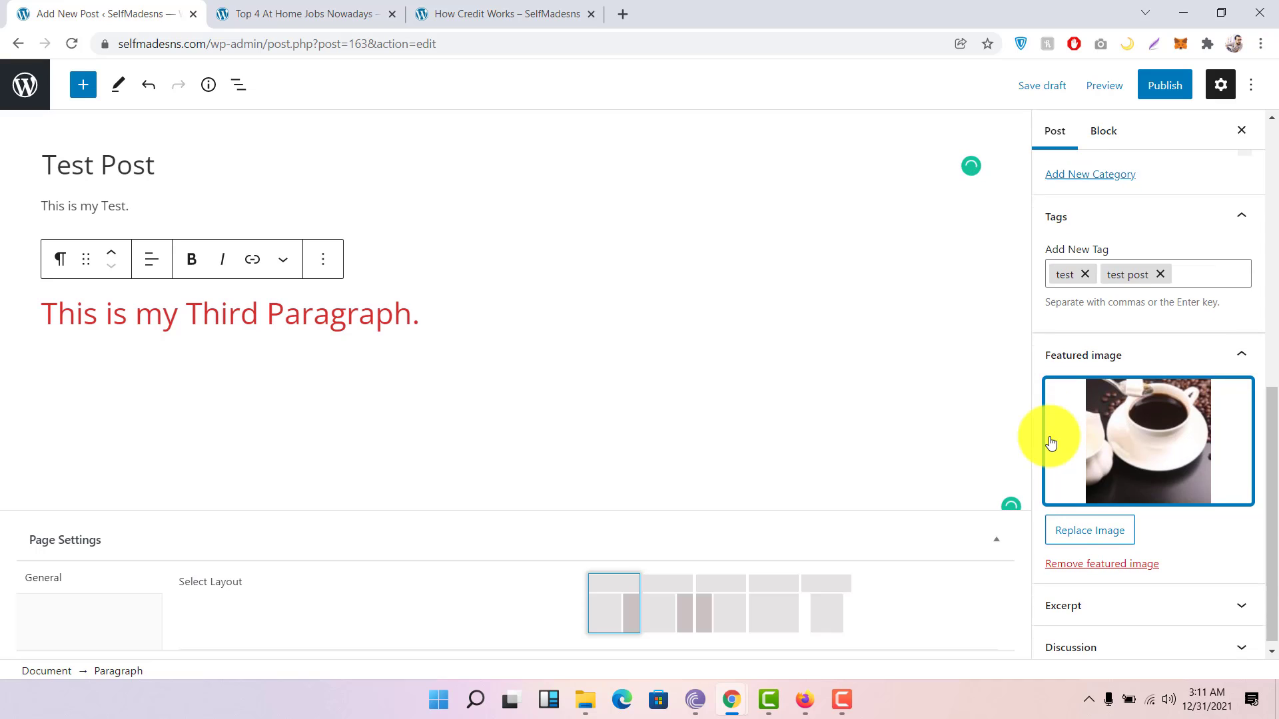
left_click(1151, 603)
scroll(1151, 586, "down", 2)
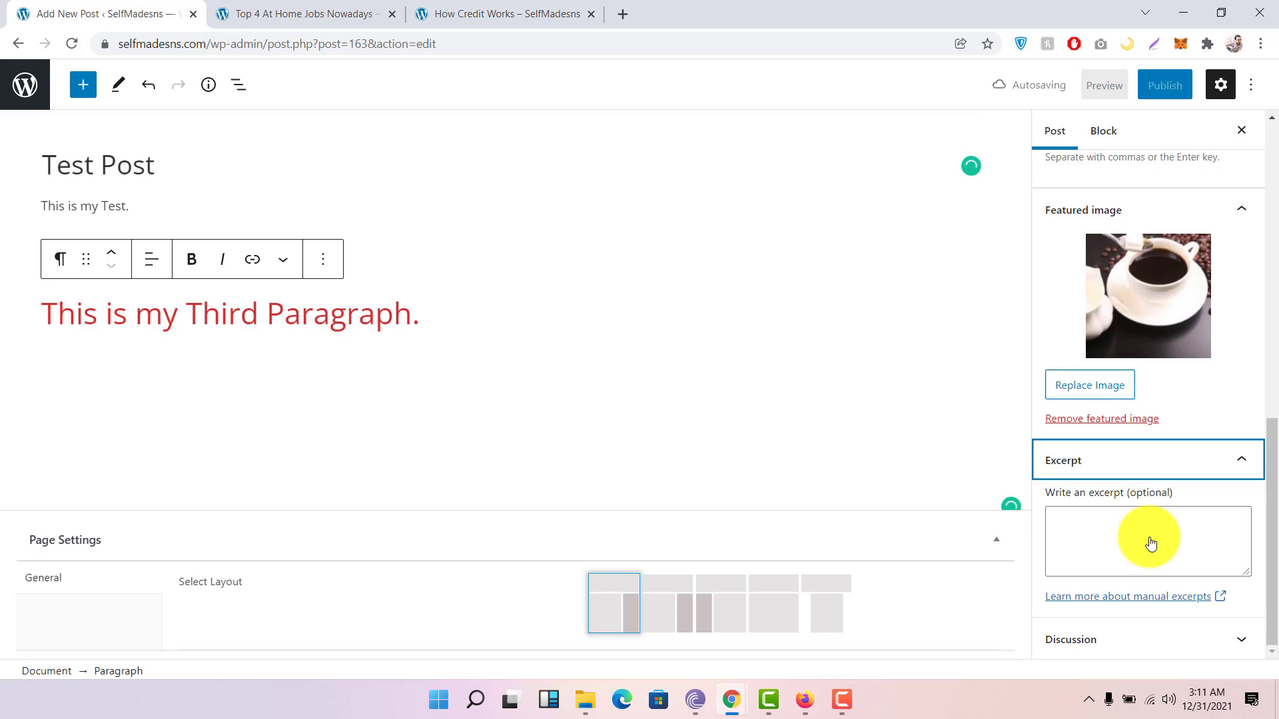
left_click(1063, 641)
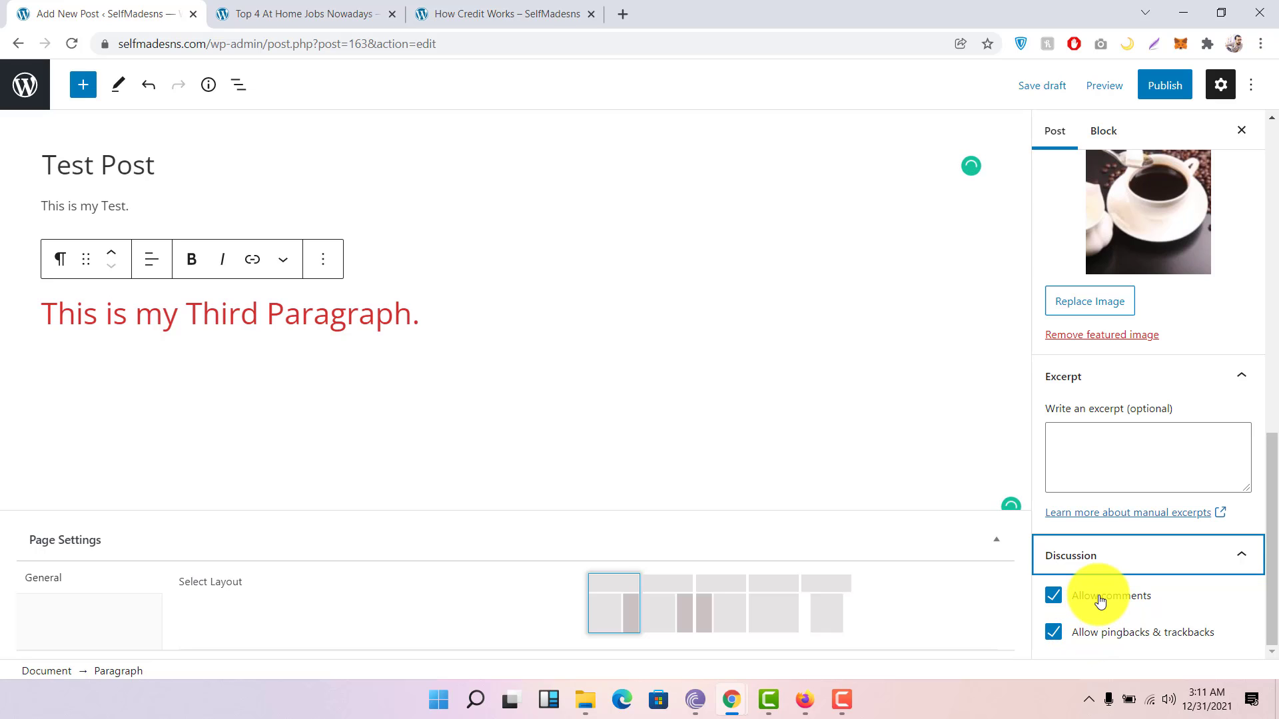
left_click(1060, 600)
left_click(1055, 597)
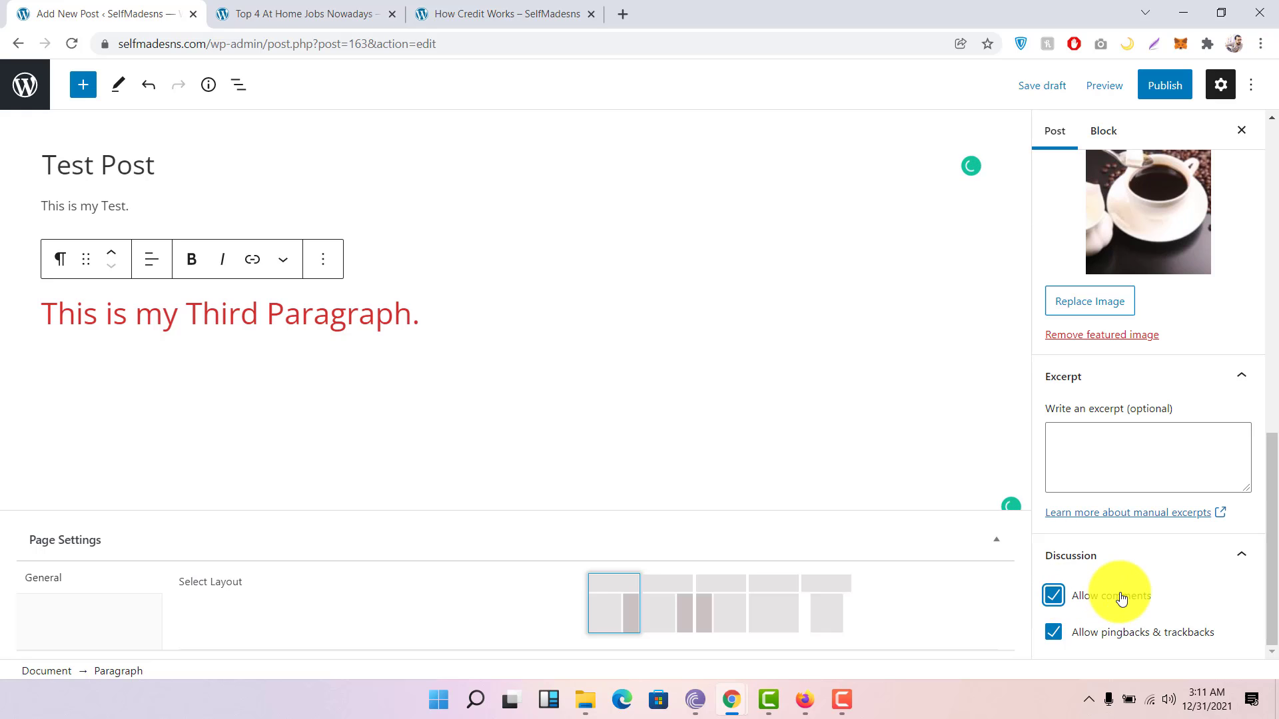
scroll(1122, 600, "up", 14)
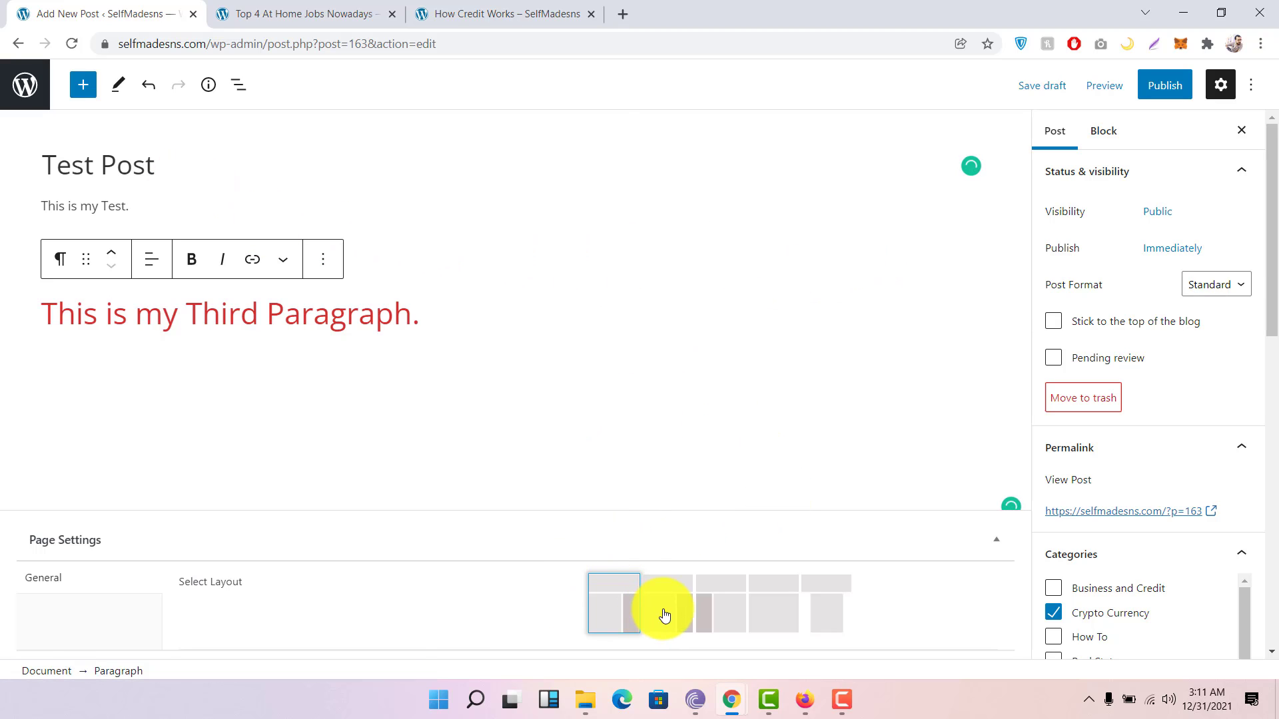
left_click(775, 613)
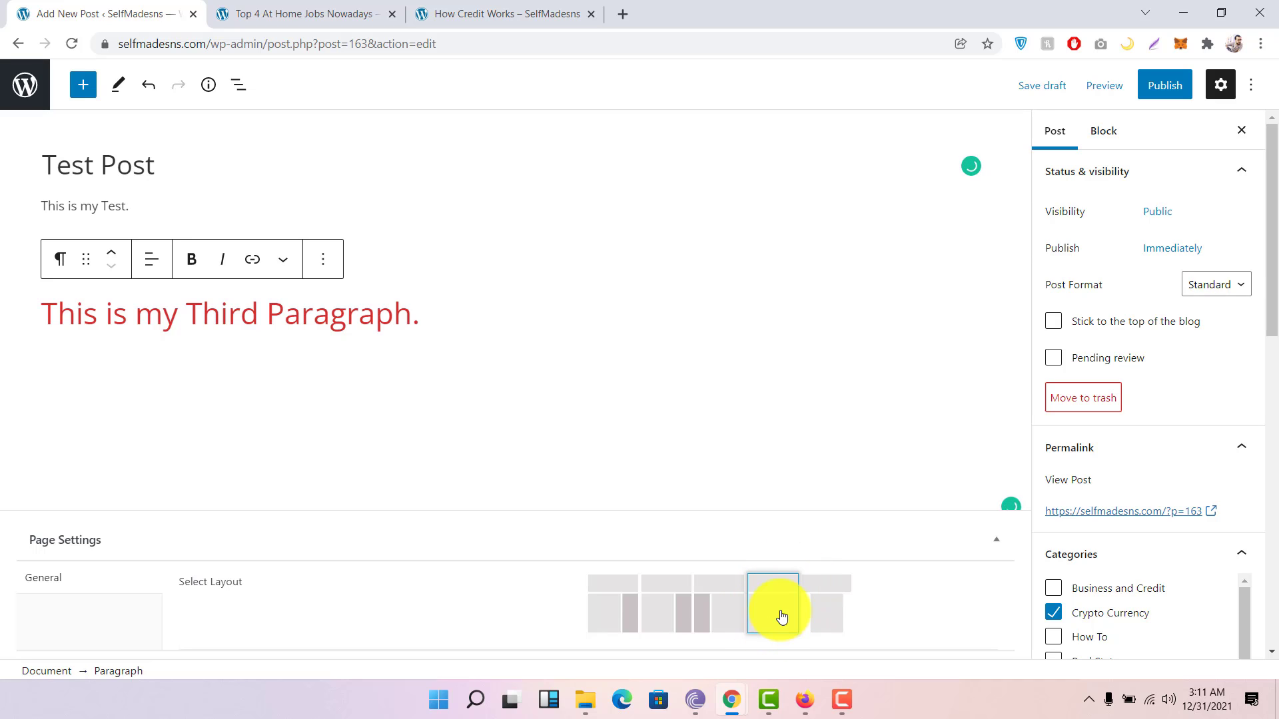
left_click(620, 606)
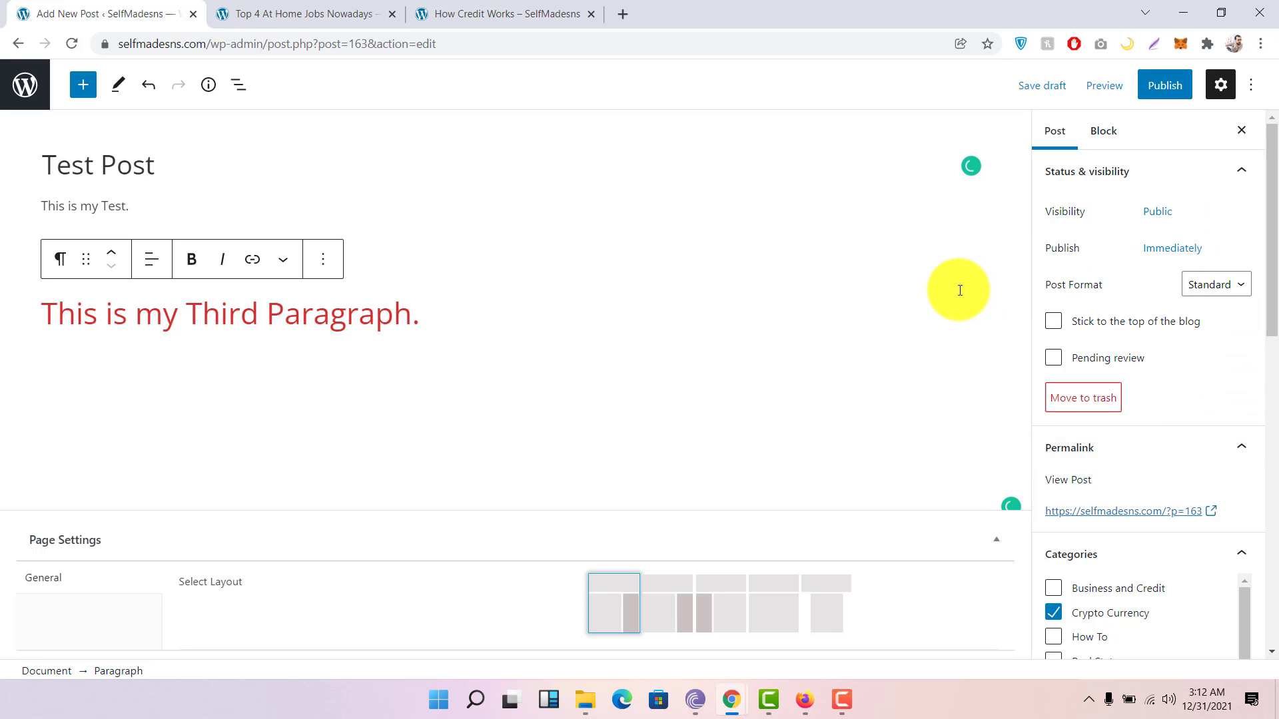
Step: Publish the Test Post, confirming in the pre-publish panel
left_click(1164, 93)
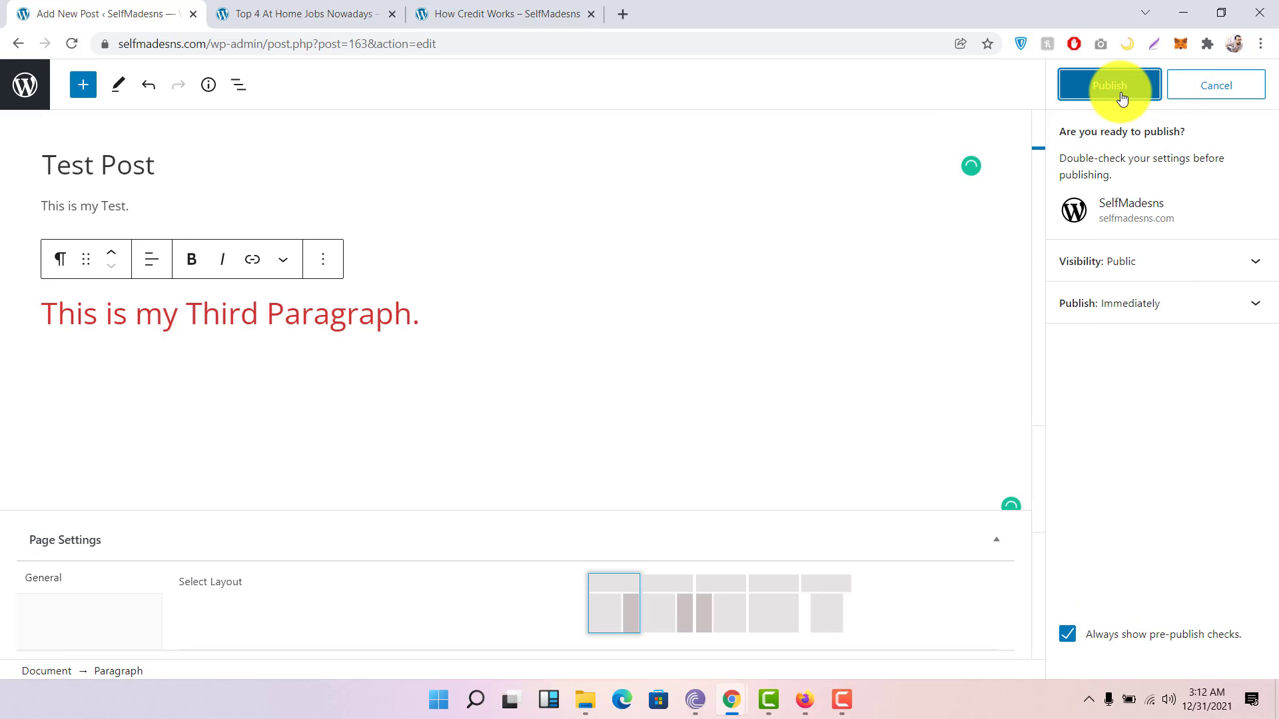
left_click(1169, 312)
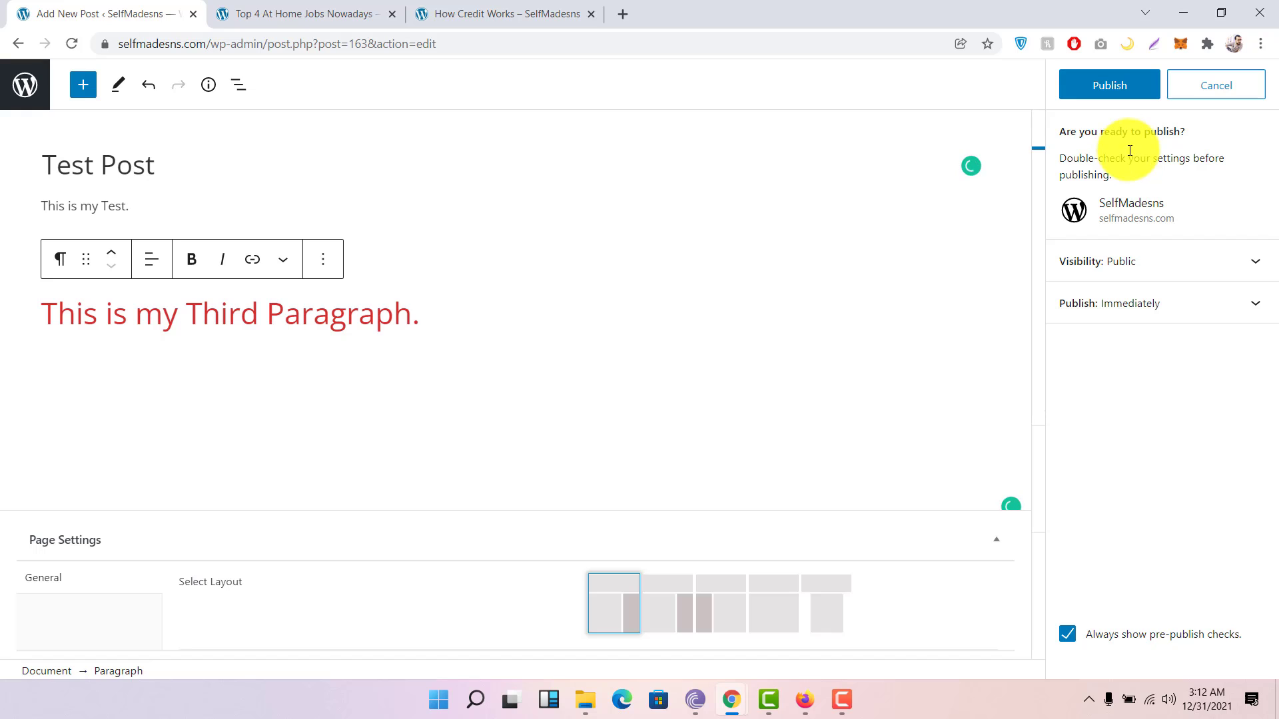
left_click(1121, 91)
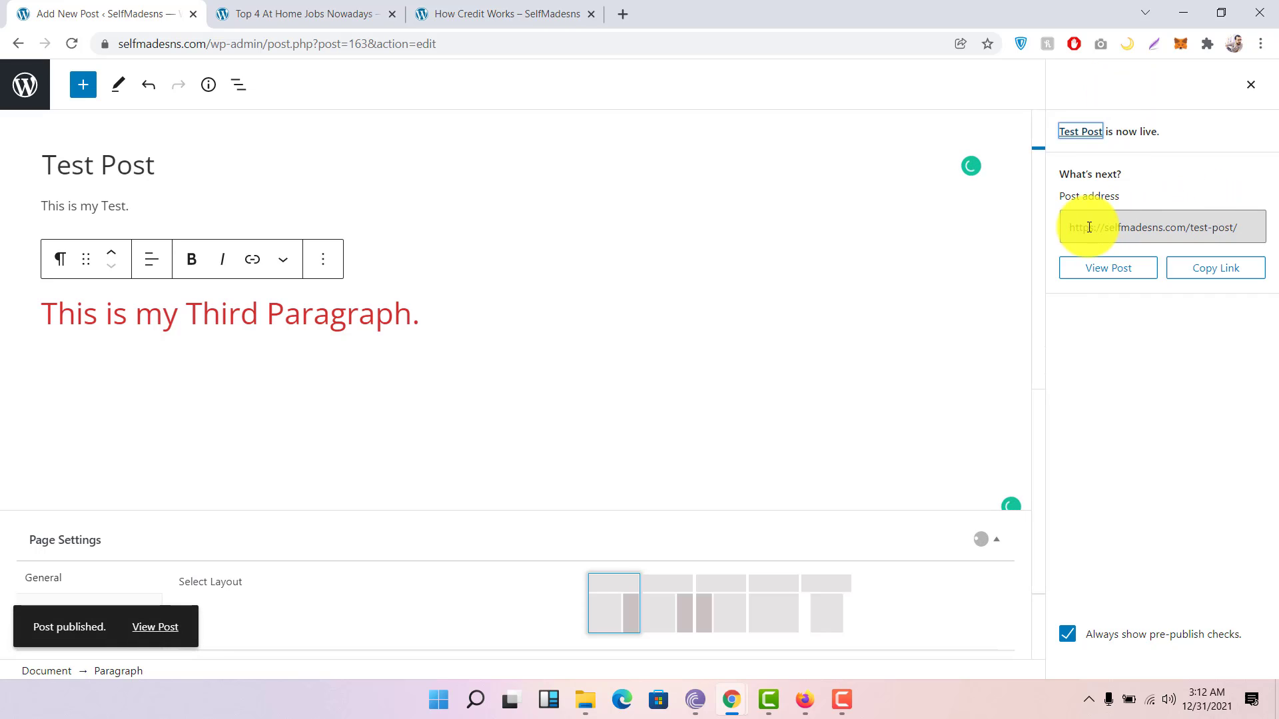
Step: Open the live post at selfmadesns.com/test-post/ in a new tab and switch to it
right_click(1126, 272)
left_click(1140, 283)
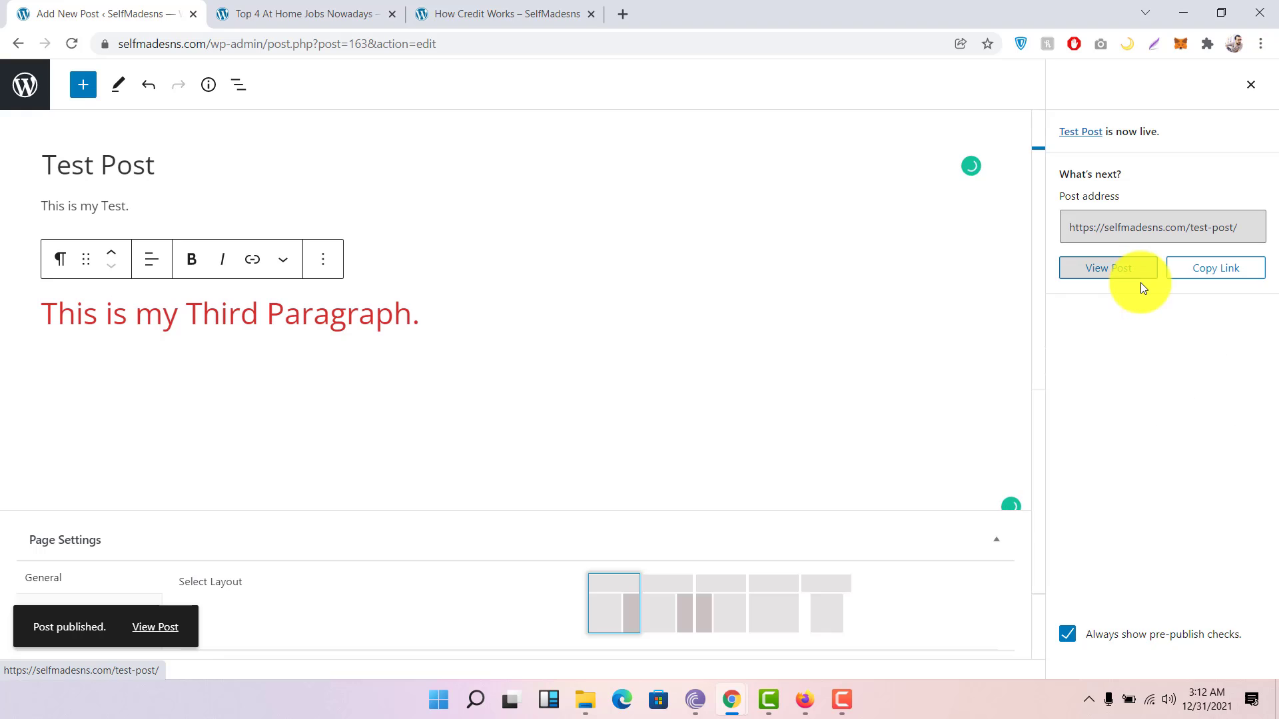
left_click(721, 20)
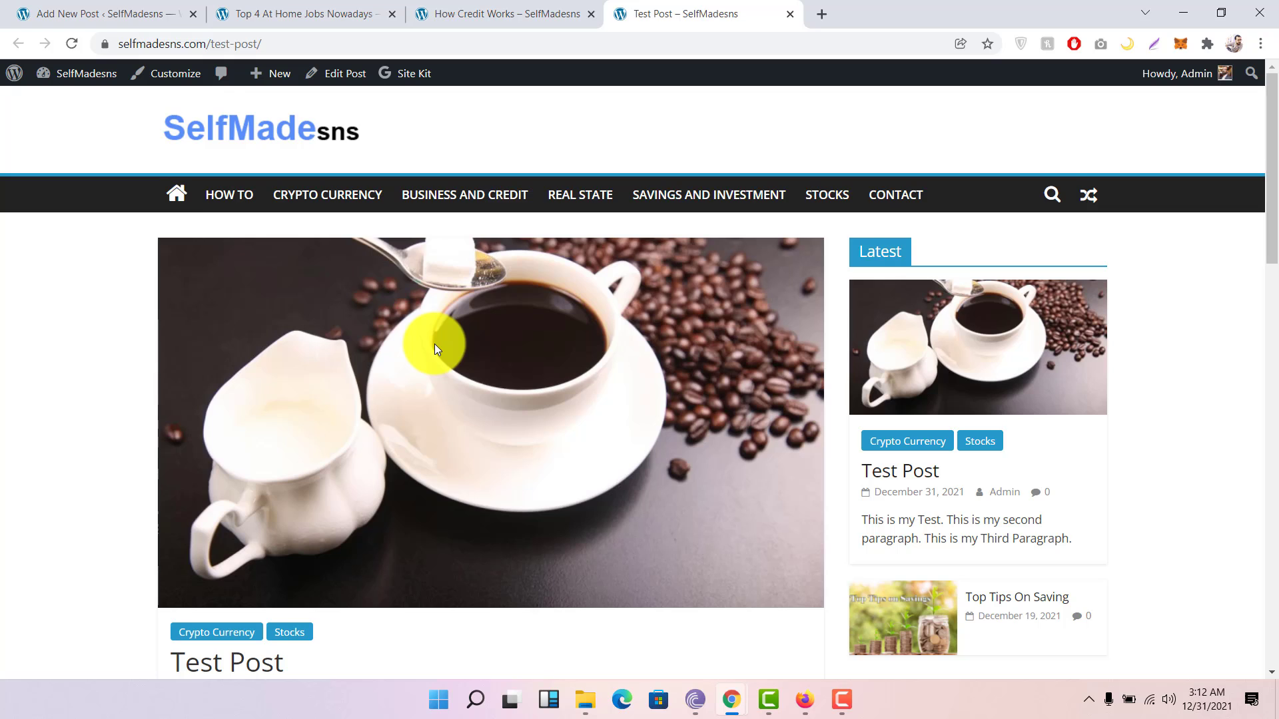
scroll(435, 344, "down", 4)
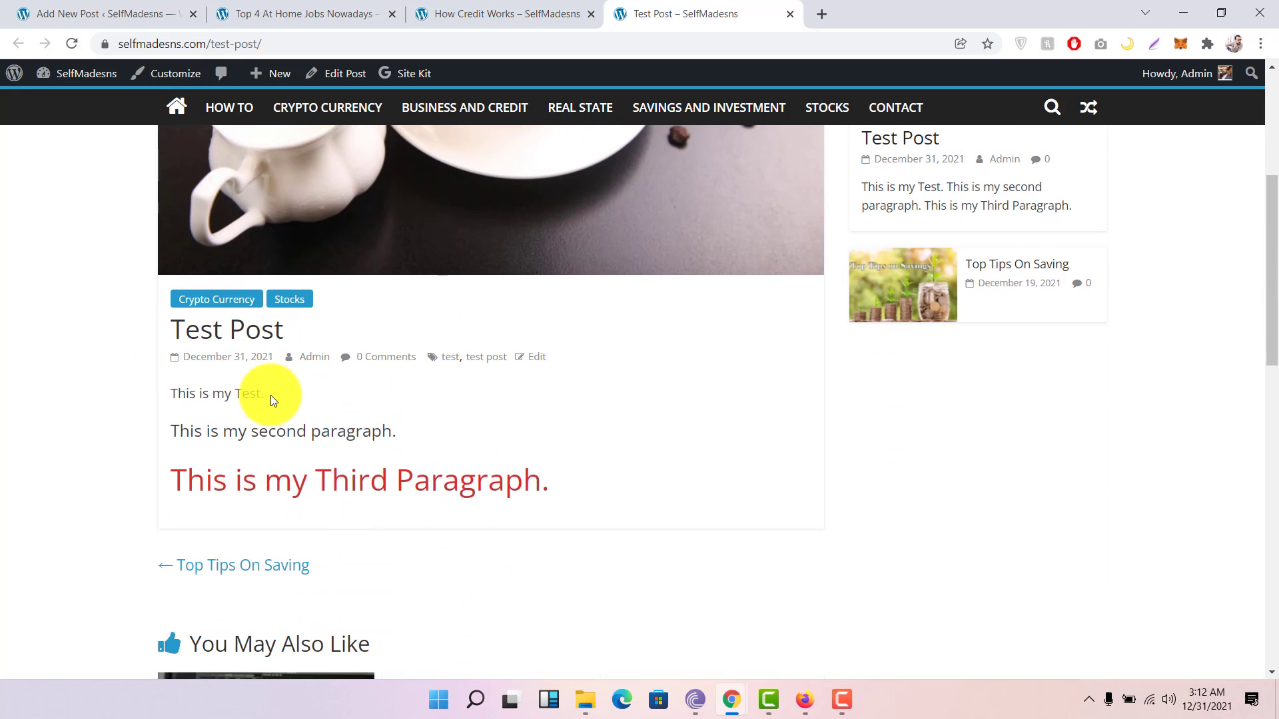
left_click_drag(270, 396, 162, 386)
left_click_drag(397, 429, 163, 429)
left_click_drag(542, 479, 79, 445)
left_click(621, 490)
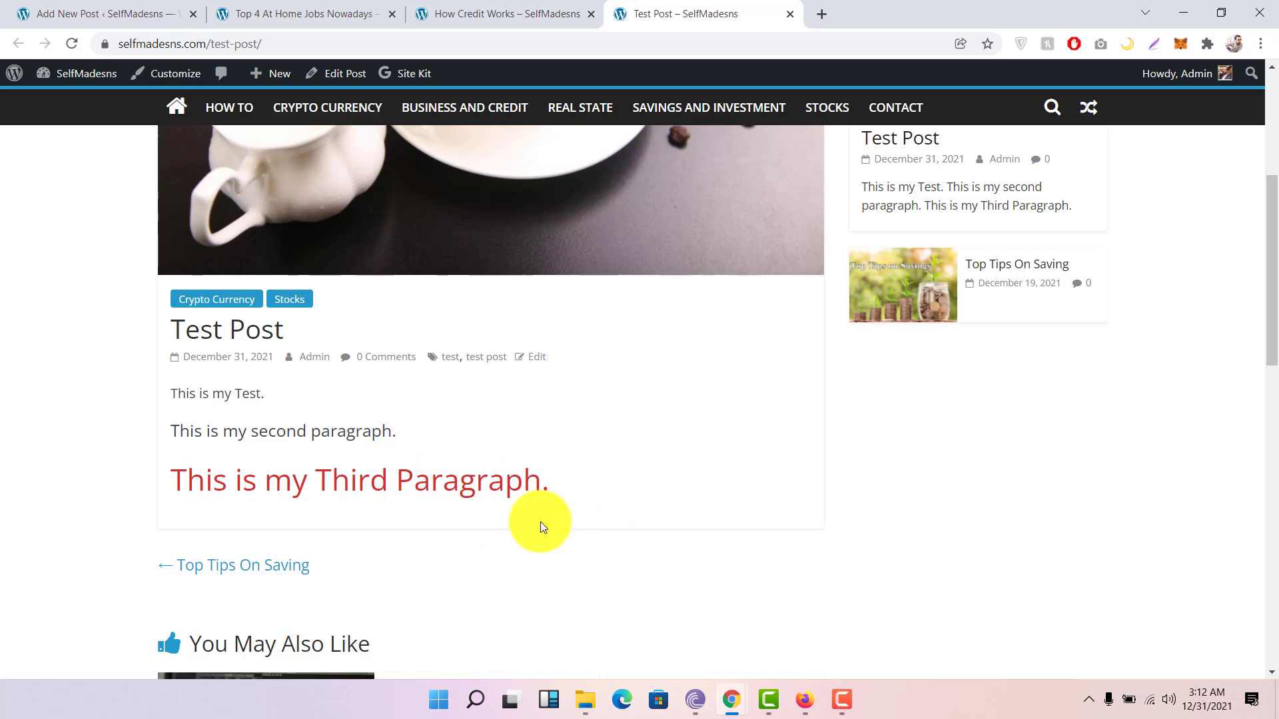
scroll(695, 452, "down", 5)
scroll(696, 452, "up", 5)
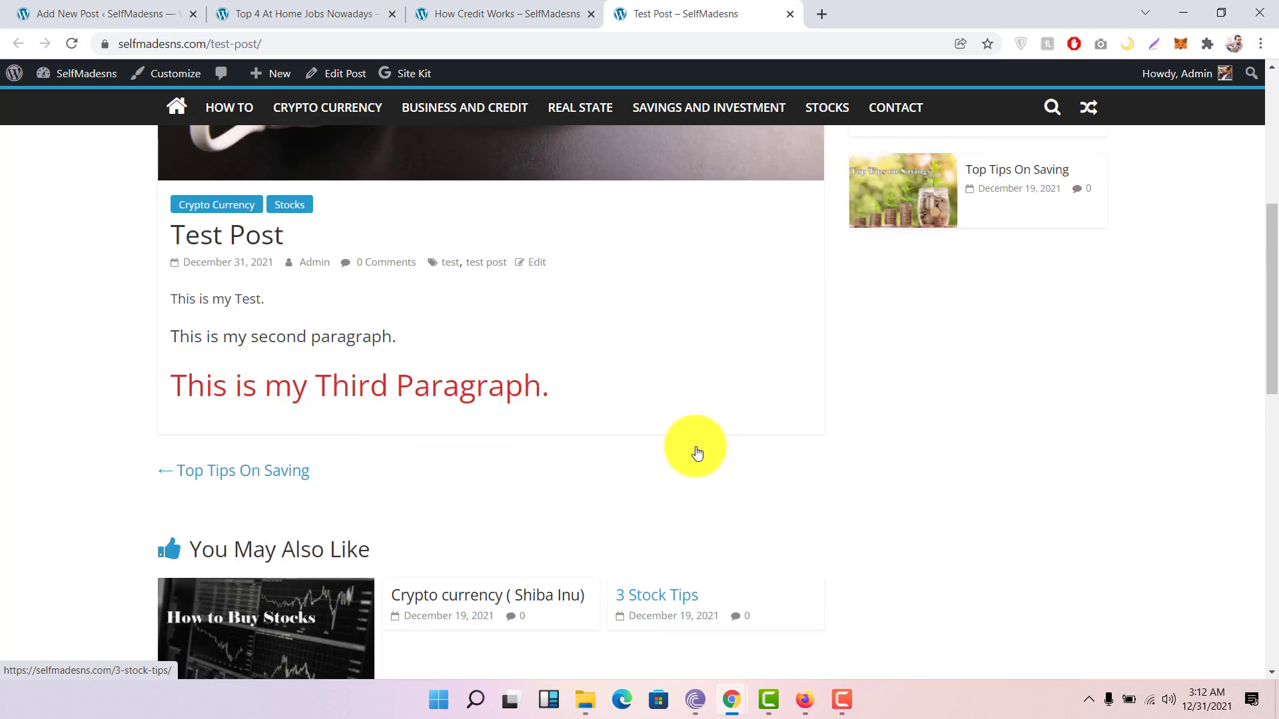
scroll(696, 450, "up", 5)
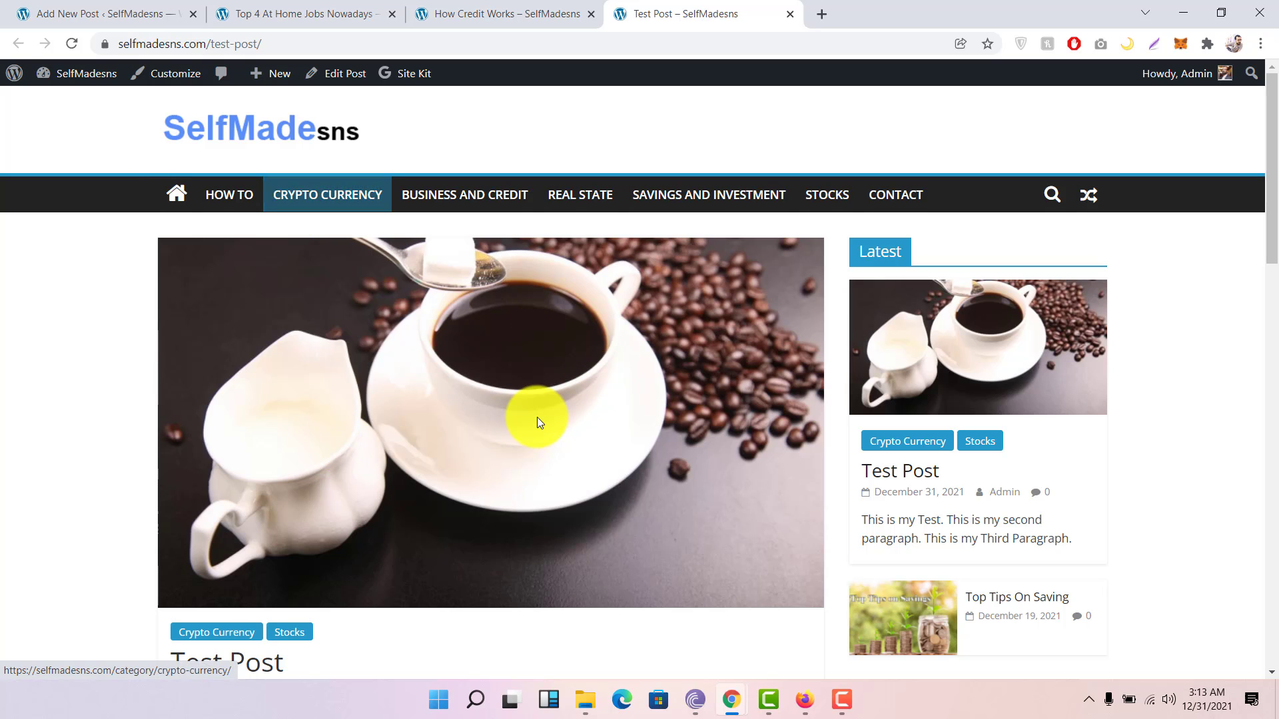
scroll(537, 420, "down", 3)
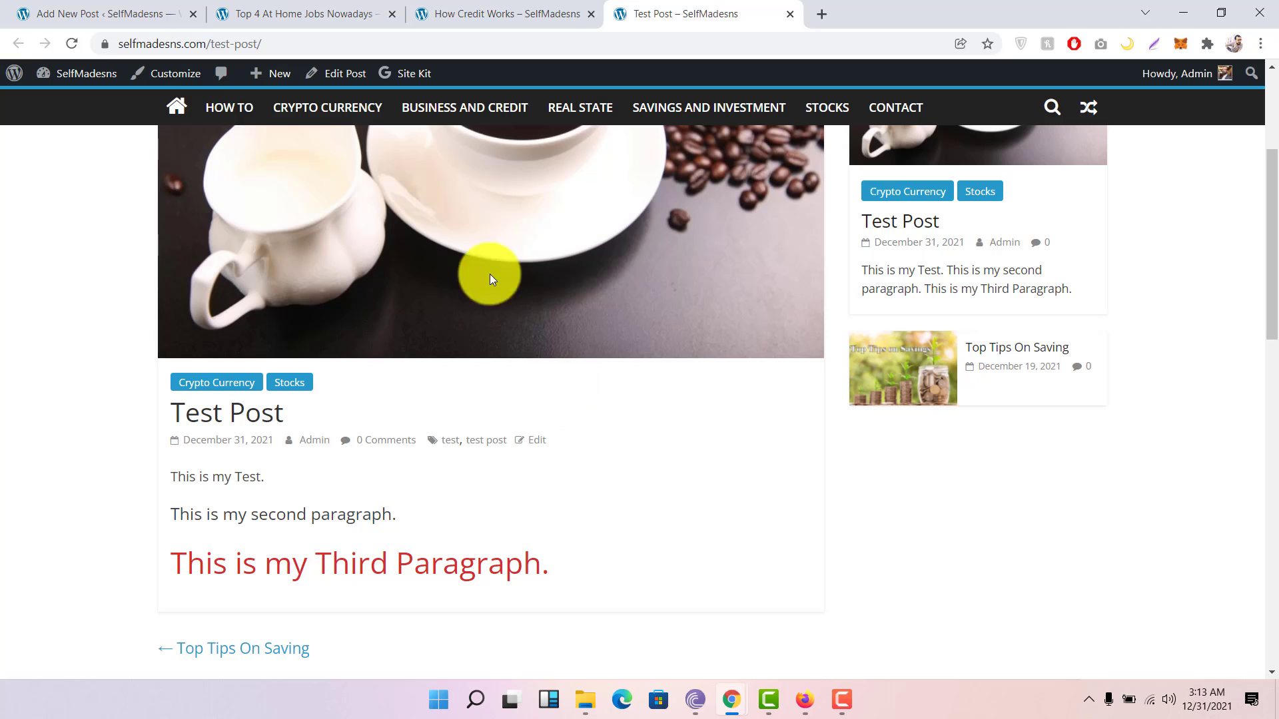
left_click(191, 44)
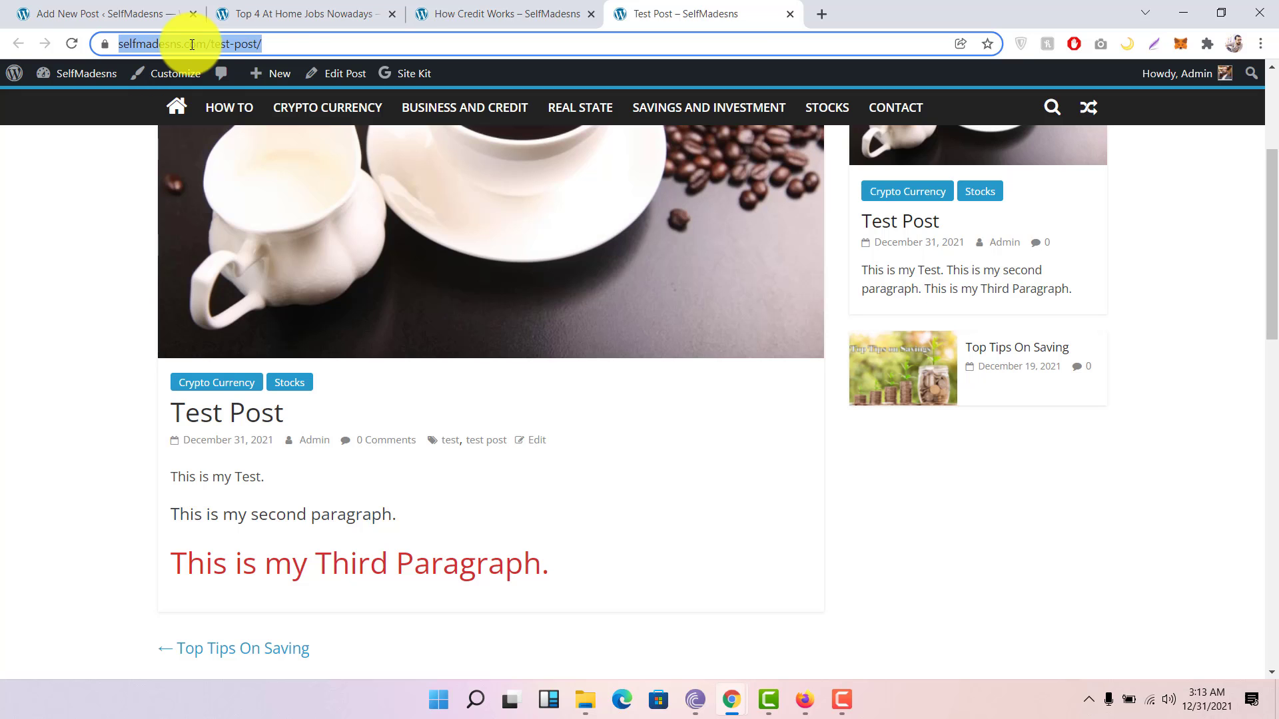
Step: Close the Test Post, How Credit Works and Top 4 tabs and return to the Posts list
left_click(426, 12)
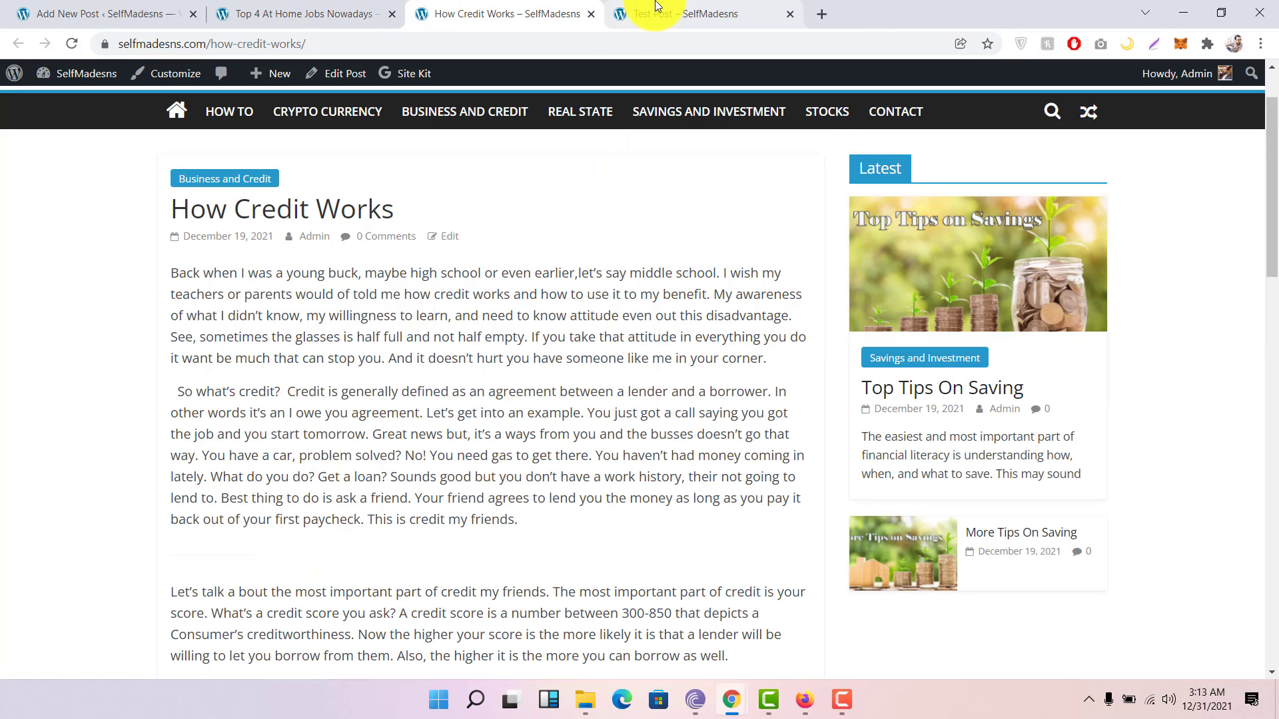
left_click(656, 8)
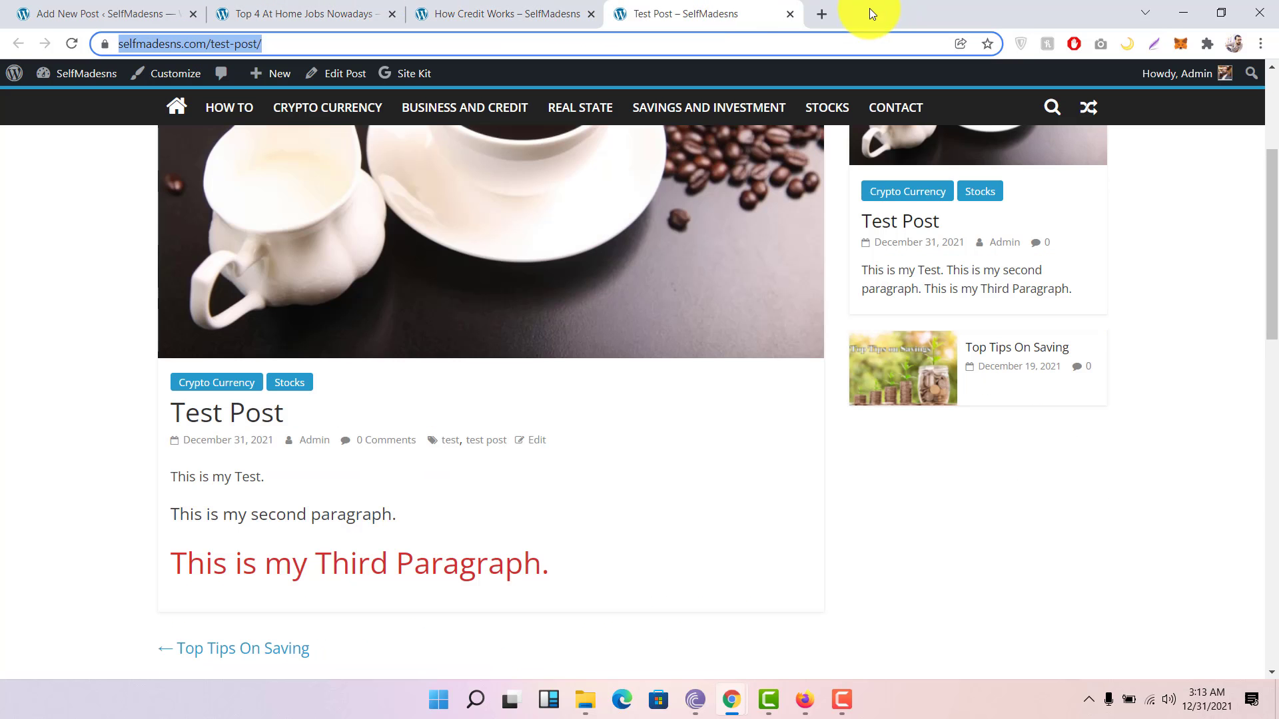
left_click(791, 14)
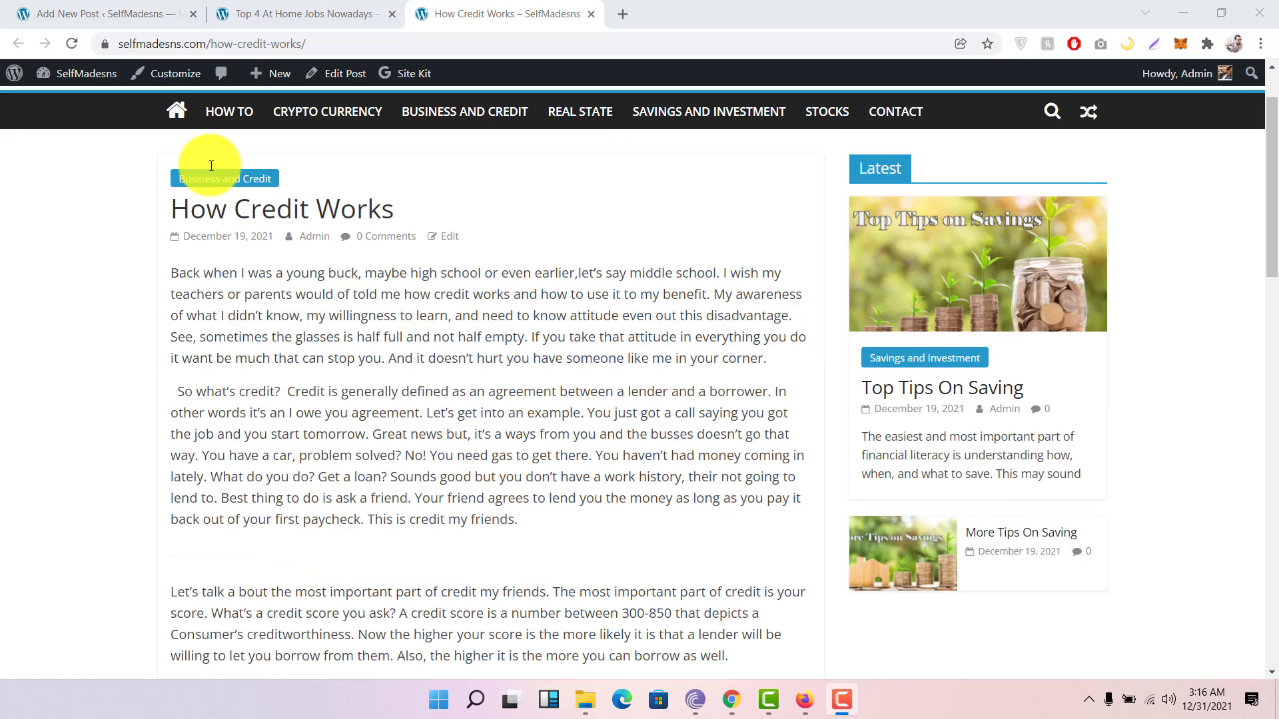
left_click(590, 14)
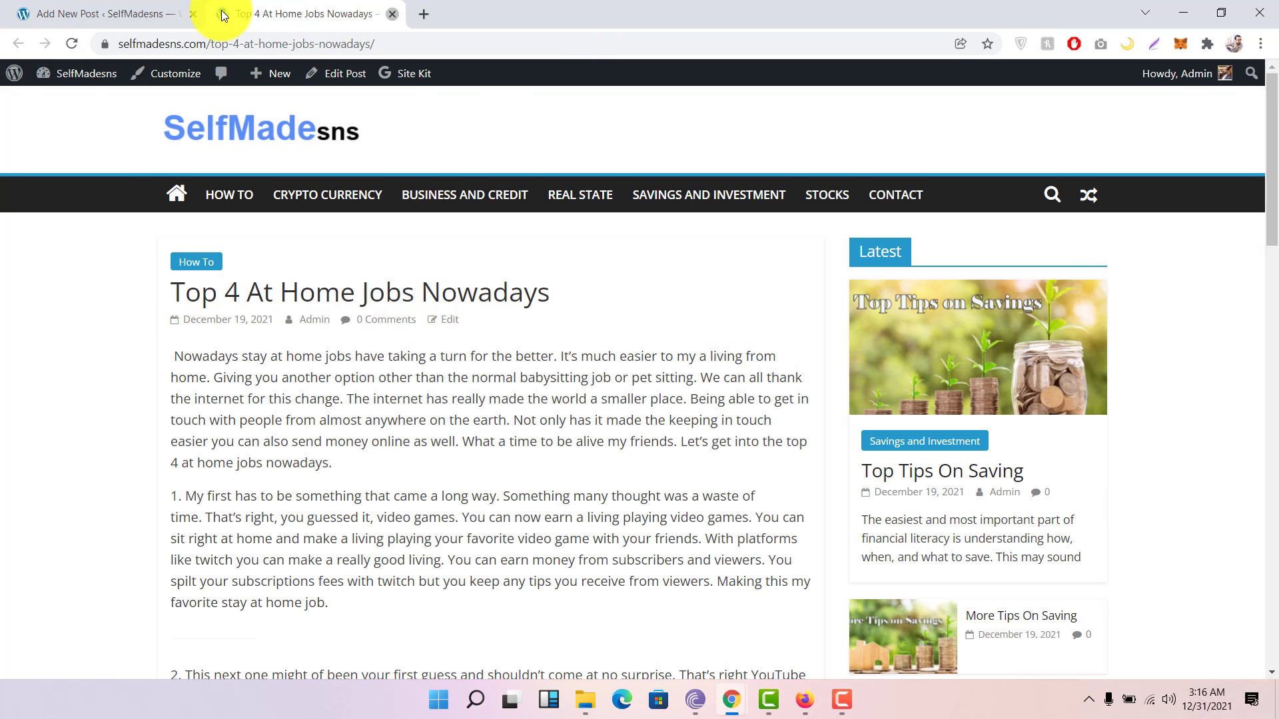
left_click(394, 14)
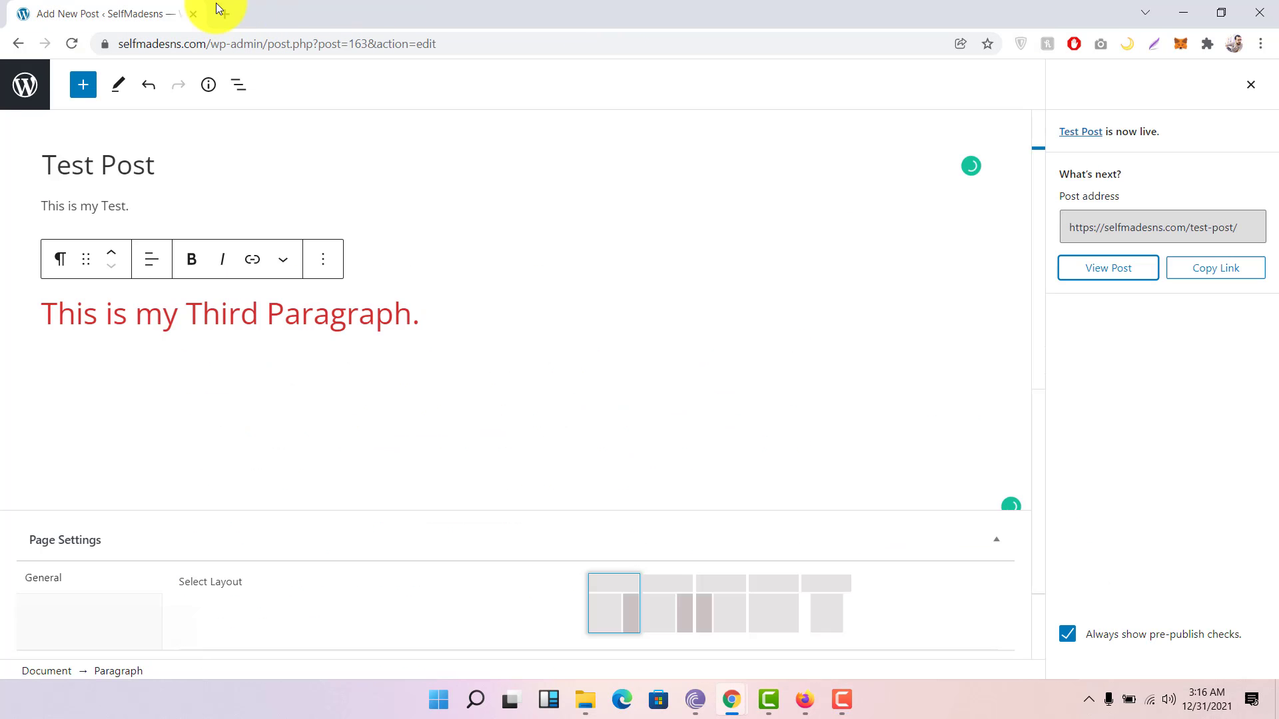
left_click(29, 100)
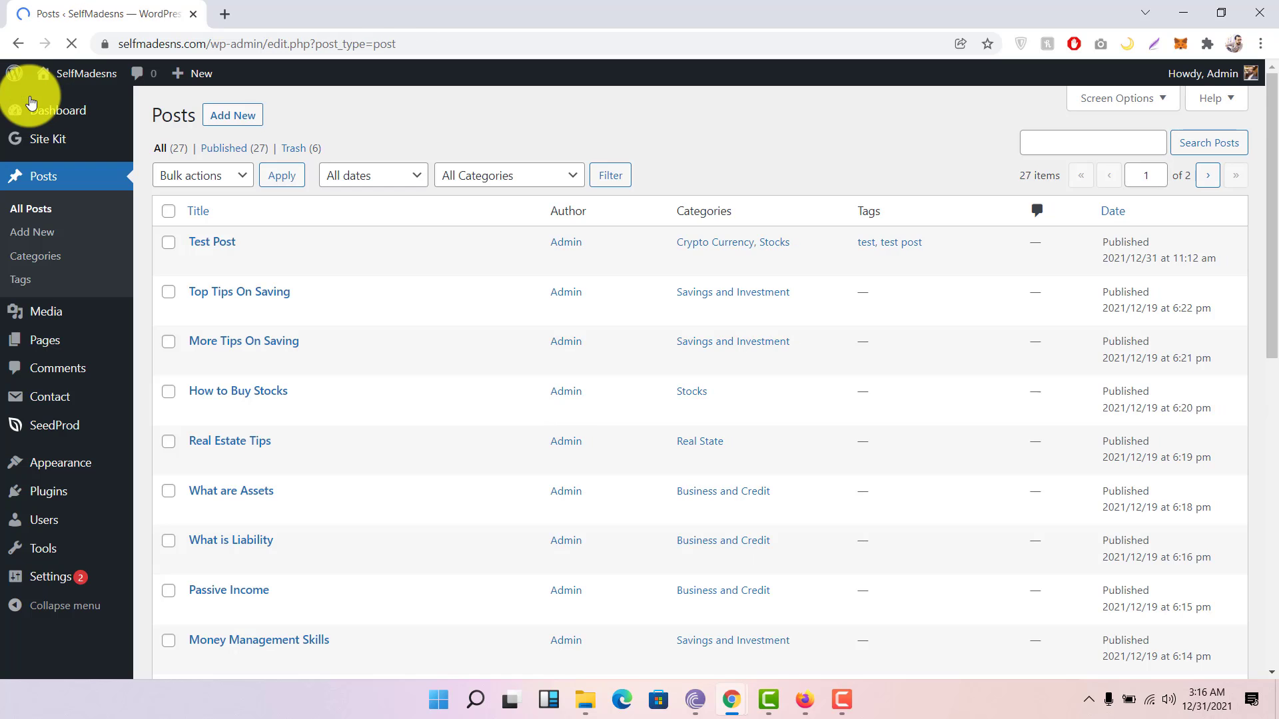
mouse_move(263, 245)
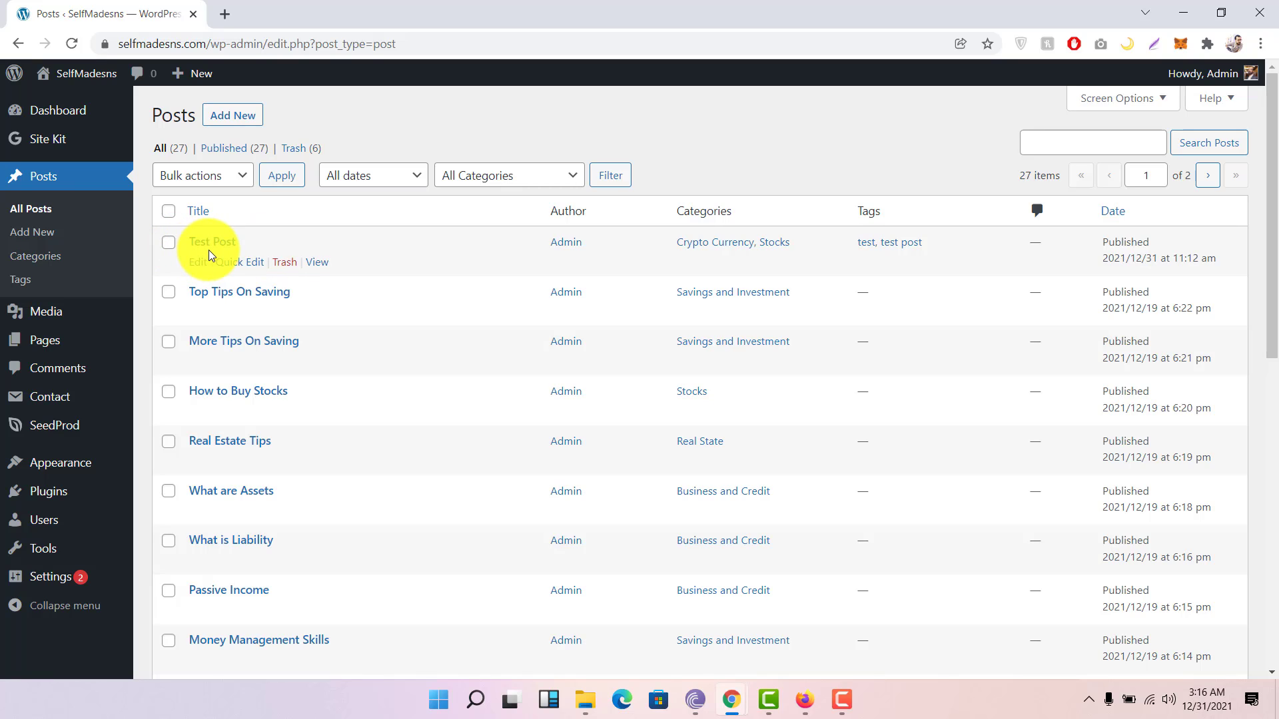
Step: Trash the Test Post with the Move to Trash bulk action, leaving 26 posts
left_click(171, 245)
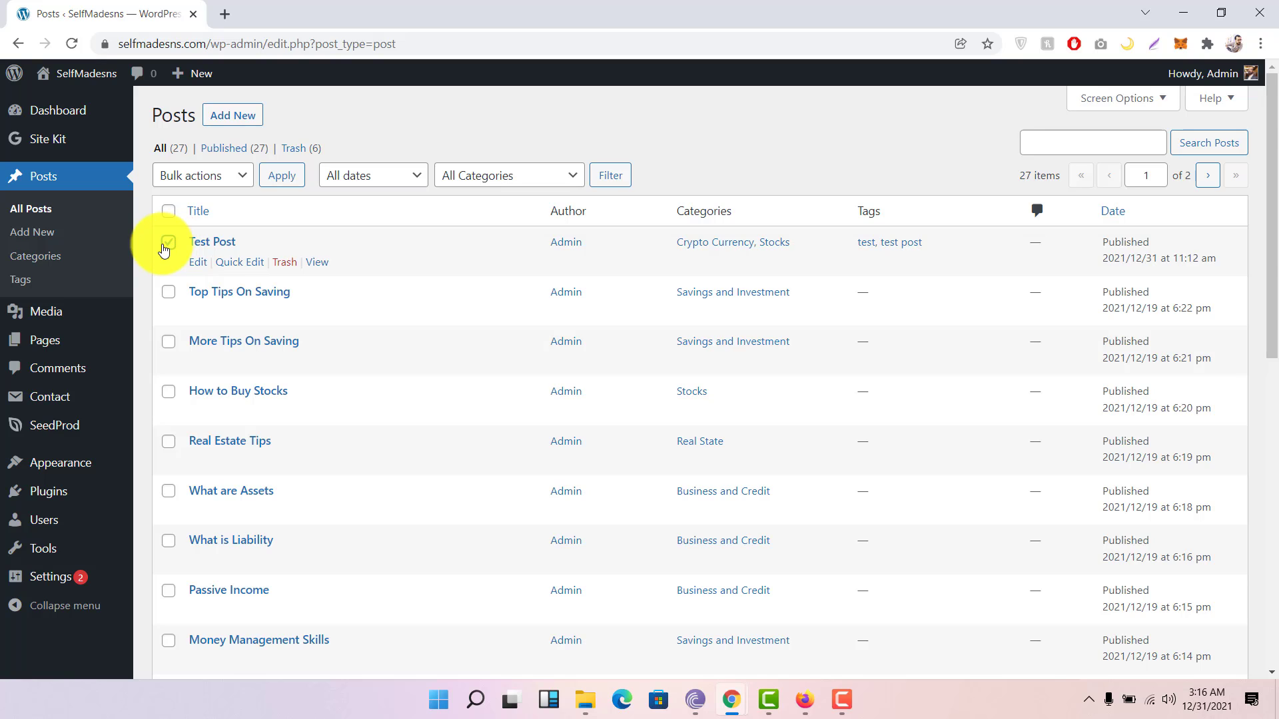
left_click(233, 177)
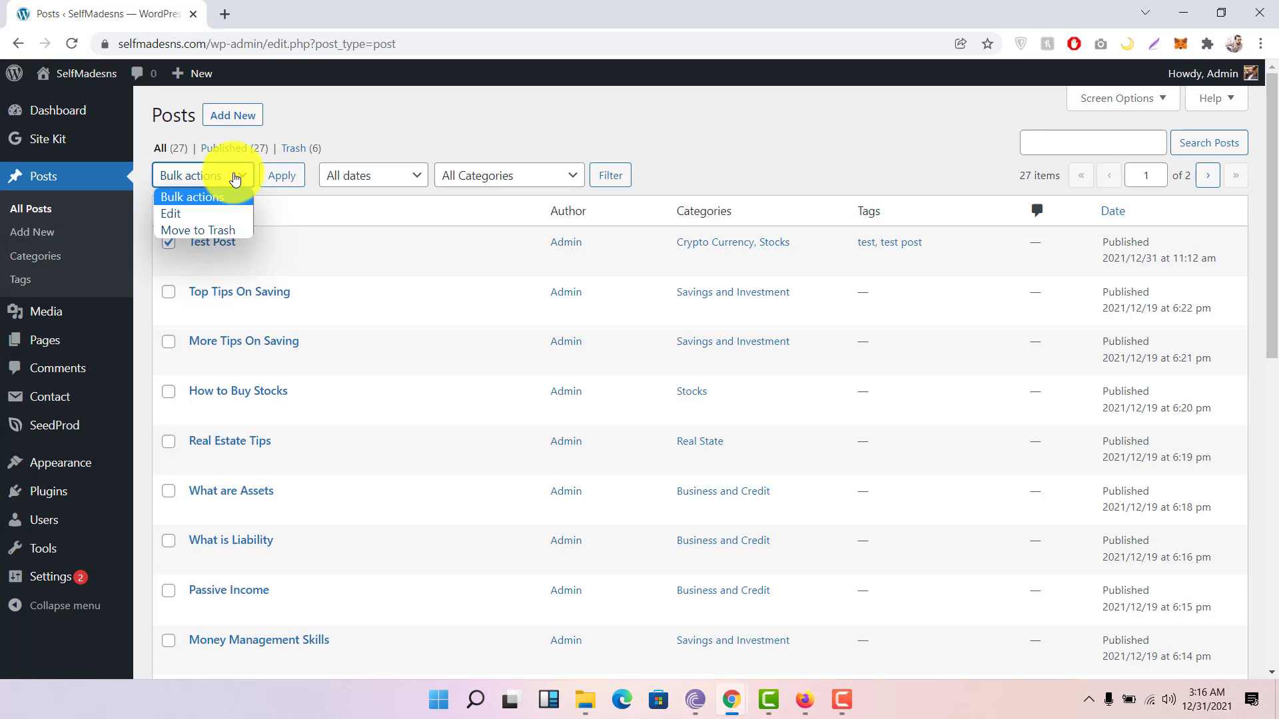
left_click(198, 230)
left_click(282, 180)
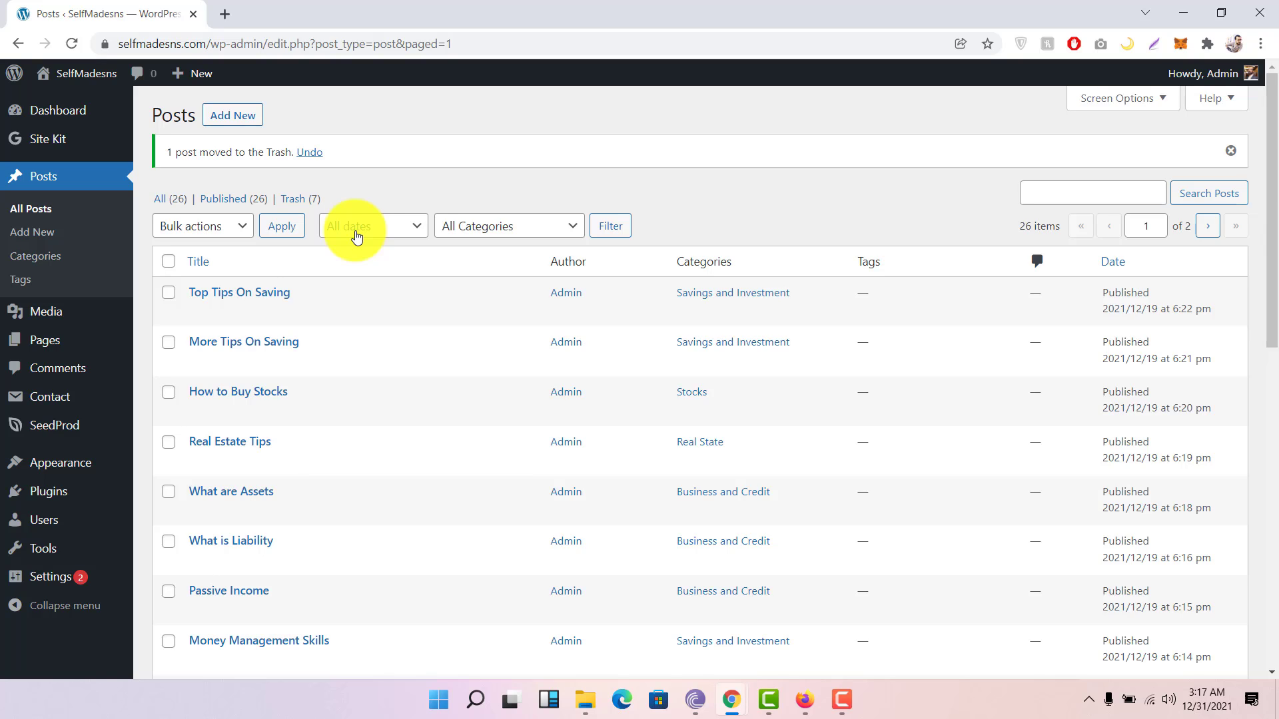
left_click(50, 235)
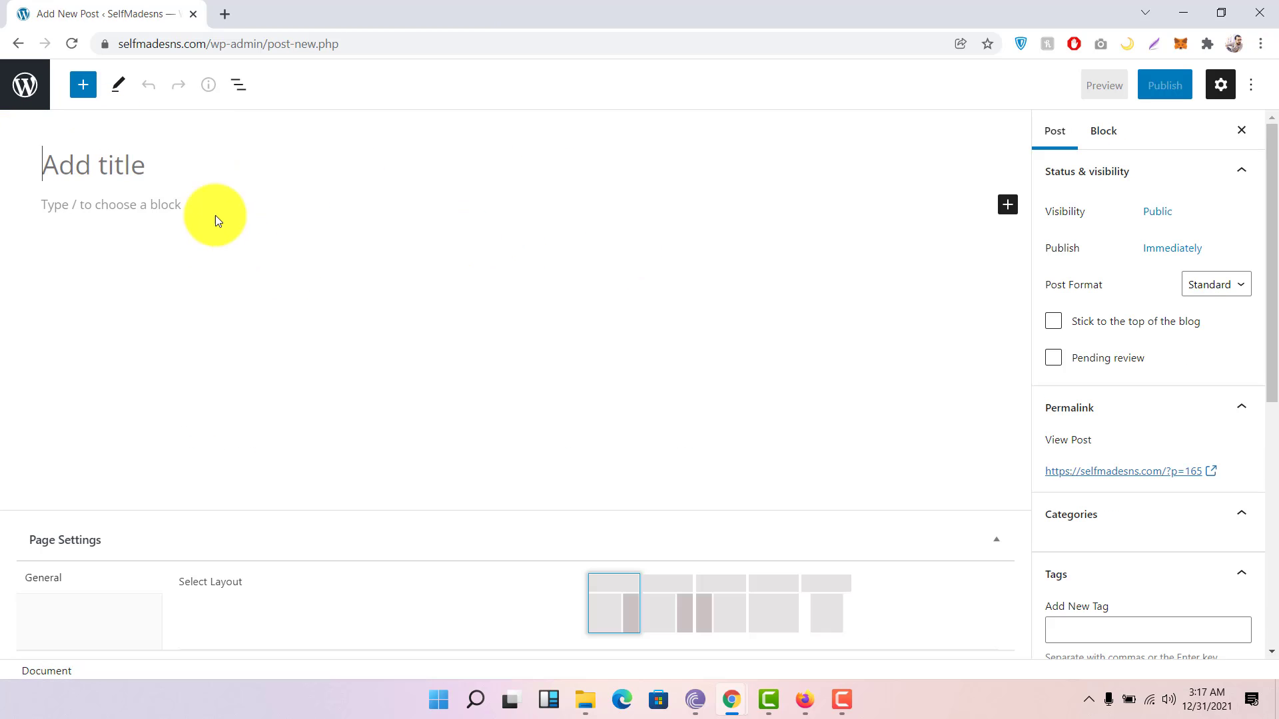
left_click(26, 82)
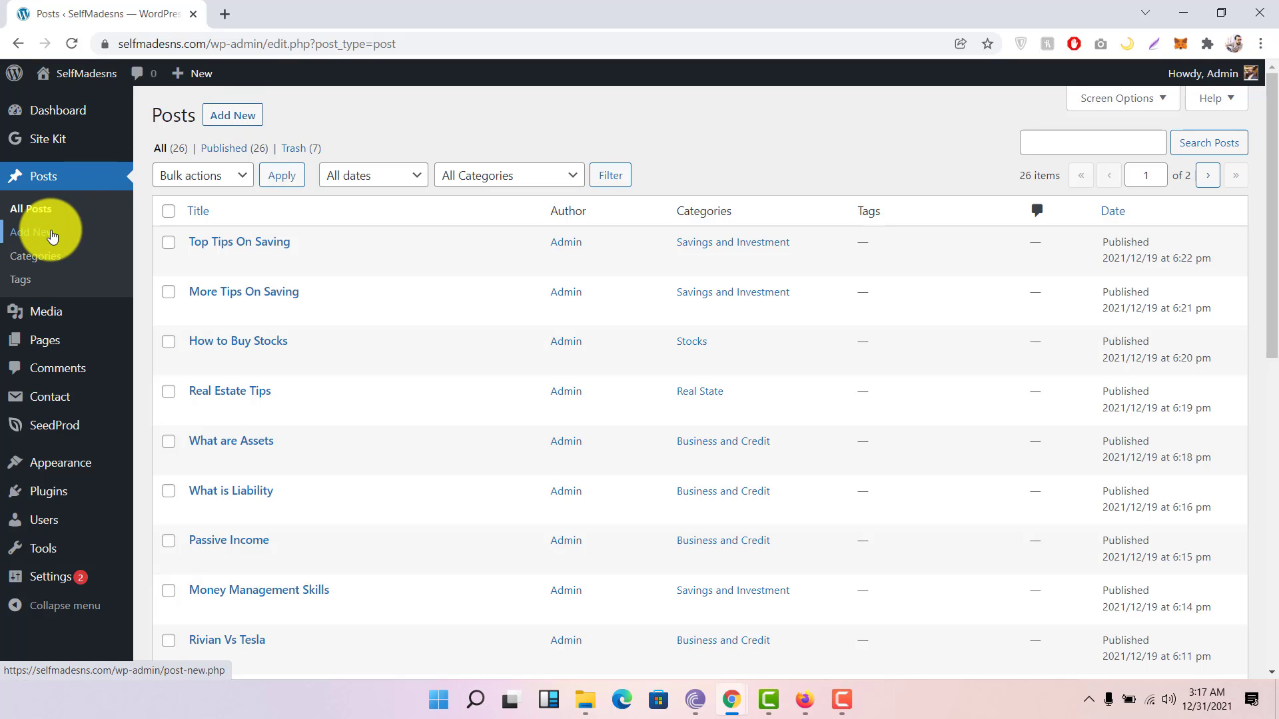
left_click(46, 260)
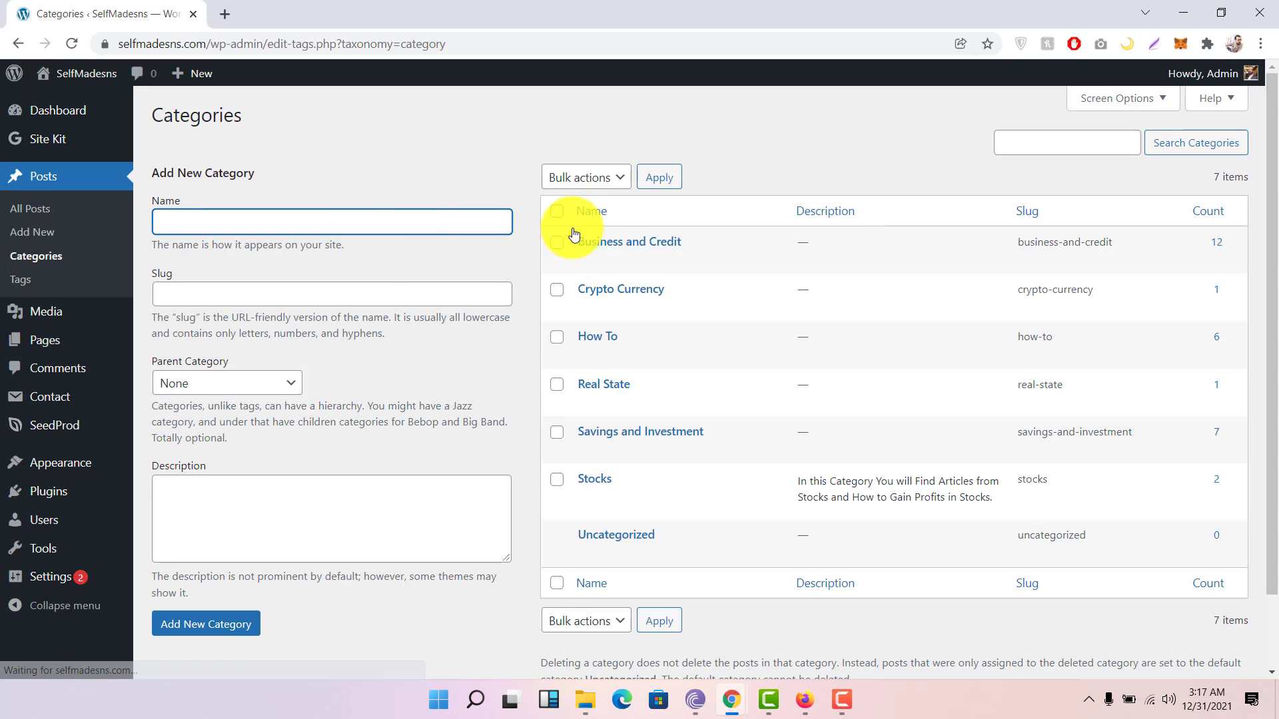
Step: Create a new category named 'Test' with parent category None
mouse_move(677, 250)
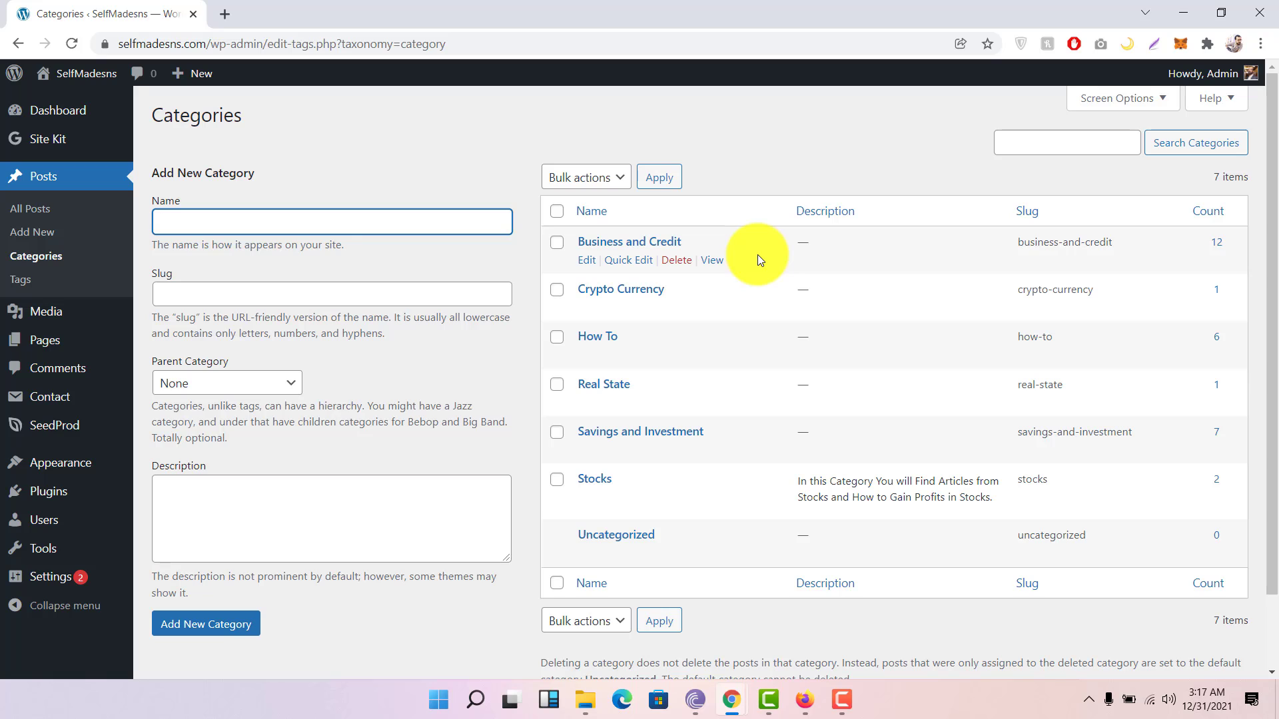
scroll(757, 254, "down", 2)
scroll(713, 337, "up", 1)
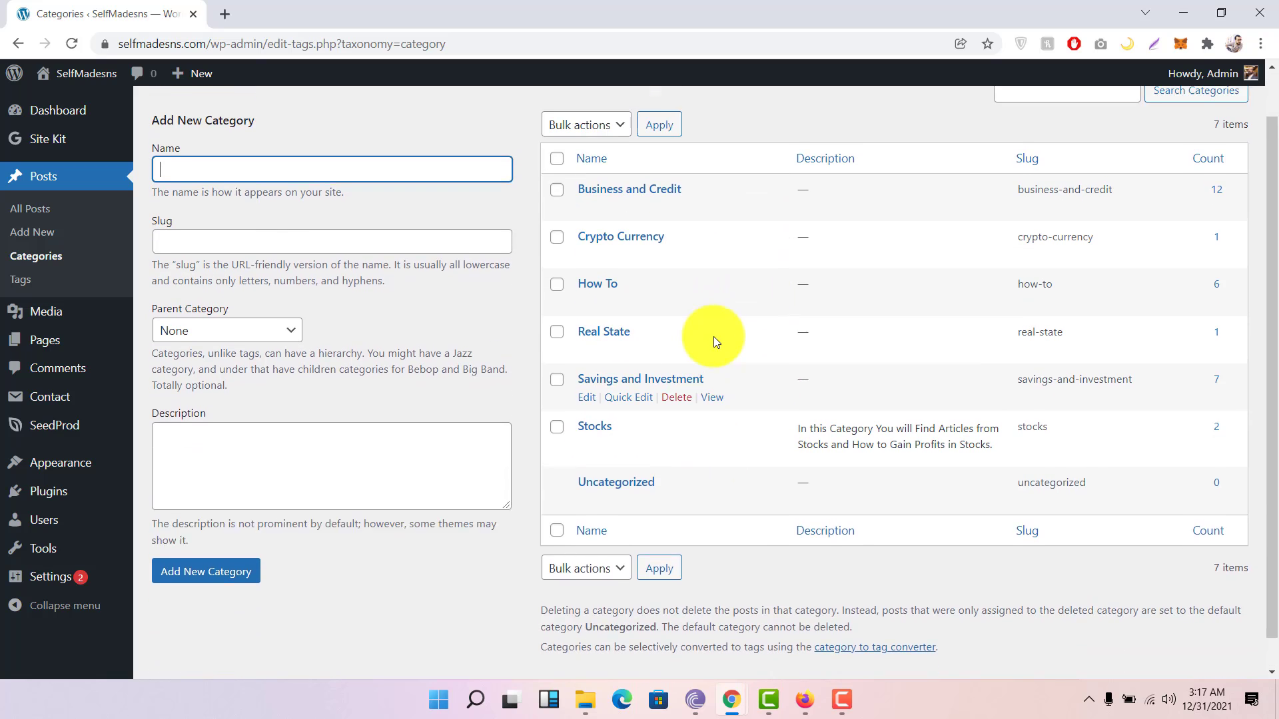
scroll(713, 337, "up", 1)
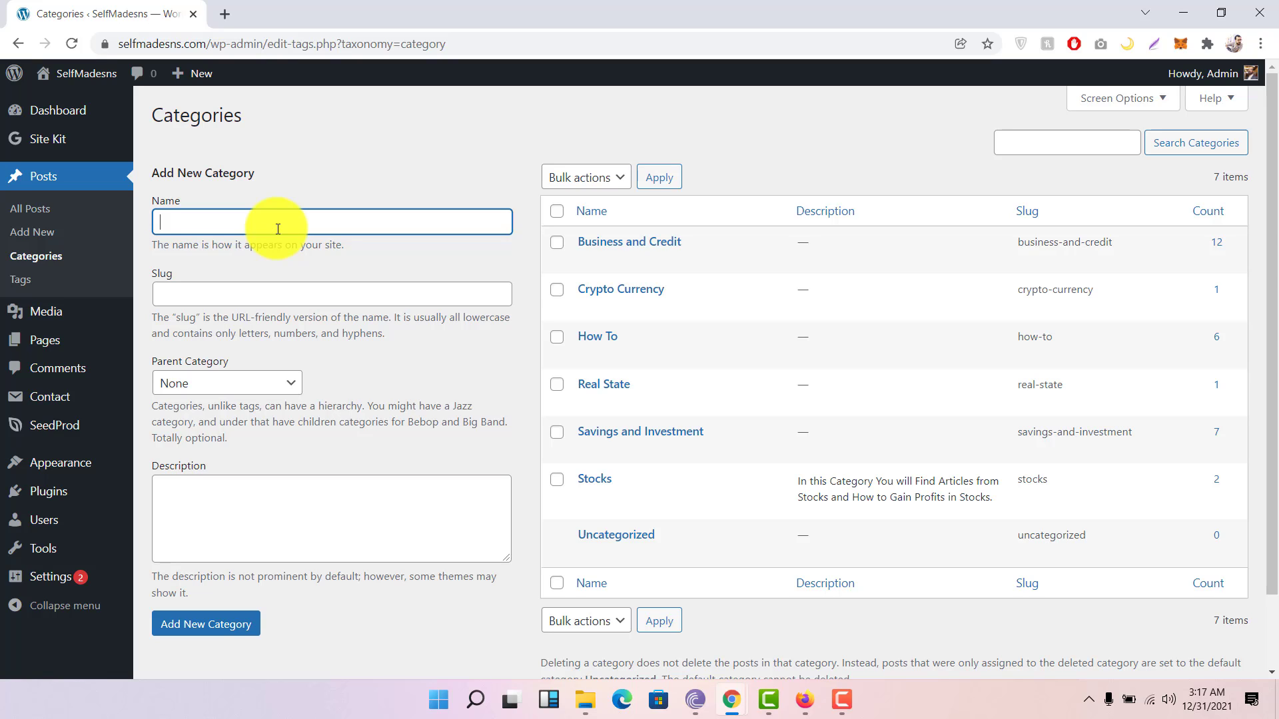
type("Test")
key("Tab")
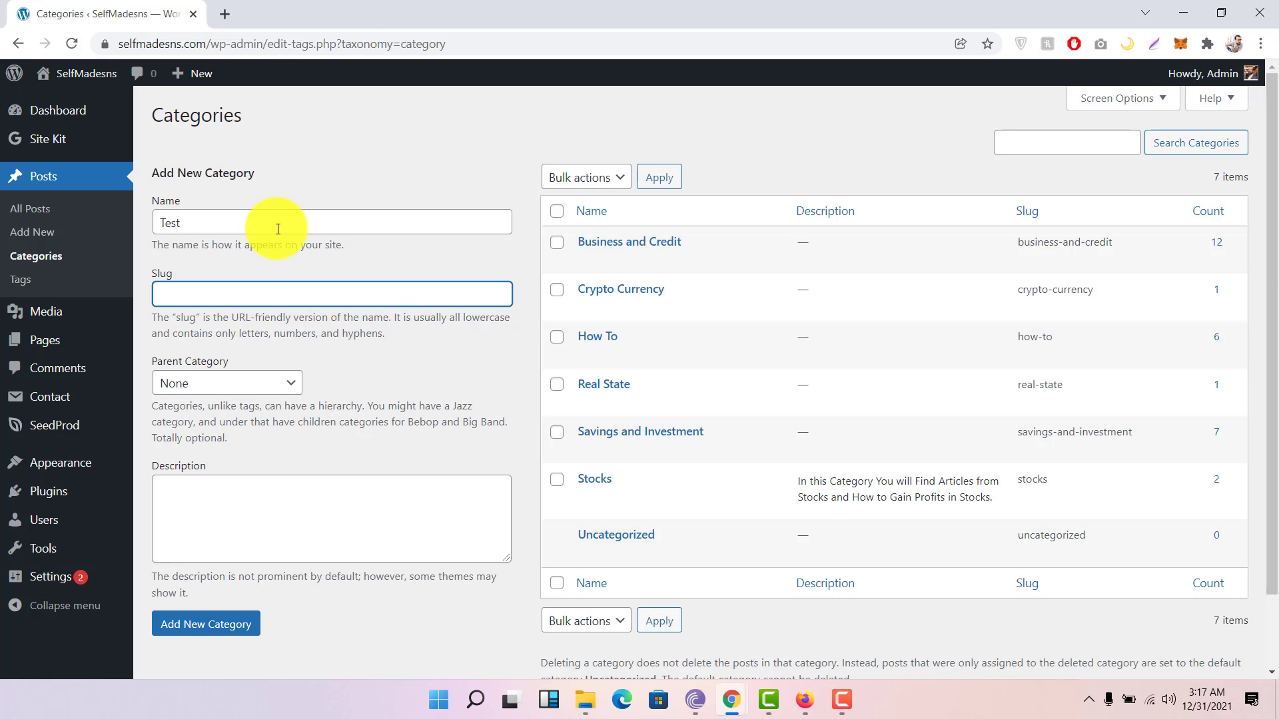
left_click(275, 389)
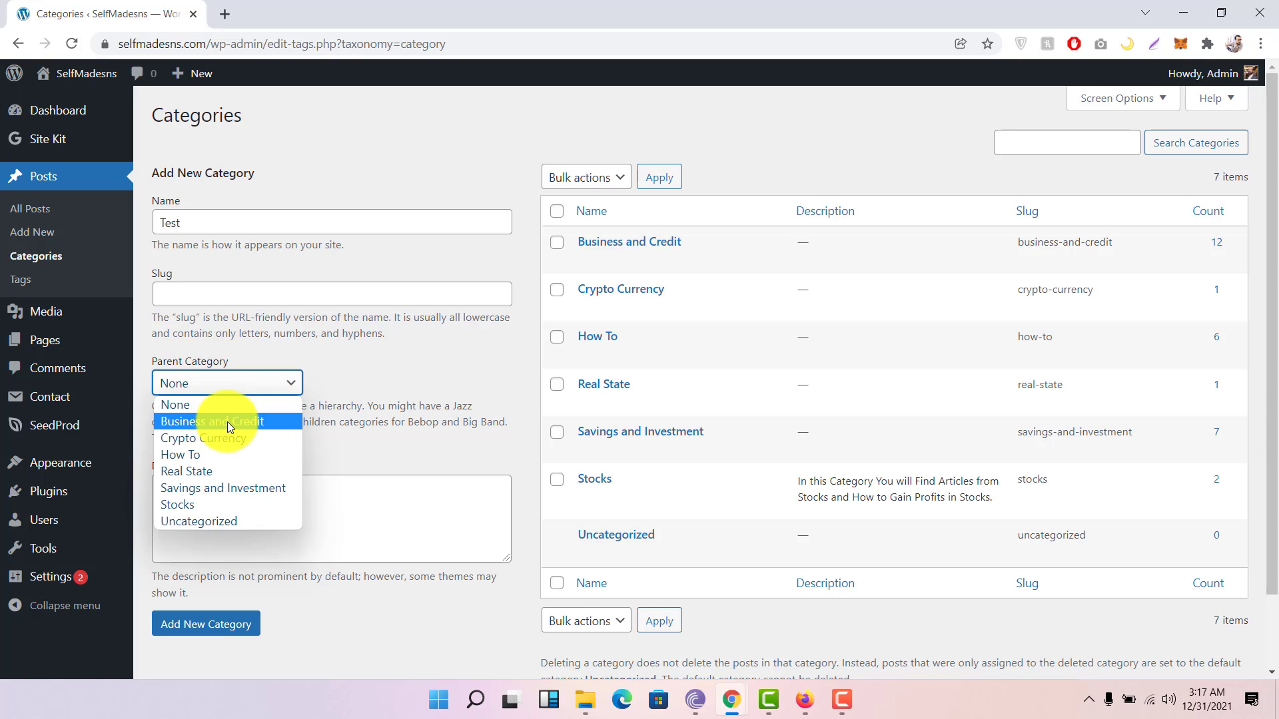
left_click(306, 383)
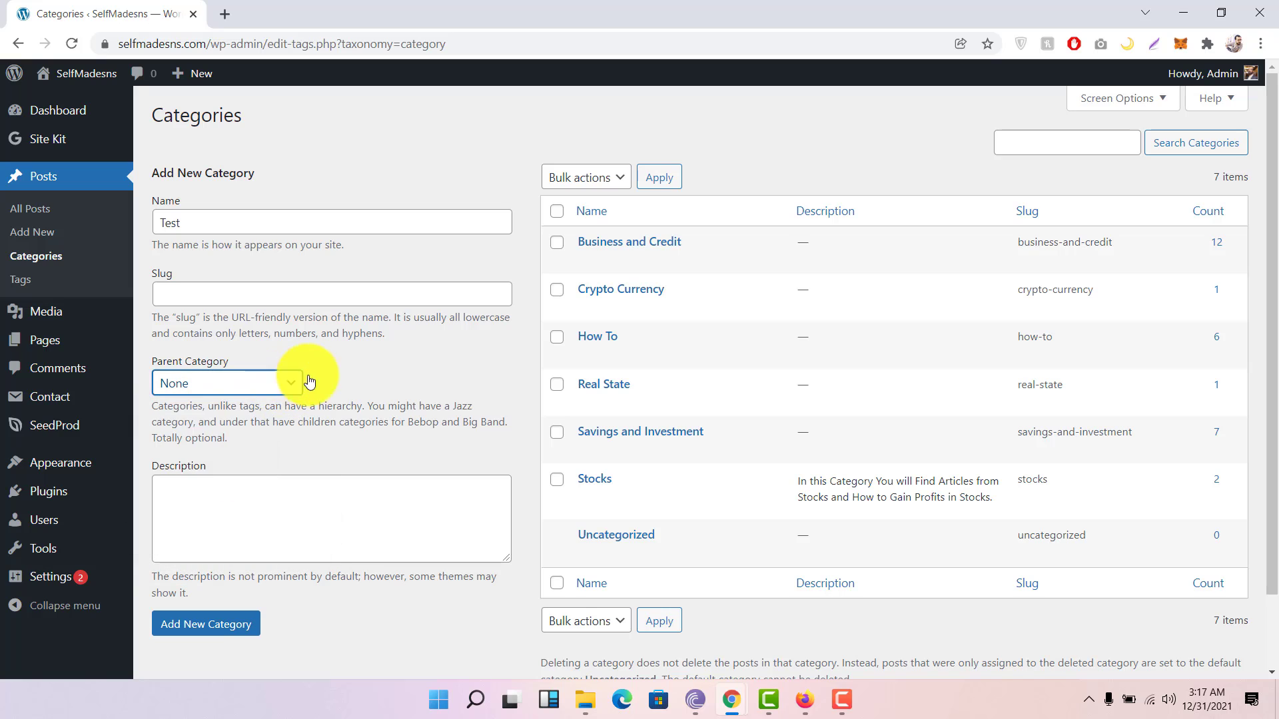
left_click(337, 373)
scroll(337, 371, "down", 2)
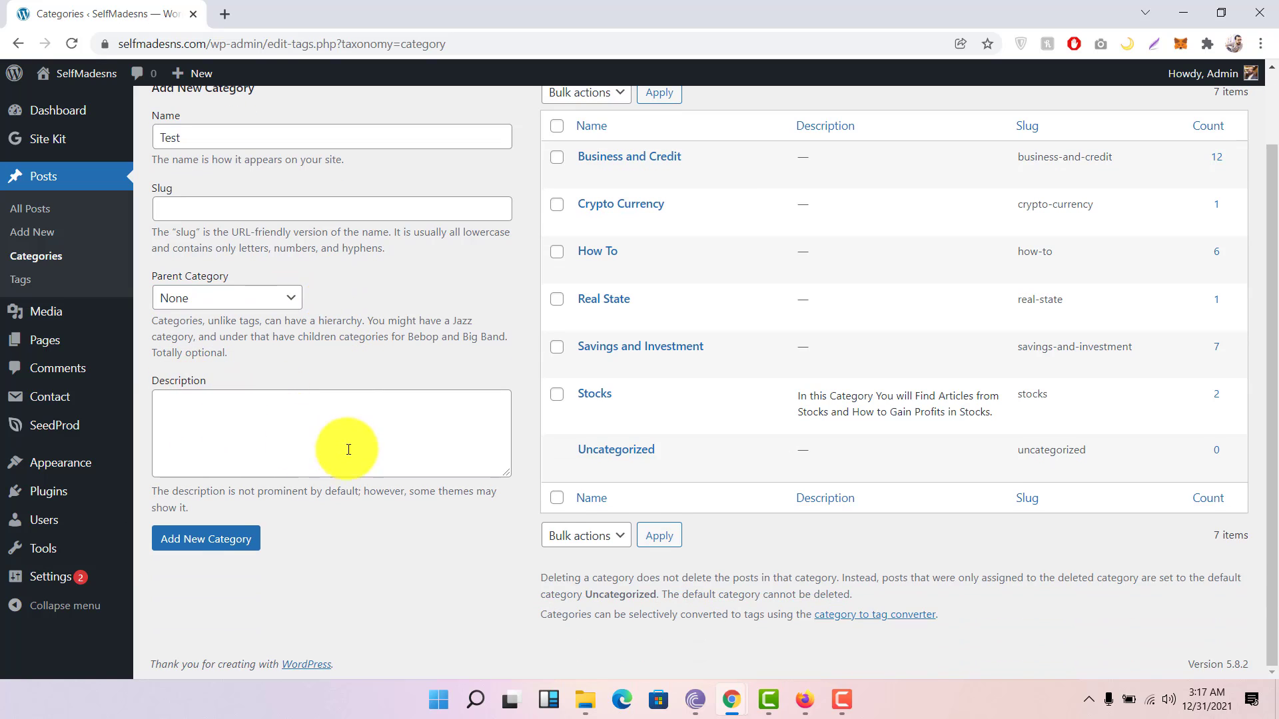
left_click(212, 545)
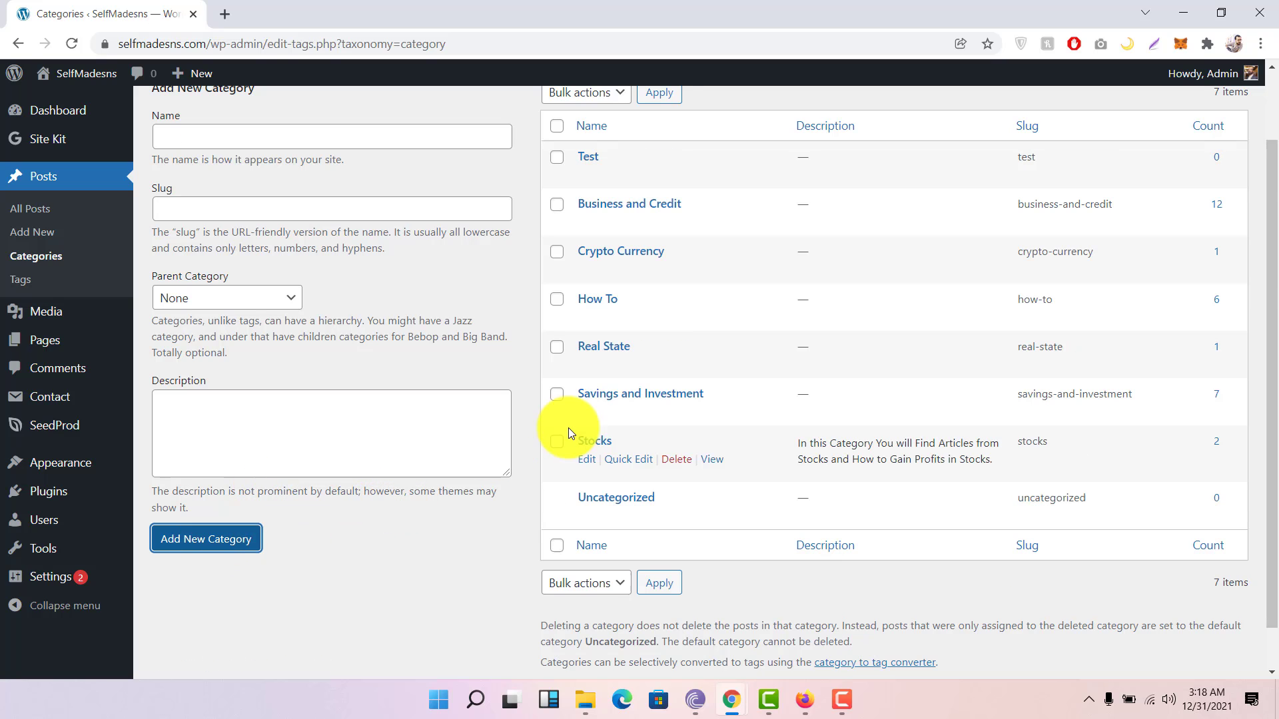
Step: Delete the Test category and confirm, restoring the original seven categories
mouse_move(574, 147)
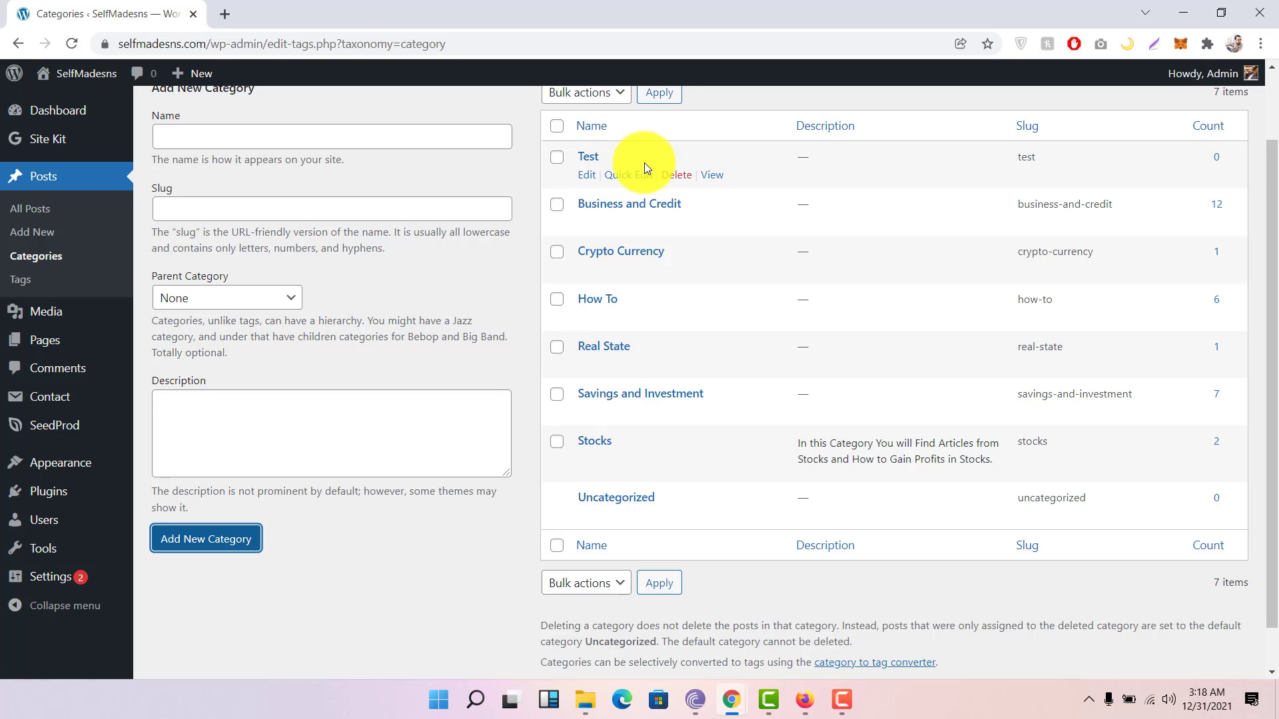
left_click(677, 178)
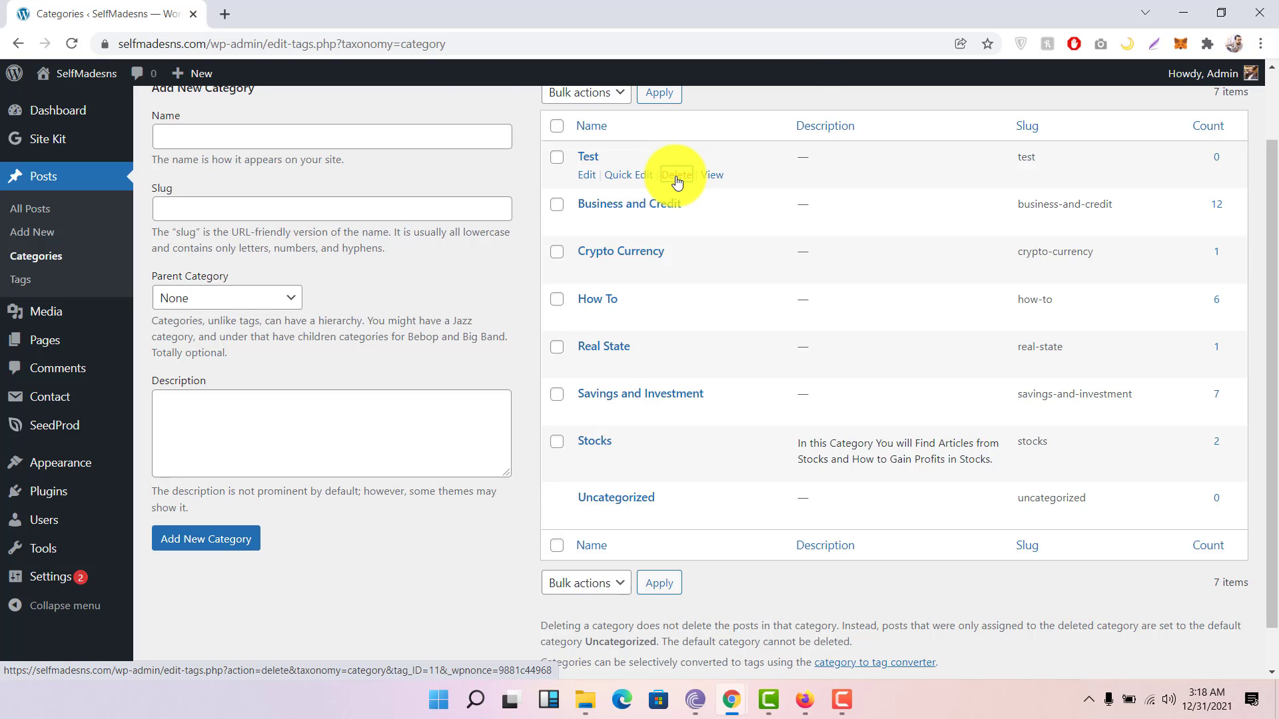
left_click(709, 168)
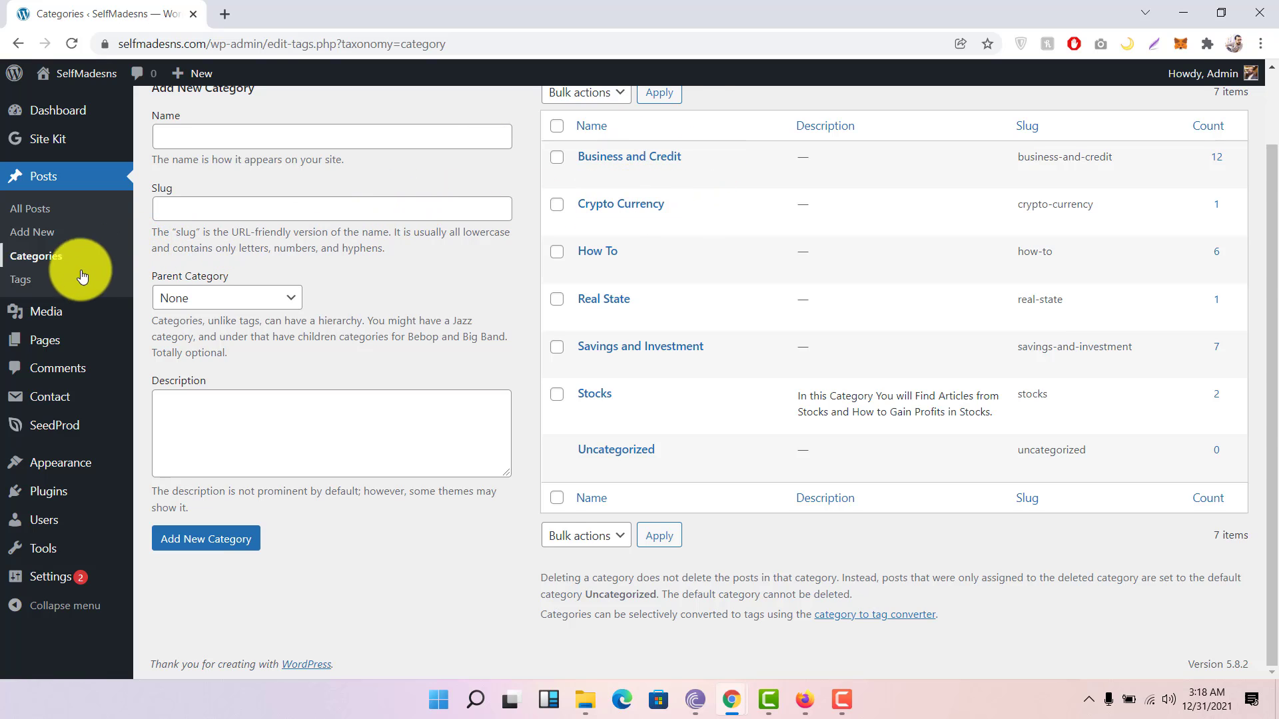
Step: Select both post tags, 'test' and 'test post', on the Tags page for bulk deletion
left_click(29, 283)
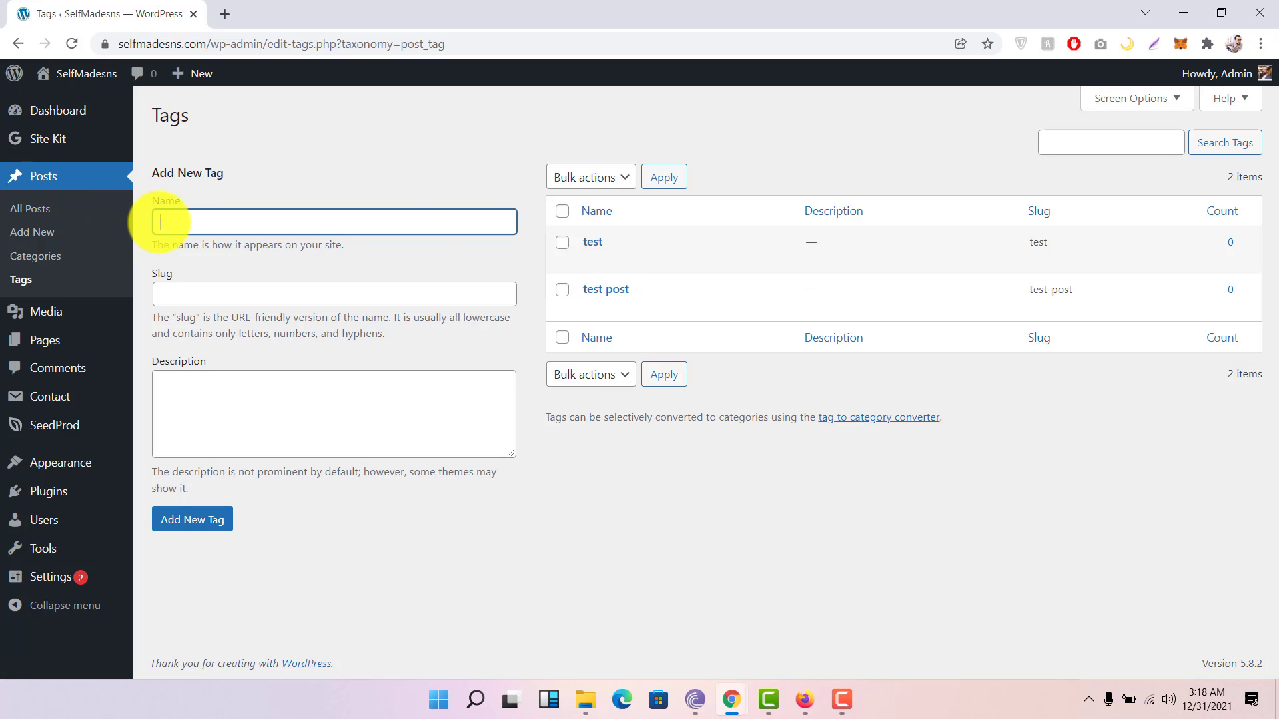
mouse_move(94, 310)
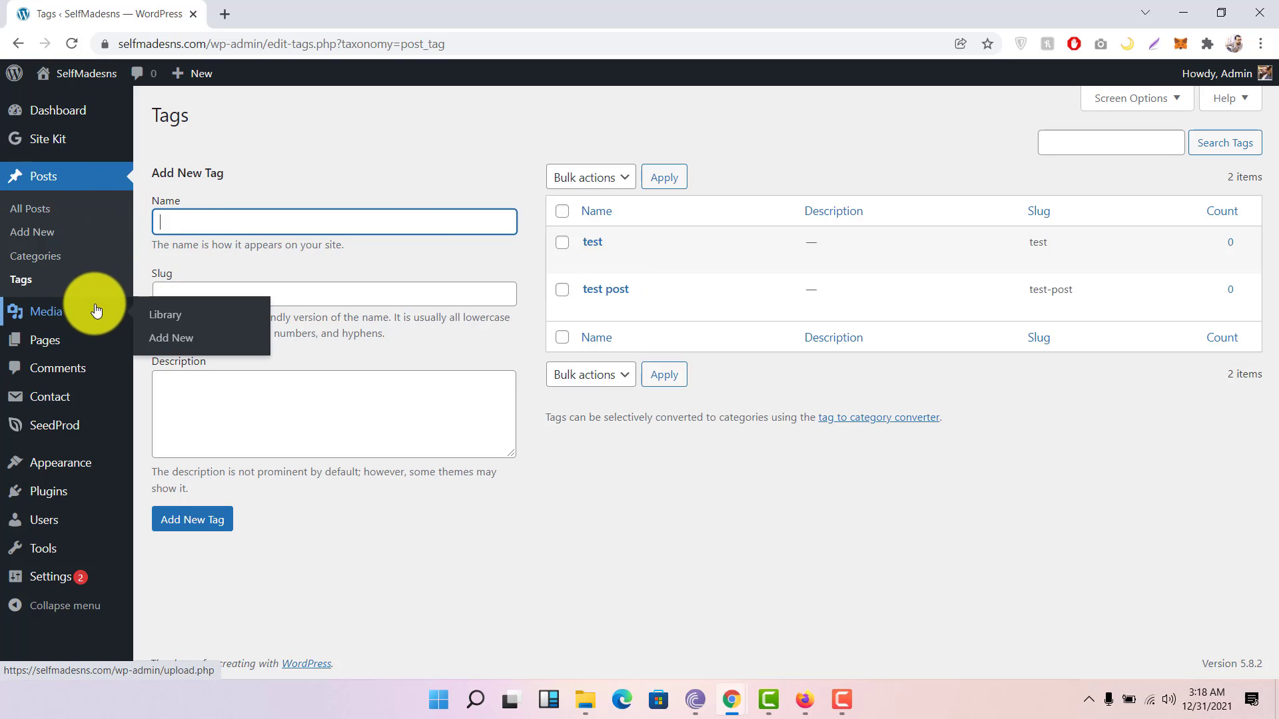
left_click(562, 243)
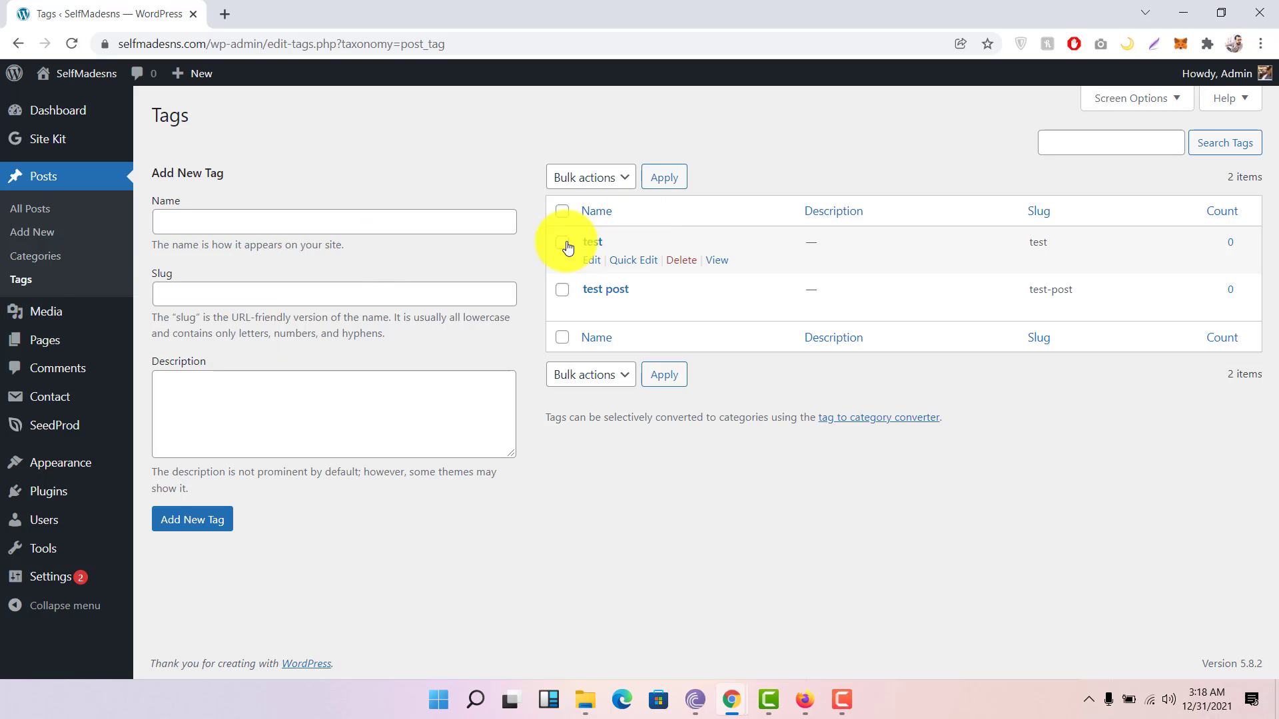
left_click(562, 290)
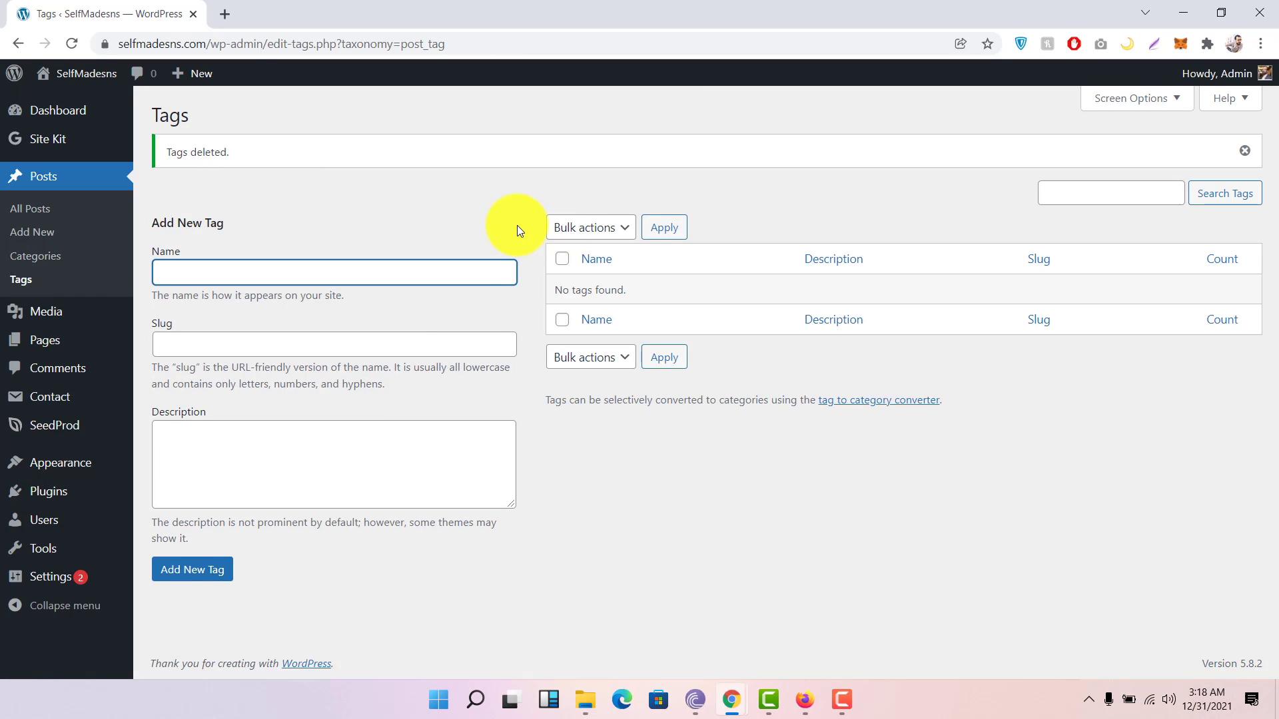
left_click(59, 313)
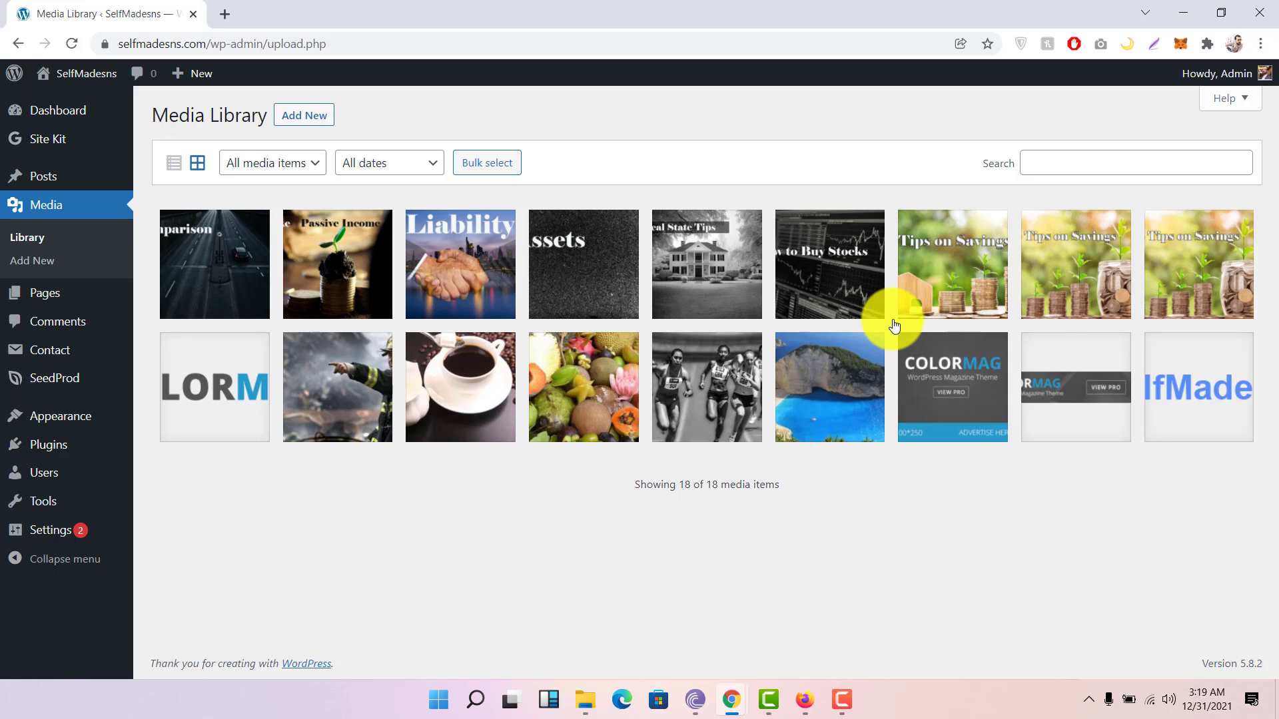
Step: Open the media upload file picker and cancel it without uploading any file
left_click(288, 120)
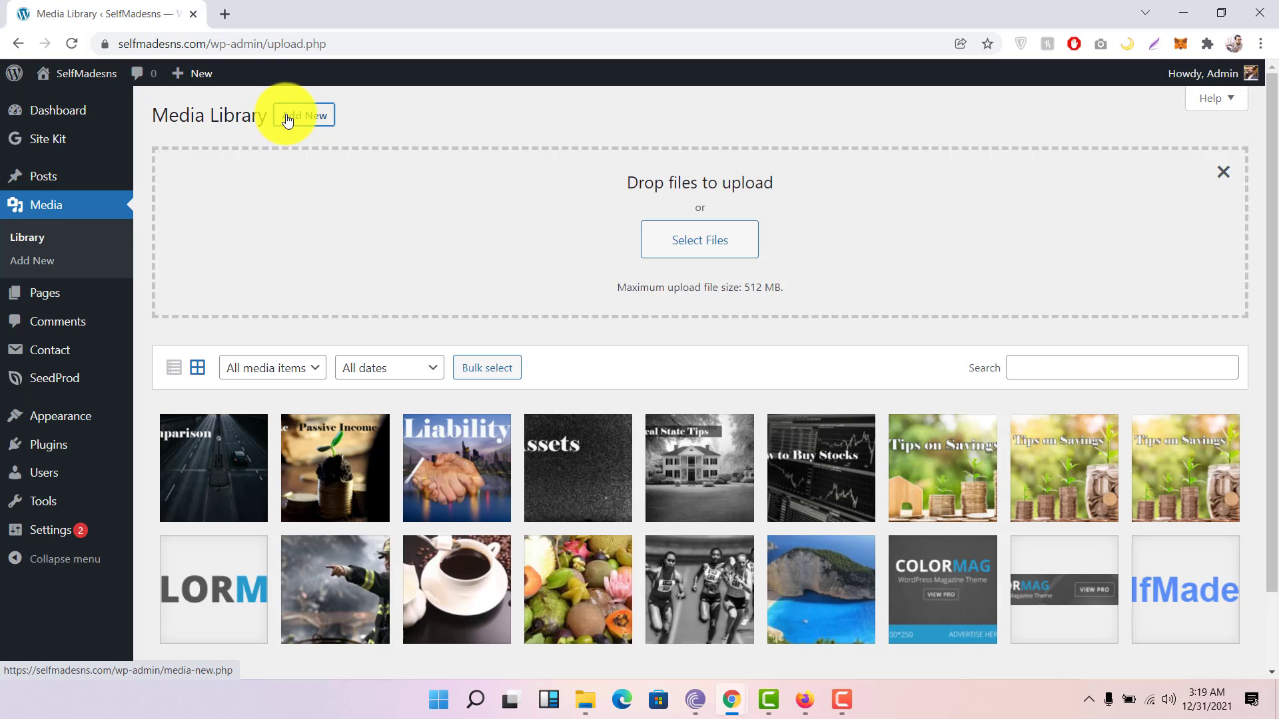
left_click(728, 255)
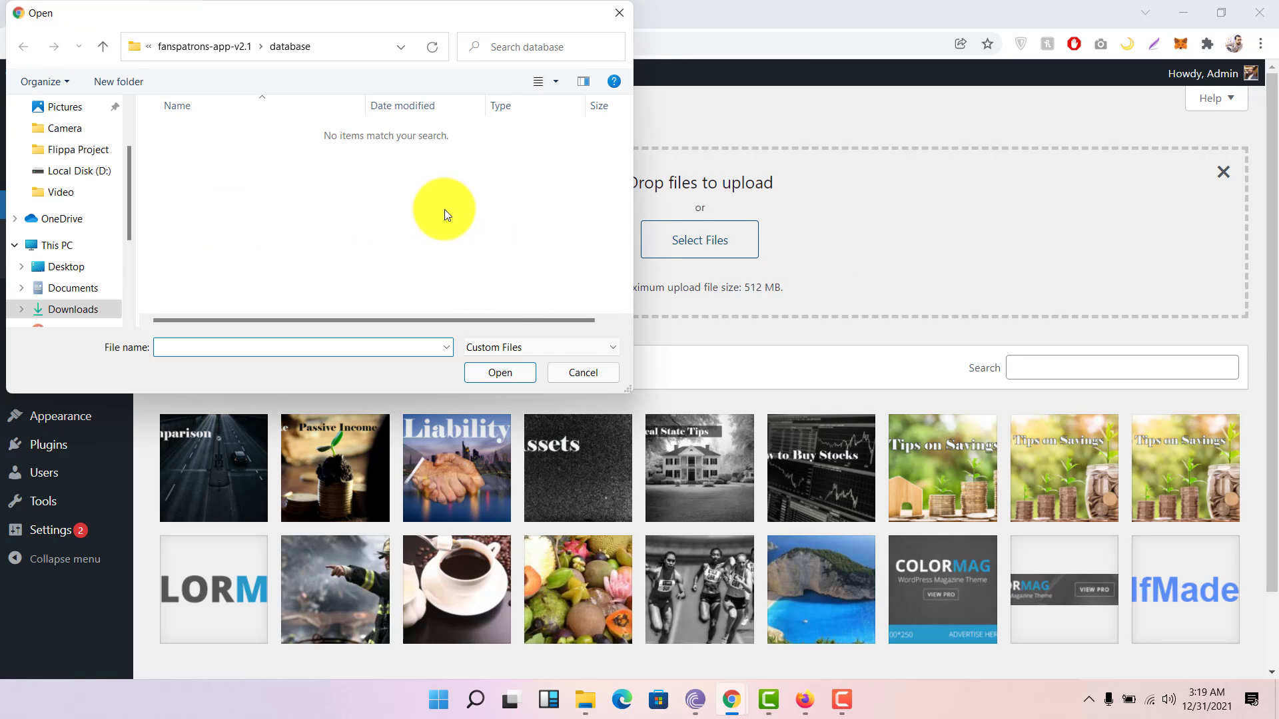
left_click(564, 372)
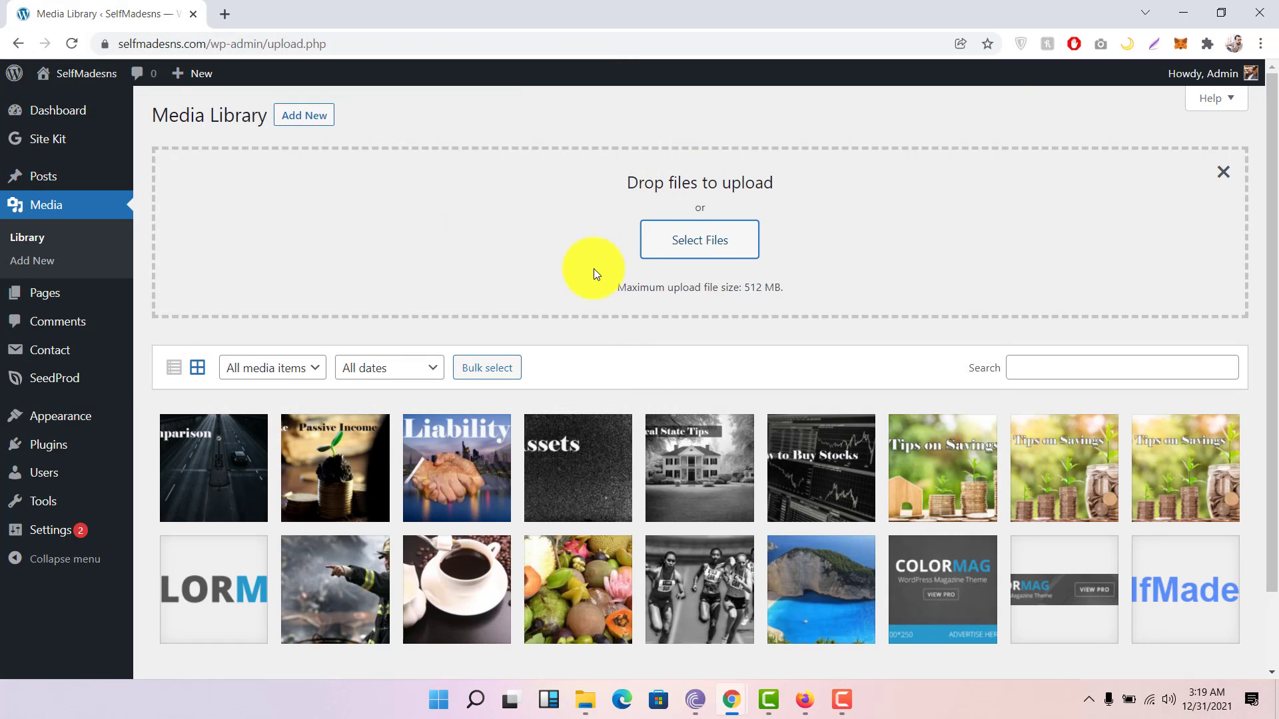
scroll(594, 273, "down", 2)
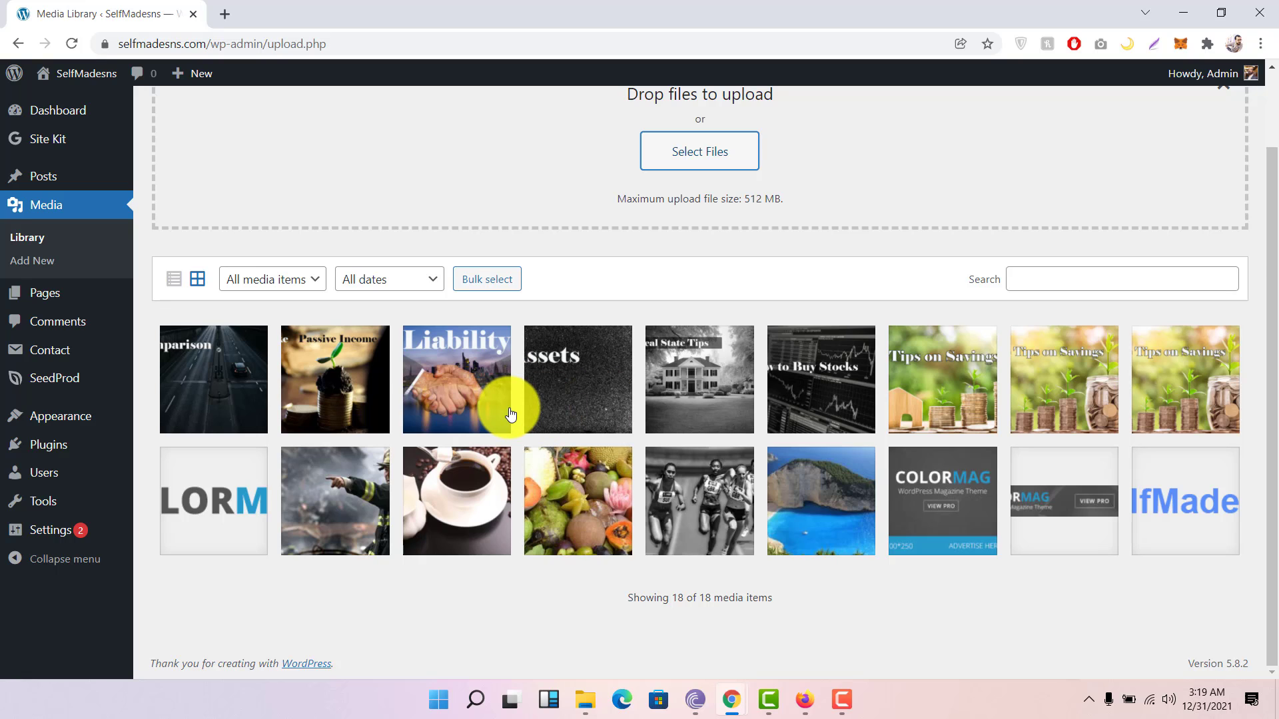
scroll(511, 415, "up", 2)
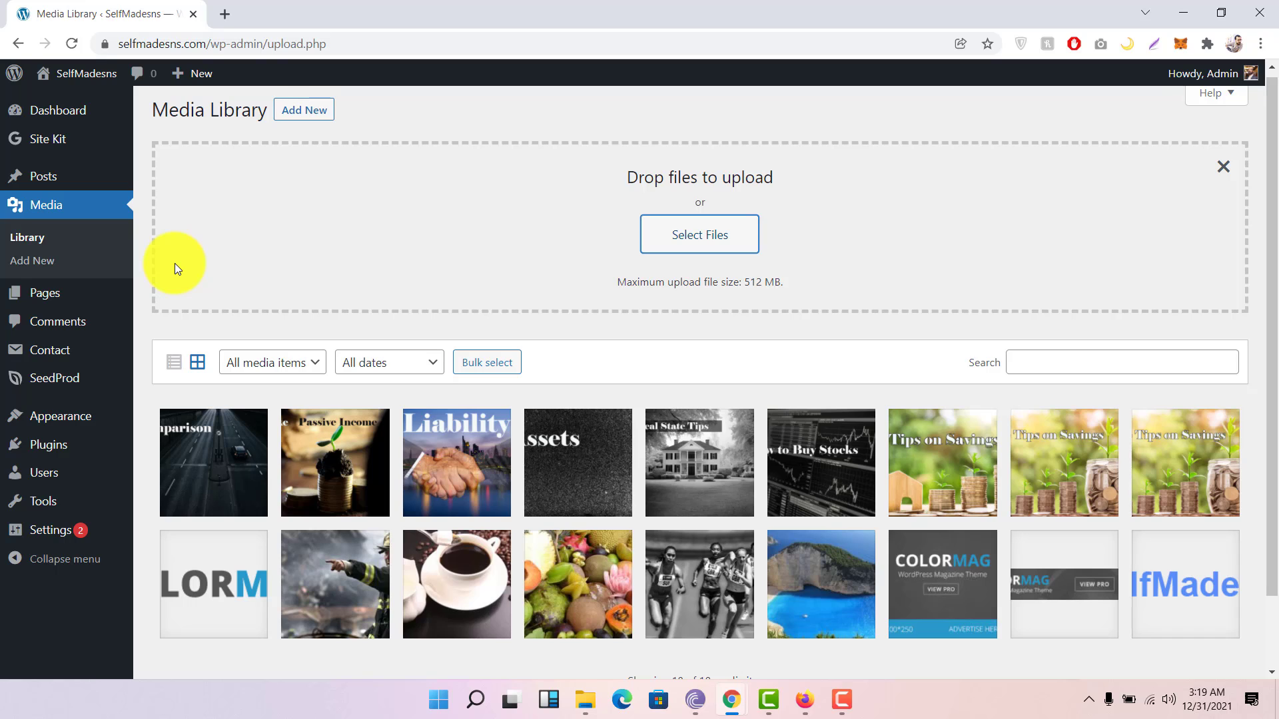
left_click(61, 293)
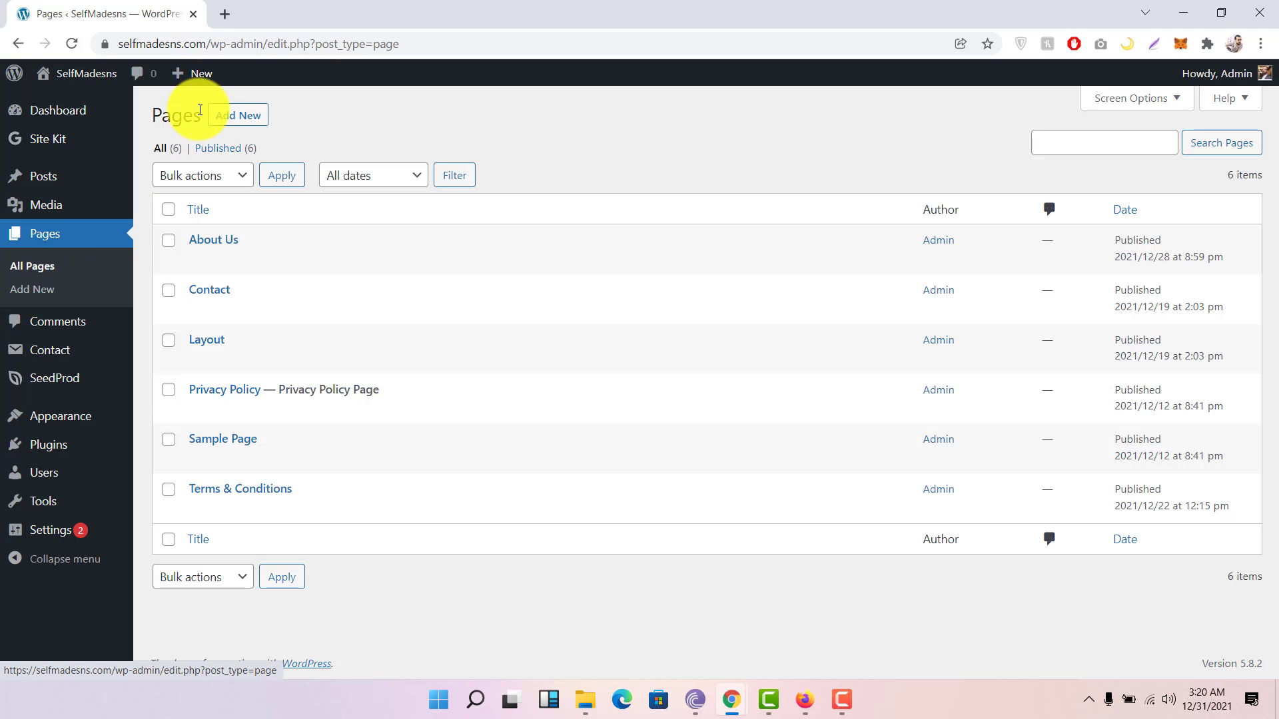
Step: Start a new page, back out to the Pages list, and view the empty Comments screen
left_click(230, 114)
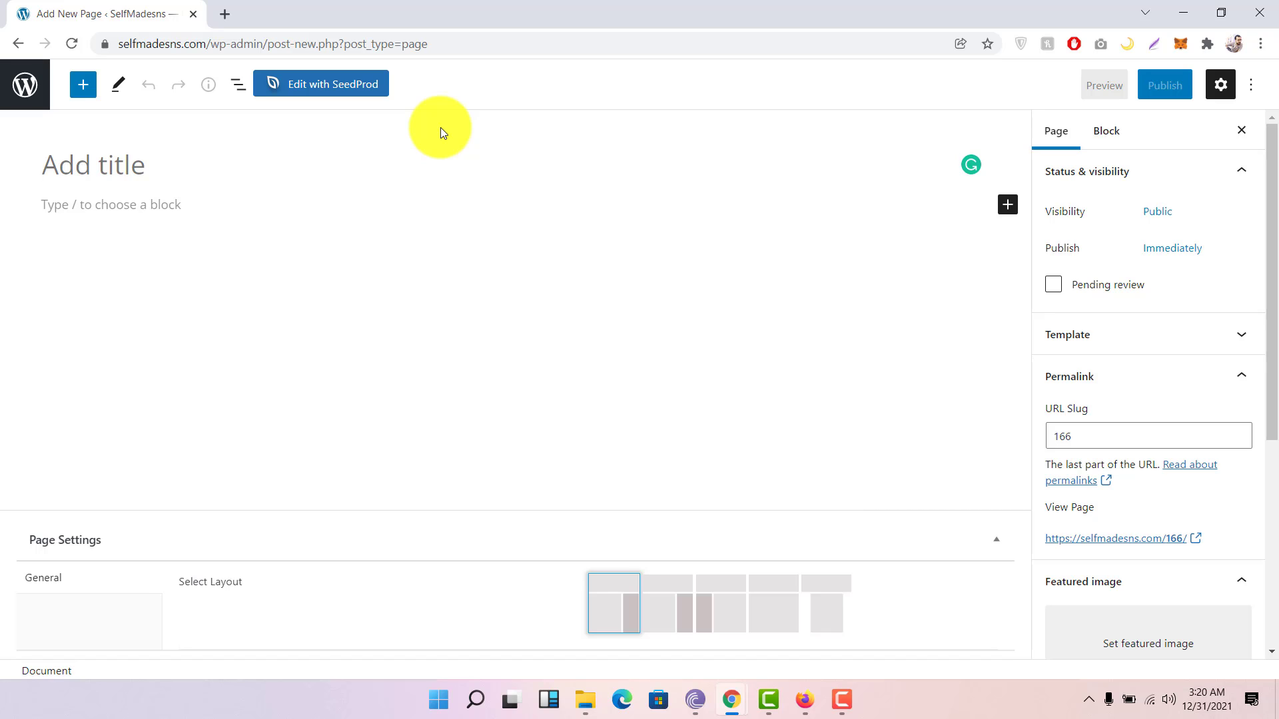
left_click(22, 43)
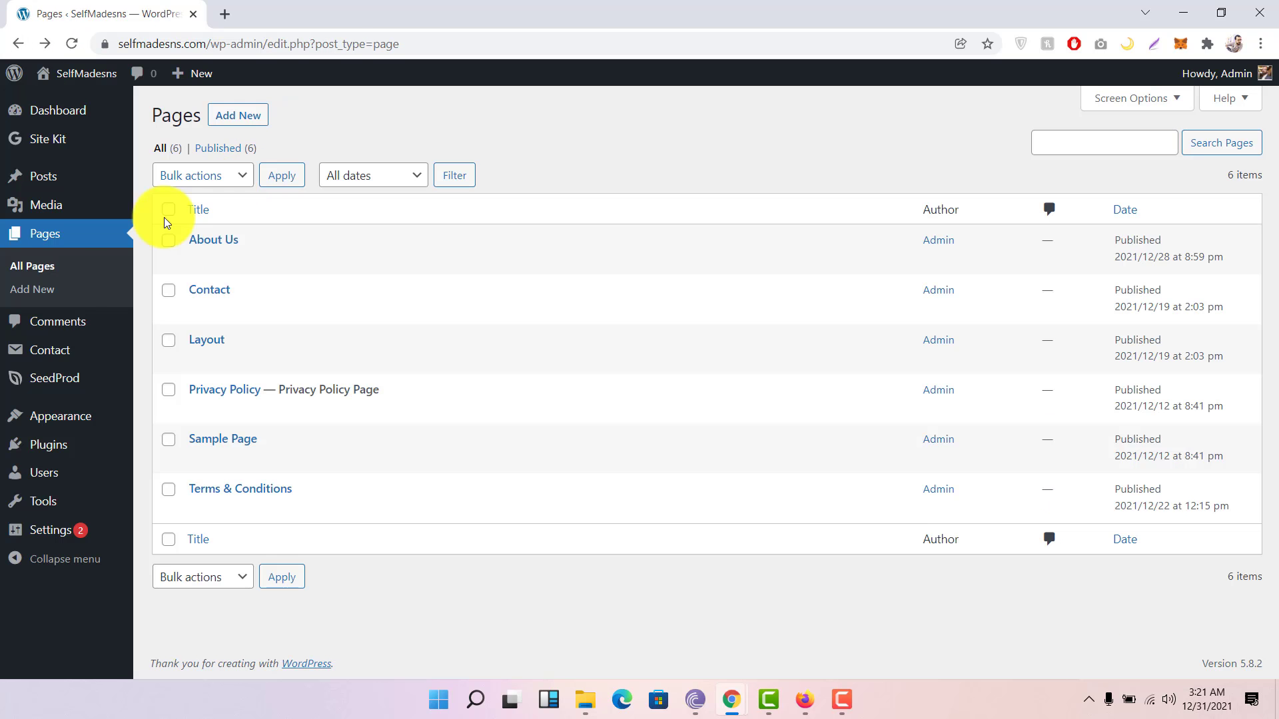
left_click(89, 327)
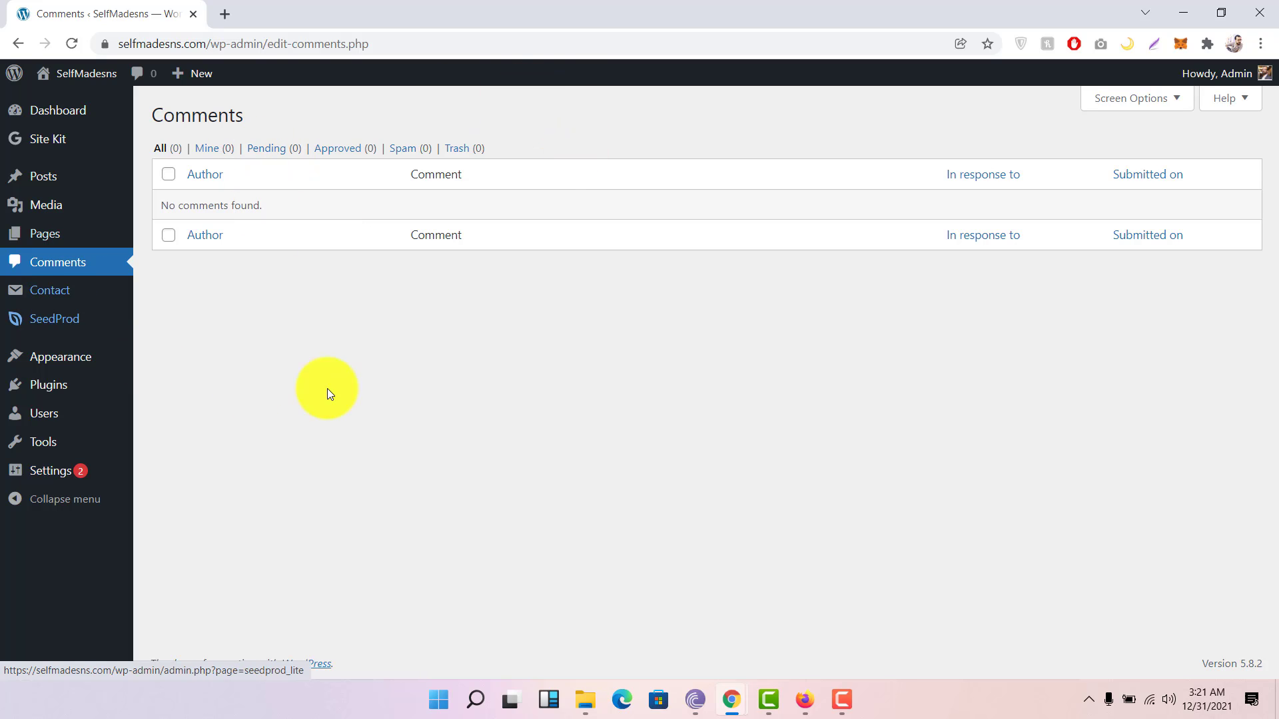
Step: Select the Contact form 1 shortcode in the contact forms list, then start a new contact form
left_click(63, 293)
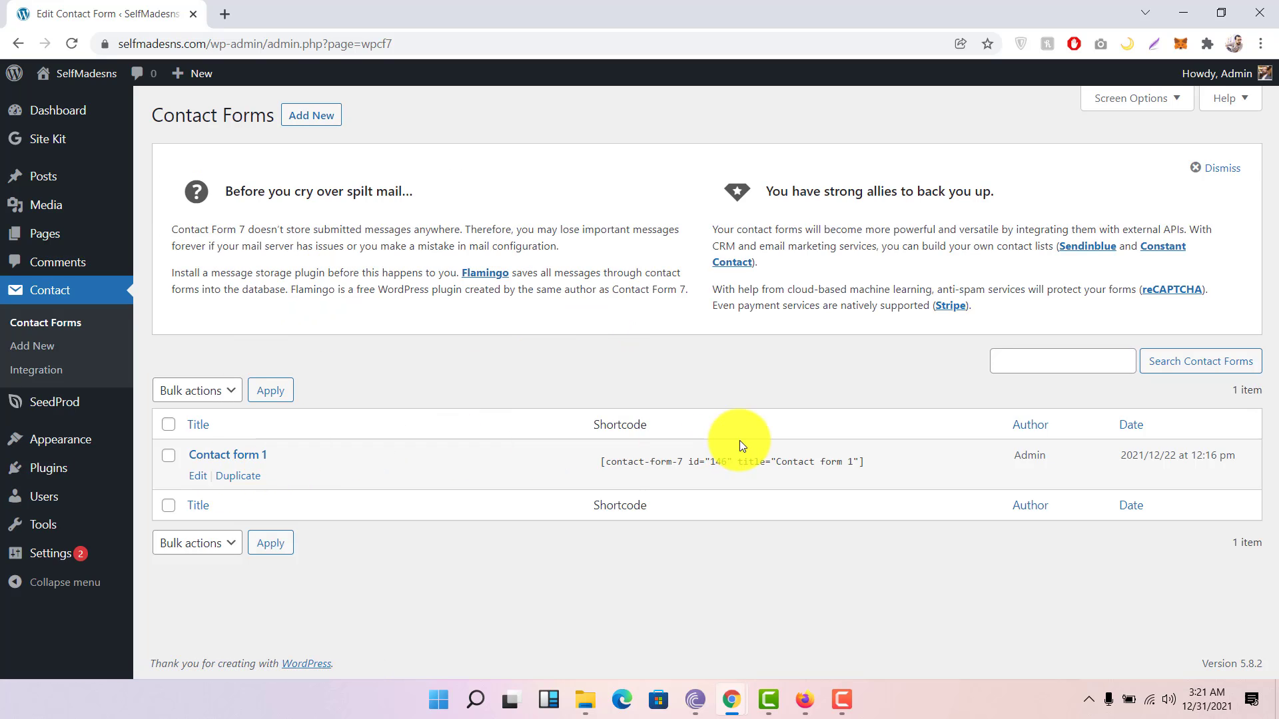
left_click_drag(602, 462, 910, 466)
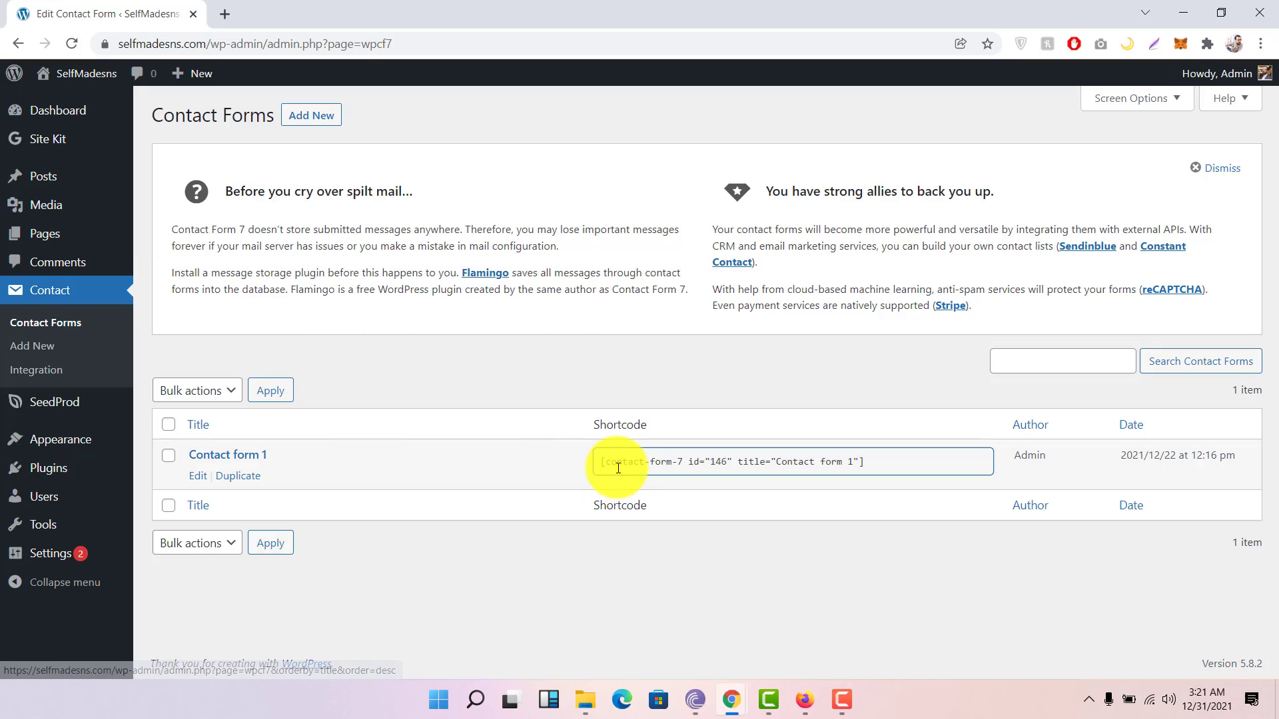
left_click_drag(599, 463, 860, 455)
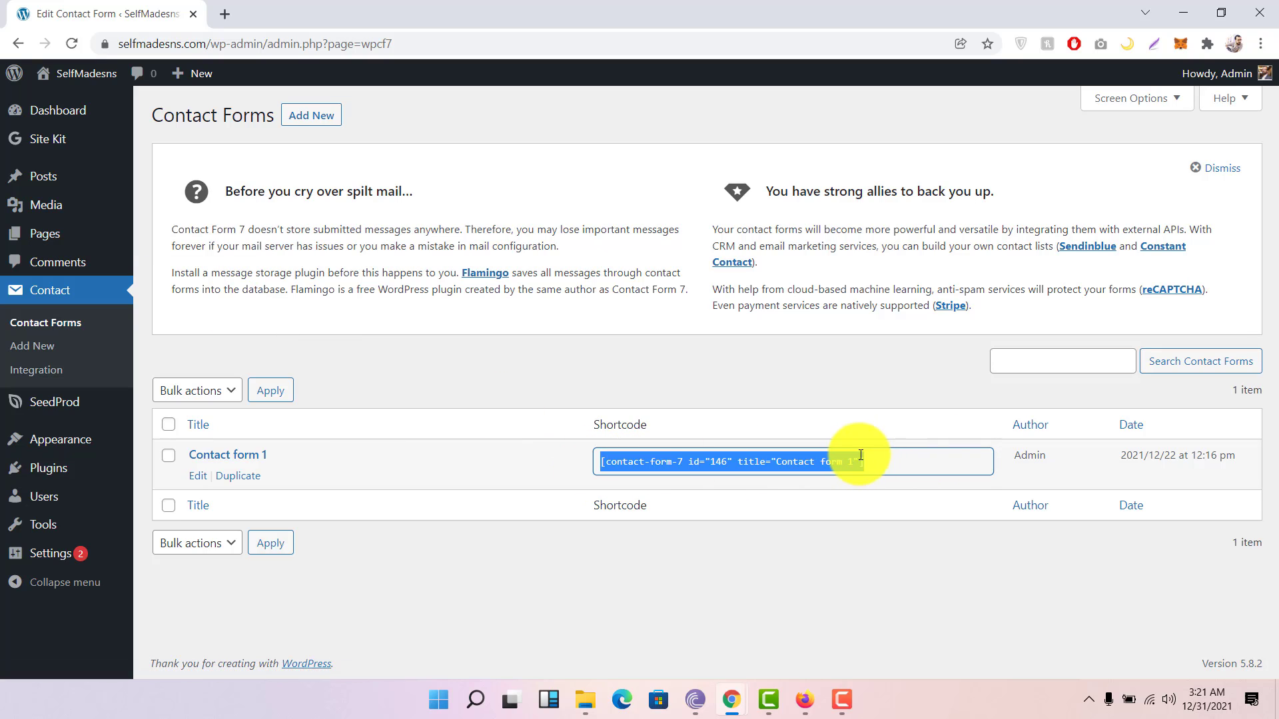
right_click(830, 456)
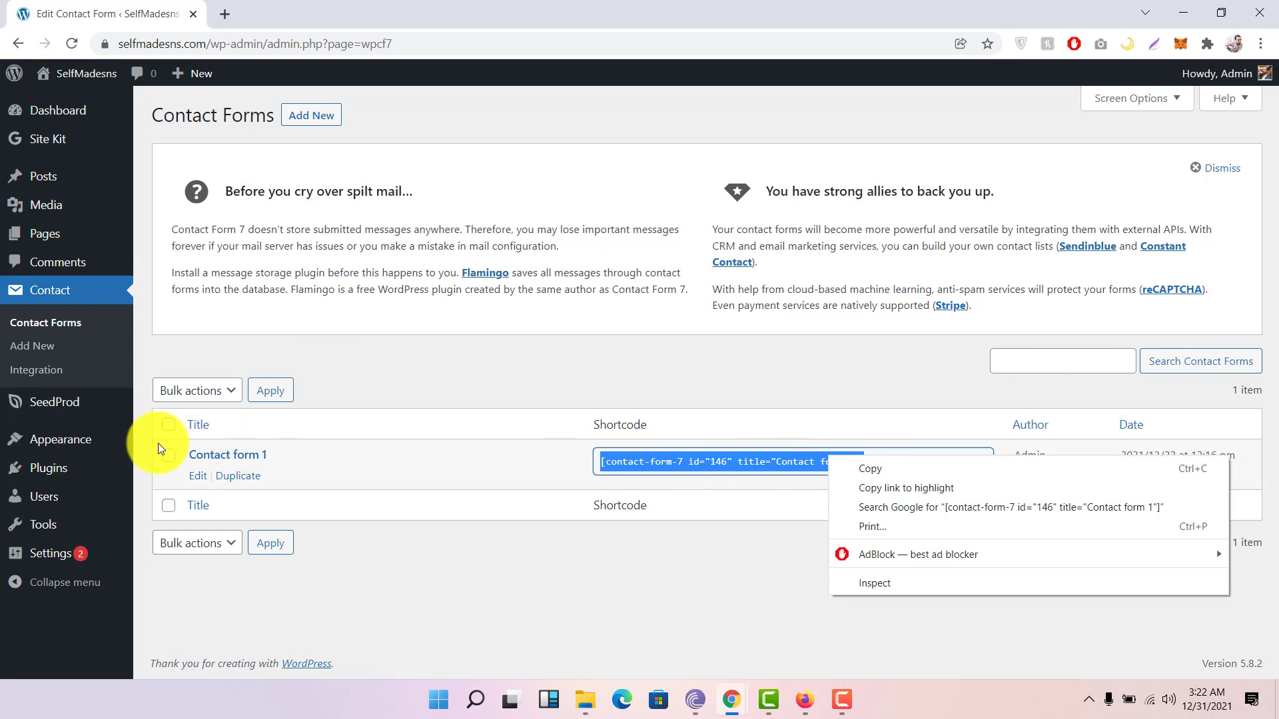
left_click(293, 116)
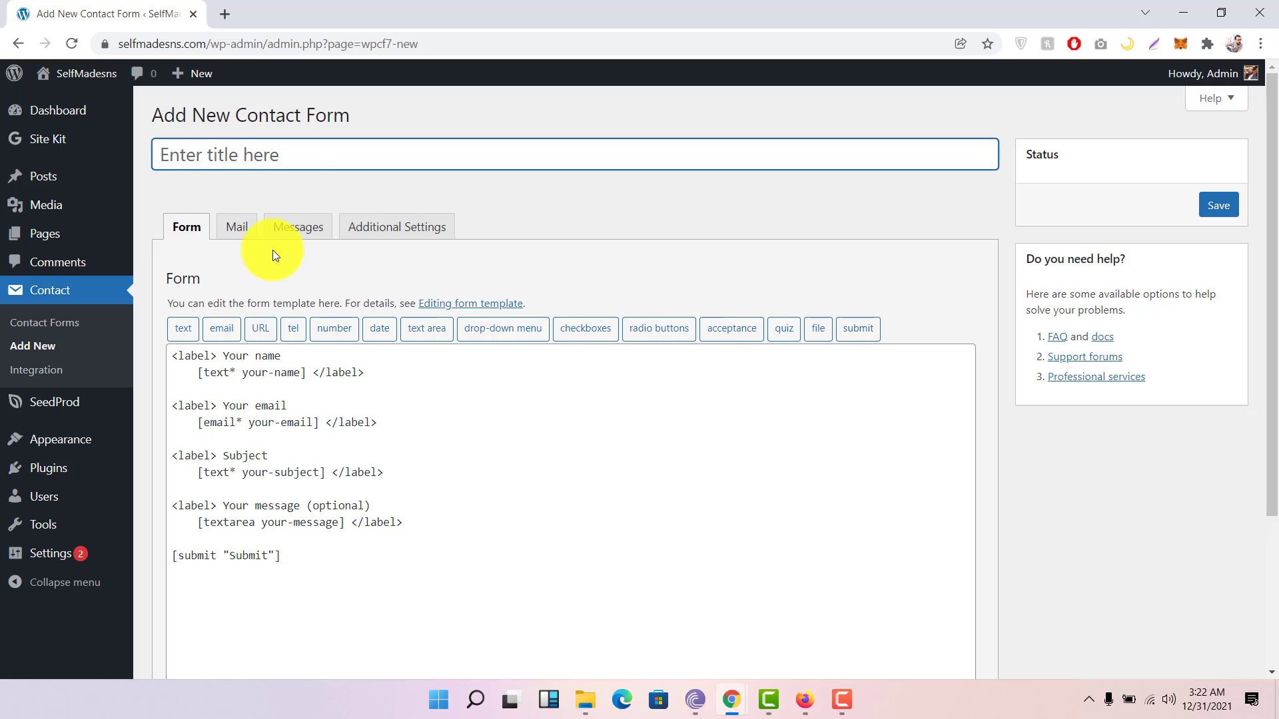
Step: Title the new contact form 'Your Question'
left_click(275, 159)
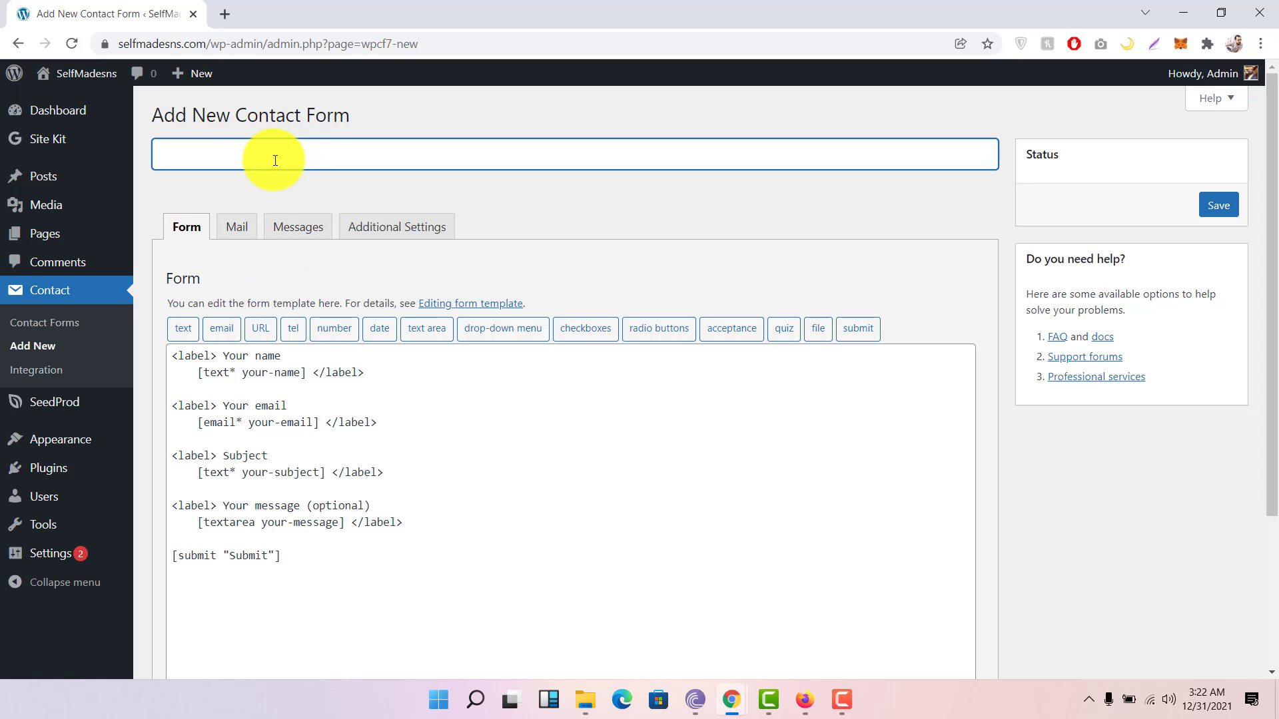
type("Your Question")
scroll(275, 160, "down", 1)
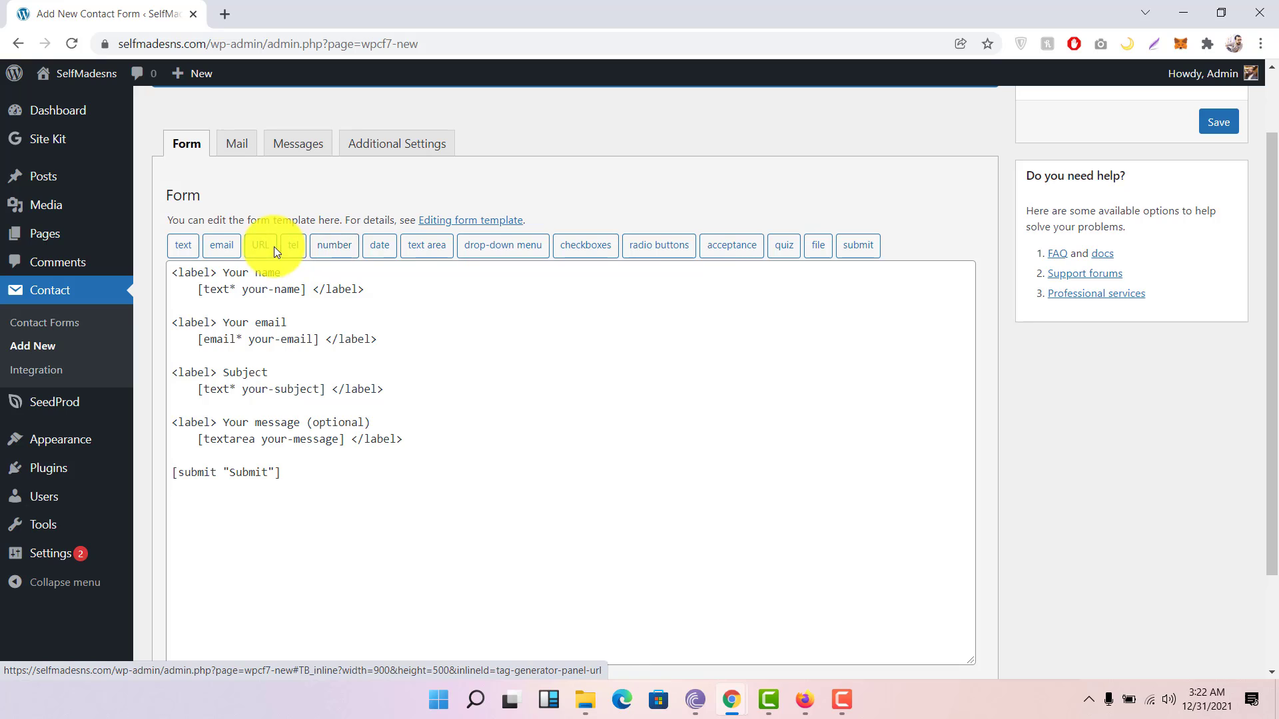
Step: Insert an email field tag after the message field, then delete it again
left_click(329, 465)
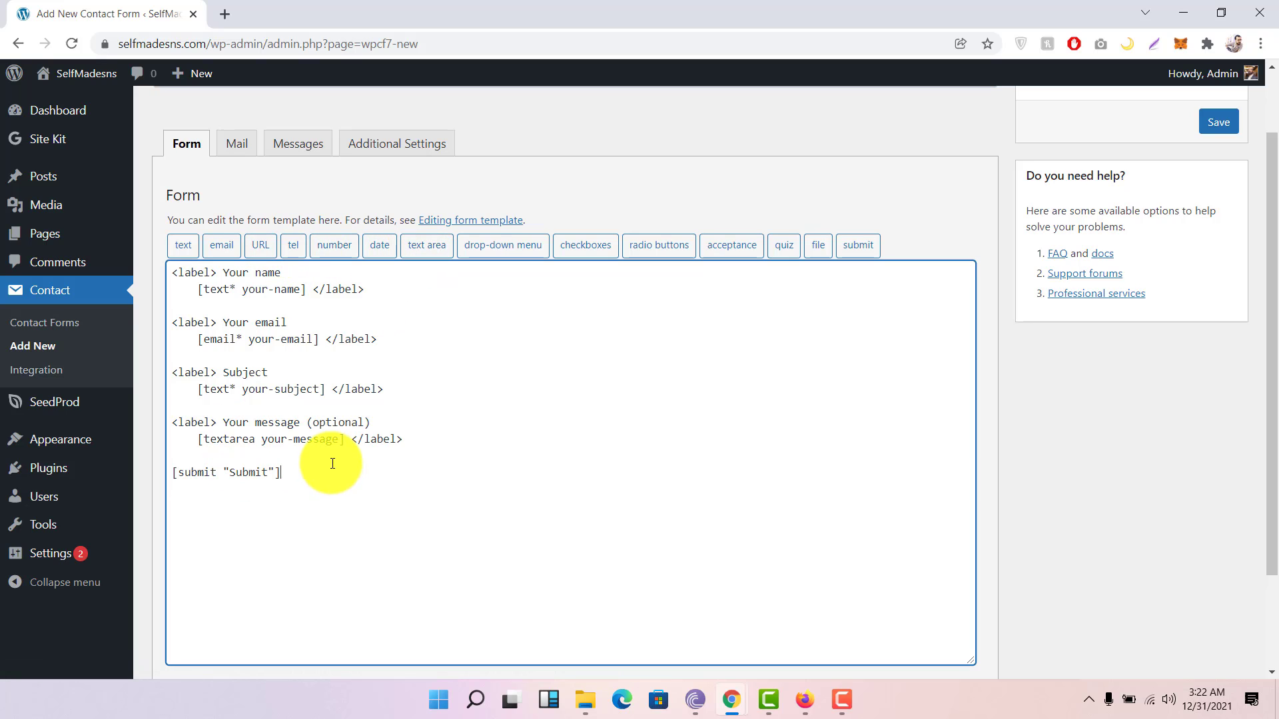
left_click(459, 442)
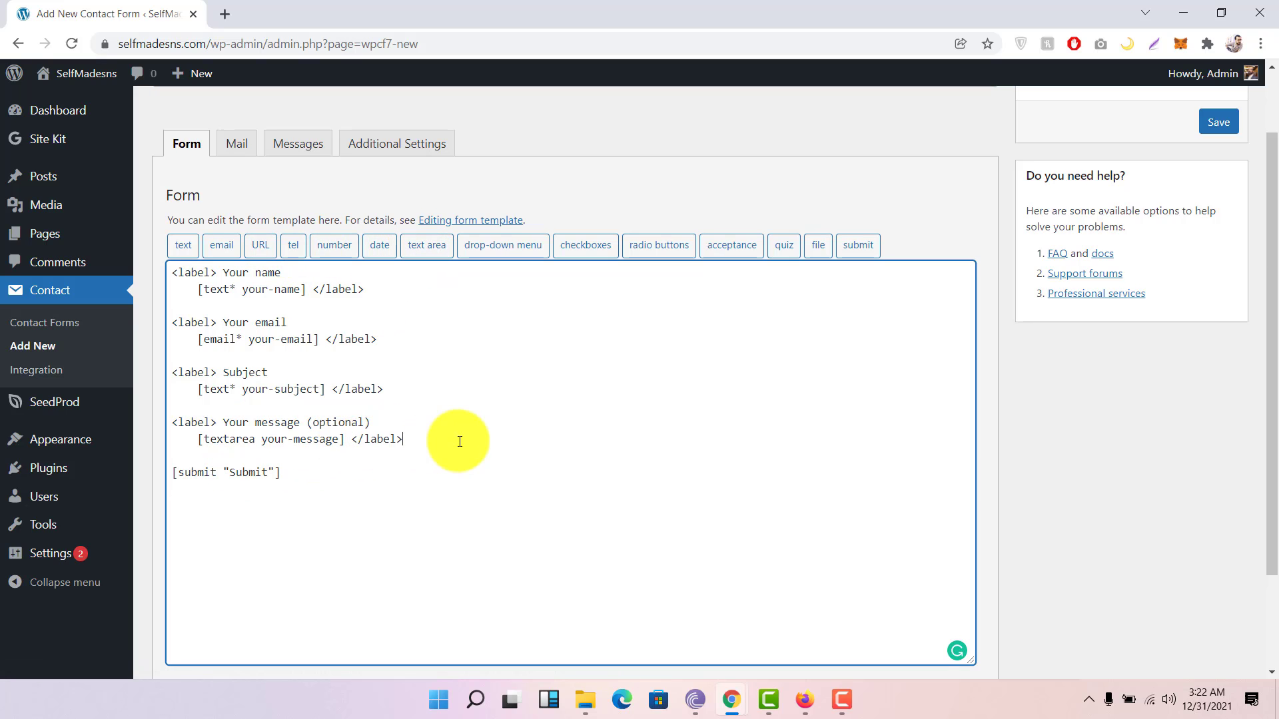
key("Return")
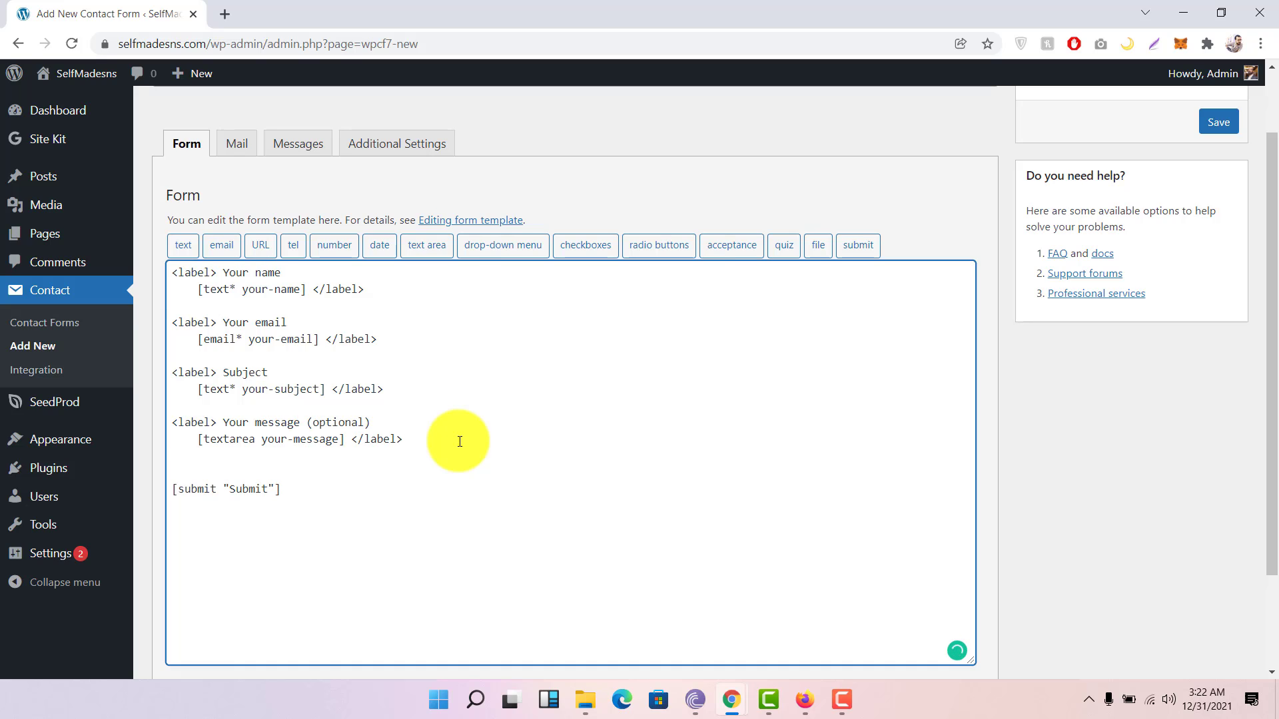
left_click(222, 249)
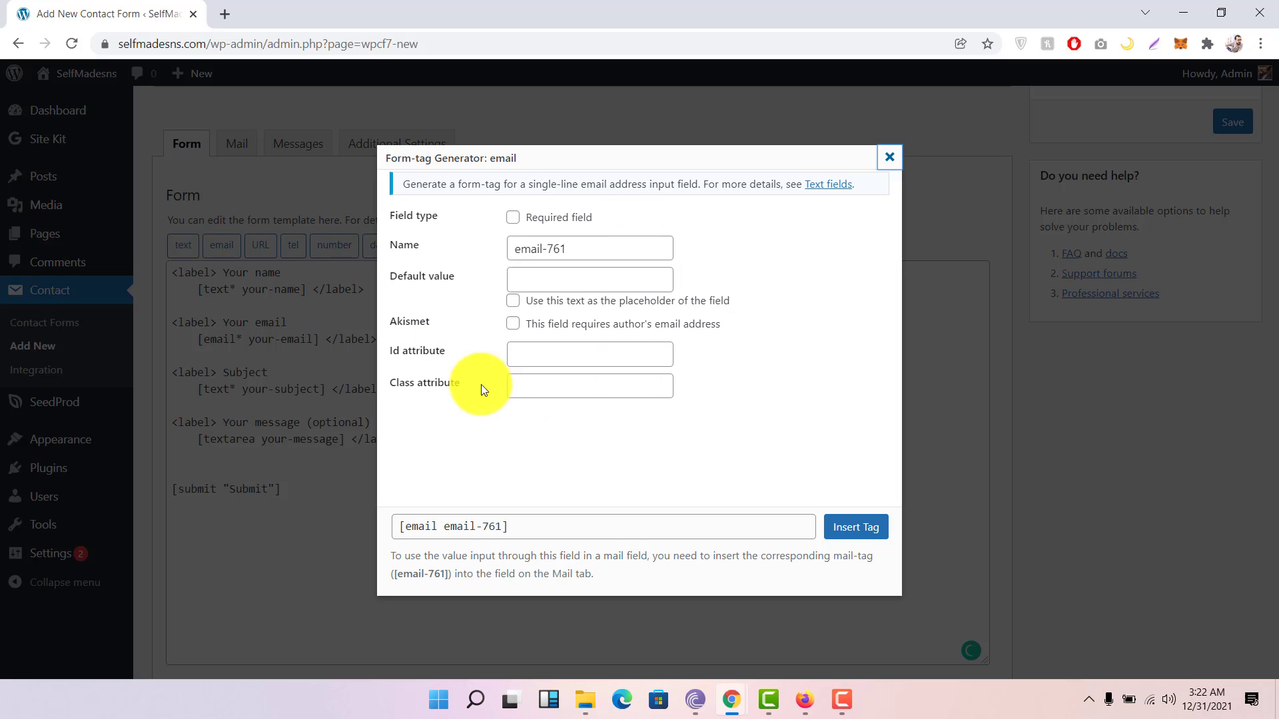
left_click(857, 528)
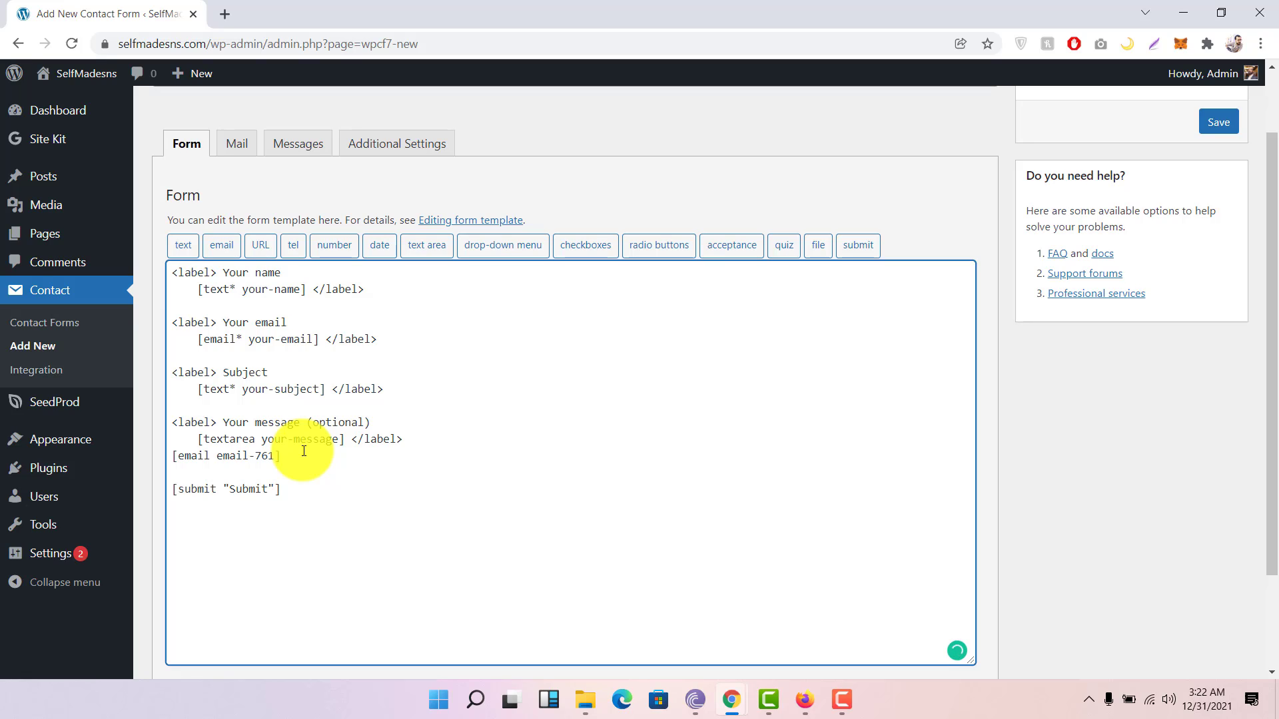
key("BackSpace")
key("BackSpace")
key("BackSpace")
key("BackSpace")
key("BackSpace")
key("BackSpace")
key("BackSpace")
key("BackSpace")
key("BackSpace")
key("BackSpace")
key("BackSpace")
key("BackSpace")
key("BackSpace")
key("BackSpace")
key("BackSpace")
key("BackSpace")
key("BackSpace")
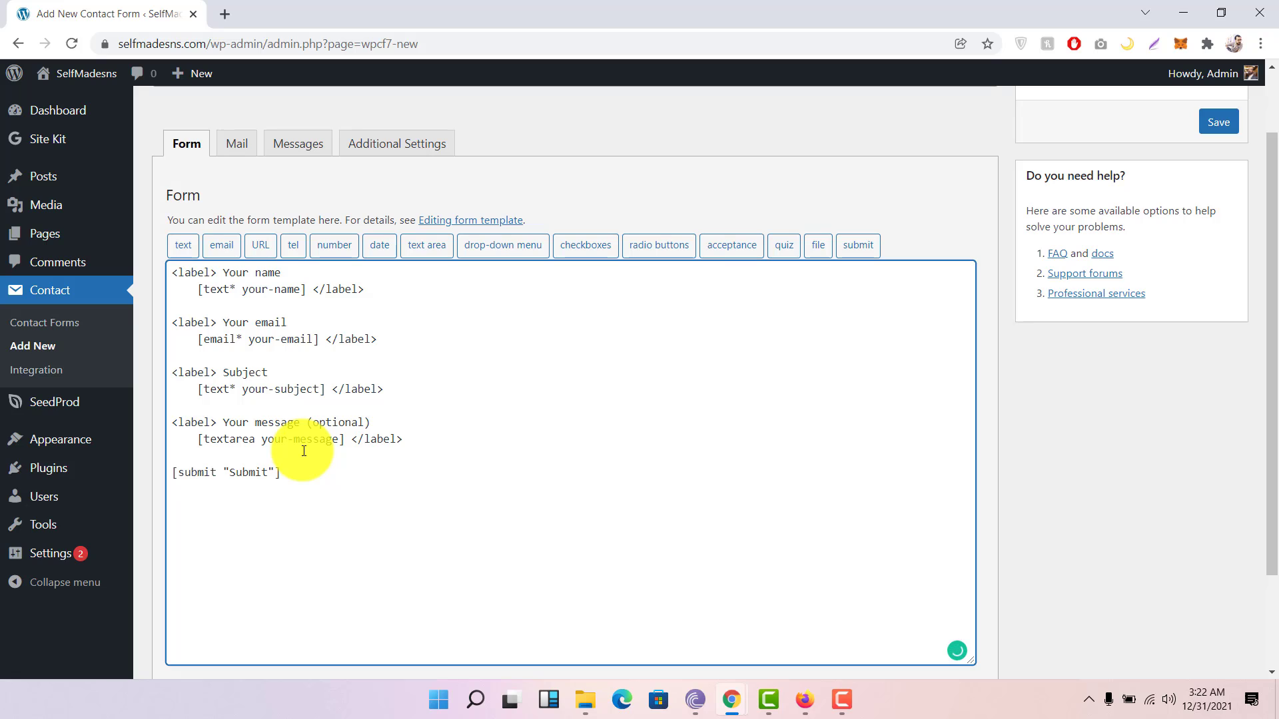
left_click(57, 322)
Step: Confirm leaving the unsaved contact form in the Leave site? dialog
left_click(721, 138)
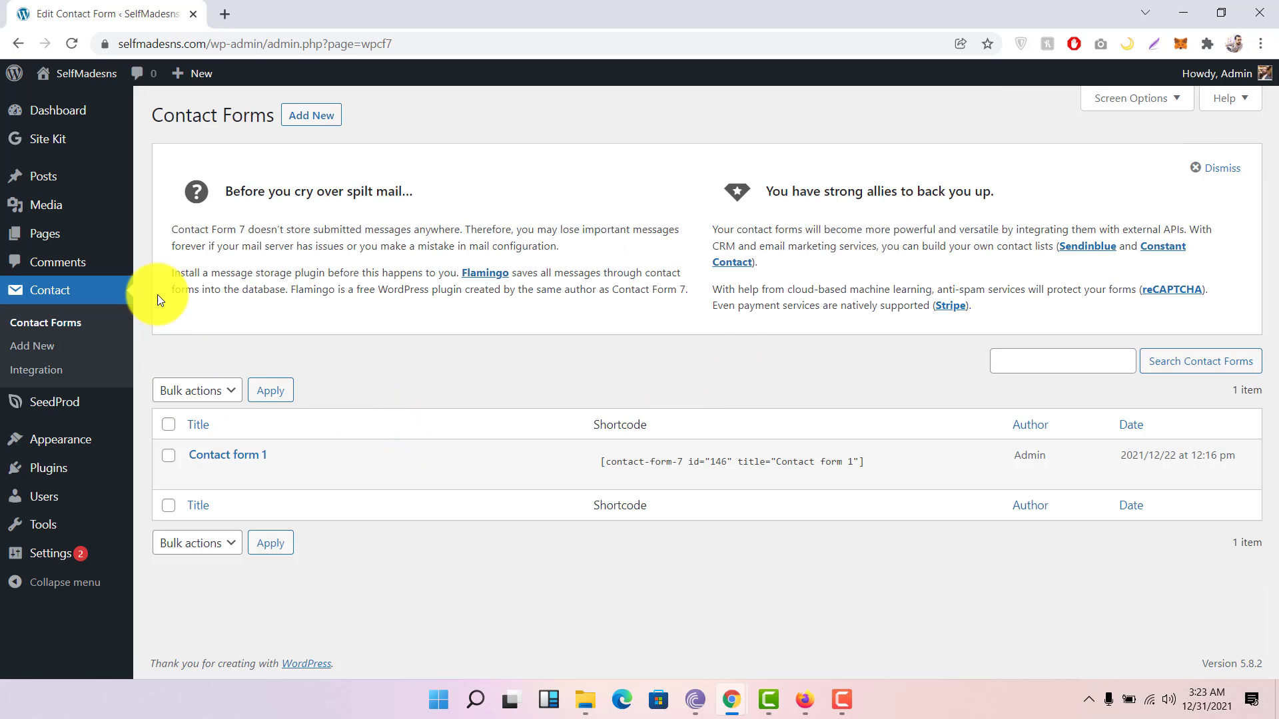
mouse_move(99, 488)
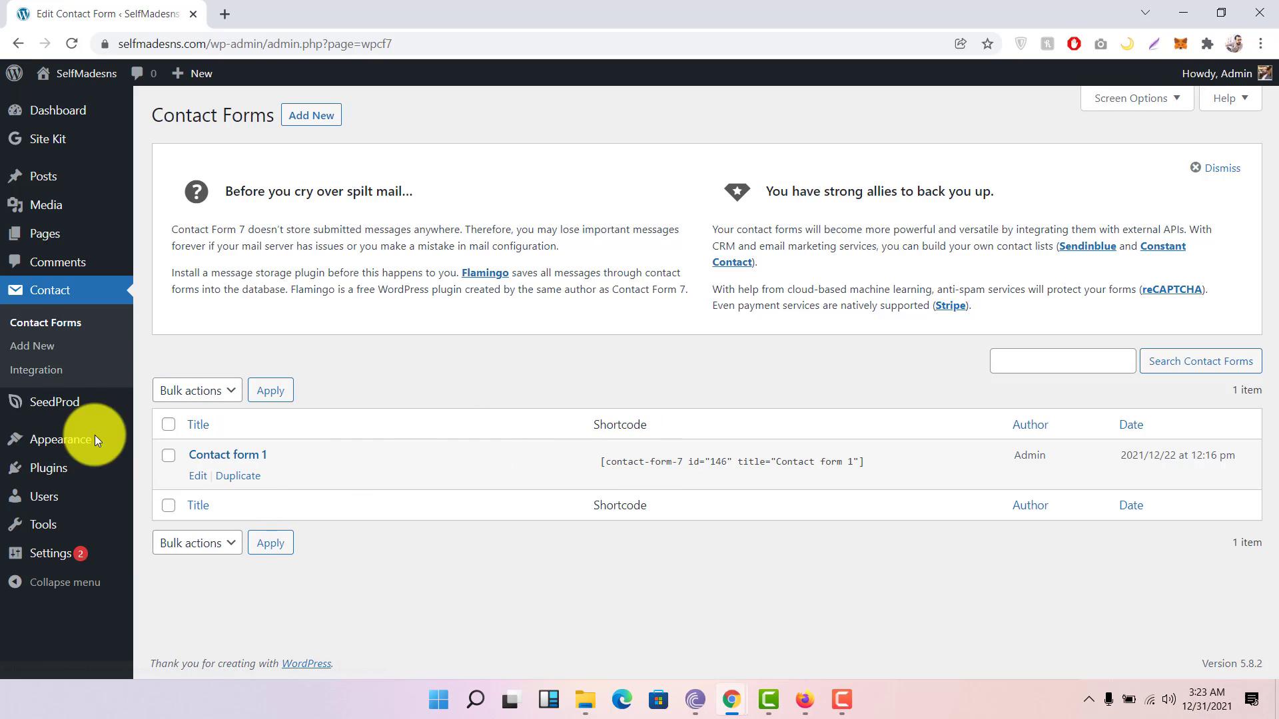
mouse_move(64, 409)
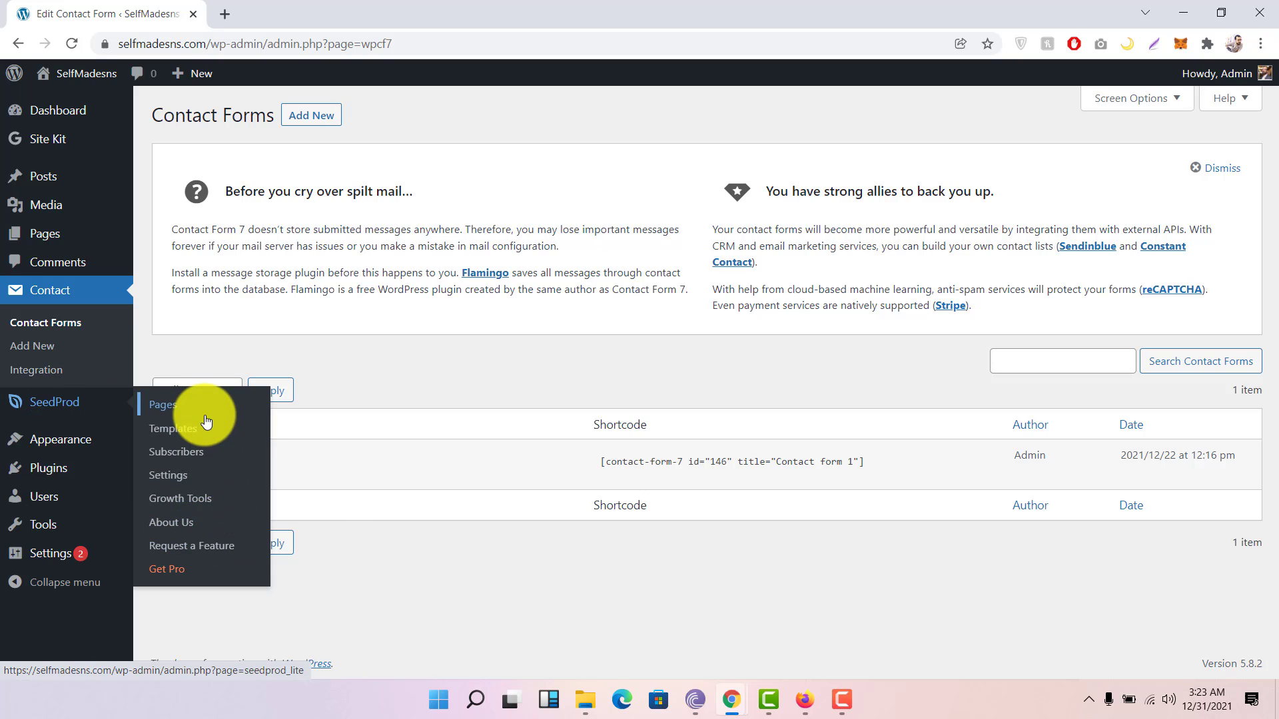
mouse_move(81, 444)
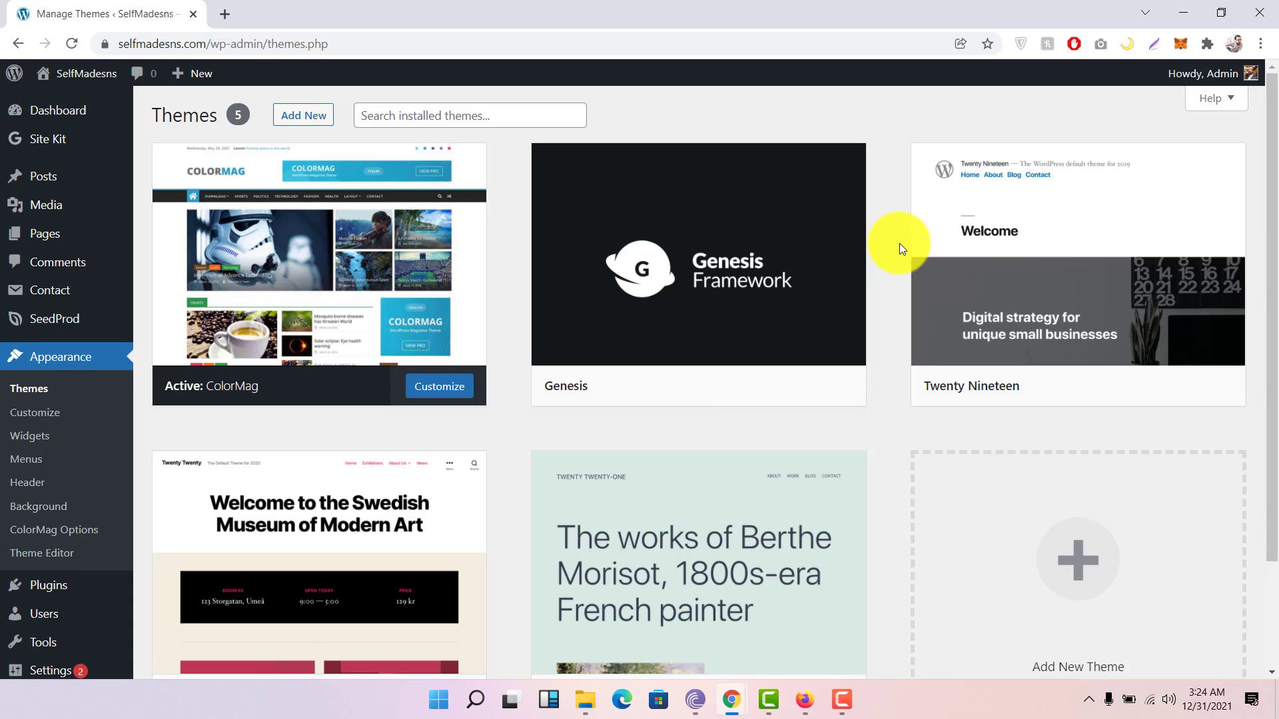
Step: Scroll through the five installed themes, with ColorMag shown as active
scroll(899, 248, "down", 2)
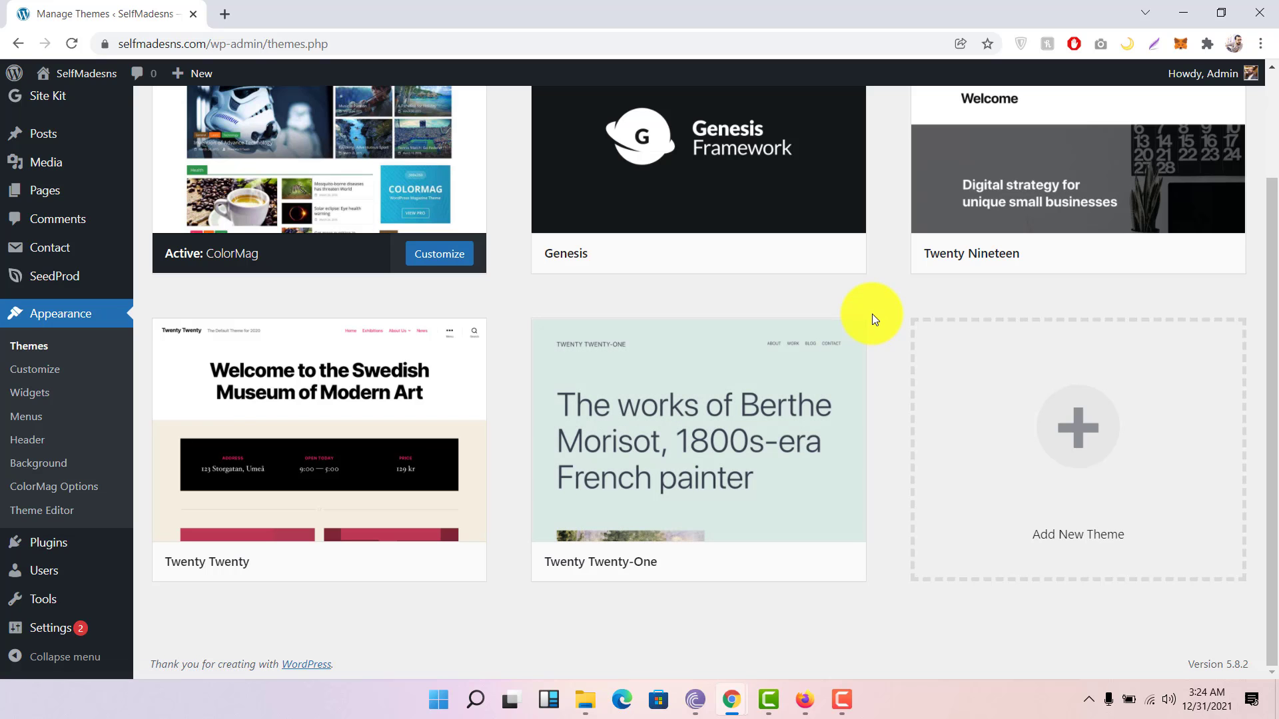
scroll(697, 291, "up", 2)
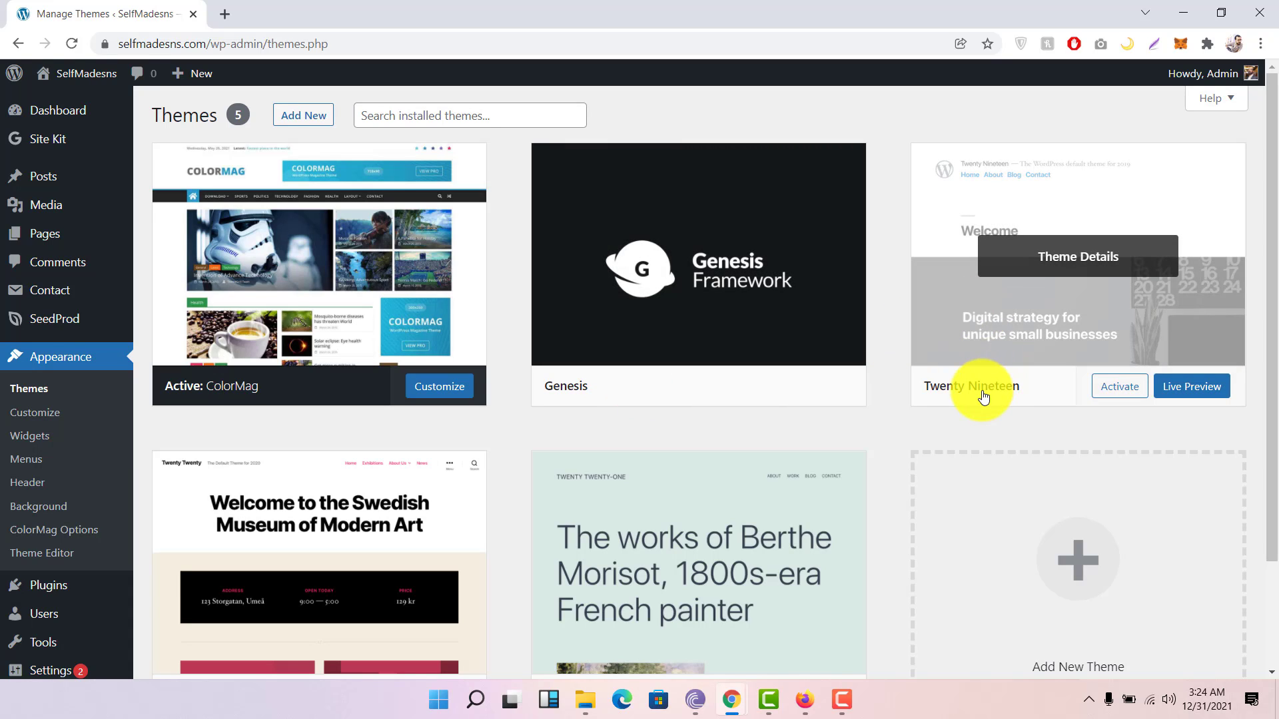
scroll(400, 486, "down", 2)
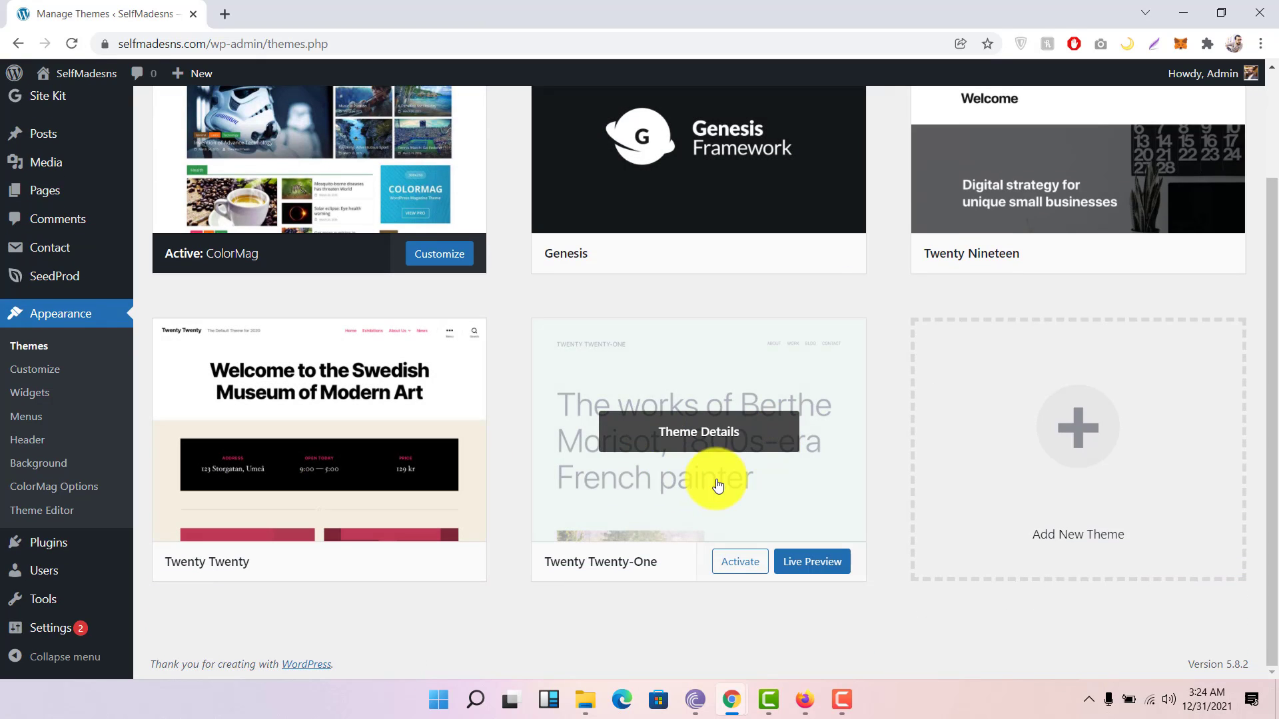
Step: Browse the Popular themes gallery in Add Themes, then go back to the installed themes
left_click(1053, 417)
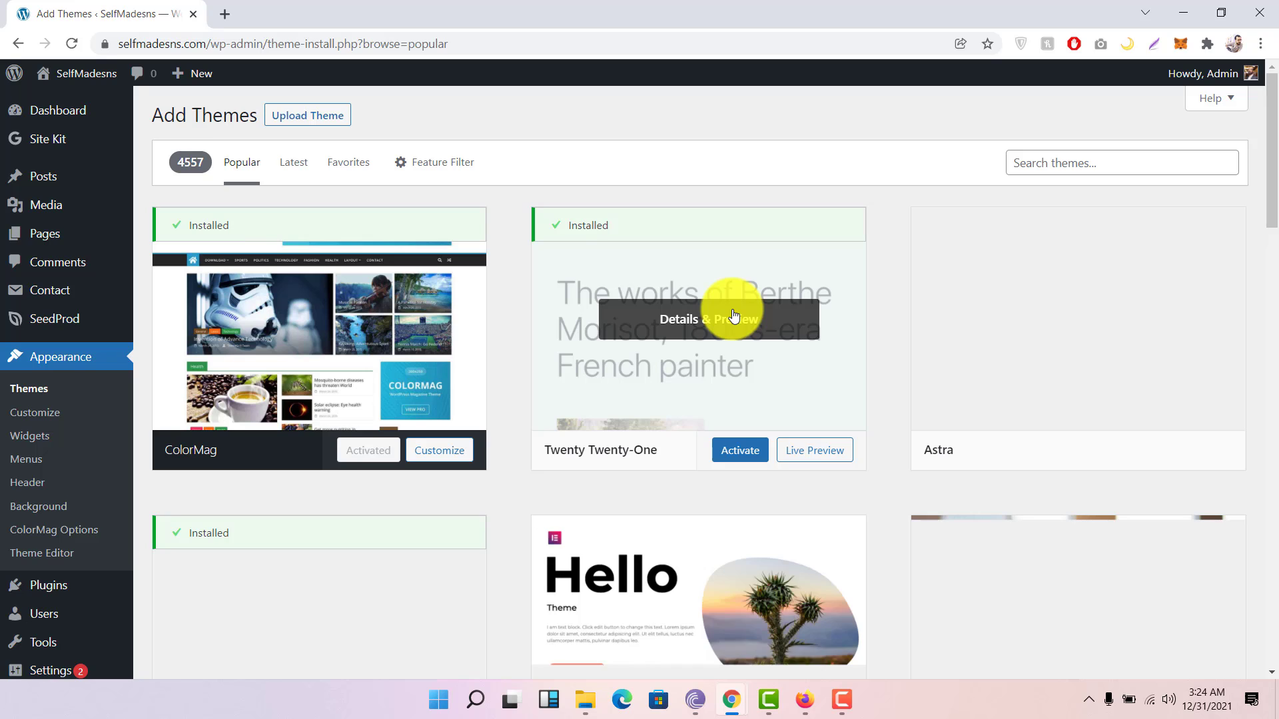
scroll(733, 315, "down", 2)
scroll(734, 315, "down", 3)
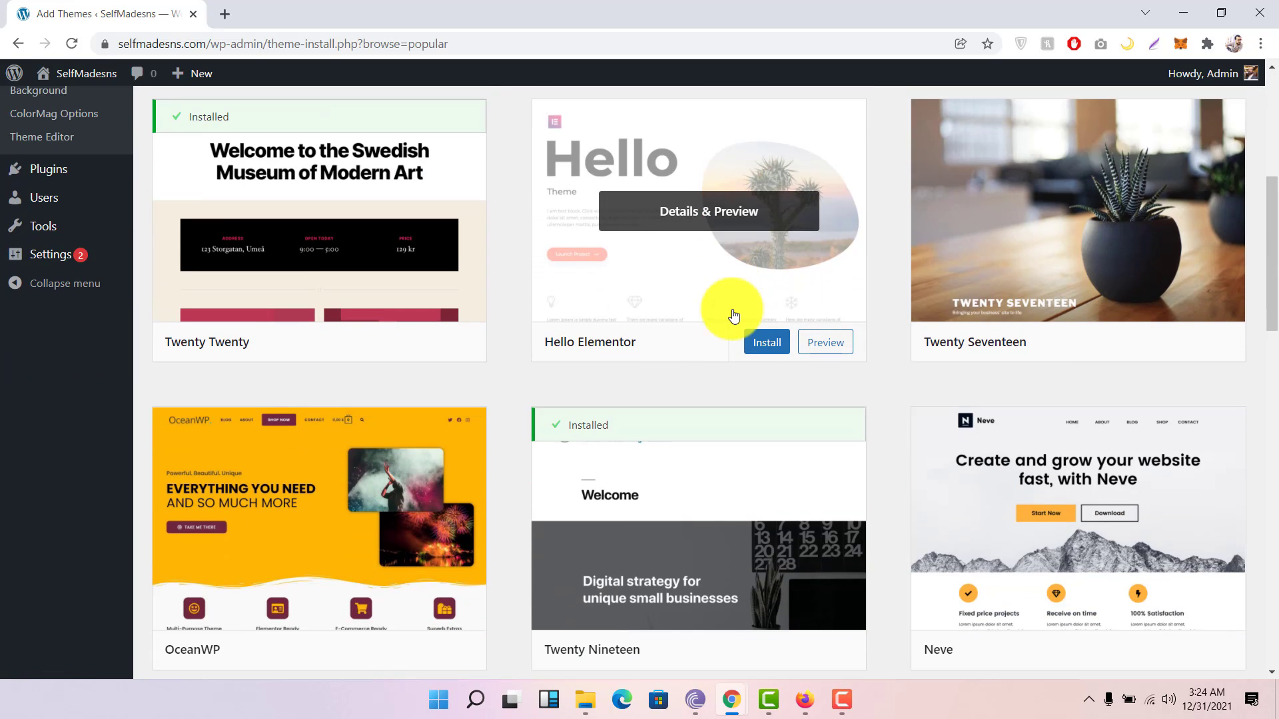
scroll(733, 316, "down", 4)
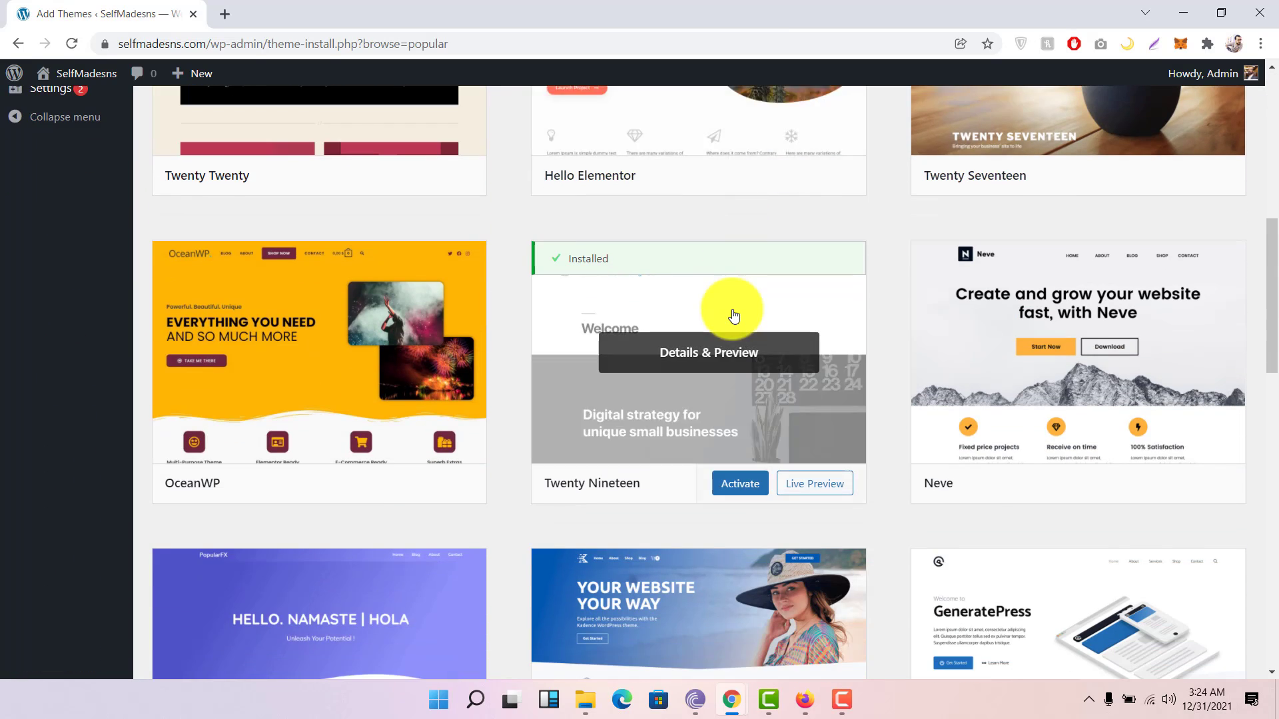
scroll(733, 315, "down", 3)
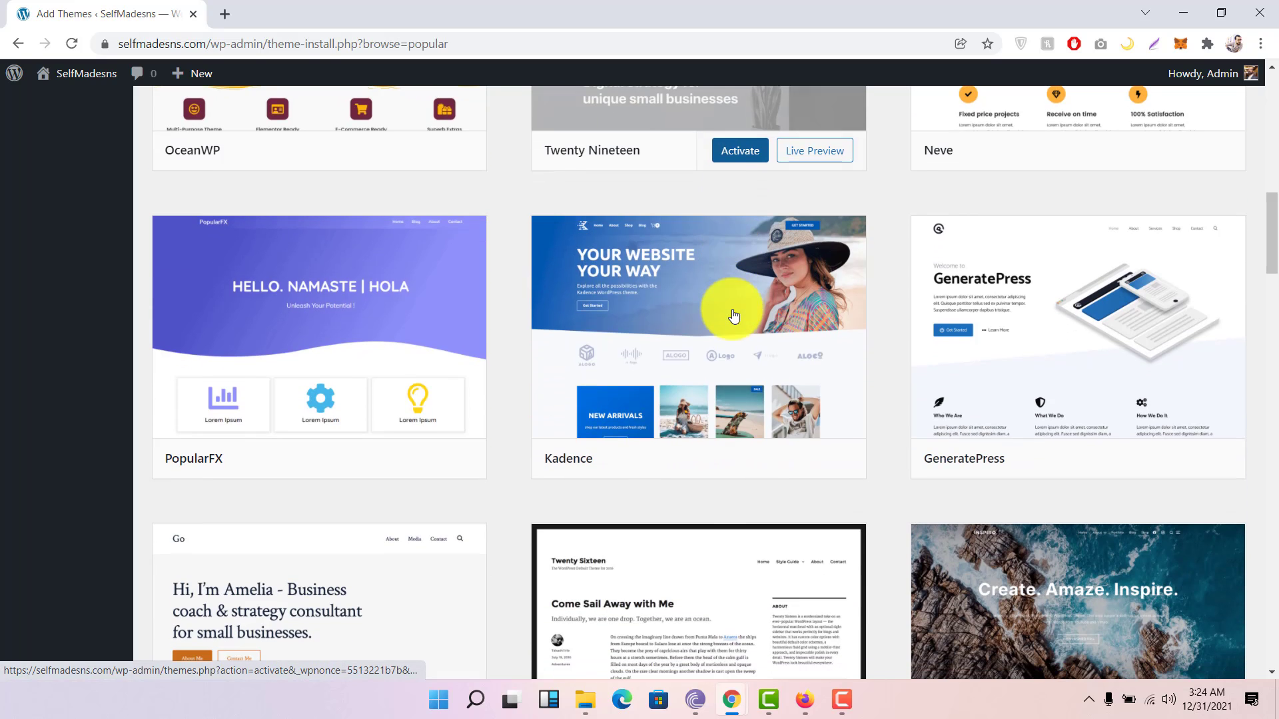
scroll(733, 315, "down", 1)
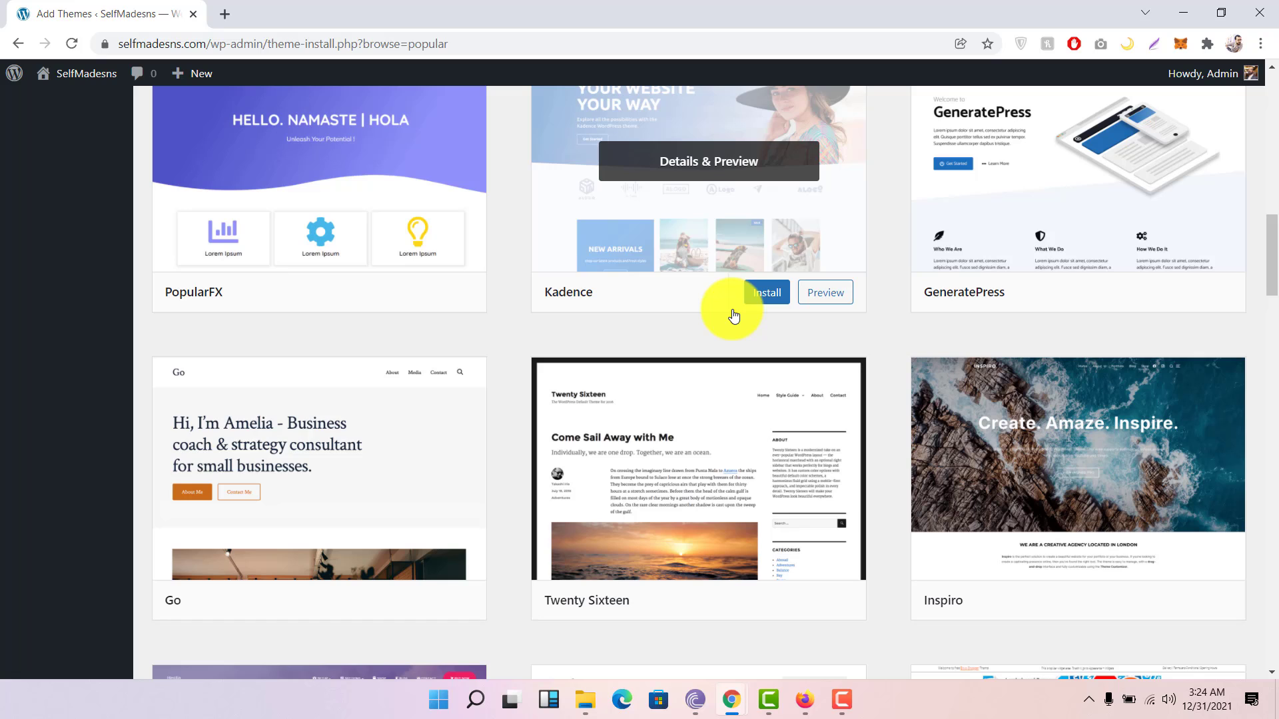
scroll(733, 316, "down", 2)
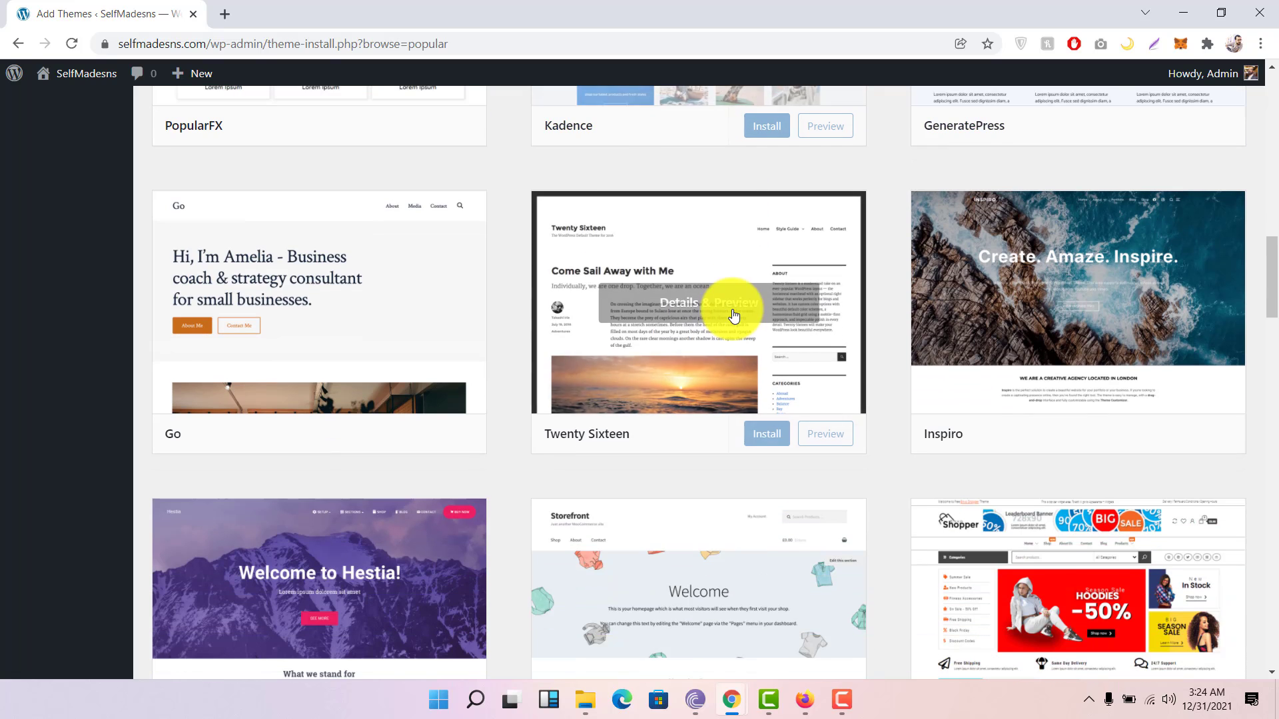
scroll(733, 315, "up", 6)
scroll(734, 316, "up", 9)
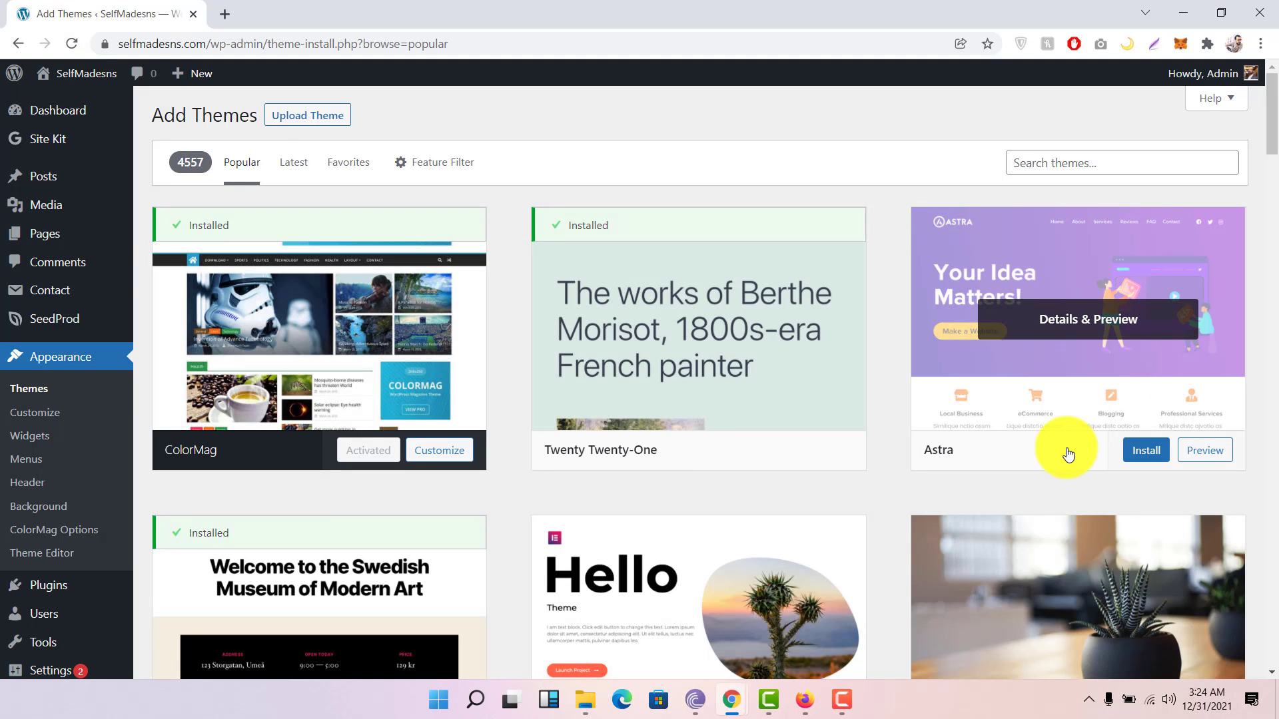
scroll(1033, 400, "down", 1)
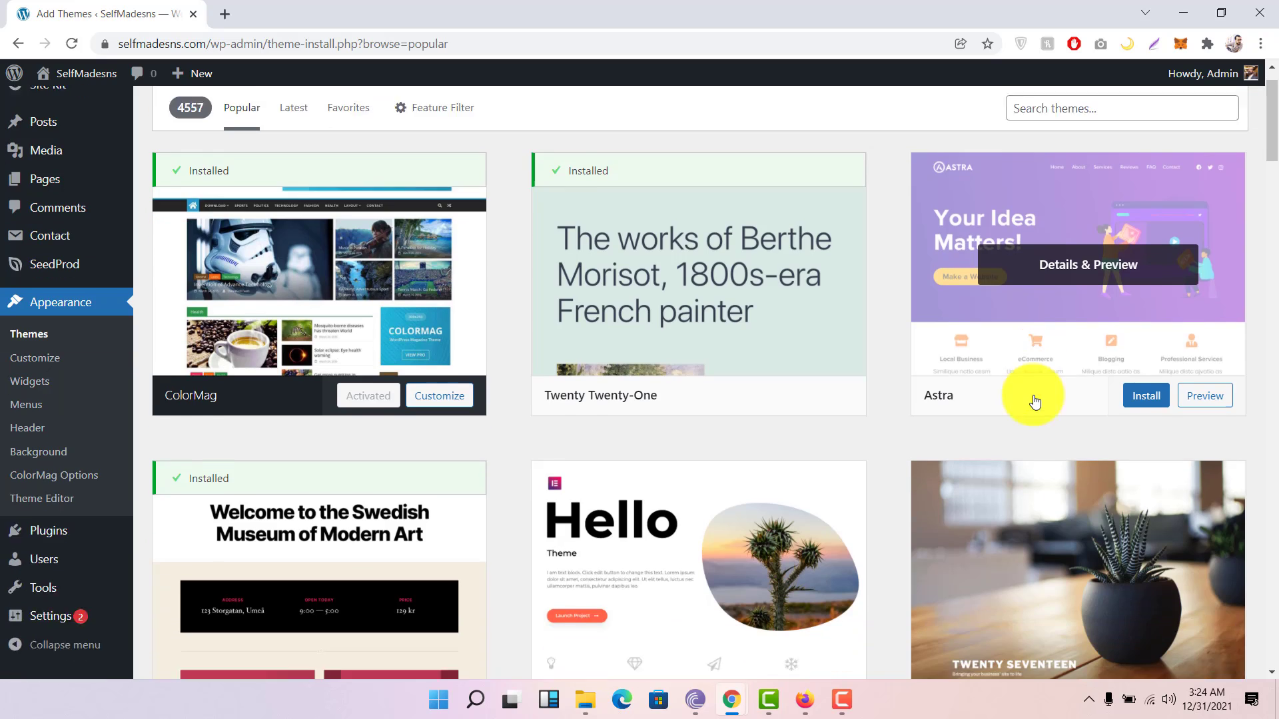
scroll(871, 366, "up", 2)
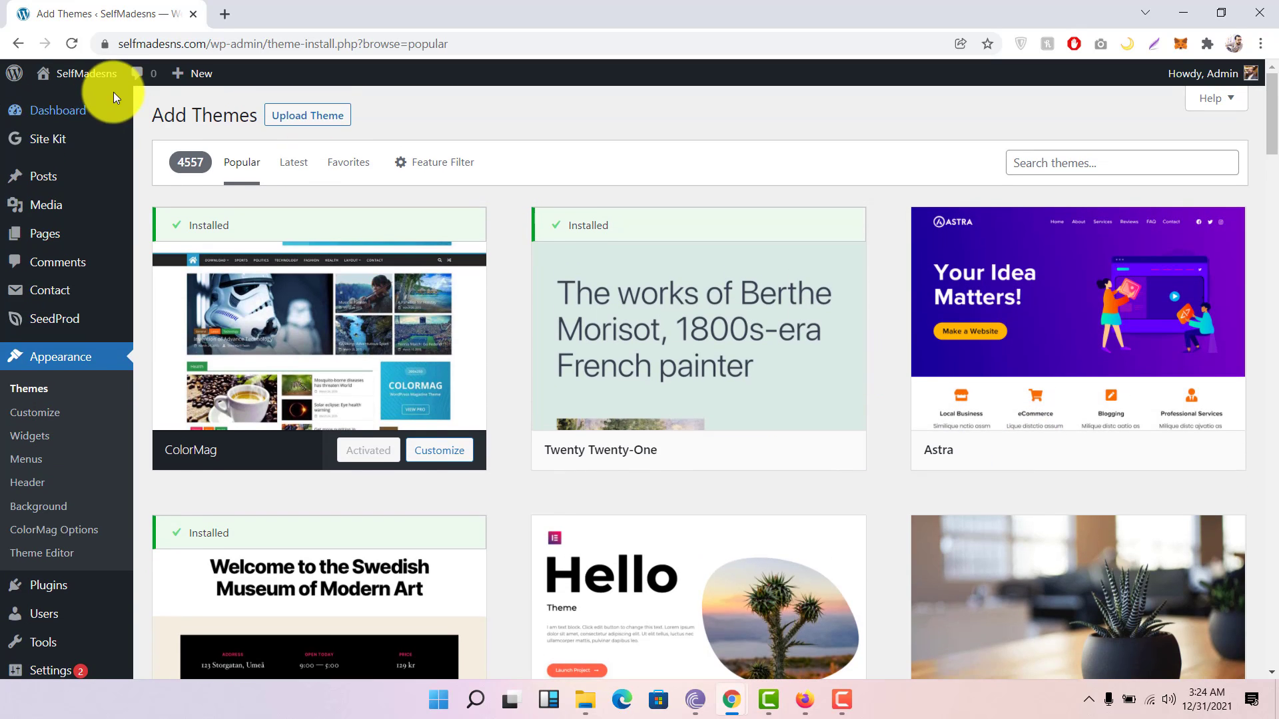
left_click(18, 43)
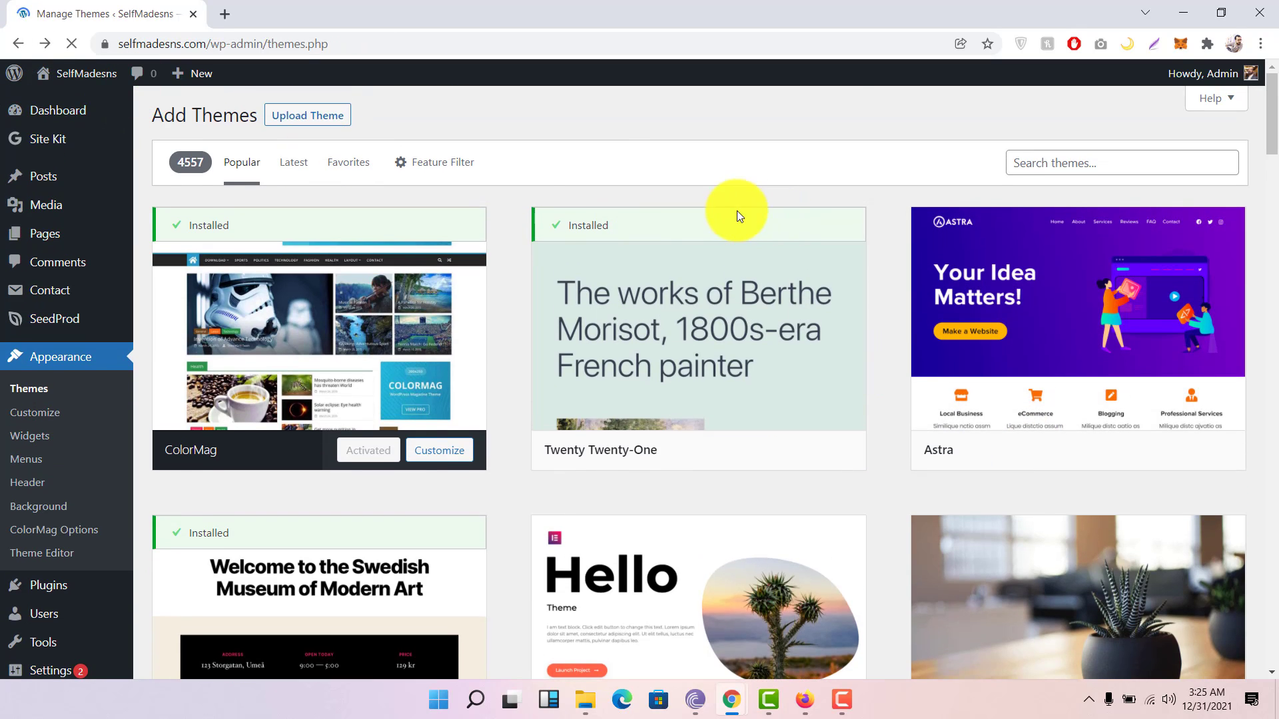
Step: Open Site Identity from the site title and review its logo, title and tagline settings
scroll(490, 268, "up", 2)
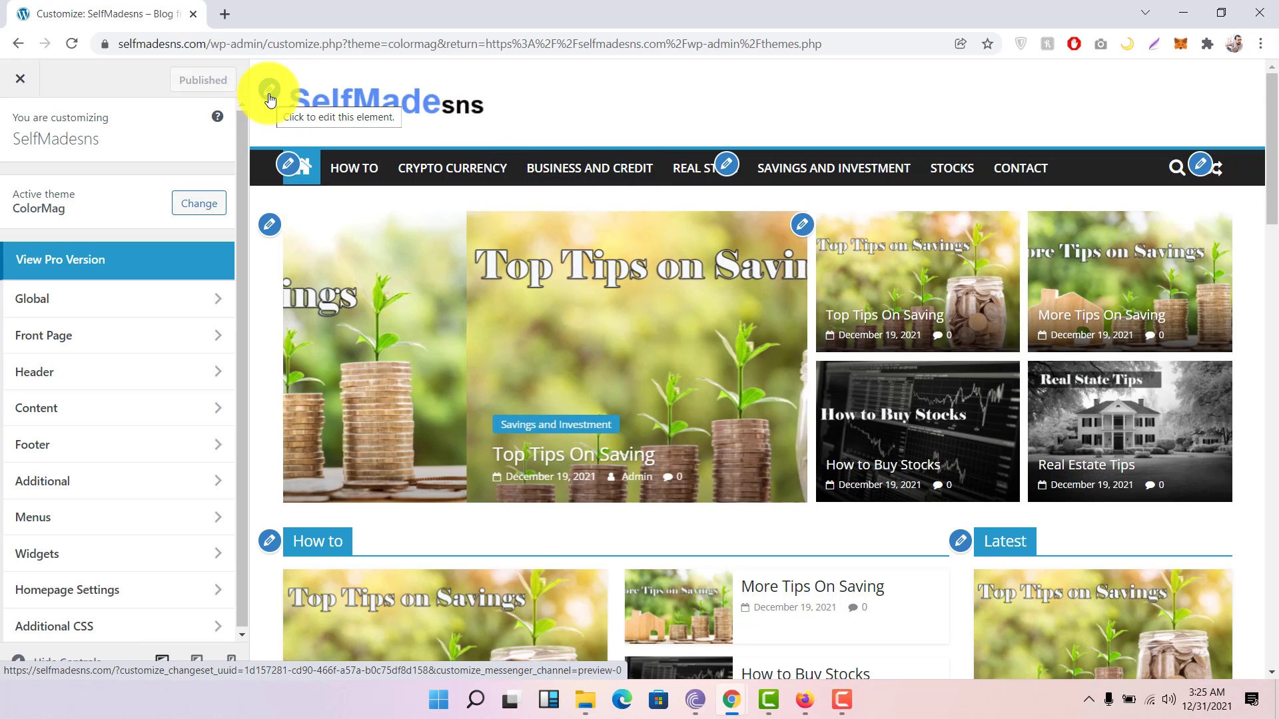
left_click(270, 99)
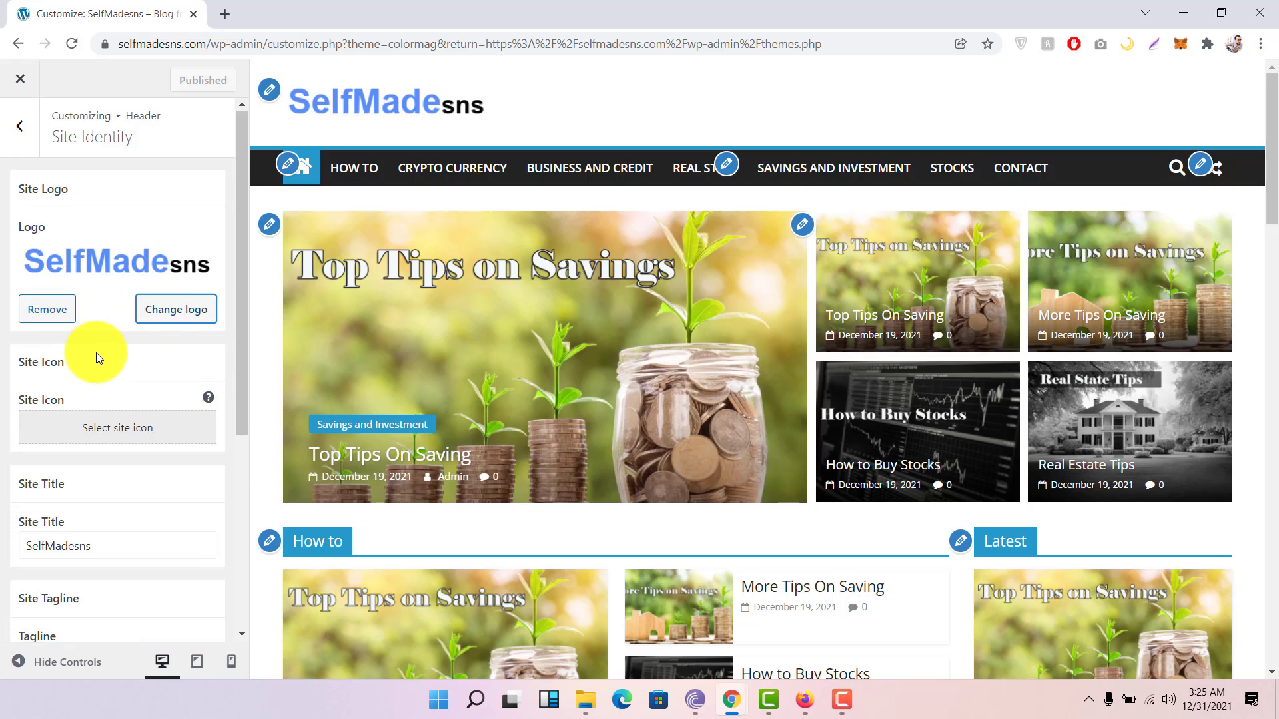
scroll(96, 353, "down", 1)
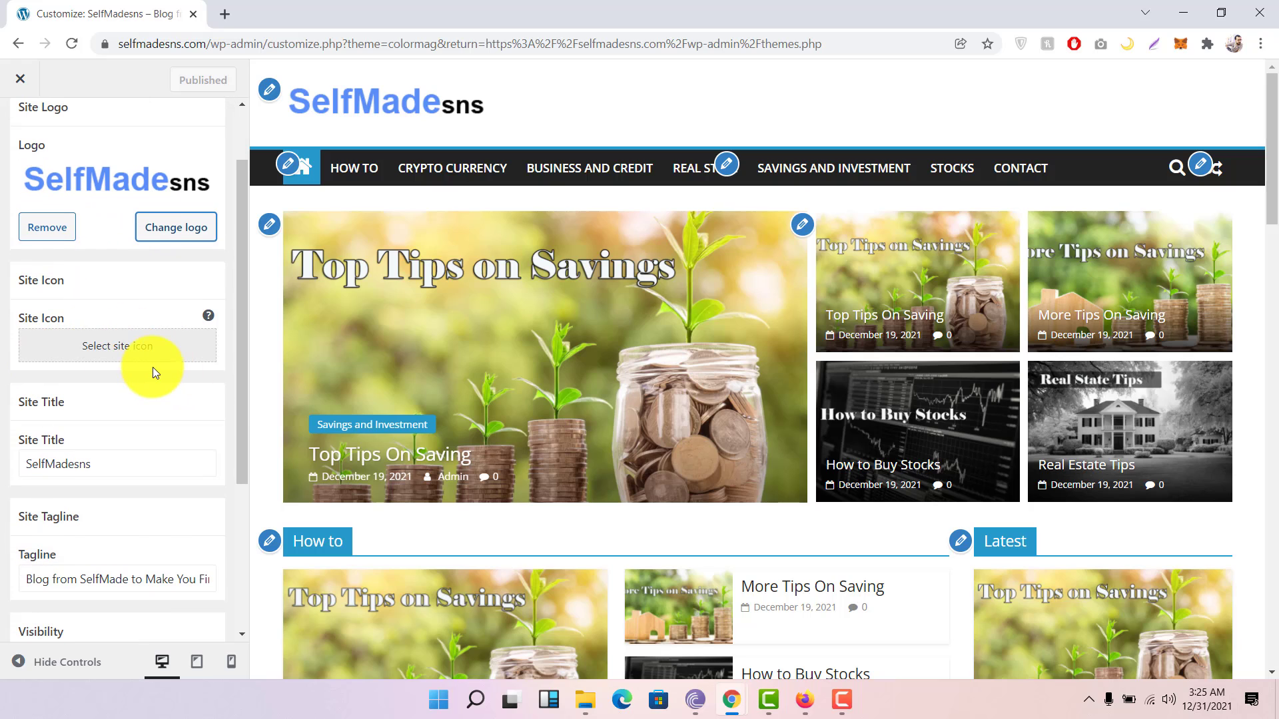
scroll(153, 366, "down", 1)
scroll(153, 367, "down", 1)
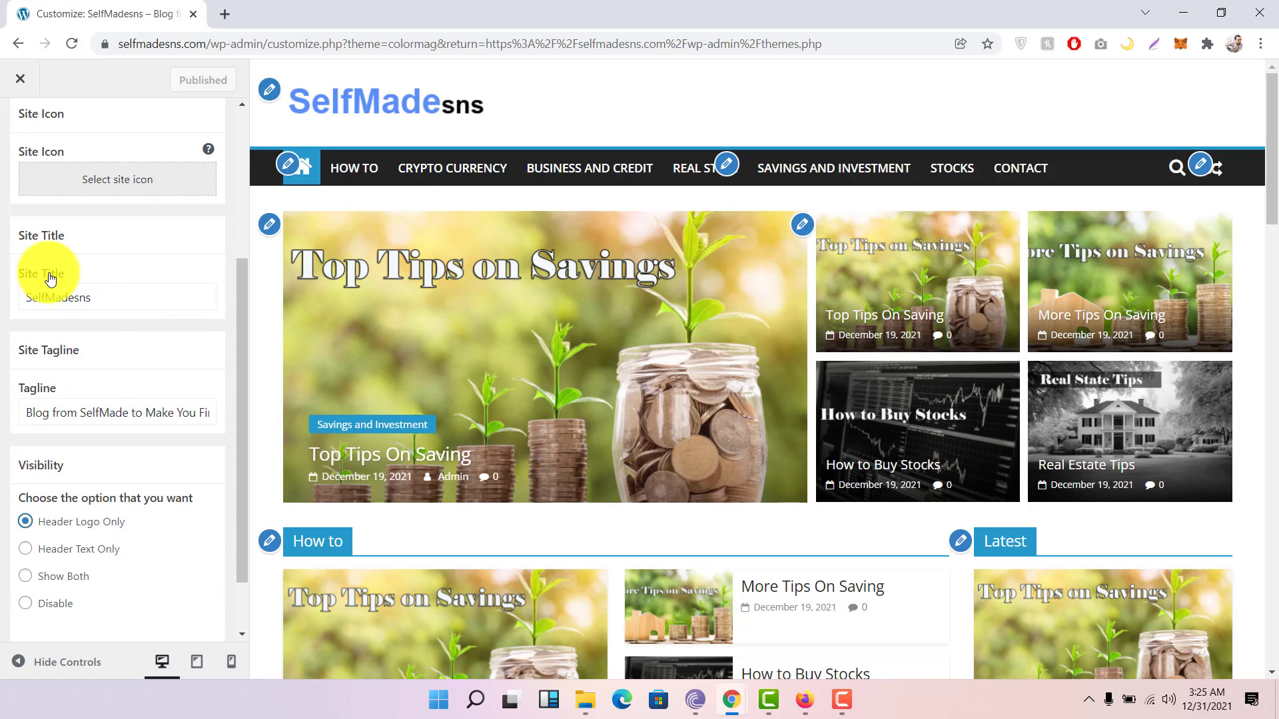
scroll(104, 306, "down", 1)
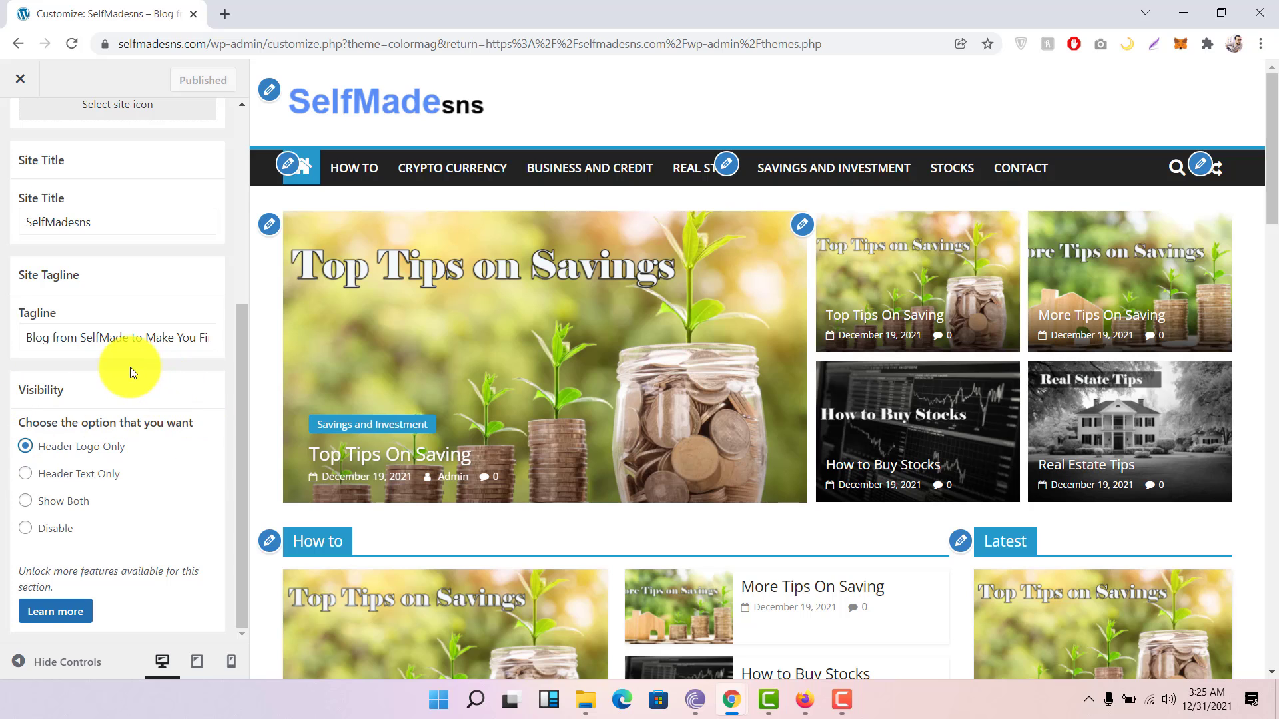
scroll(130, 366, "up", 4)
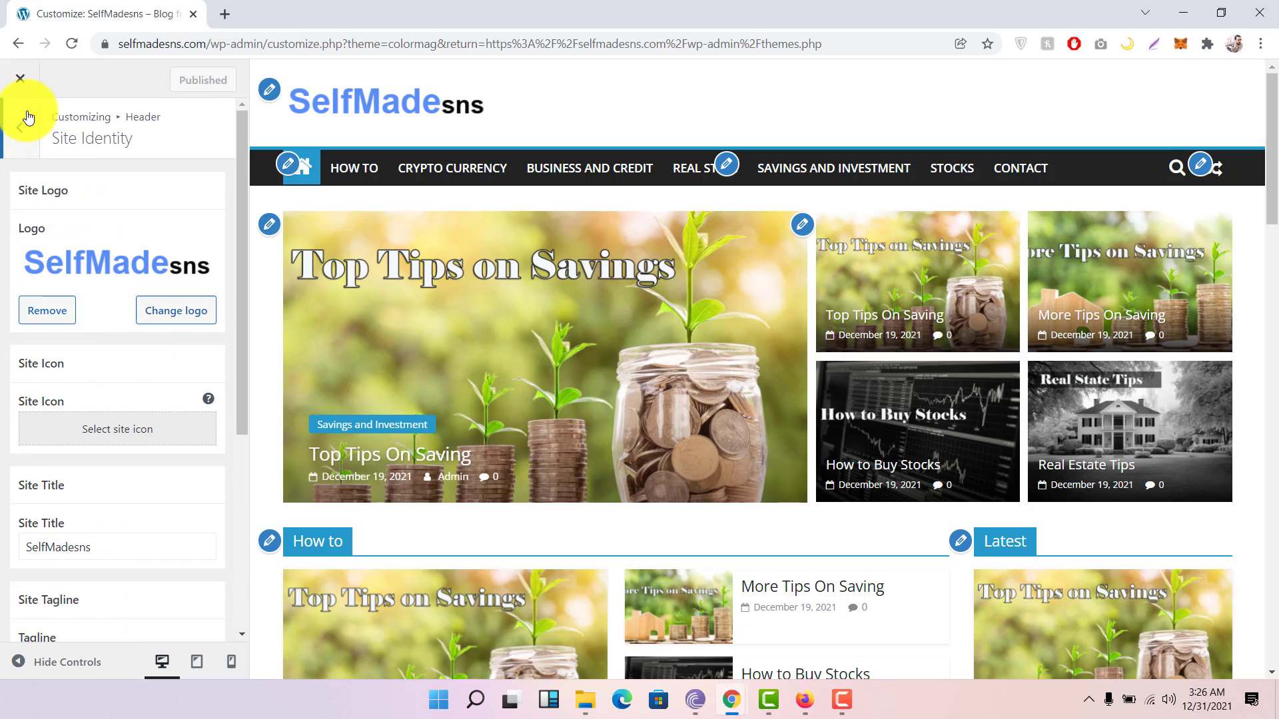
left_click(23, 124)
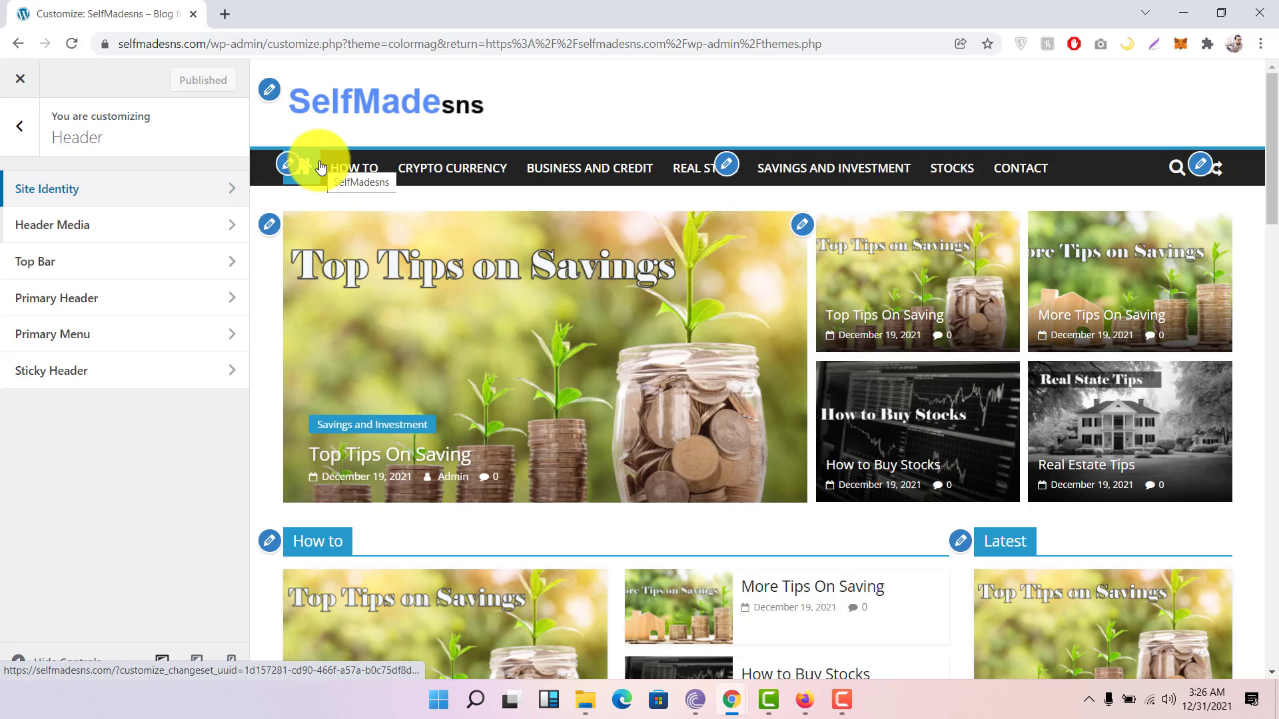
Step: Open Primary Menu settings and toggle Show Home Icon and Search Icon off, then back on
left_click(20, 124)
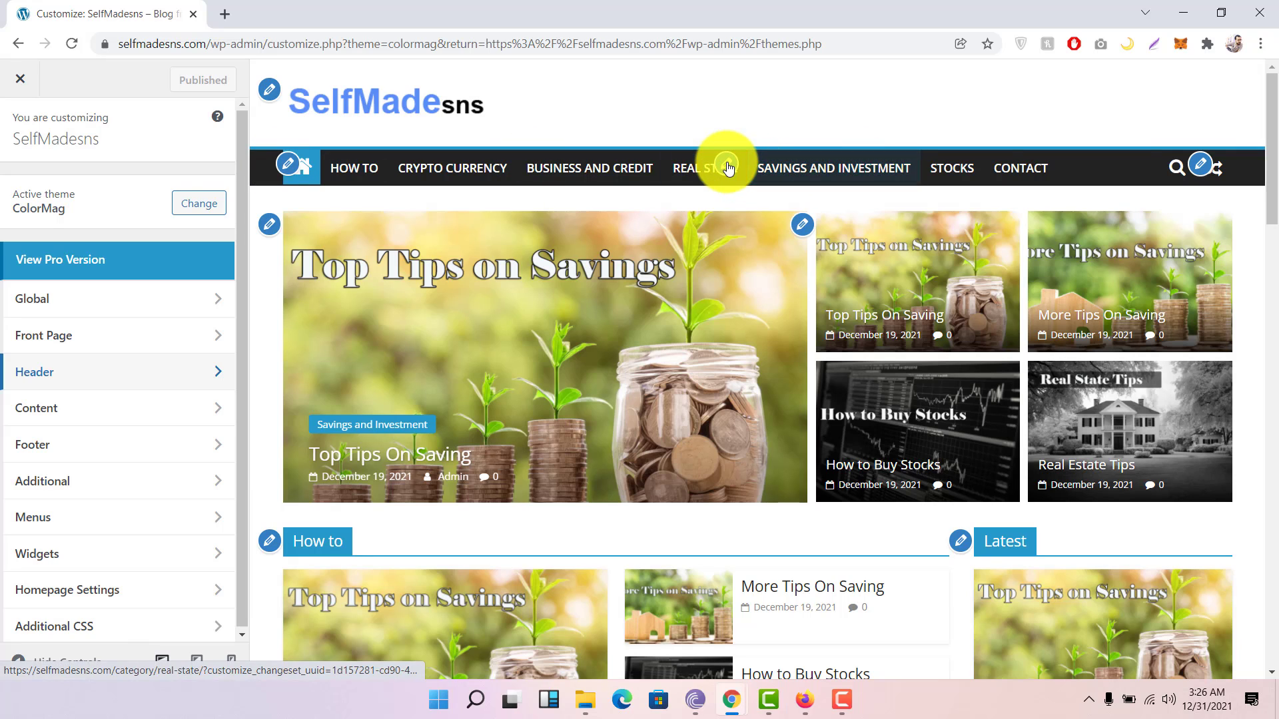
left_click(286, 164)
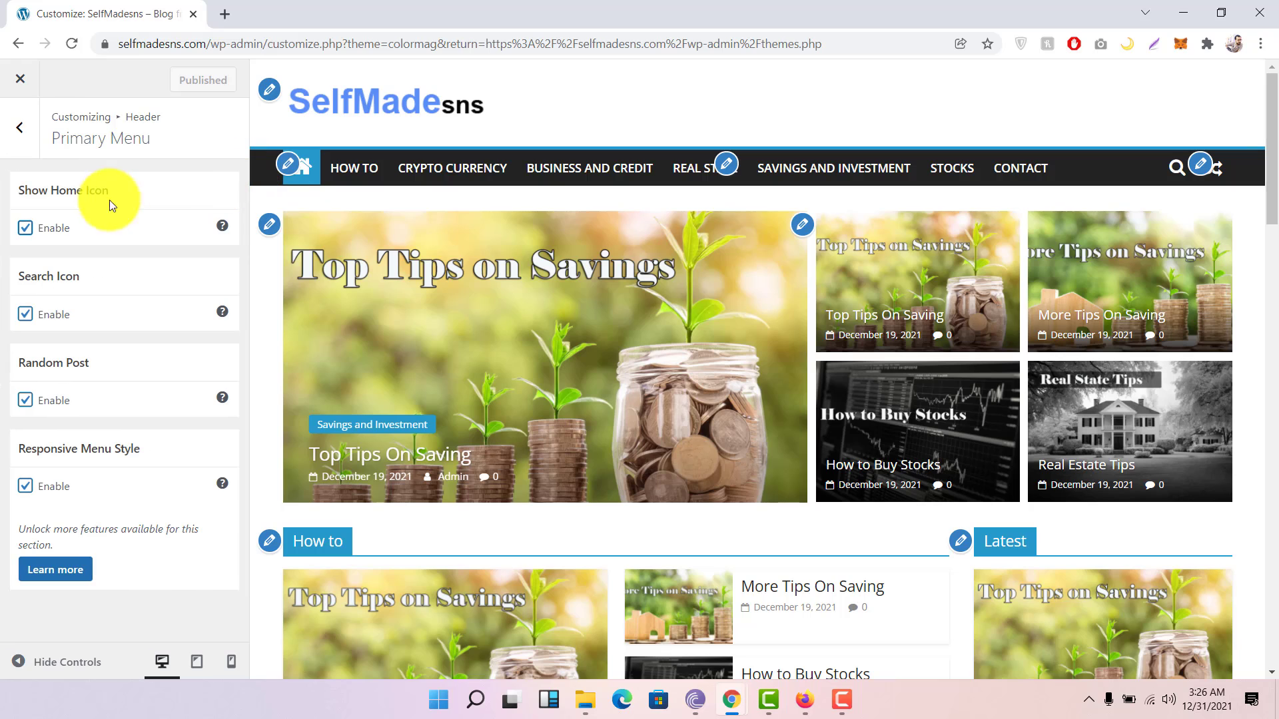
left_click(25, 229)
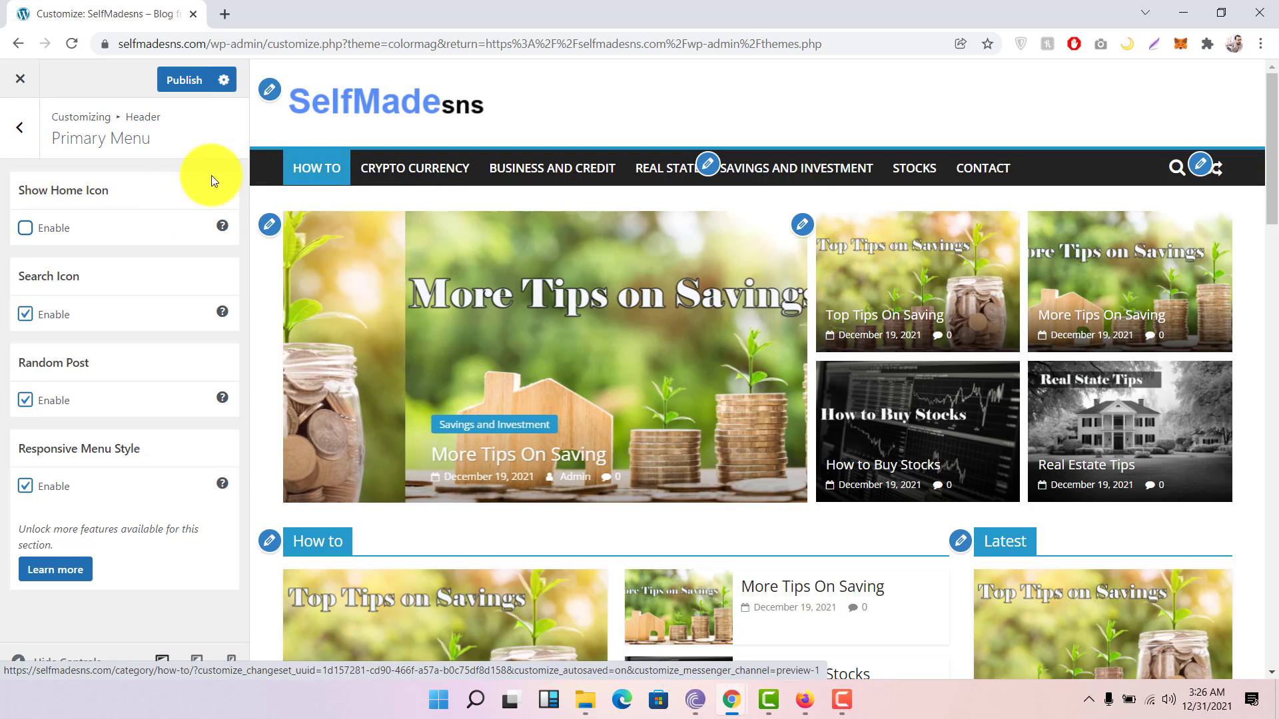
left_click(25, 230)
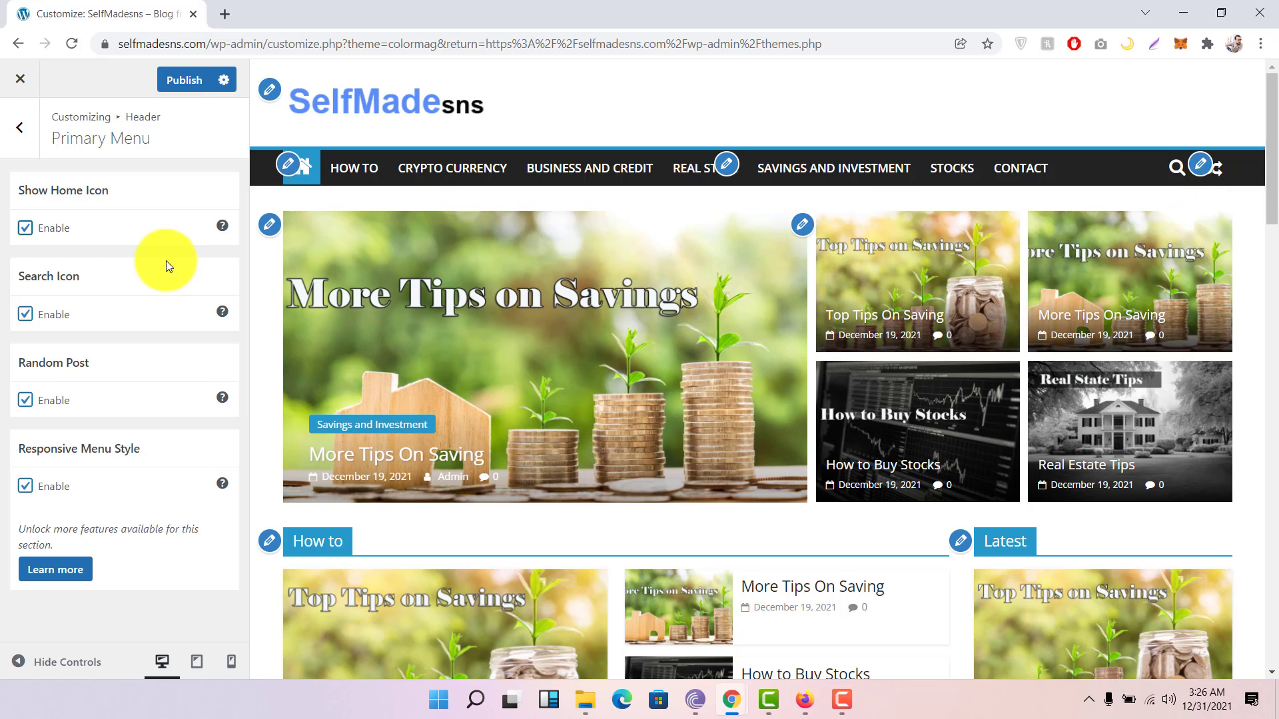
left_click(24, 315)
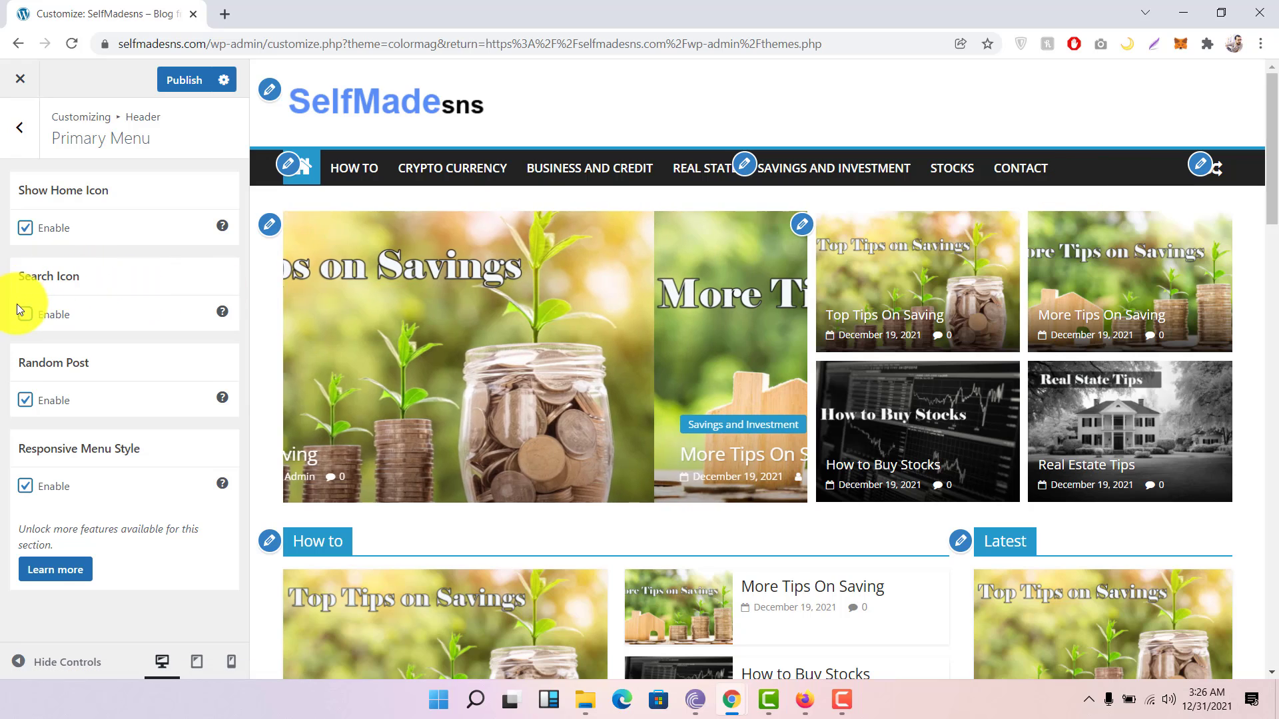
left_click(25, 314)
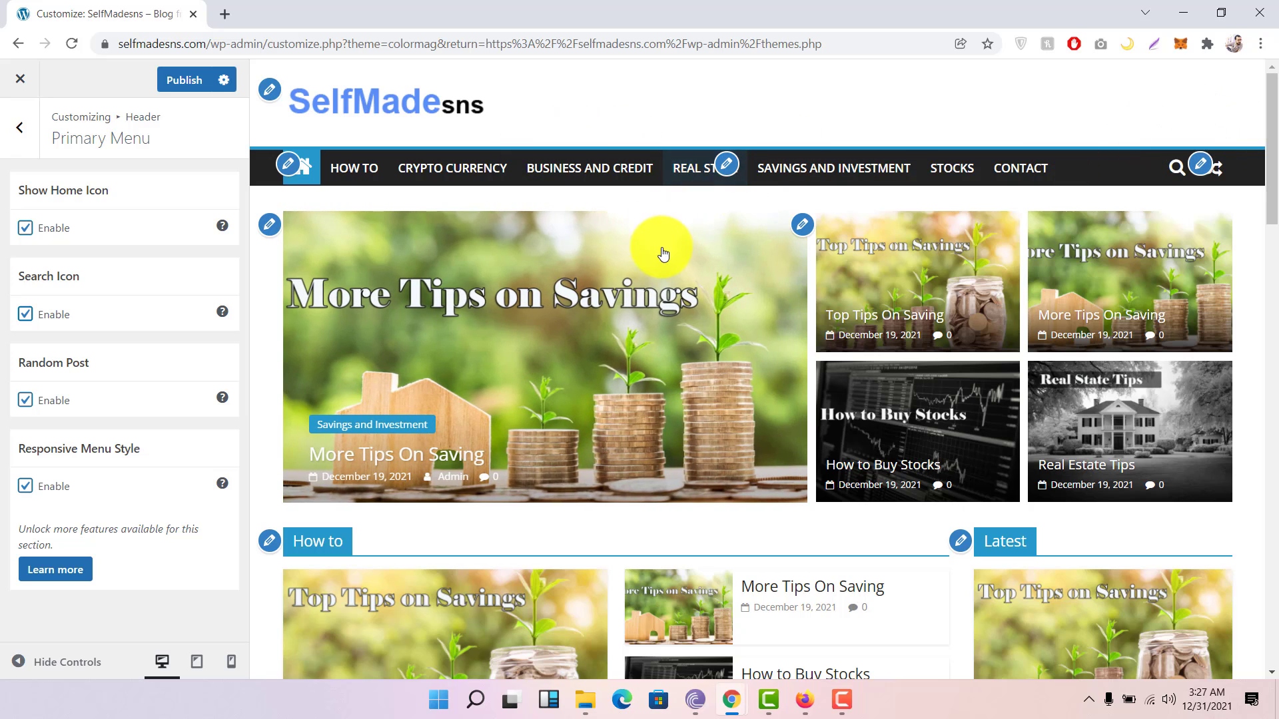
Step: Leave the header settings and view the Global > Colors > Primary Colors settings
left_click(34, 135)
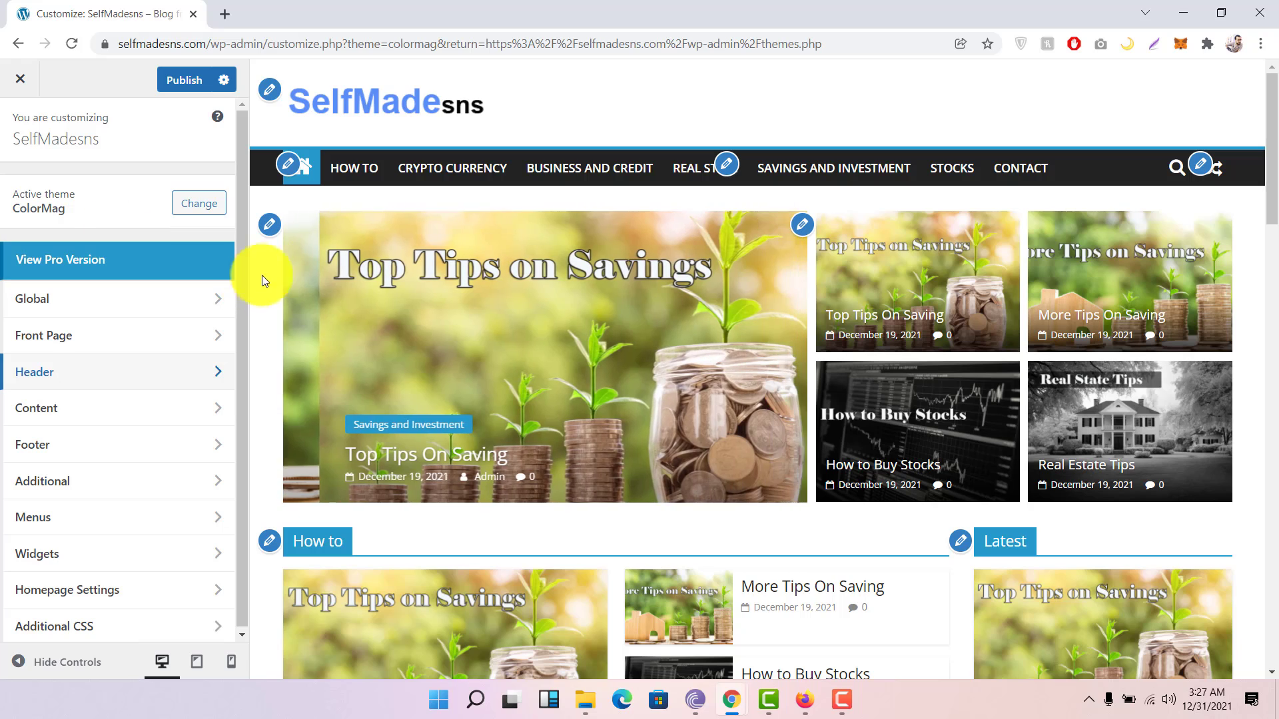
left_click(124, 300)
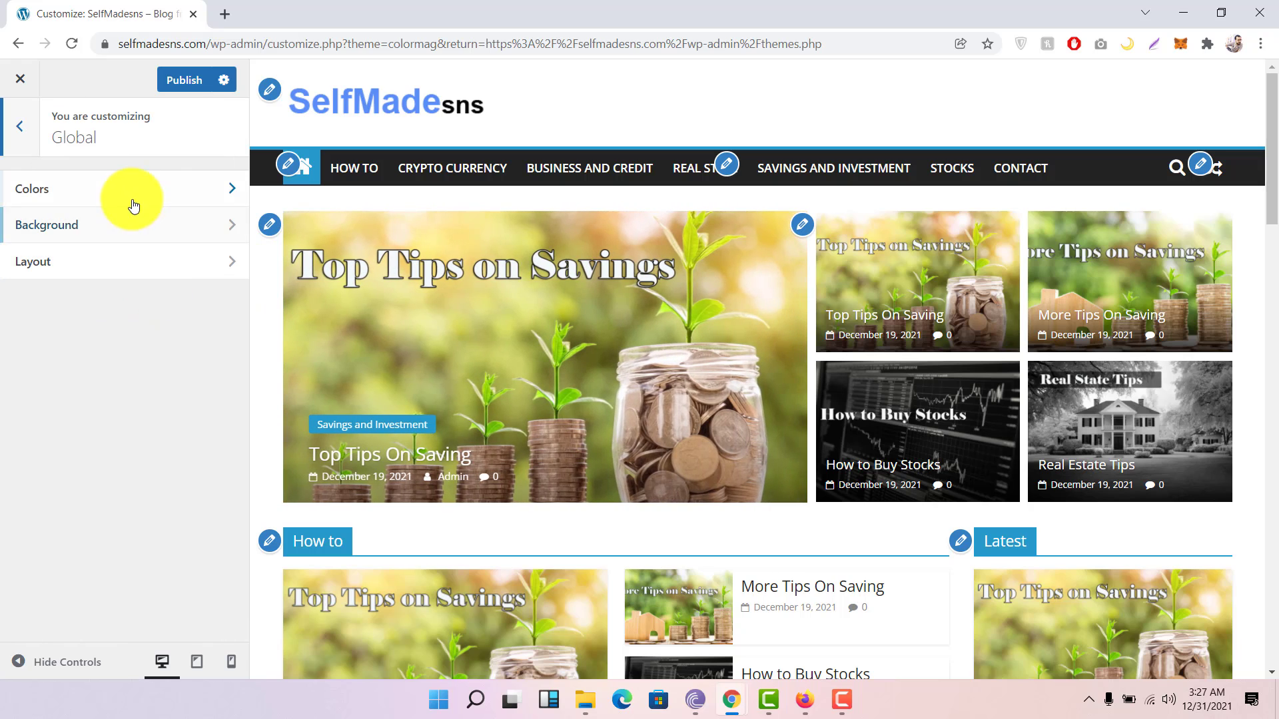
left_click(81, 199)
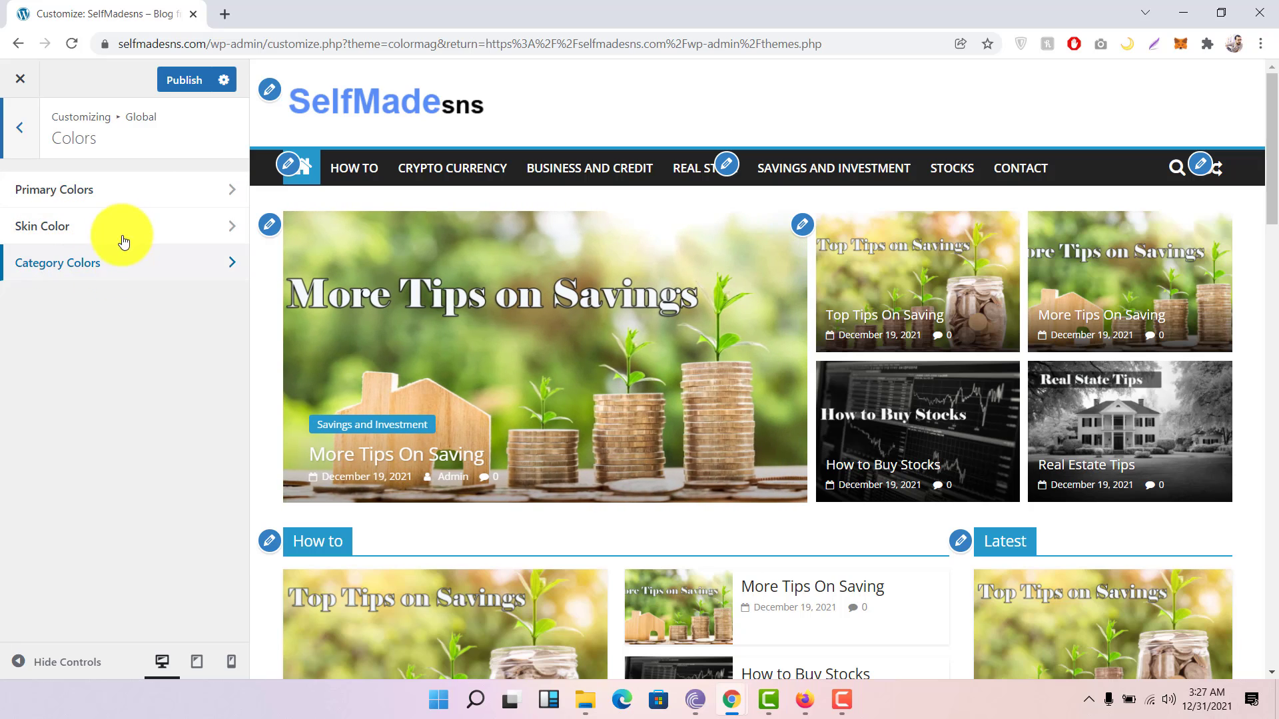
left_click(163, 197)
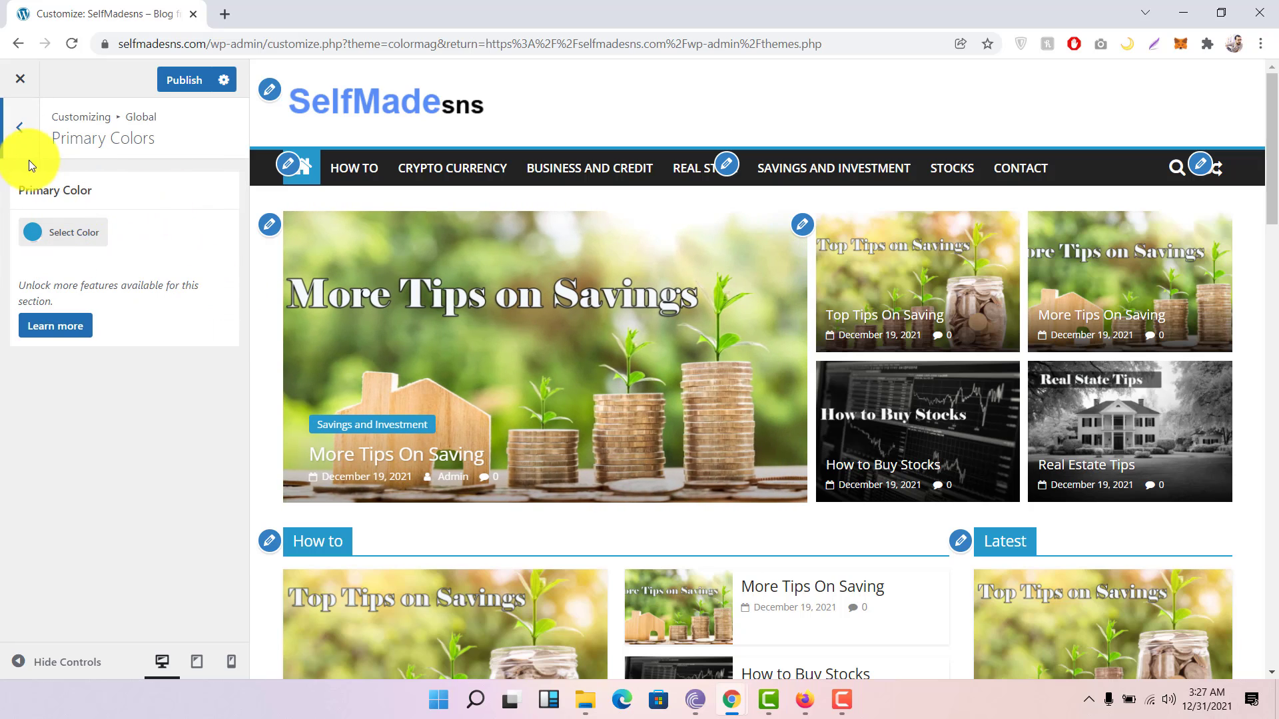
Step: Return to the main Customizer panel and show the Front Page General options for hiding blog posts
left_click(20, 133)
left_click(17, 128)
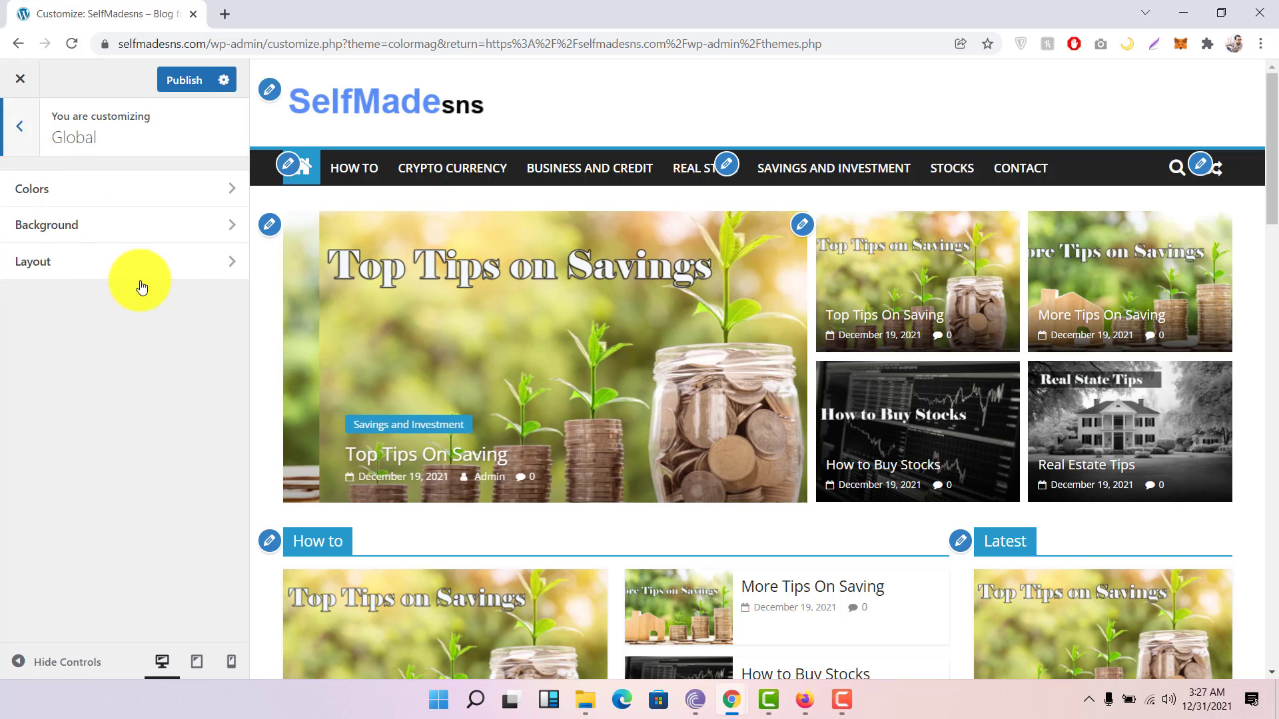
left_click(19, 122)
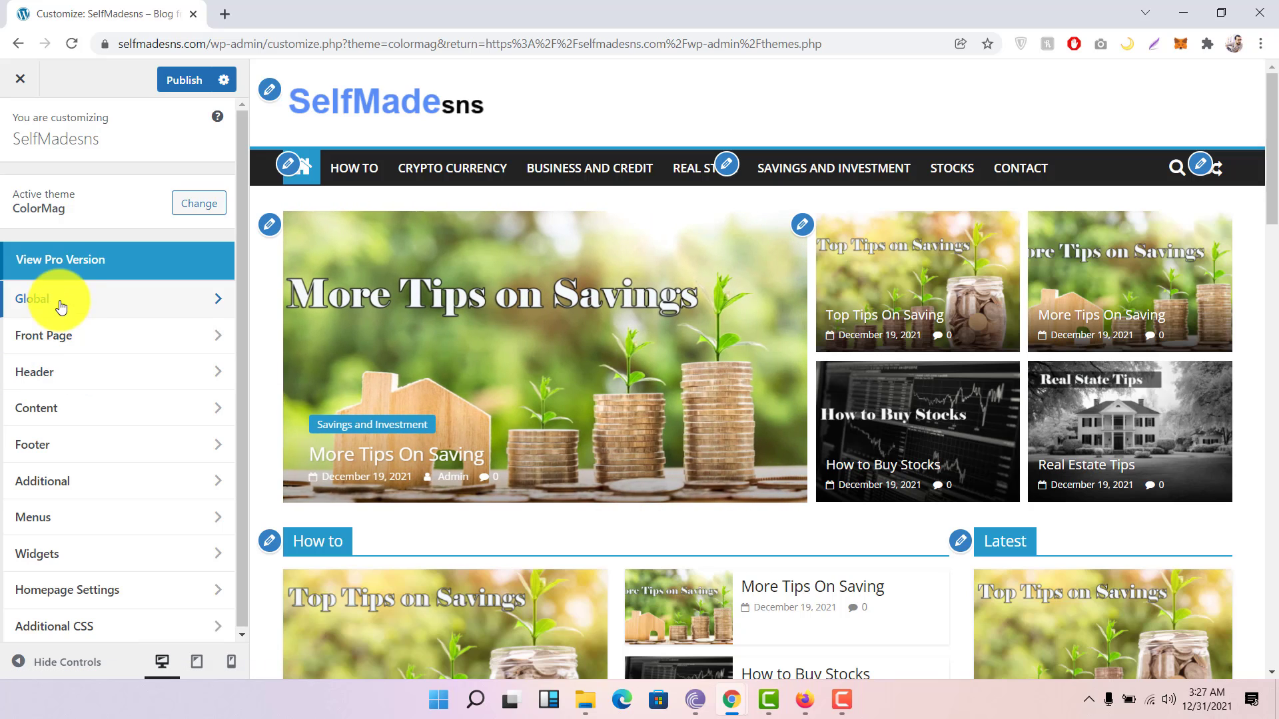
left_click(112, 344)
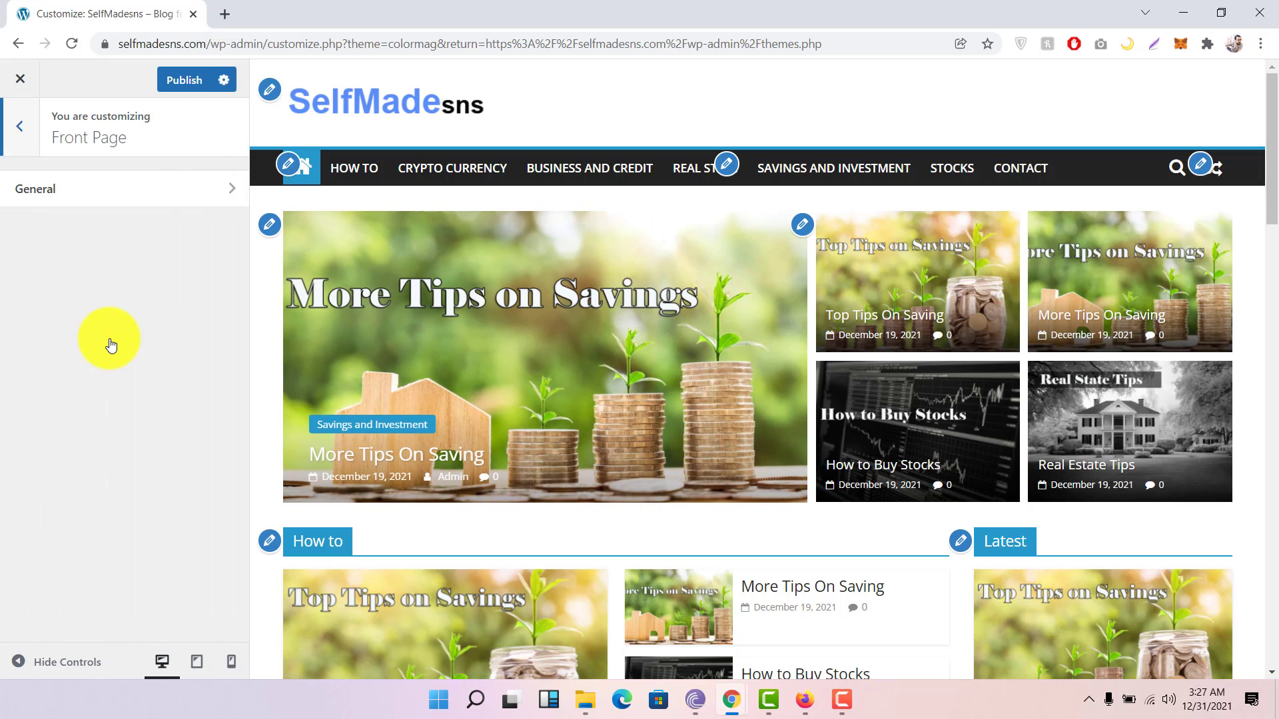
left_click(191, 201)
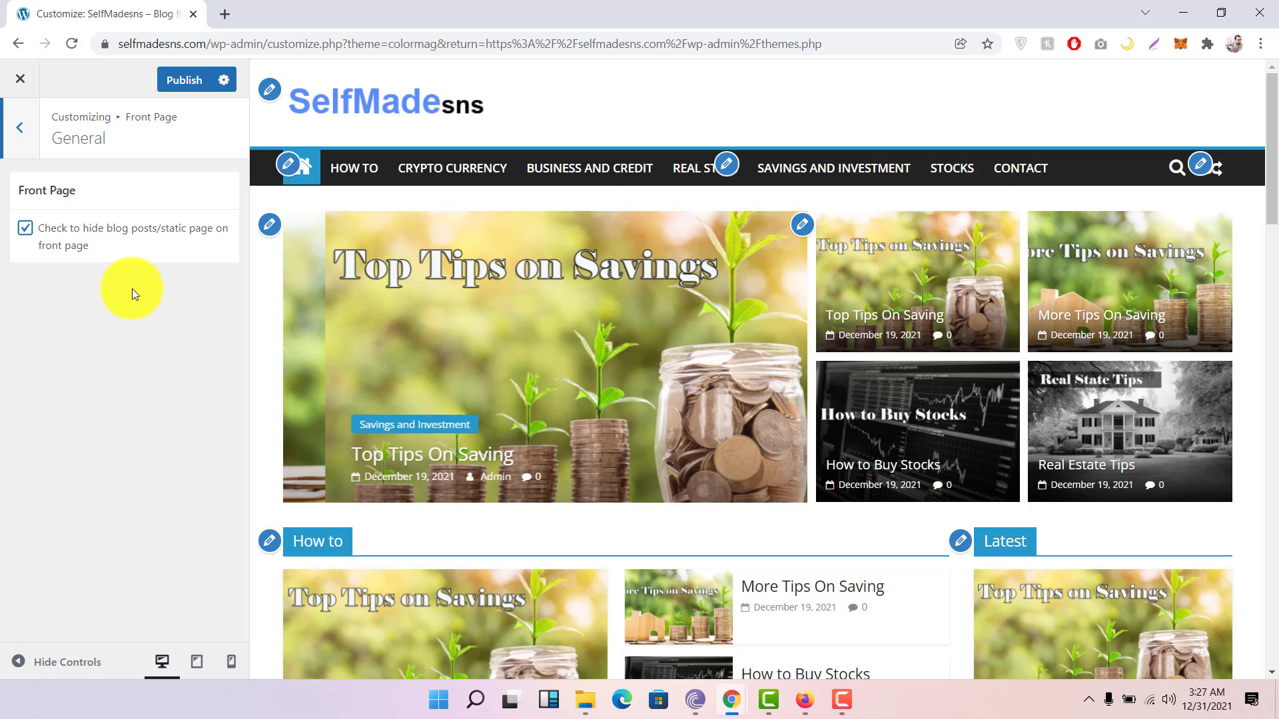
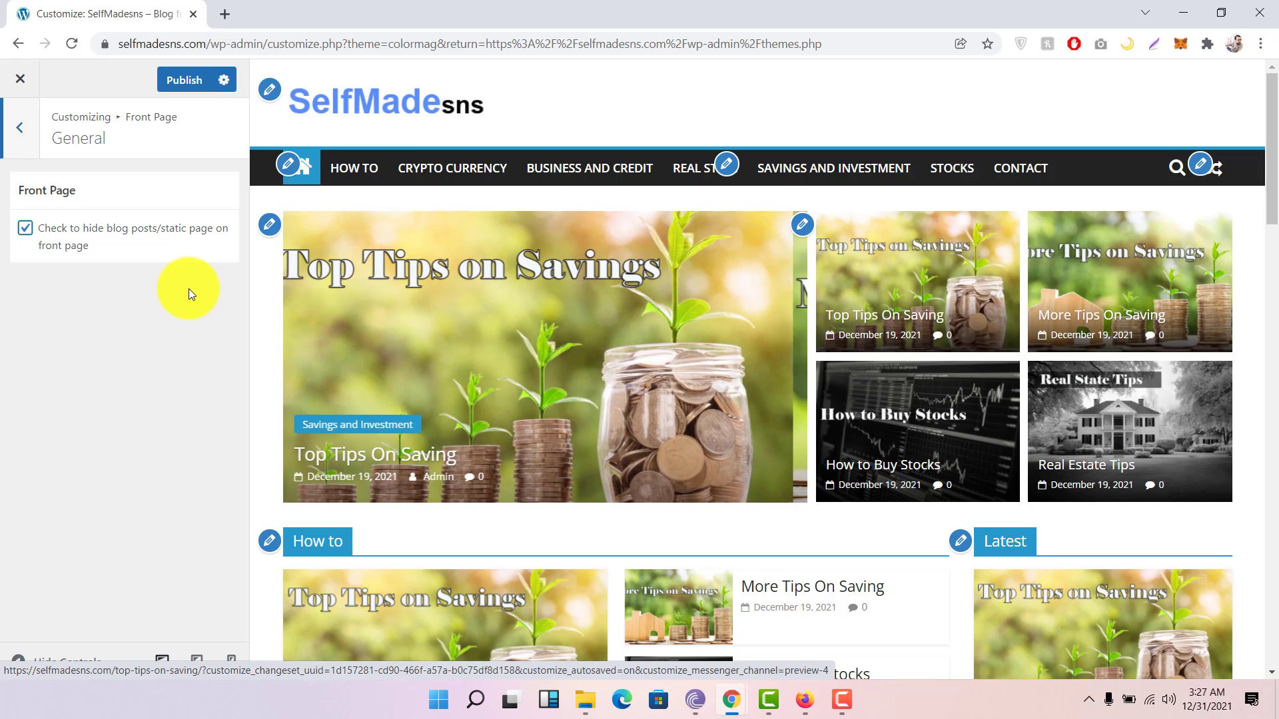
Step: Review the magazine homepage preview down to its footer, then go back to the Front Page section
scroll(674, 293, "down", 15)
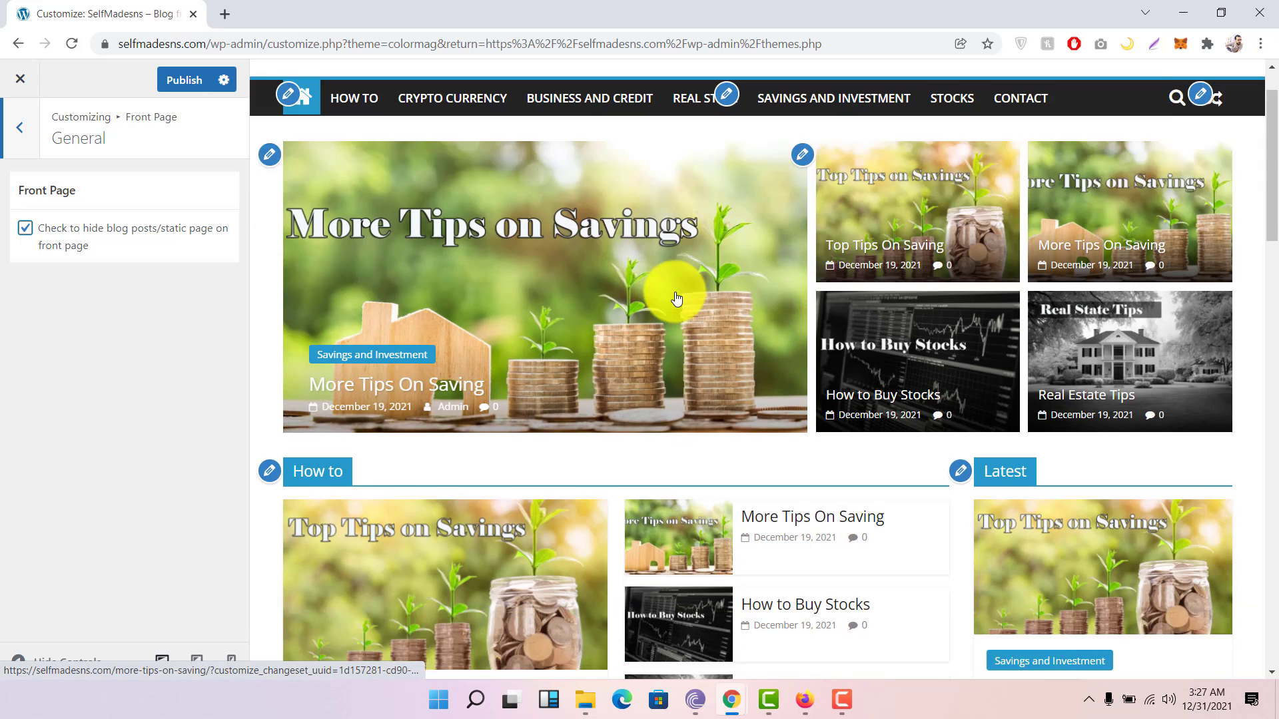
scroll(674, 291, "down", 6)
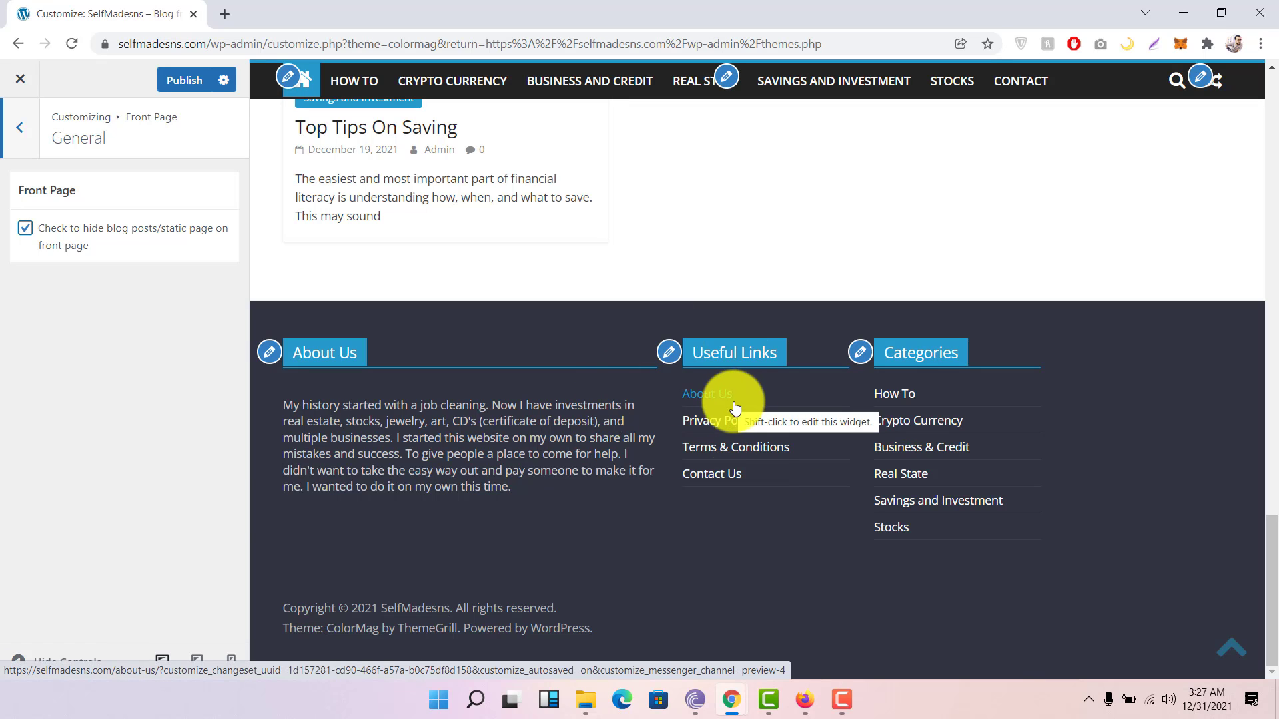
left_click(28, 143)
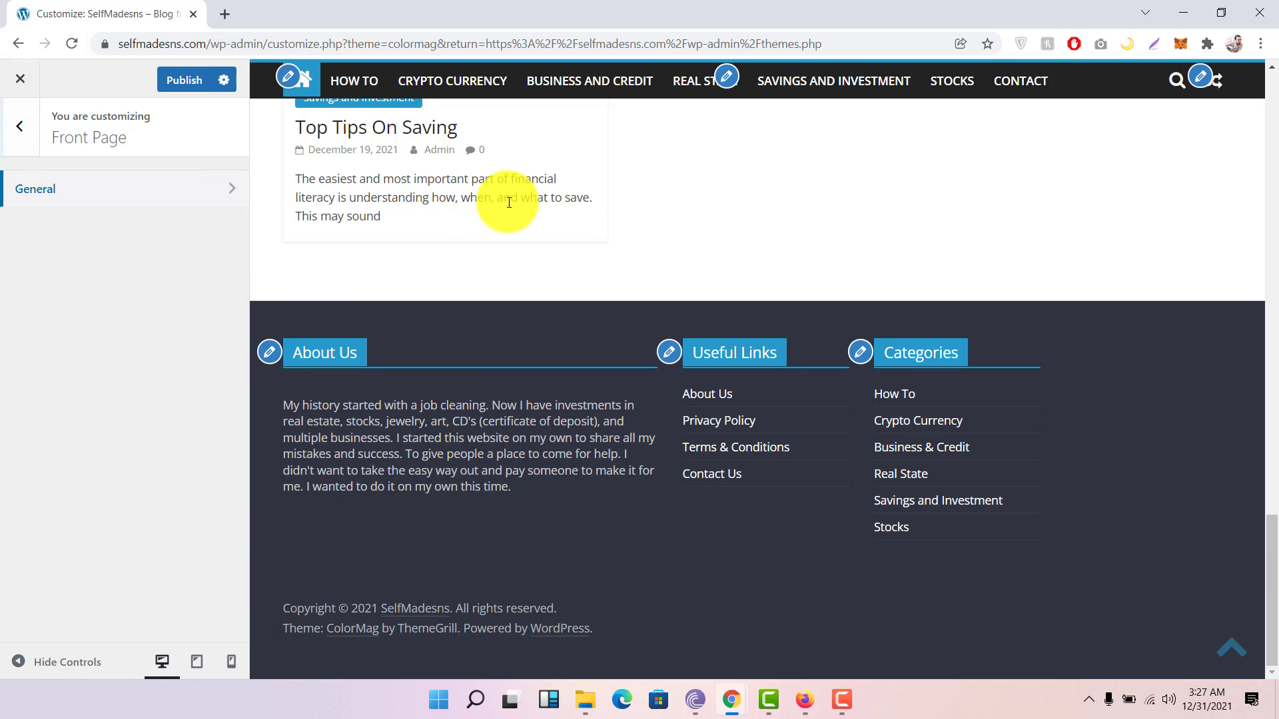
scroll(506, 201, "up", 10)
scroll(509, 202, "up", 15)
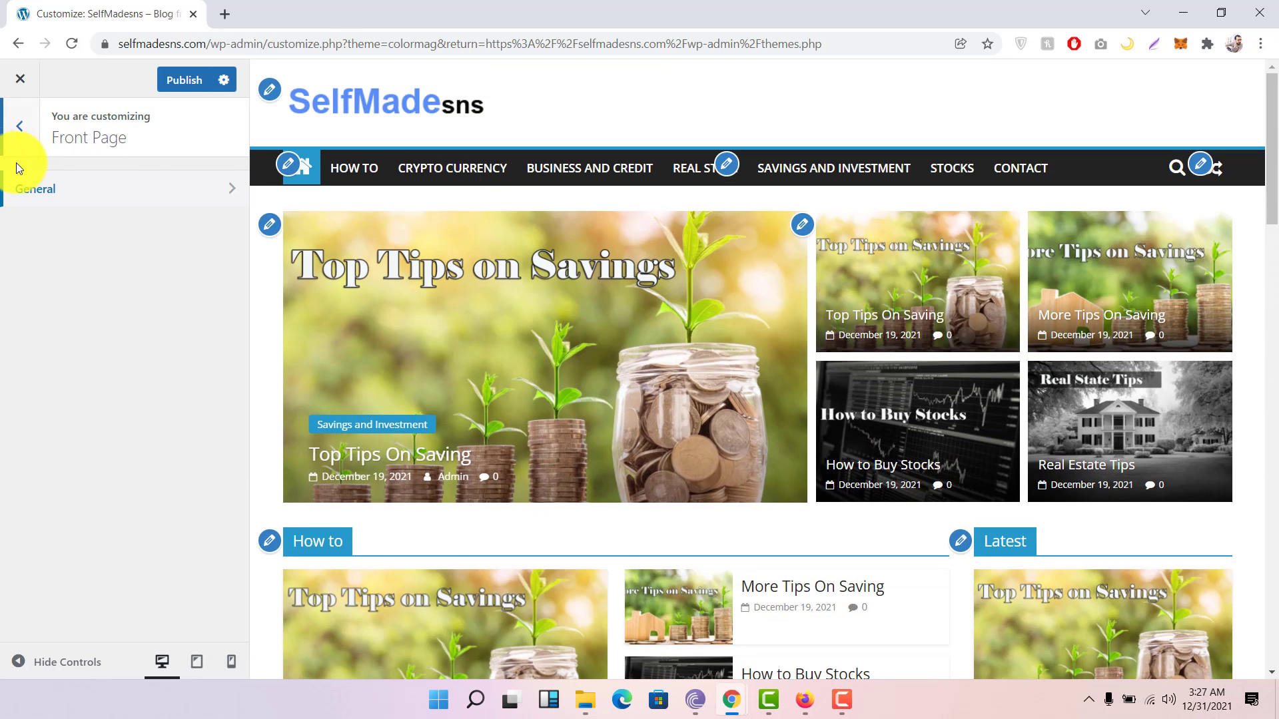
Step: In Header > Top Bar, switch Show Date and Breaking News on and off, leaving both disabled
left_click(24, 150)
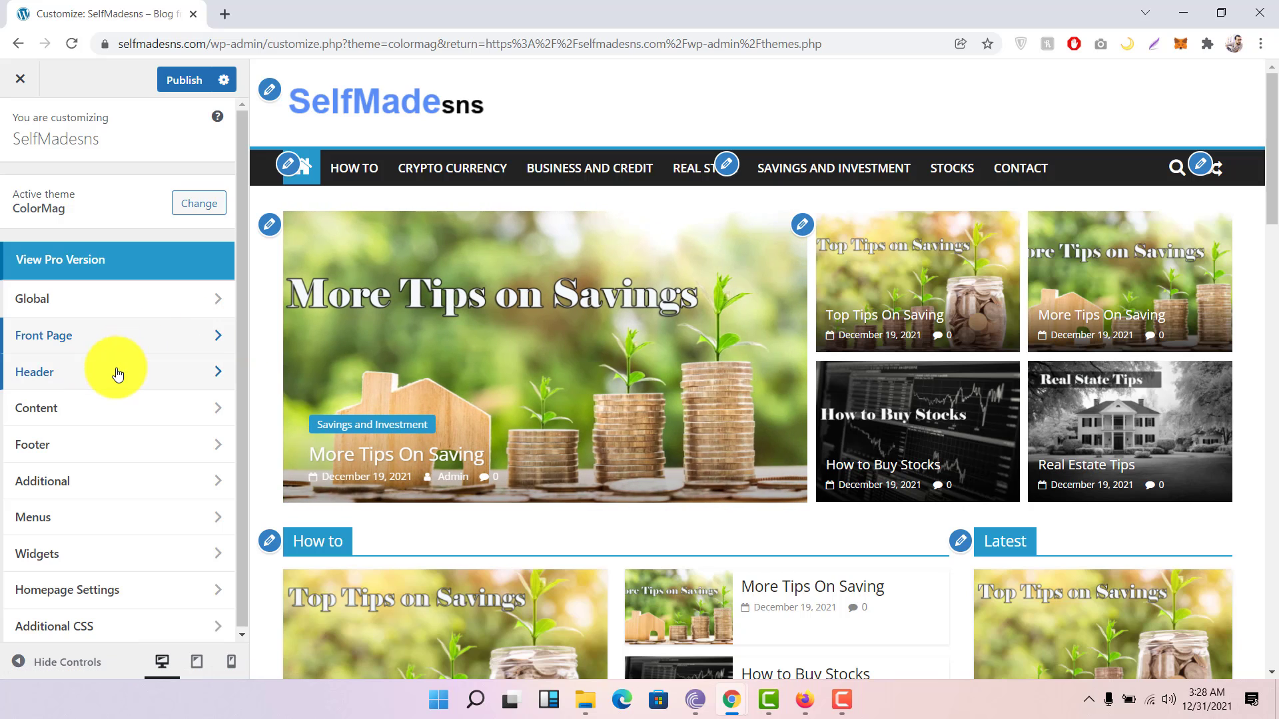
left_click(116, 372)
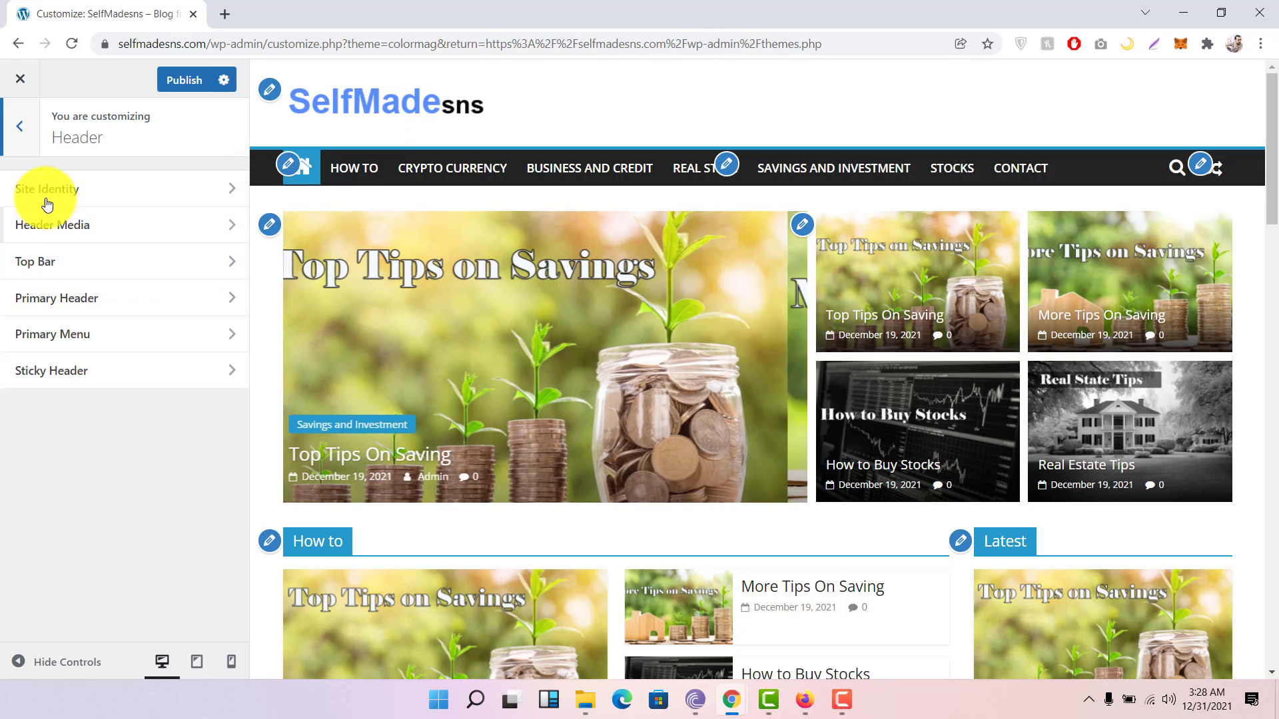
left_click(86, 261)
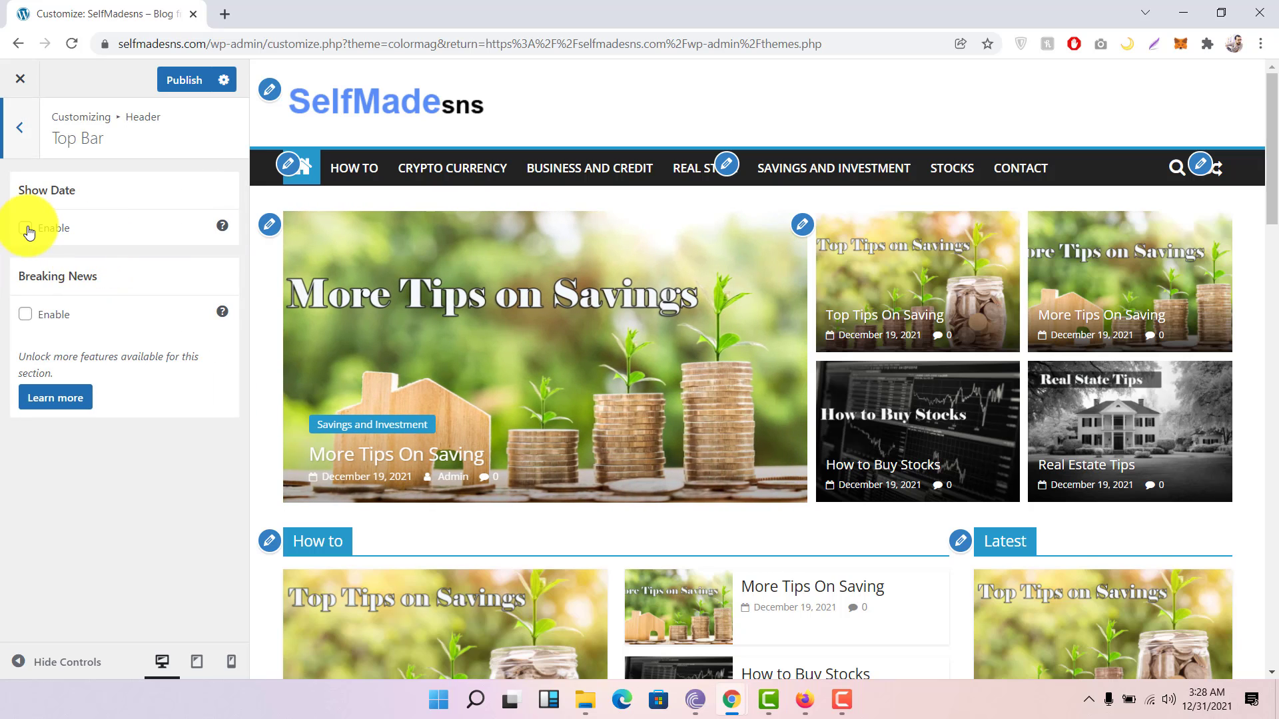
left_click(25, 229)
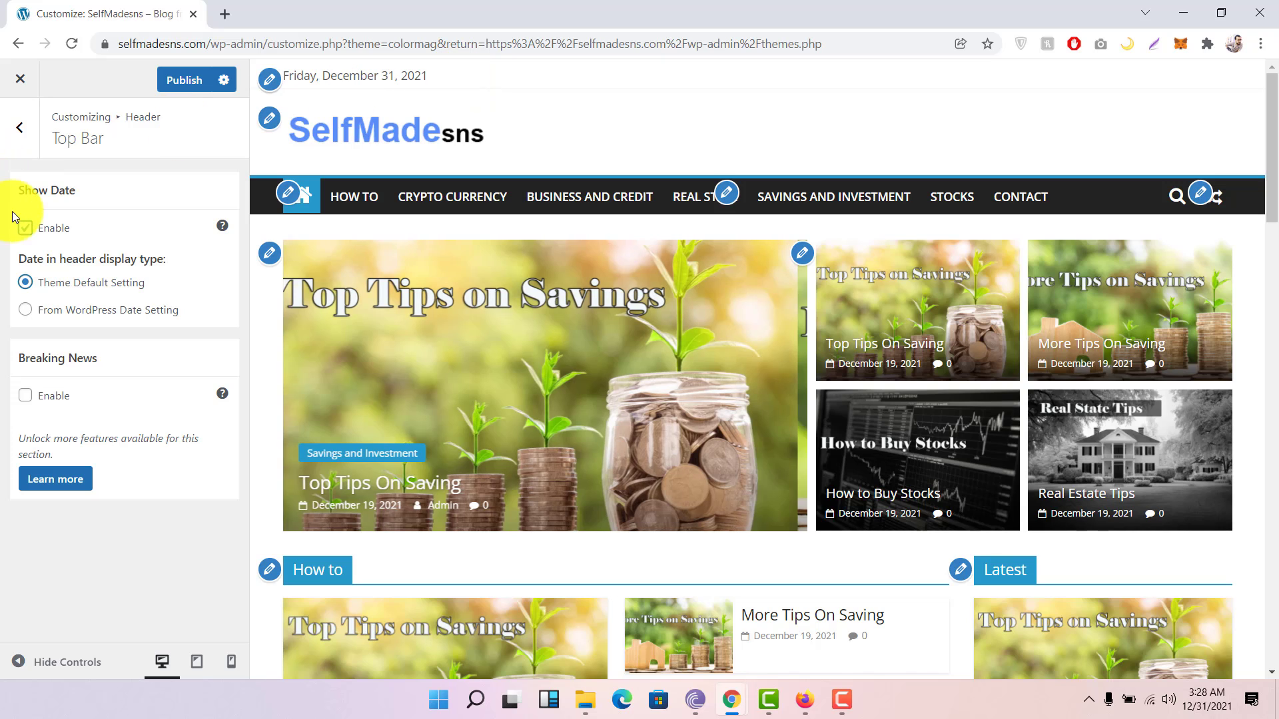
left_click(25, 228)
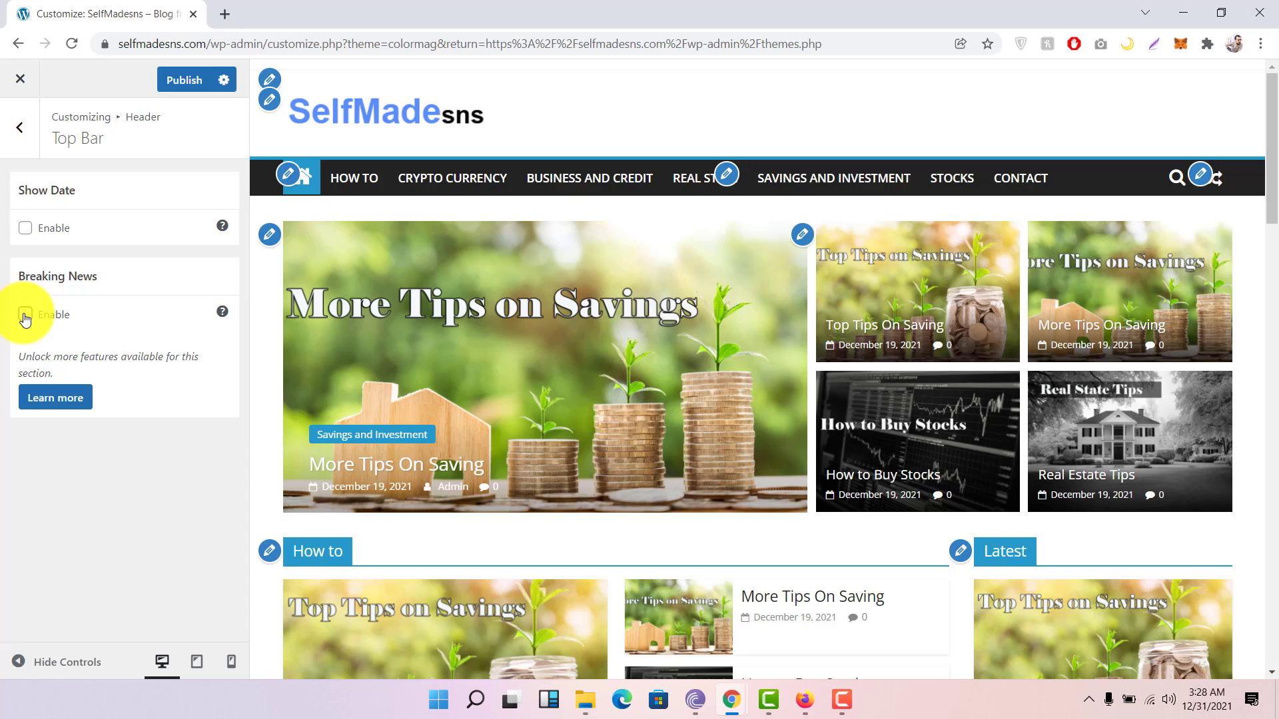
left_click(25, 316)
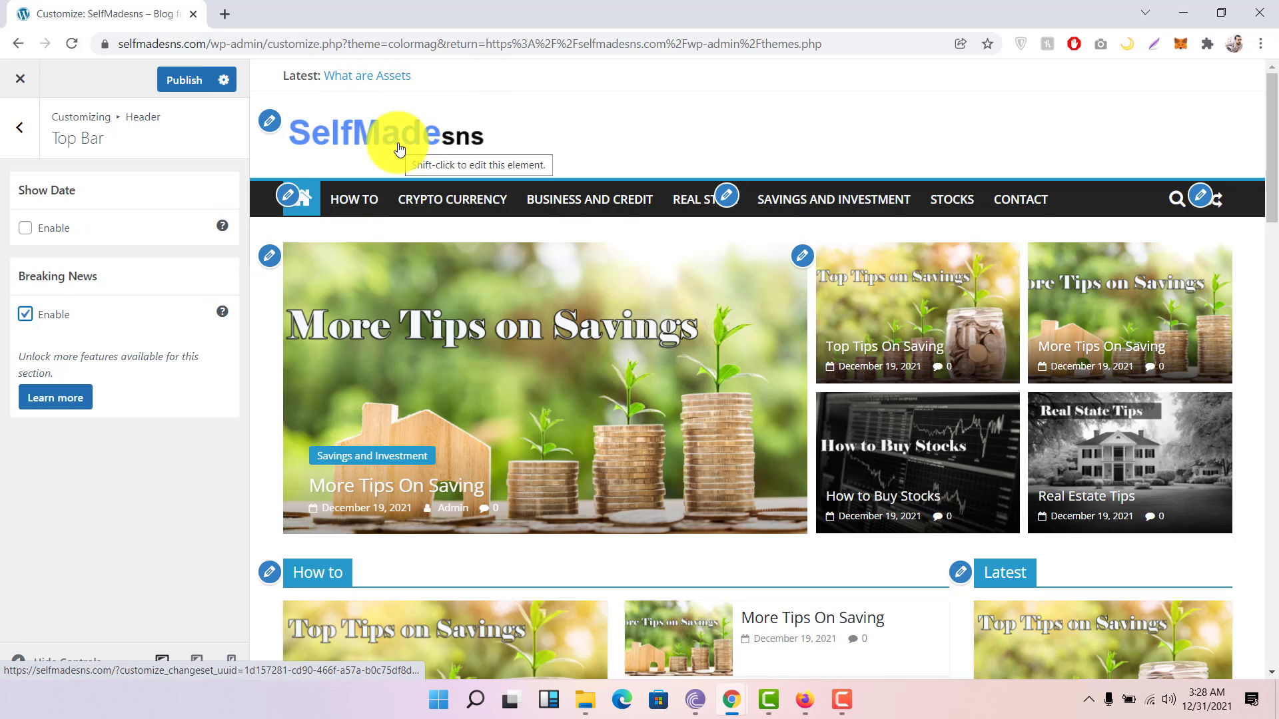
left_click(26, 315)
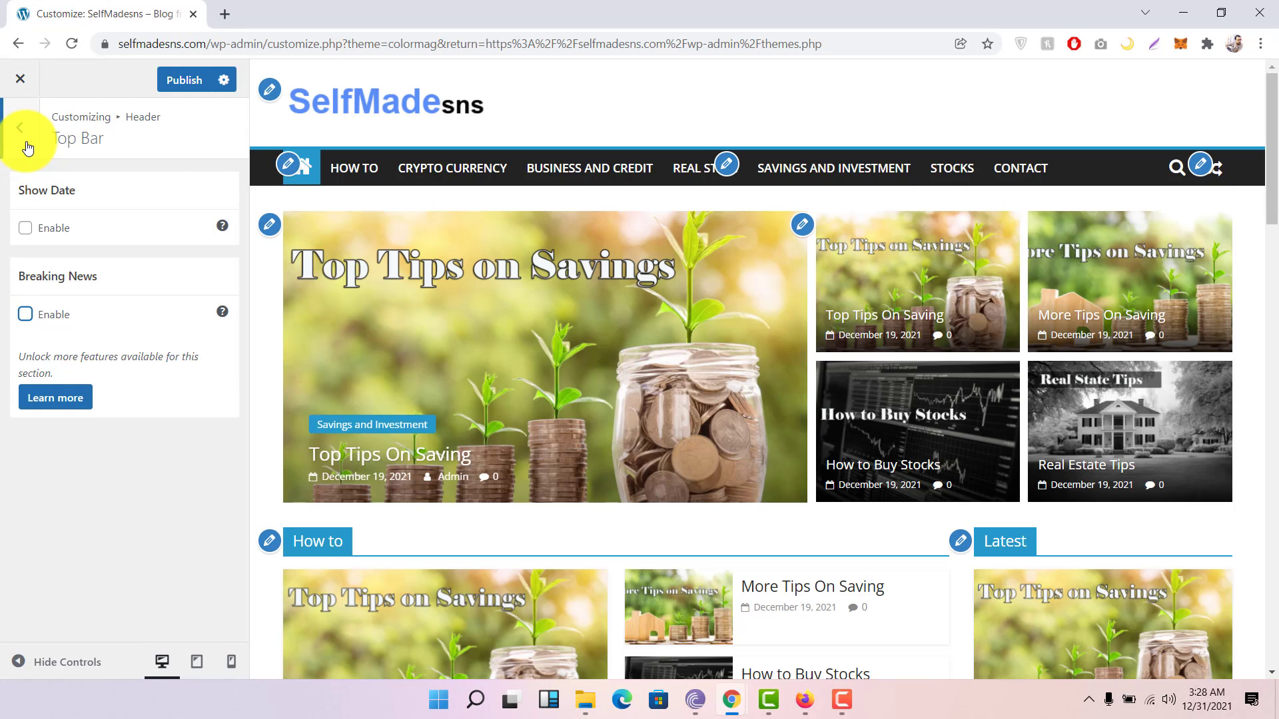
left_click(27, 144)
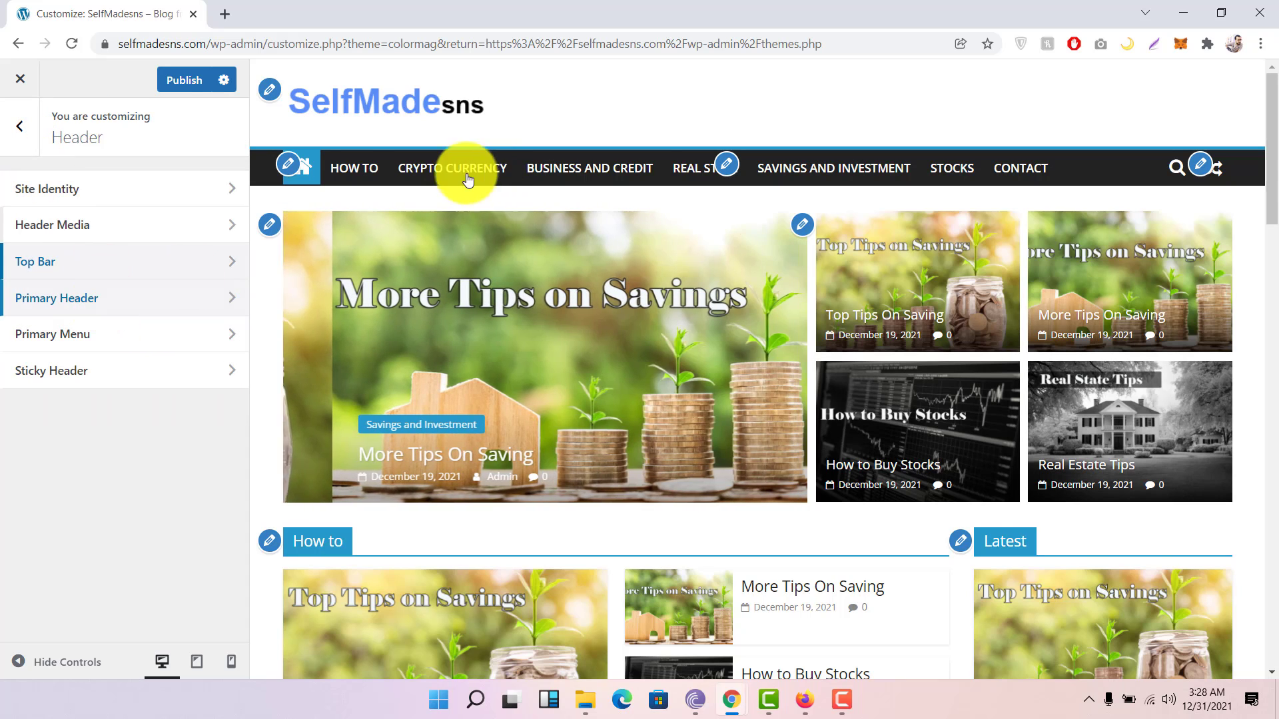
left_click(127, 301)
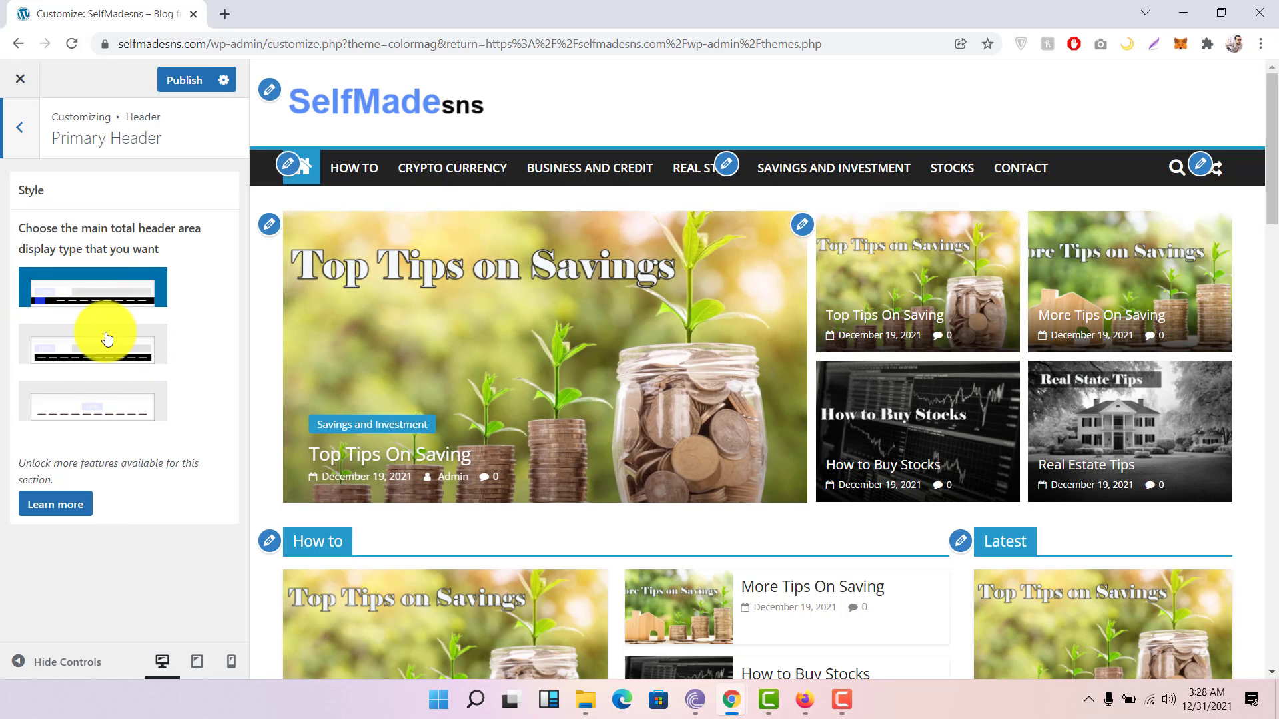
left_click(106, 350)
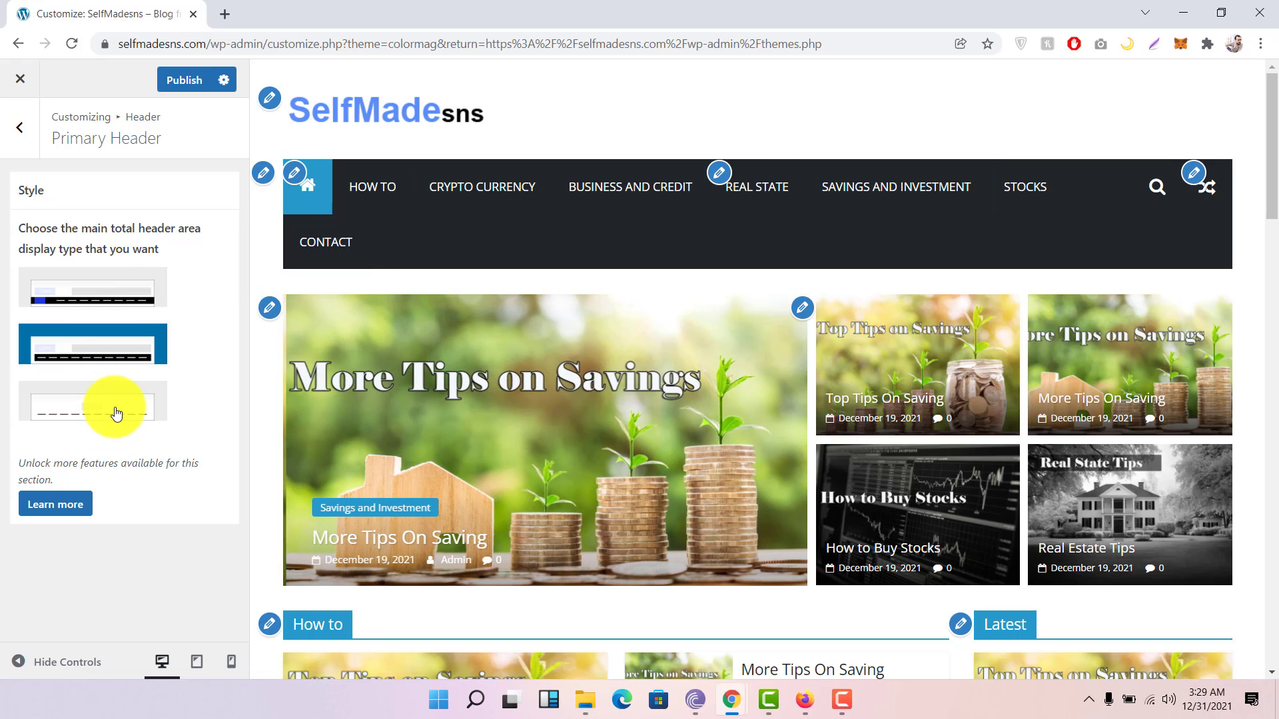
left_click(117, 413)
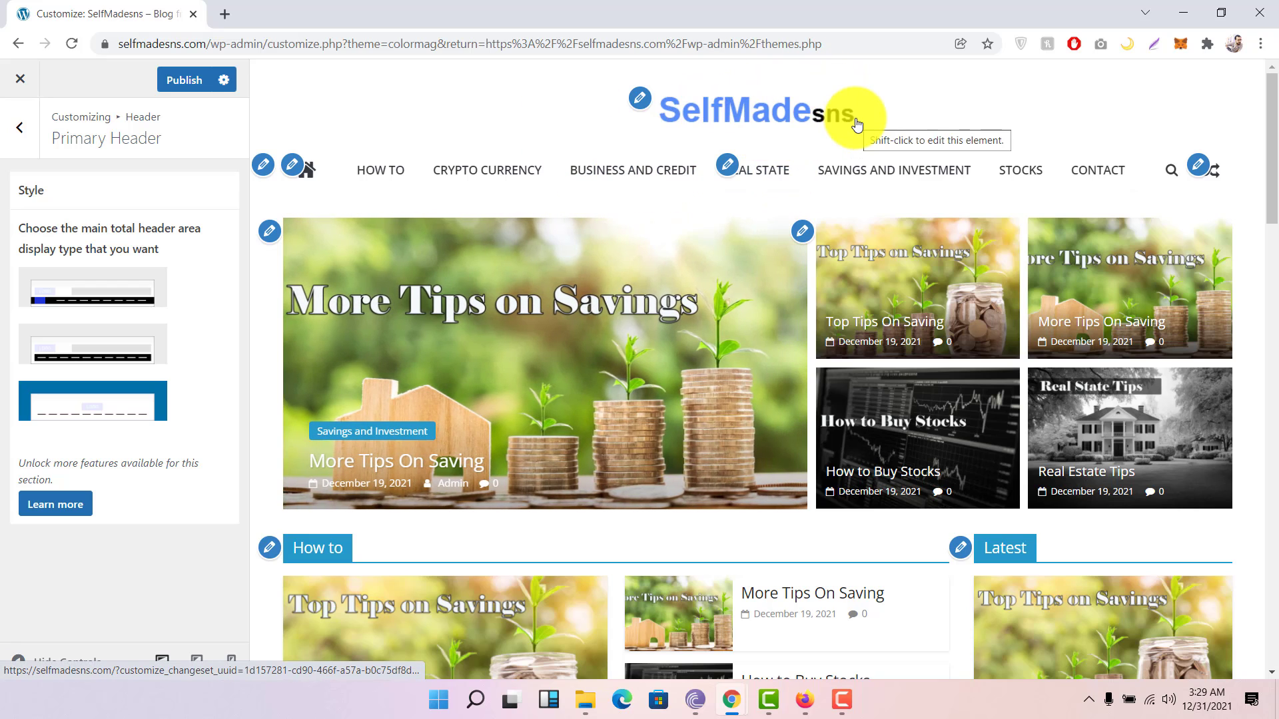
left_click(70, 305)
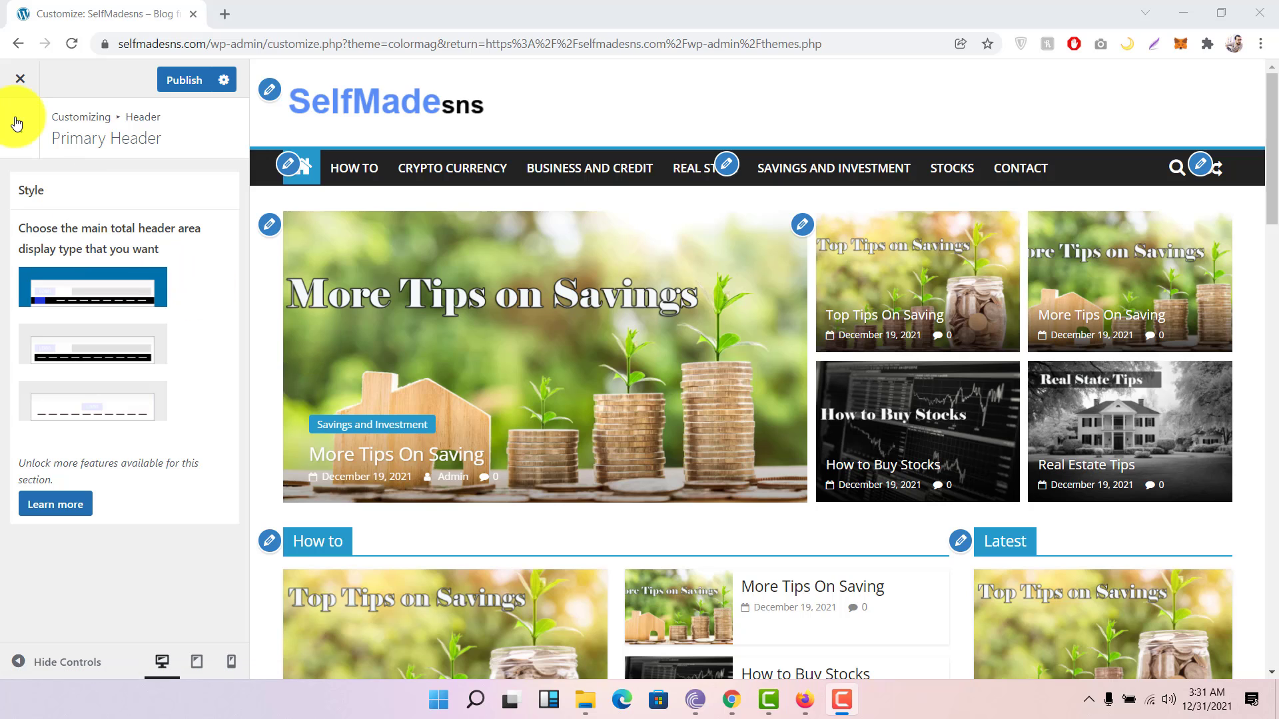
left_click(36, 147)
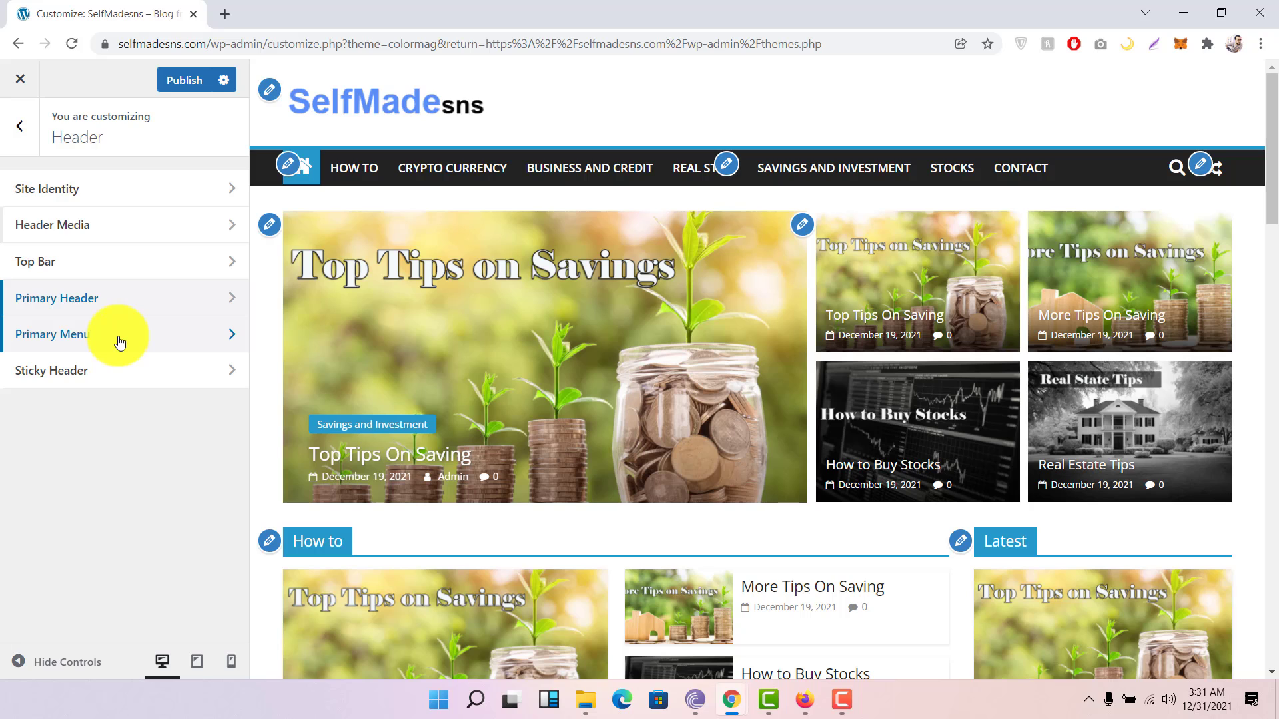
Step: Look over the Primary Menu options, then scroll through the Sticky Header settings
left_click(120, 342)
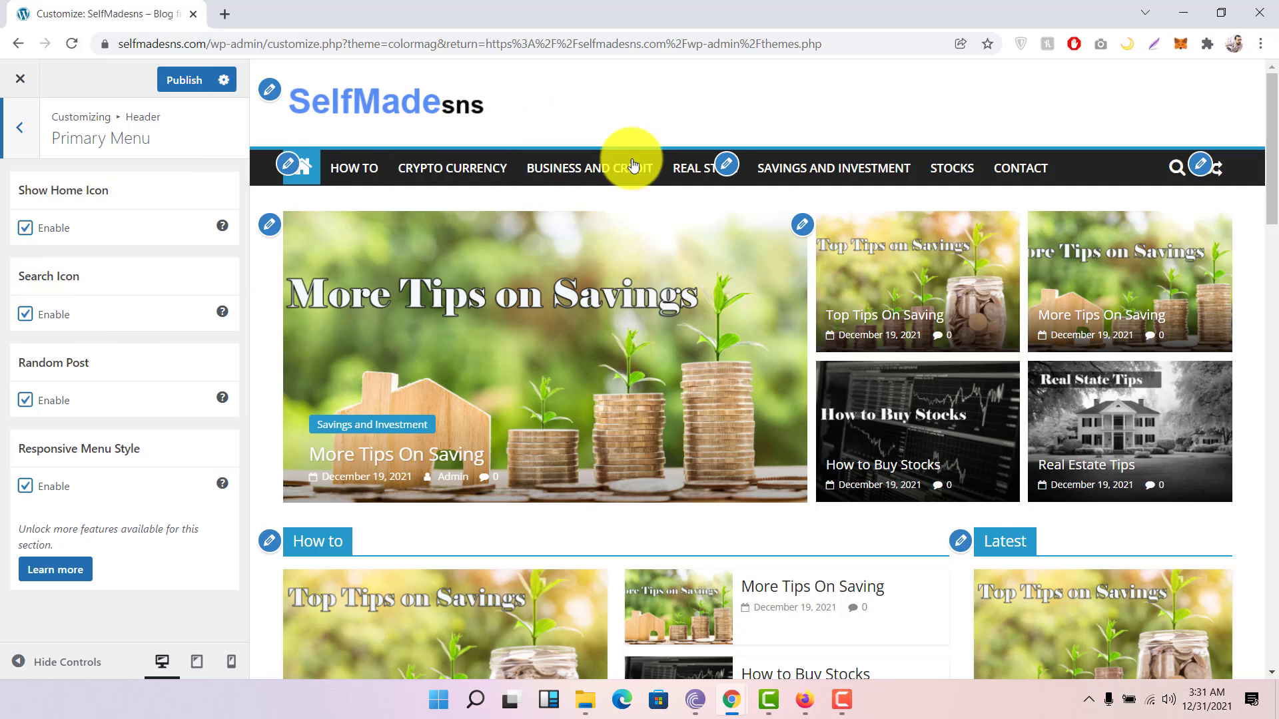
left_click(27, 145)
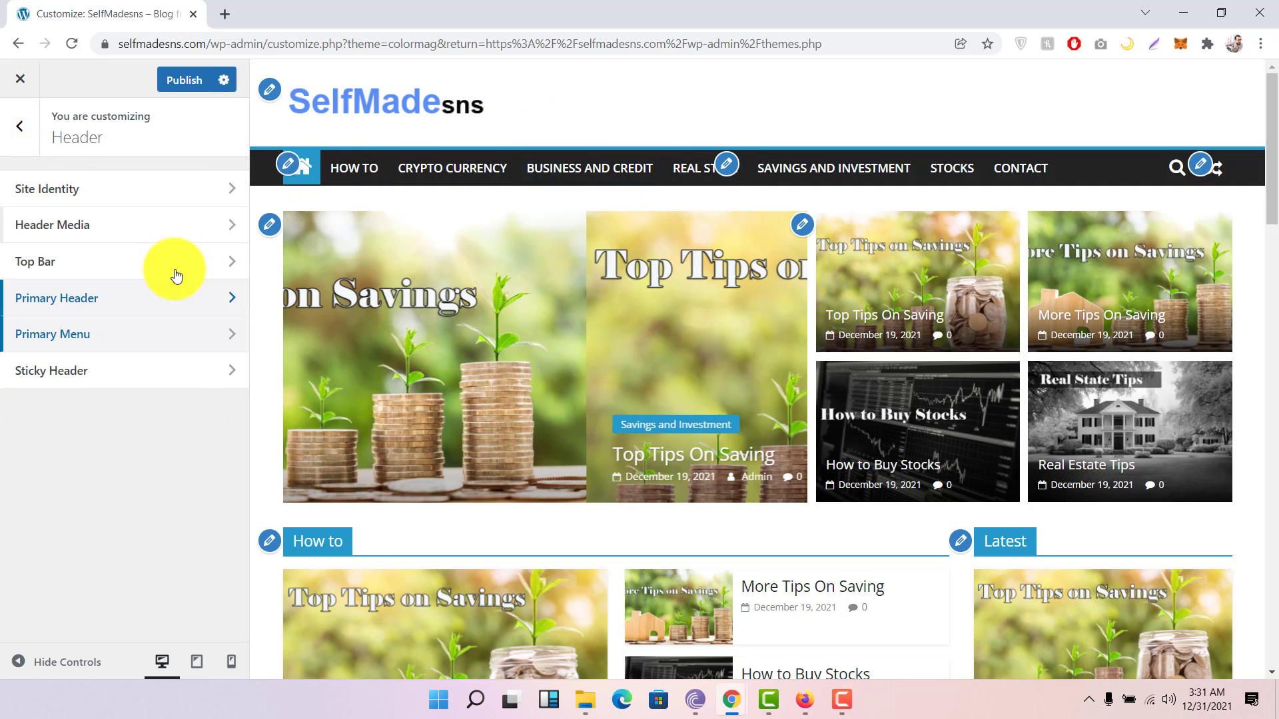
left_click(98, 377)
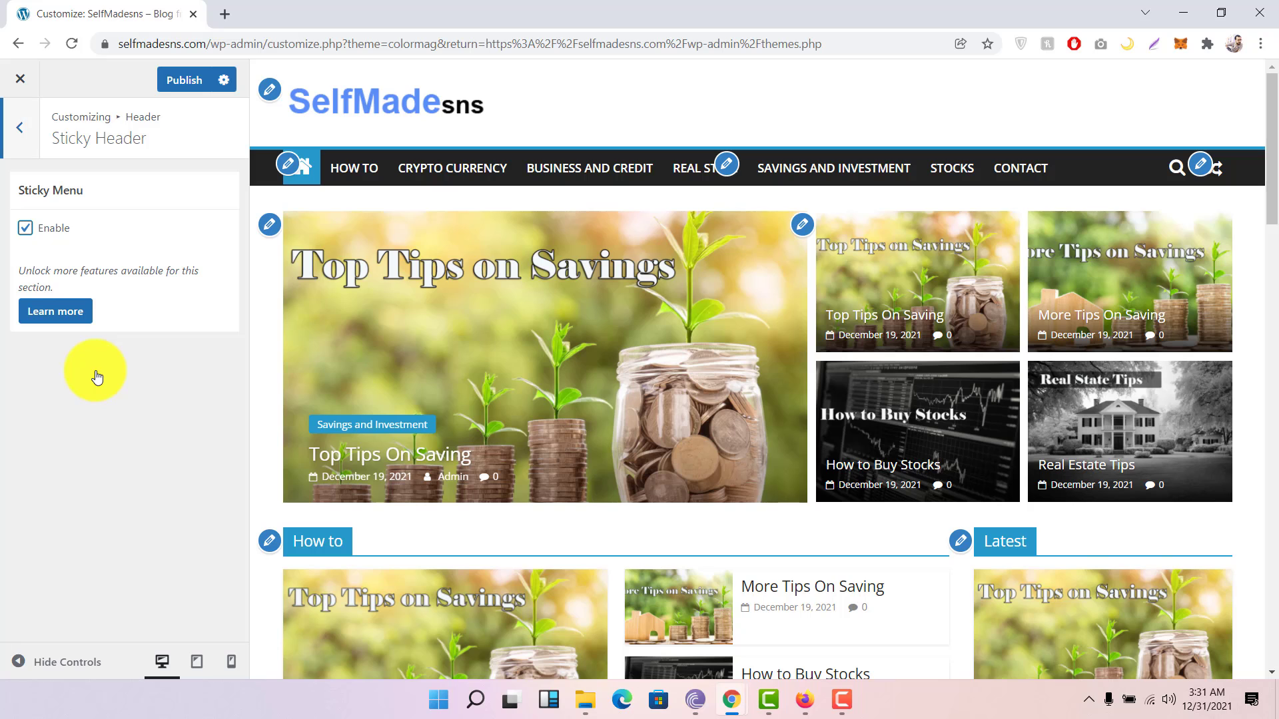
scroll(671, 267, "down", 3)
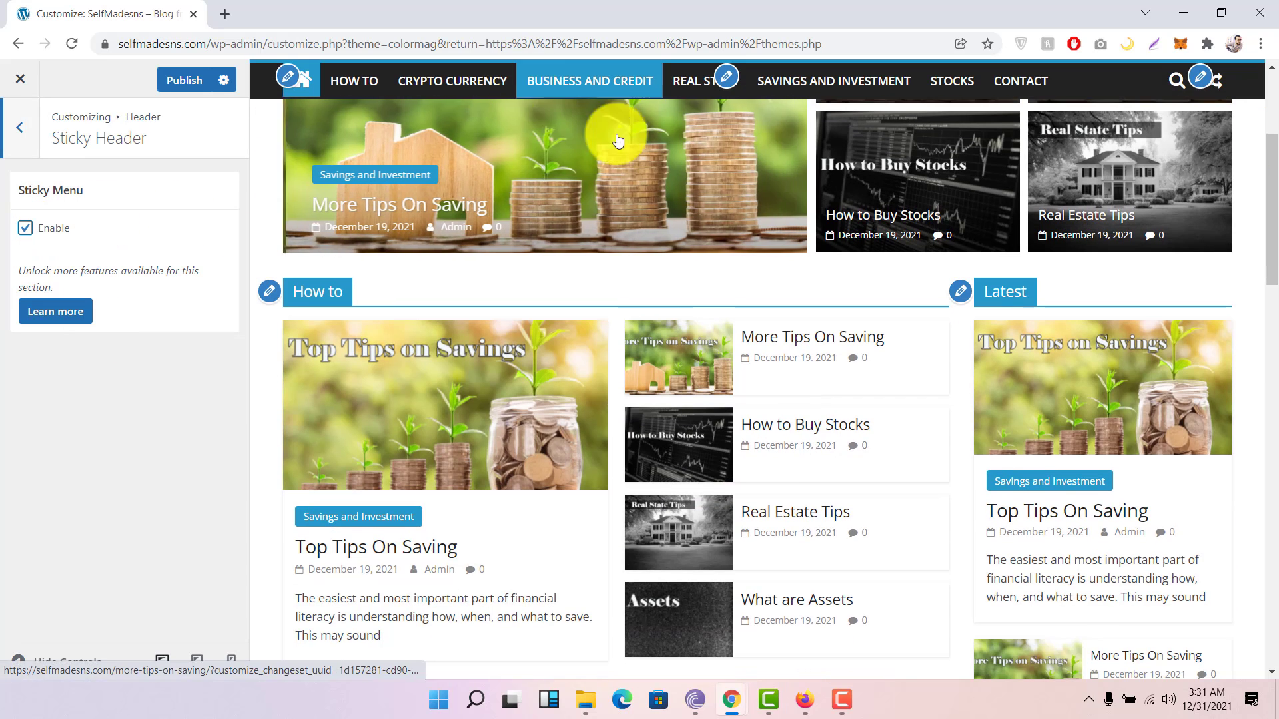
scroll(654, 145, "down", 3)
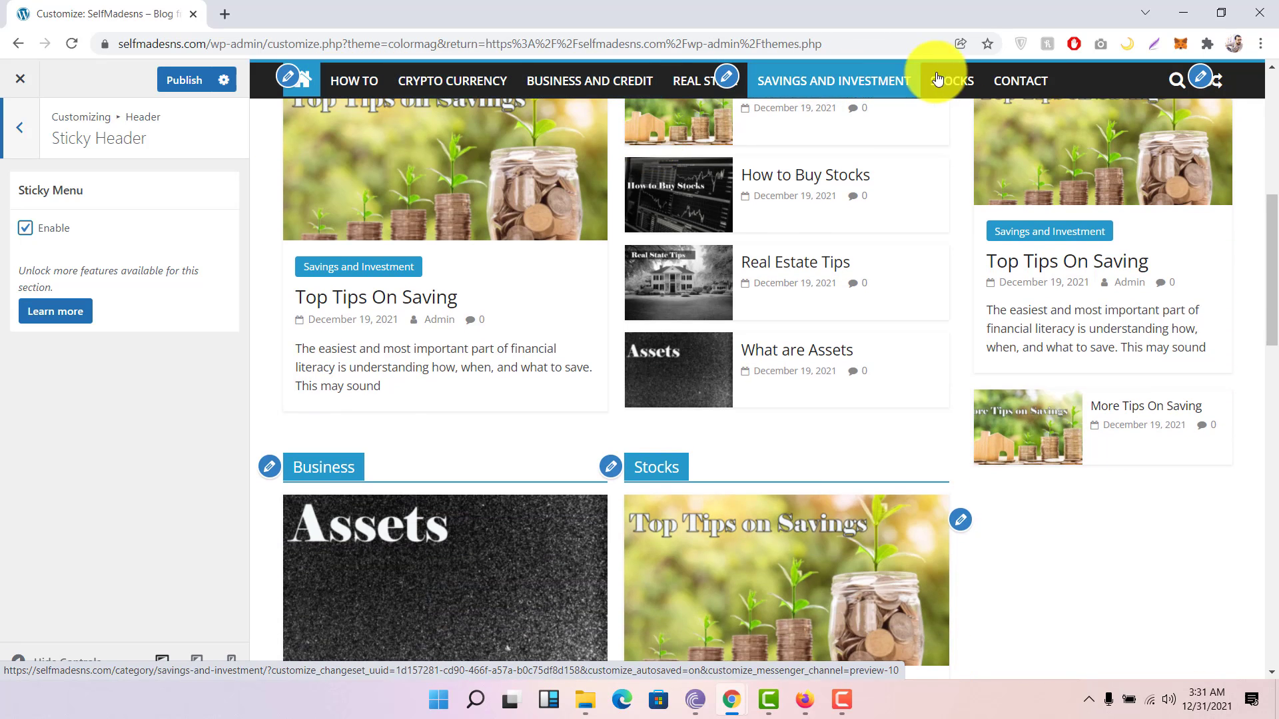
scroll(589, 193, "down", 2)
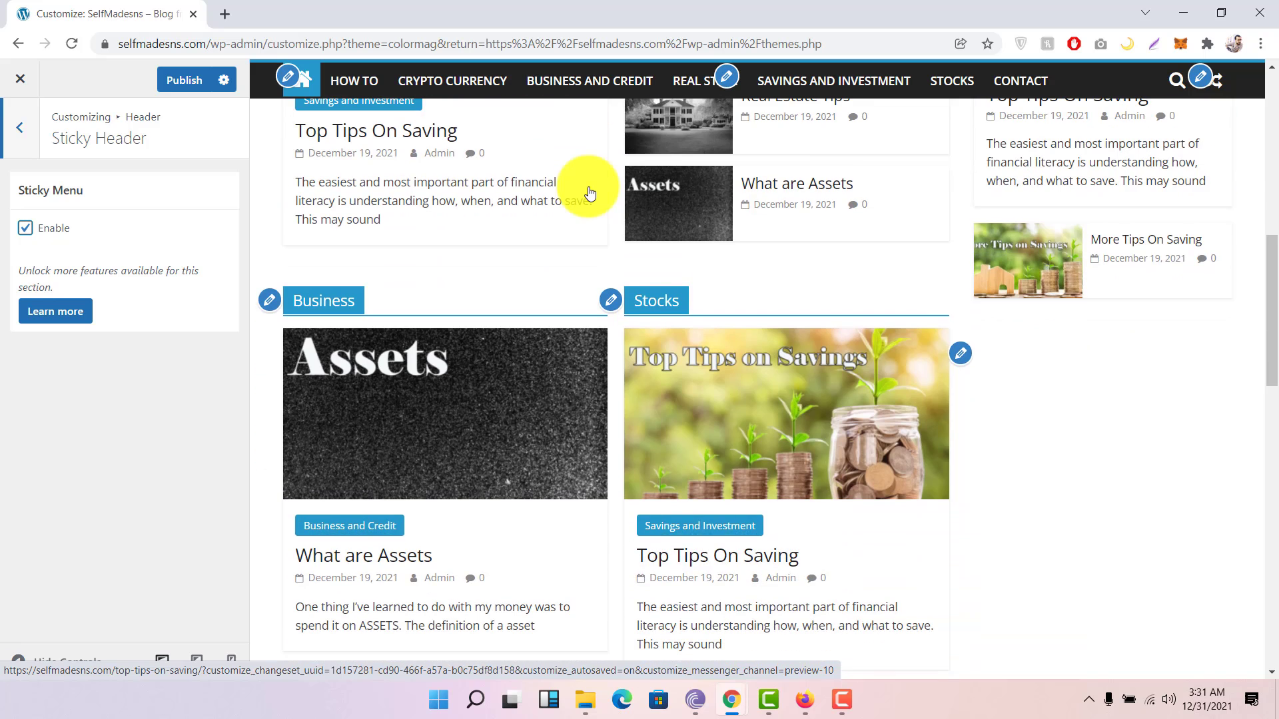
scroll(590, 194, "down", 2)
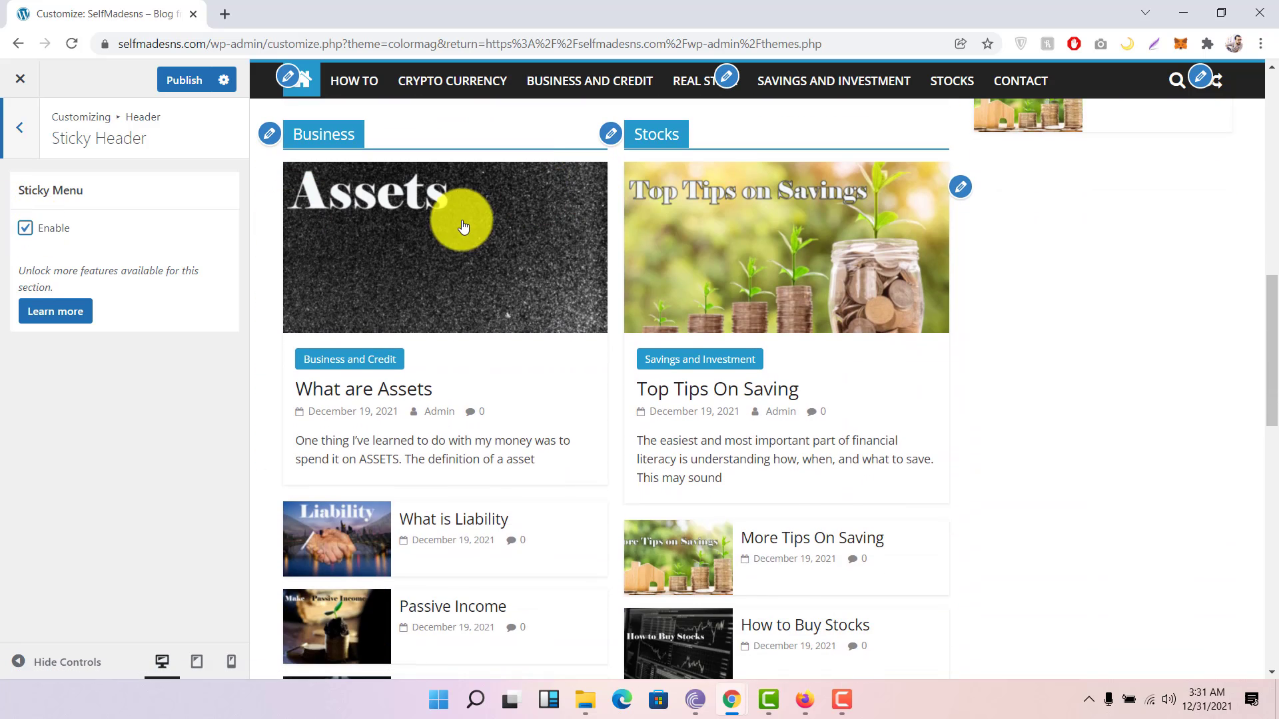
scroll(460, 220, "up", 5)
scroll(464, 226, "up", 5)
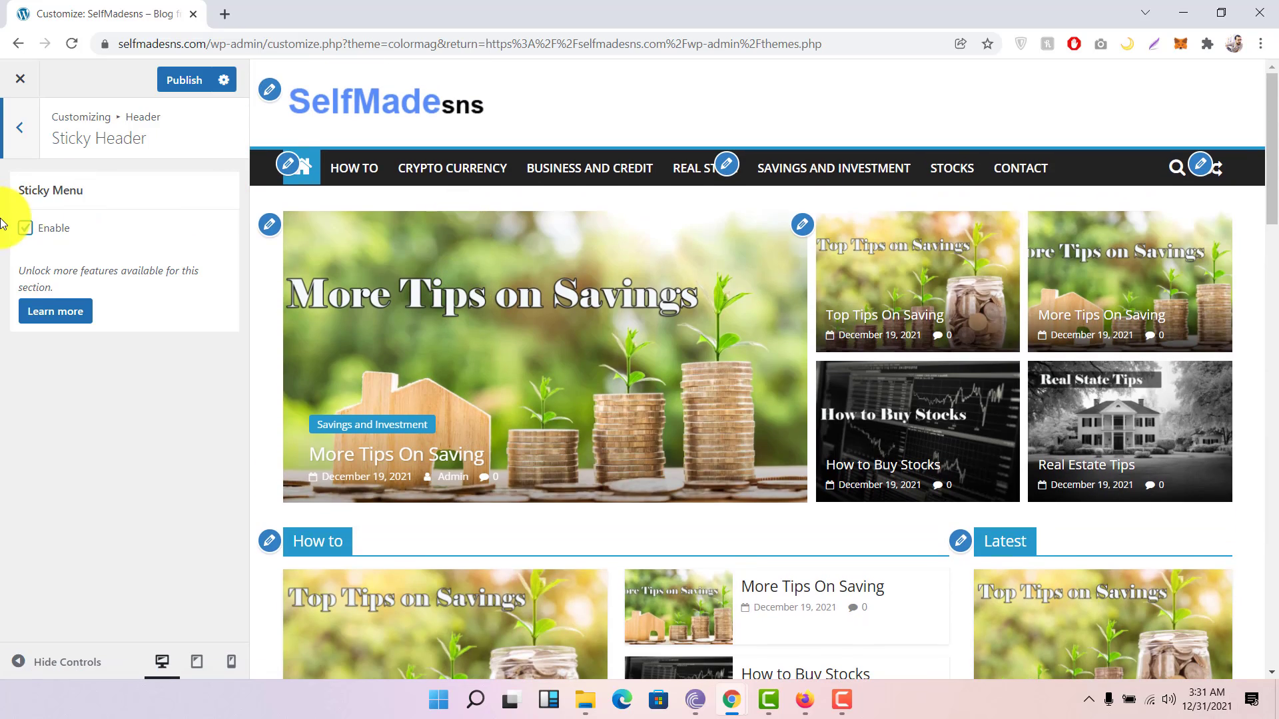
Step: Toggle Sticky Menu Enable off and back on, keeping the navigation bar pinned
left_click(27, 229)
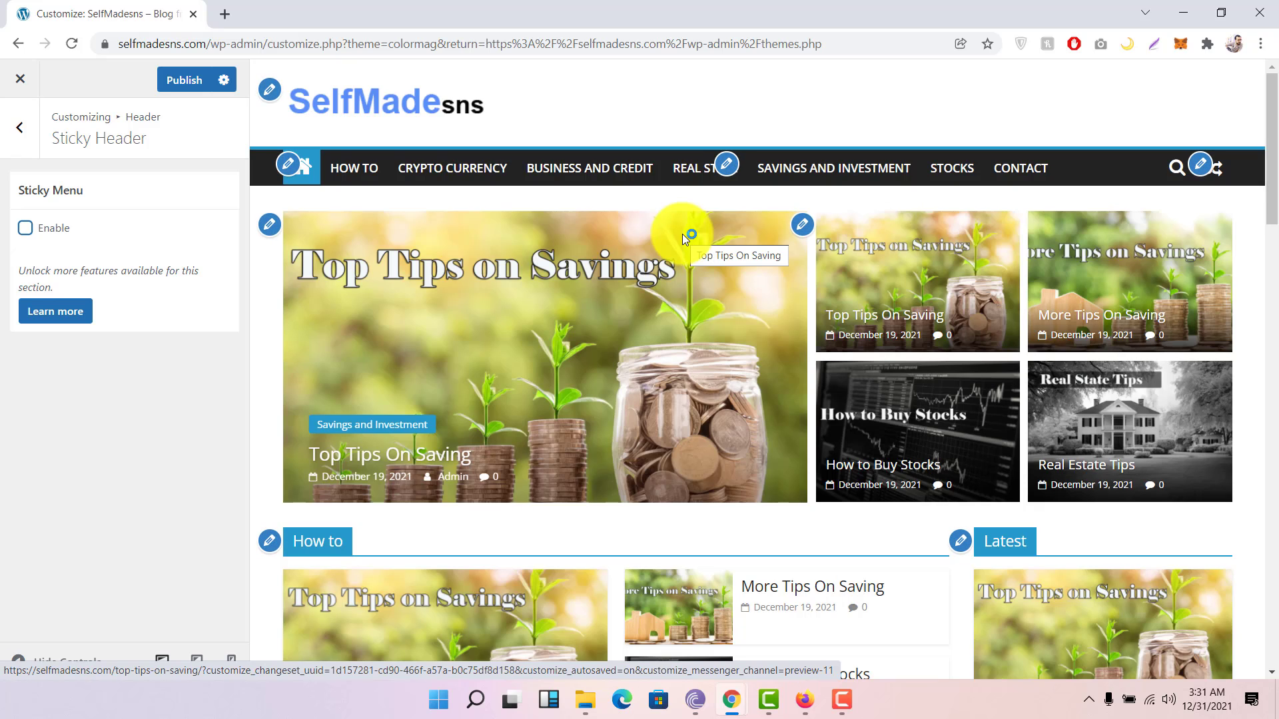
scroll(682, 234, "down", 6)
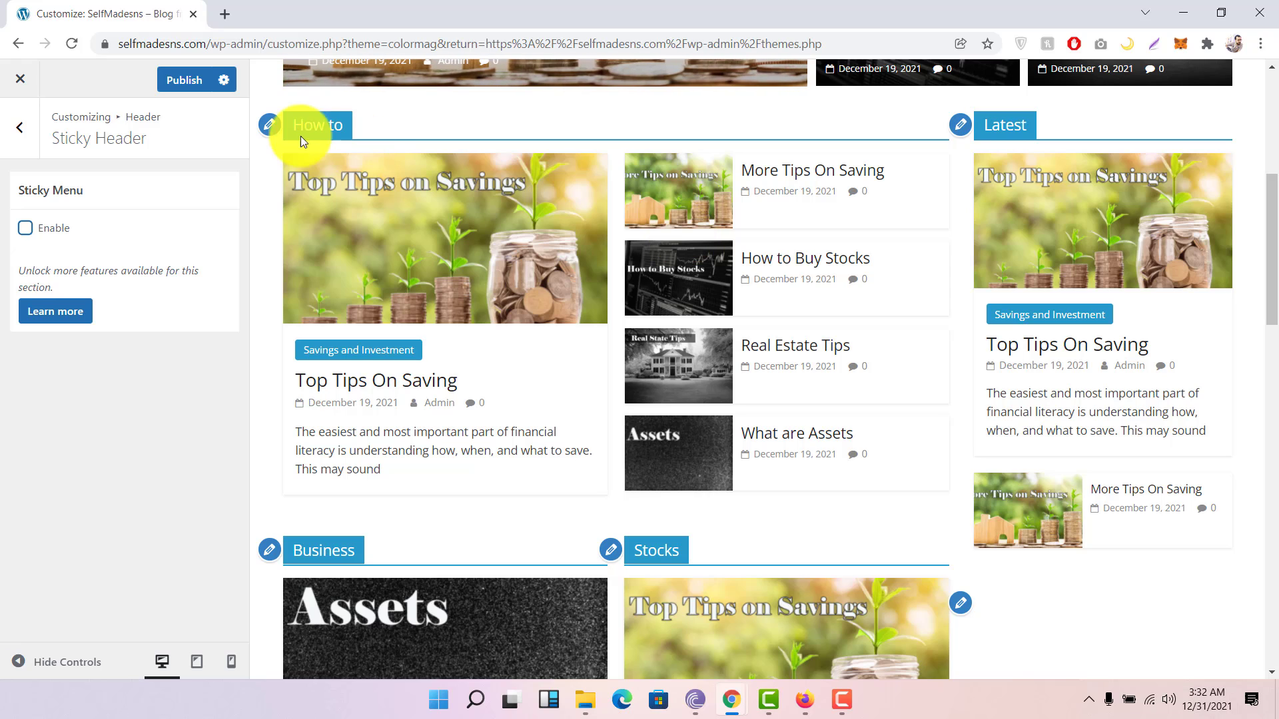
left_click(42, 234)
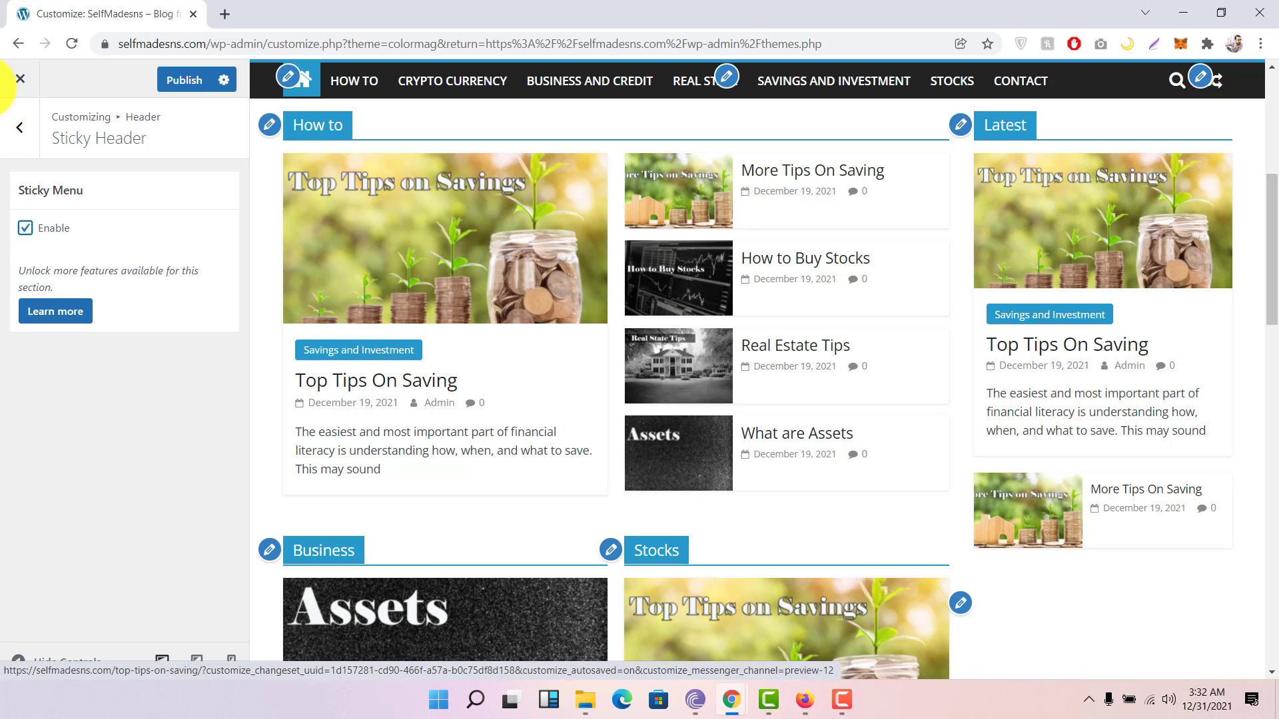
left_click(18, 145)
Step: Look over Content > Single Post options, with Related Posts by categories, and the Page options
left_click(16, 137)
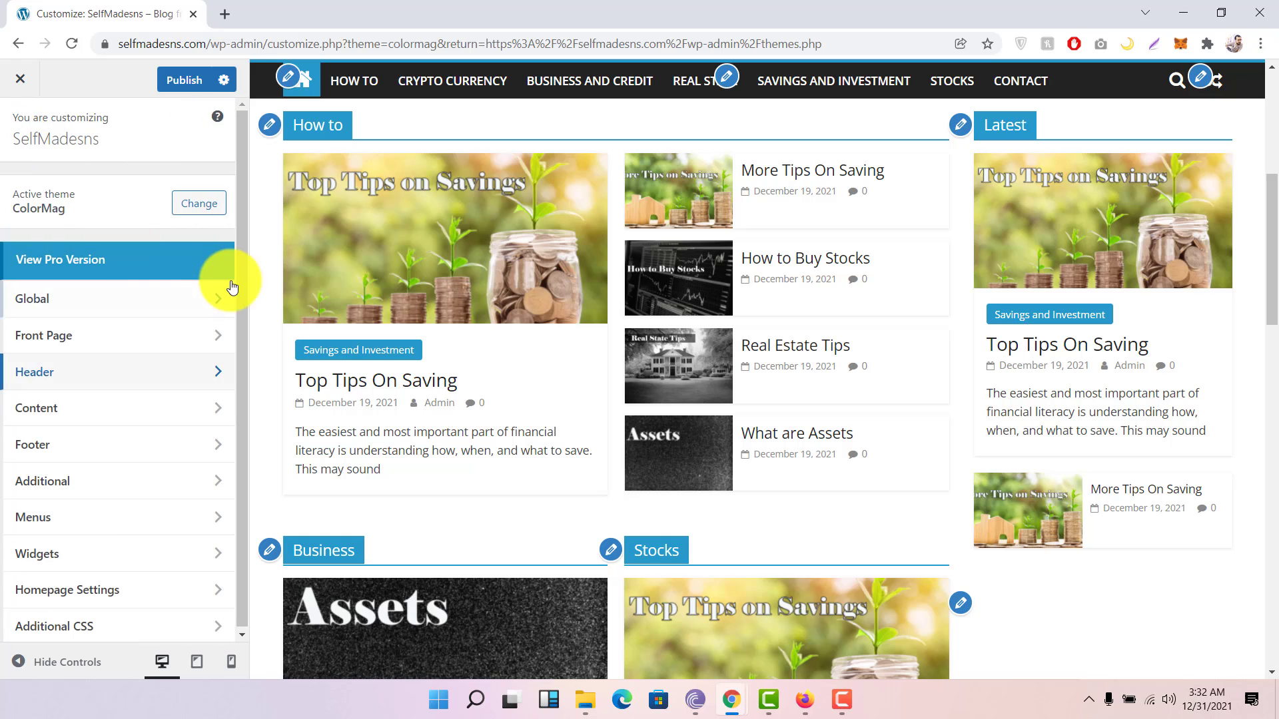
left_click(99, 413)
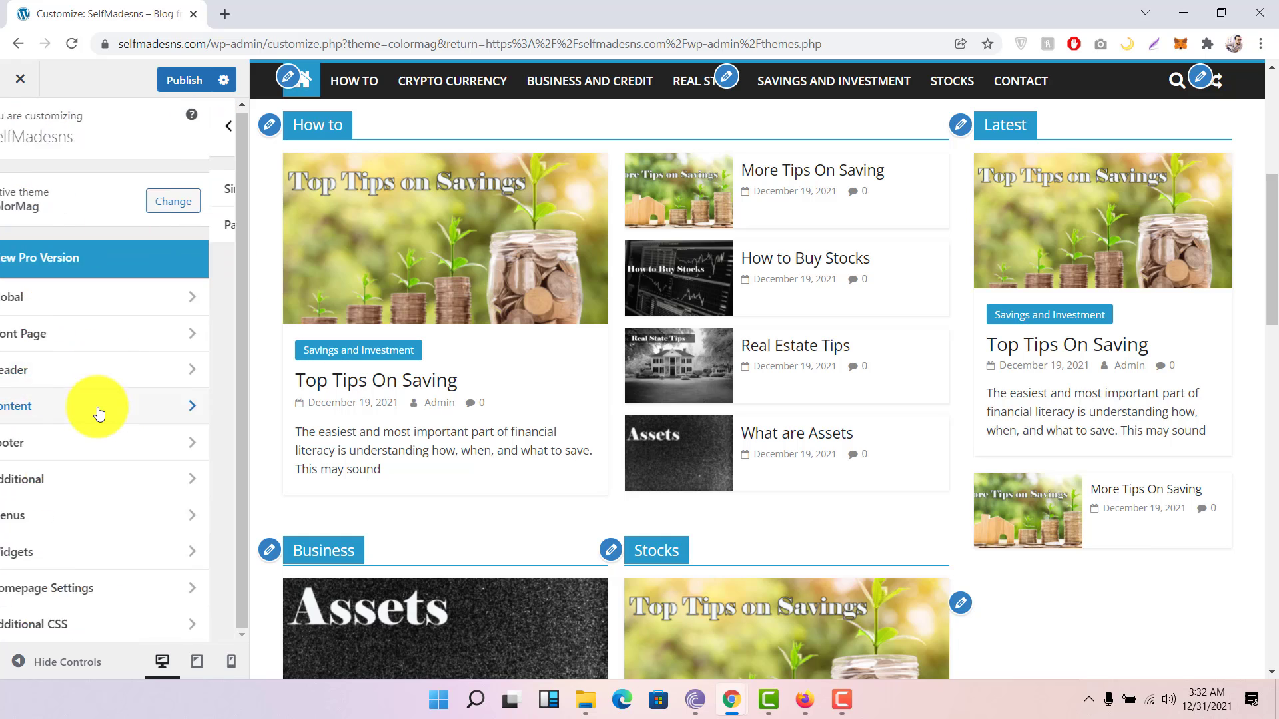
left_click(153, 193)
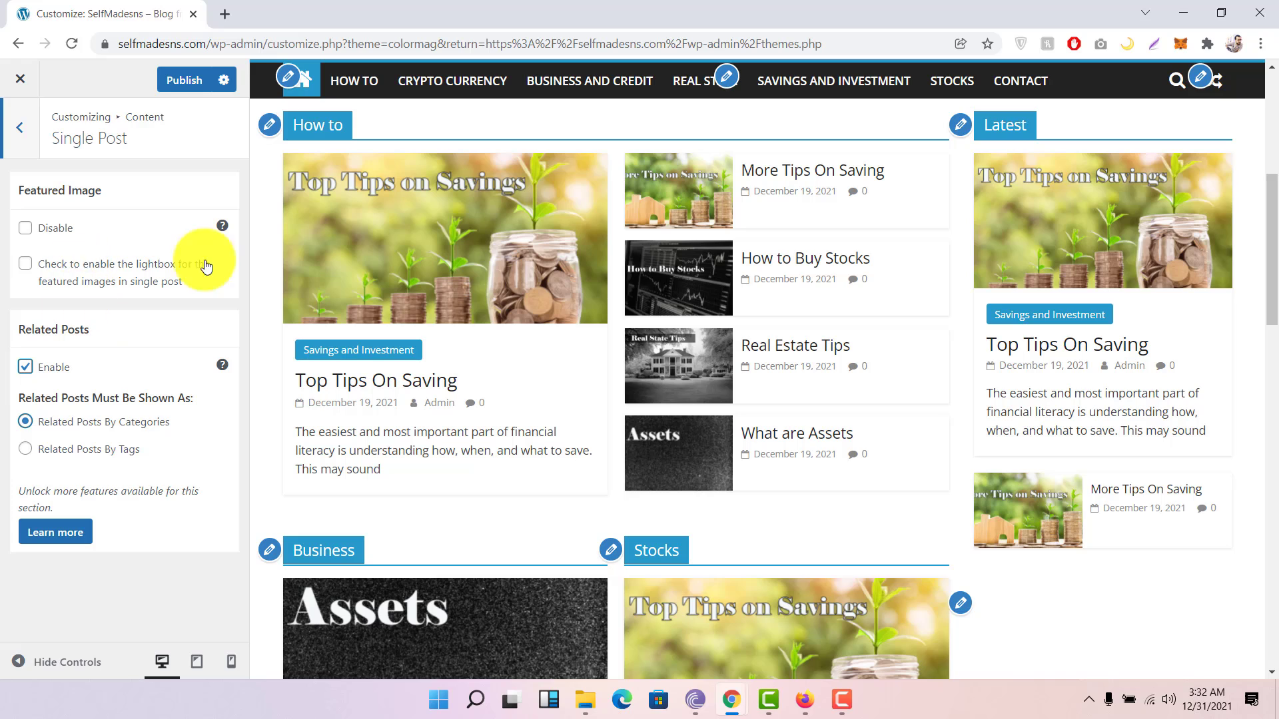
left_click(14, 130)
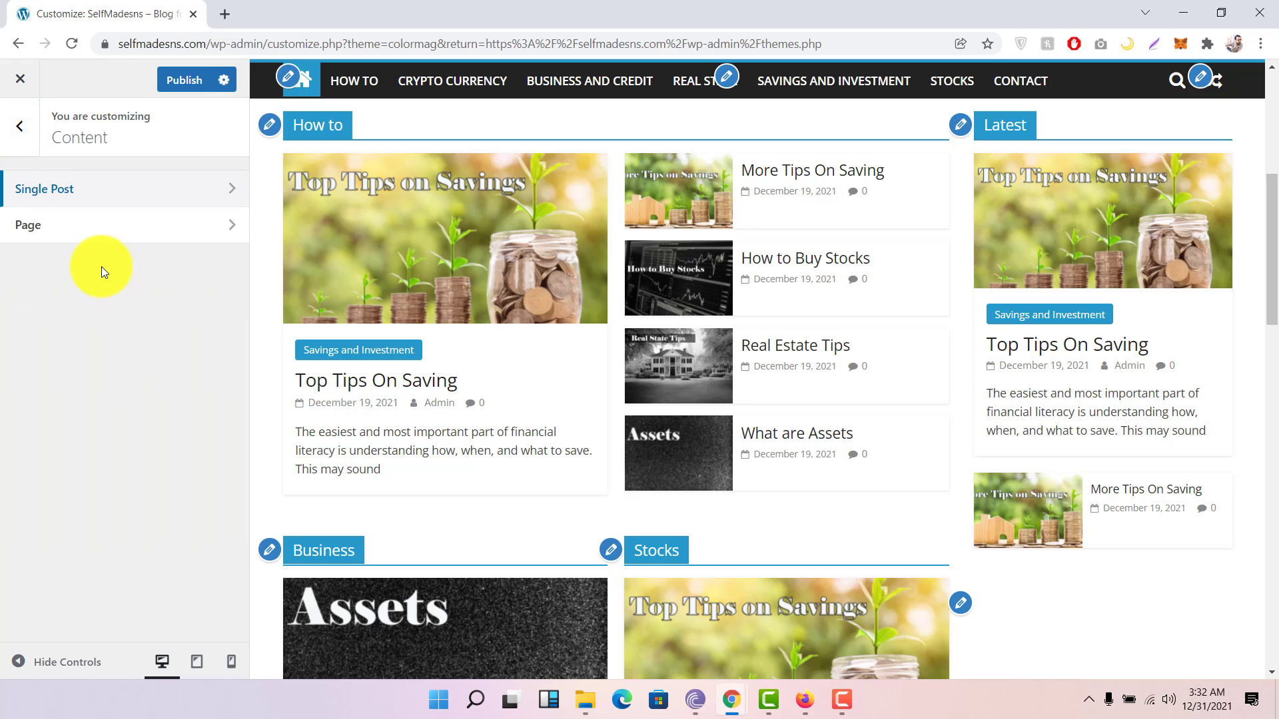
left_click(170, 229)
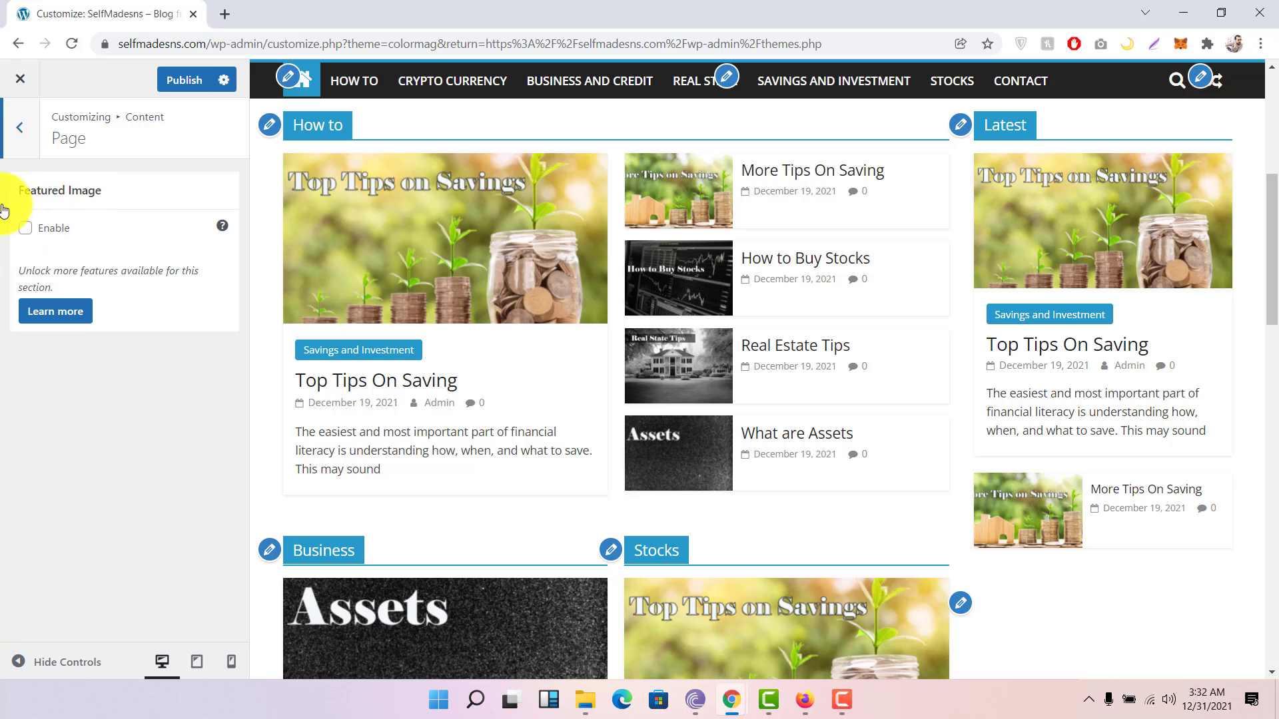
left_click(21, 128)
left_click(23, 134)
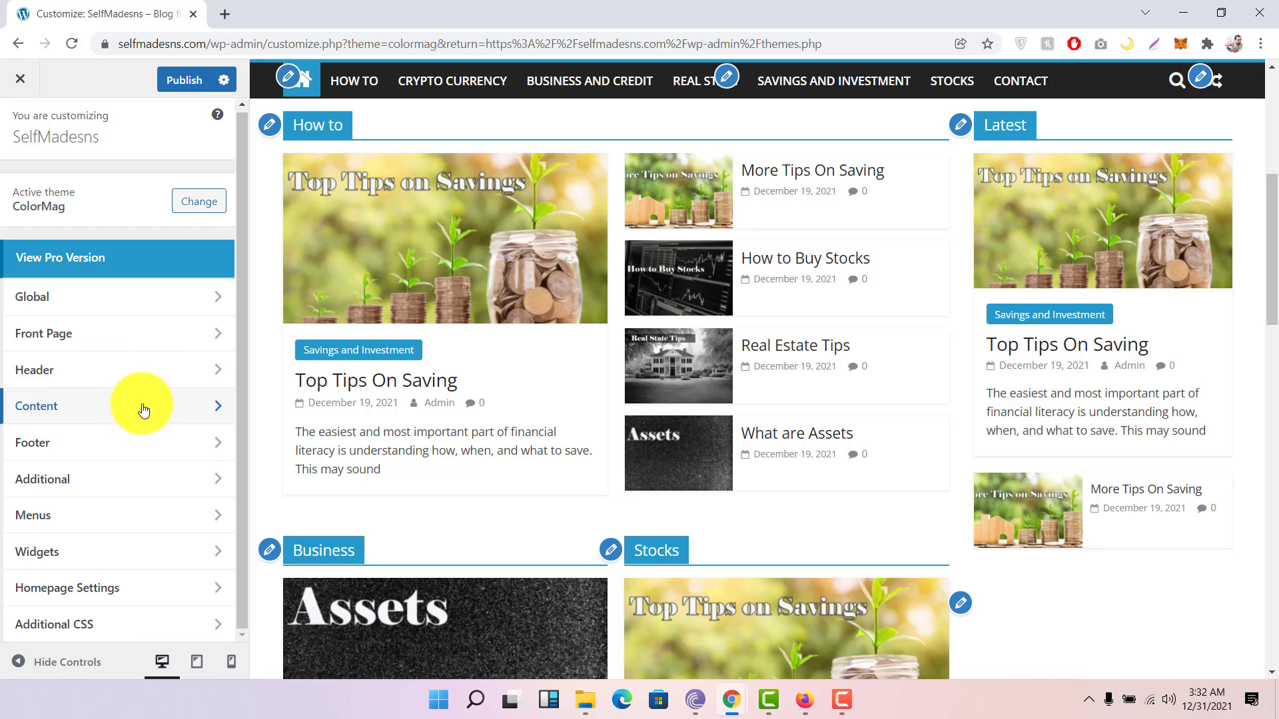
left_click(110, 444)
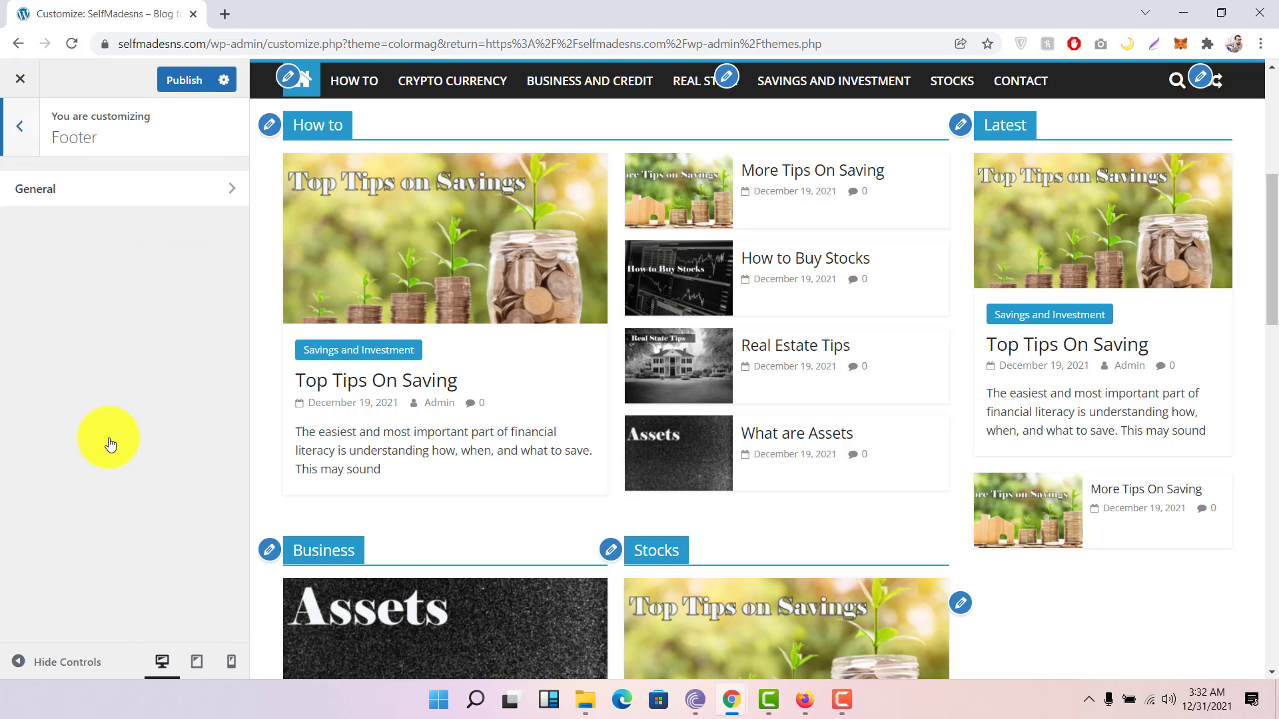
left_click(168, 208)
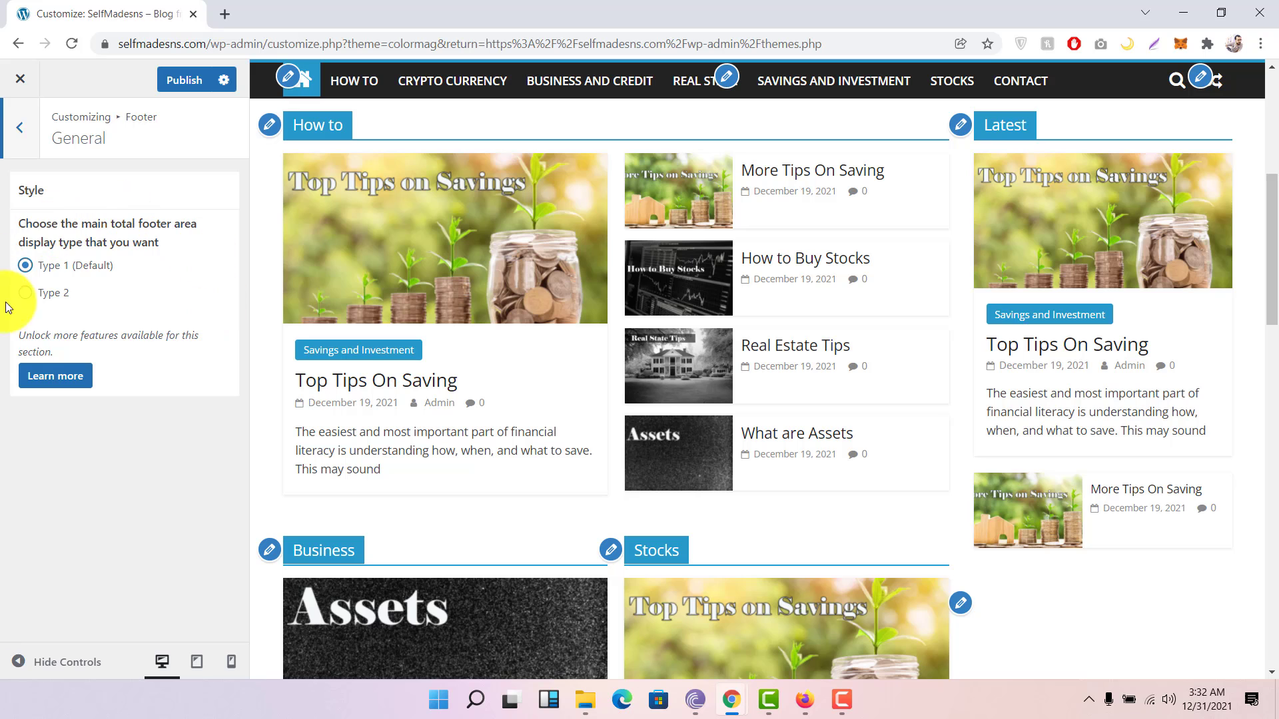
scroll(573, 388, "down", 2)
scroll(577, 385, "down", 15)
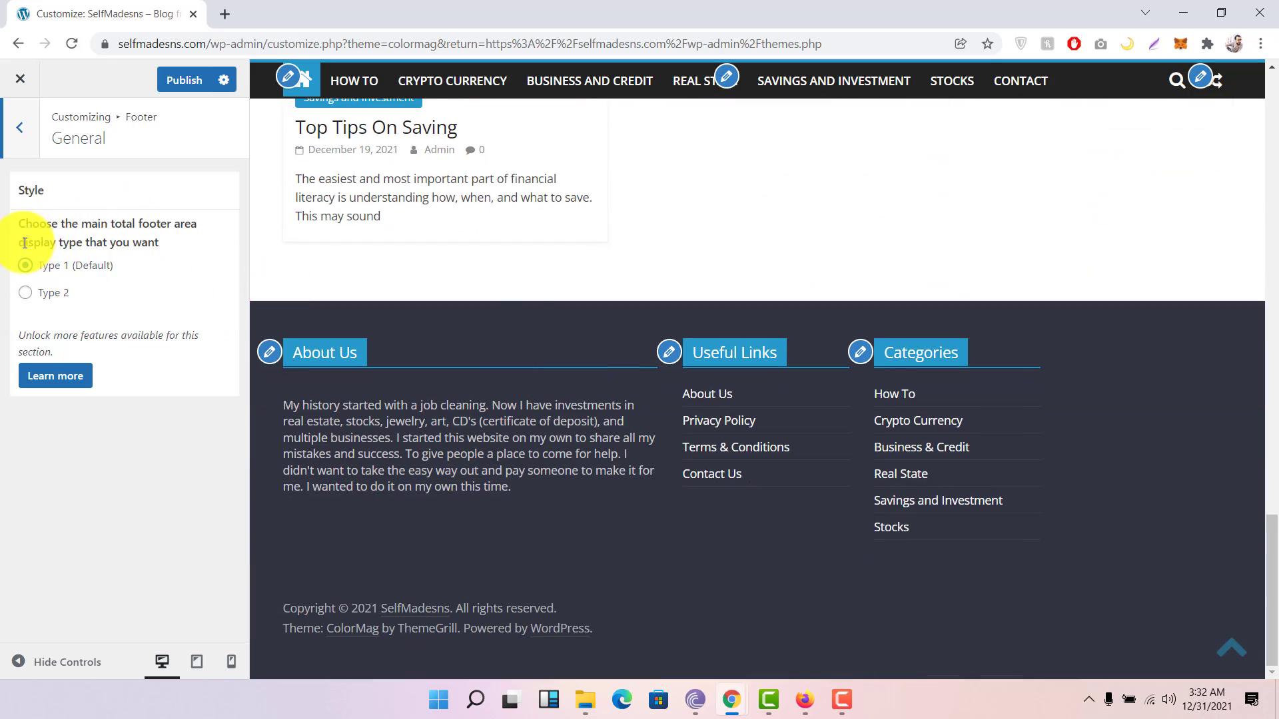
left_click(59, 304)
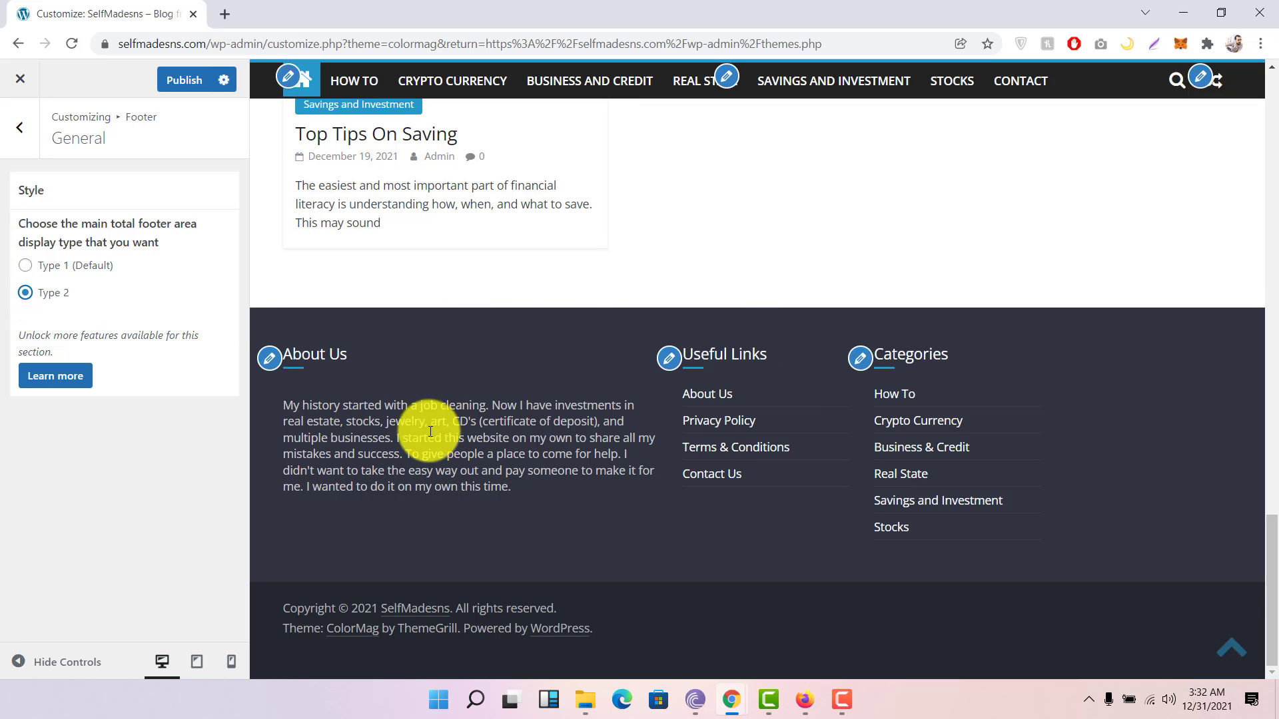
left_click(65, 273)
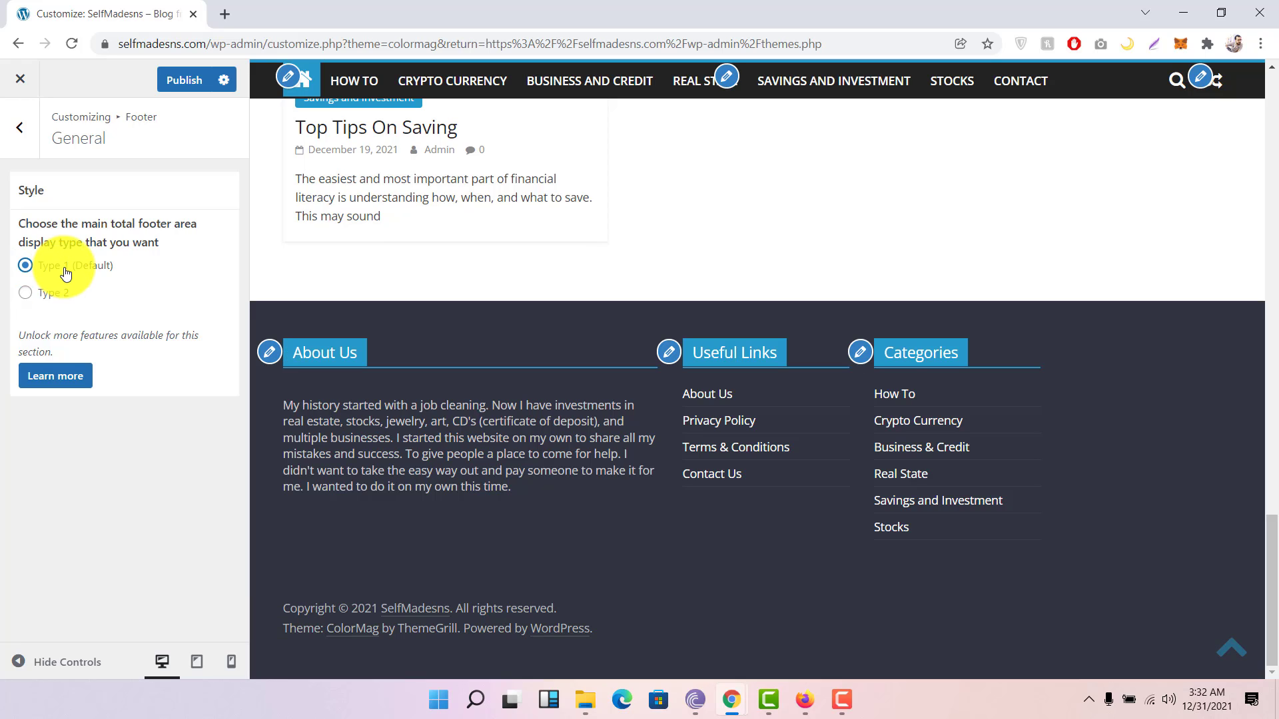
left_click(23, 130)
Step: Enable Social Icons under the Additional settings
left_click(23, 130)
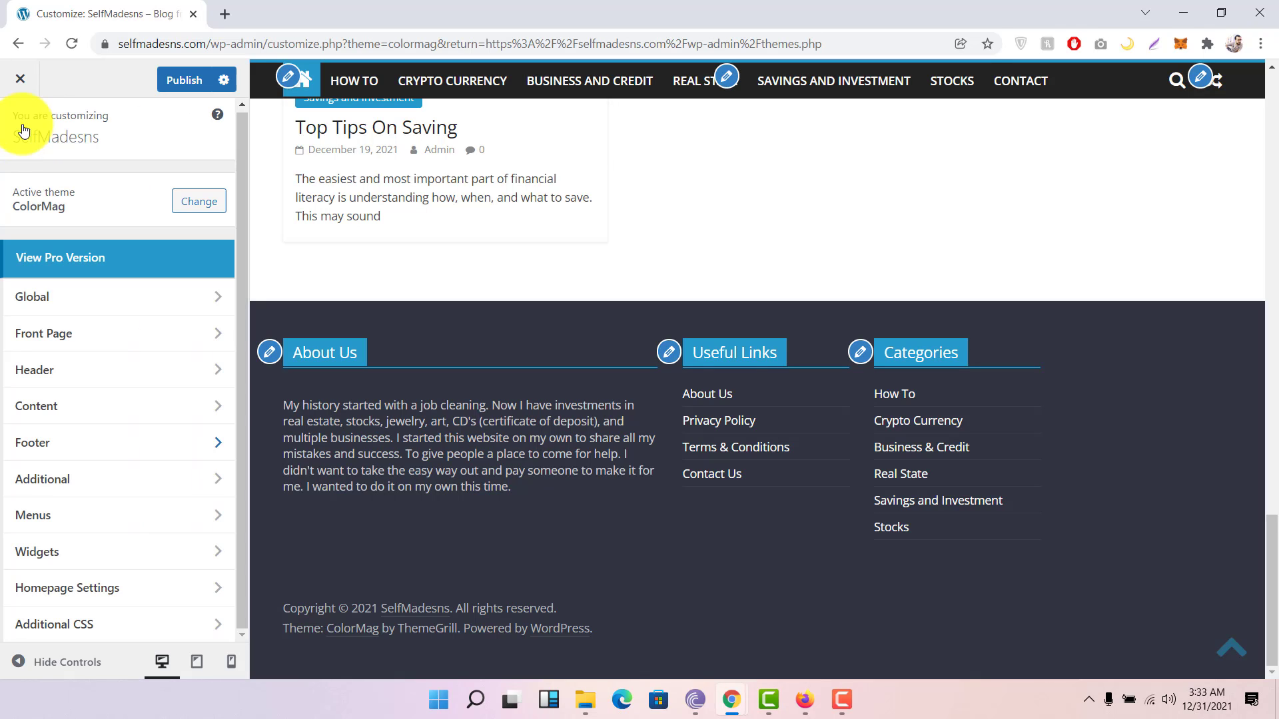
left_click(91, 481)
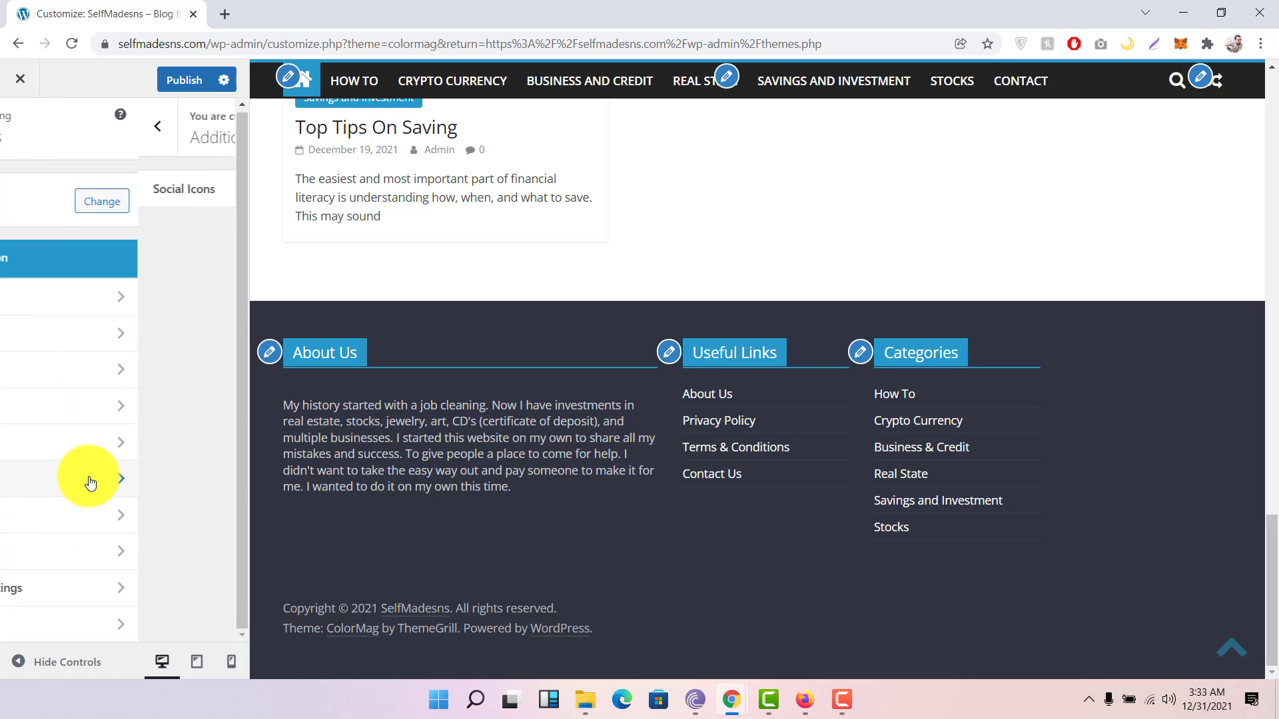
left_click(130, 200)
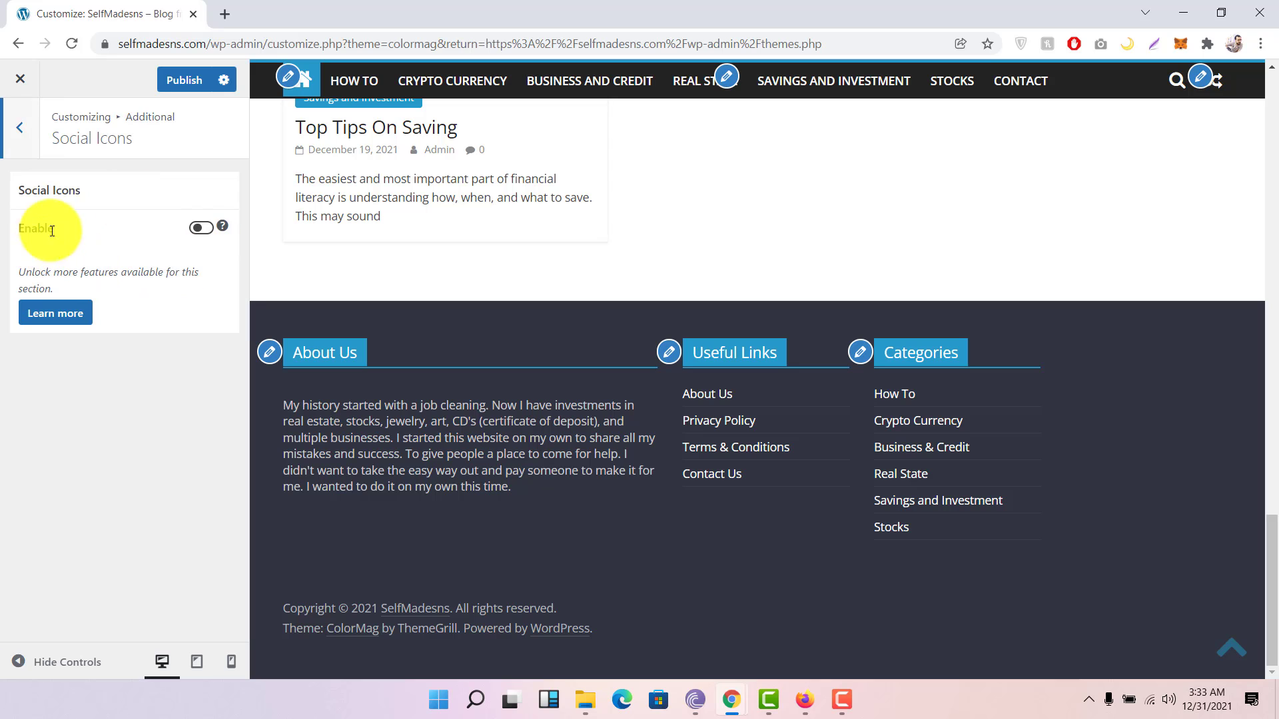
left_click(189, 229)
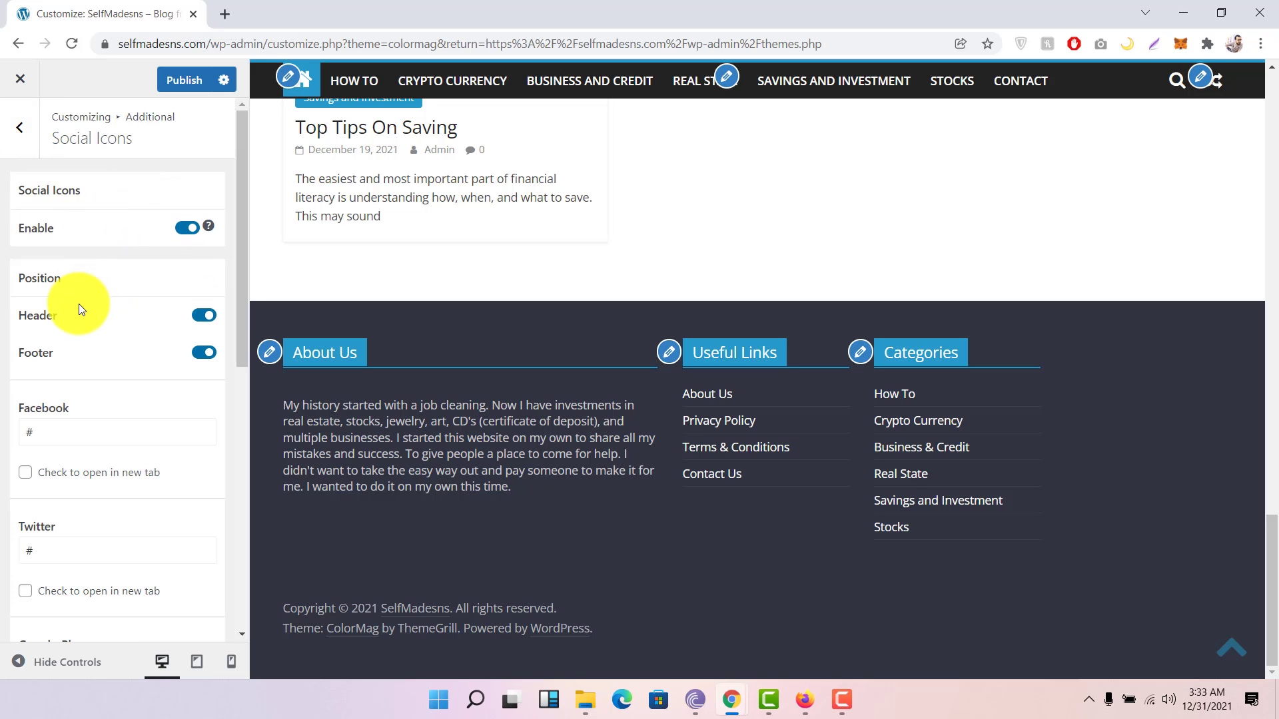
Step: Scroll through the social icon fields, then disable Social Icons again
scroll(110, 301, "down", 3)
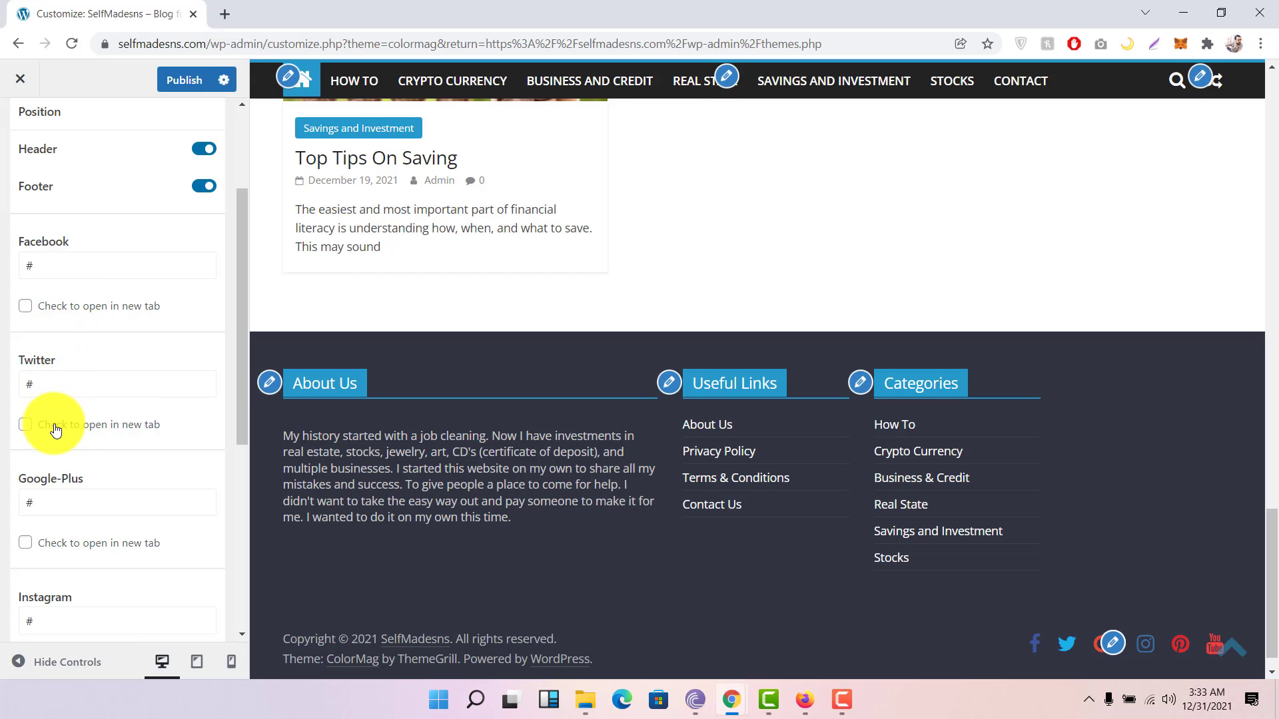
scroll(509, 392, "up", 4)
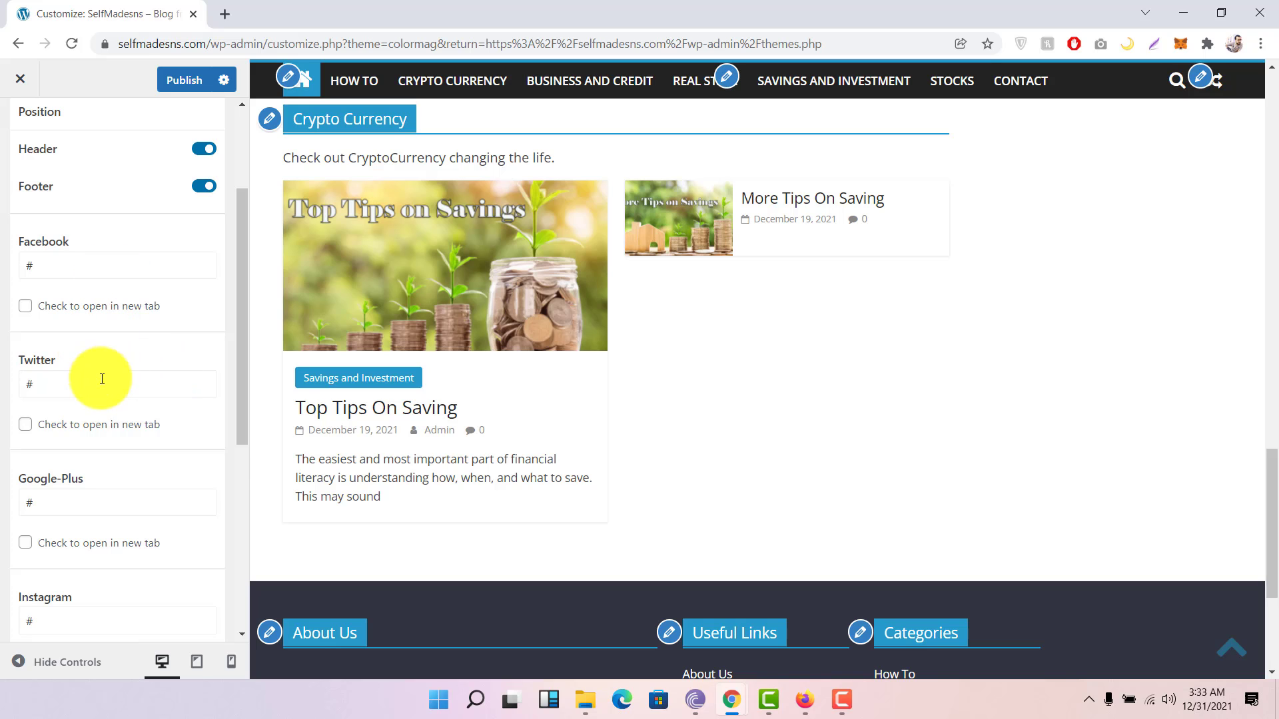
scroll(102, 379, "down", 1)
scroll(102, 379, "down", 3)
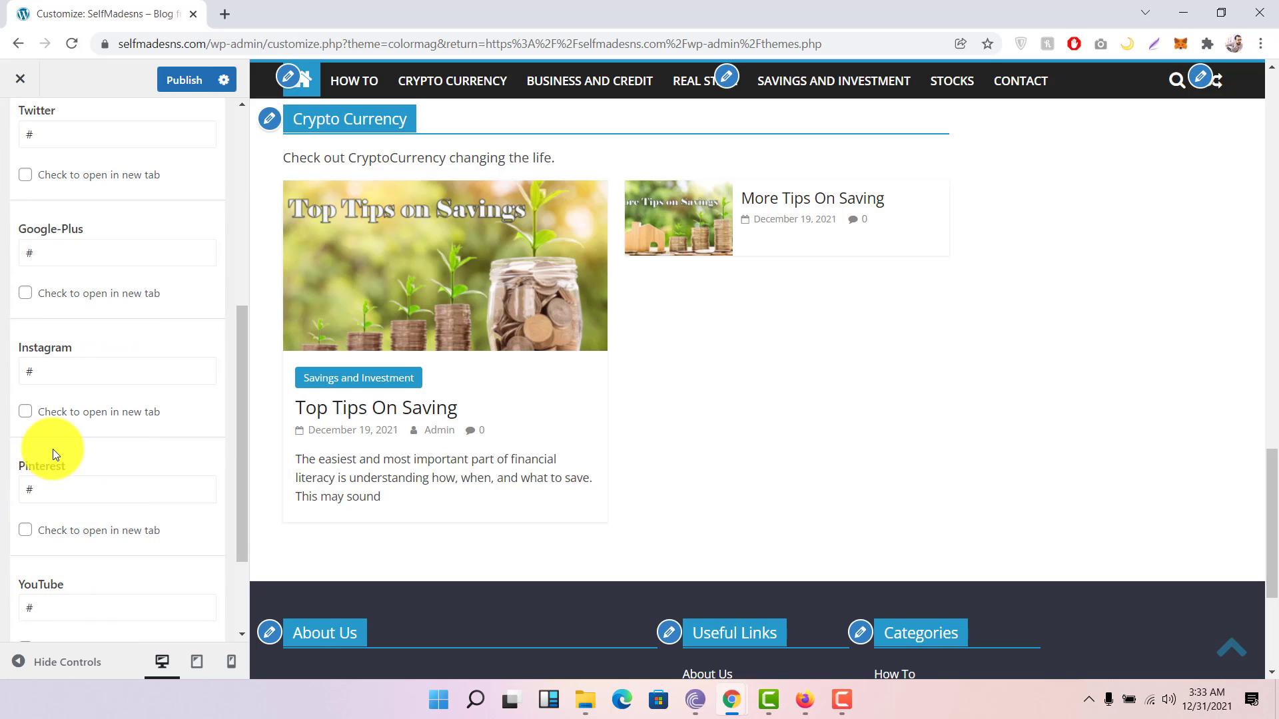
scroll(79, 557, "down", 2)
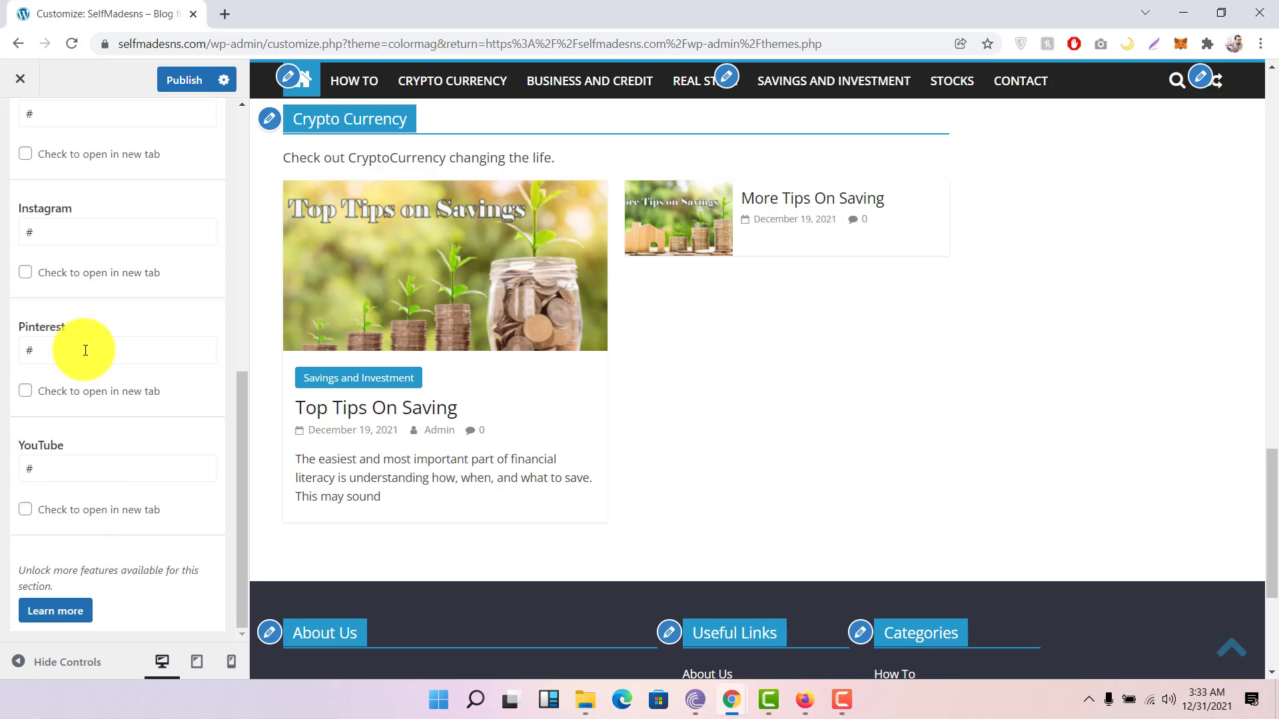
scroll(86, 351, "up", 3)
scroll(85, 351, "up", 5)
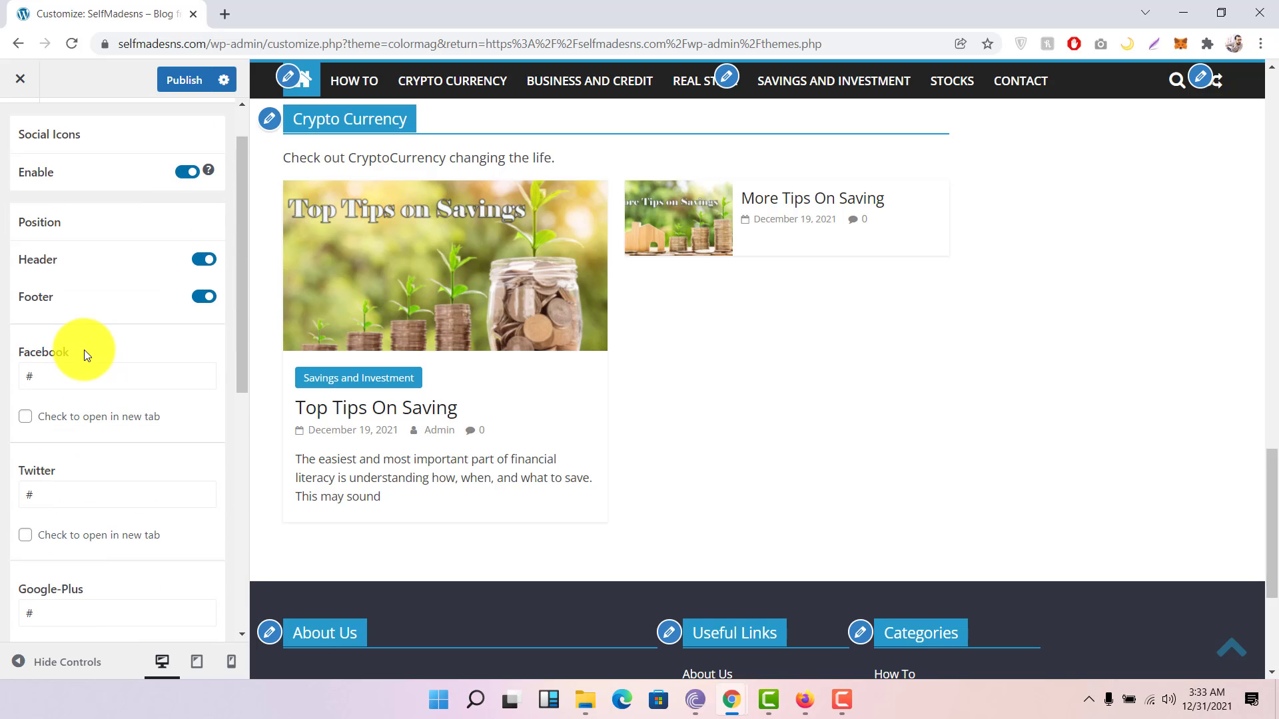
left_click(187, 172)
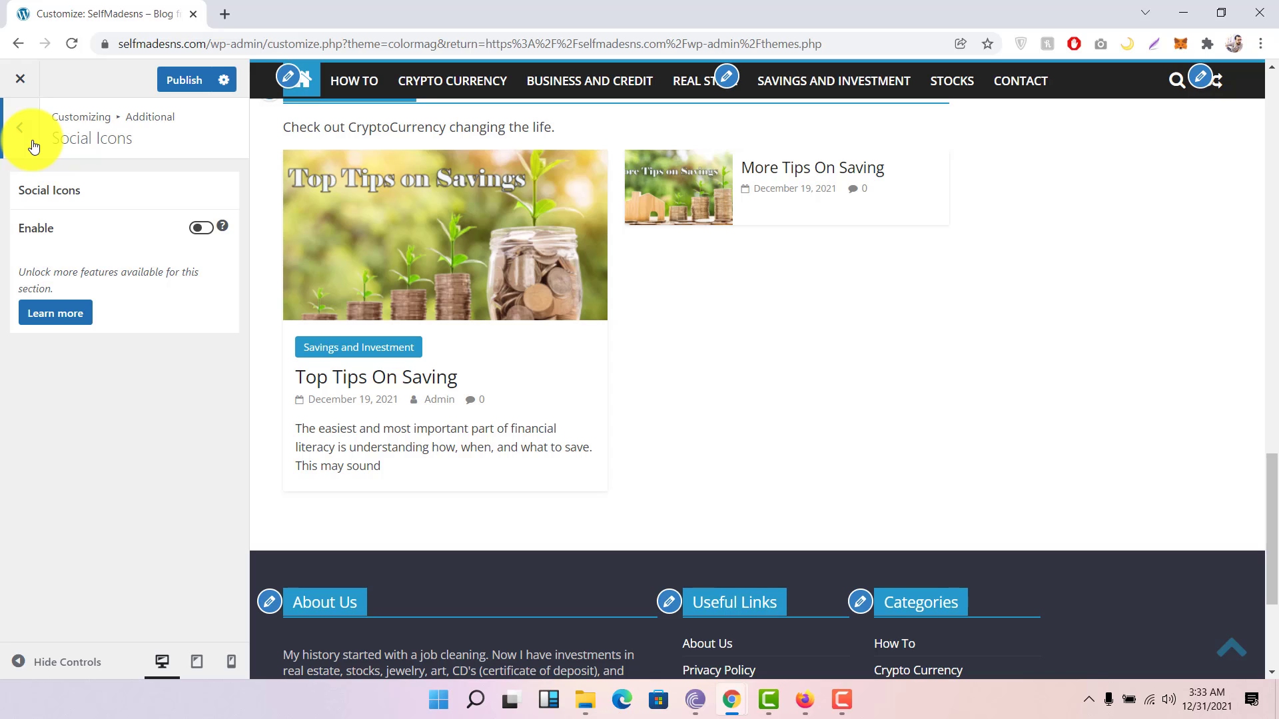
left_click(33, 146)
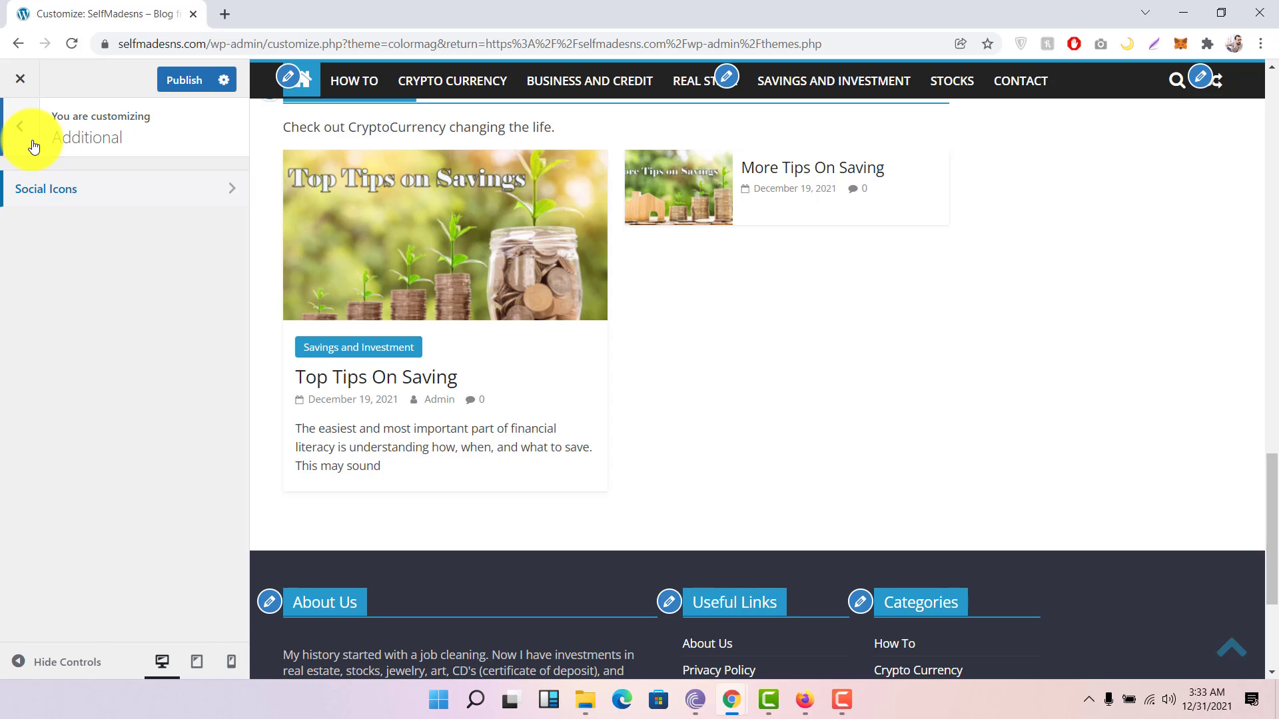
Step: Look over the Menus panel and scroll the Widgets panel's theme widget areas
left_click(34, 146)
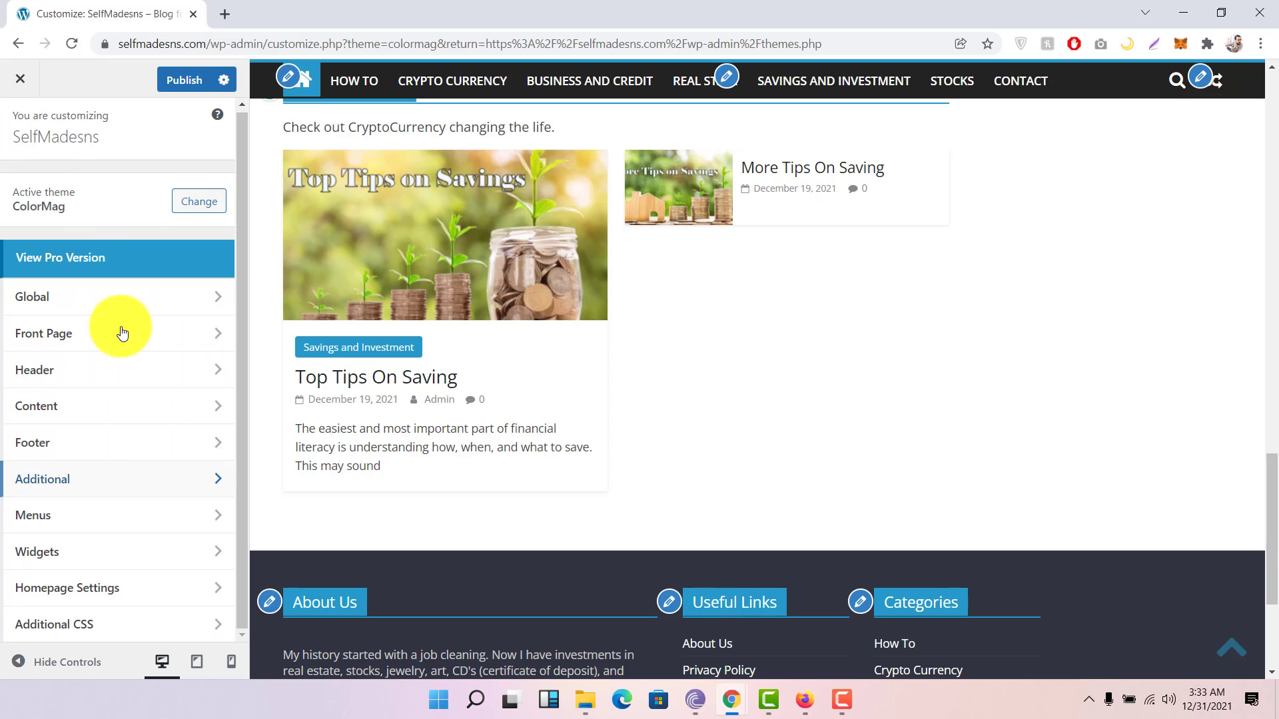
left_click(87, 530)
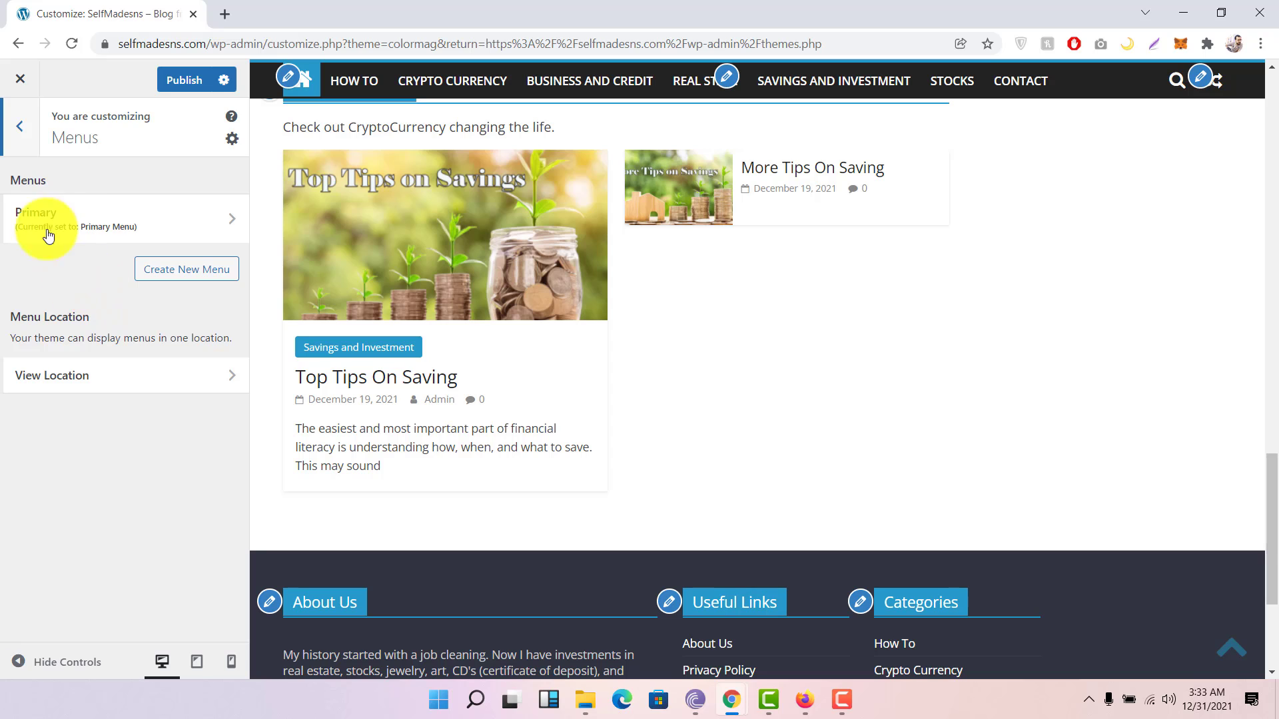
left_click(21, 130)
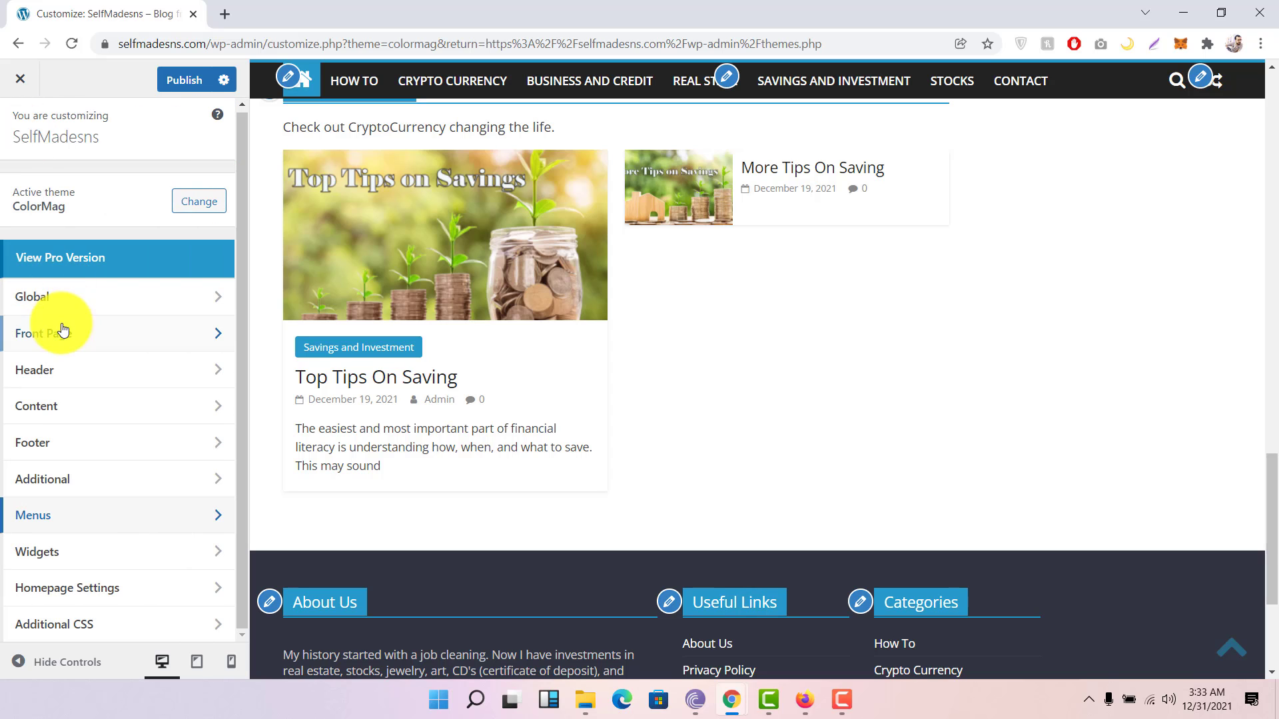
left_click(83, 554)
scroll(166, 298, "down", 2)
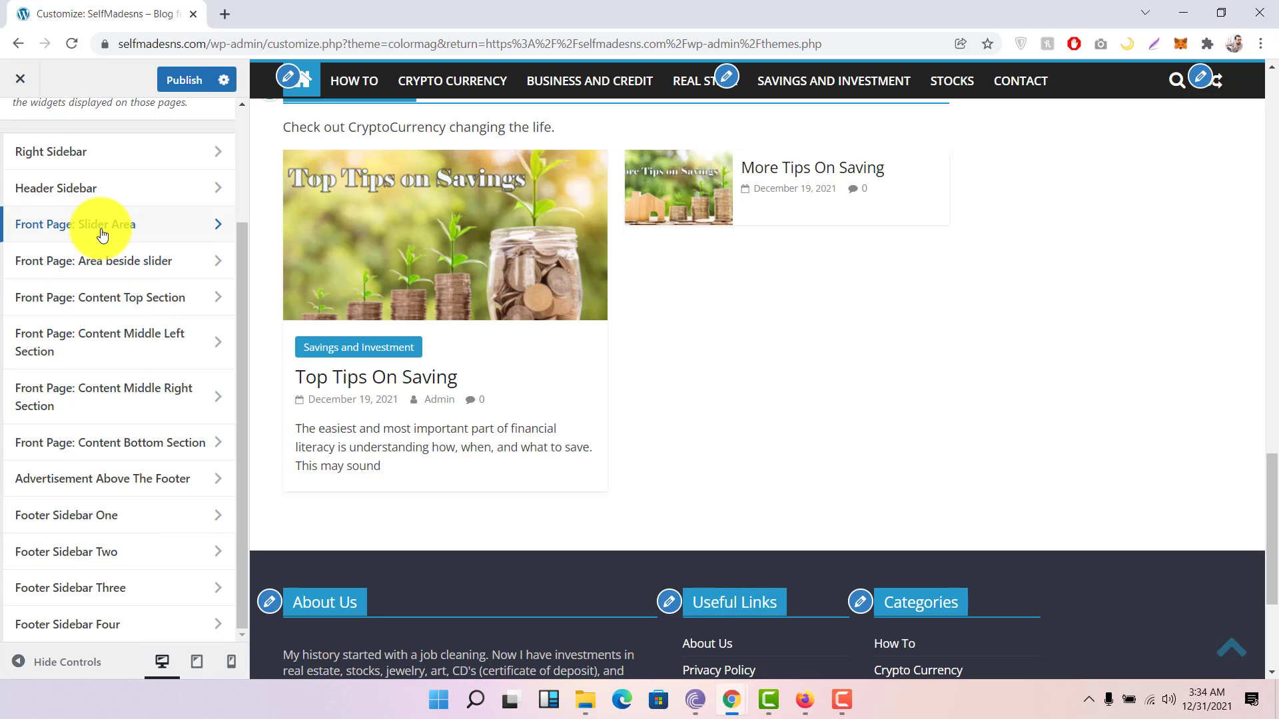
scroll(99, 226, "up", 3)
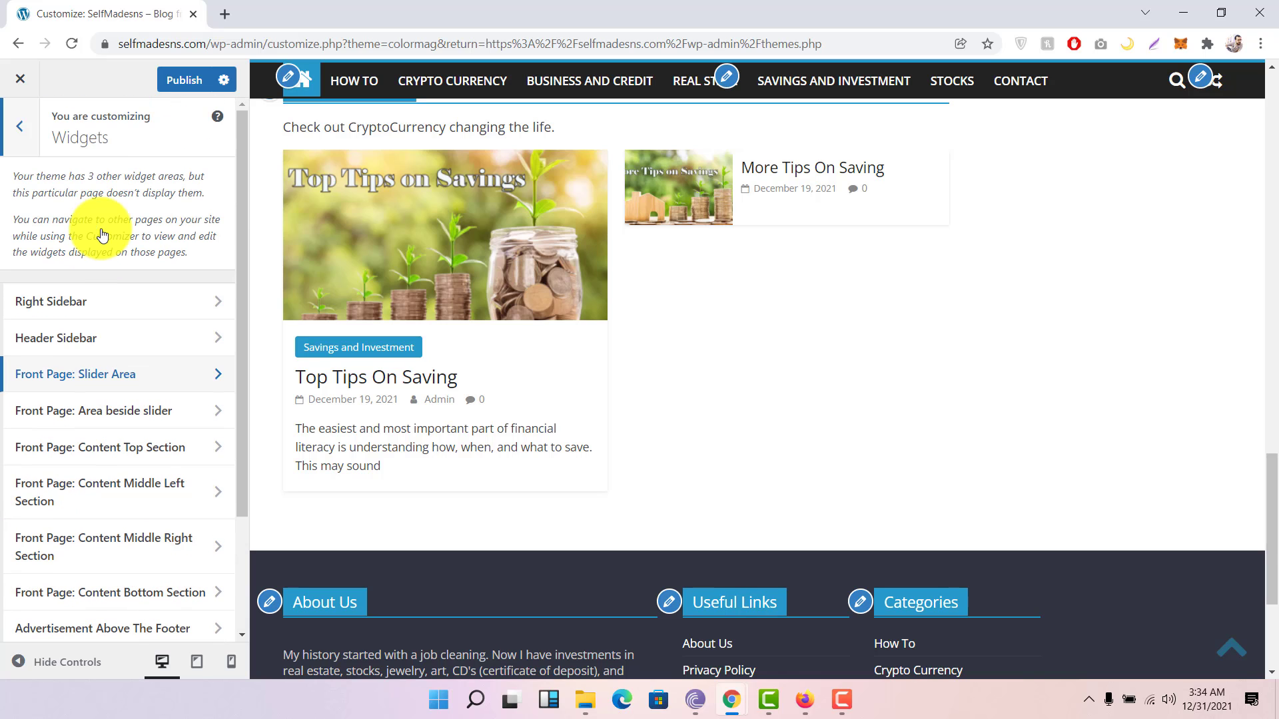
left_click(18, 127)
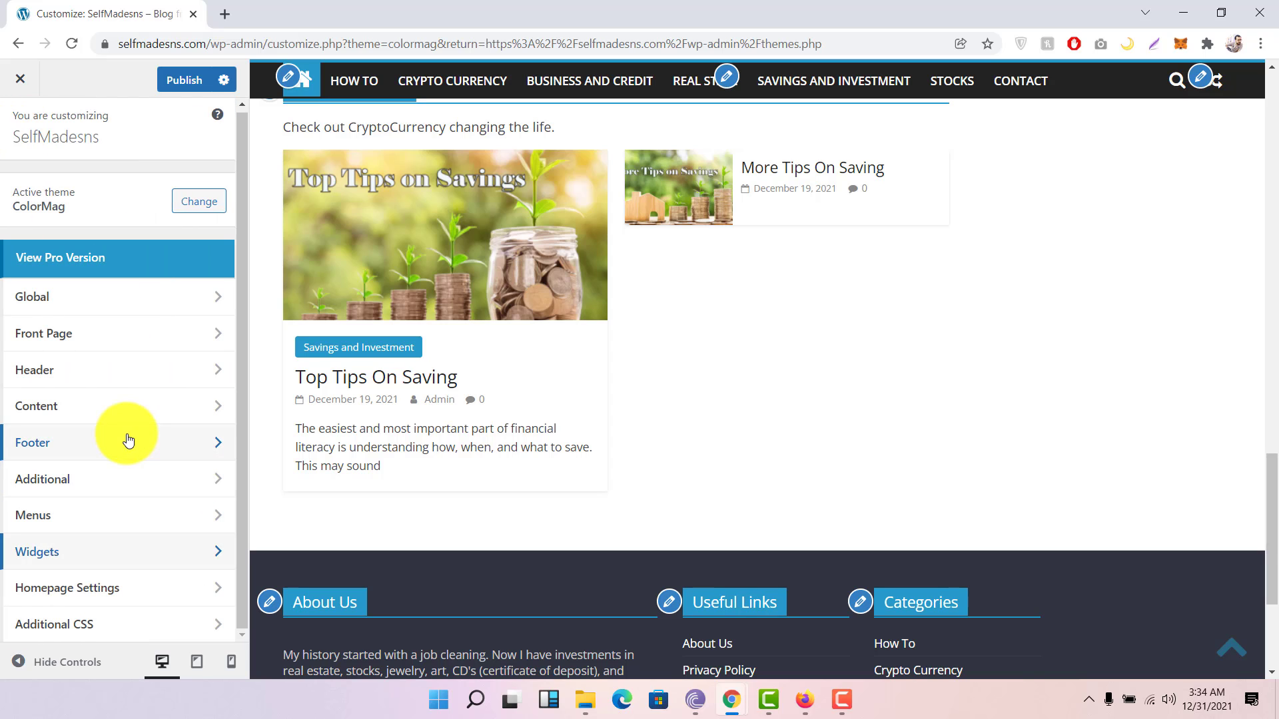
left_click(119, 585)
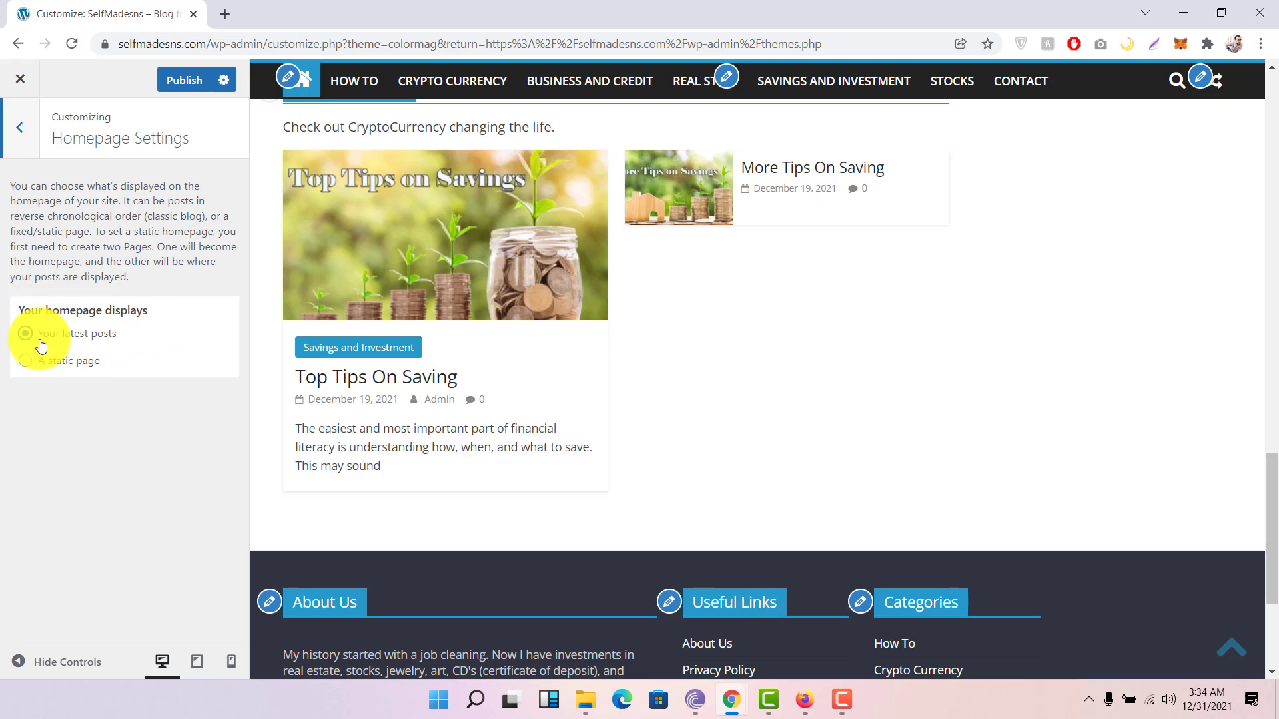
scroll(657, 341, "up", 10)
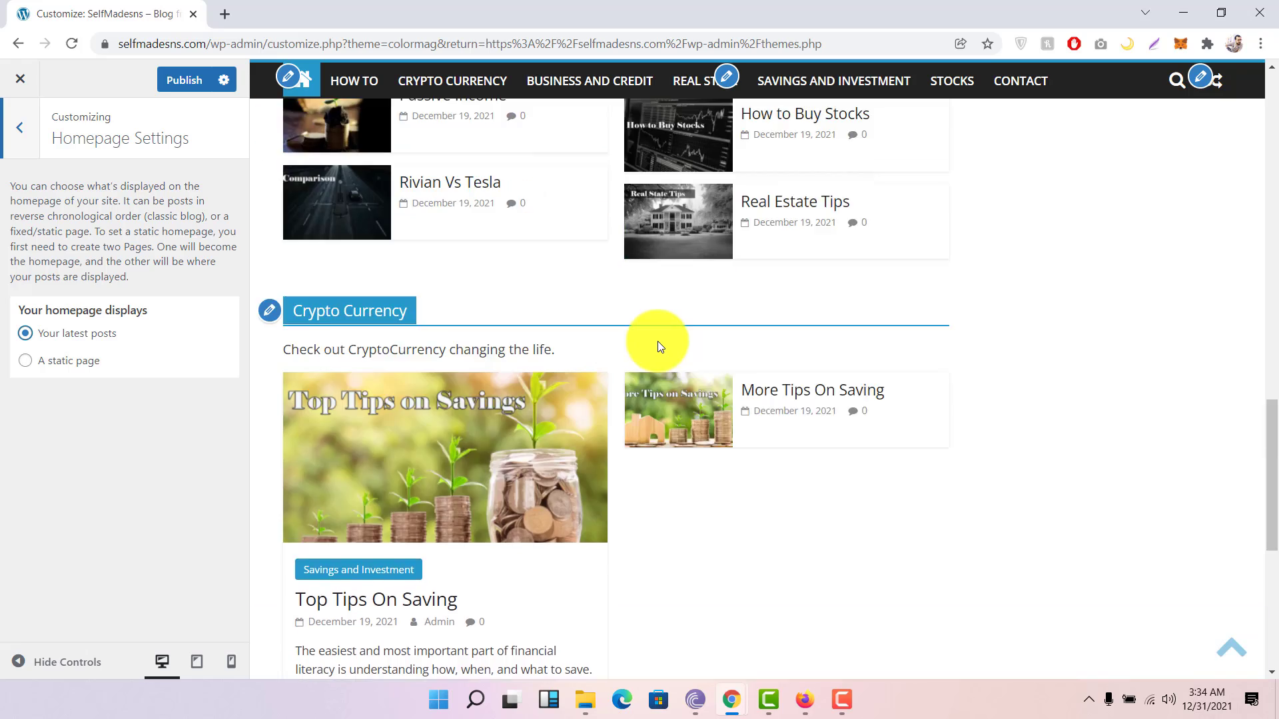
scroll(657, 341, "up", 8)
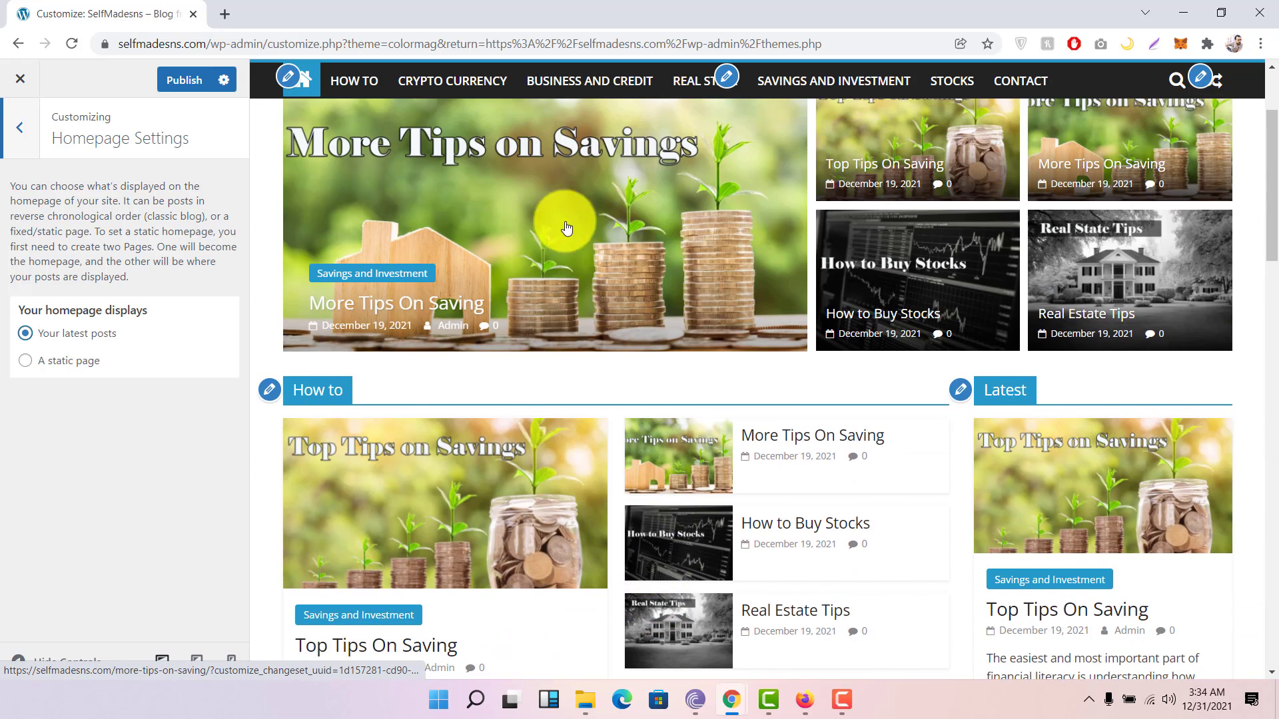
scroll(533, 253, "up", 3)
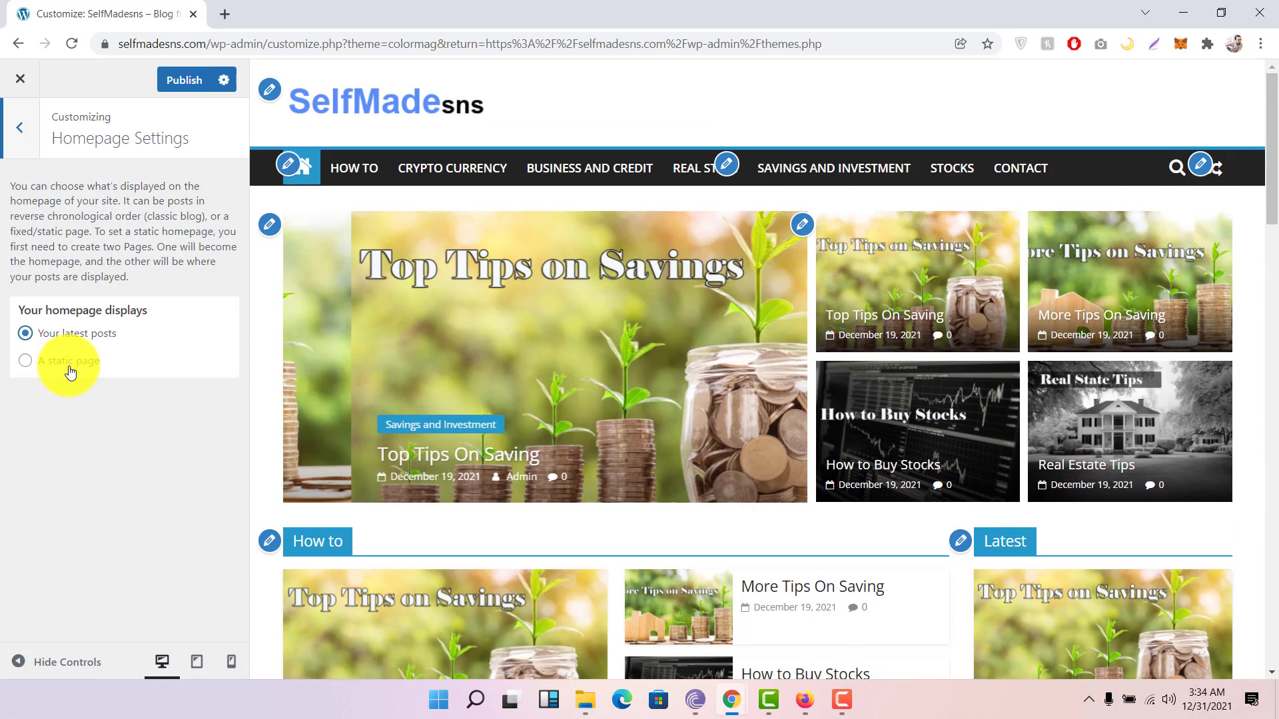
left_click(67, 363)
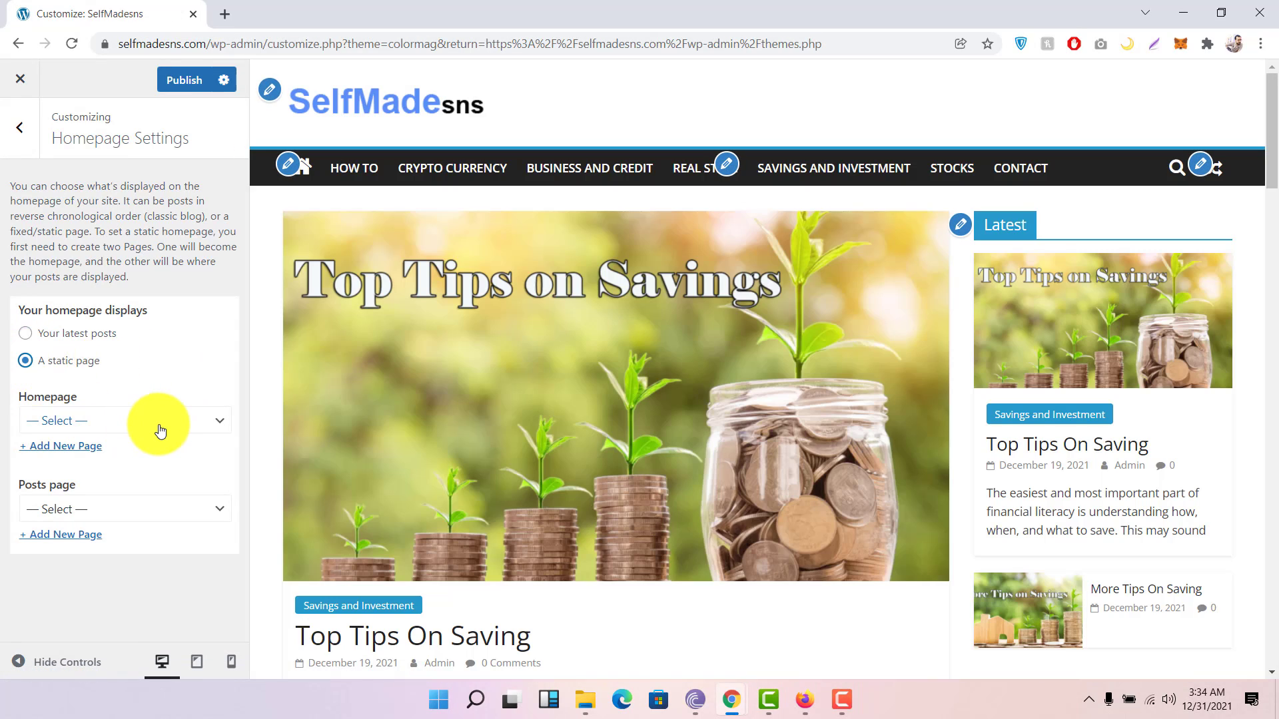
left_click(160, 425)
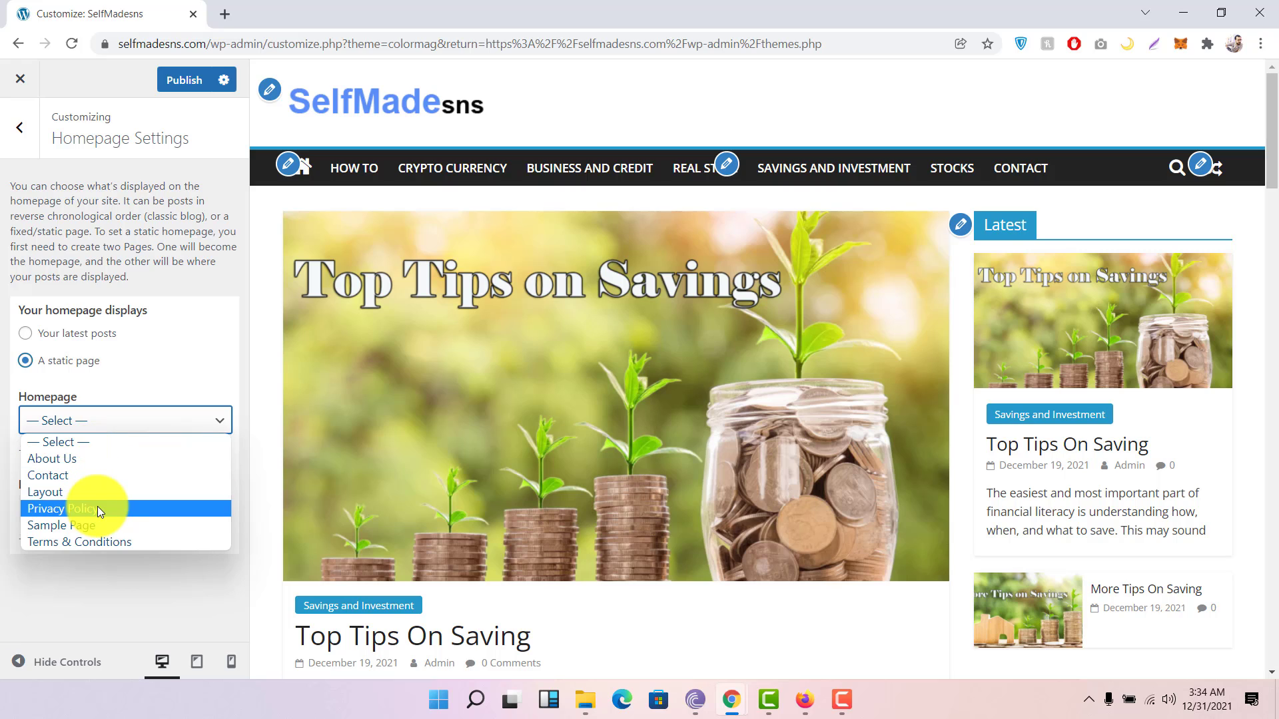
left_click(89, 425)
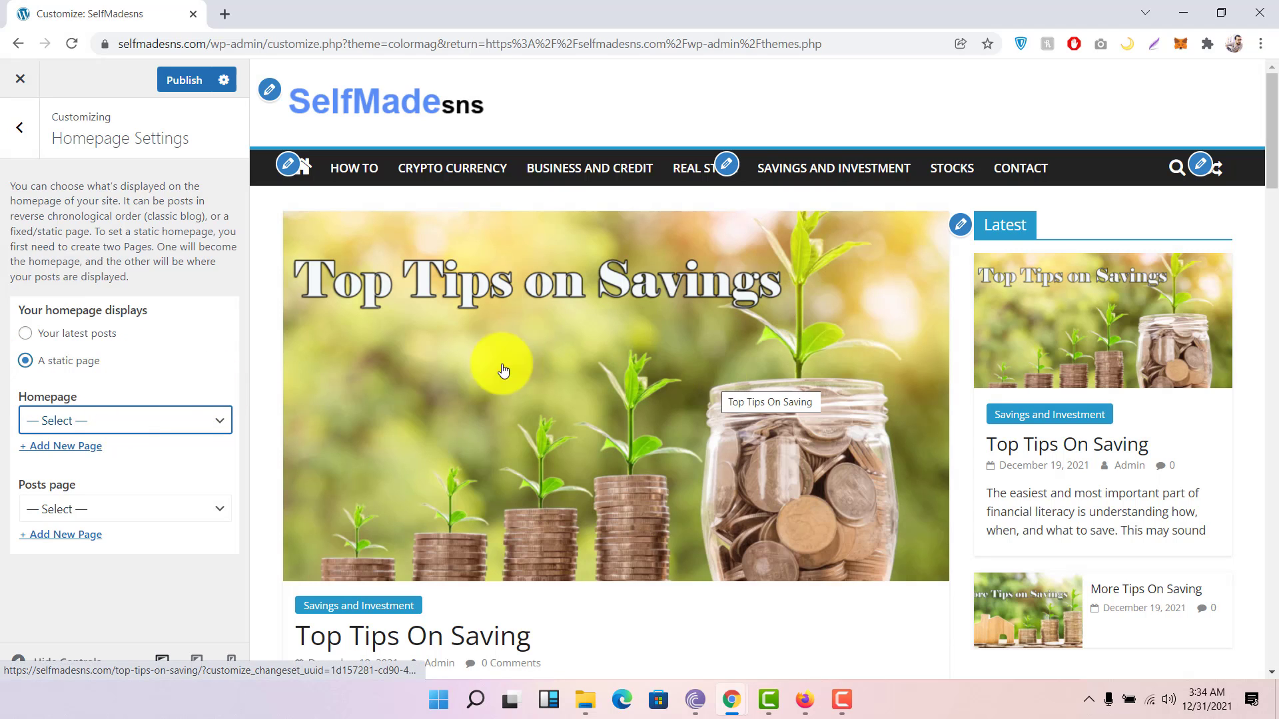
left_click(75, 340)
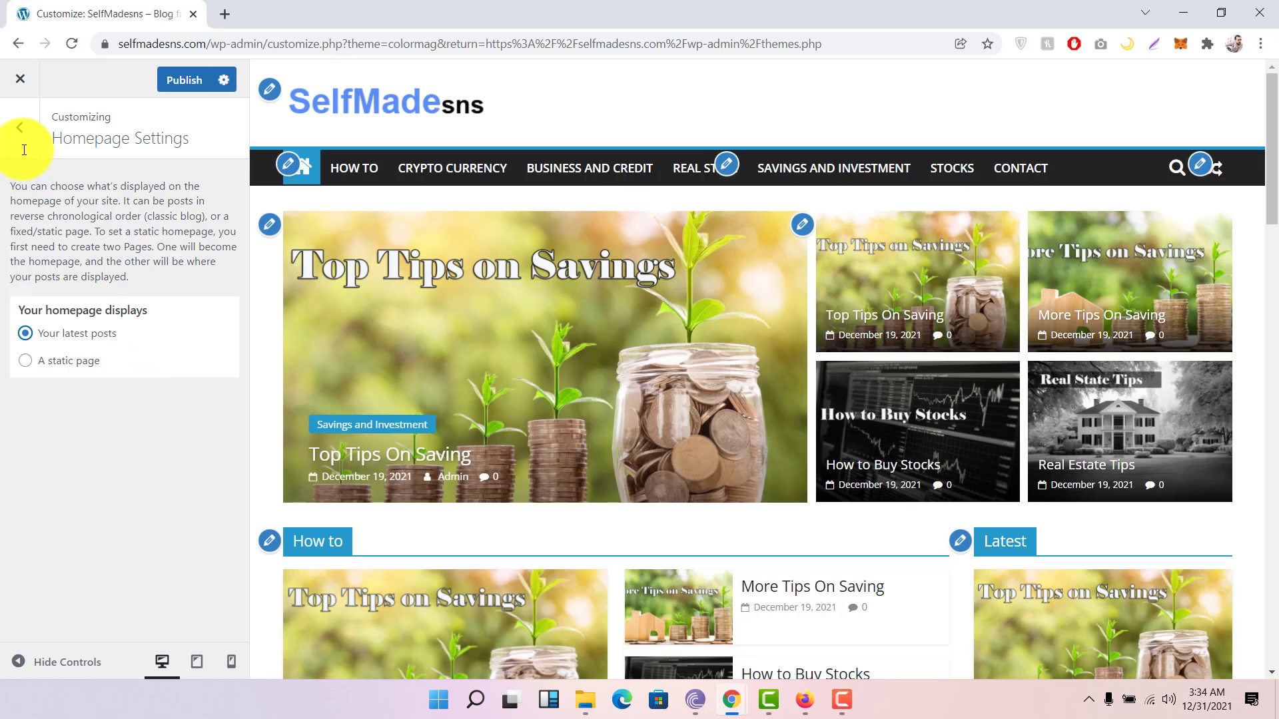
Step: Inspect the empty Additional CSS editor, then scroll the main Customizer sections
left_click(24, 151)
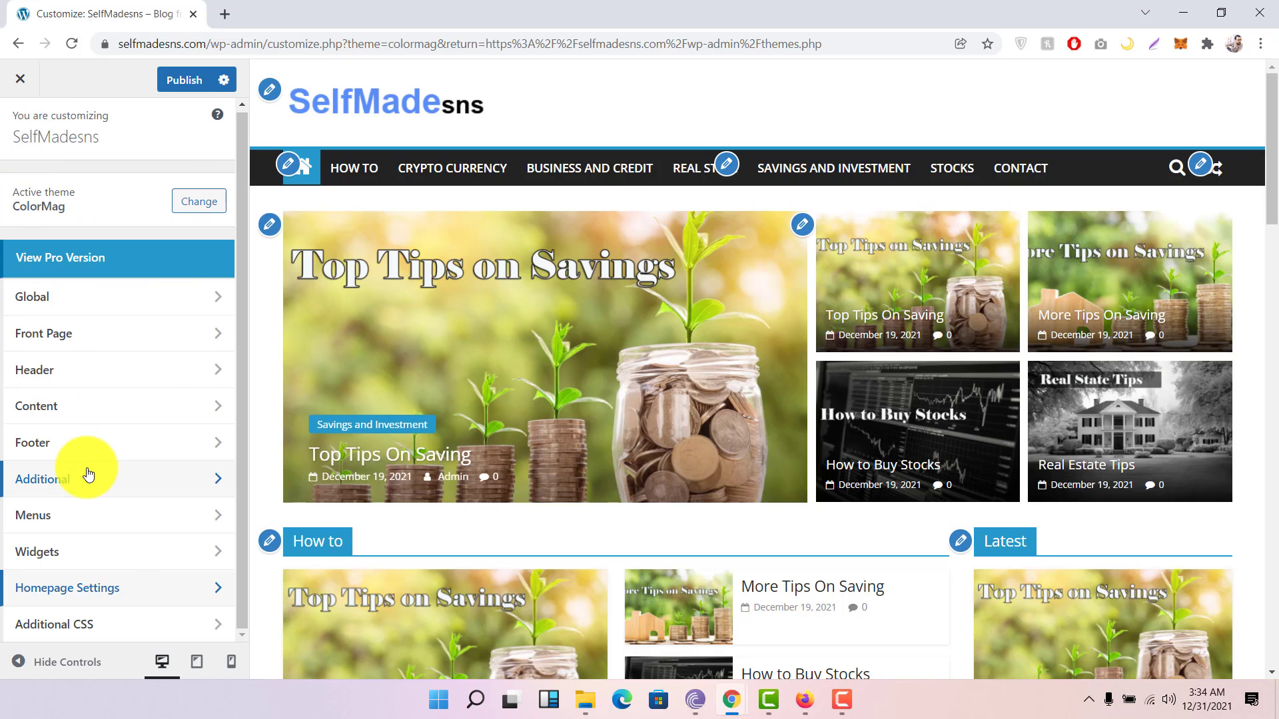
left_click(112, 639)
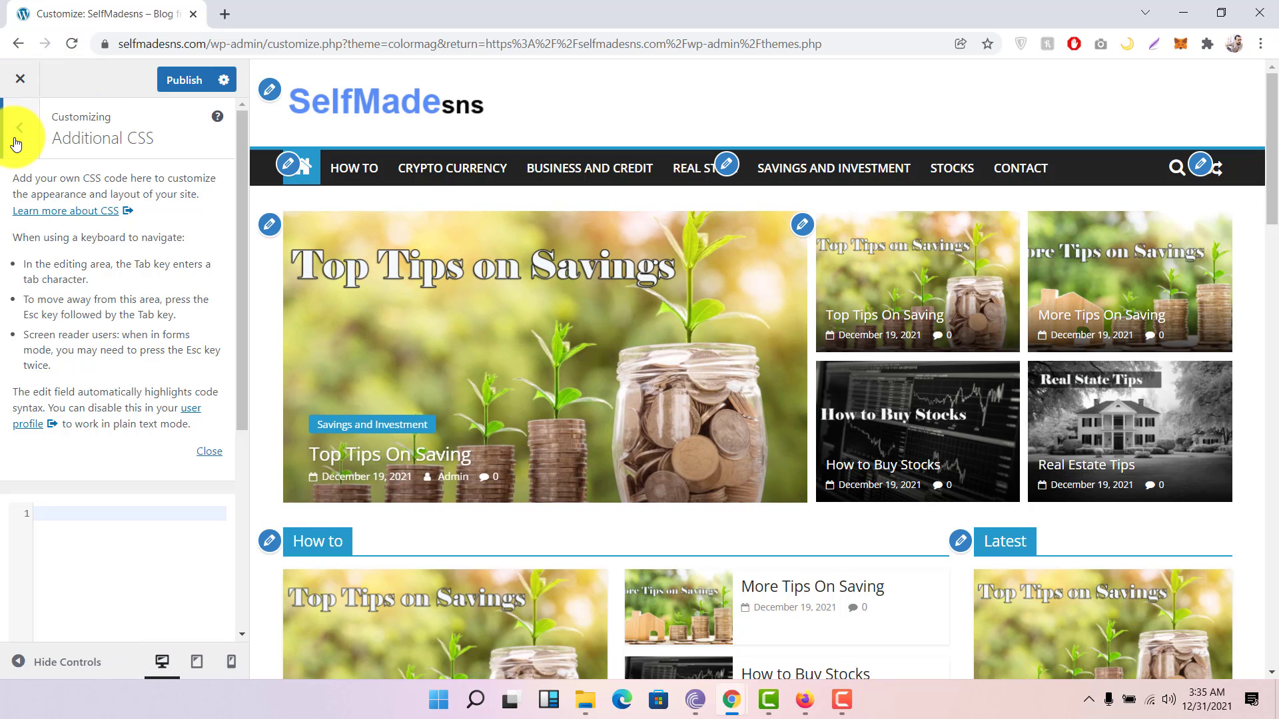
scroll(81, 325, "down", 4)
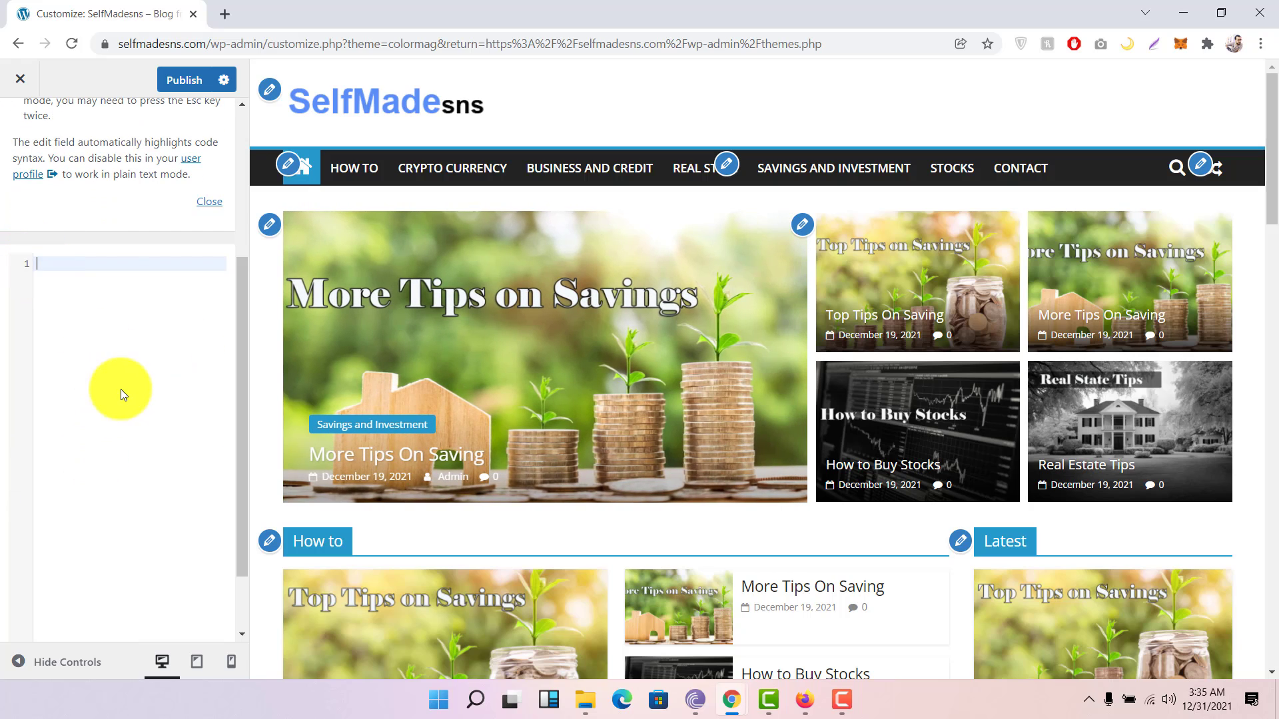
scroll(62, 229, "up", 4)
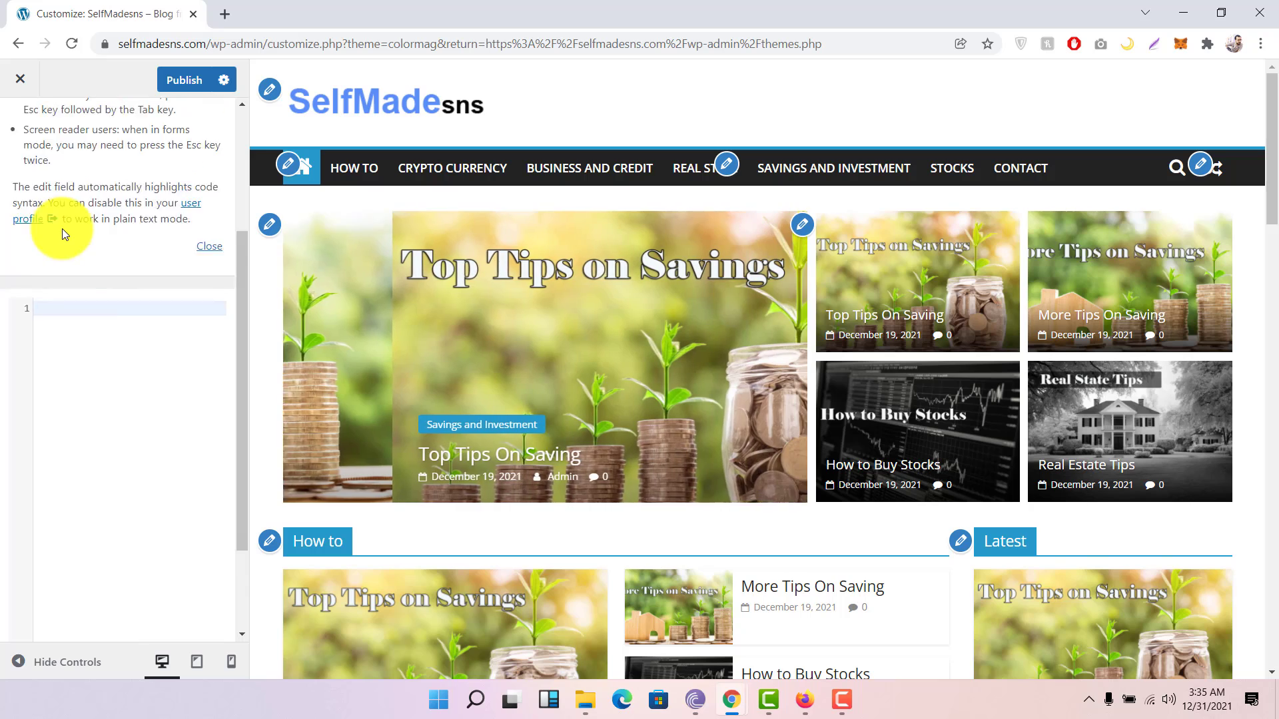
left_click(27, 154)
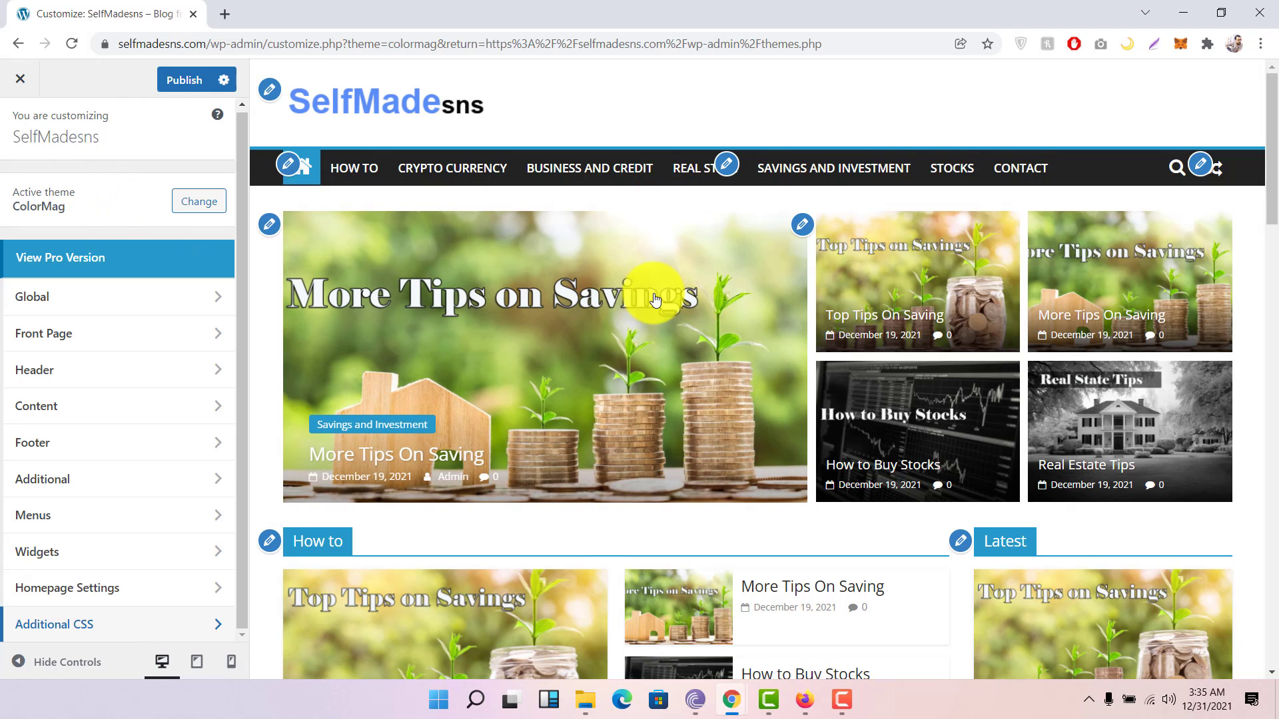
scroll(654, 294, "down", 1)
scroll(654, 299, "down", 6)
scroll(655, 300, "up", 6)
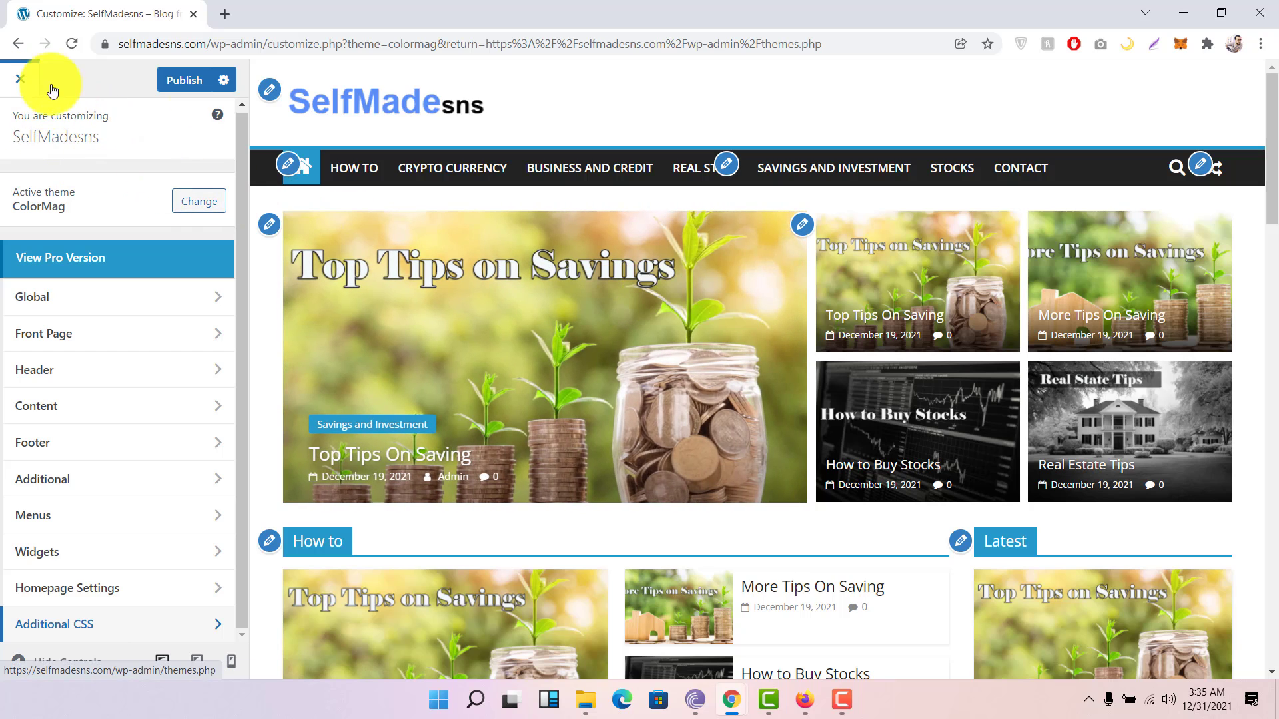
Step: Publish the Customizer changes, exit to the admin, and scroll the Primary menu's items
left_click(176, 81)
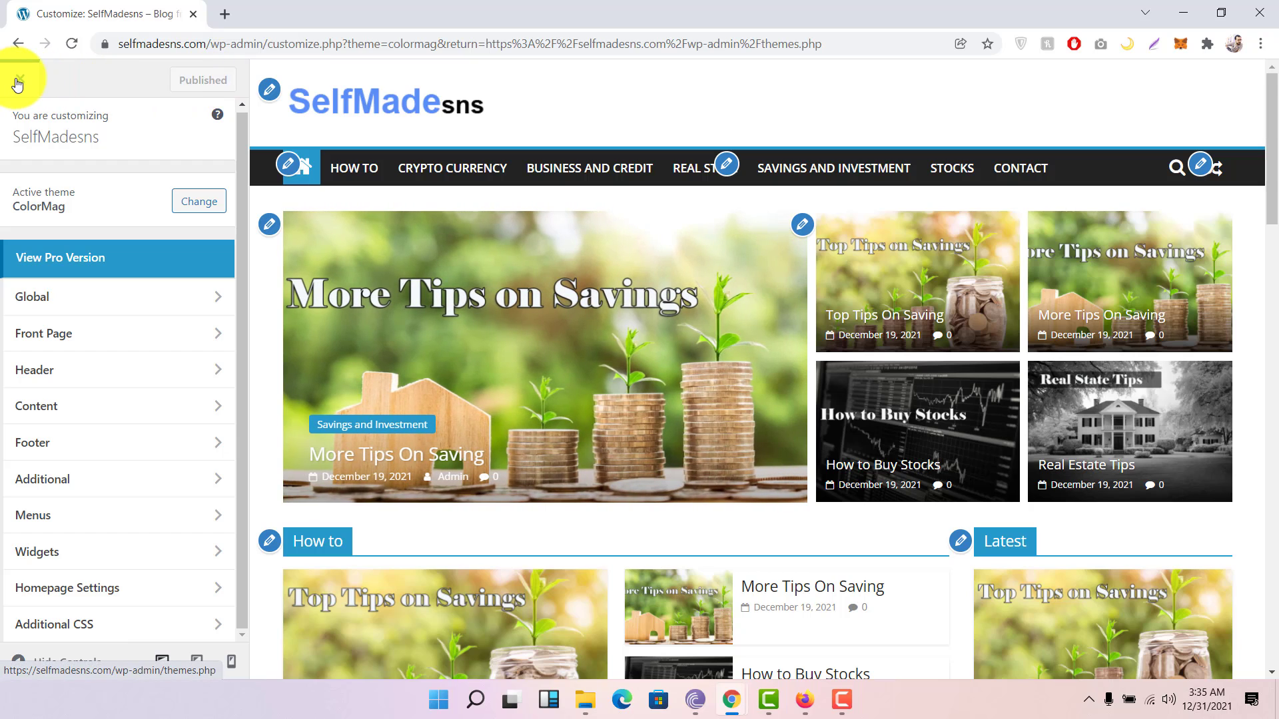
left_click(27, 86)
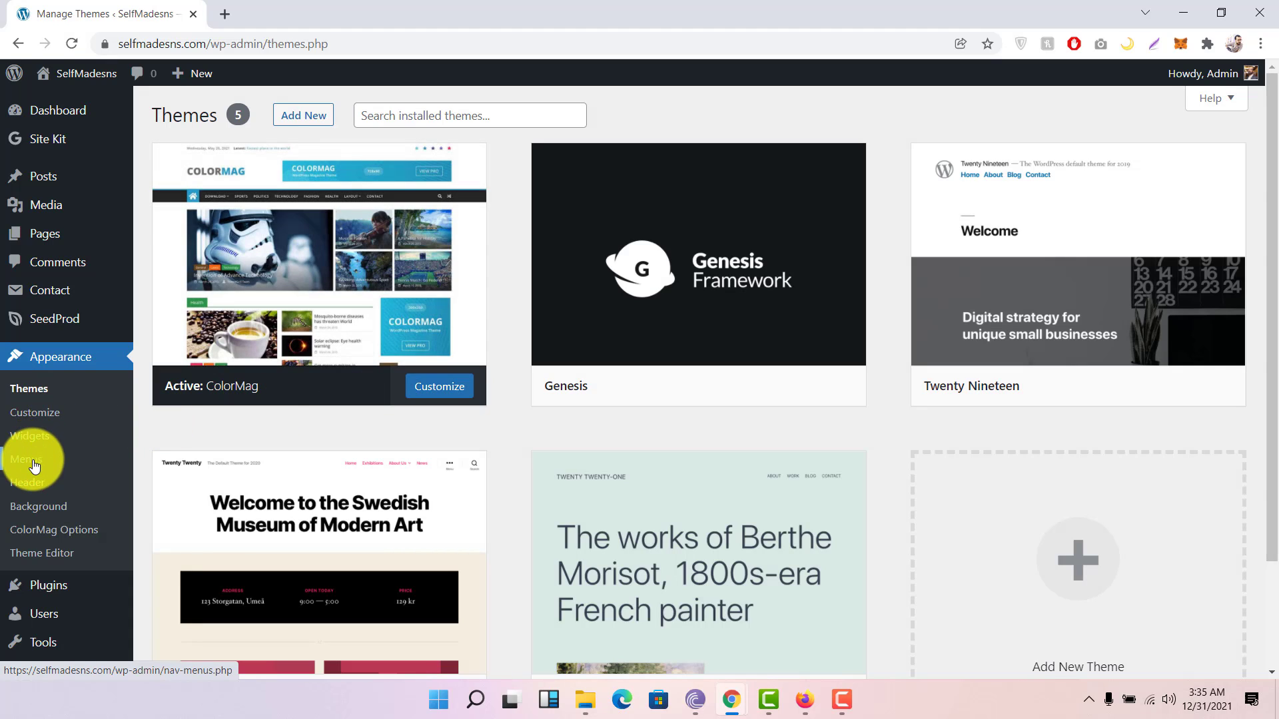
scroll(34, 486, "down", 1)
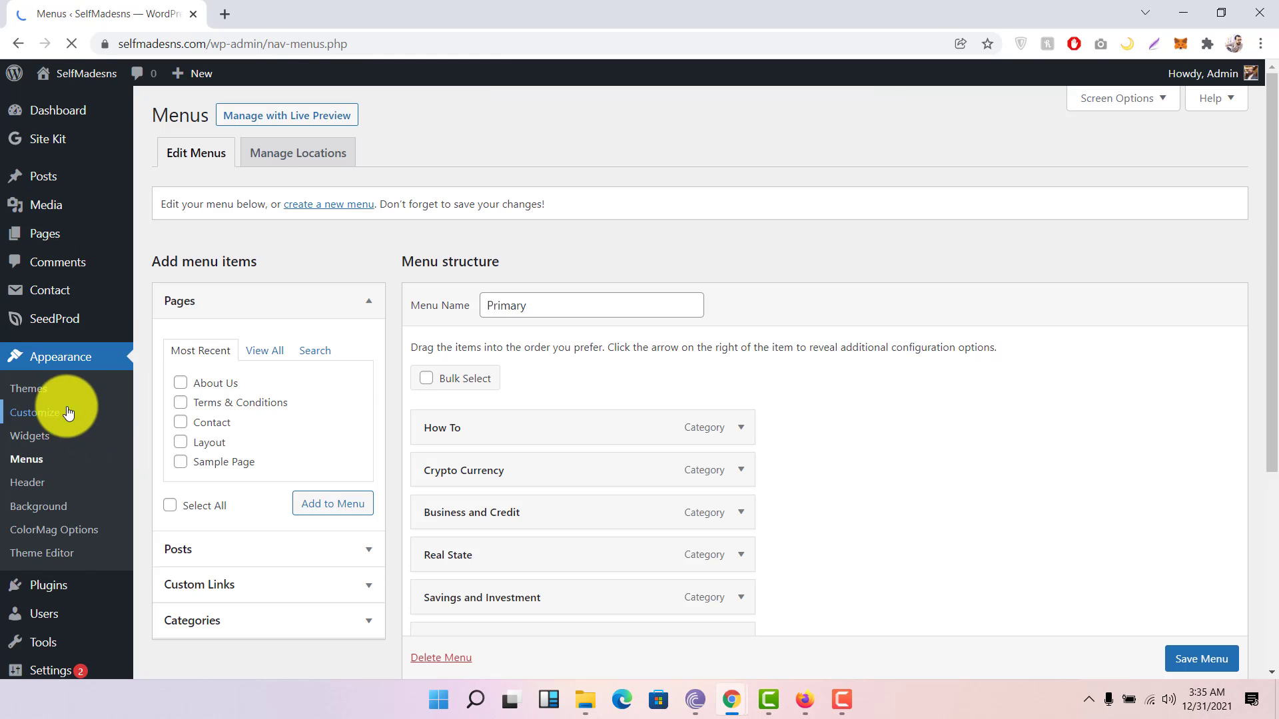
scroll(674, 356, "down", 1)
scroll(674, 359, "down", 2)
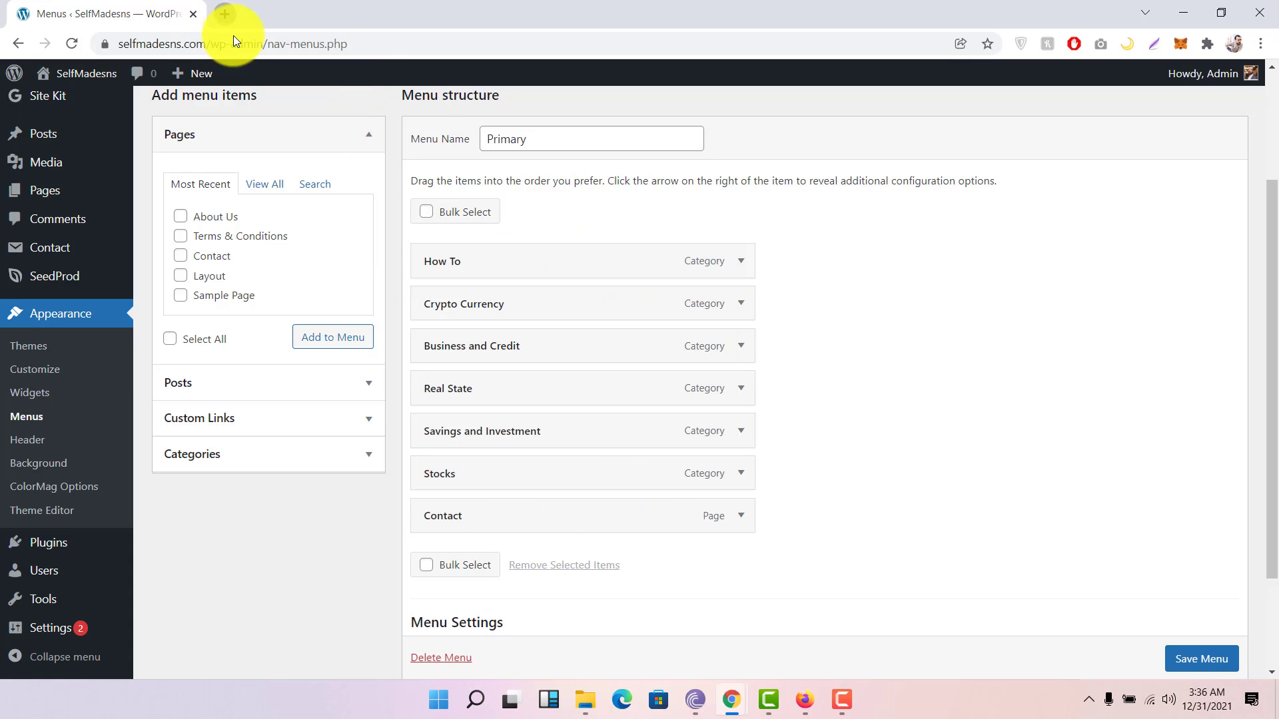
Step: Open a new tab and enter the selfmadesns.com site address
left_click(225, 14)
left_click(251, 44)
type("self")
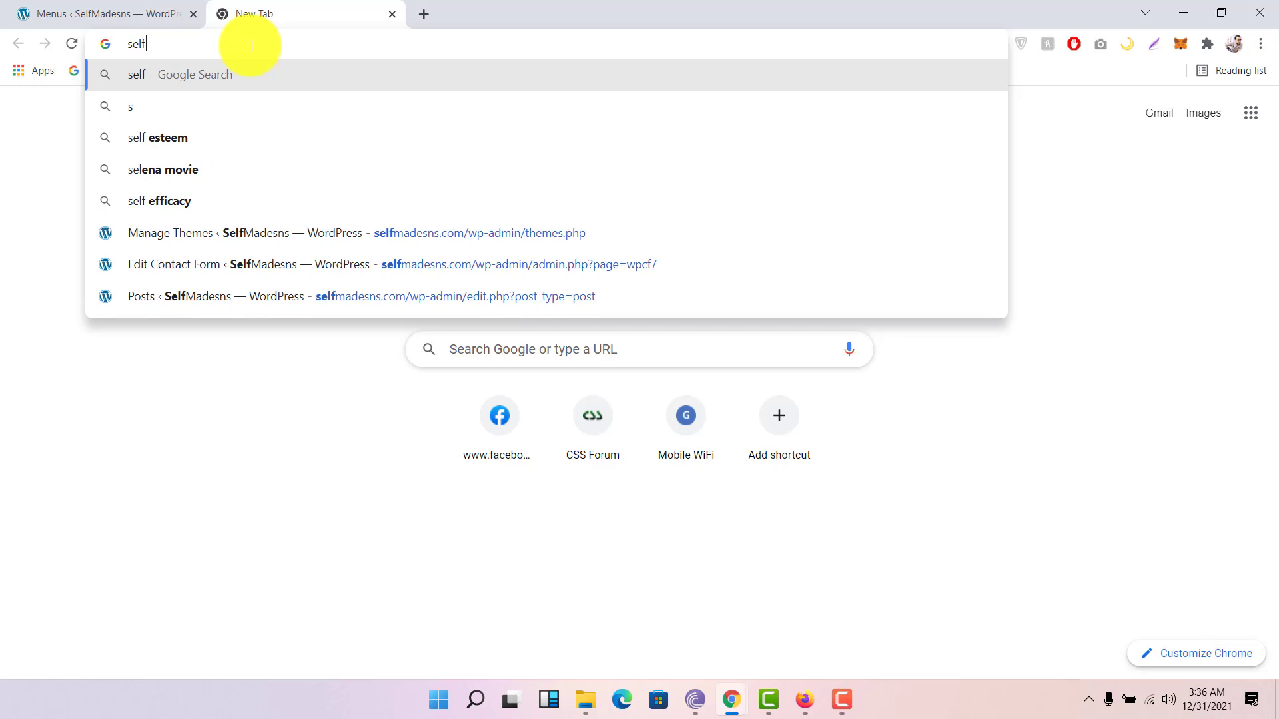
type("made")
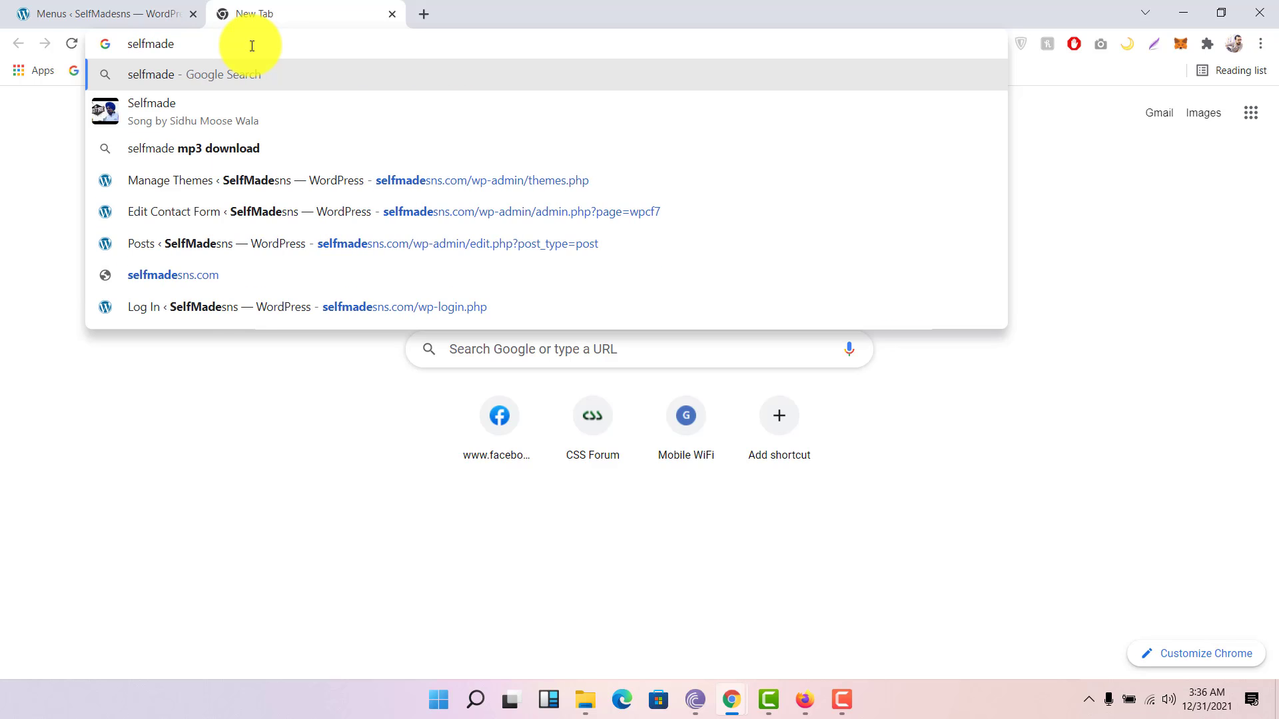
key("Down")
key("Down")
key("Up")
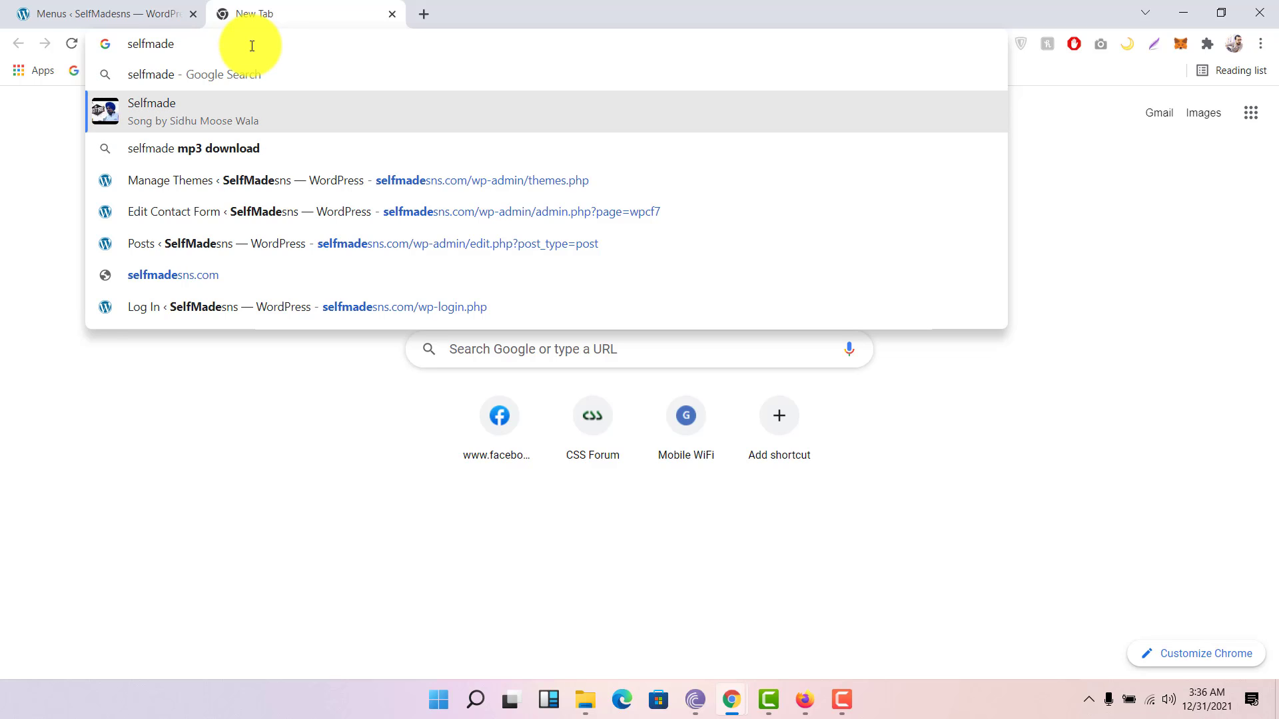
type("sns.com.com")
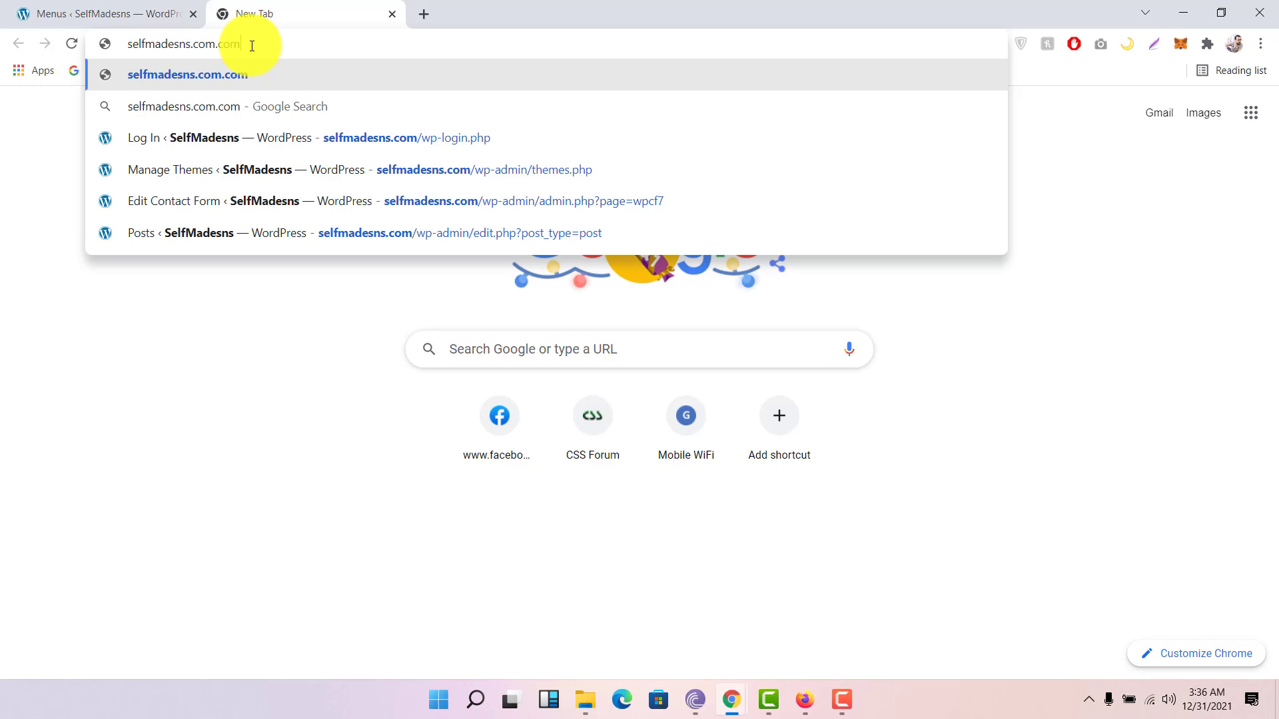
key("Return")
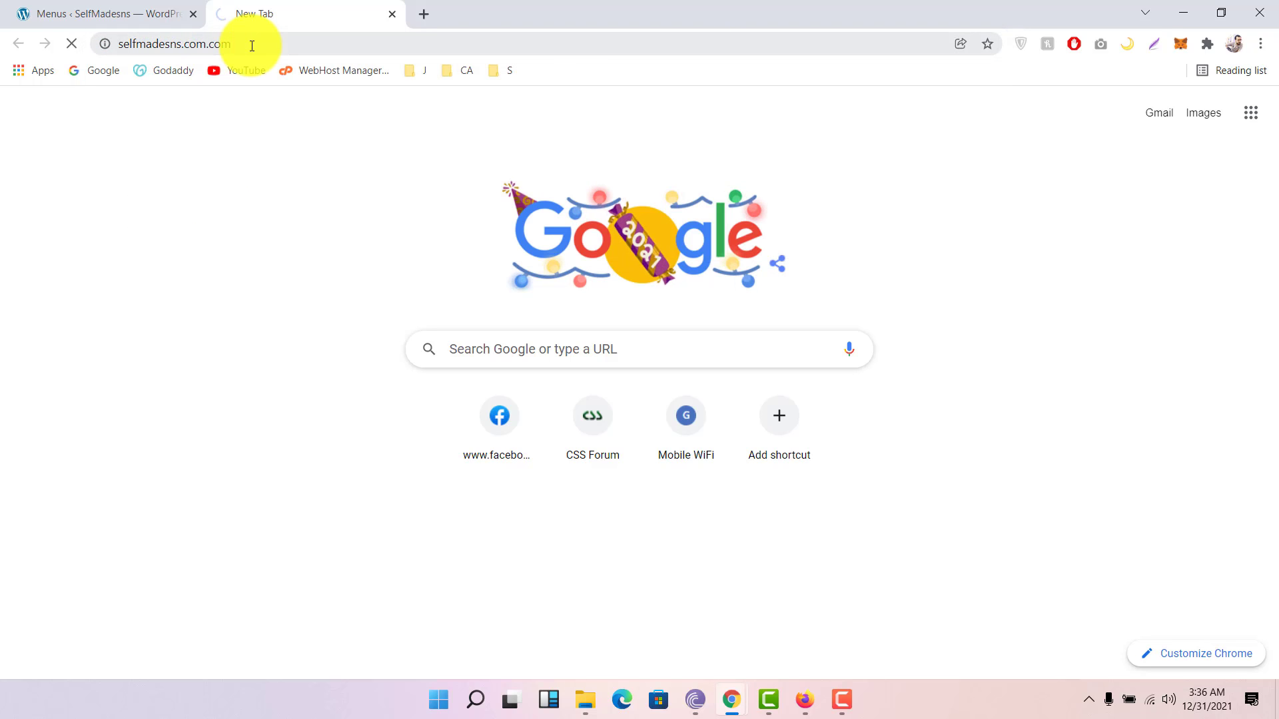
Step: Correct the mistyped .com.com address to selfmadesns.com and load the front page
left_click(43, 10)
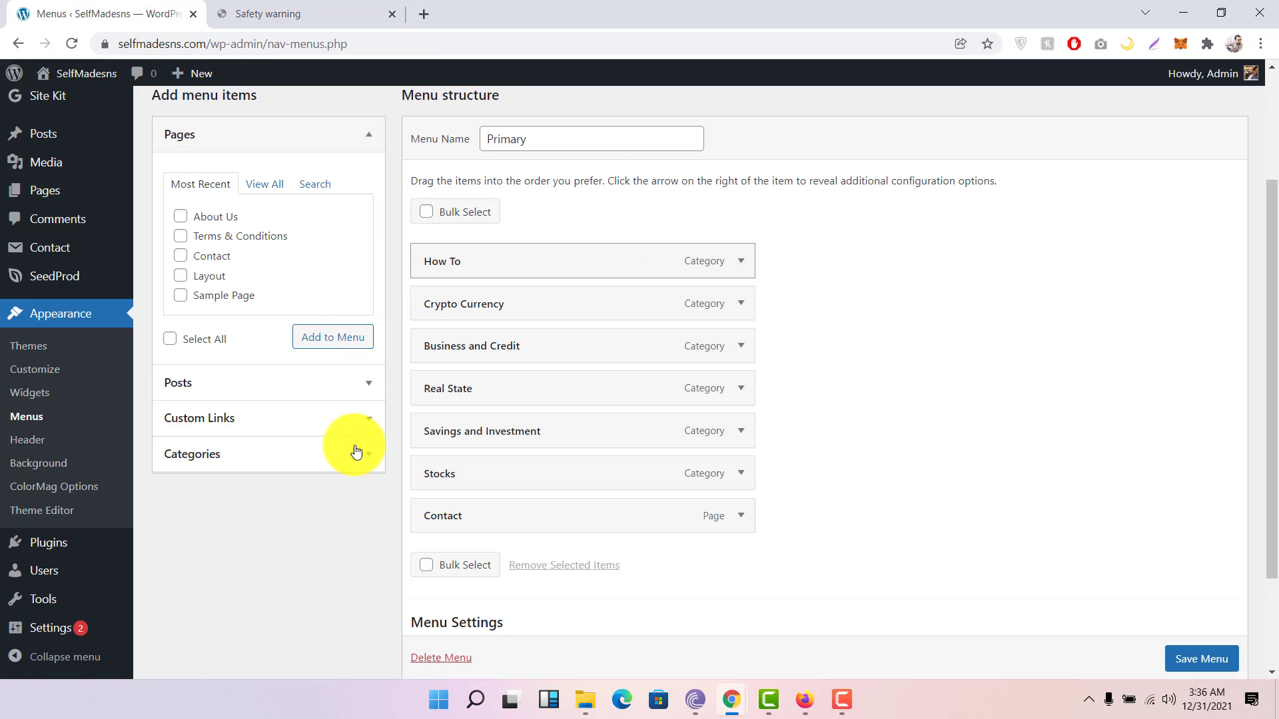
left_click(332, 8)
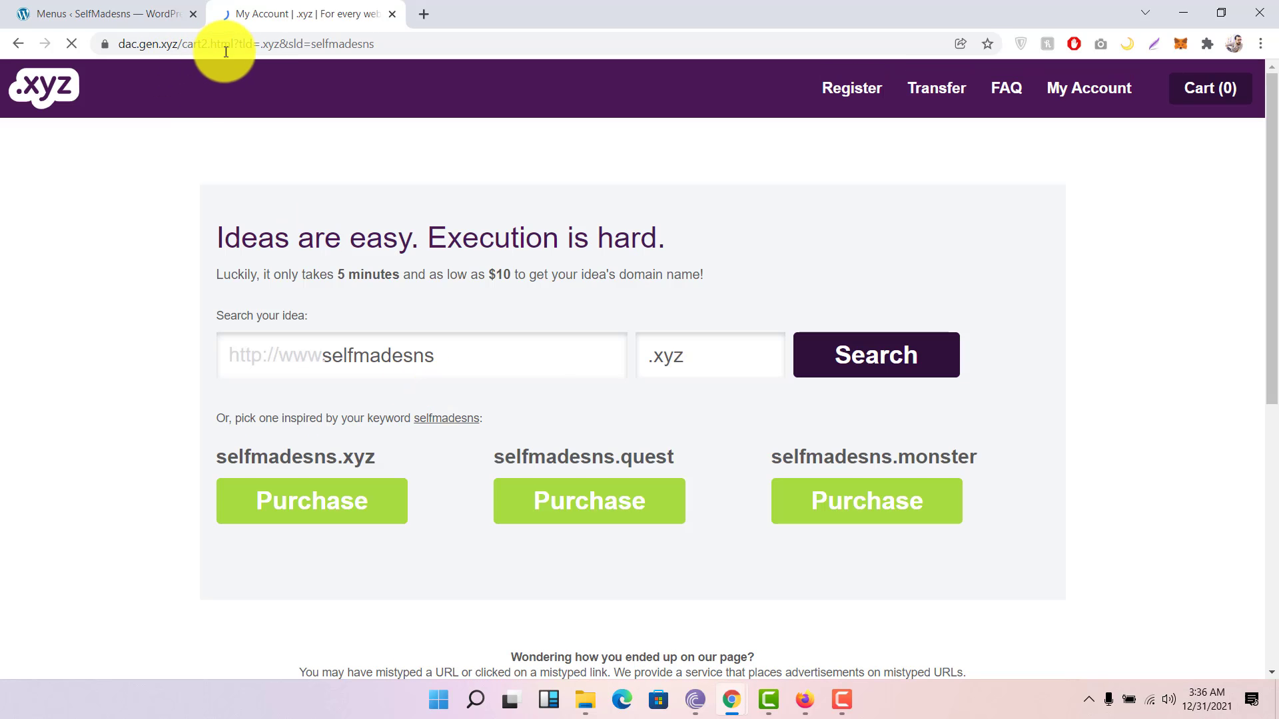
left_click(245, 45)
type("sel")
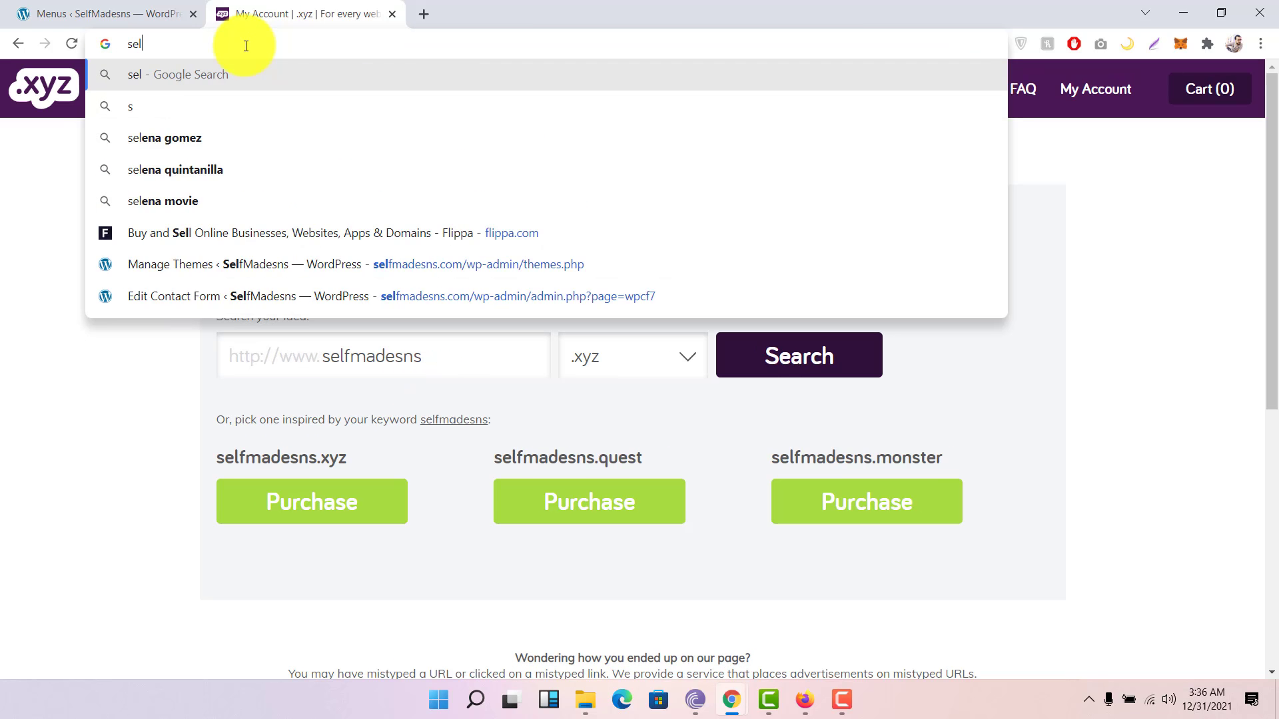
type("fmades")
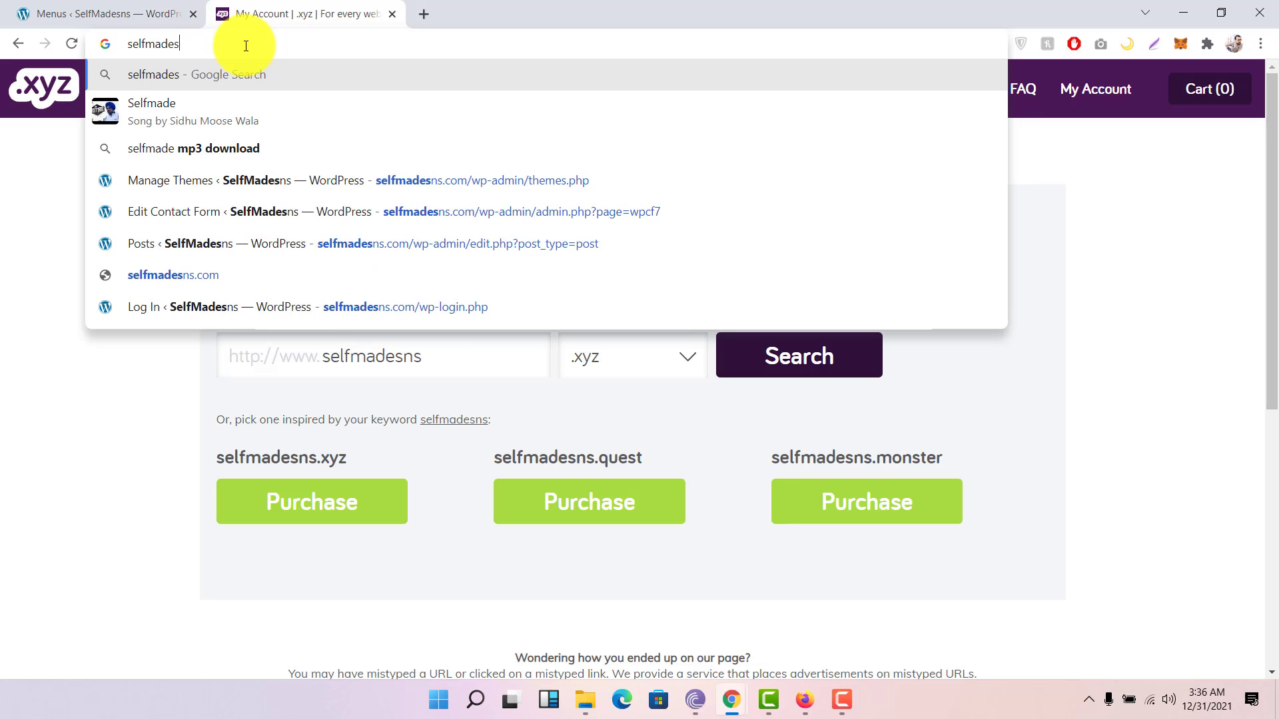
type("ns")
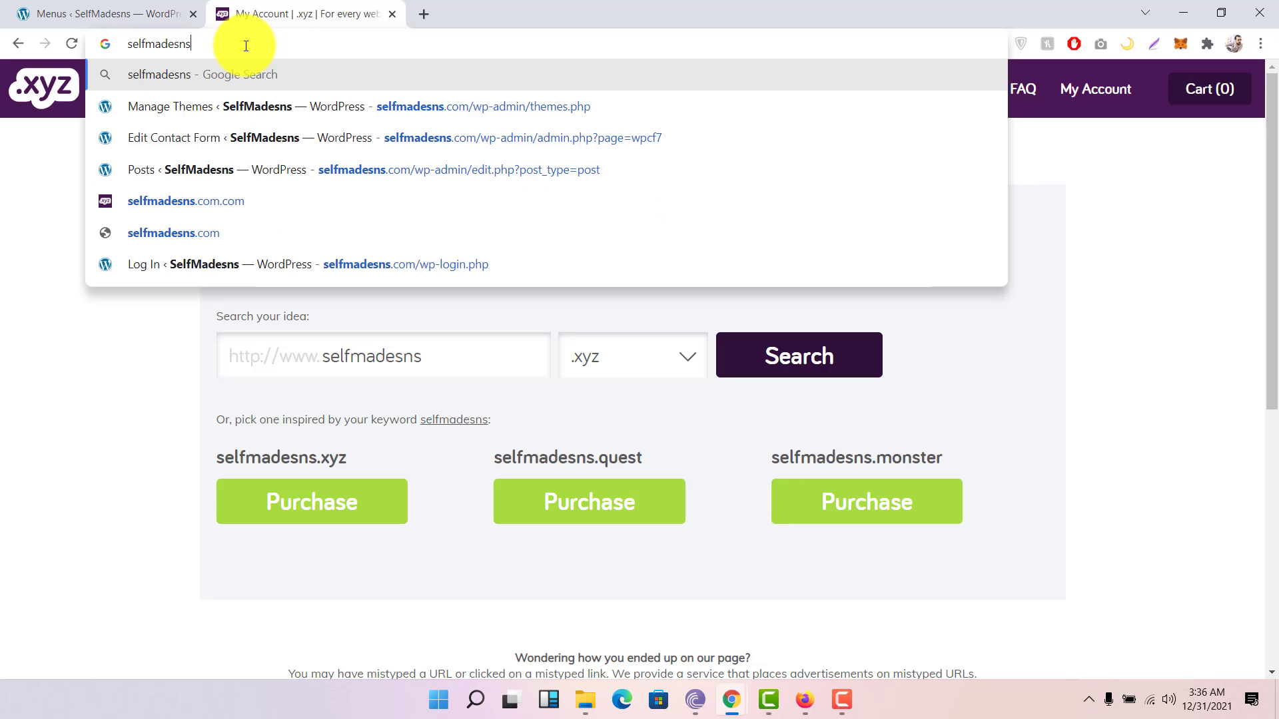
type(".com")
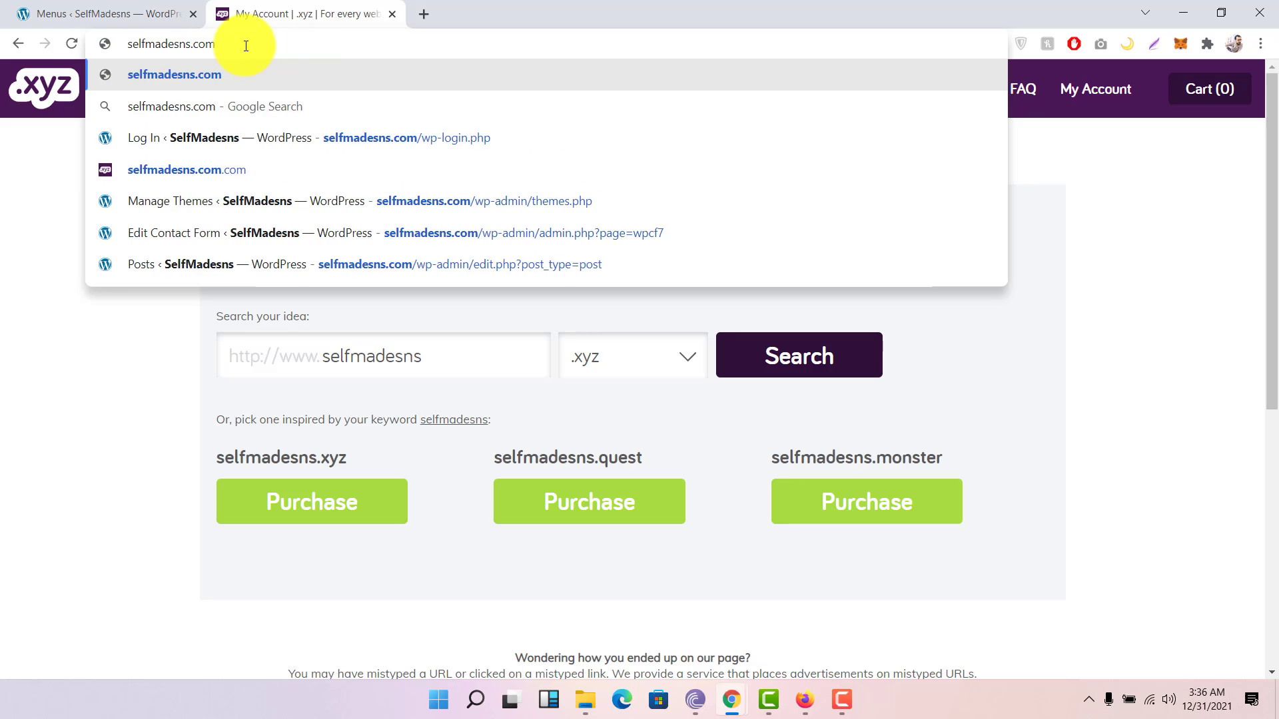
key("Return")
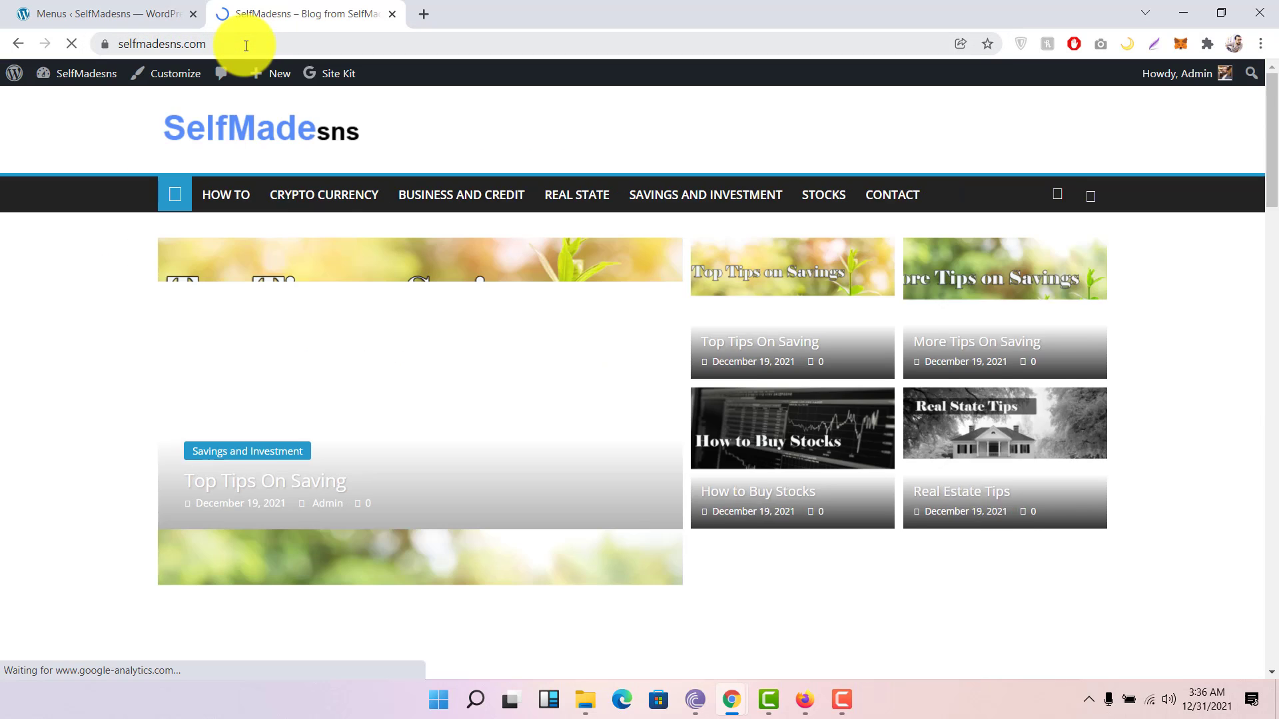
Step: Add the Business and Credit category to the Primary menu under How To and save it
left_click(86, 14)
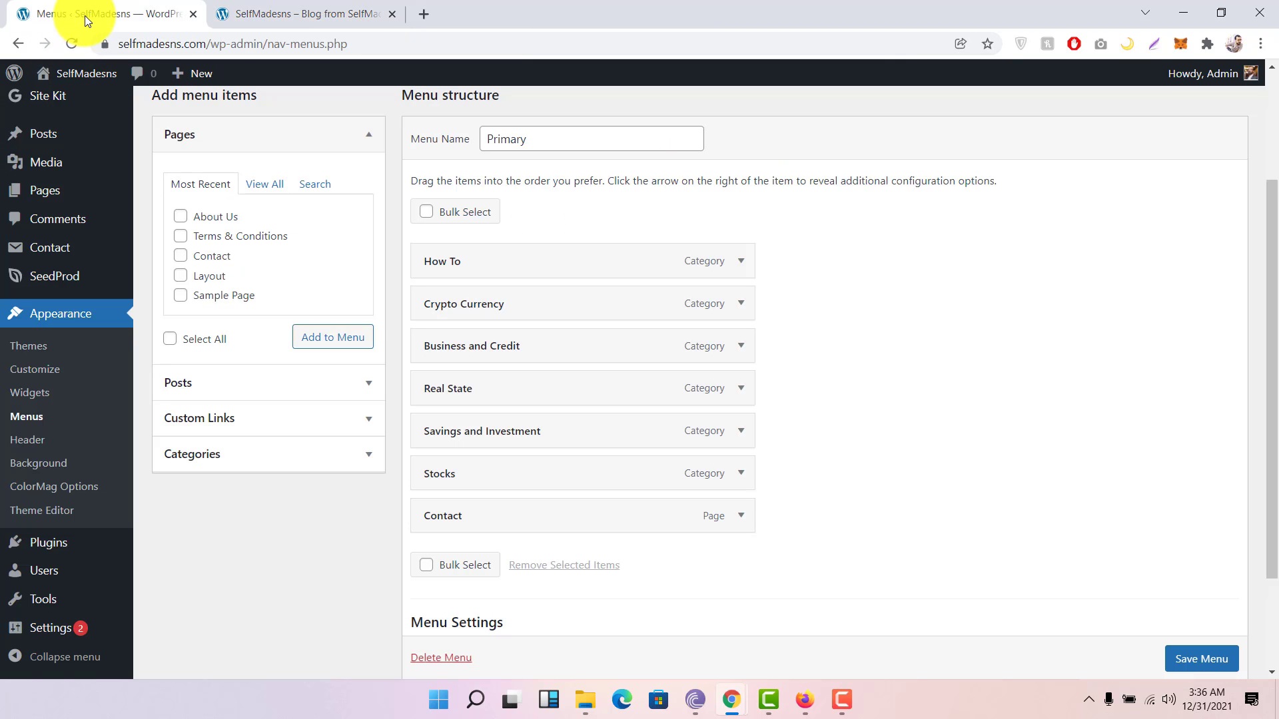
left_click(230, 13)
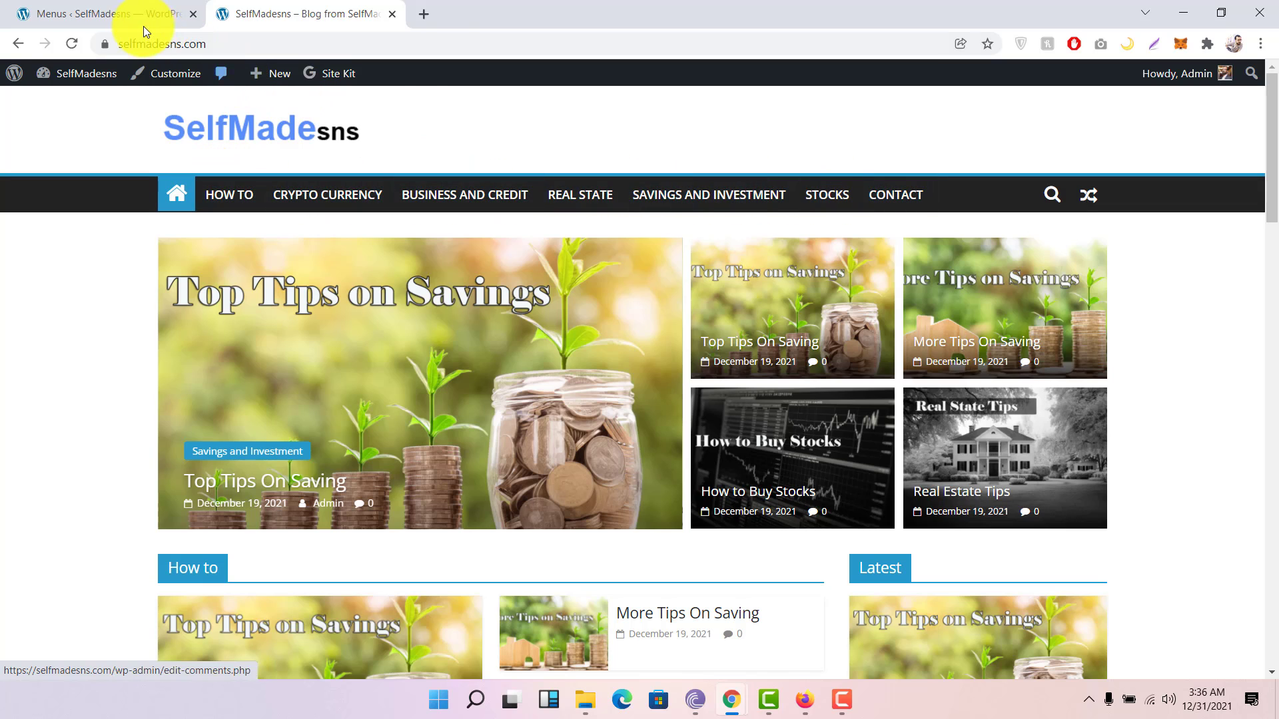
left_click(129, 14)
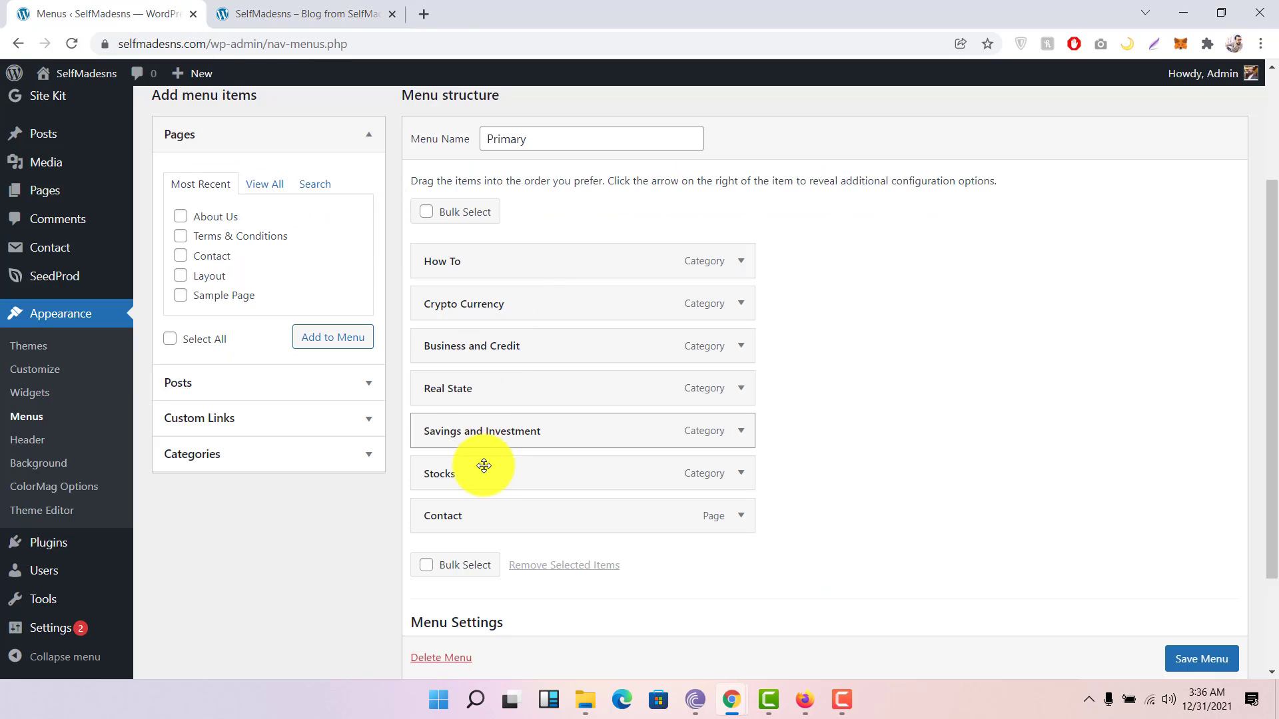
left_click(363, 459)
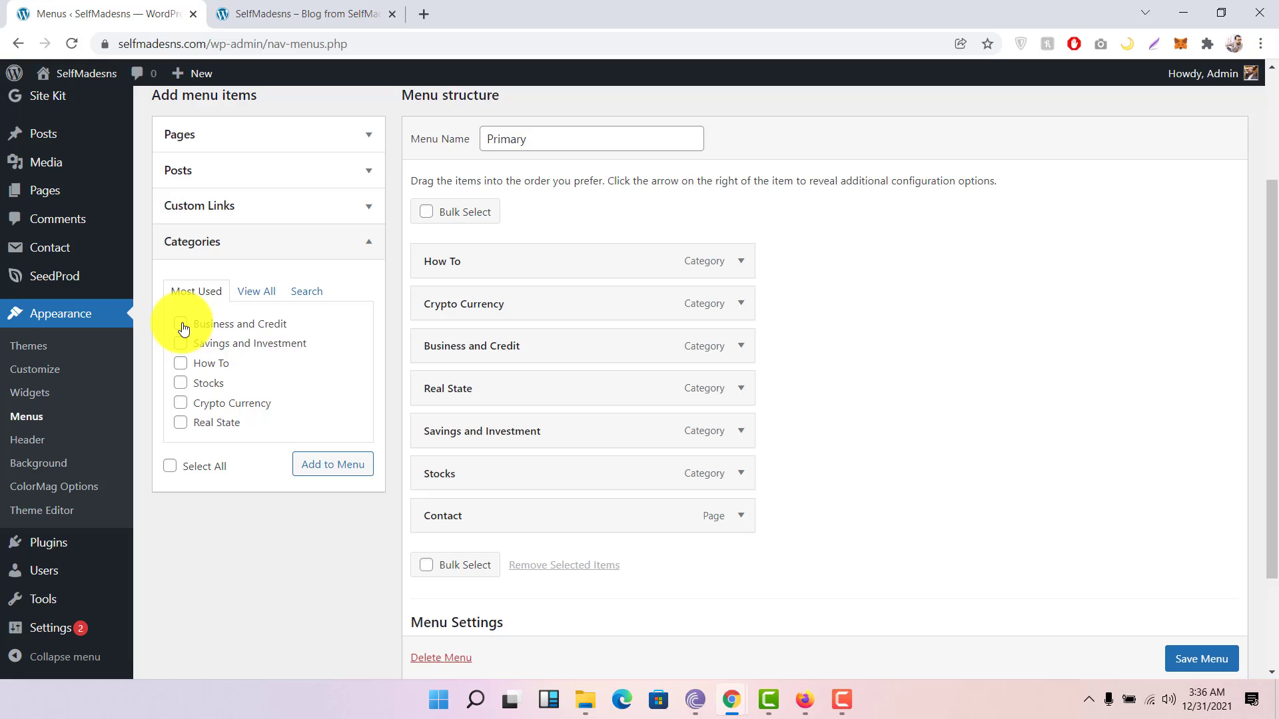
left_click(314, 473)
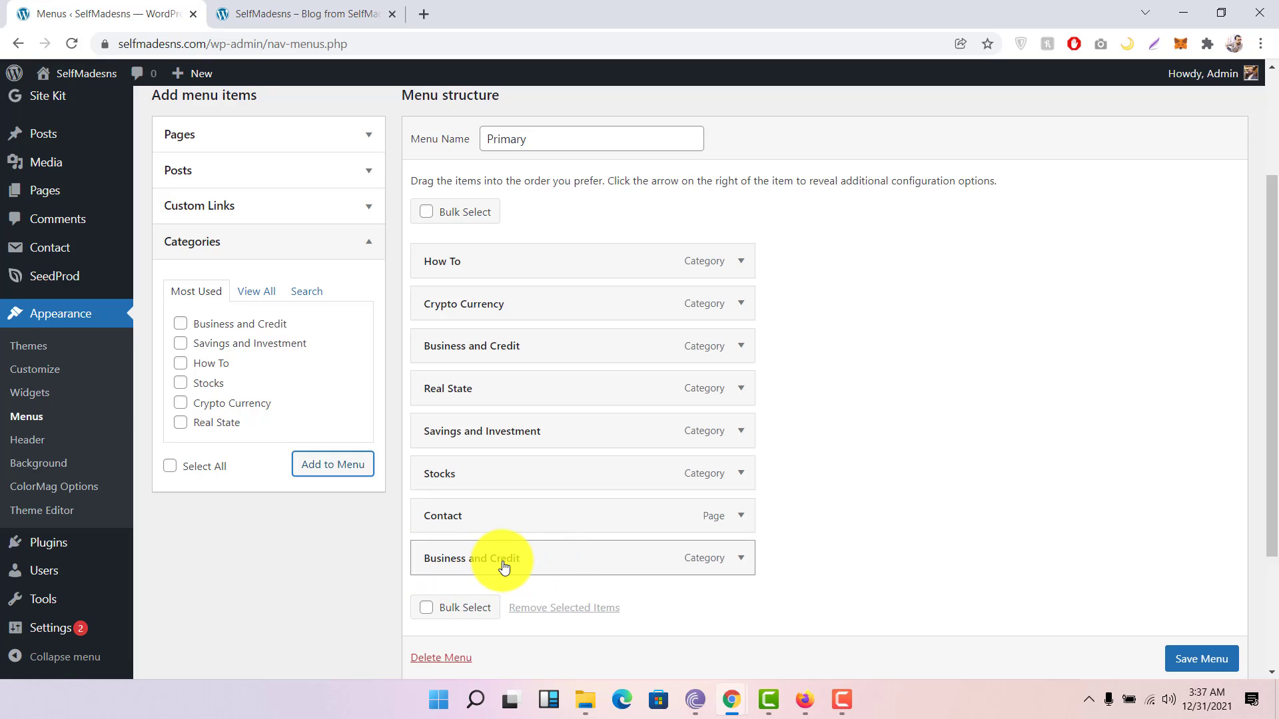
left_click_drag(505, 567, 506, 312)
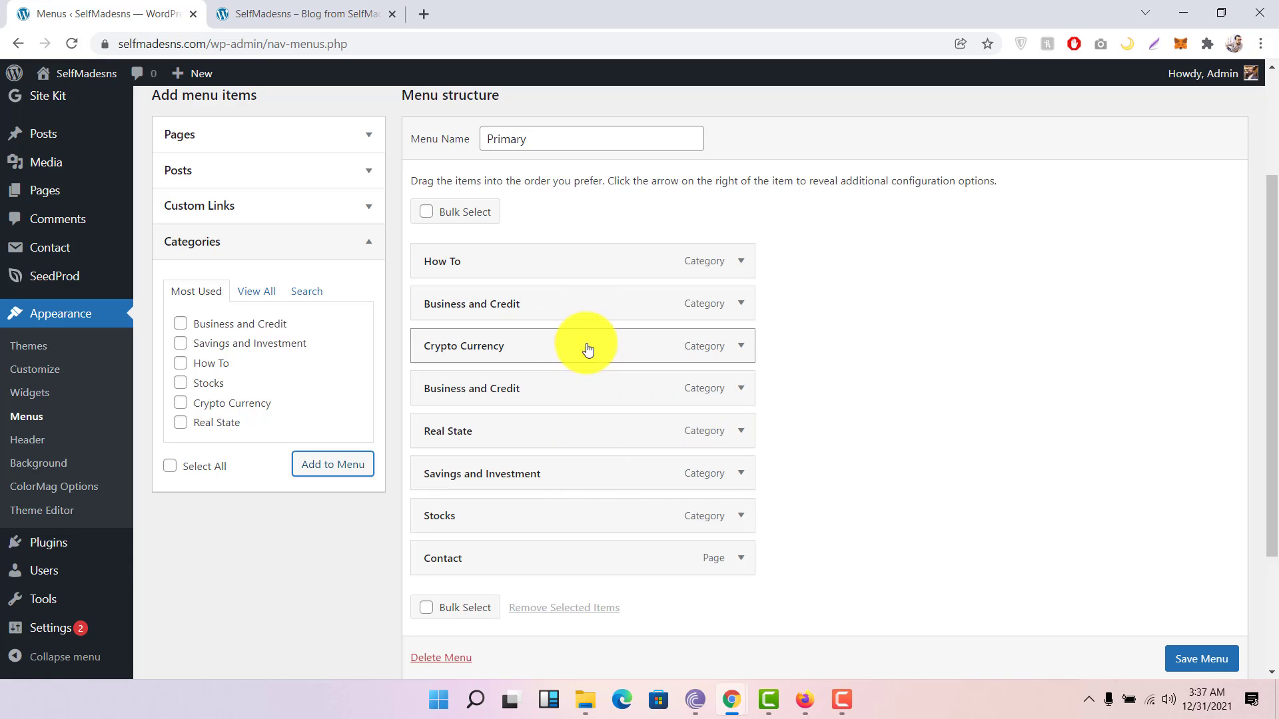
scroll(576, 576, "down", 3)
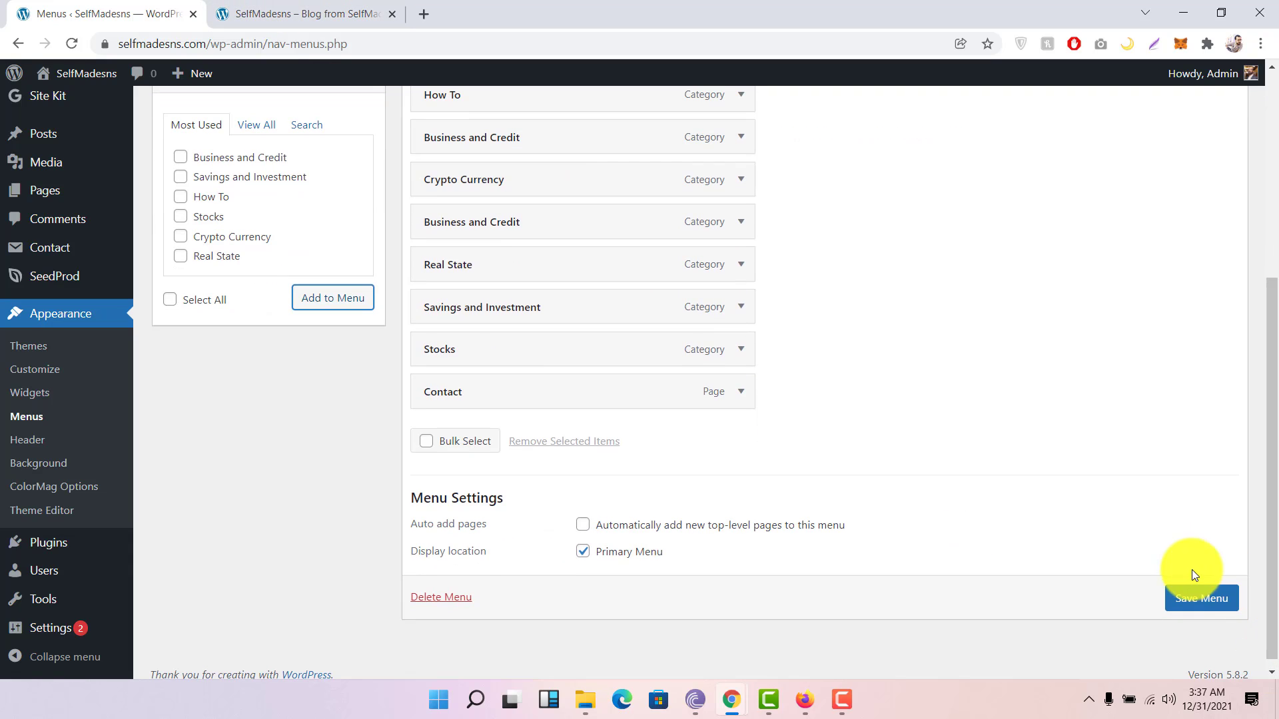
left_click(1192, 598)
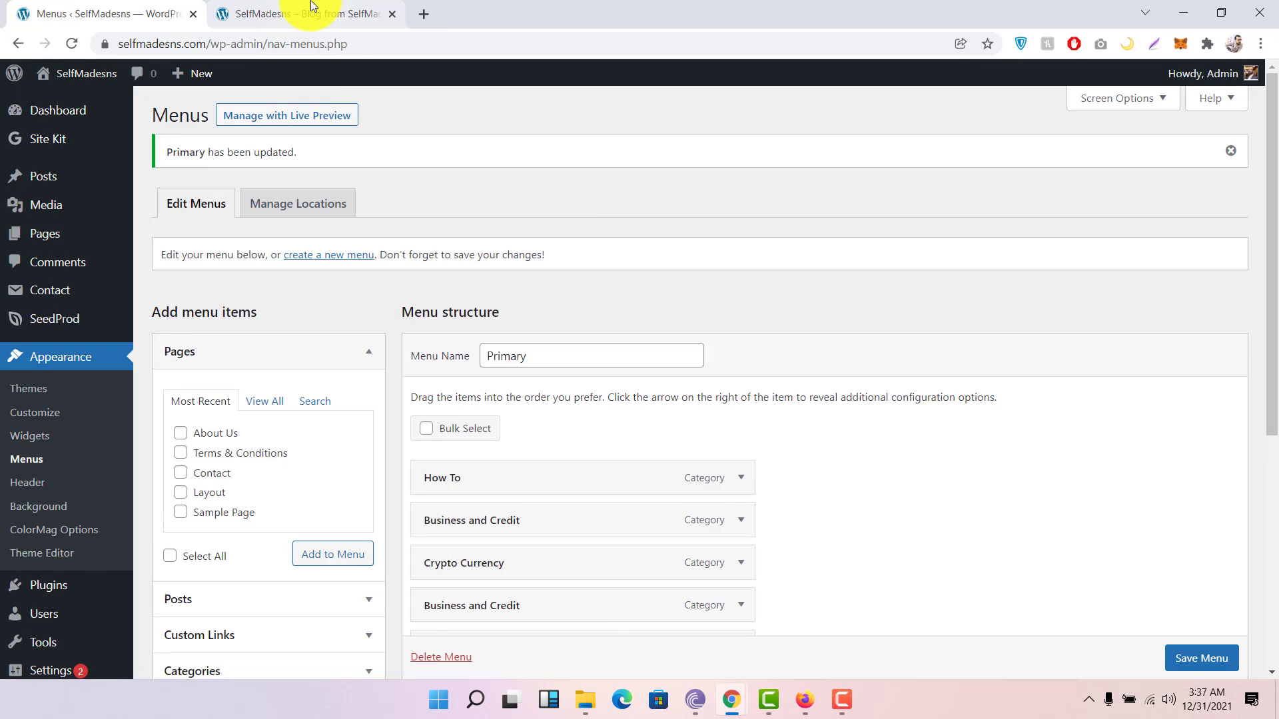
Step: Reload the live front page to check the new Business and Credit menu item
left_click(313, 13)
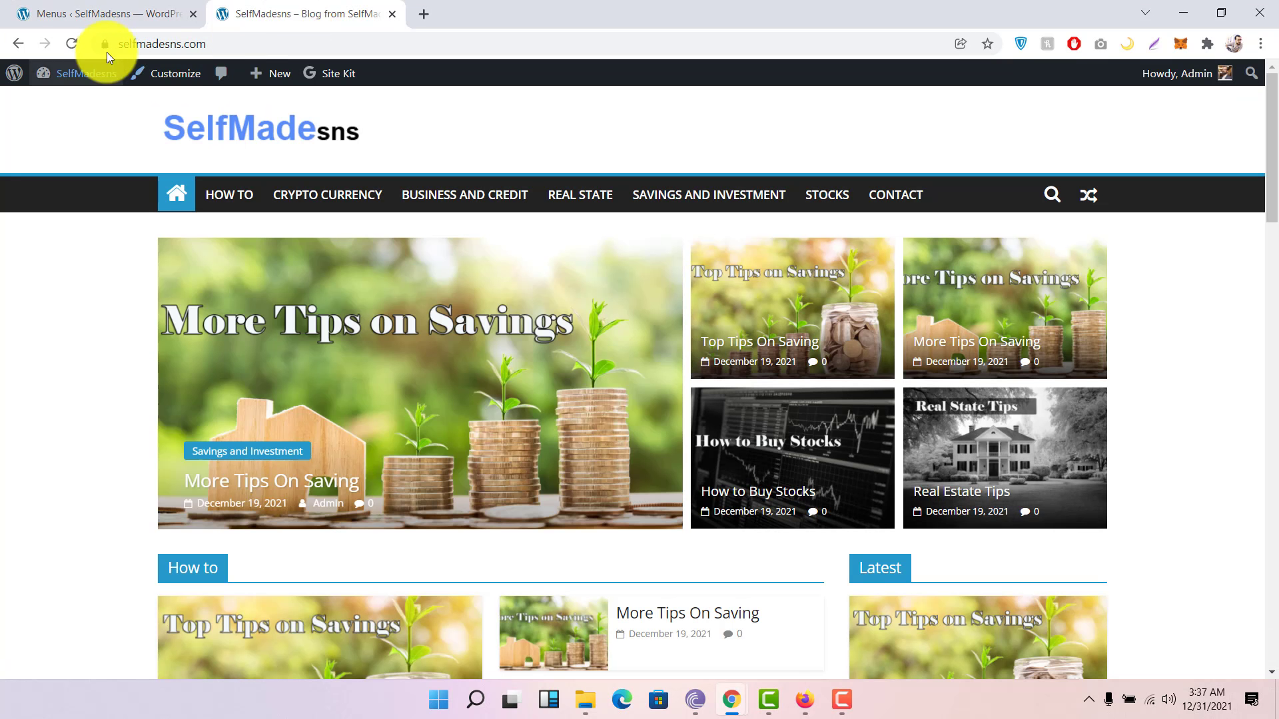
left_click(78, 42)
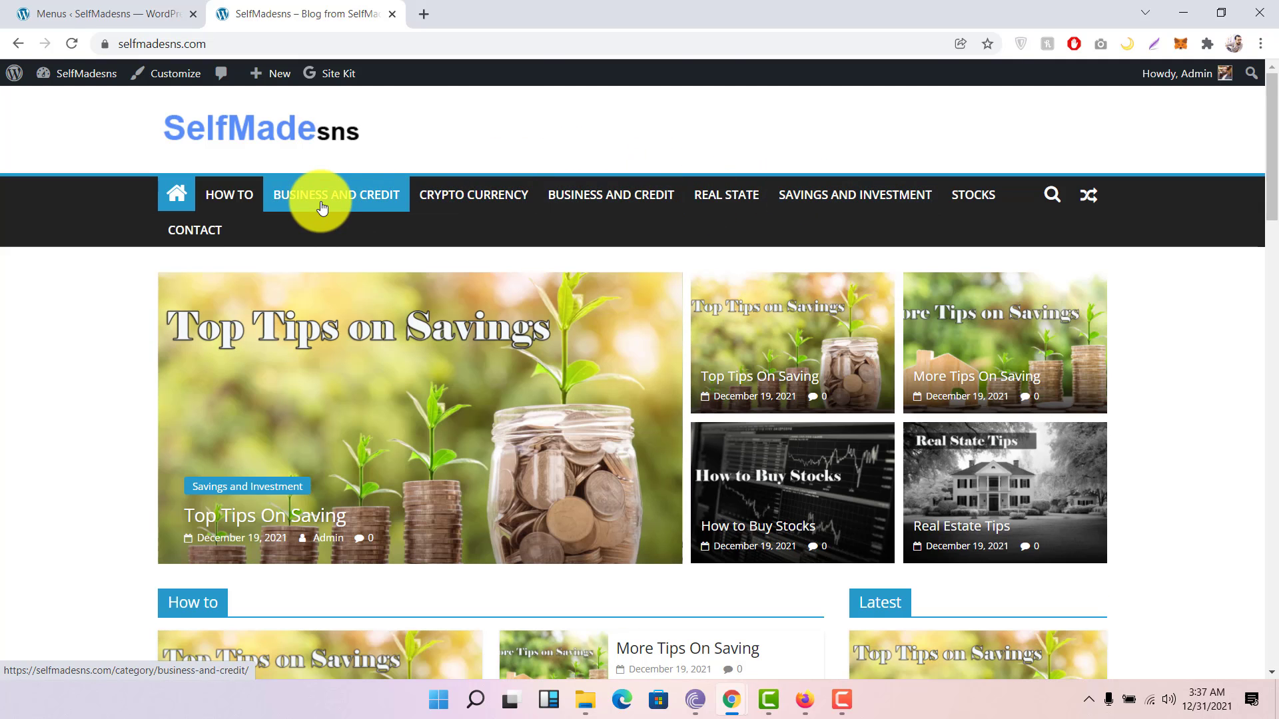
left_click(160, 12)
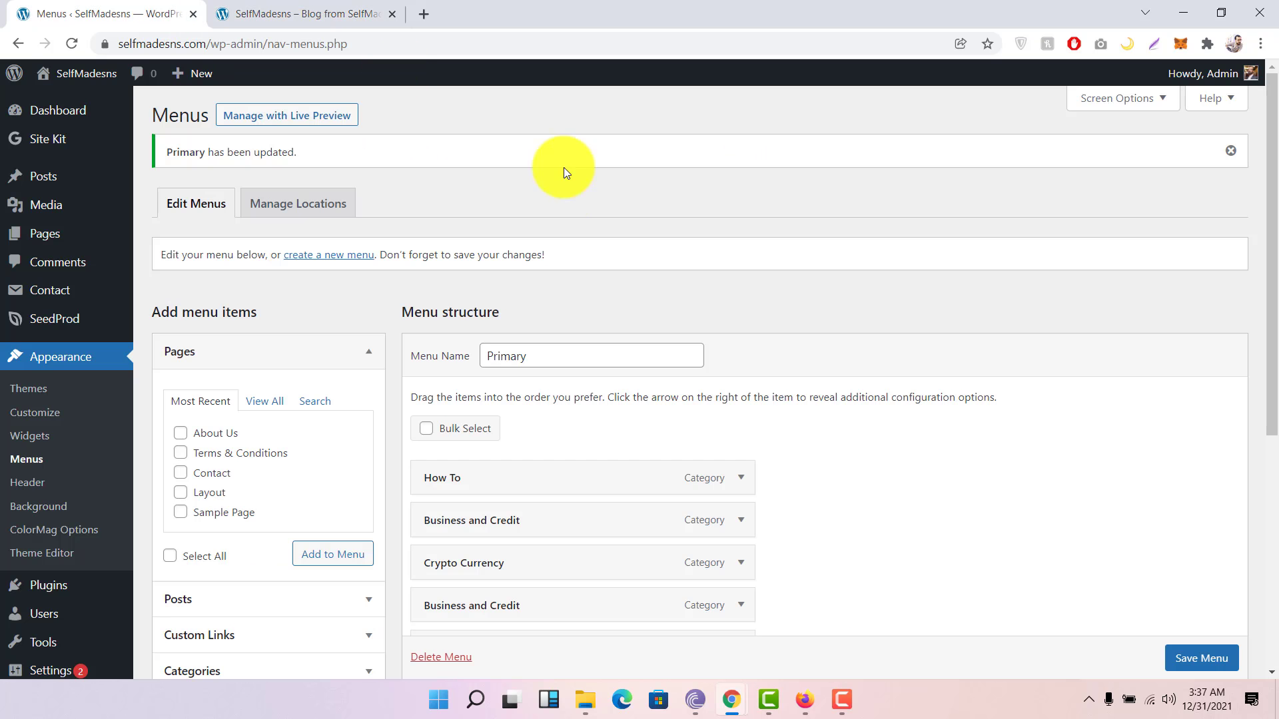
scroll(822, 369, "down", 4)
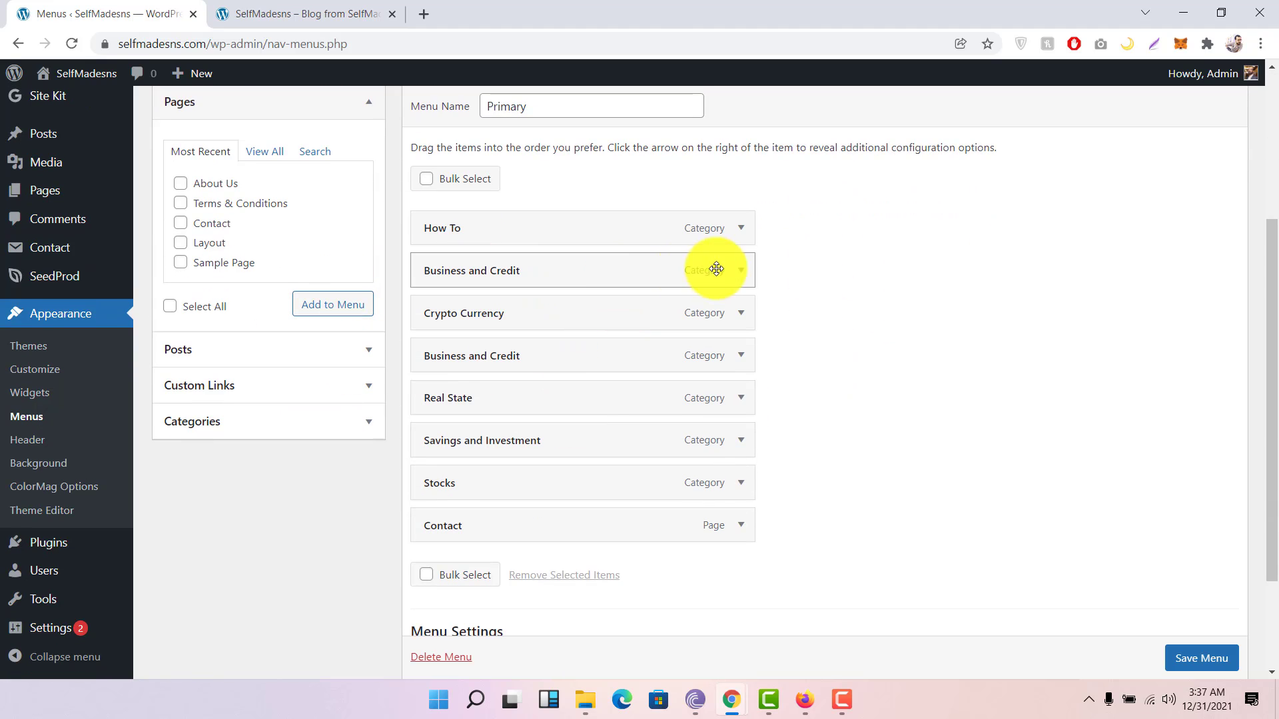
Step: Remove the duplicate upper Business and Credit item from the Primary menu and save
left_click(259, 5)
left_click(128, 14)
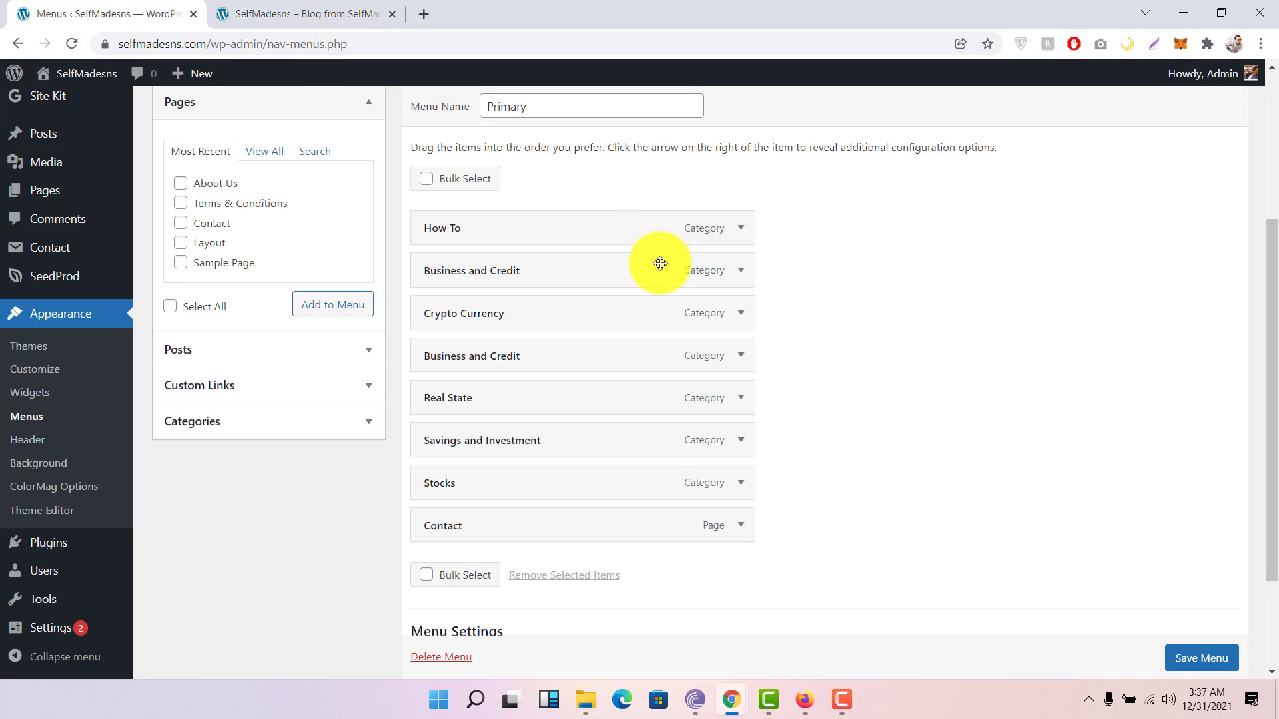
left_click(737, 270)
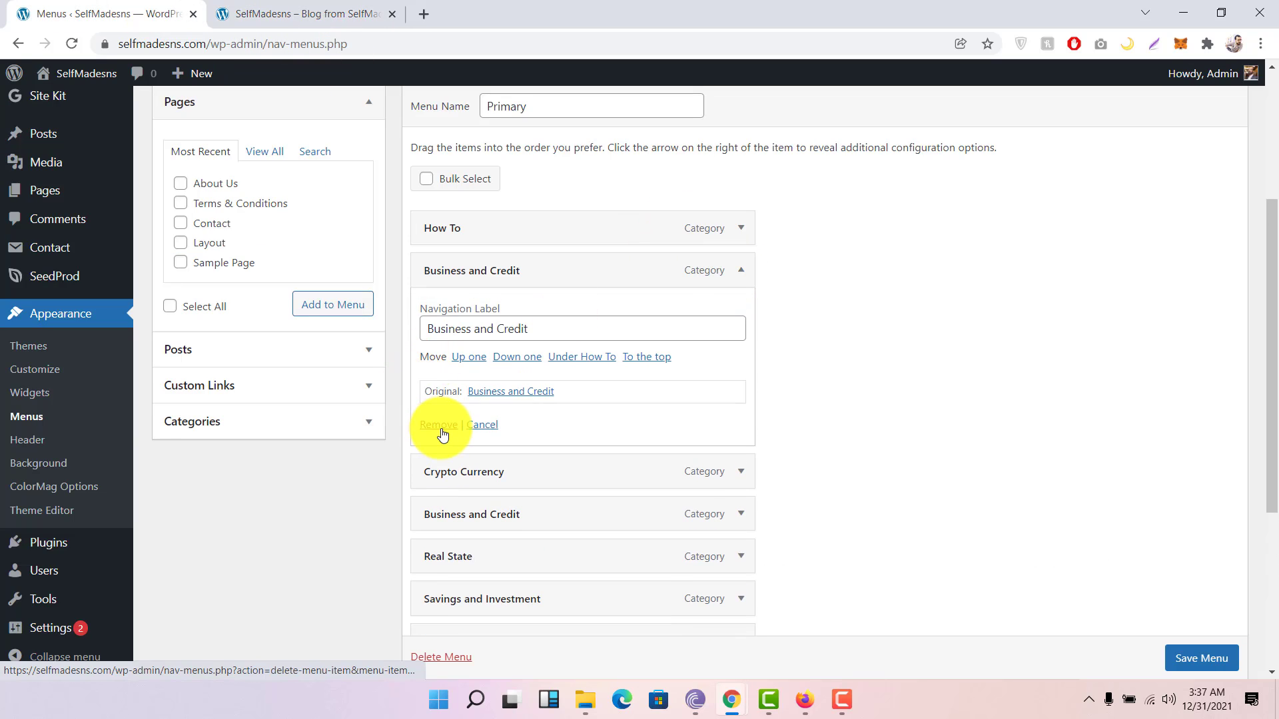
left_click(434, 425)
scroll(937, 386, "down", 3)
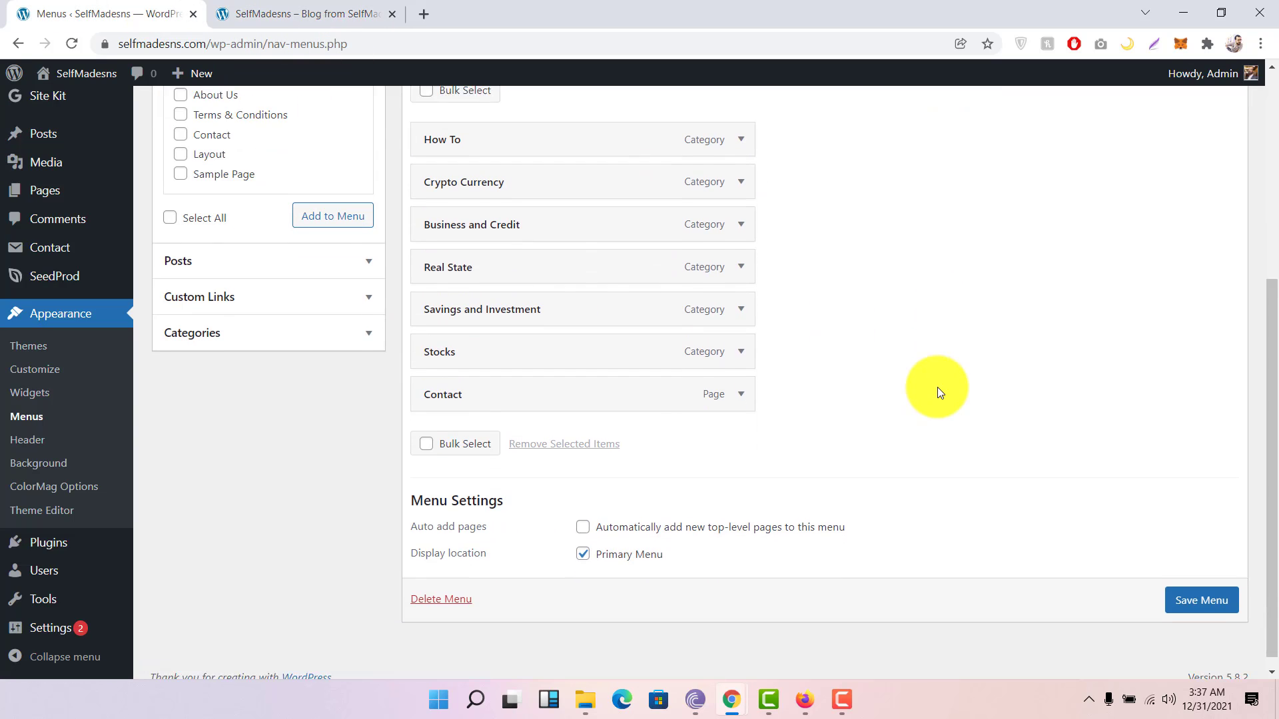
left_click(1187, 586)
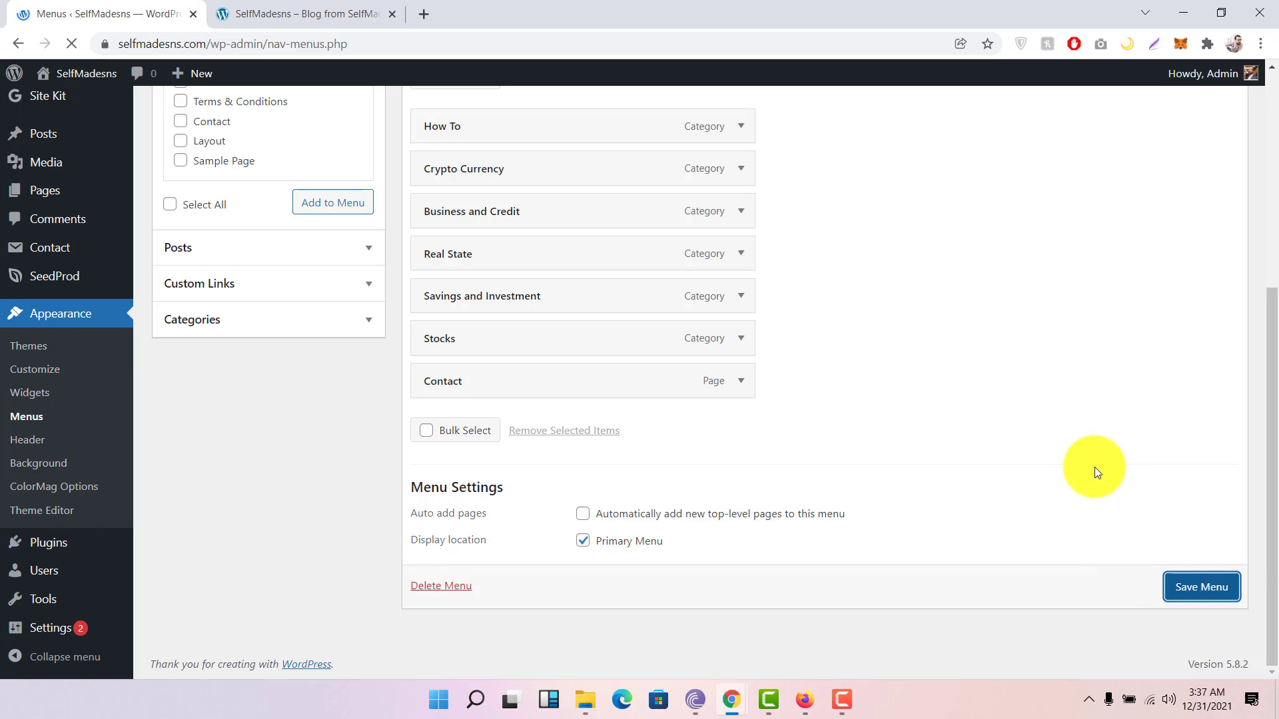
Step: Add the About Us page to the menu, move it above Contact, and save
scroll(346, 369, "down", 1)
scroll(346, 369, "down", 2)
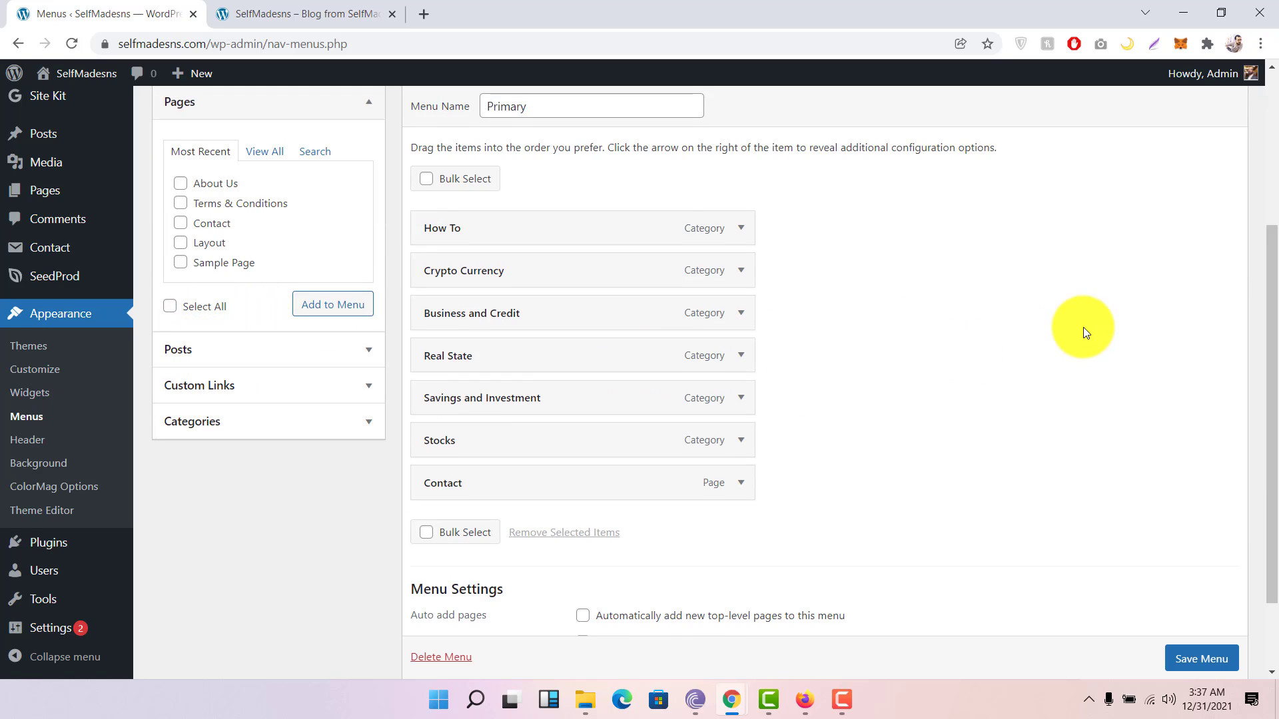
scroll(367, 305, "down", 2)
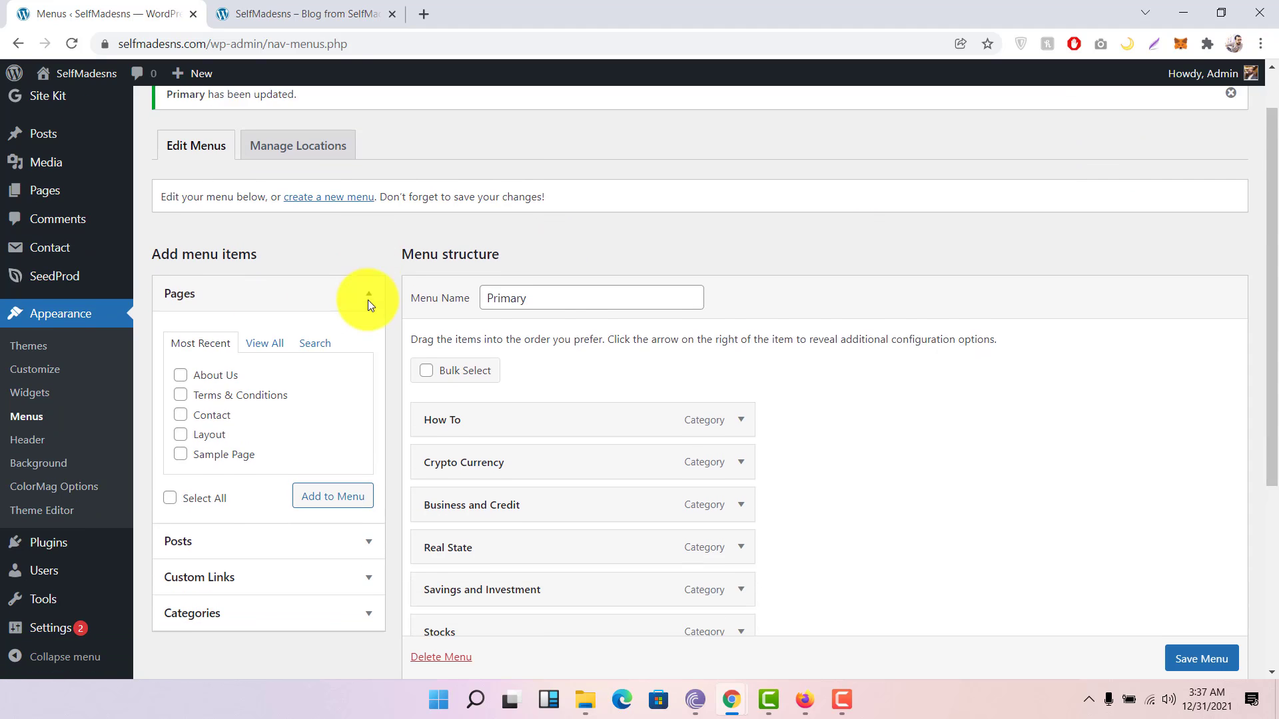
scroll(334, 305, "down", 1)
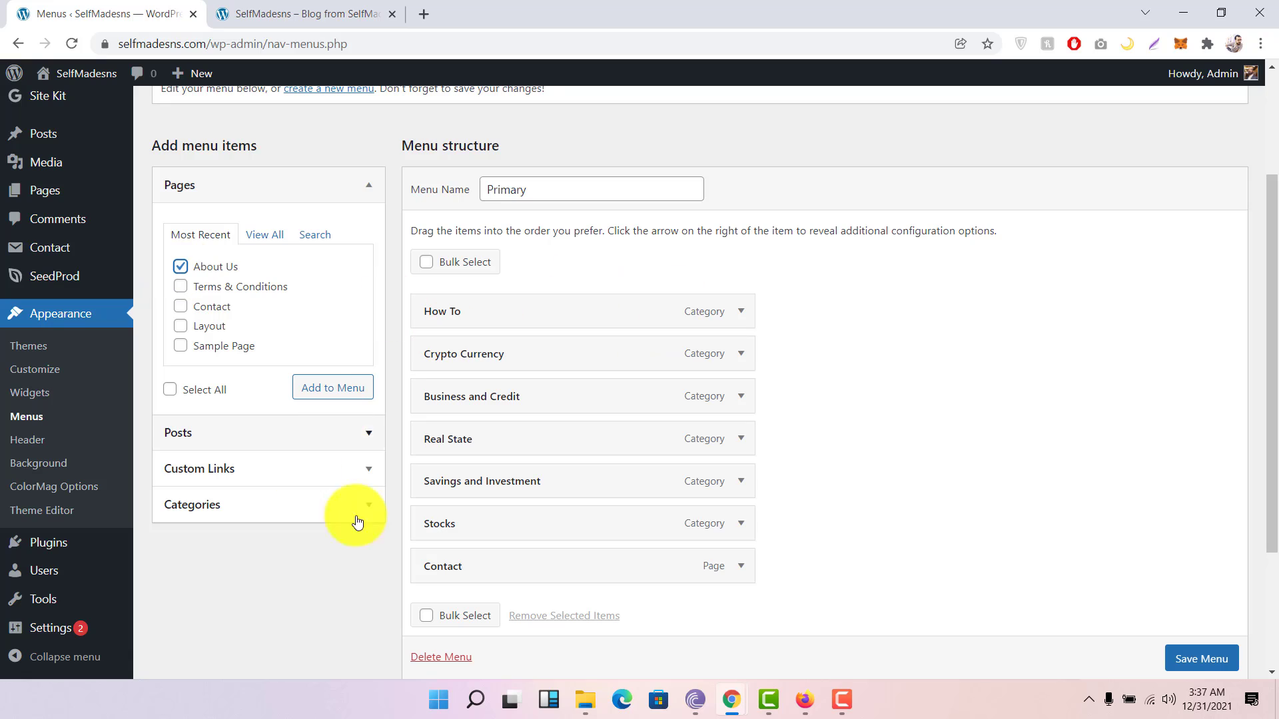
left_click(180, 265)
left_click(321, 394)
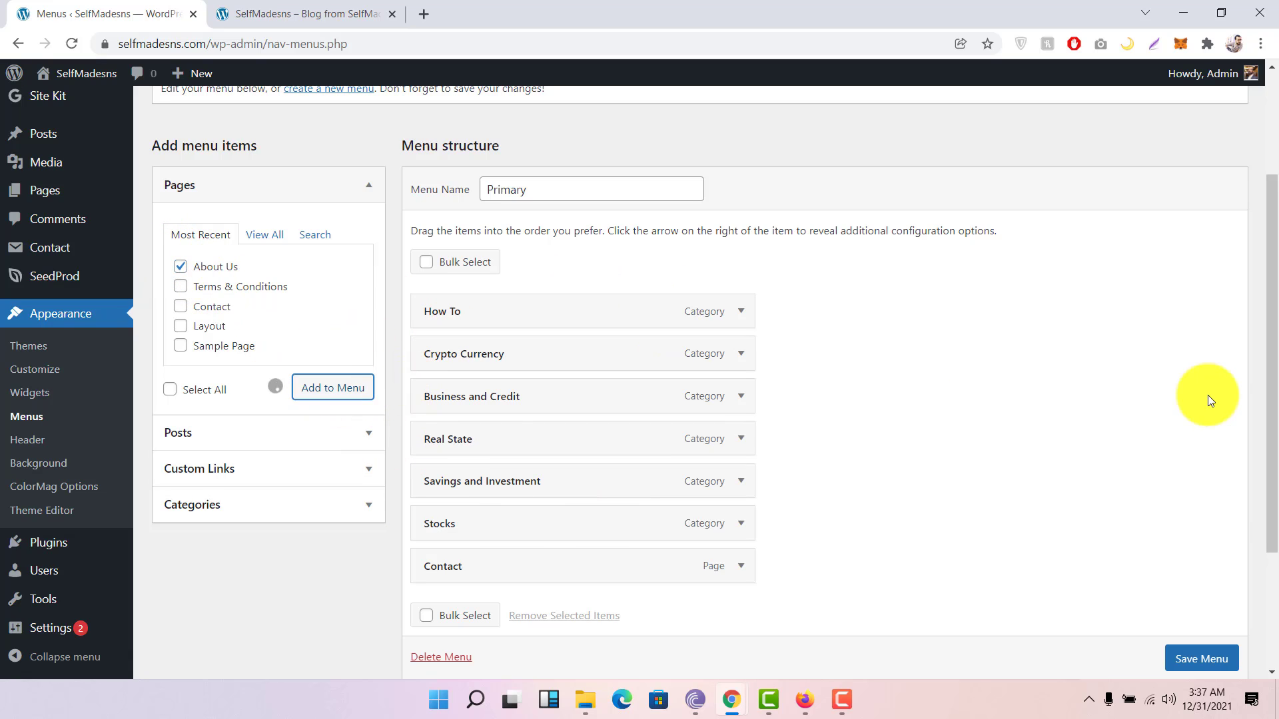
scroll(1208, 394, "down", 3)
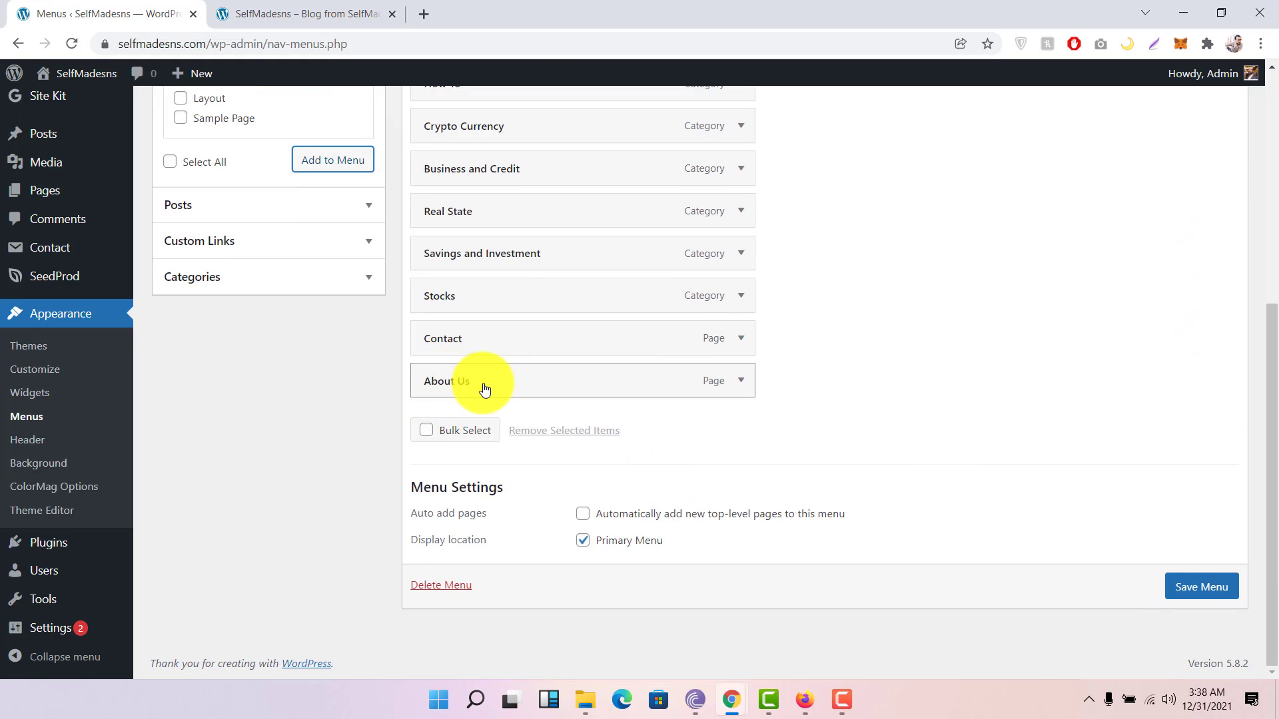
mouse_move(484, 390)
left_mouse_down()
mouse_move(463, 363)
mouse_move(479, 379)
mouse_move(475, 401)
mouse_move(482, 381)
left_mouse_up()
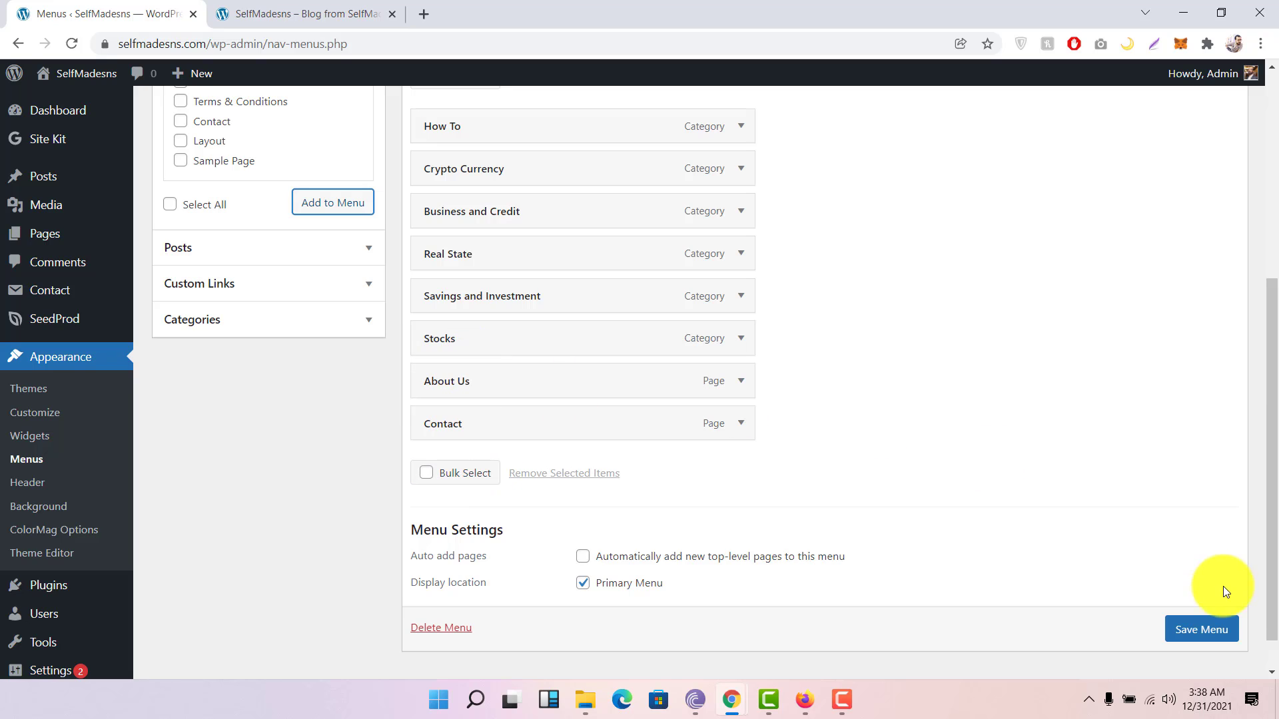
left_click(1195, 620)
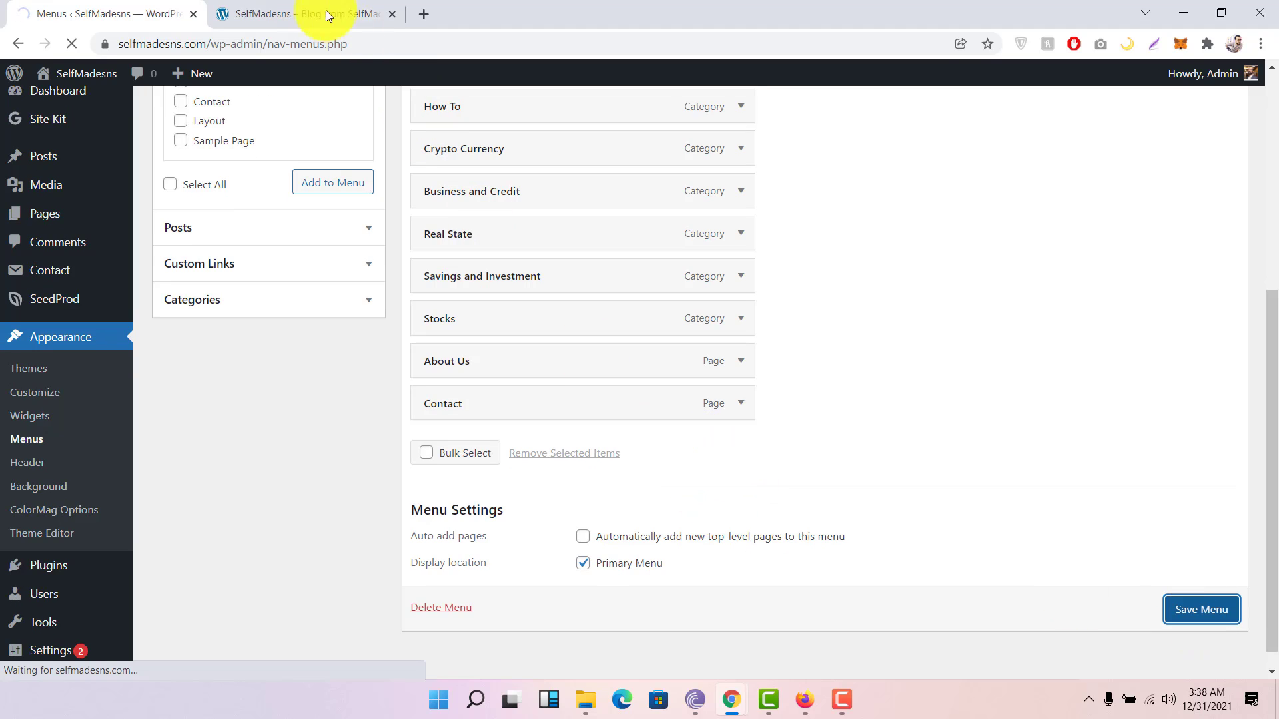
left_click(301, 6)
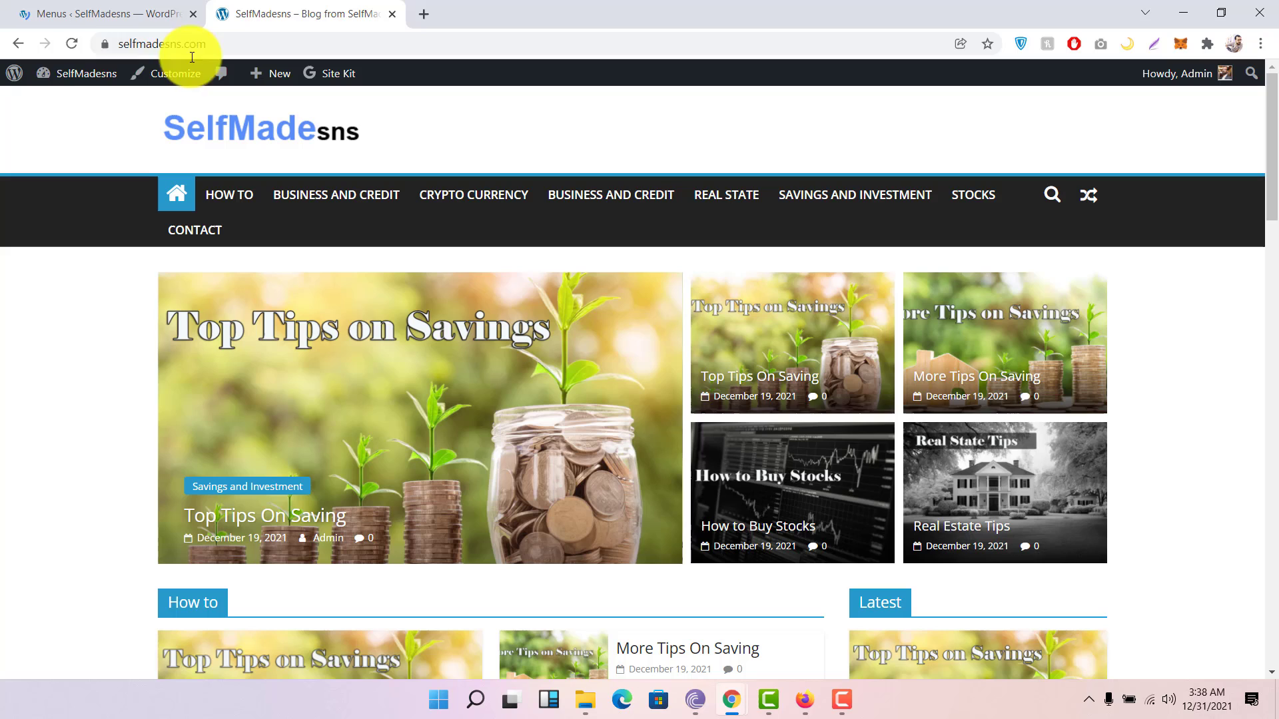
left_click(72, 43)
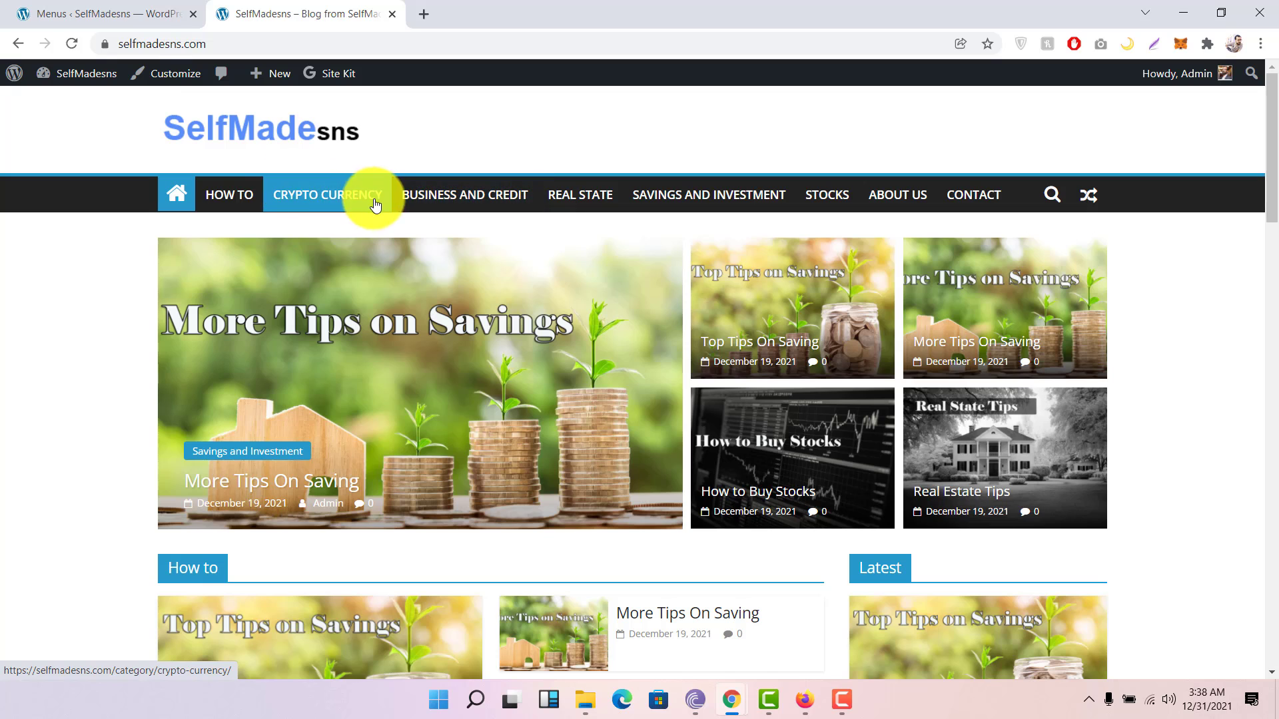
left_click(126, 12)
scroll(533, 337, "down", 4)
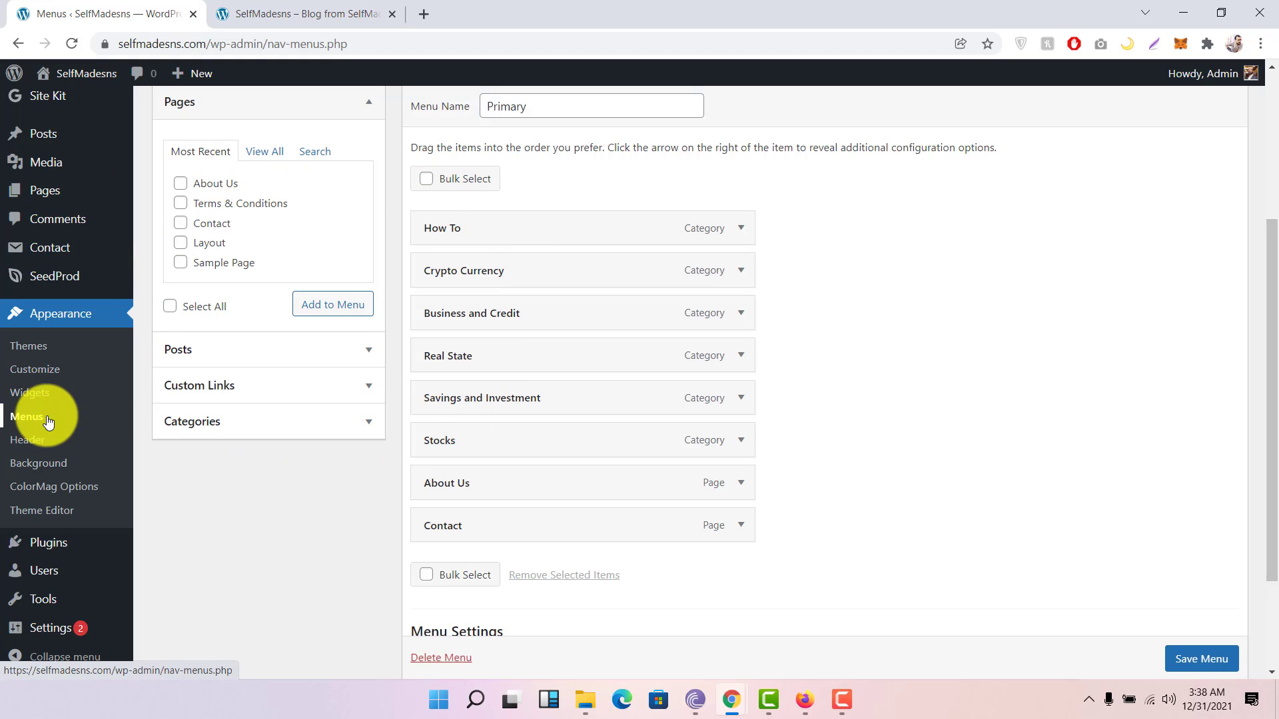
Step: Look at the header customization options, then view the ColorMag 2.1.0 theme options welcome page
left_click(38, 441)
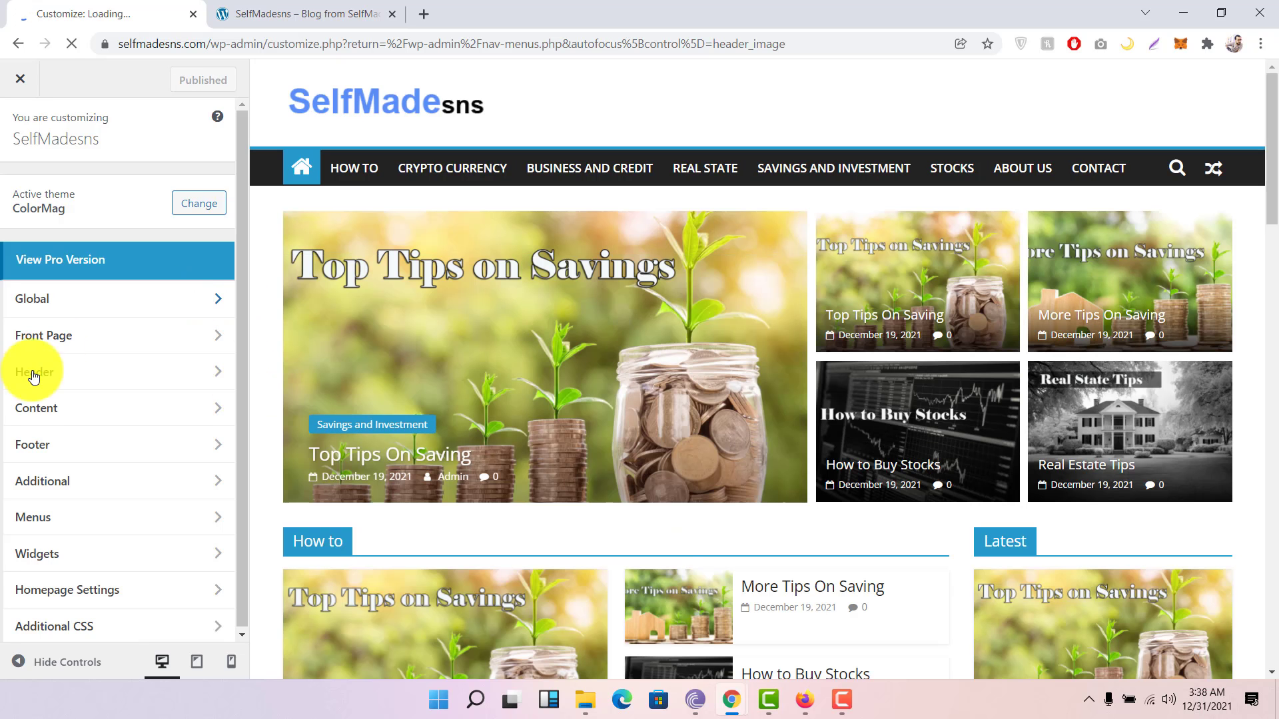
left_click(34, 371)
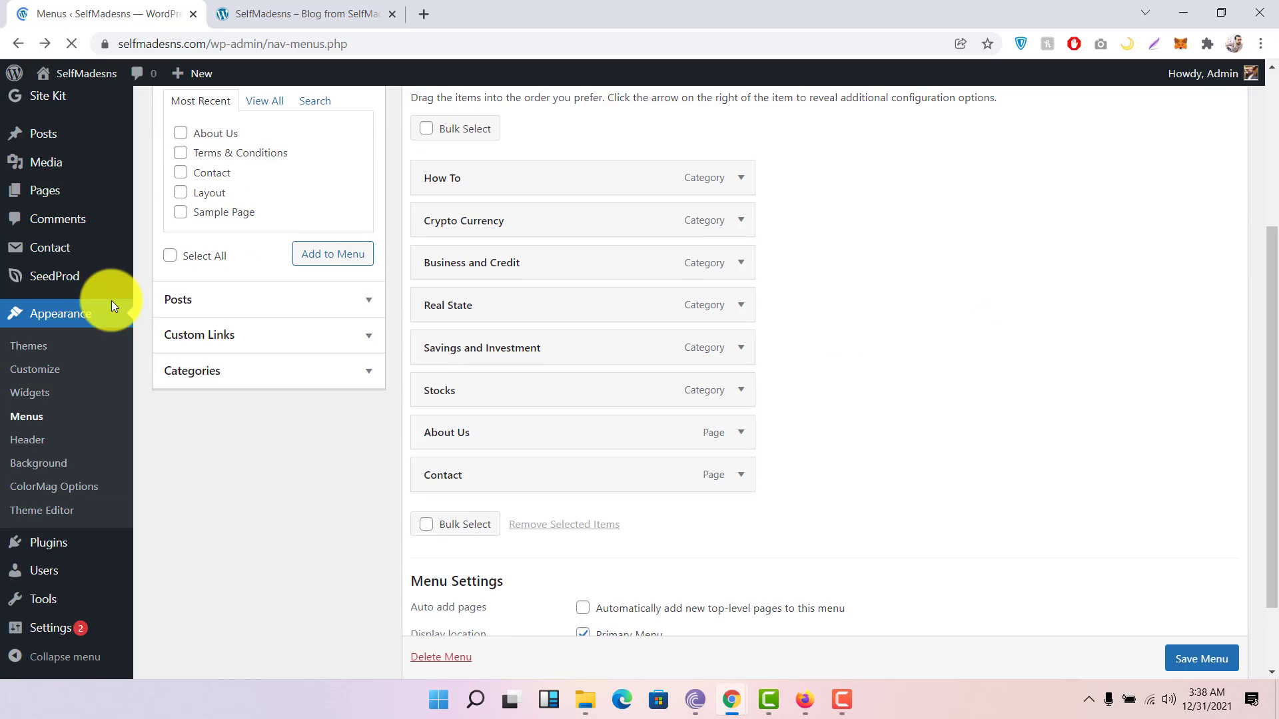
left_click(62, 493)
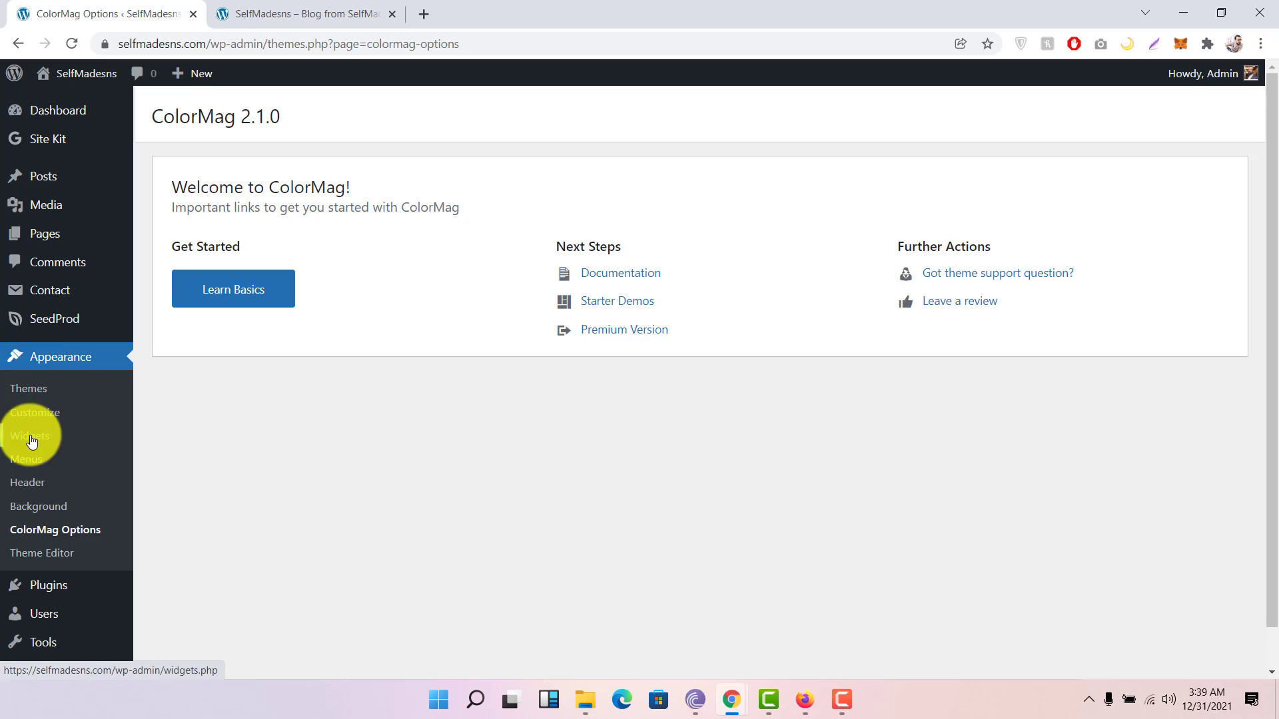
scroll(294, 315, "down", 1)
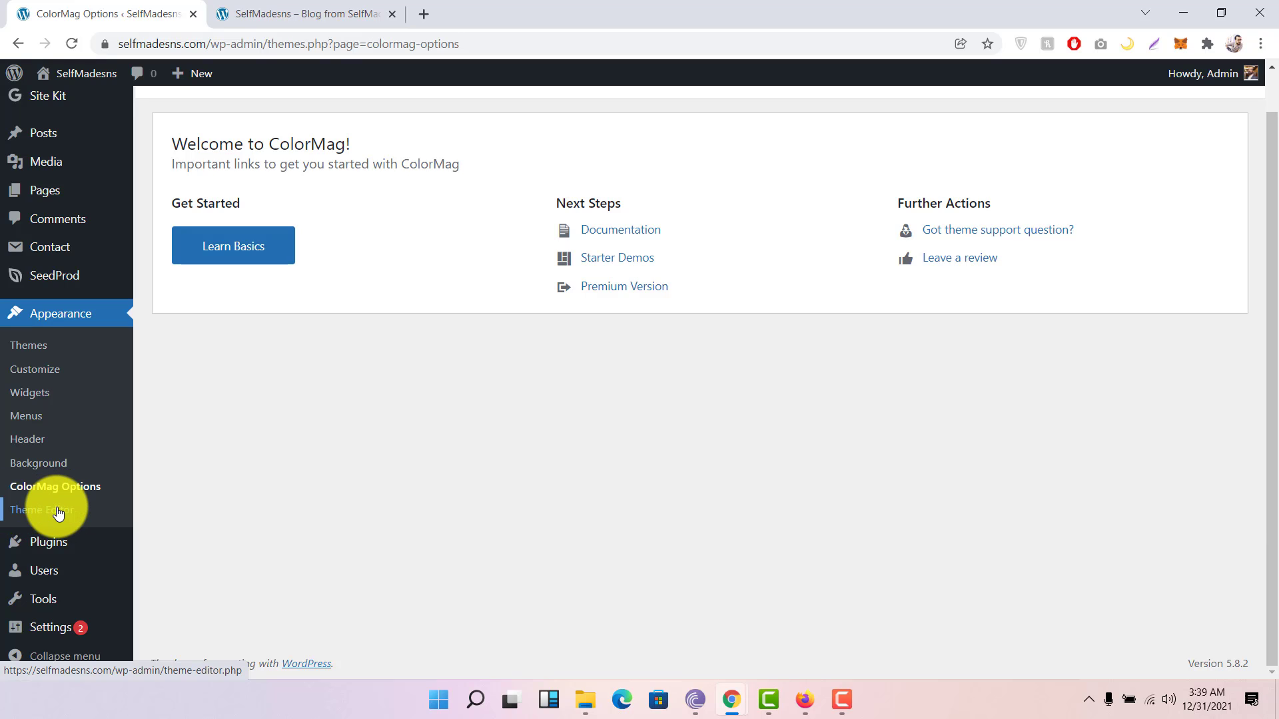
Step: Review the seven installed plugins, including XML Sitemaps, and focus the installed-plugin search box
left_click(46, 547)
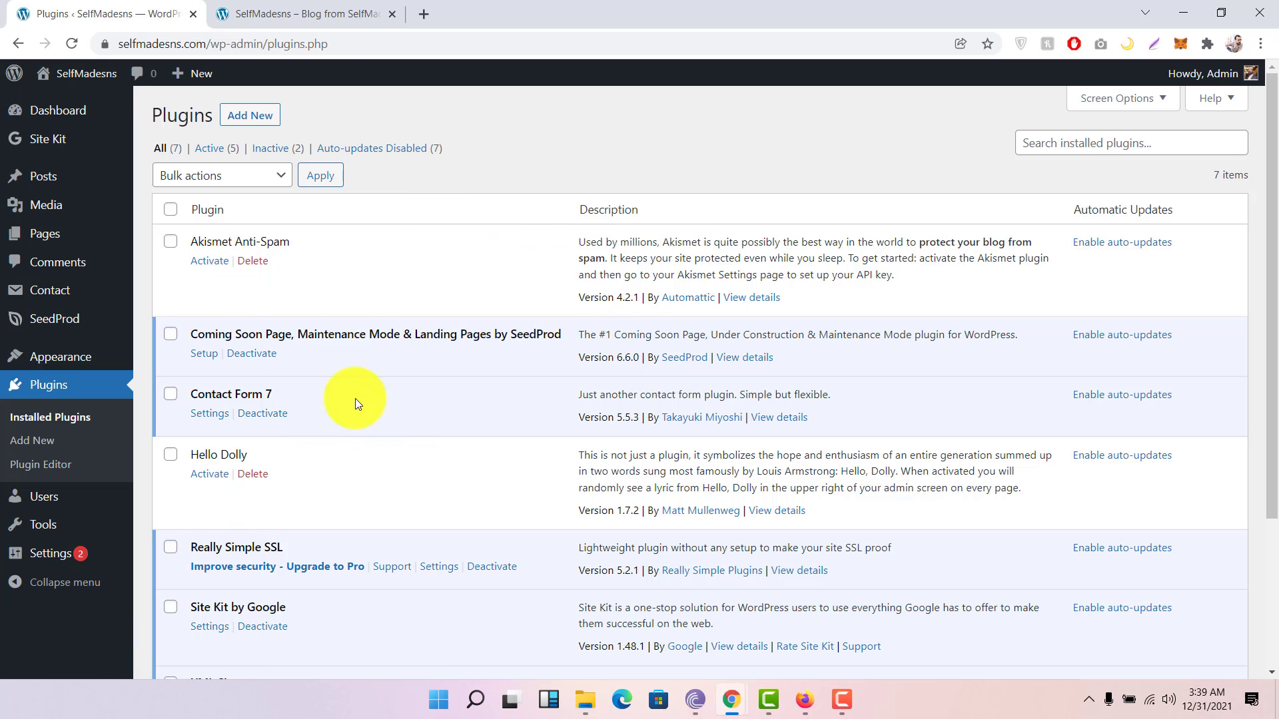
mouse_move(62, 167)
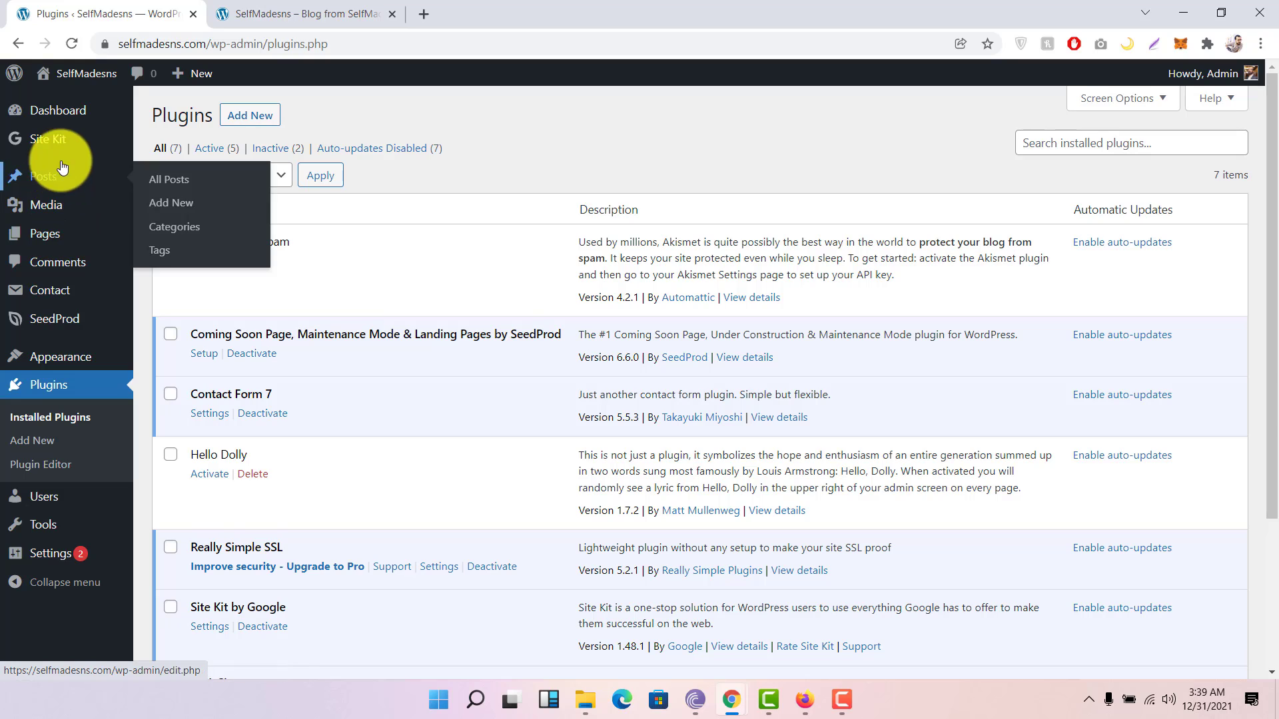
mouse_move(62, 288)
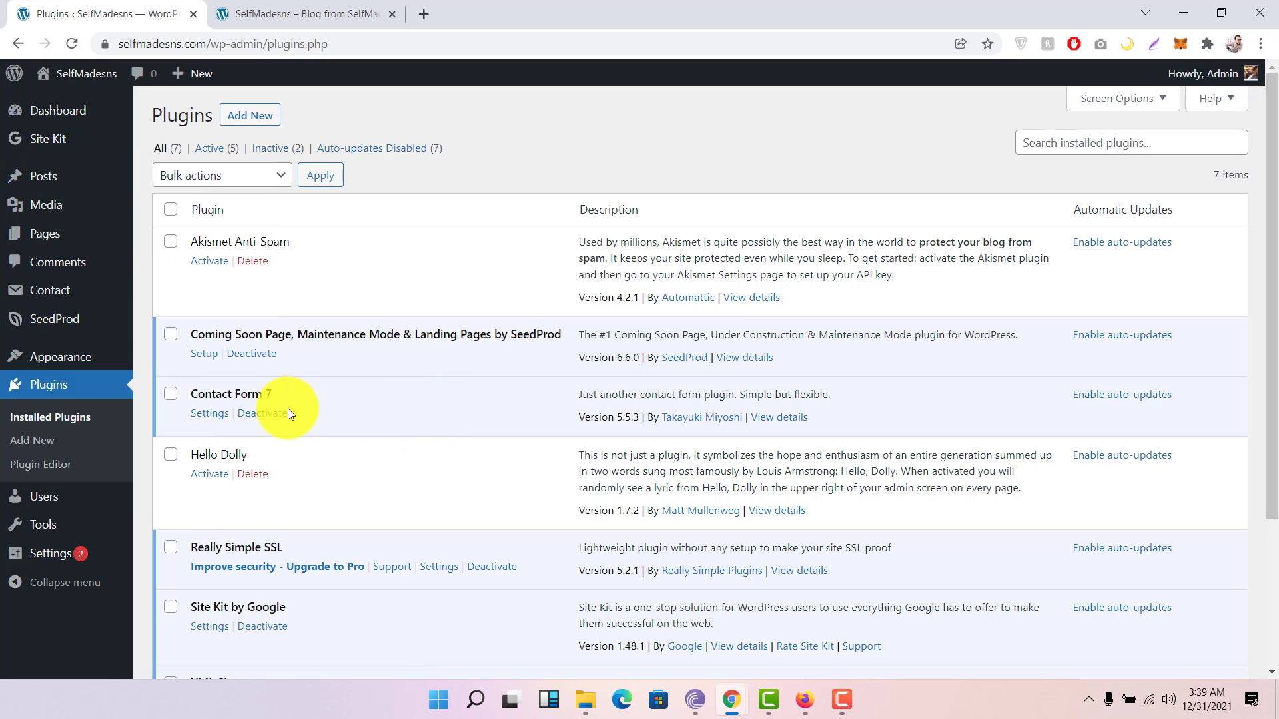
scroll(314, 399, "down", 3)
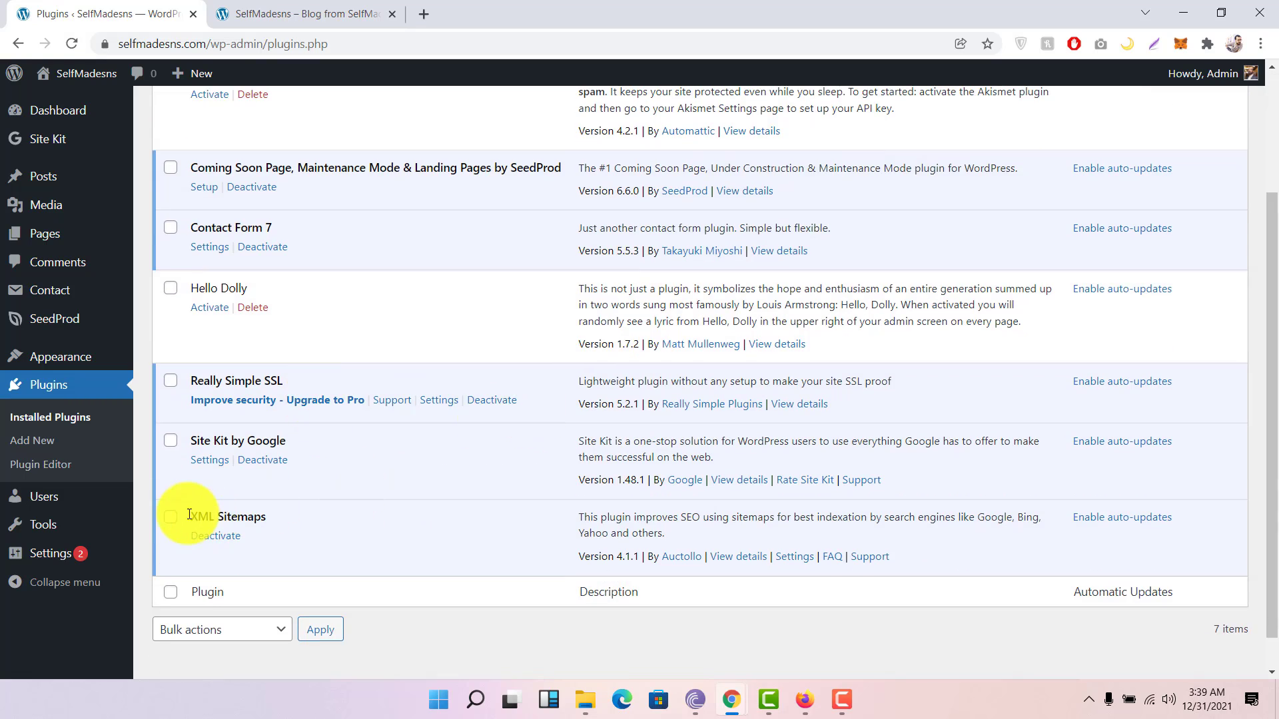
left_click_drag(188, 517, 324, 517)
left_click(325, 511)
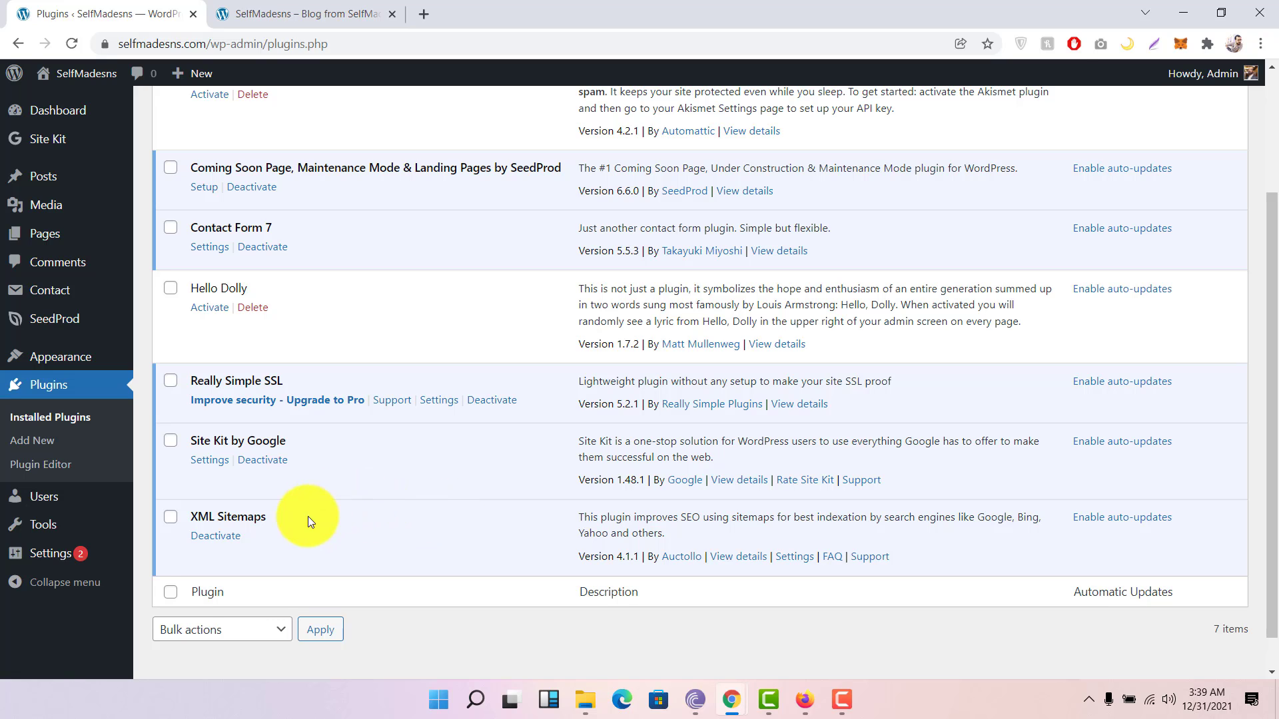
scroll(423, 478, "up", 3)
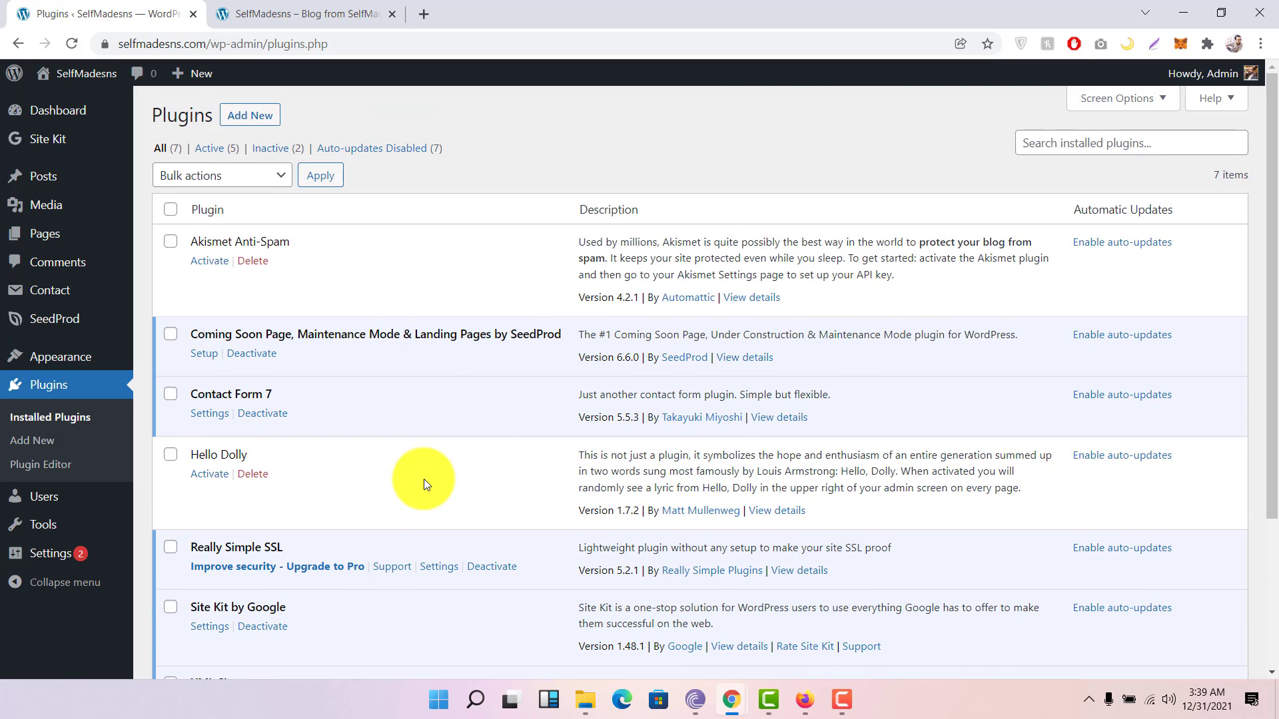
left_click(1047, 146)
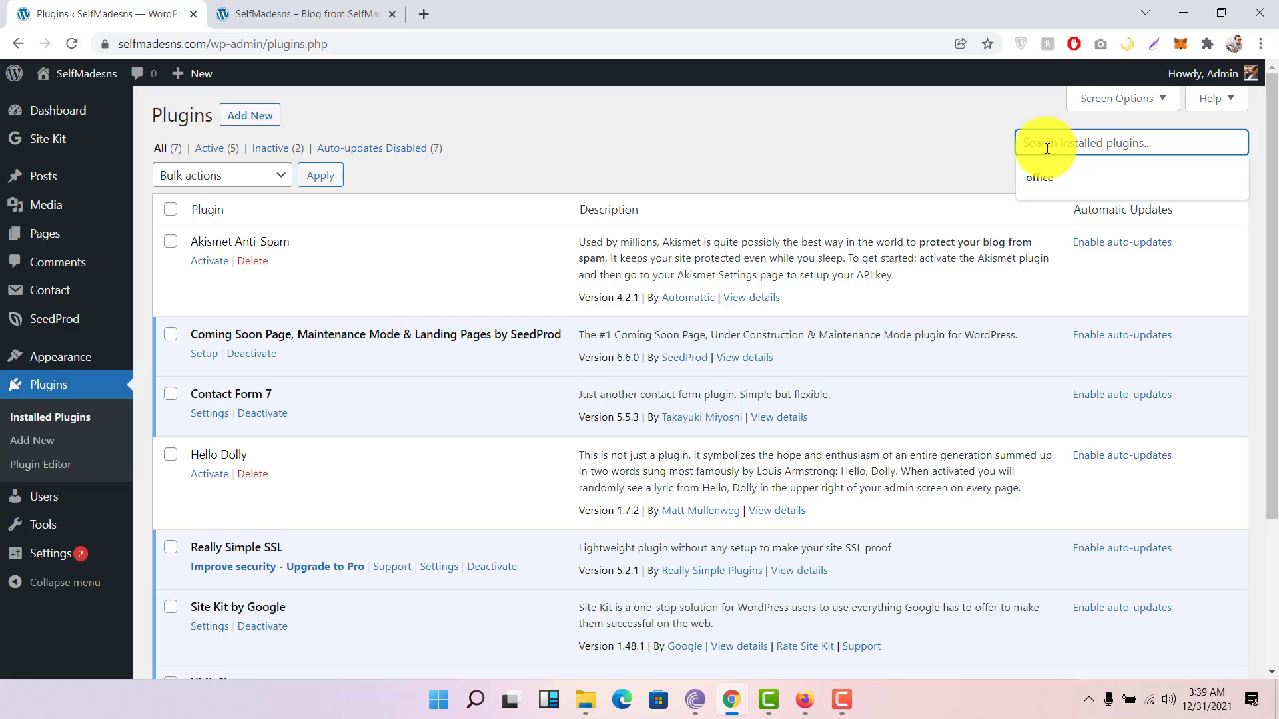
Step: On the Add New Plugins page, search 'word fence', then clear the search text
left_click(257, 127)
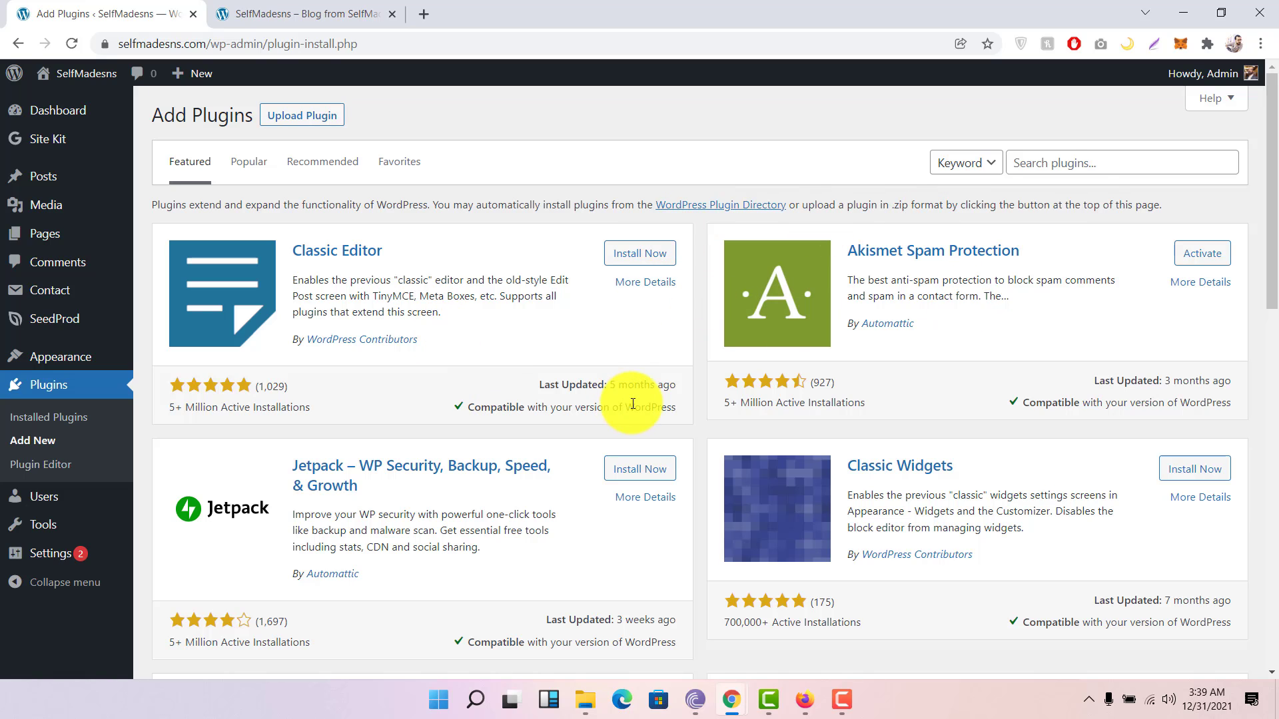
scroll(632, 403, "down", 10)
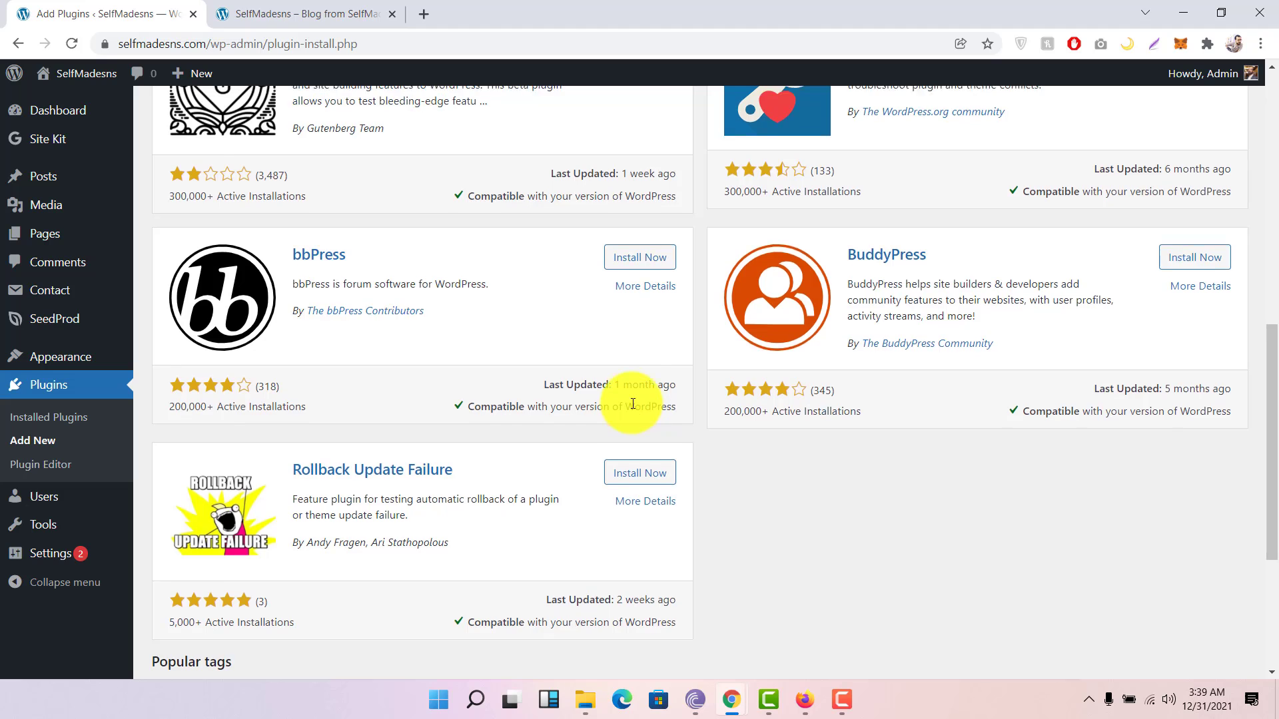
scroll(631, 402, "up", 10)
left_click(1065, 170)
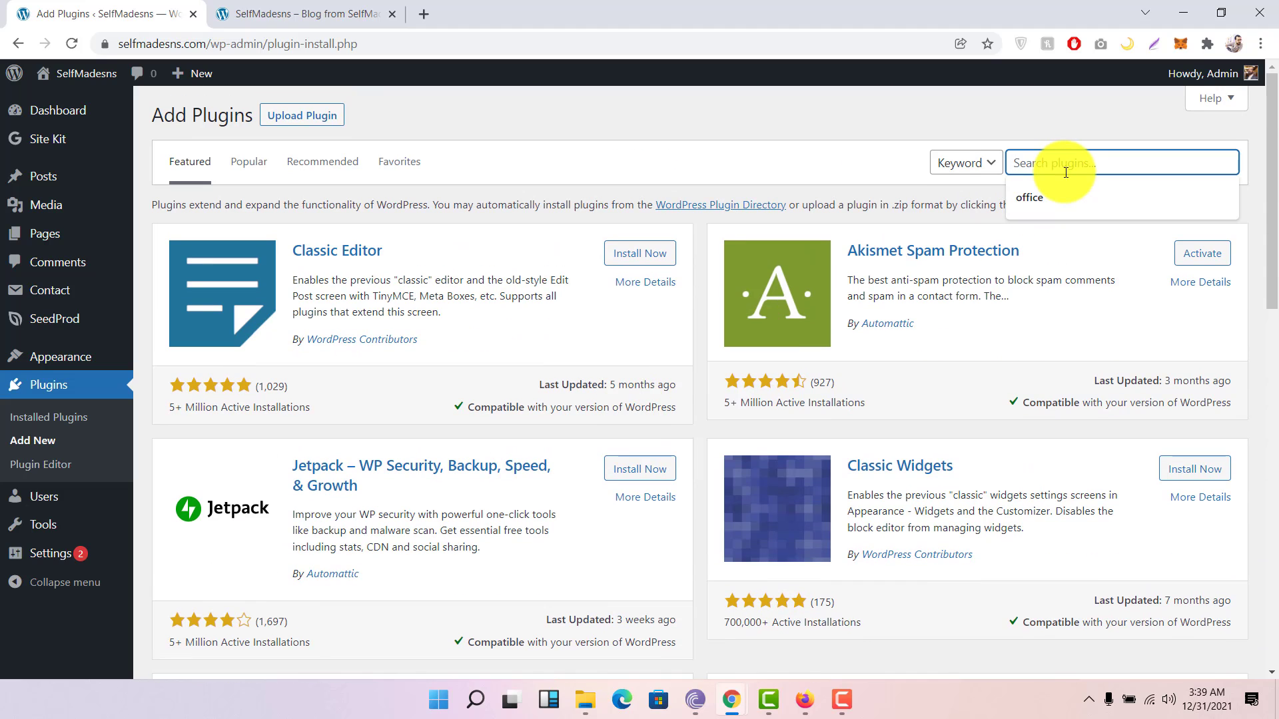
type("word")
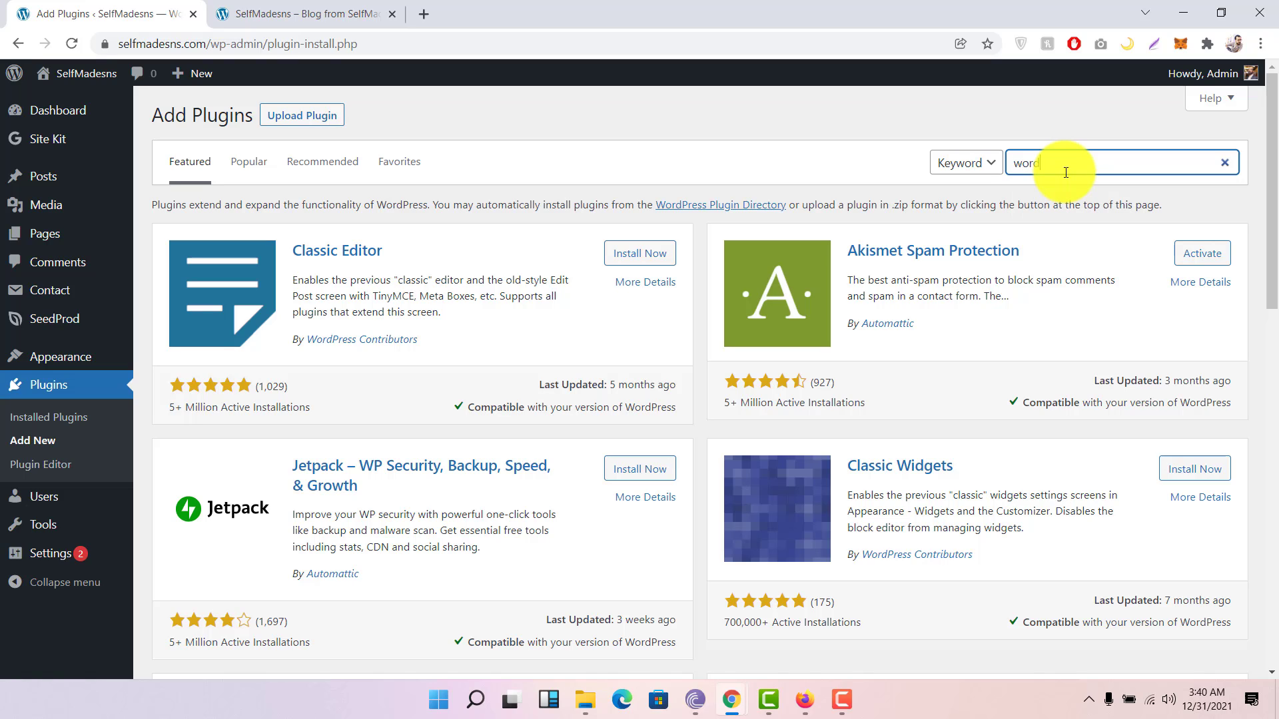
type(" fence")
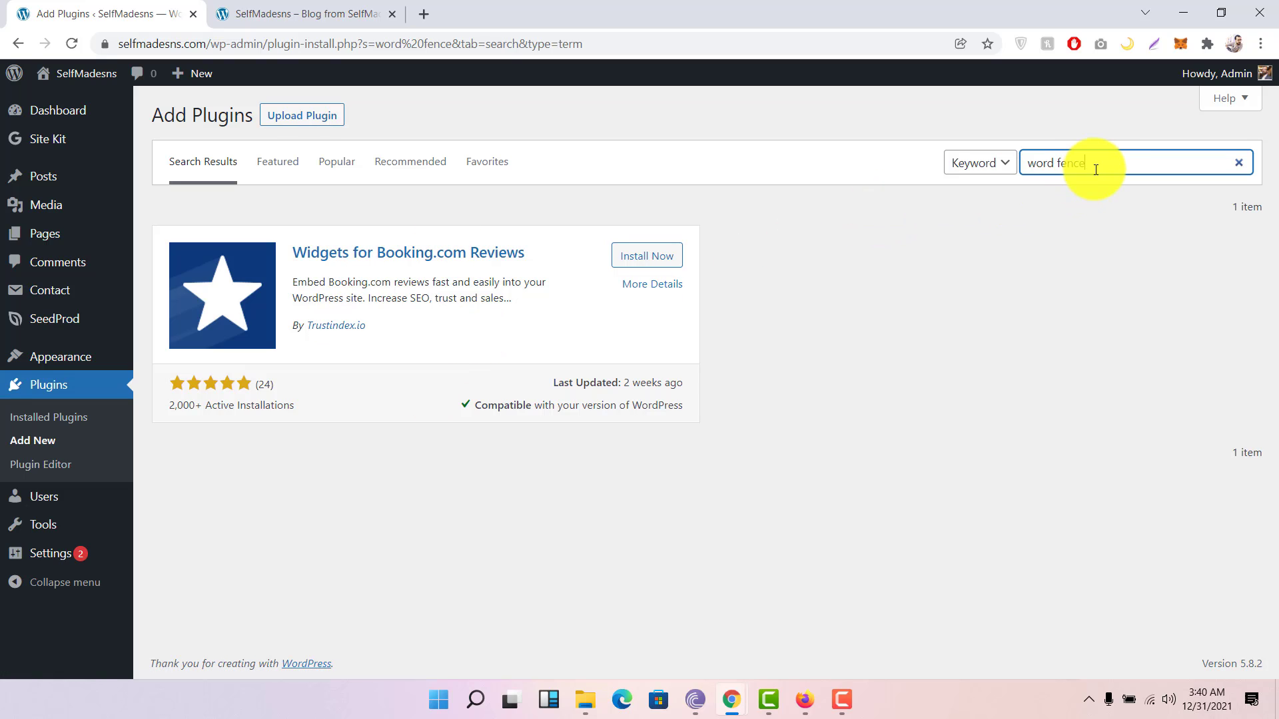
left_click_drag(1095, 170, 1007, 175)
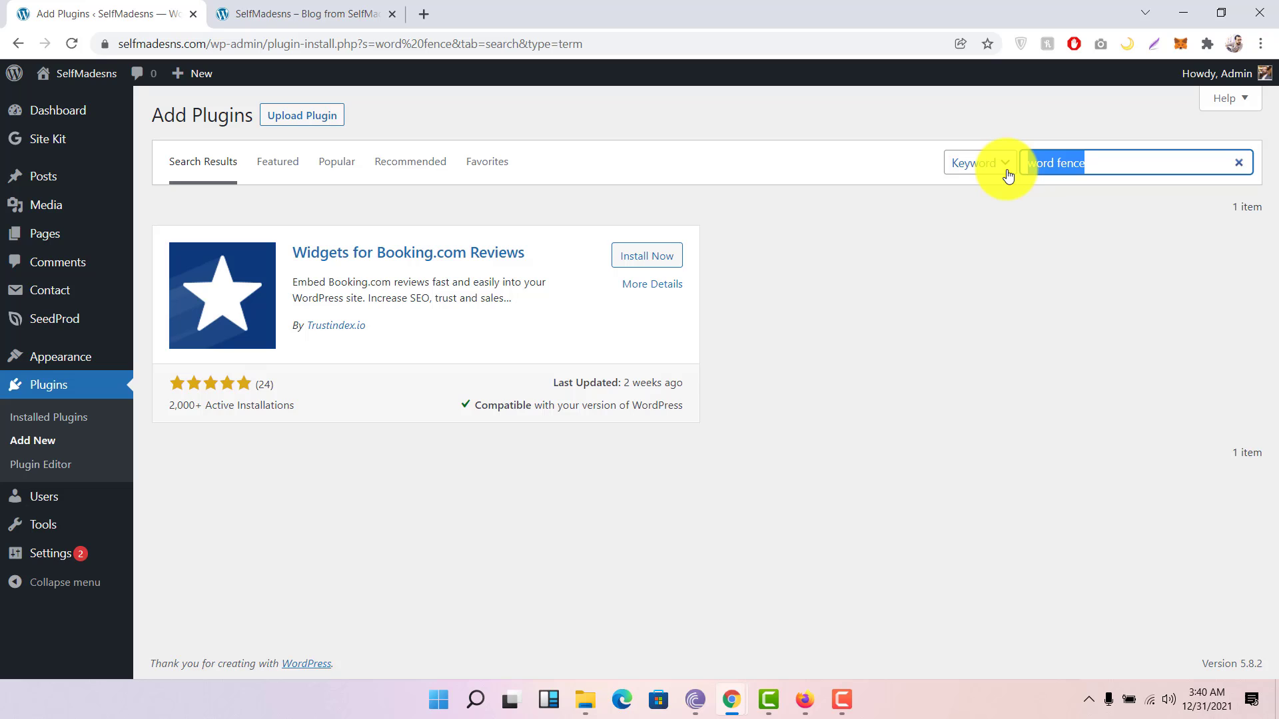
key("BackSpace")
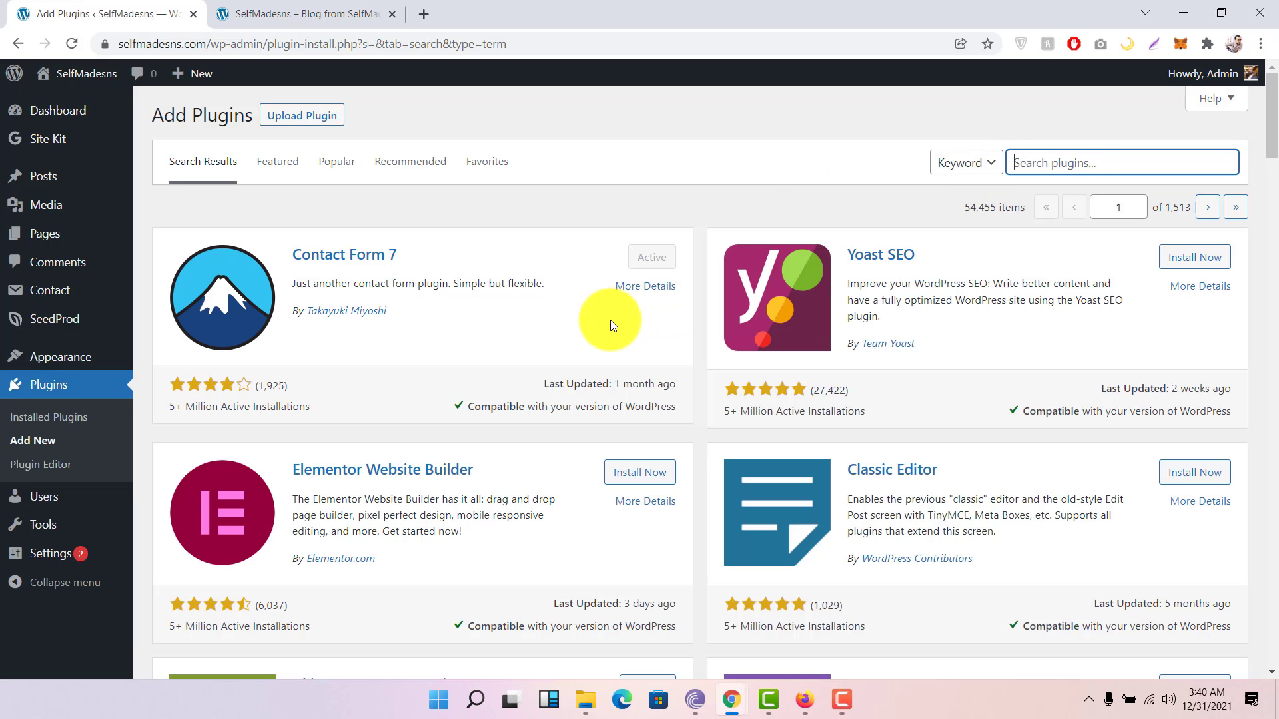
Step: Install and activate the Yoast SEO plugin
scroll(610, 320, "down", 1)
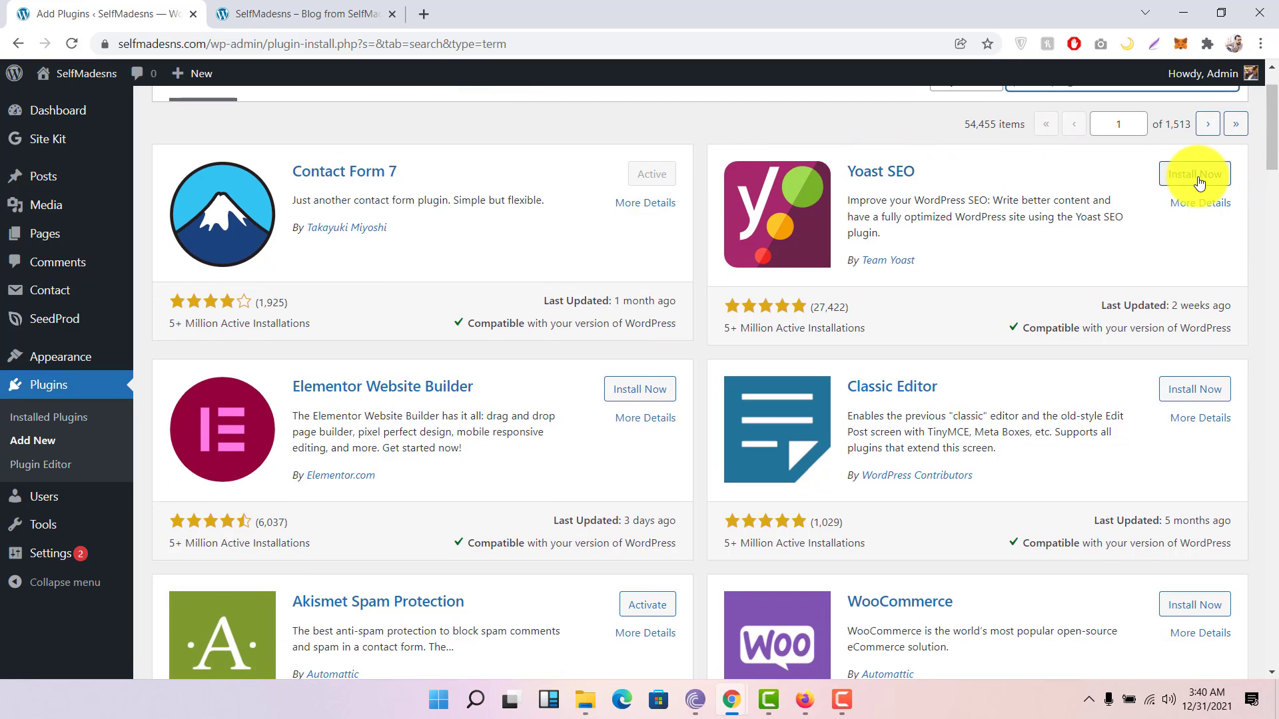
left_click(1197, 176)
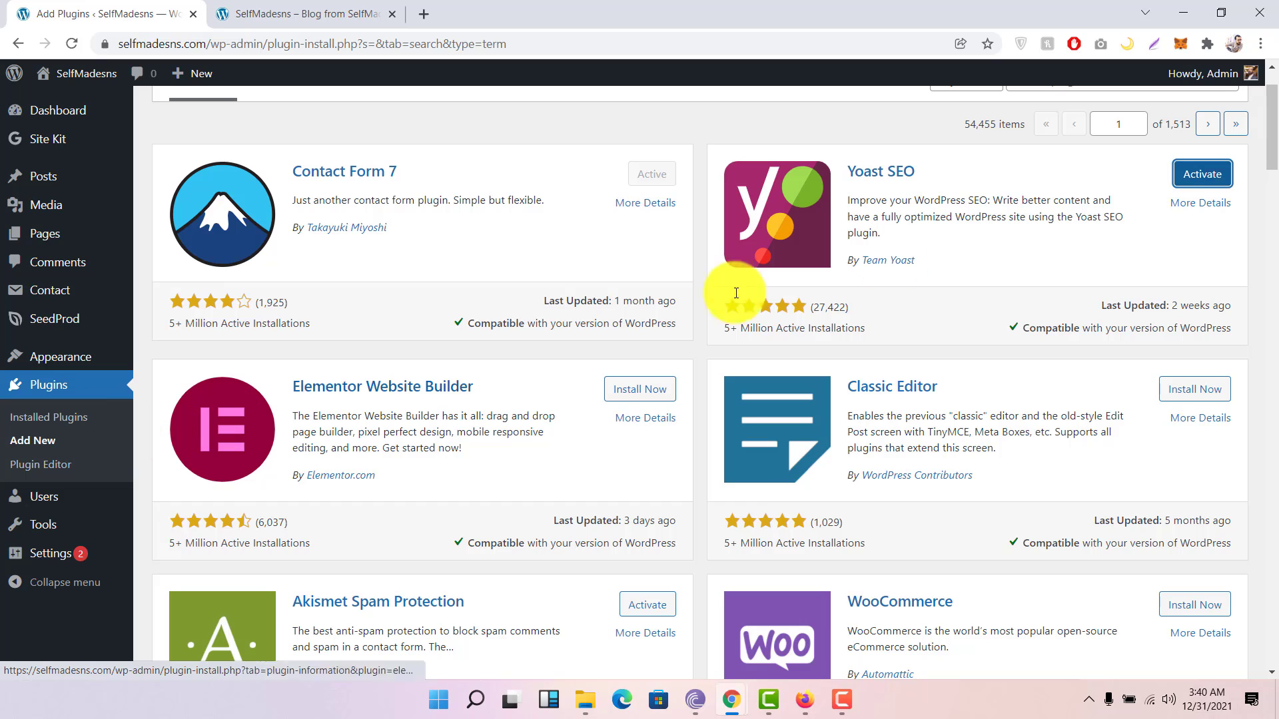
left_click(1202, 174)
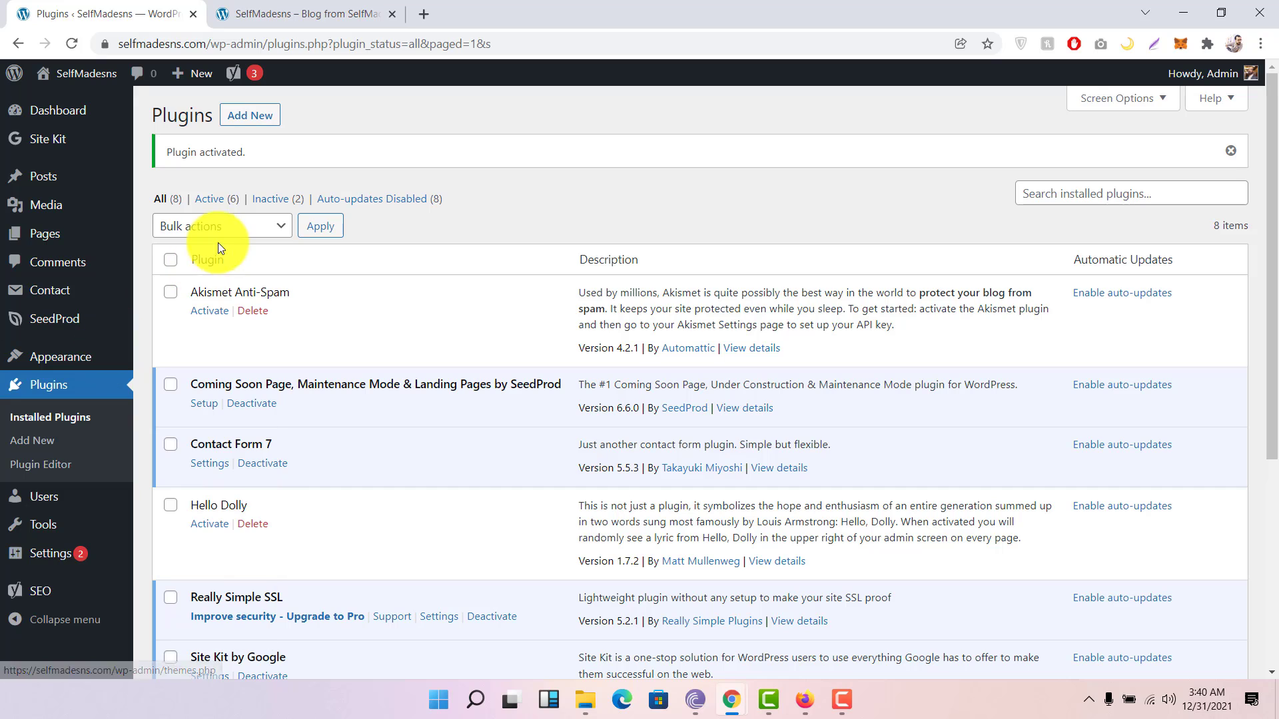
Step: Open All Users to see the single Admin account with the Administrator role
left_click(1061, 193)
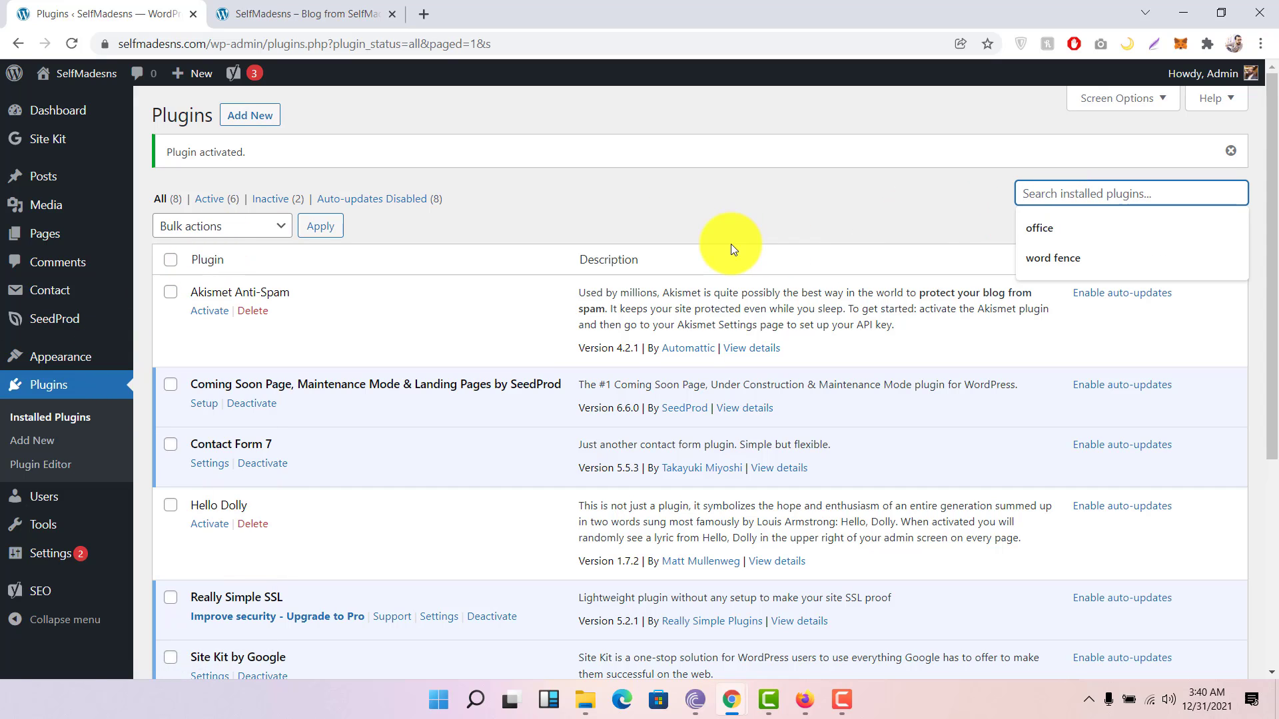
left_click(728, 209)
scroll(229, 317, "down", 1)
mouse_move(45, 498)
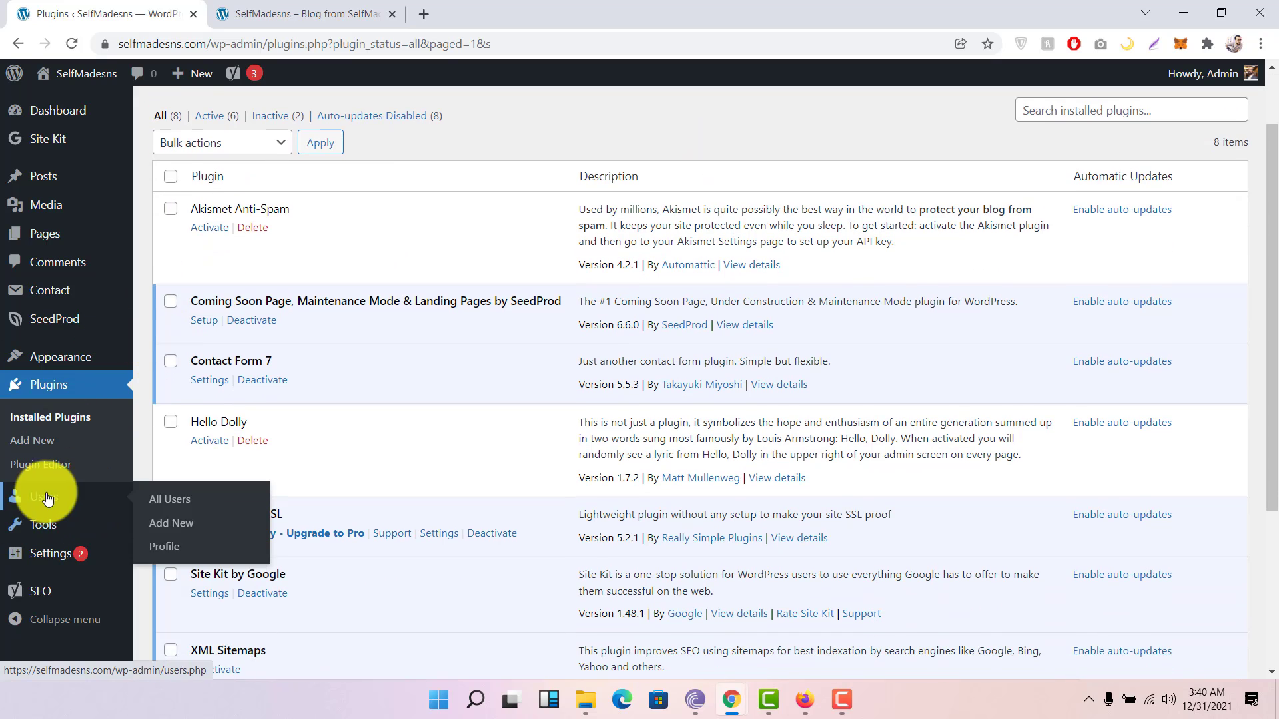
left_click(45, 499)
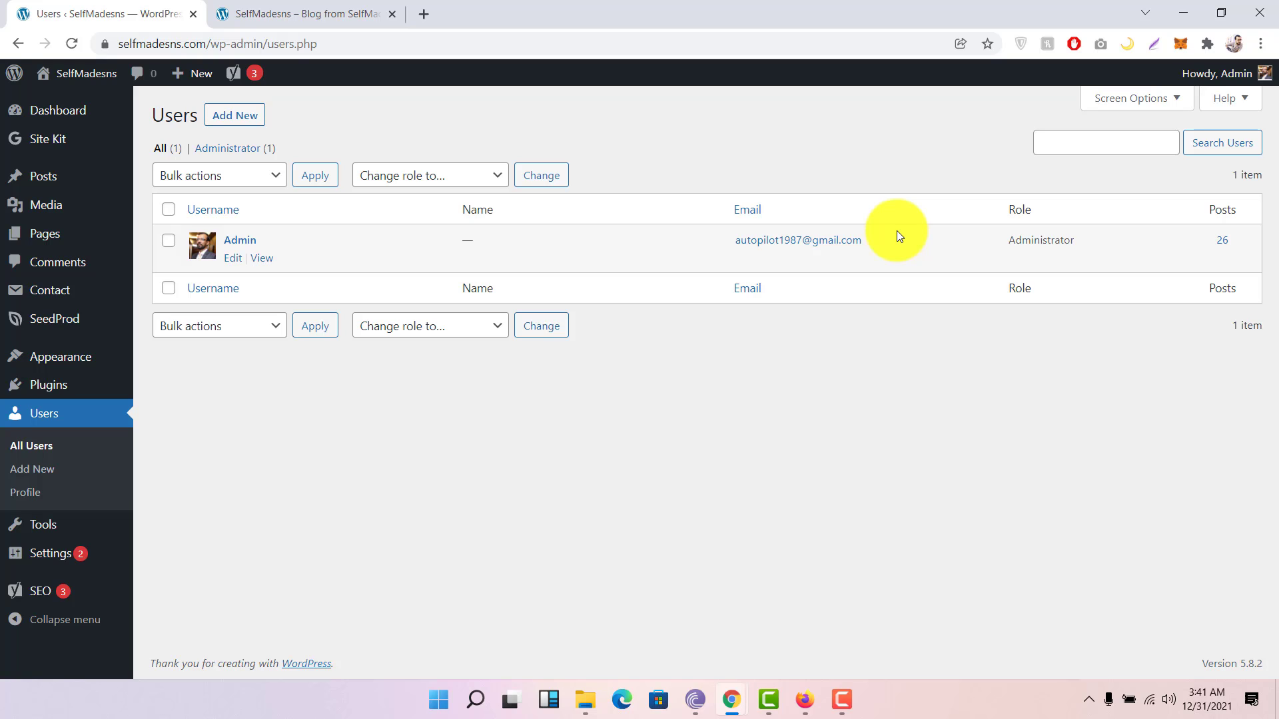
Step: Open the Add New User form, visit the Username, Email, First and Last Name fields, then go to Tools
left_click(226, 121)
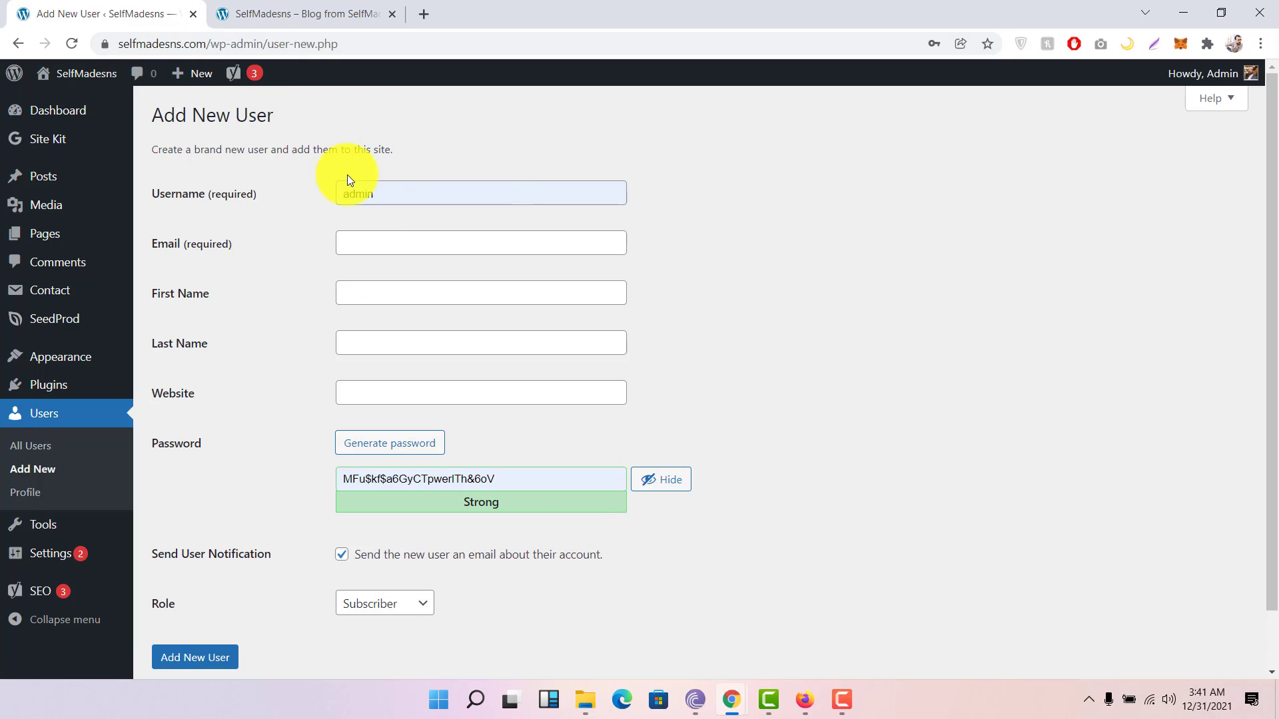
double_click(414, 192)
left_click(281, 238)
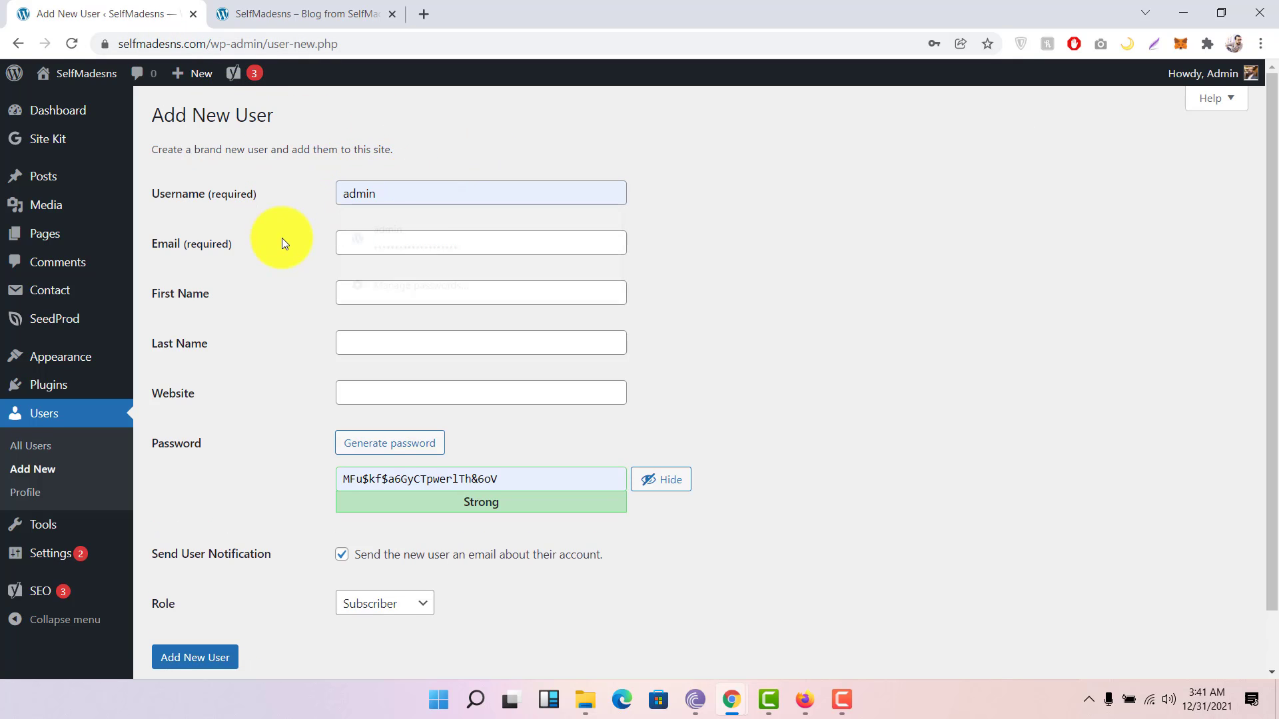
left_click(428, 241)
left_click(214, 261)
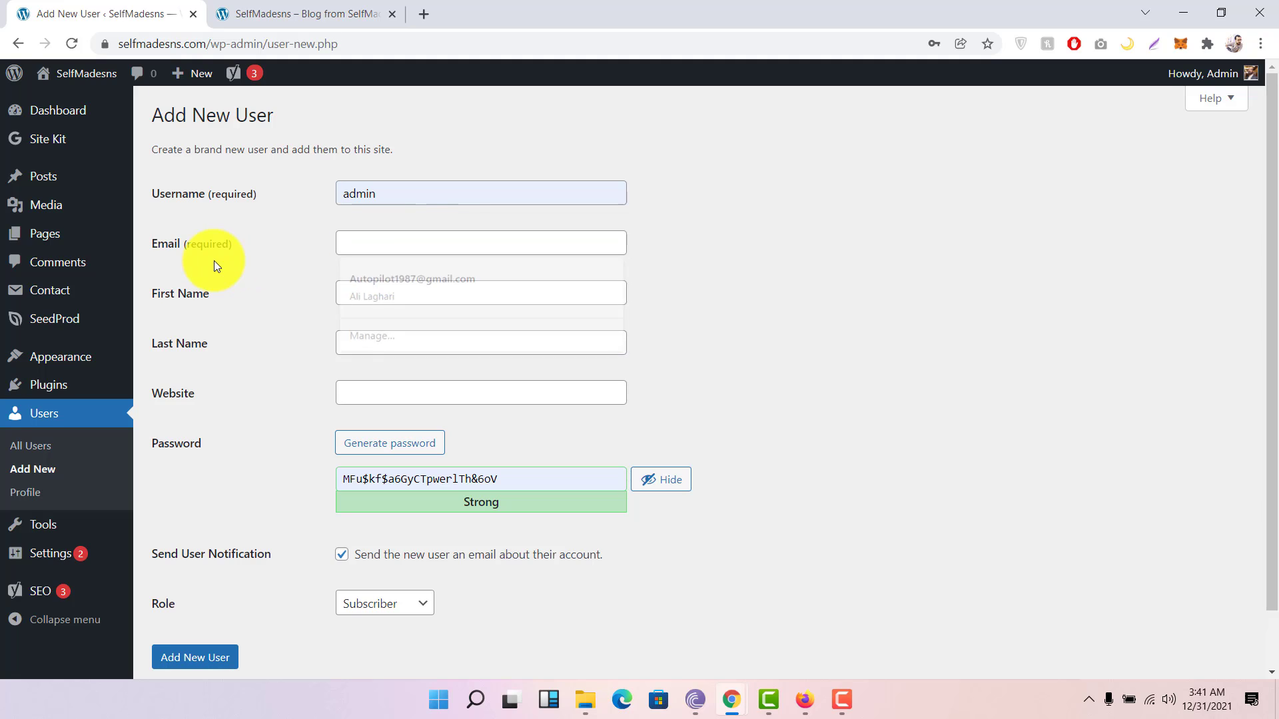
left_click(352, 291)
left_click(157, 337)
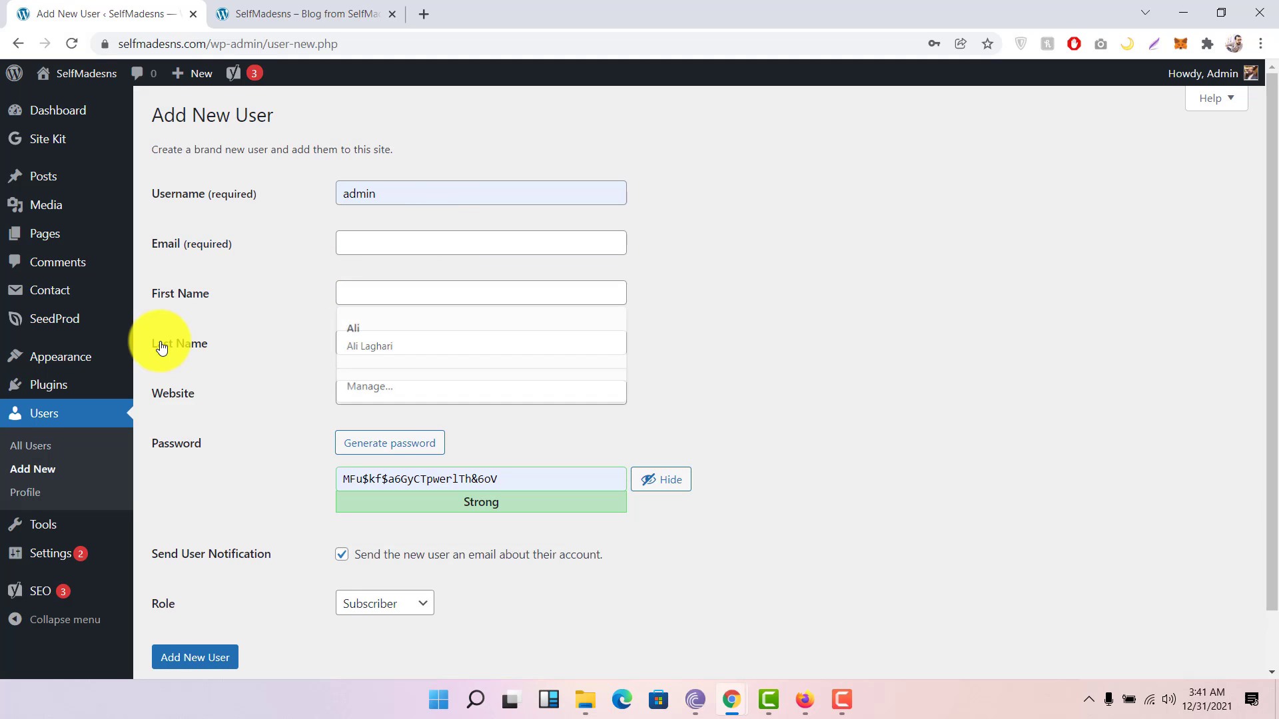
left_click(402, 340)
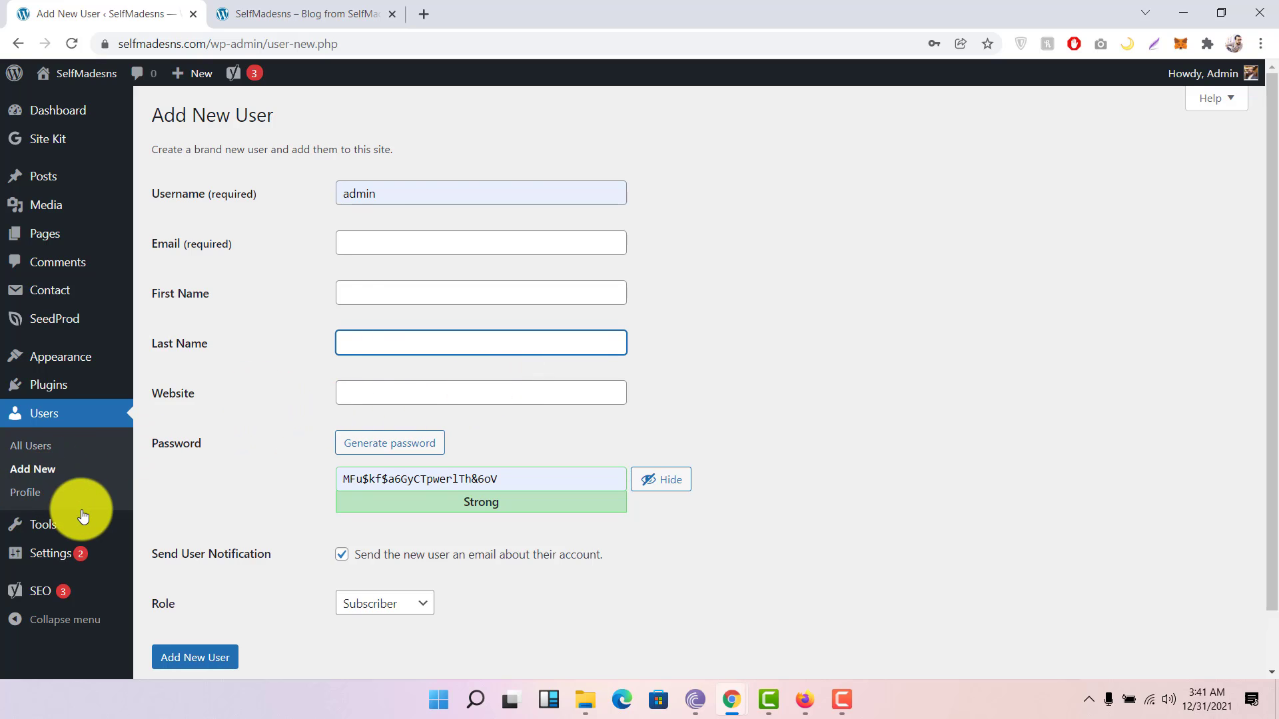
left_click(40, 530)
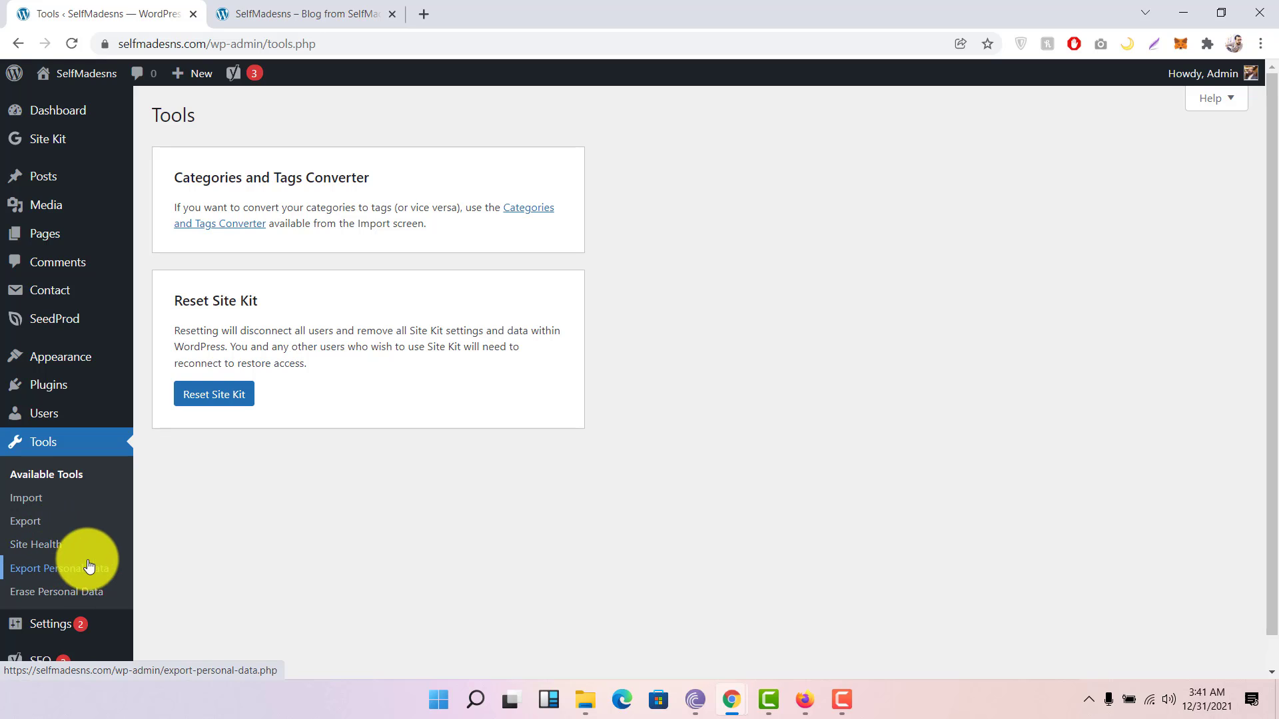
Step: Scroll the Tools page to review the Categories and Tags Converter and Reset Site Kit
scroll(86, 559, "down", 1)
mouse_move(46, 588)
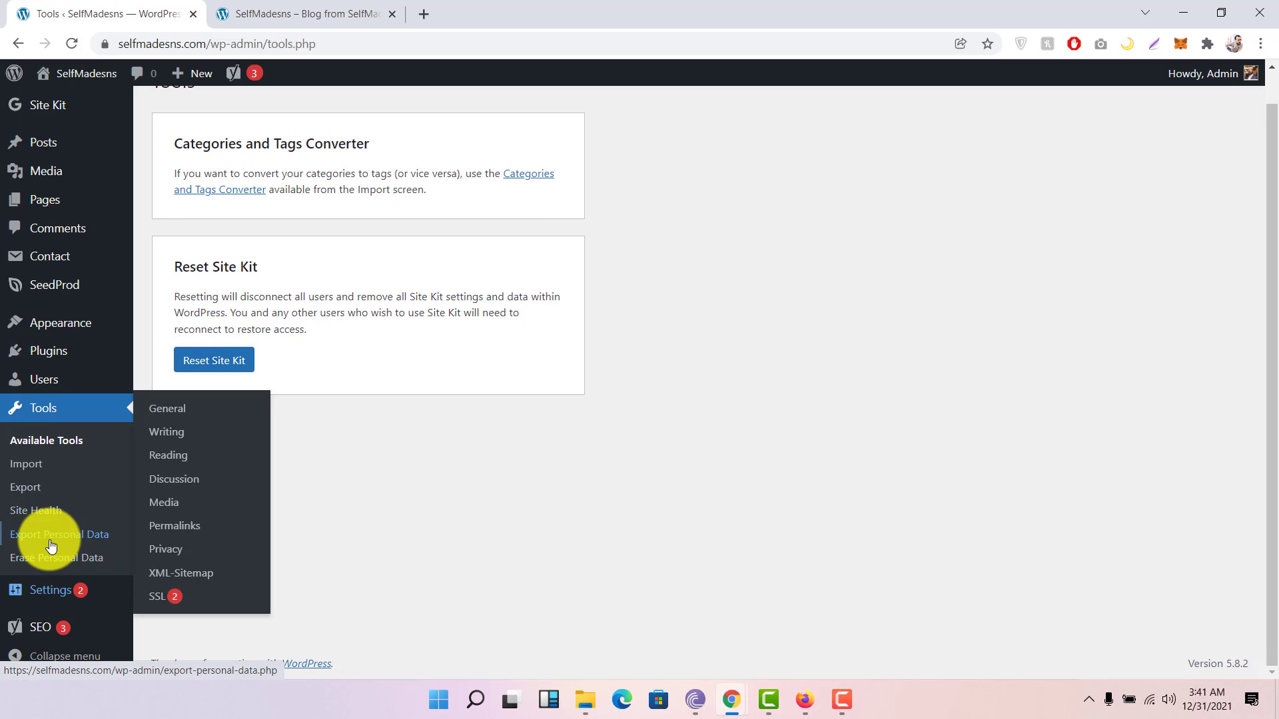
Step: Review the General Settings site title, tagline and admin email fields
left_click(55, 598)
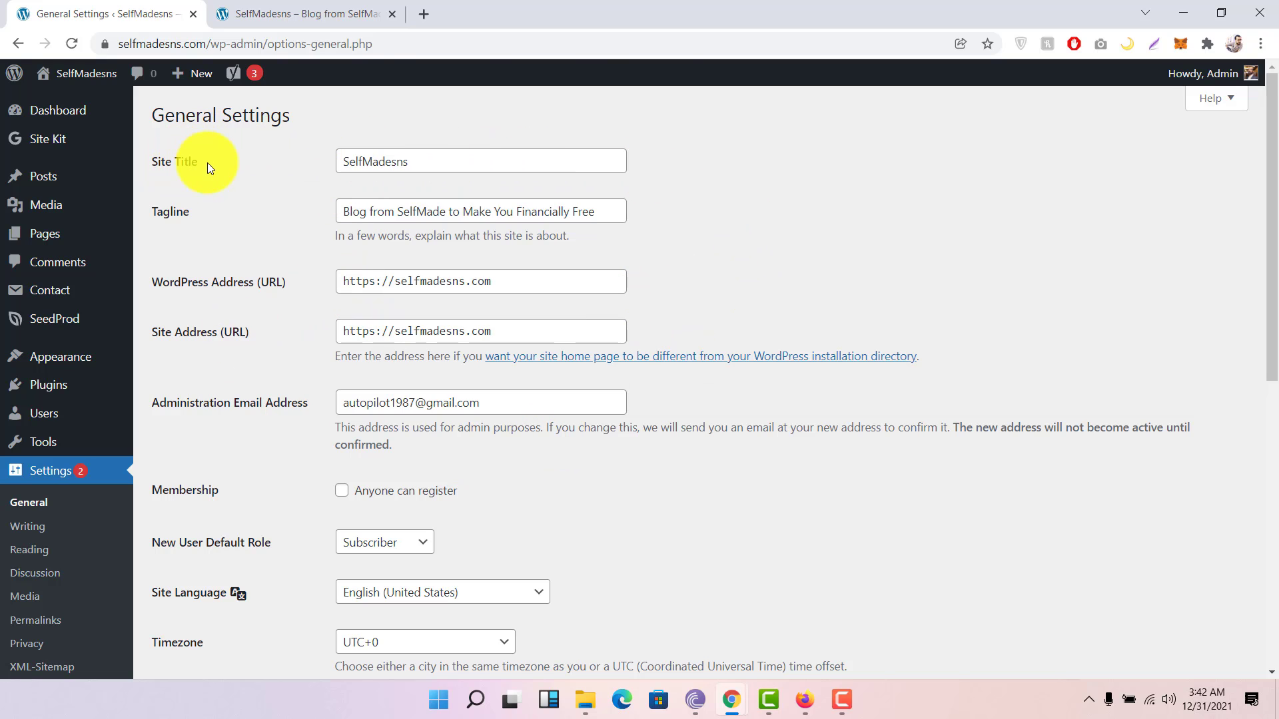
left_click_drag(414, 161, 277, 172)
left_click(272, 203)
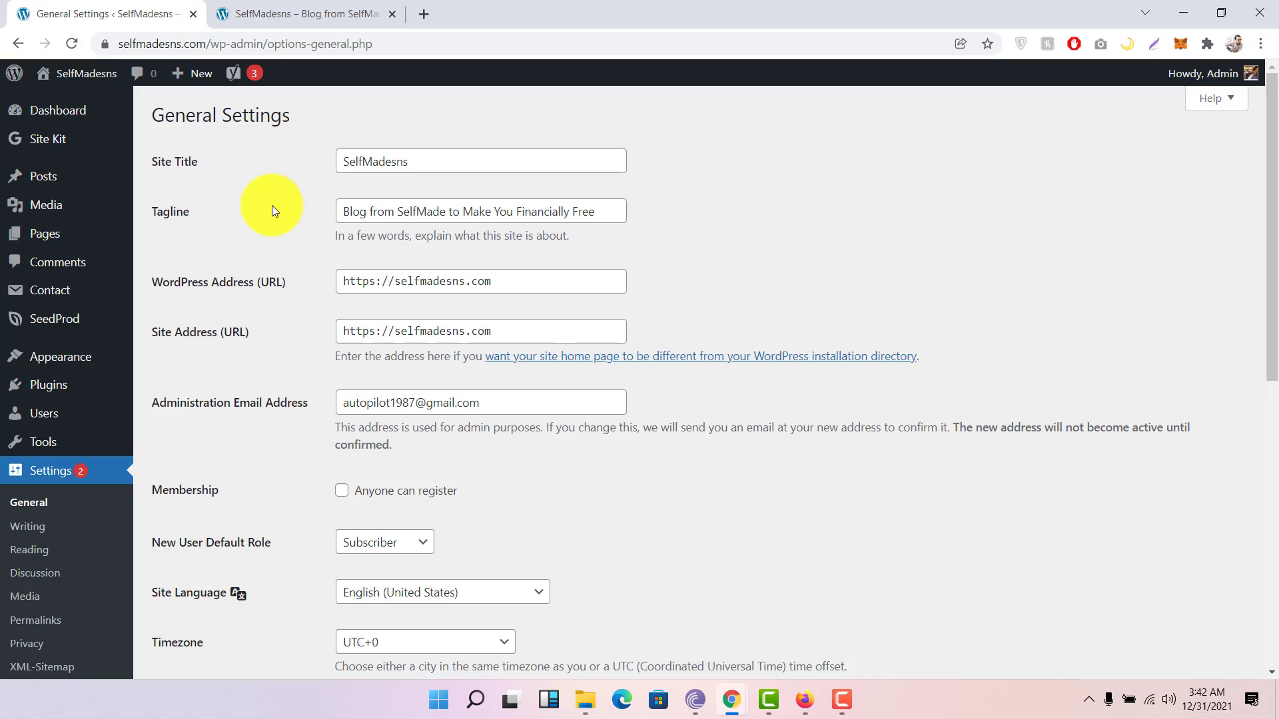
left_click_drag(613, 209, 209, 217)
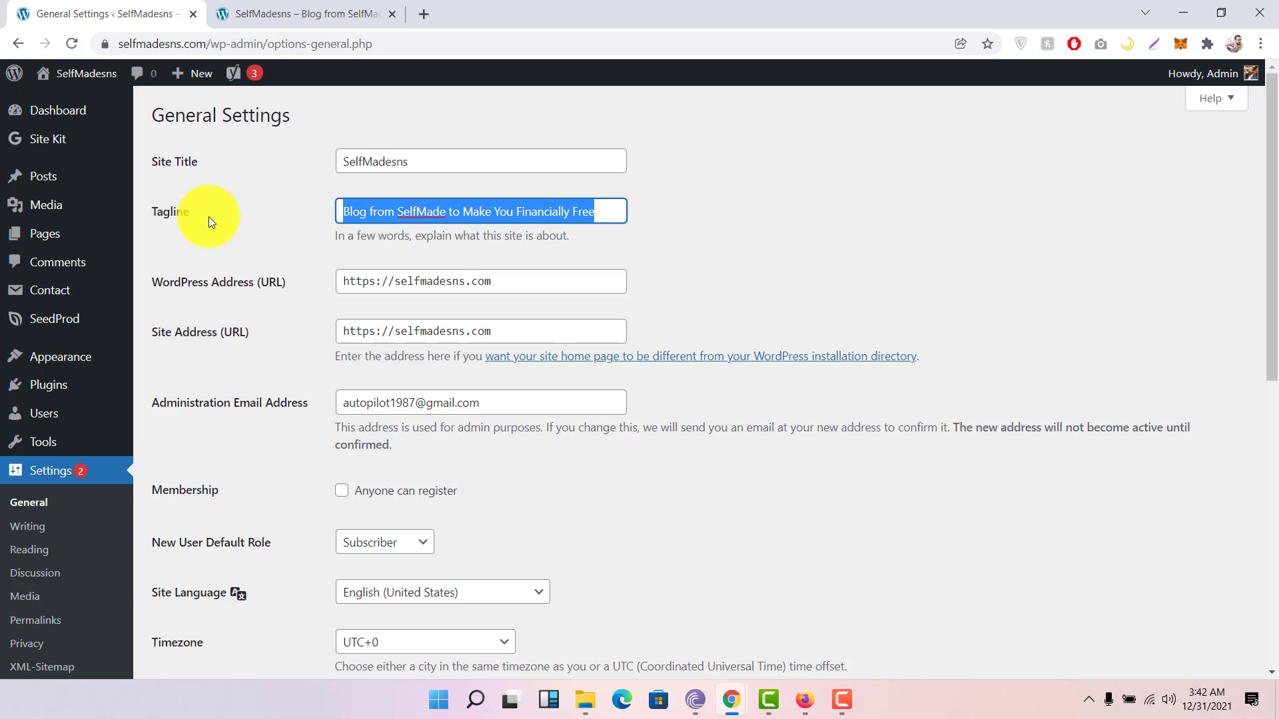
left_click(205, 217)
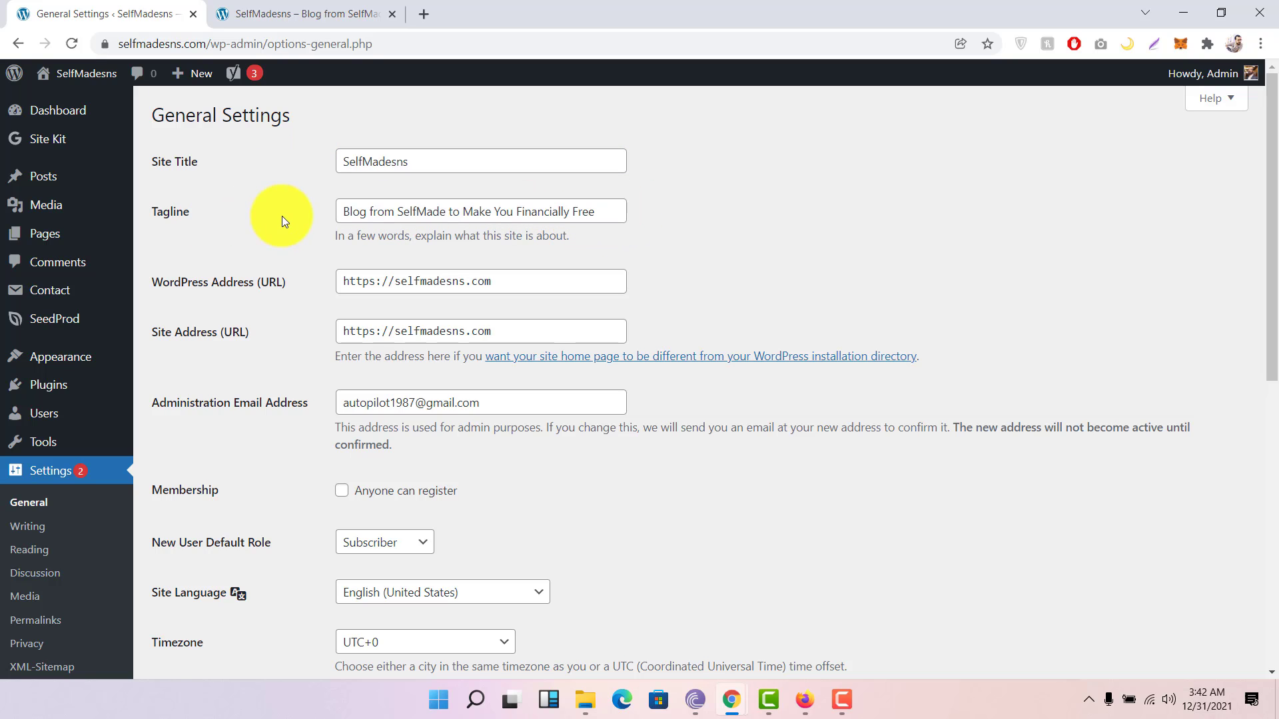
scroll(282, 216, "down", 1)
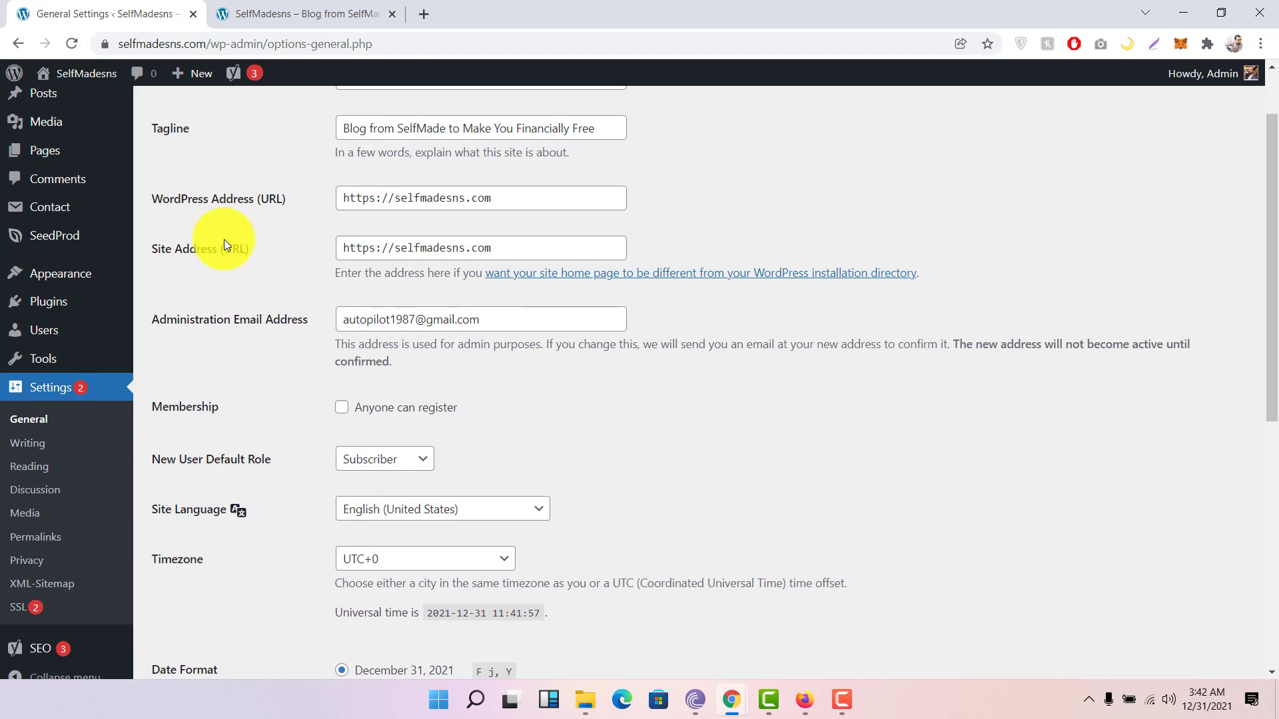
scroll(293, 268, "down", 1)
scroll(293, 268, "down", 1)
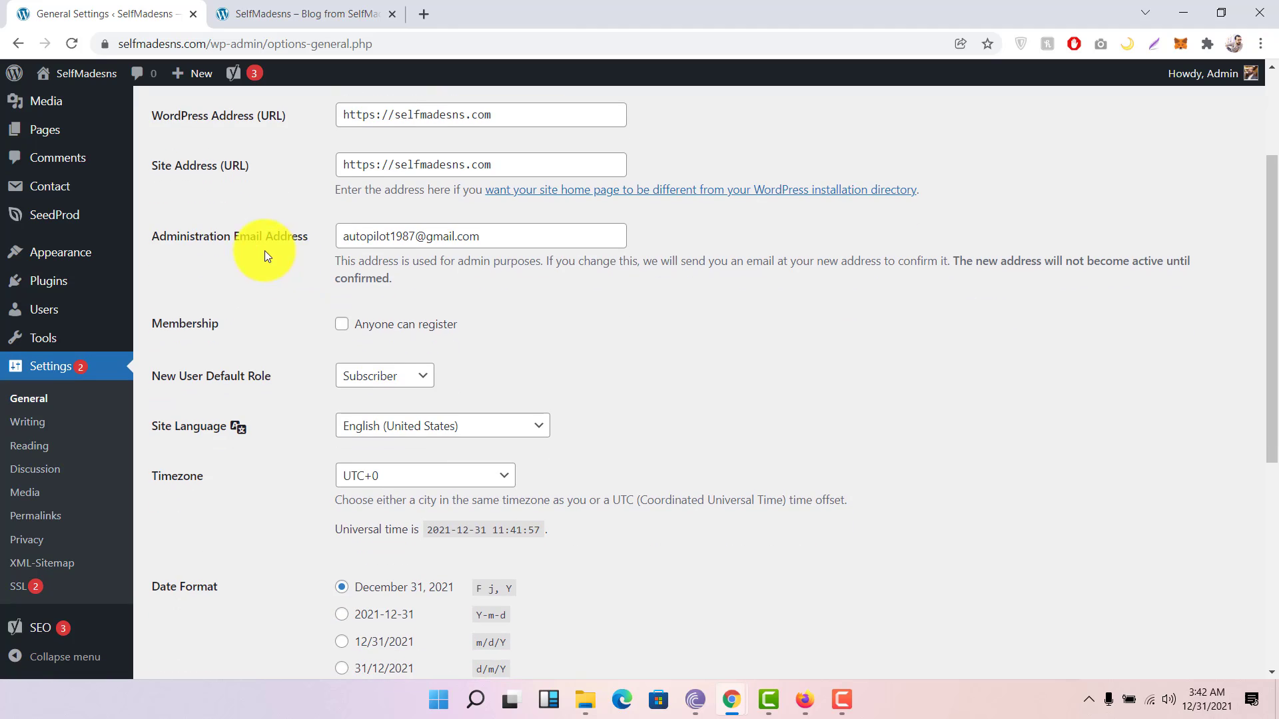
left_click_drag(494, 236, 271, 240)
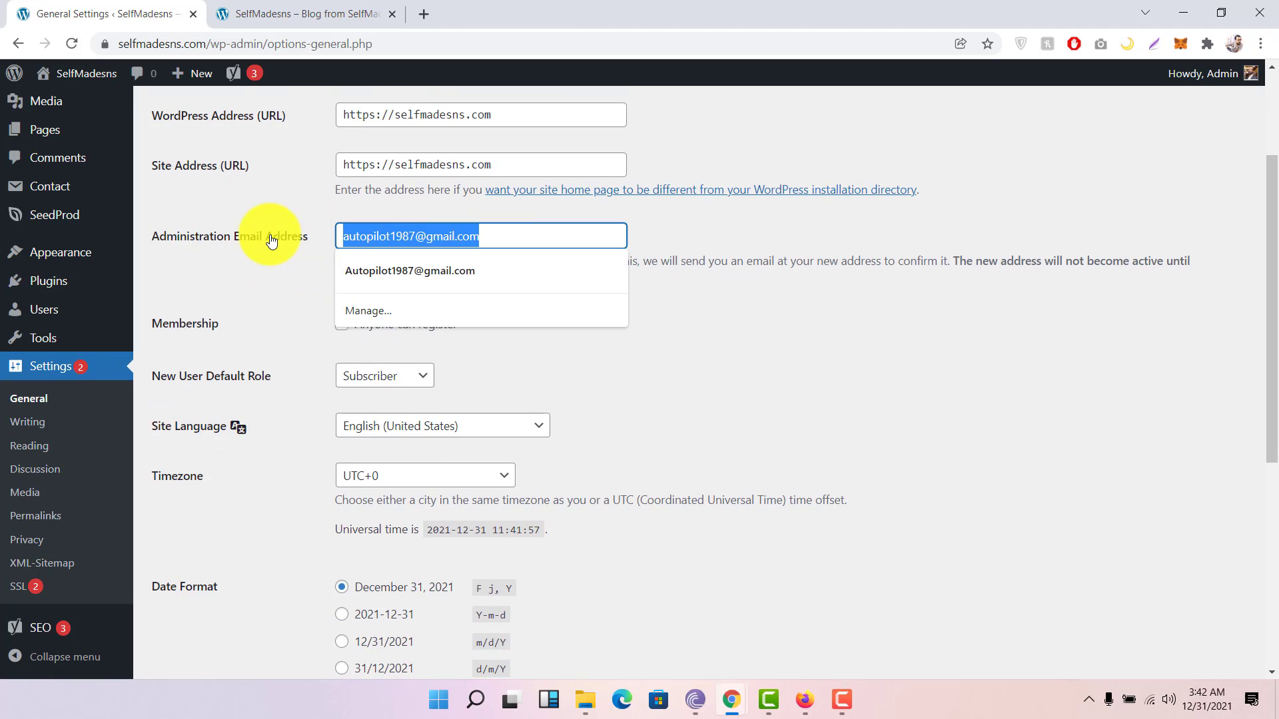
left_click(269, 245)
scroll(269, 245, "down", 1)
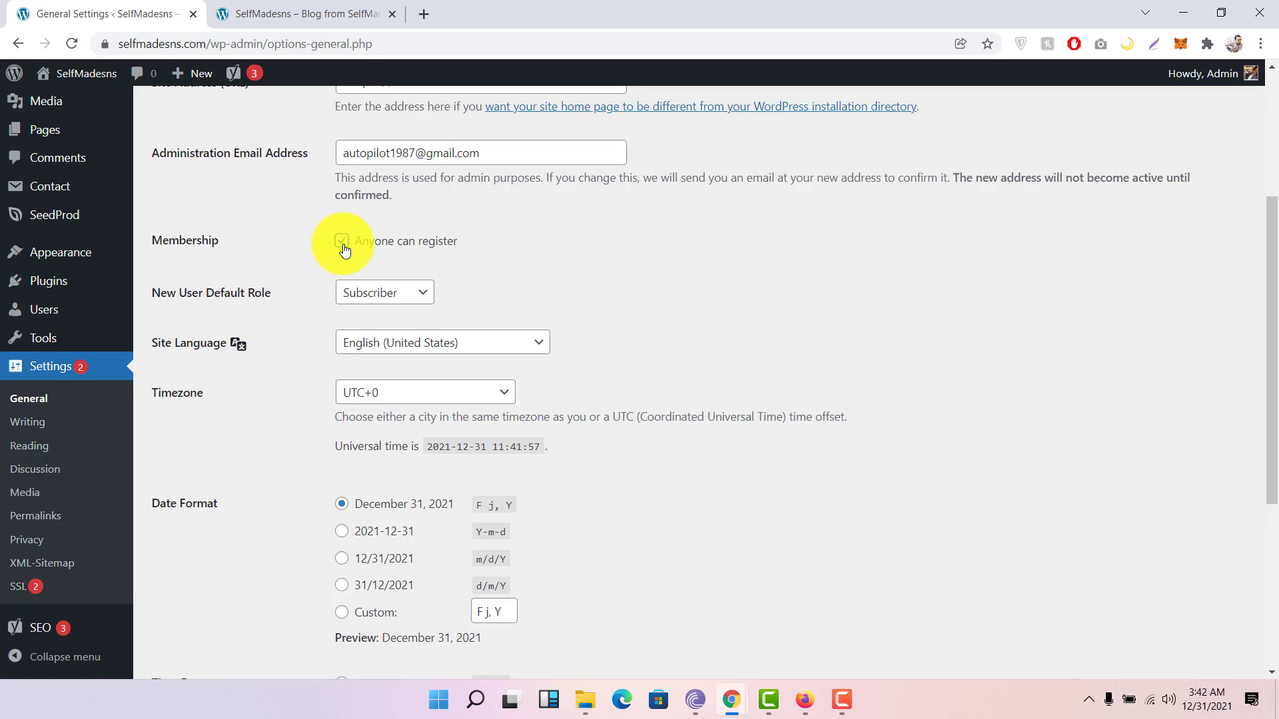
Step: Leave Membership 'Anyone can register' switched off and move to the Writing settings
left_click(342, 242)
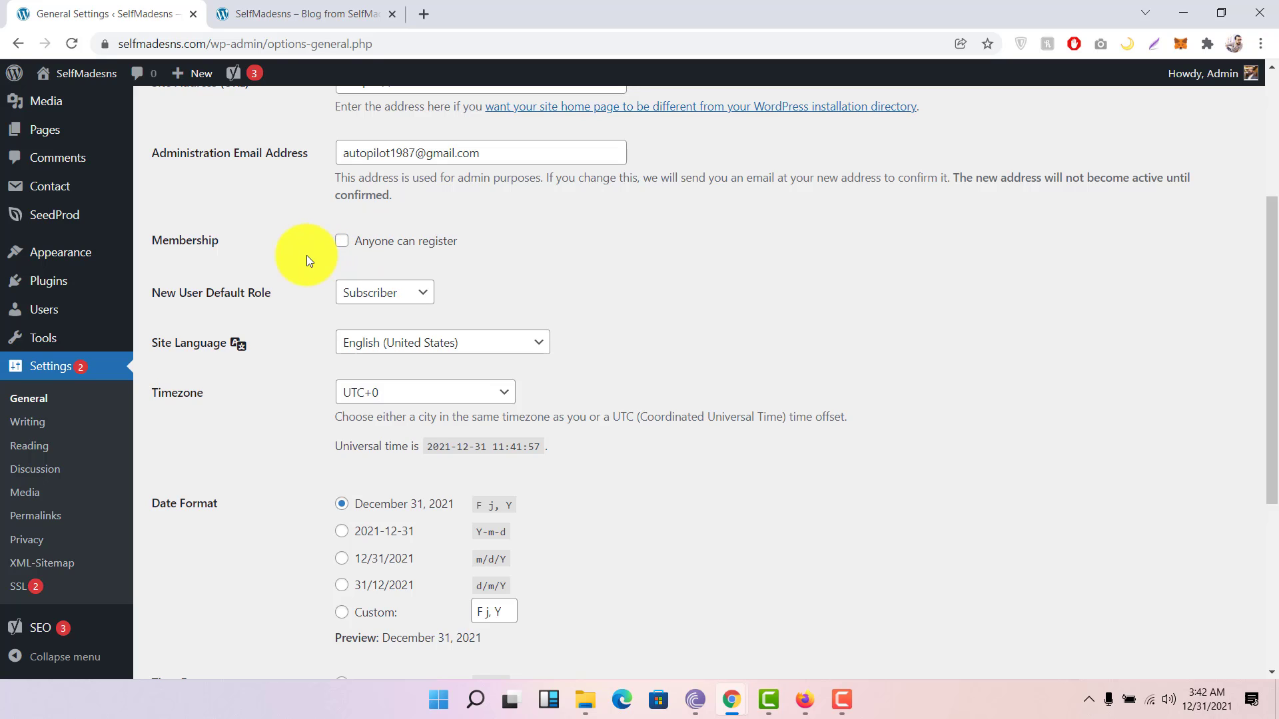
scroll(307, 256, "down", 3)
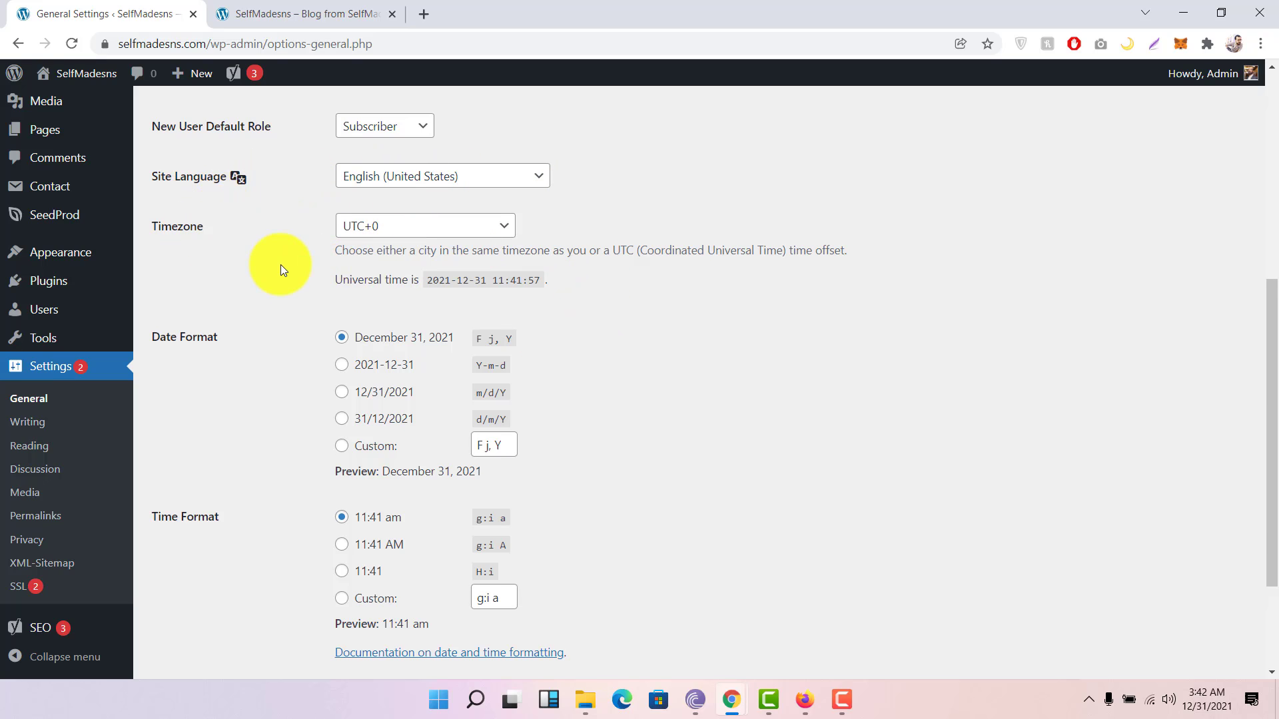
scroll(281, 265, "down", 3)
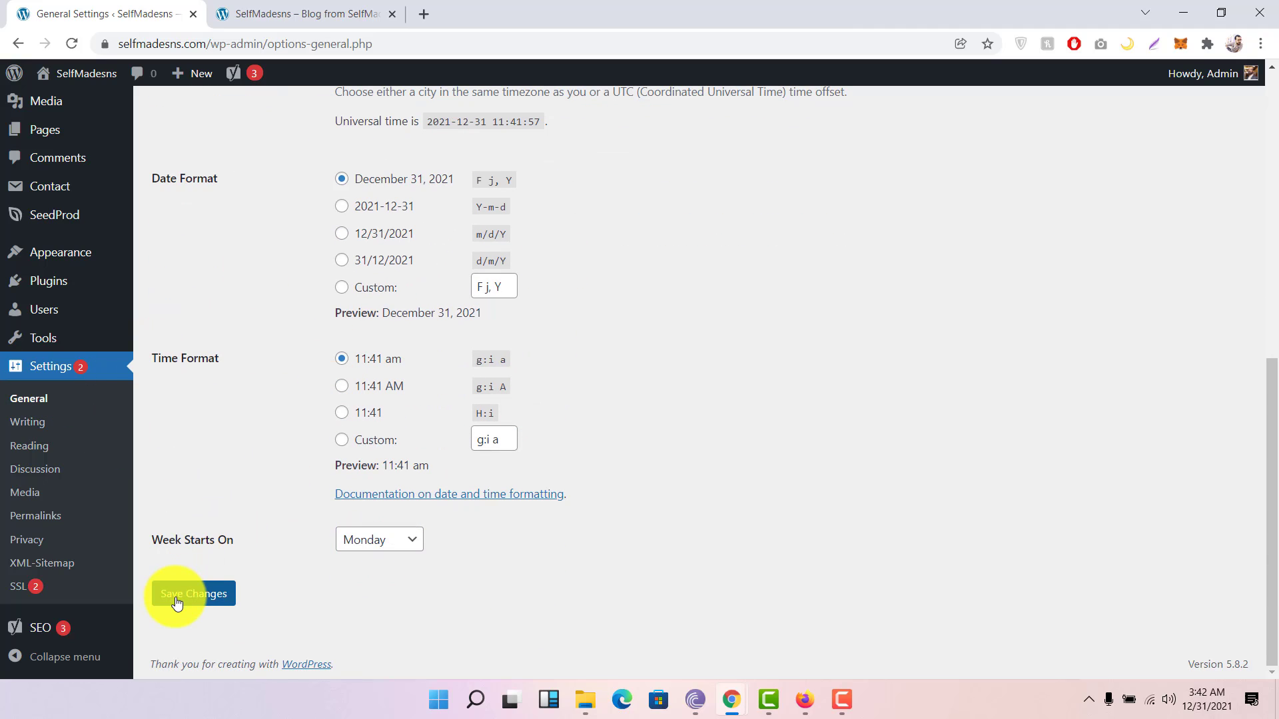
left_click(30, 423)
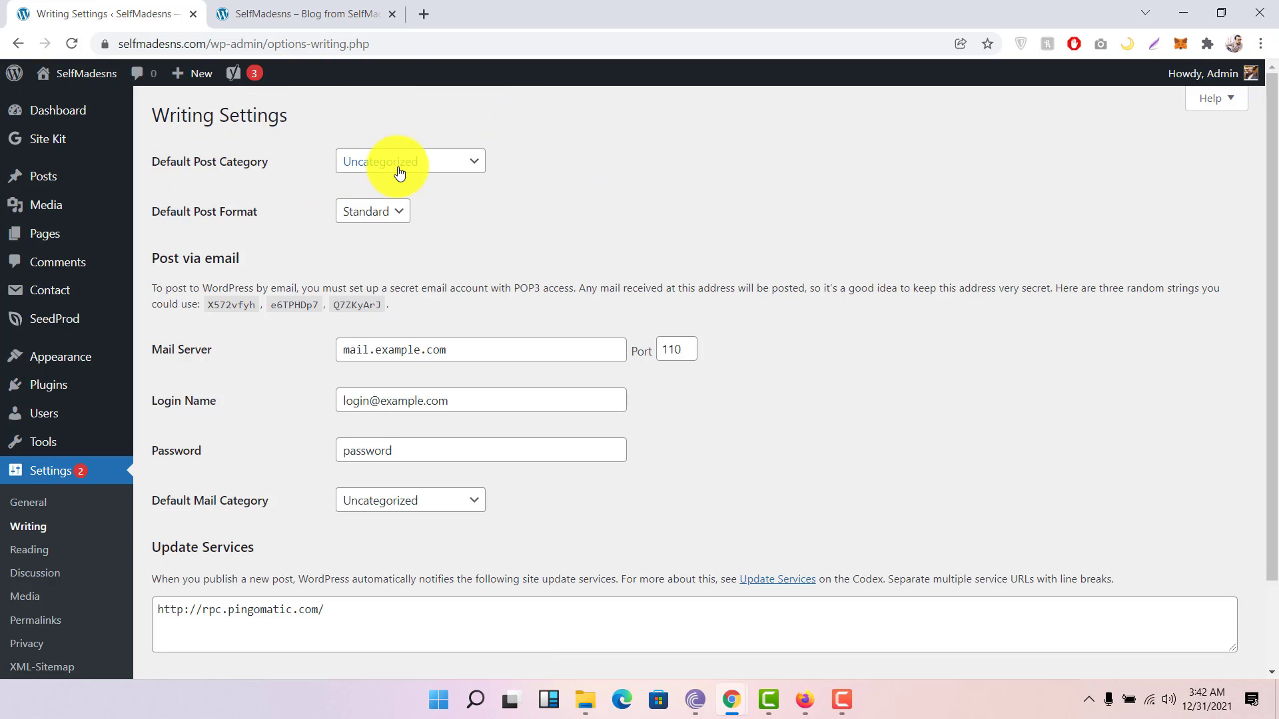
Step: Try Business and Credit as default post category, revert to Uncategorized, keep Standard format
left_click(441, 168)
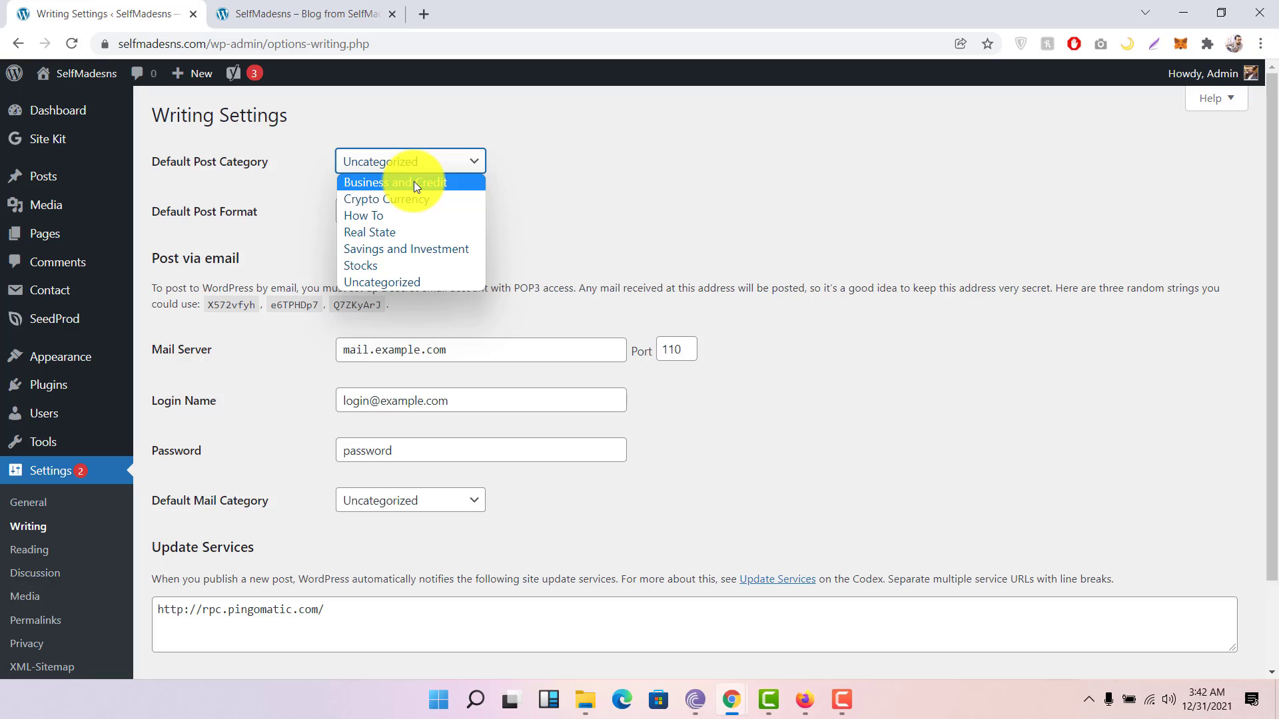
left_click(413, 182)
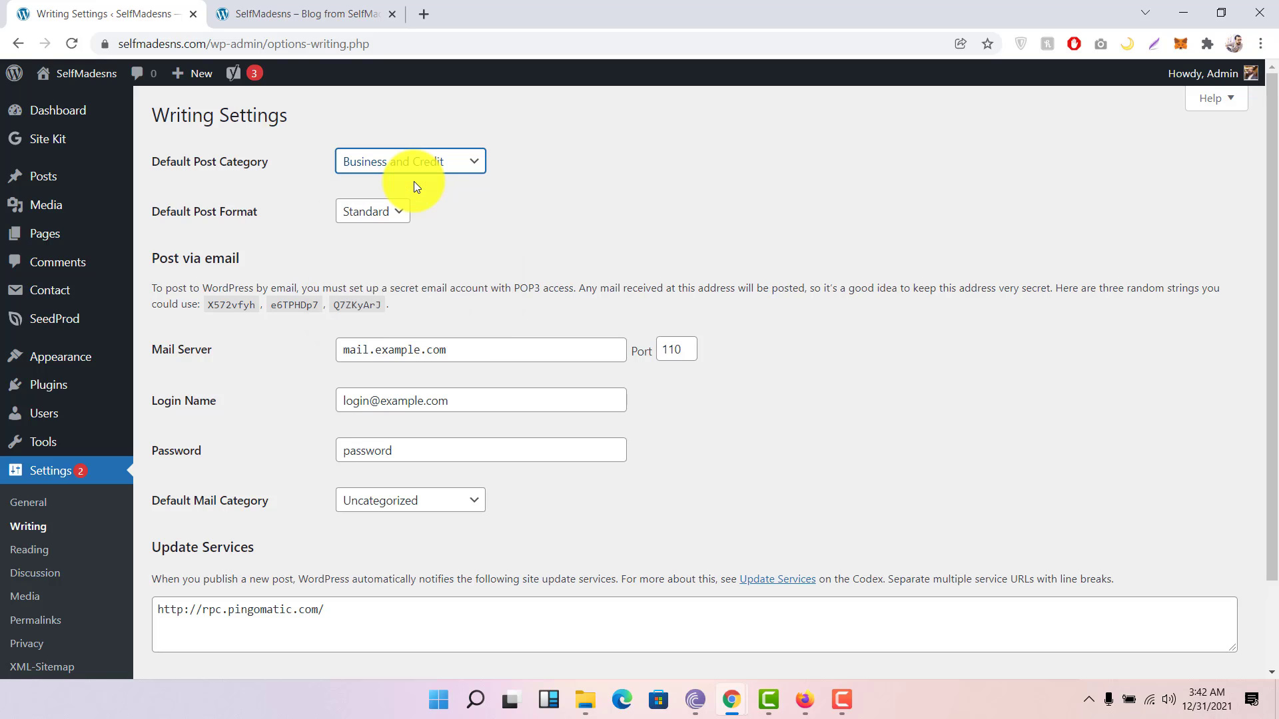
left_click(429, 163)
left_click(397, 285)
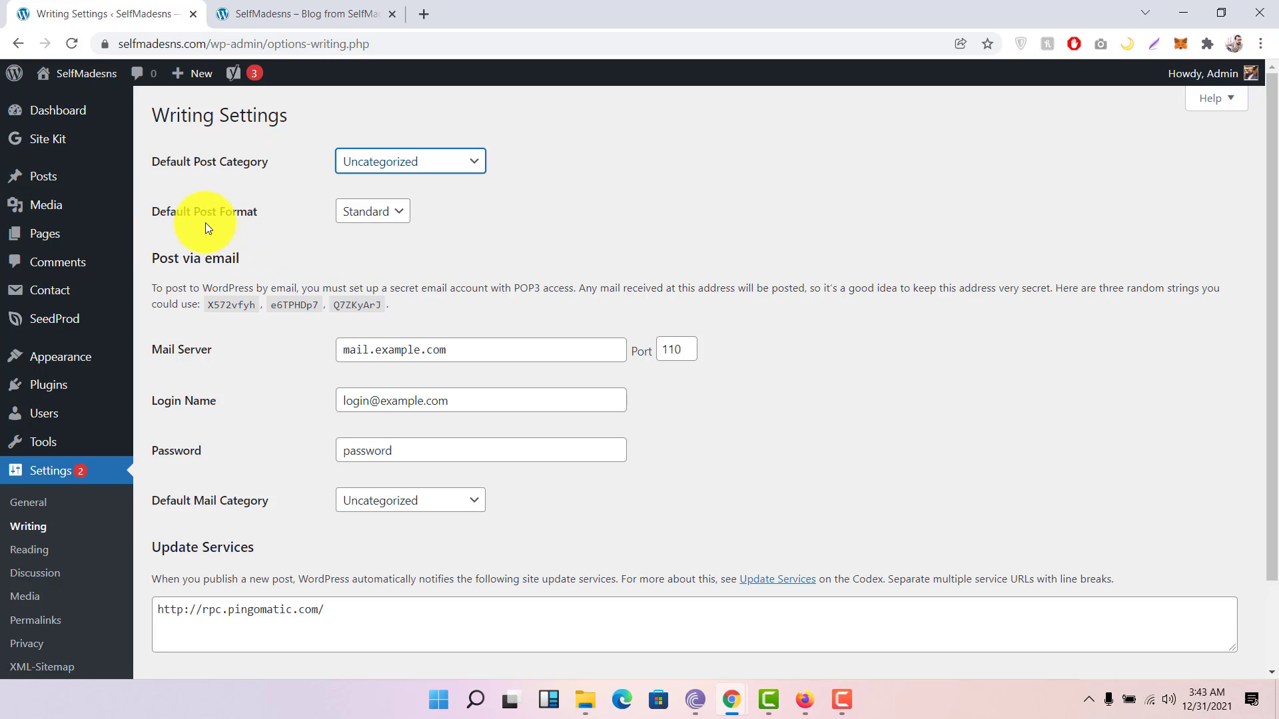
left_click(394, 215)
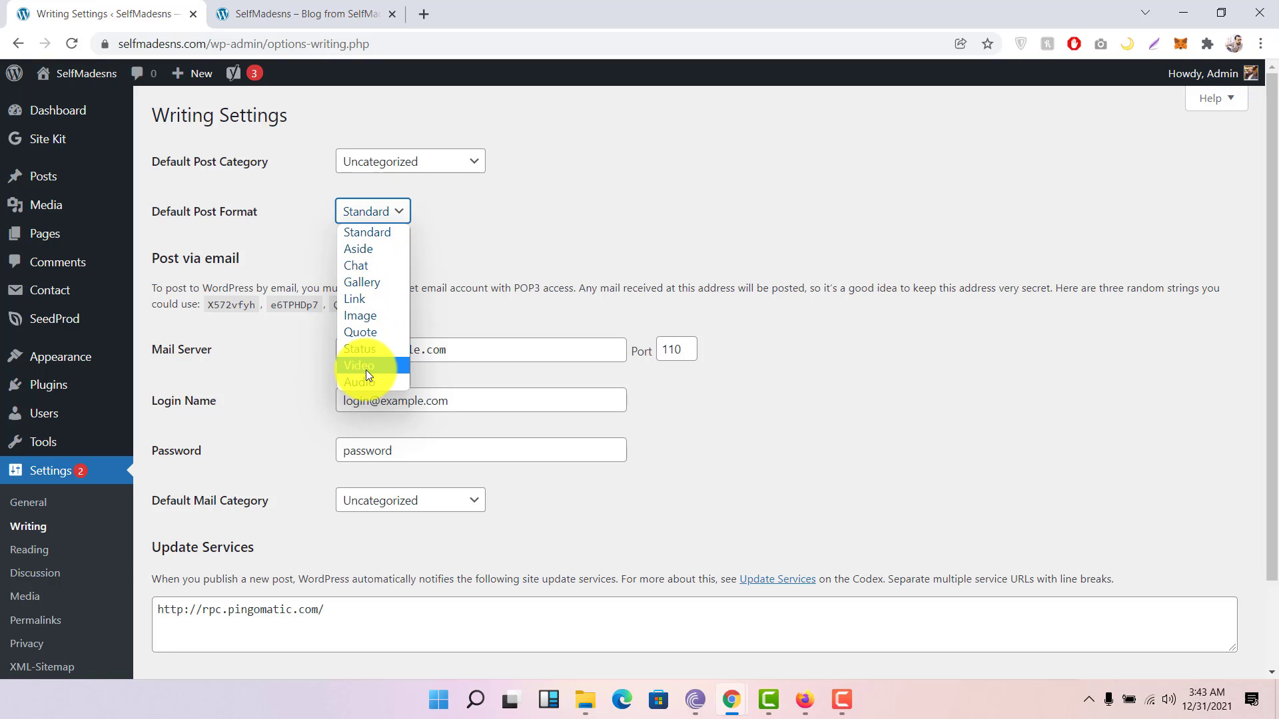
left_click(290, 247)
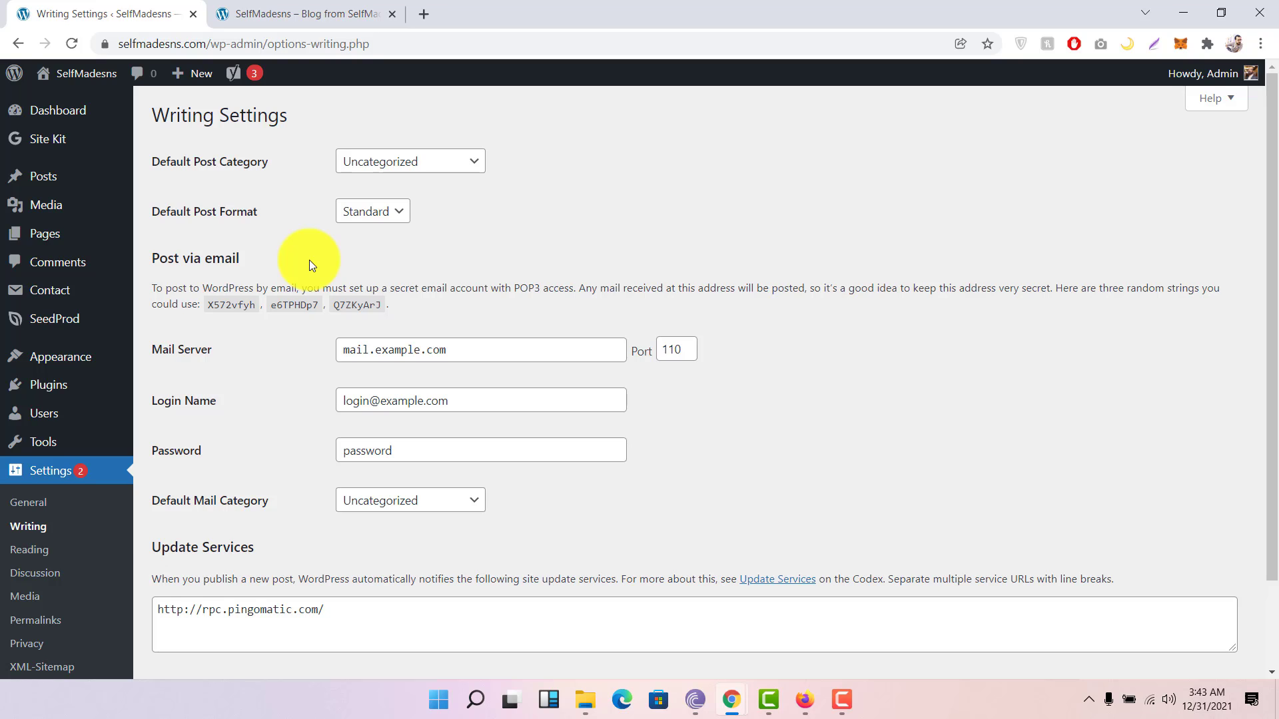
Step: Check the post-by-email login name field, then go to the Reading settings
scroll(309, 260, "down", 2)
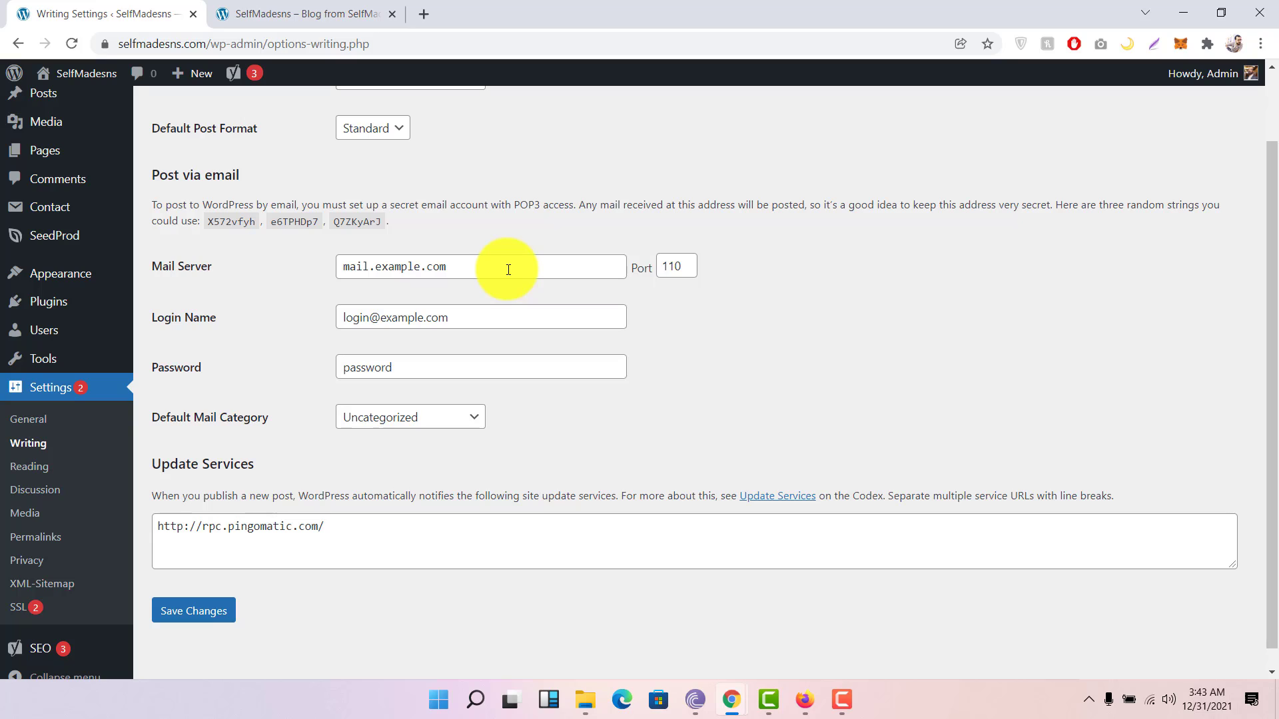
left_click(422, 318)
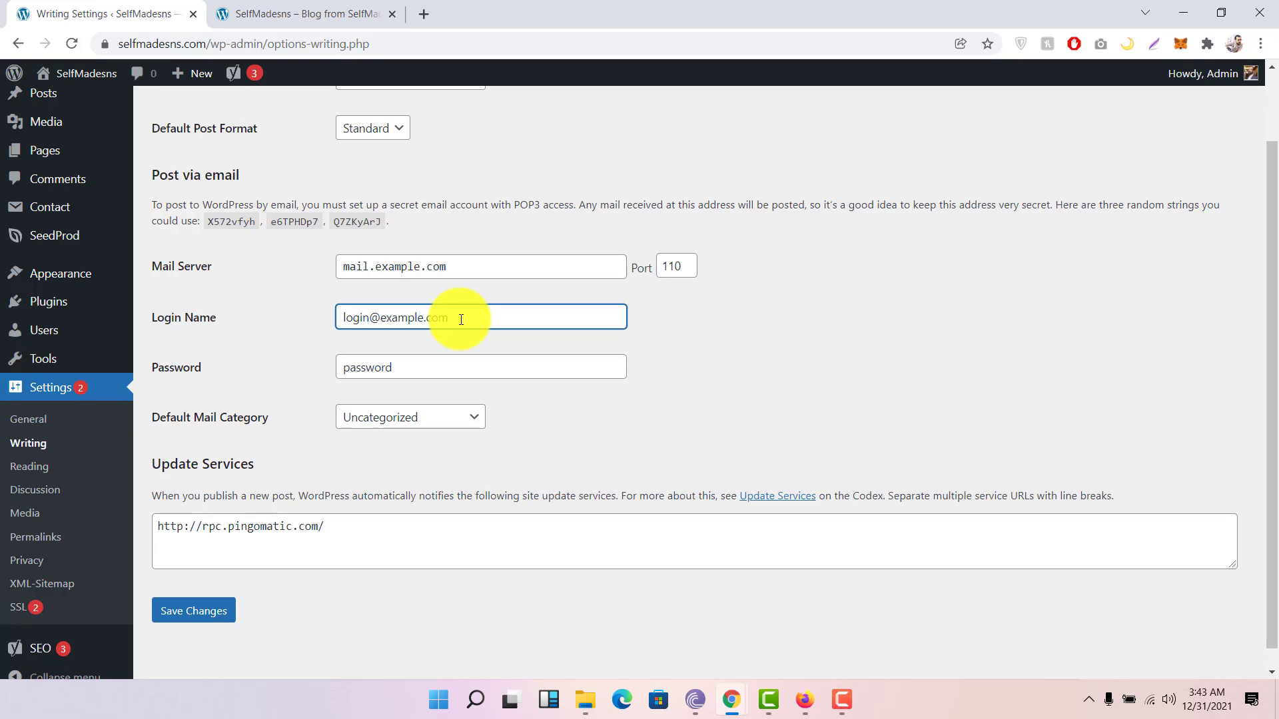
left_click_drag(461, 319, 313, 318)
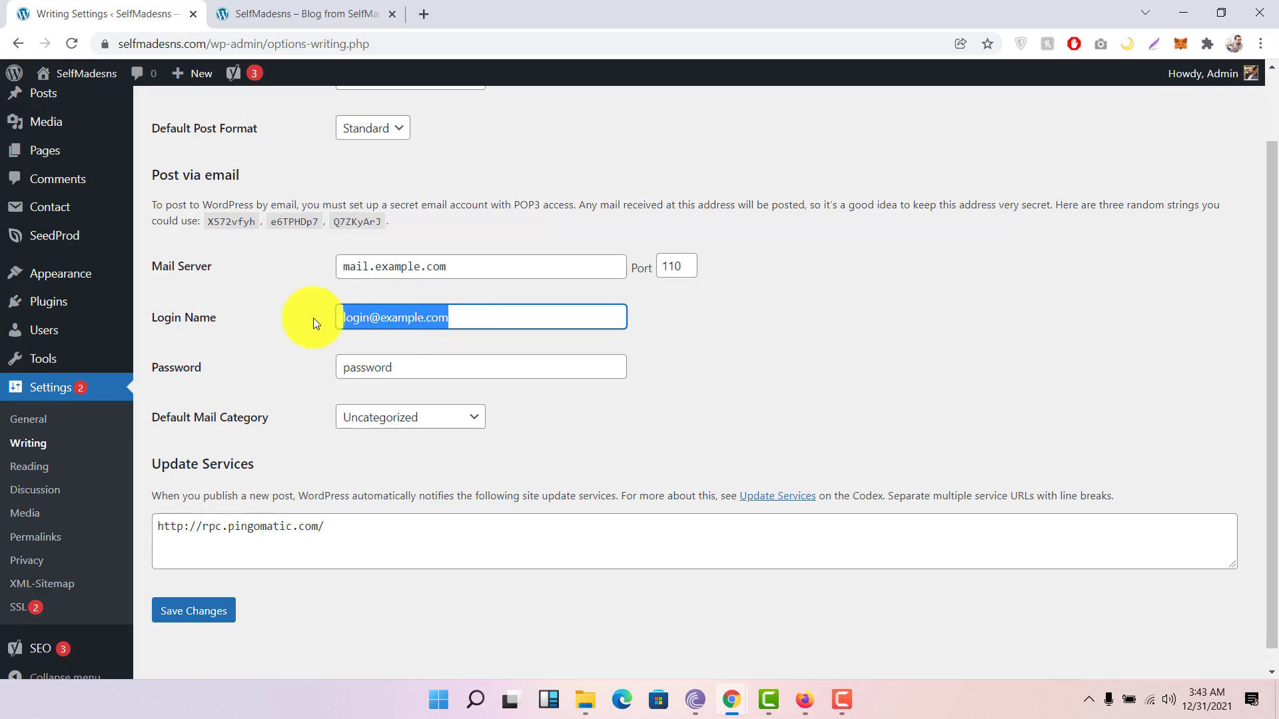
left_click(332, 349)
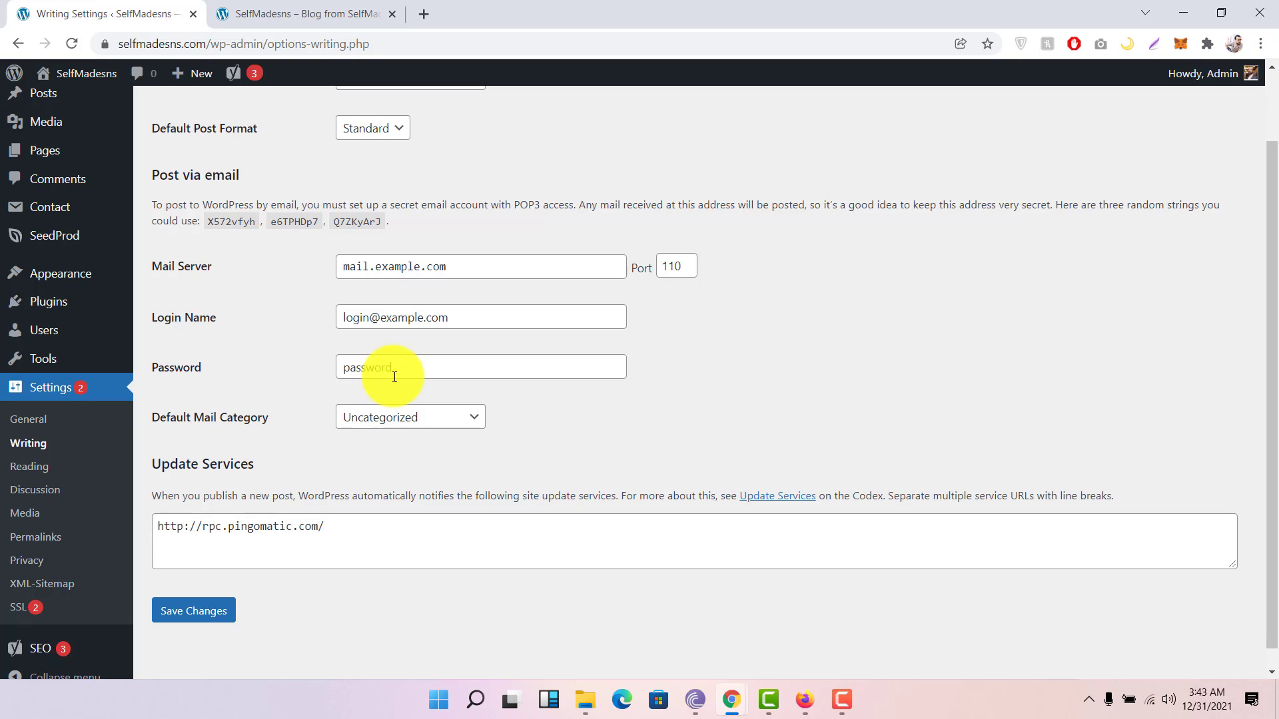
left_click_drag(451, 320, 293, 323)
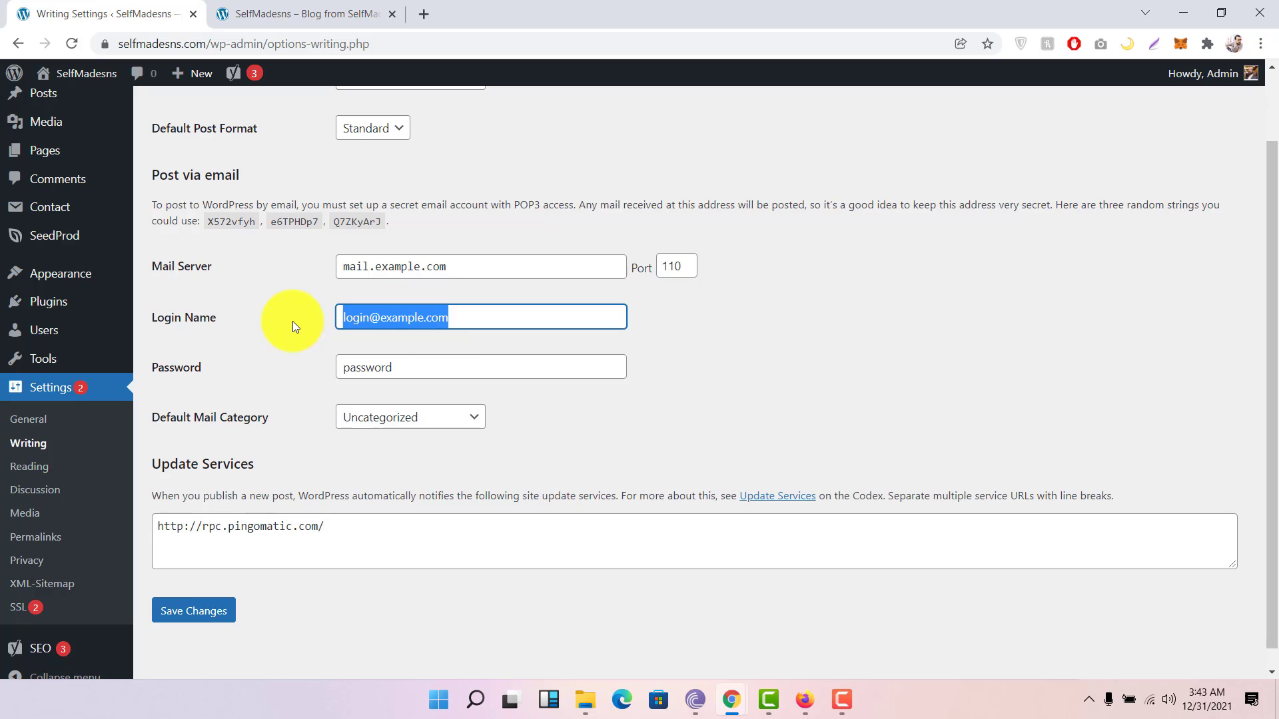
left_click(291, 321)
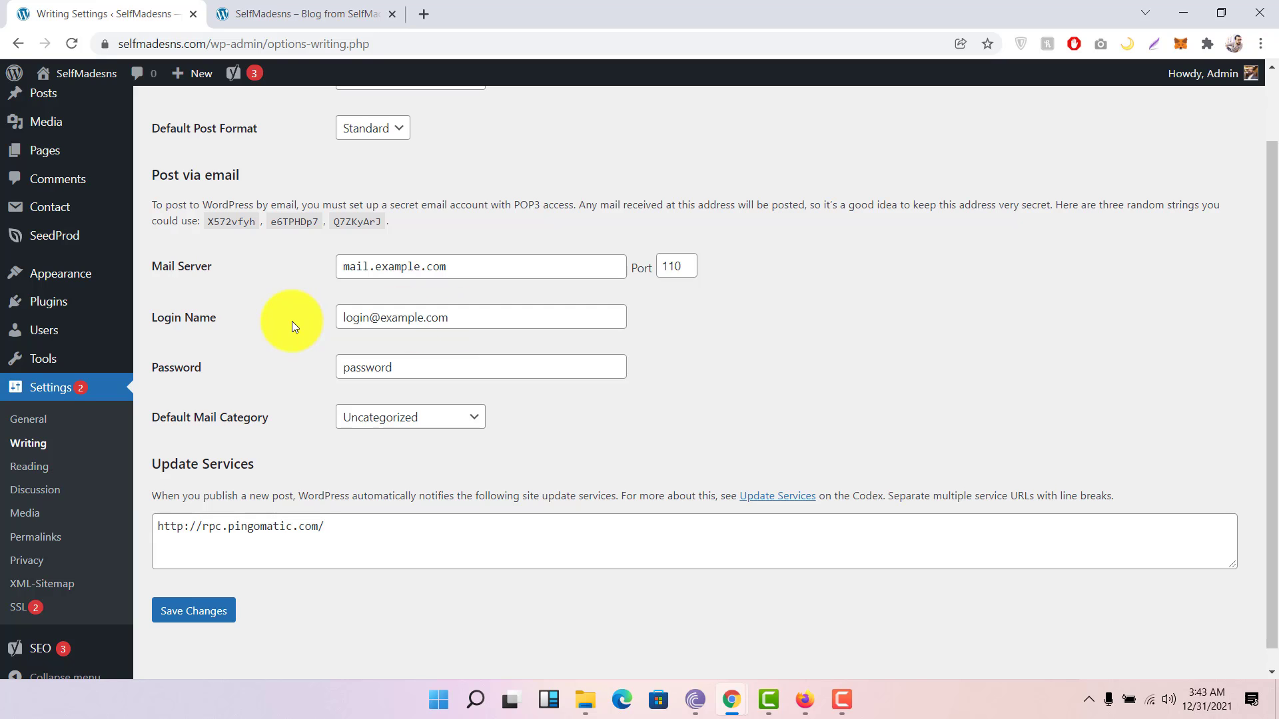
scroll(292, 321, "down", 1)
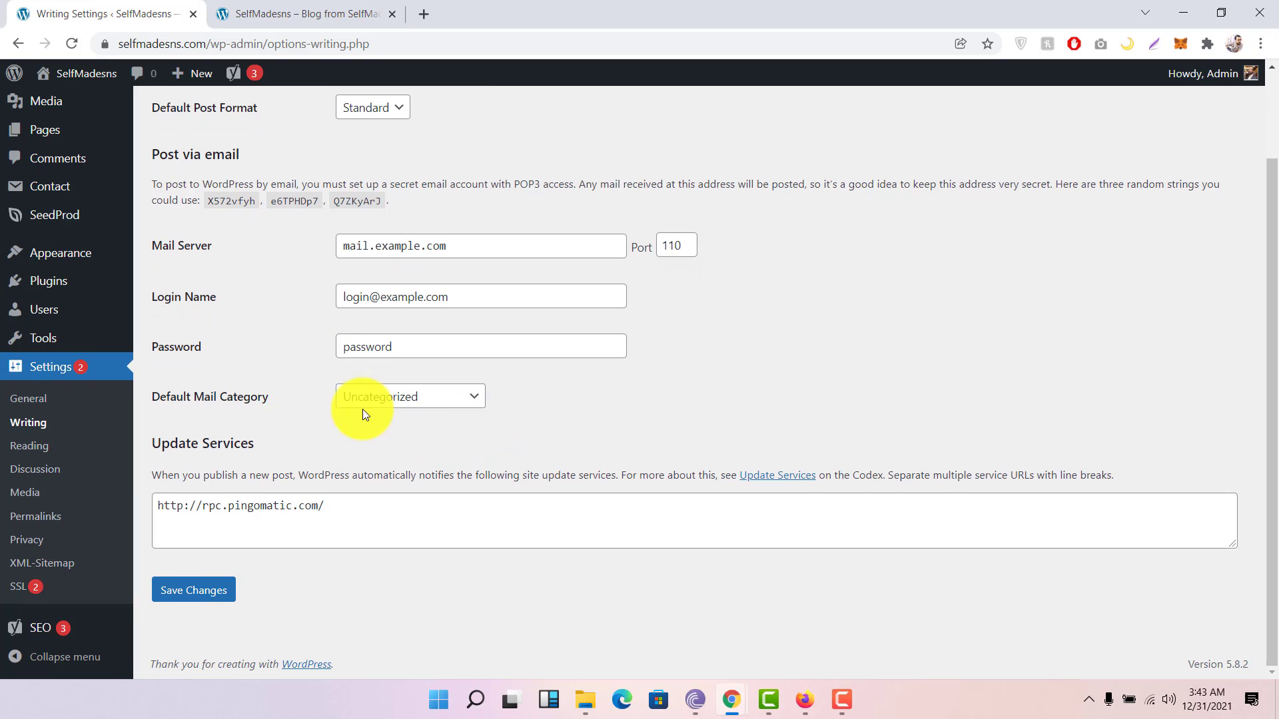
scroll(244, 414, "up", 1)
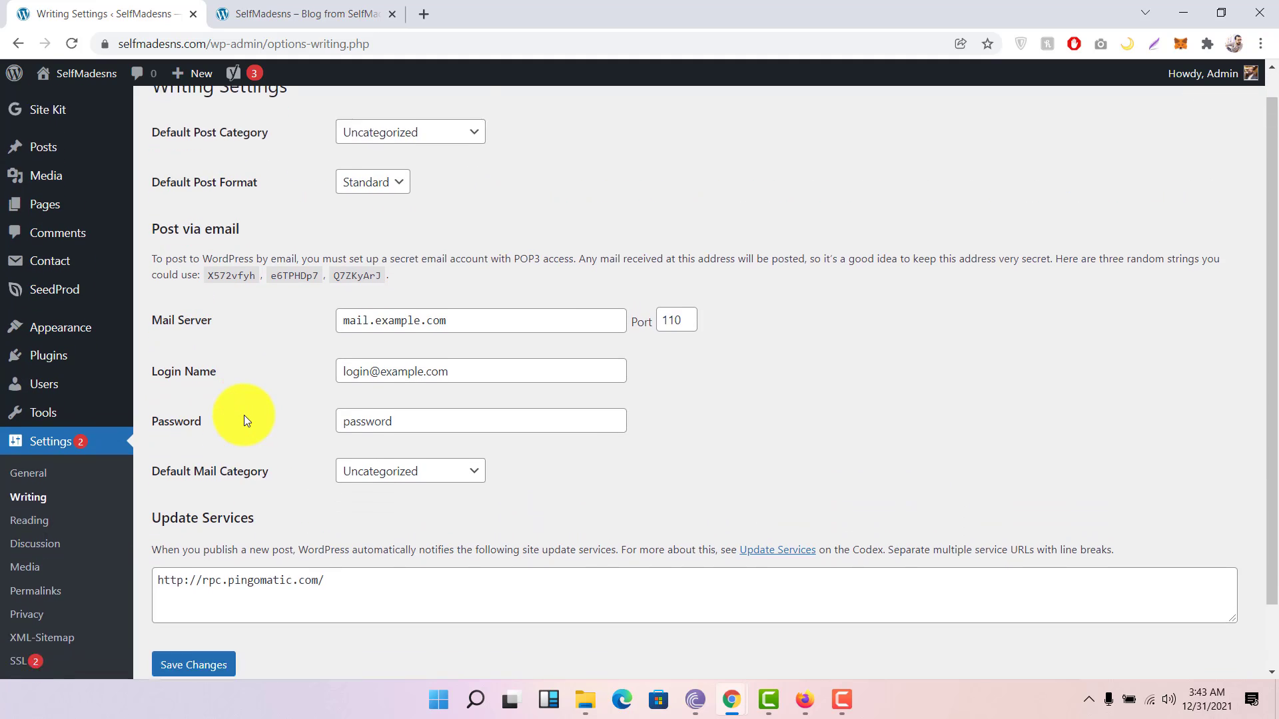
scroll(244, 414, "down", 1)
left_click(25, 446)
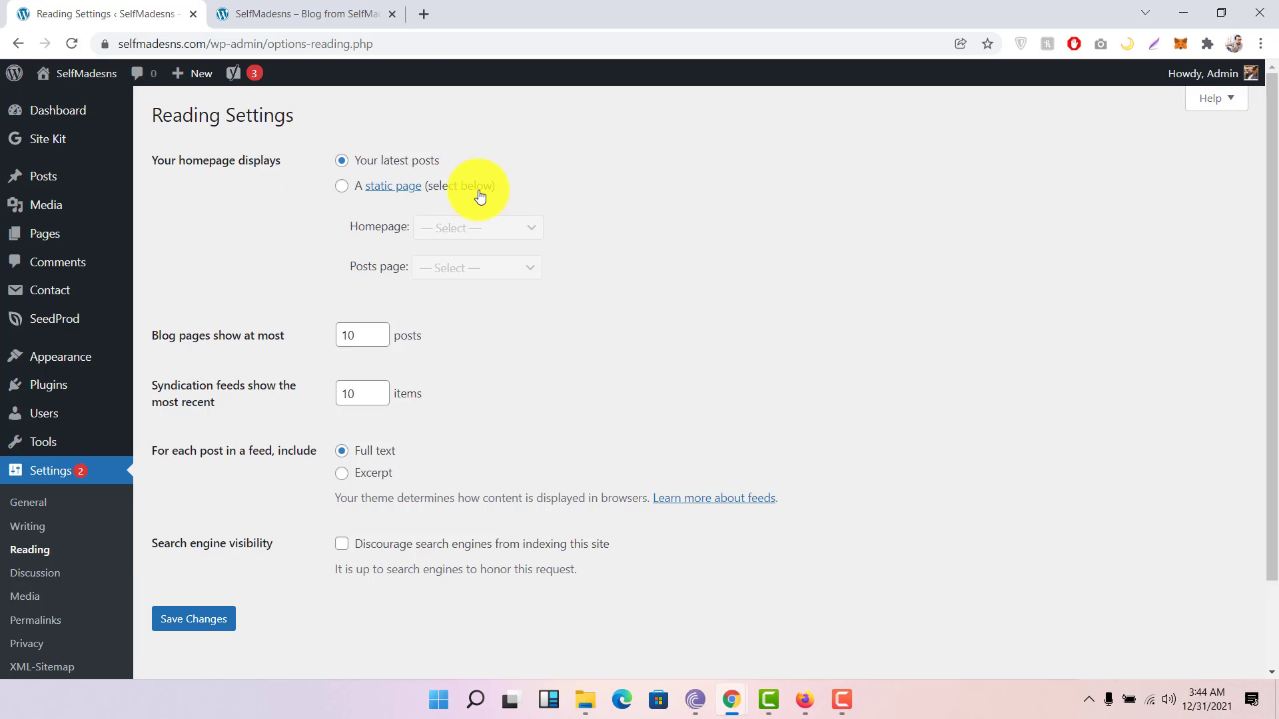
left_click(342, 186)
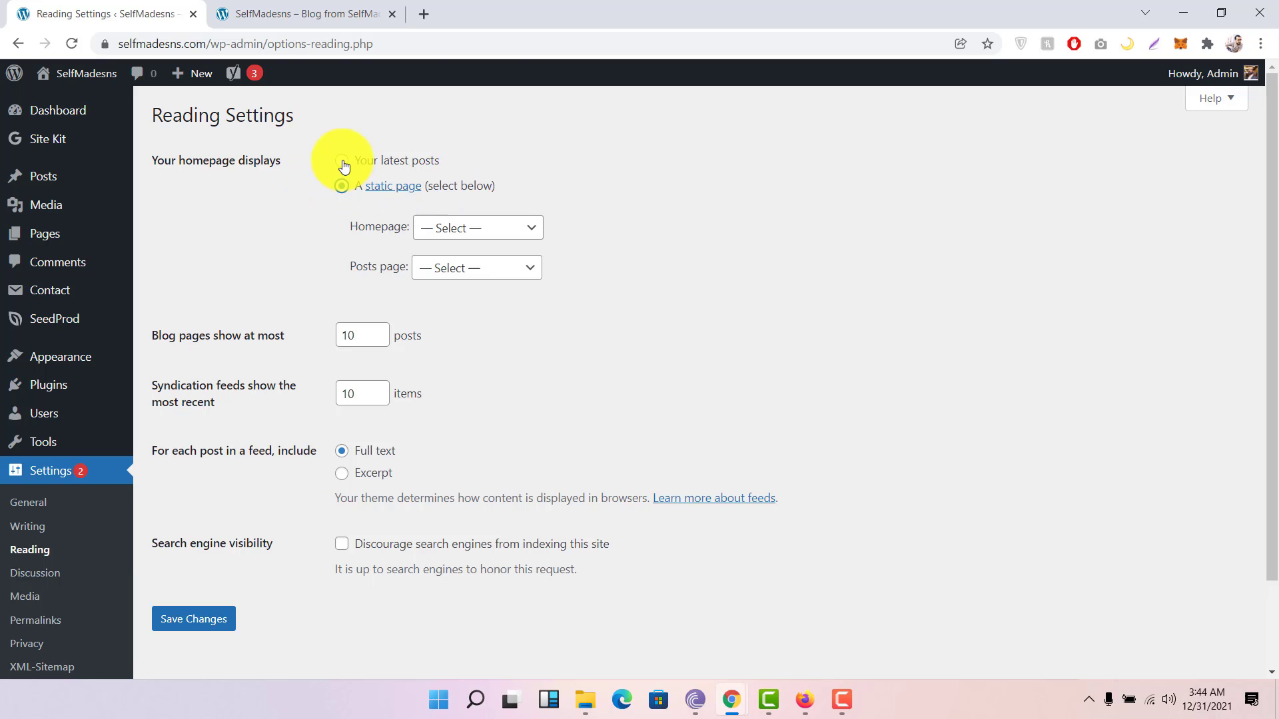
left_click(501, 228)
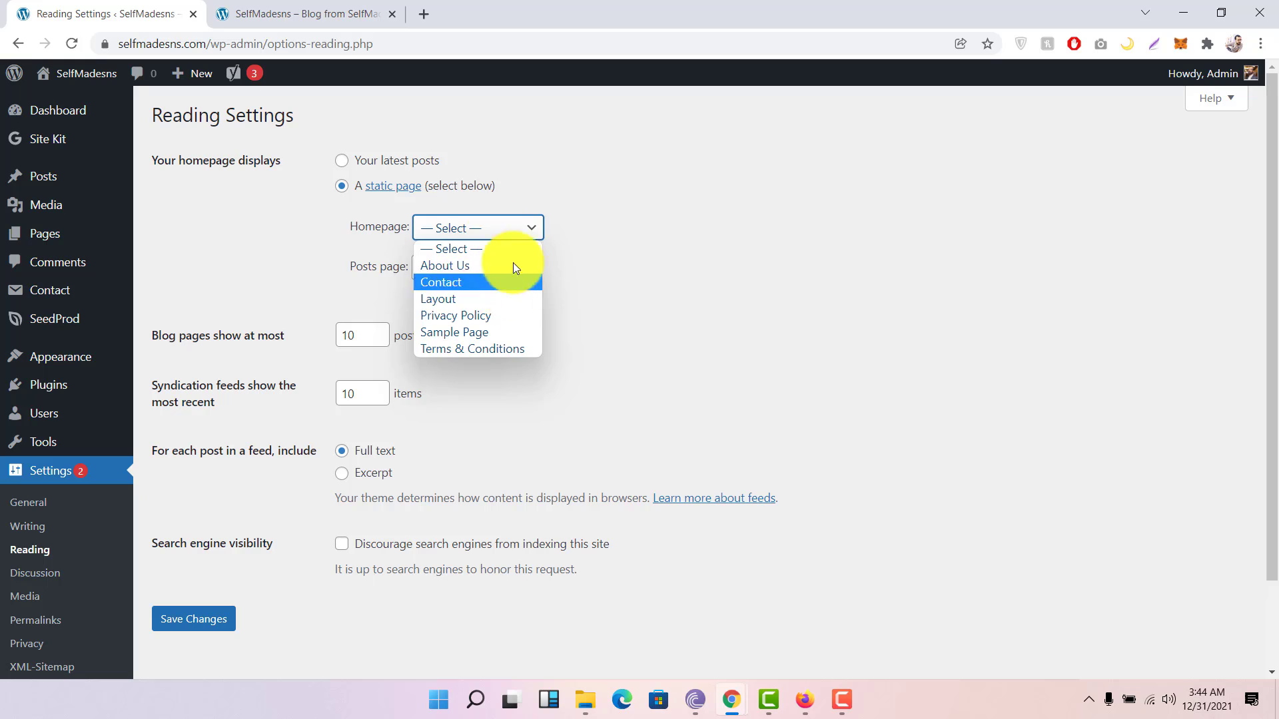
left_click(500, 225)
left_click(338, 161)
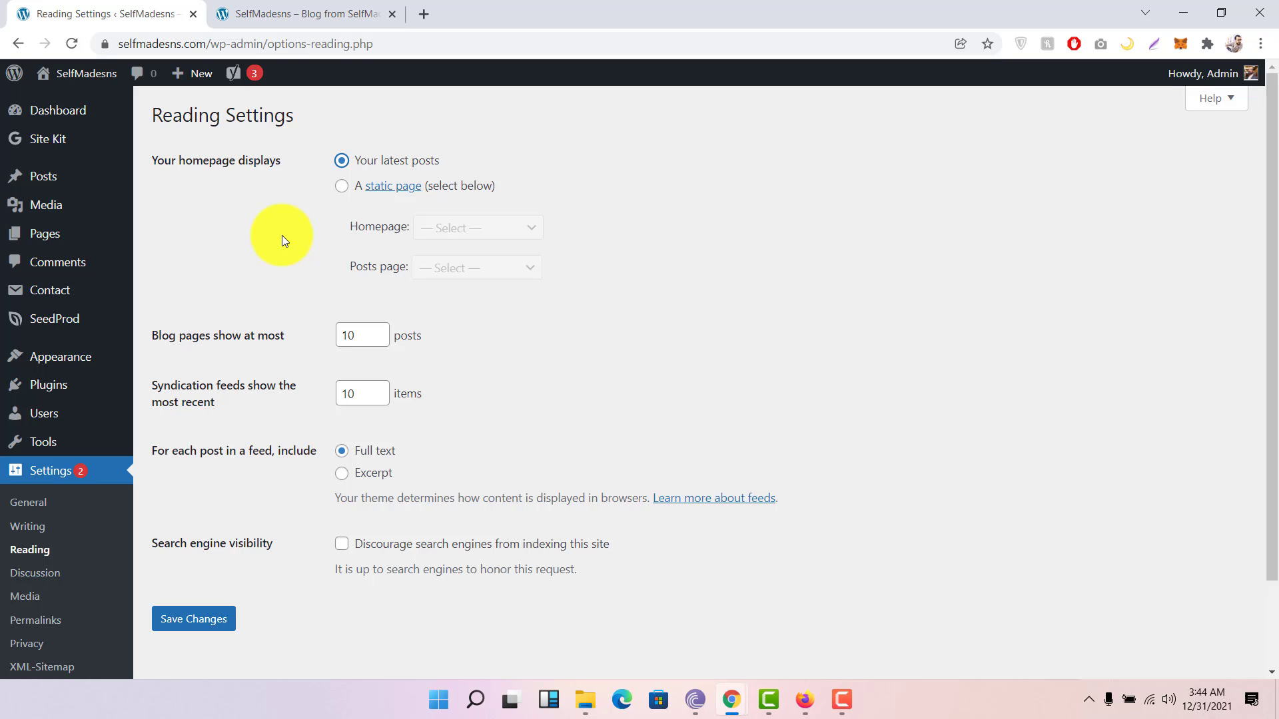
scroll(282, 235, "down", 2)
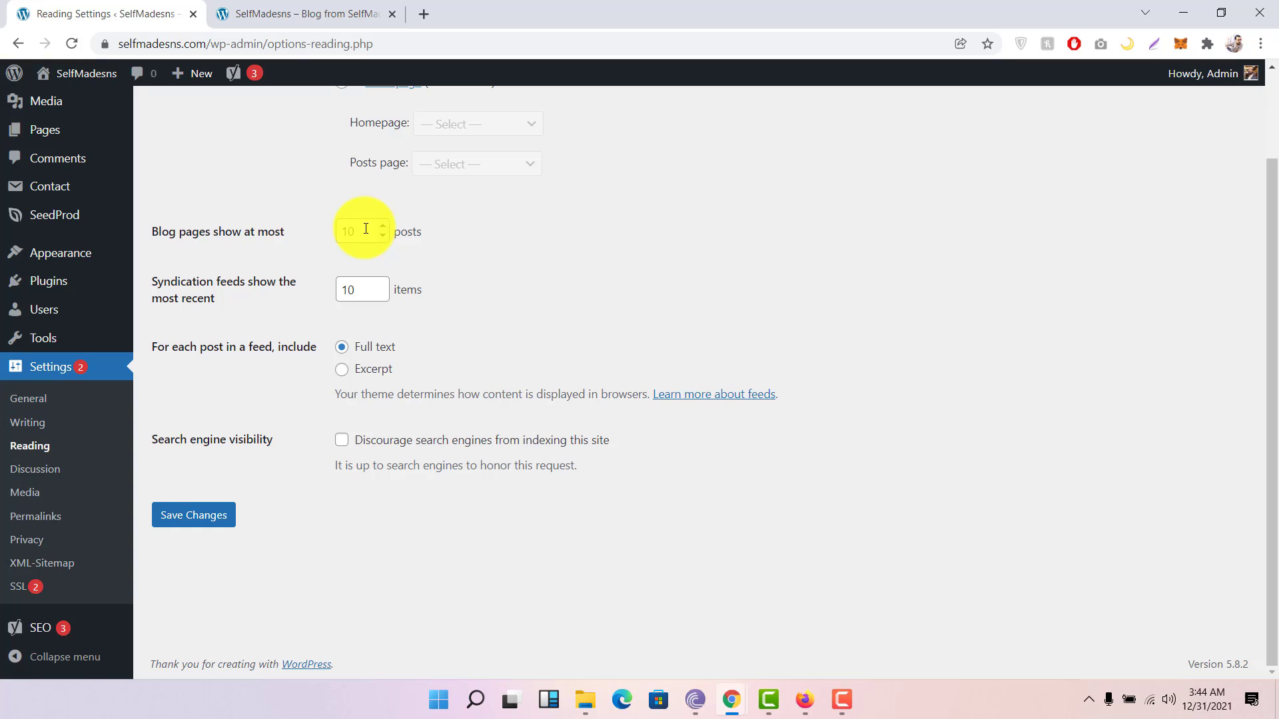
double_click(365, 228)
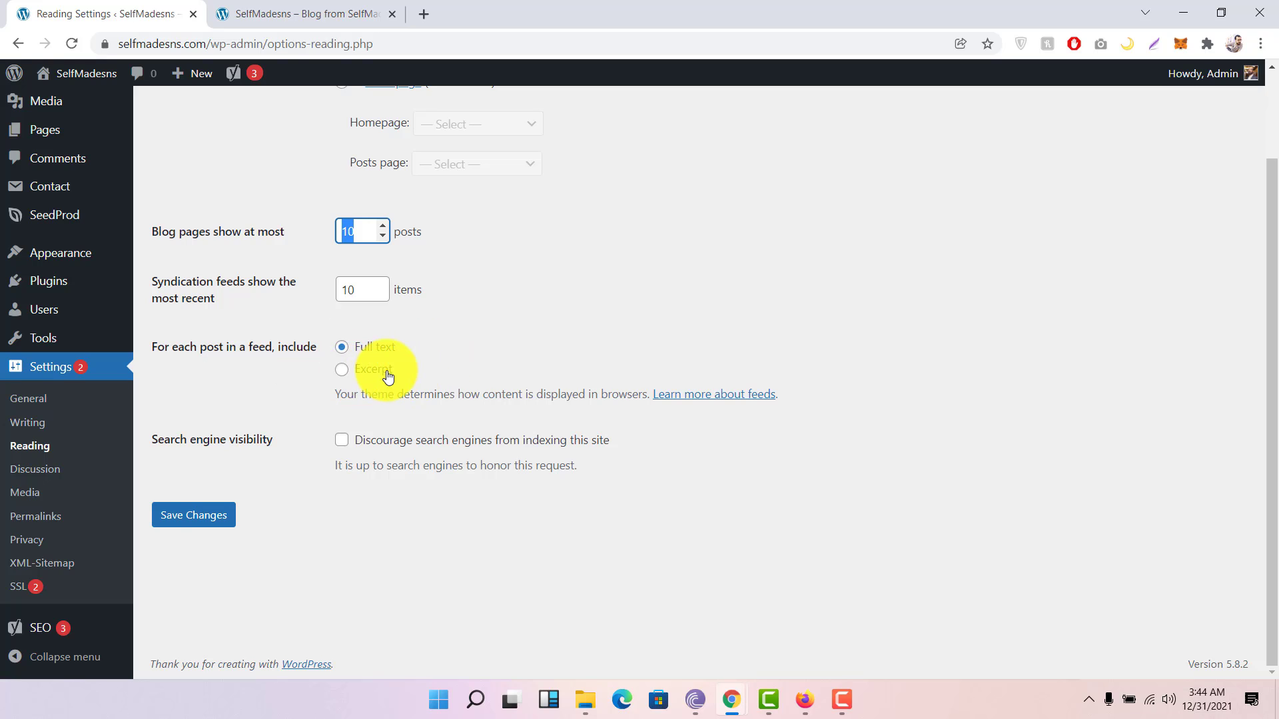
left_click(346, 373)
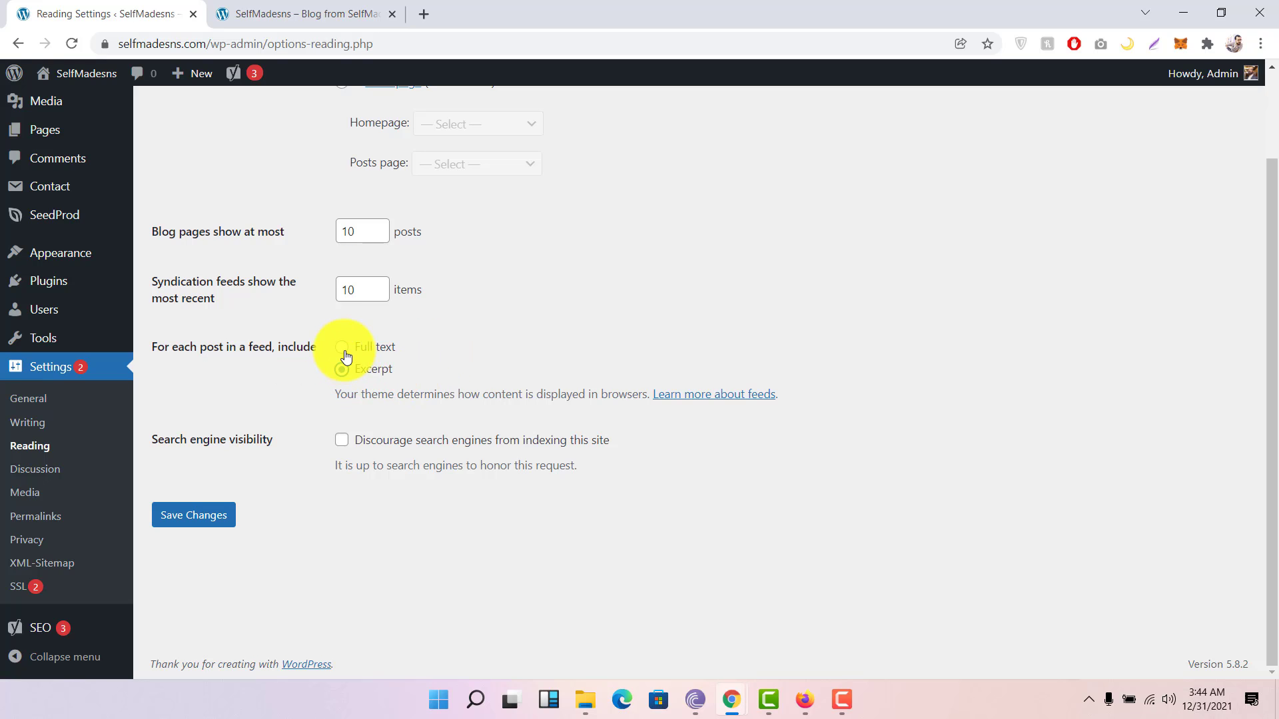
left_click(343, 352)
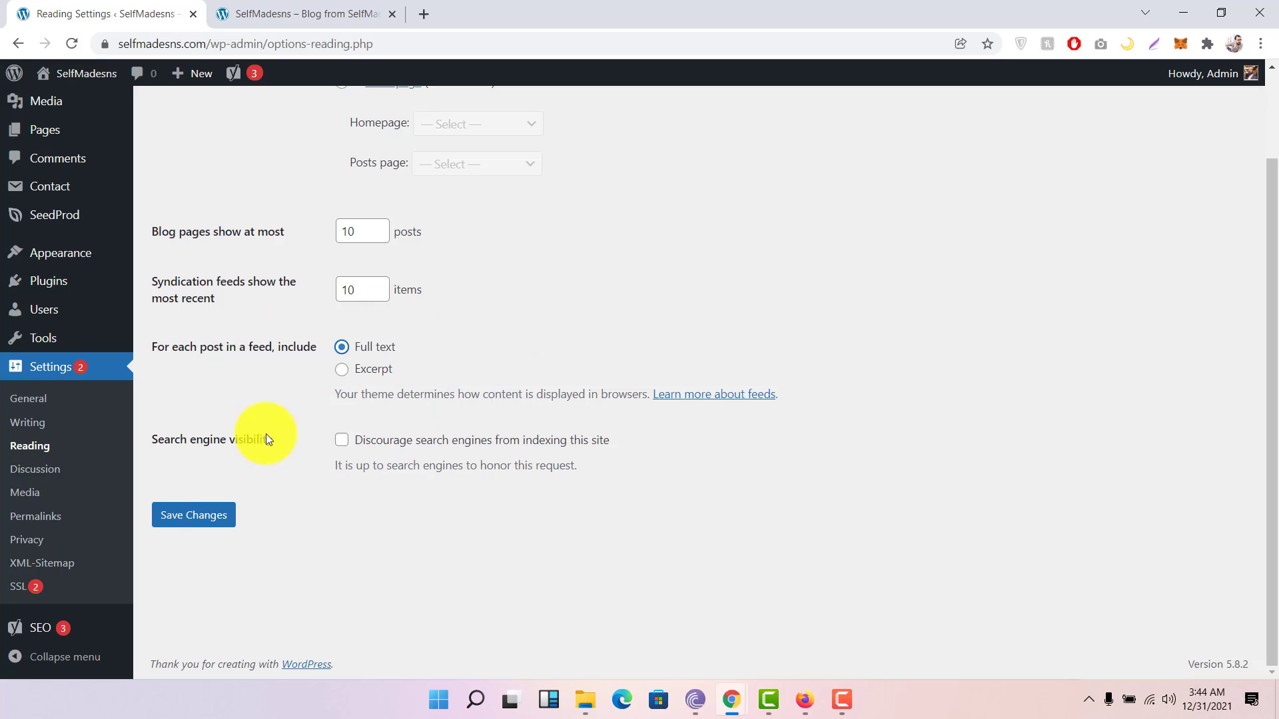
left_click_drag(187, 440, 298, 451)
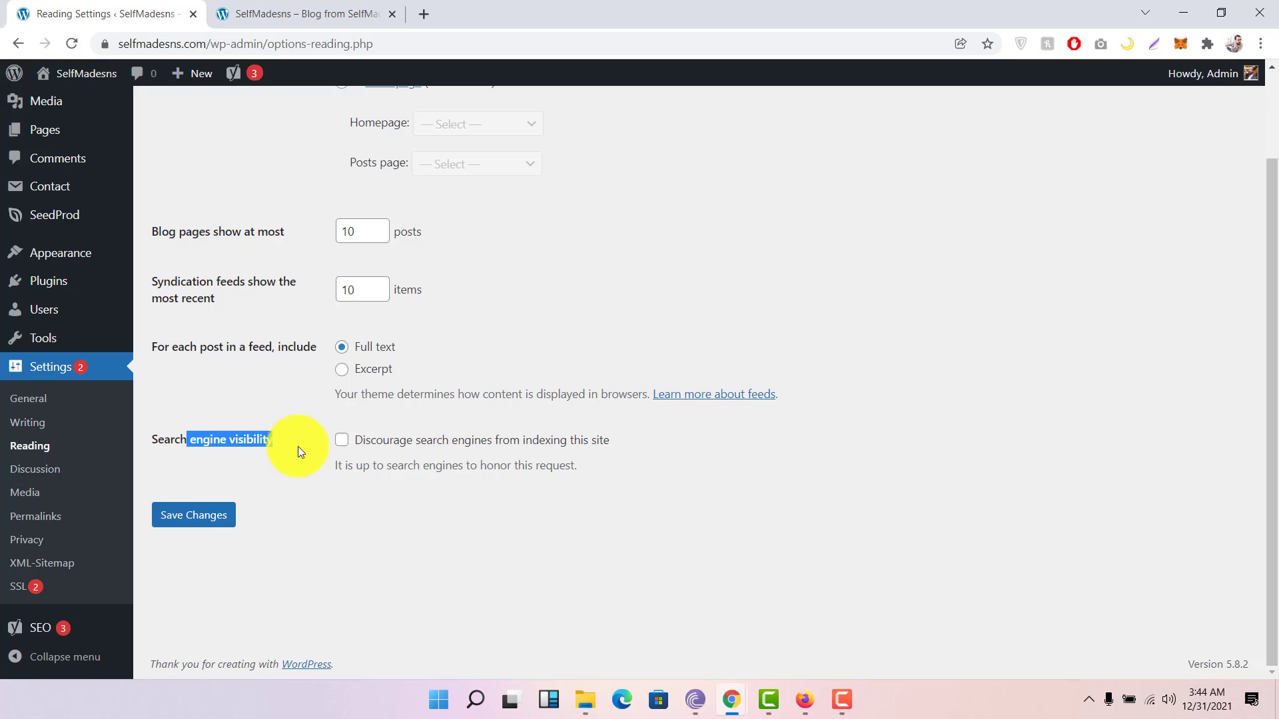
left_click(298, 447)
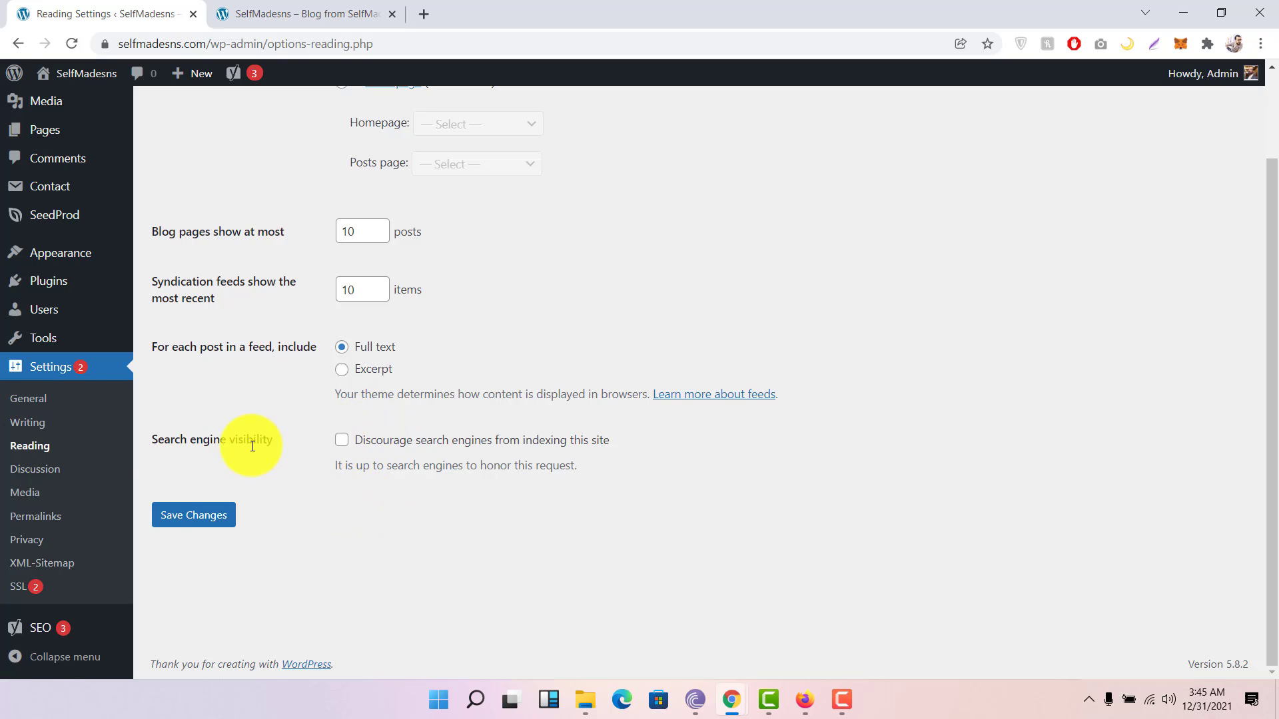
left_click(24, 468)
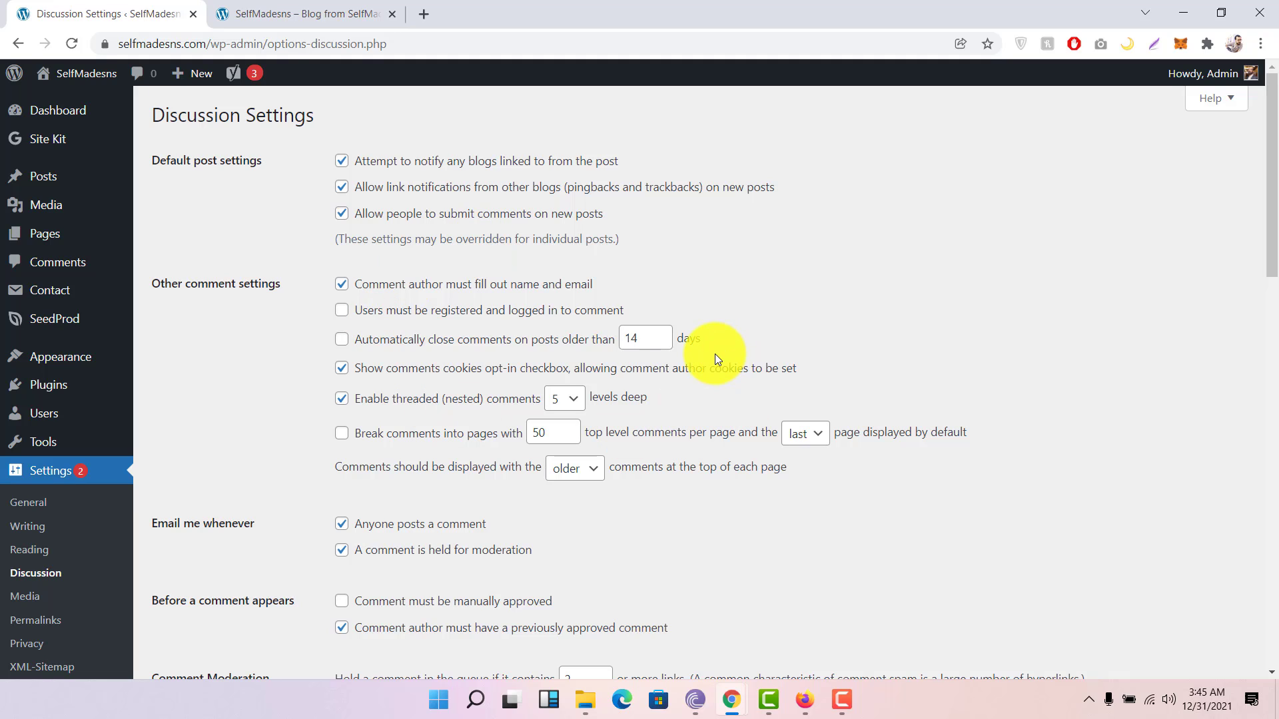
Step: Scroll through Discussion settings, review Media image size limits, then open Permalink settings
scroll(714, 354, "down", 1)
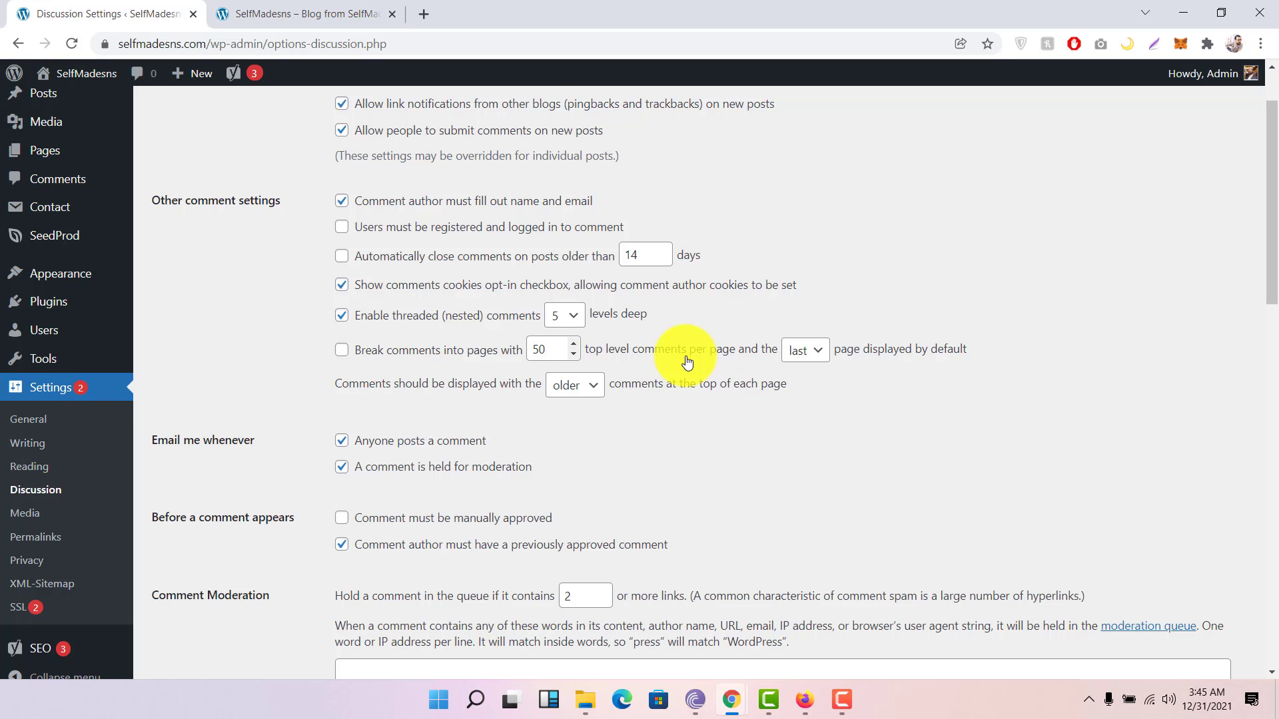
scroll(686, 361, "down", 2)
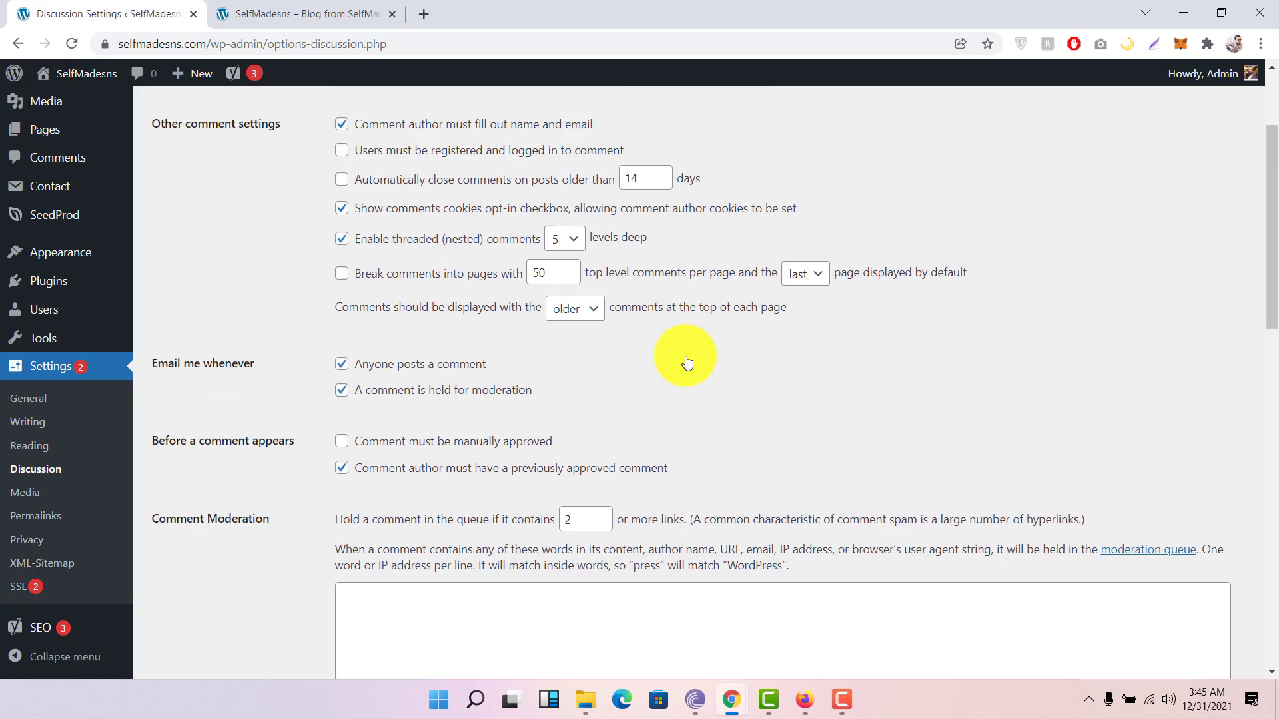
left_click(40, 491)
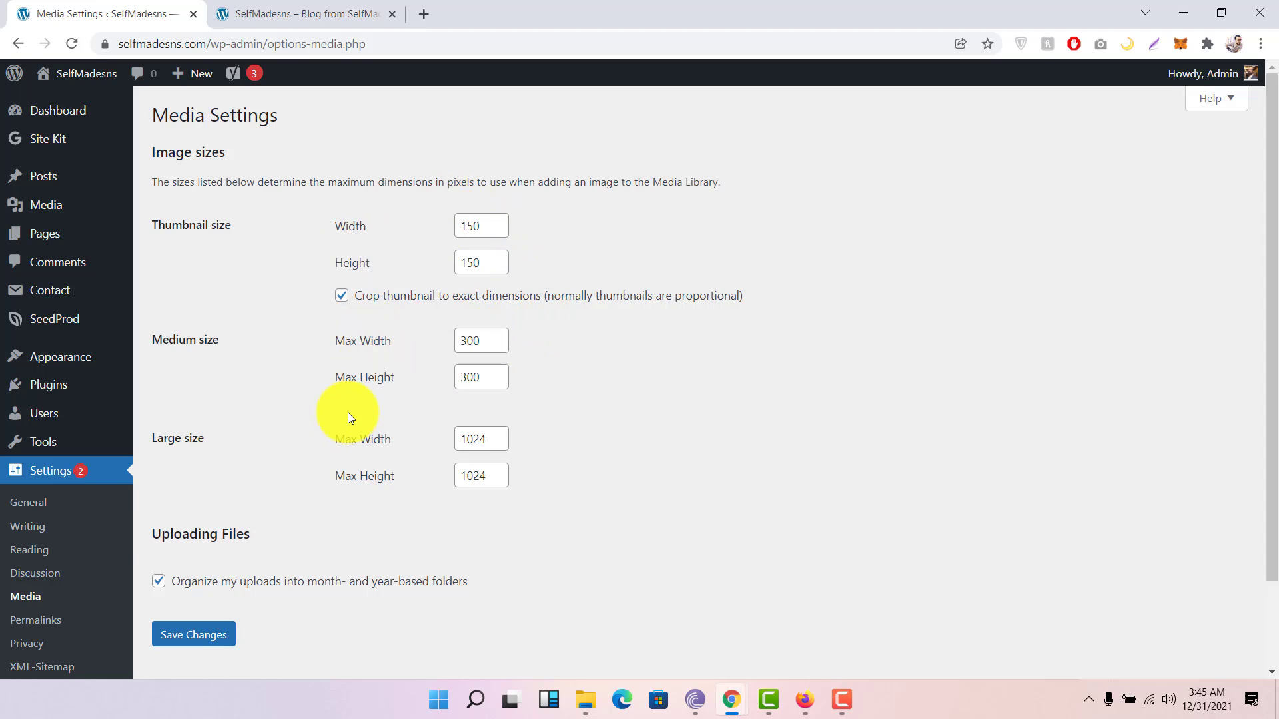
scroll(348, 419, "down", 2)
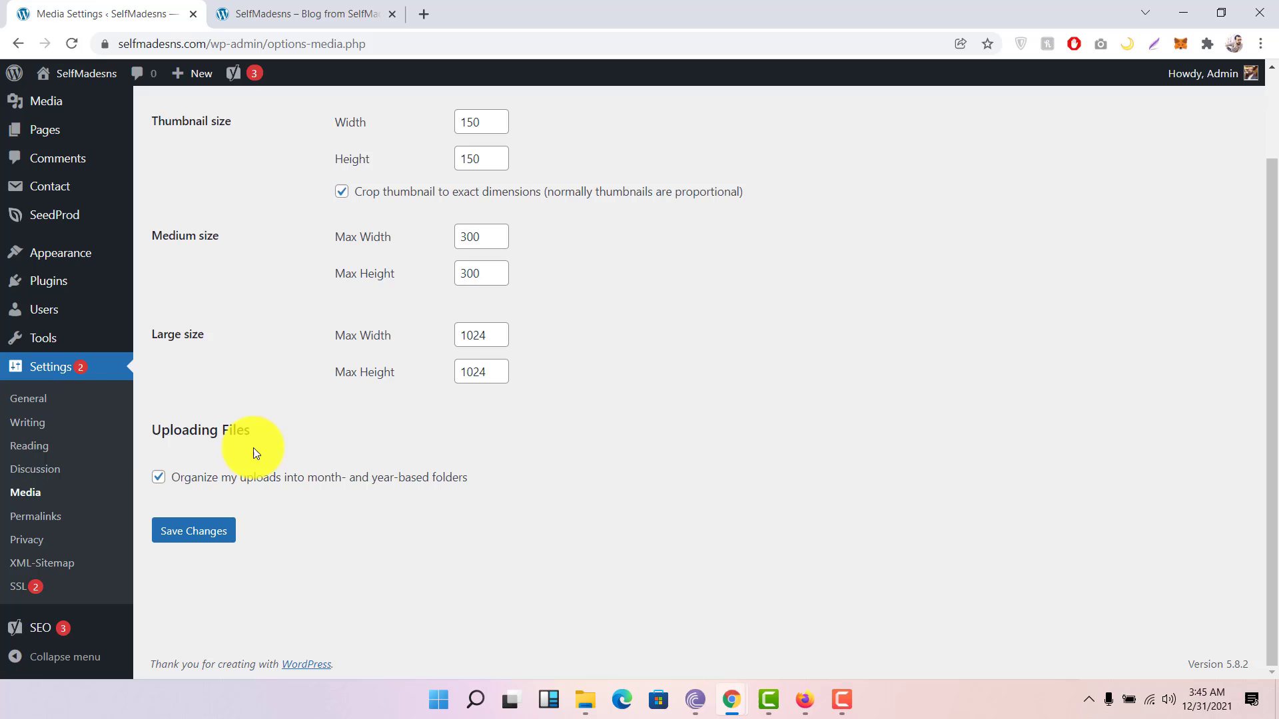
left_click(46, 517)
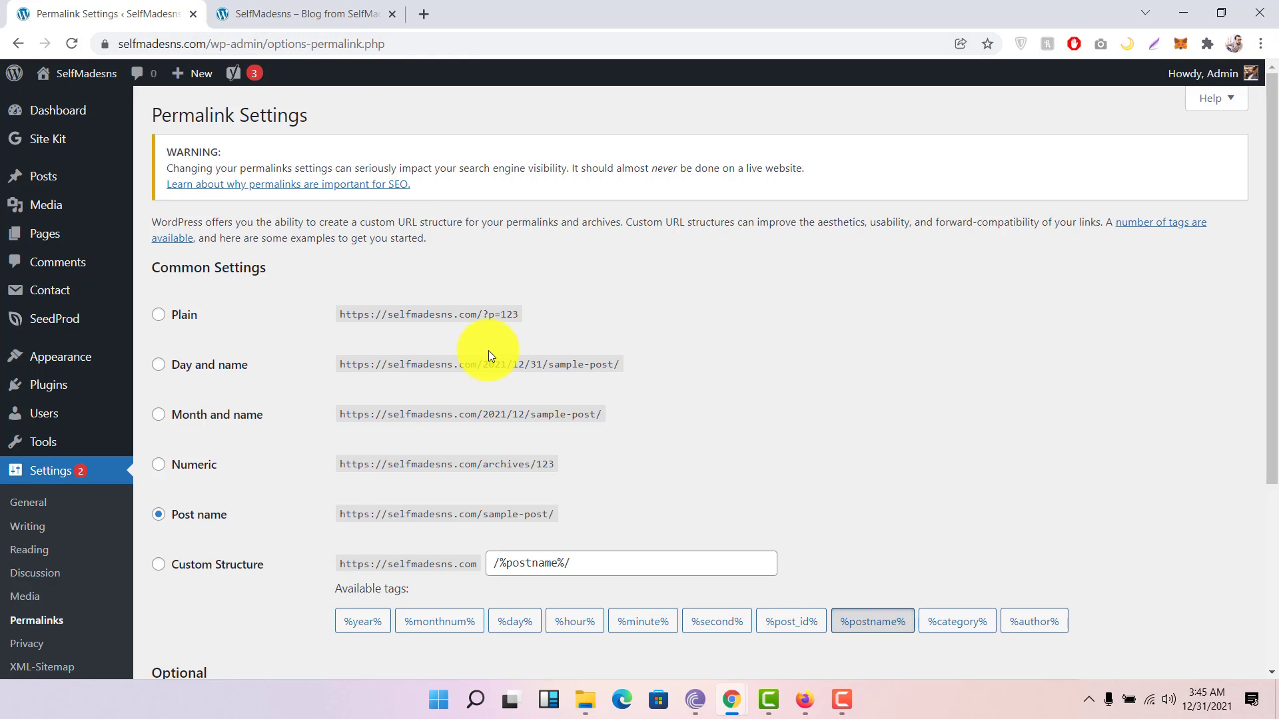
Step: Highlight the Post name example URL to confirm the selected permalink structure
scroll(318, 390, "down", 1)
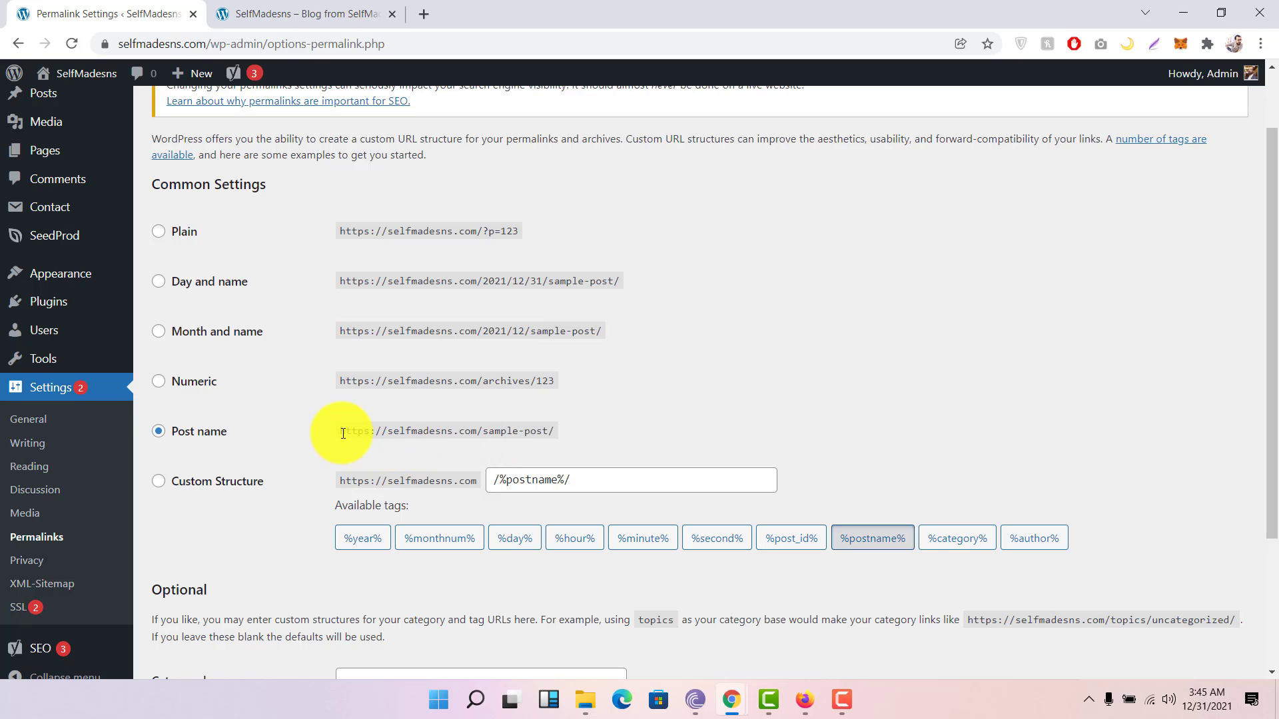
left_click_drag(341, 432, 359, 431)
left_click_drag(443, 428, 568, 432)
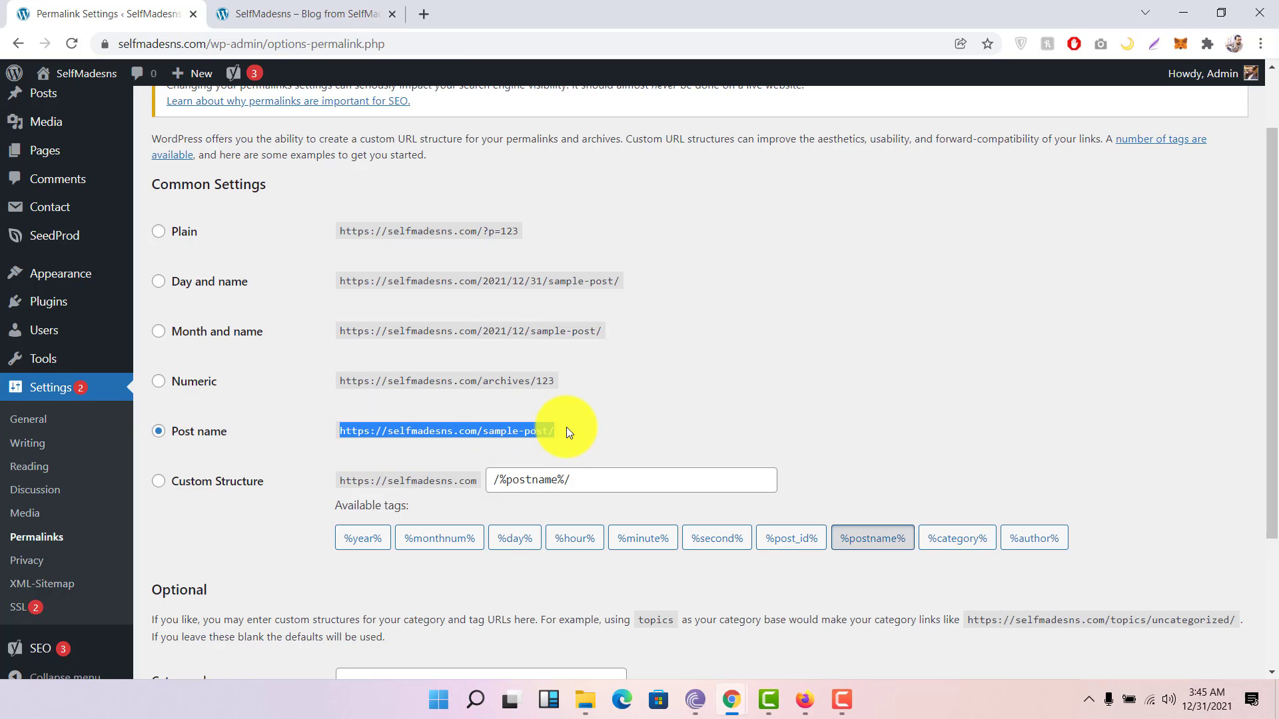
left_click(567, 427)
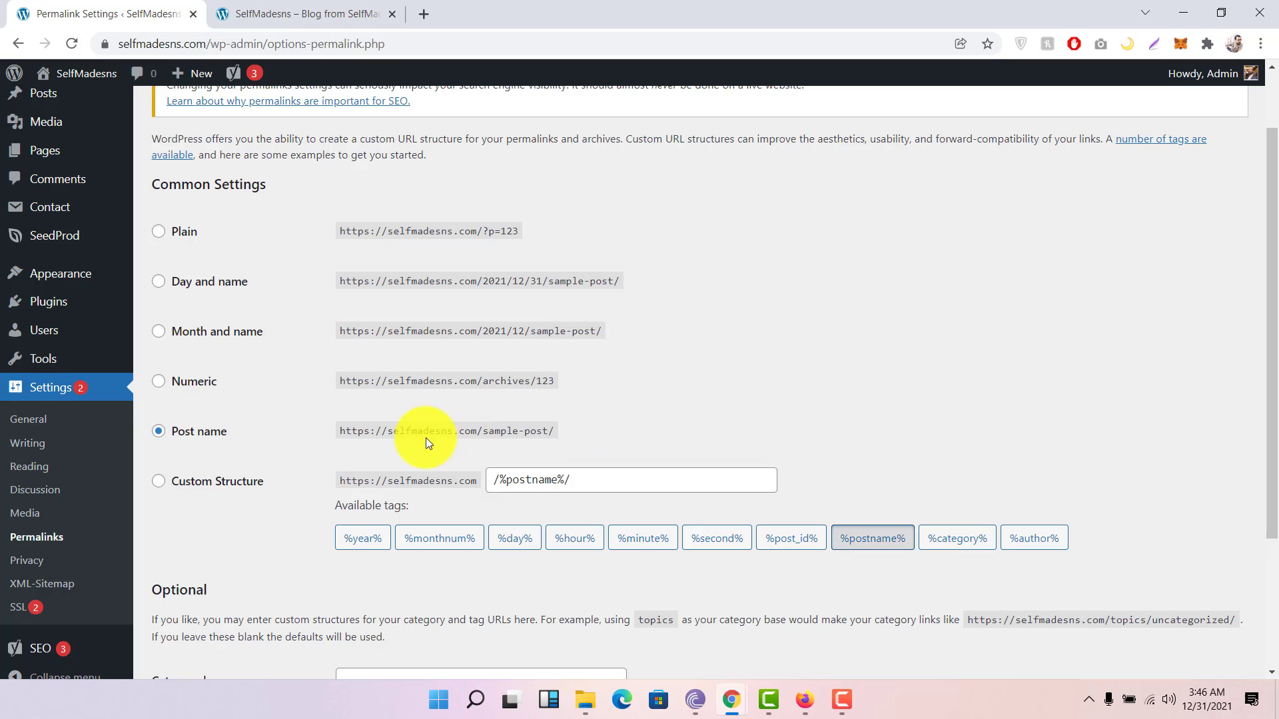
left_click_drag(350, 432, 565, 433)
left_click(566, 433)
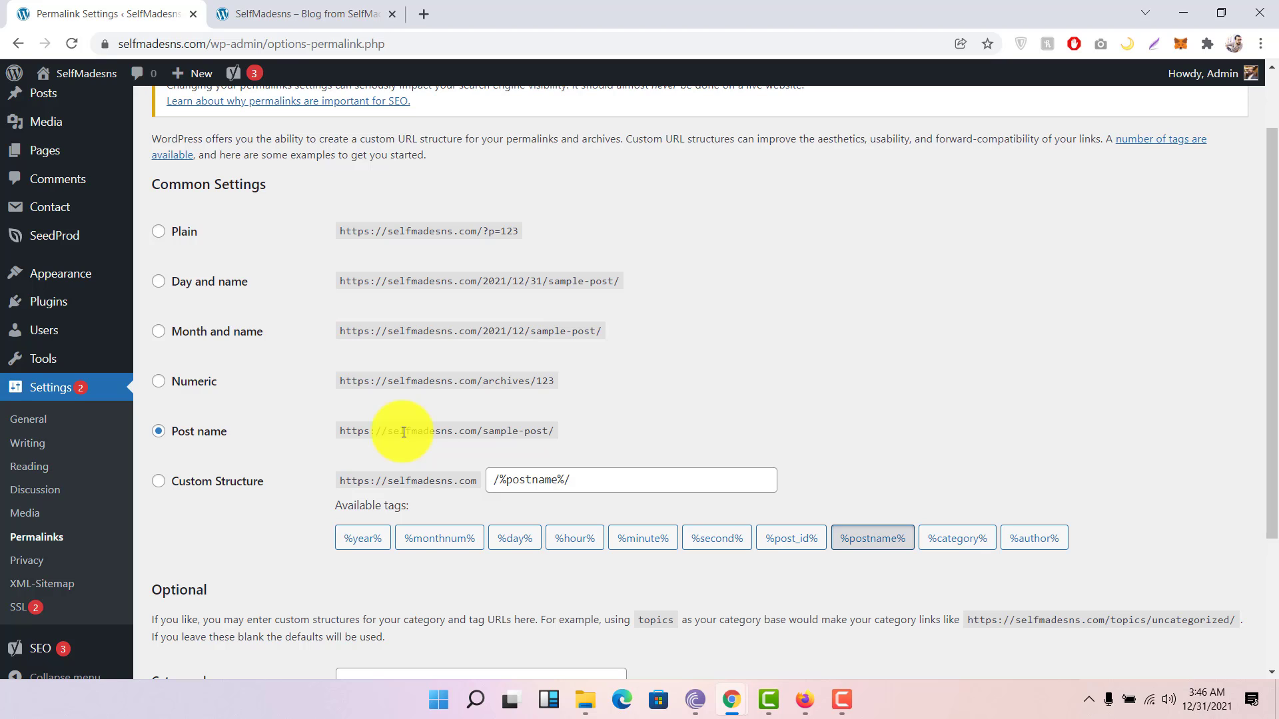
Step: Compare the Month and name and Post name example URLs, then go to Privacy settings
scroll(403, 433, "down", 3)
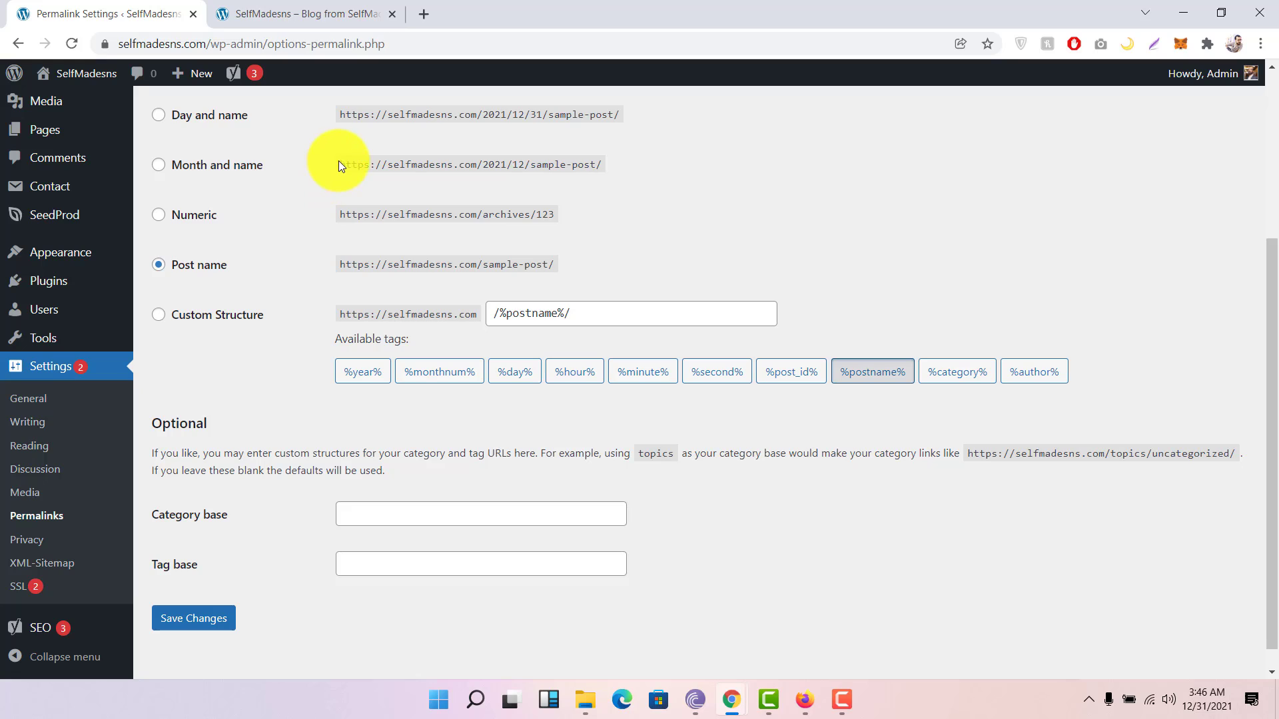
left_click_drag(339, 161, 662, 149)
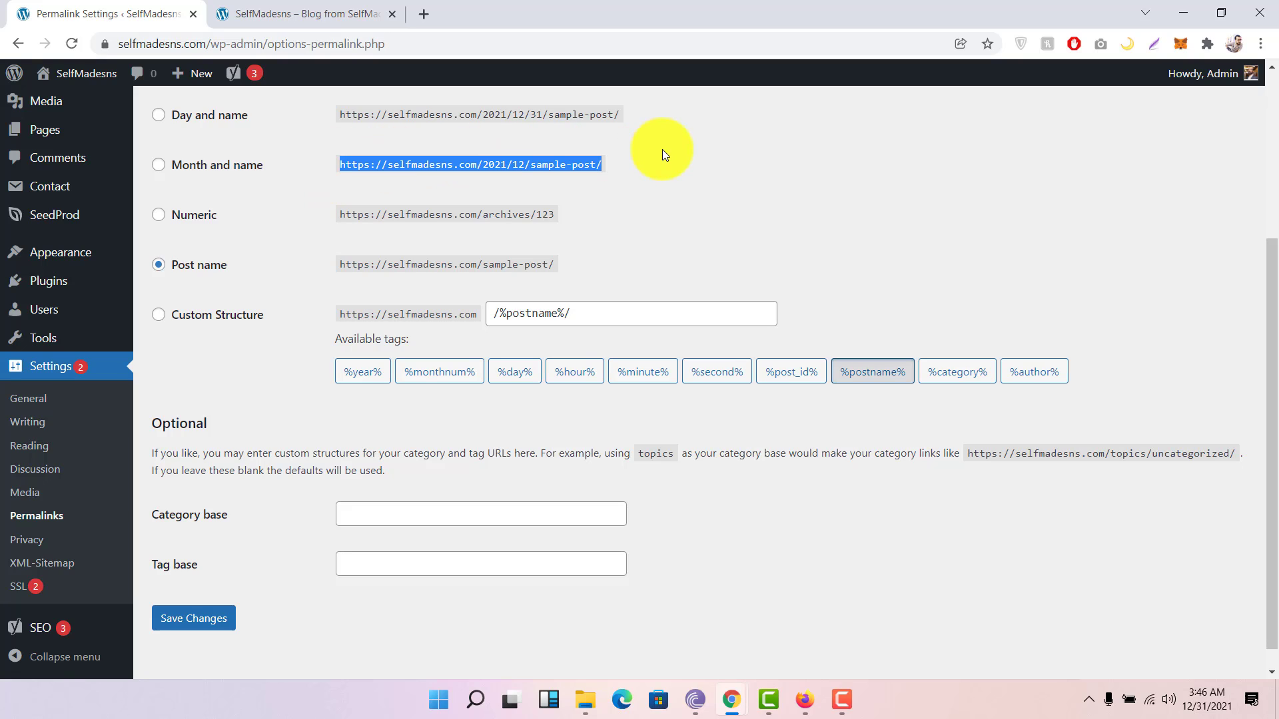
left_click(663, 153)
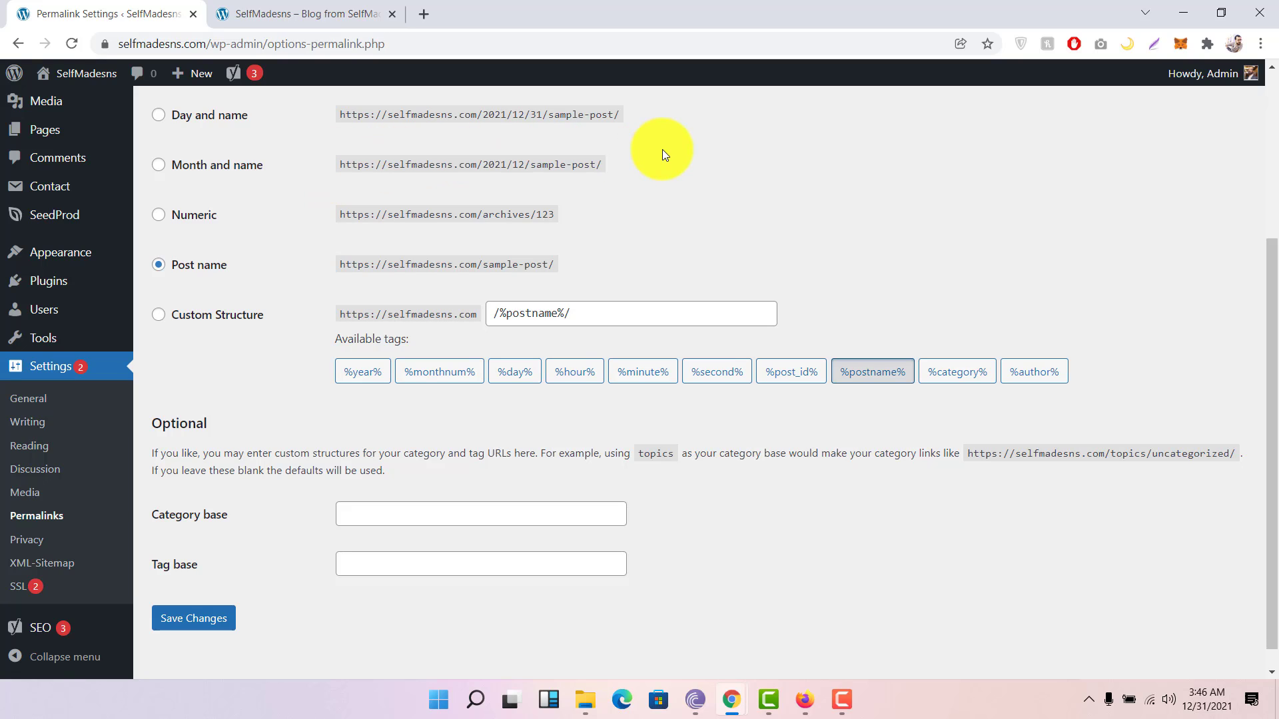
left_click_drag(338, 265, 606, 270)
left_click(606, 267)
scroll(606, 266, "down", 1)
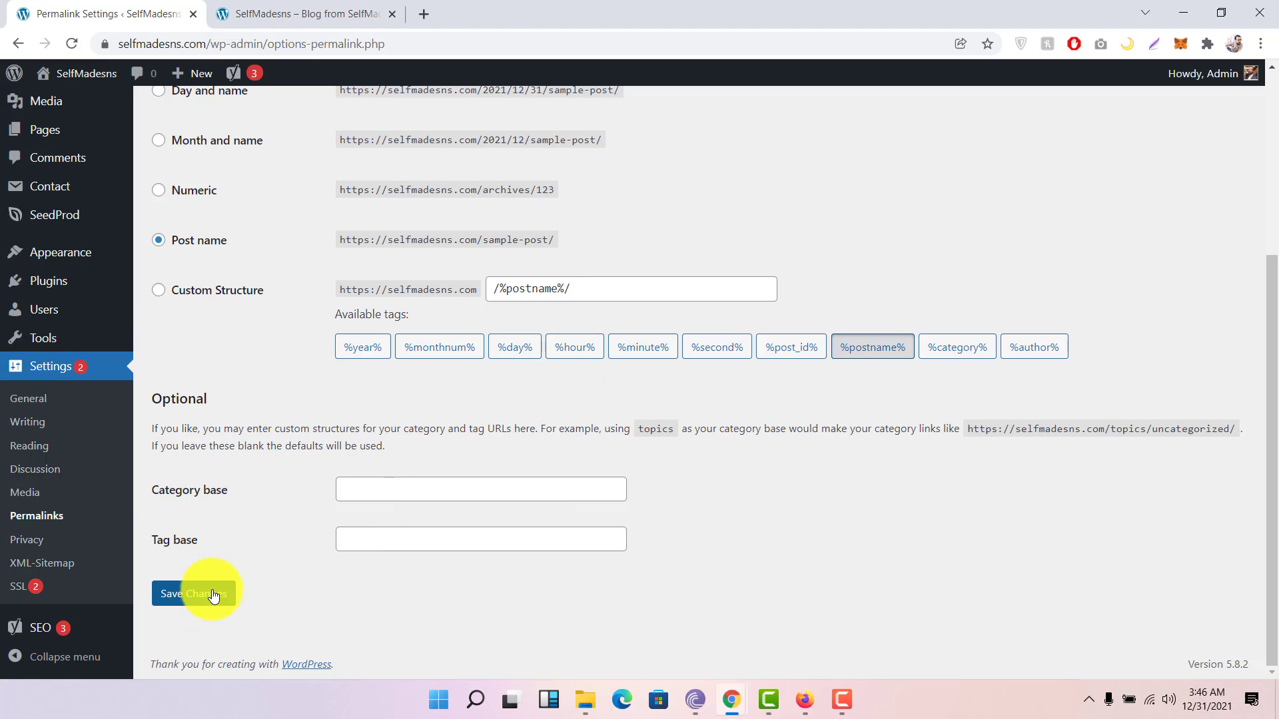
left_click(25, 540)
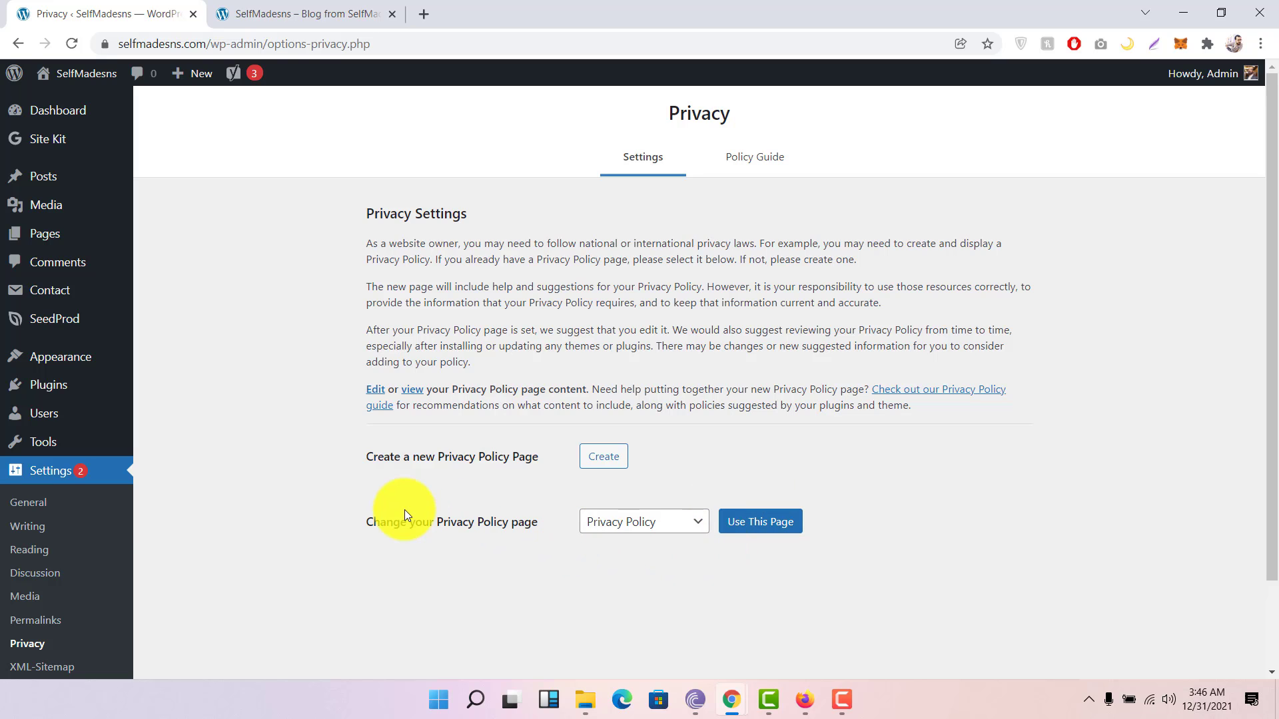
Step: Check the Privacy Policy page setting, then move on to the XML-Sitemap settings
scroll(110, 505, "down", 1)
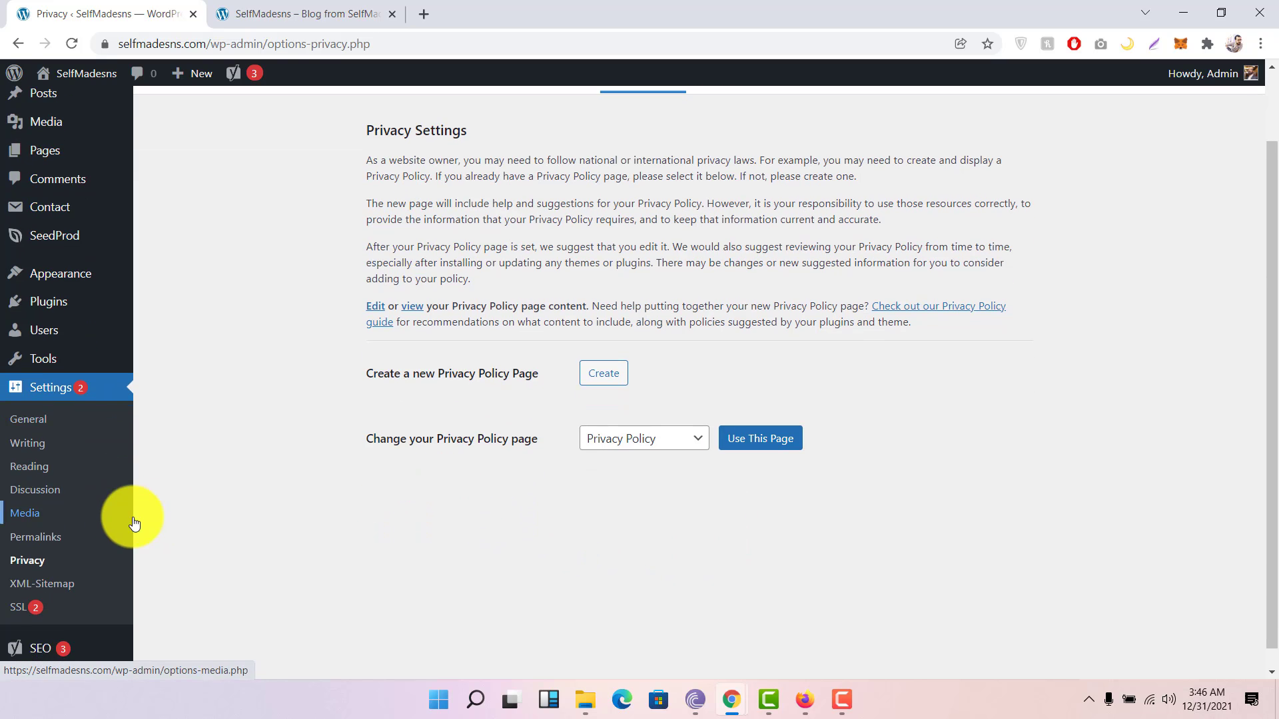
left_click(42, 584)
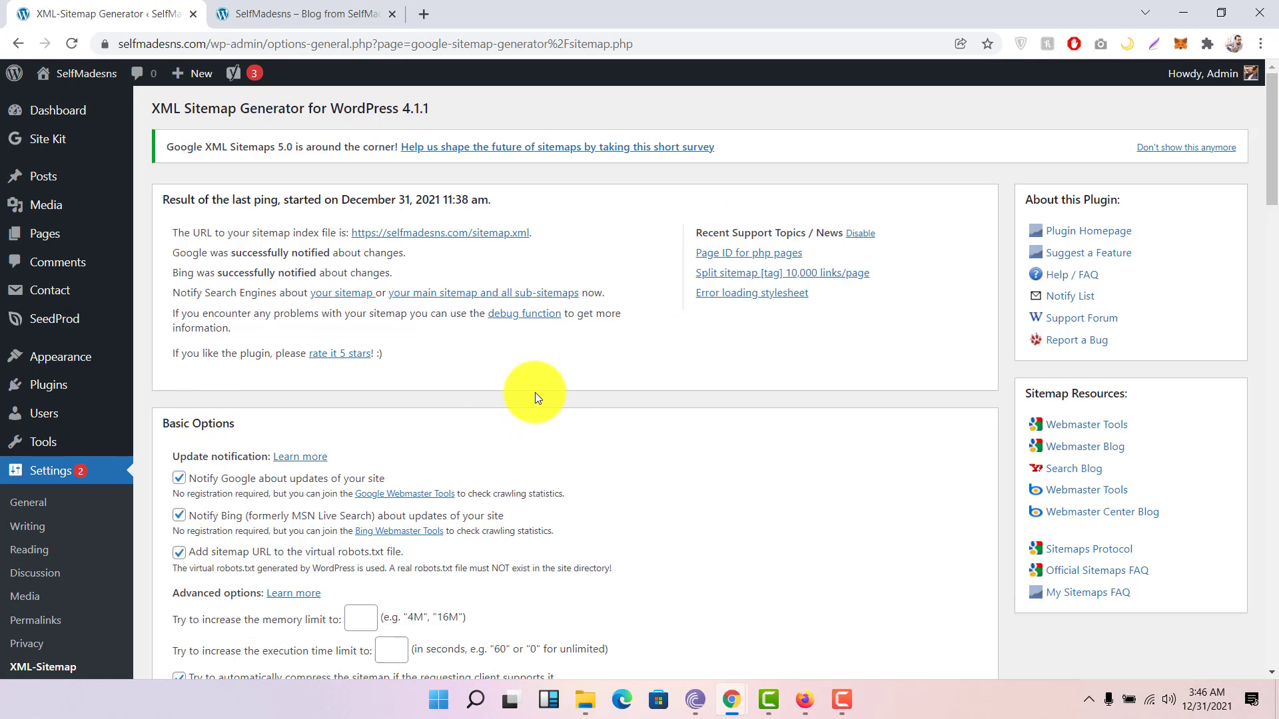
Step: Scroll through the XML Sitemap Generator's Basic Options, then go to the SSL settings
scroll(534, 393, "down", 3)
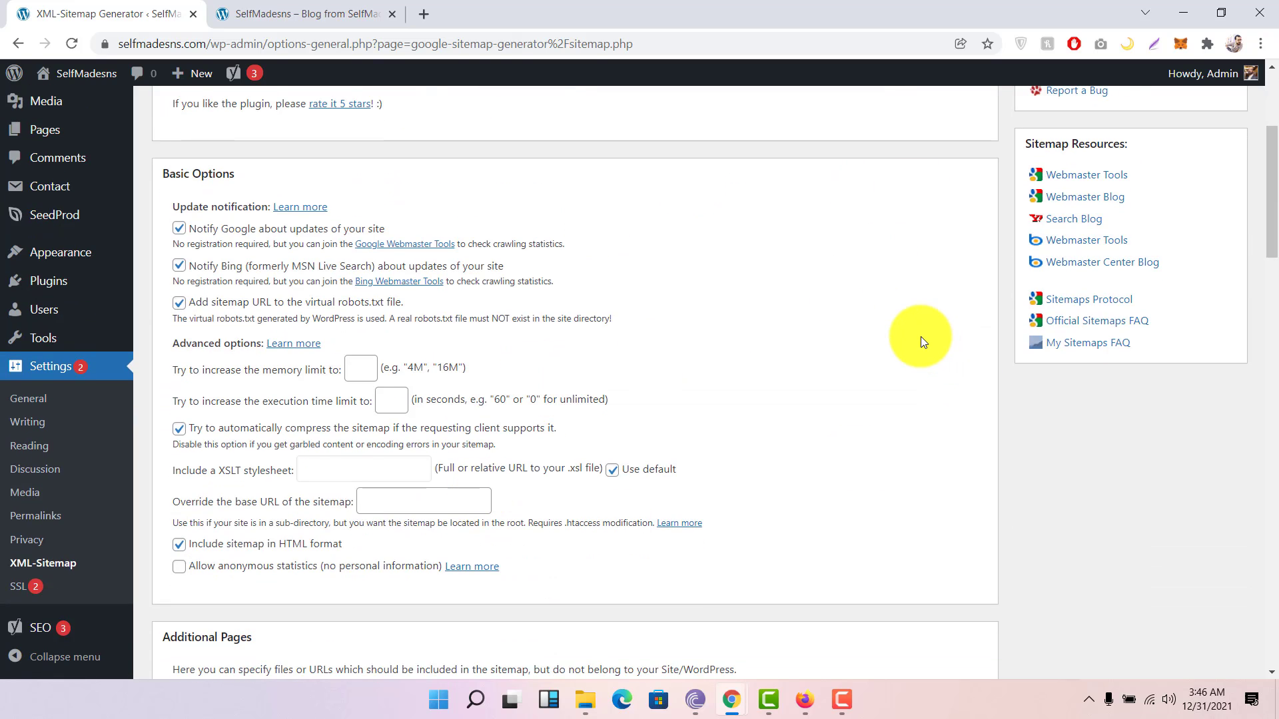
scroll(921, 341, "down", 1)
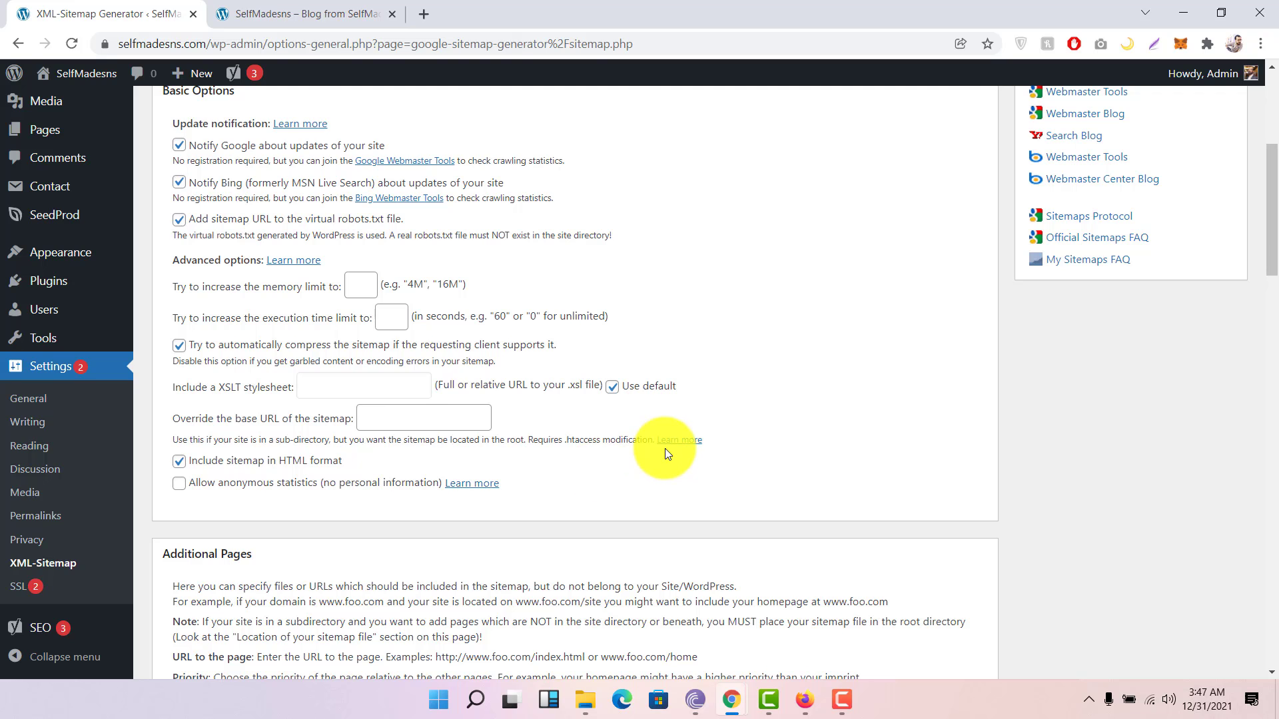
scroll(667, 454, "down", 2)
left_click(24, 588)
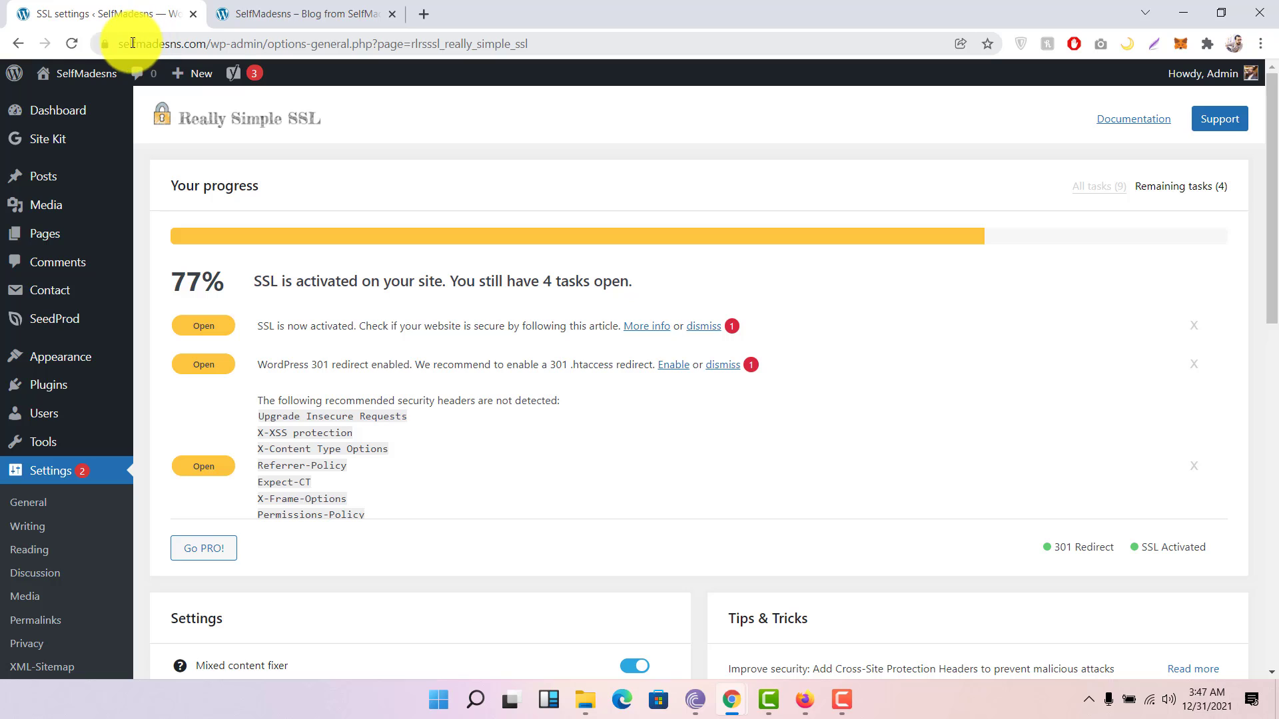
Step: Highlight the https part of the site's address to confirm SSL is active
left_click_drag(134, 43, 234, 41)
left_click(232, 41)
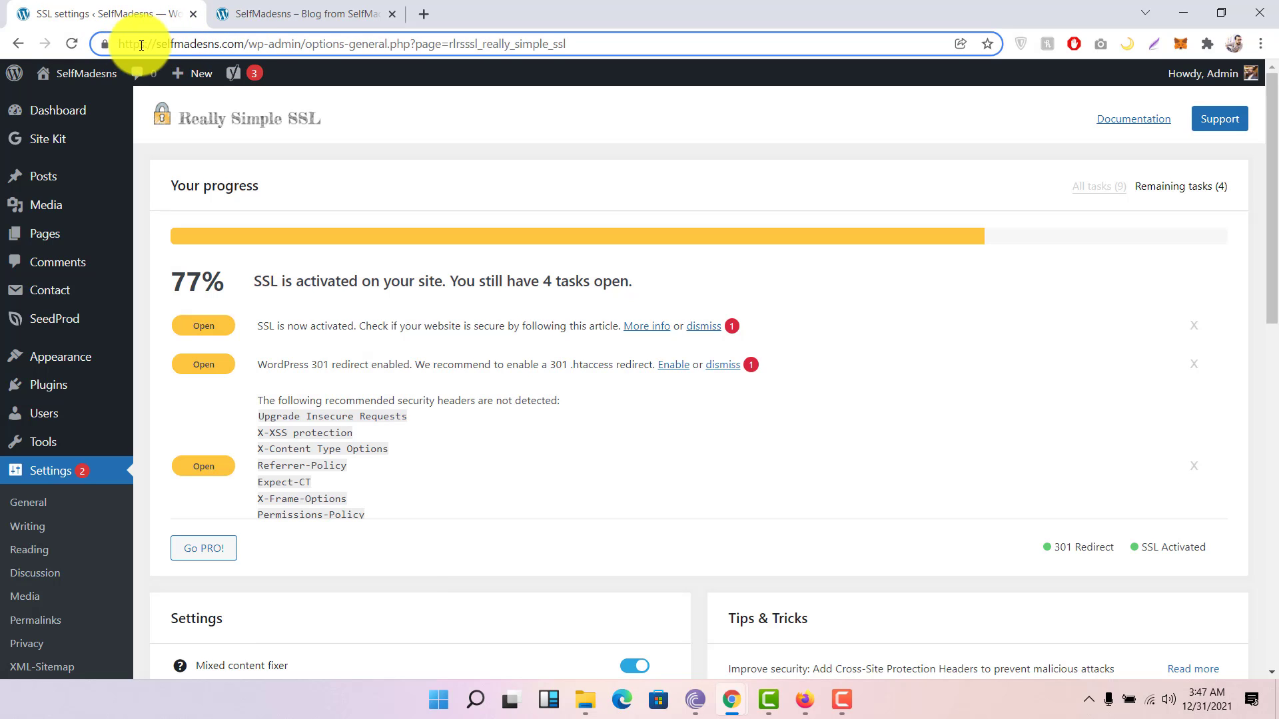
left_click_drag(147, 43, 111, 40)
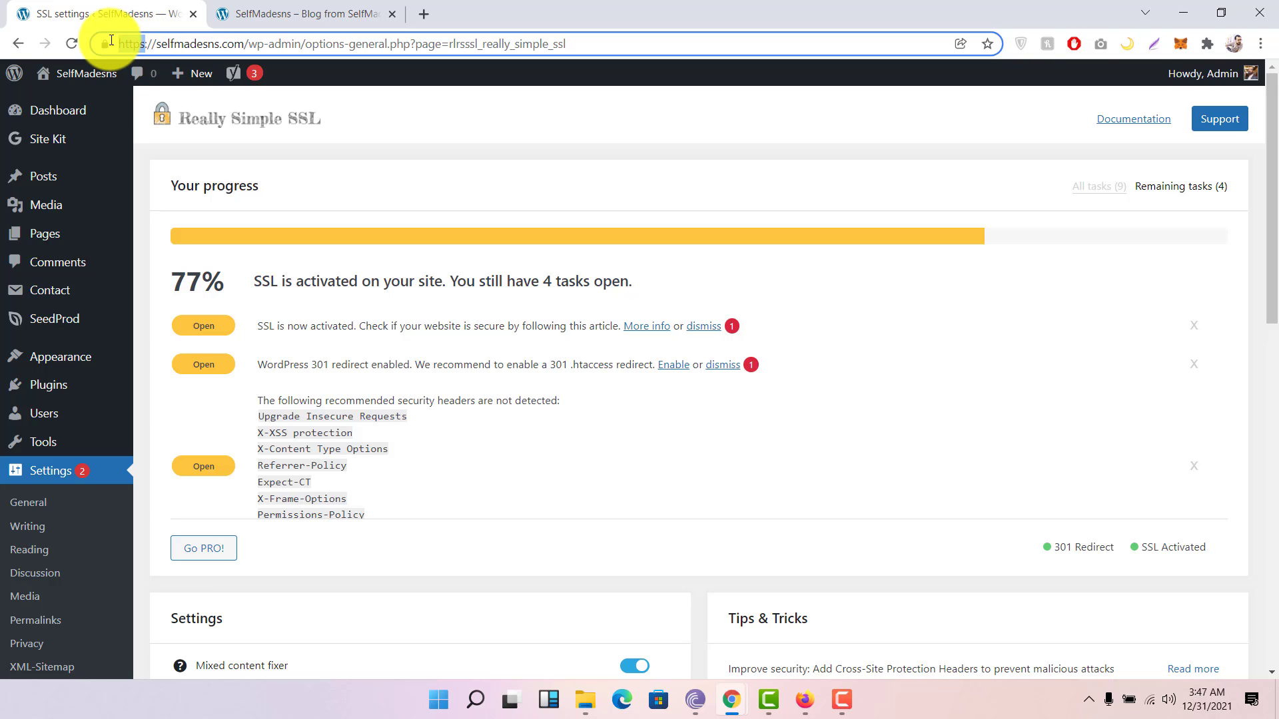
left_click(175, 46)
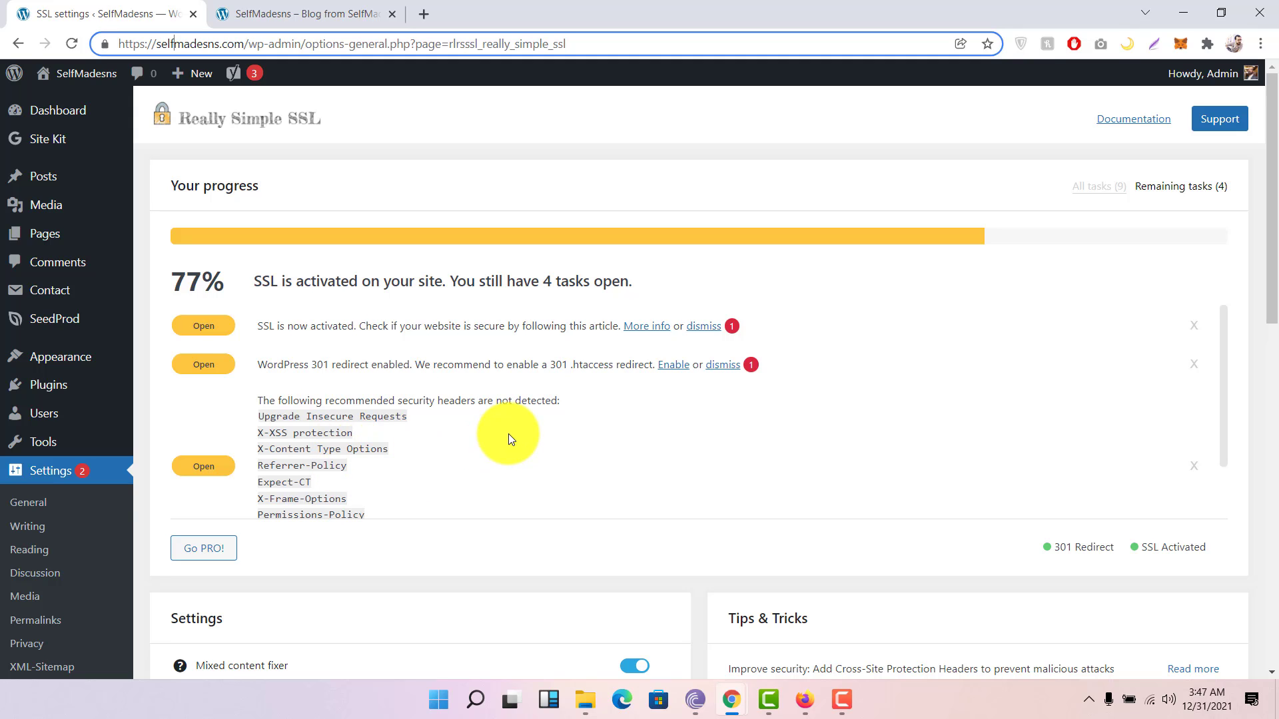
Step: Review the Really Simple SSL settings, with mixed content fixer and 301 redirect enabled
scroll(509, 434, "down", 3)
scroll(491, 418, "down", 3)
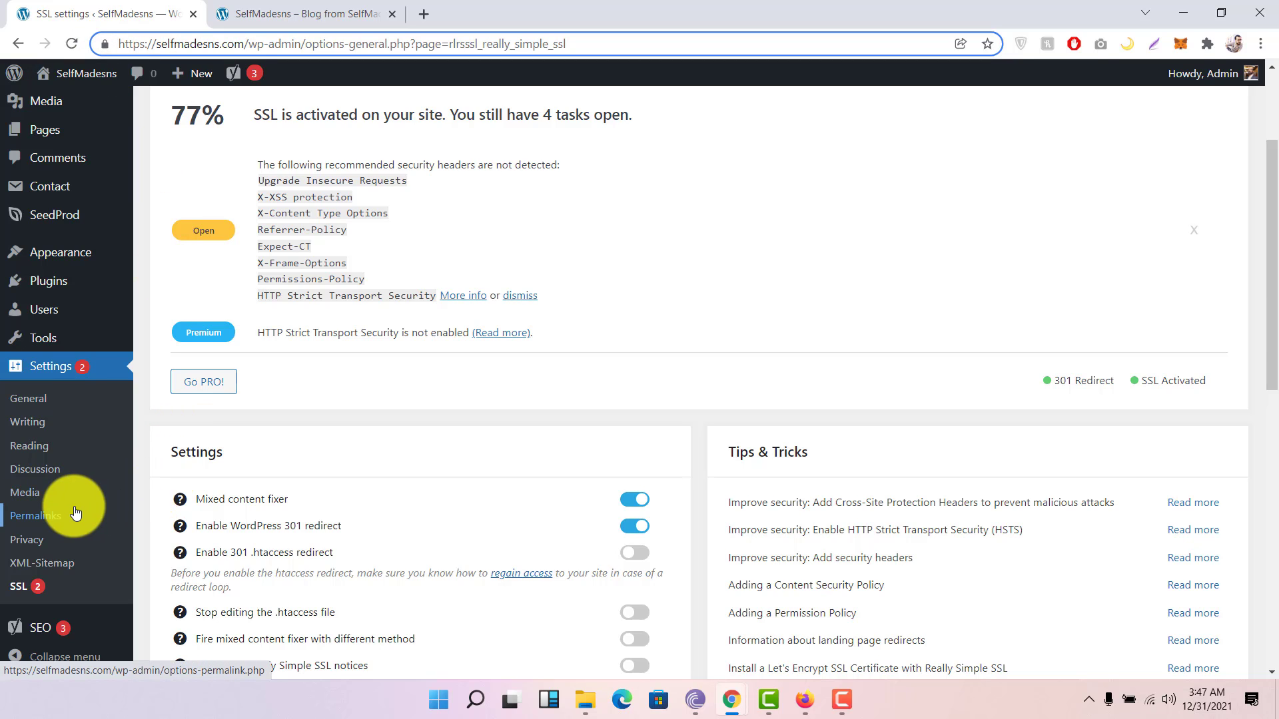
scroll(75, 511, "down", 3)
mouse_move(46, 634)
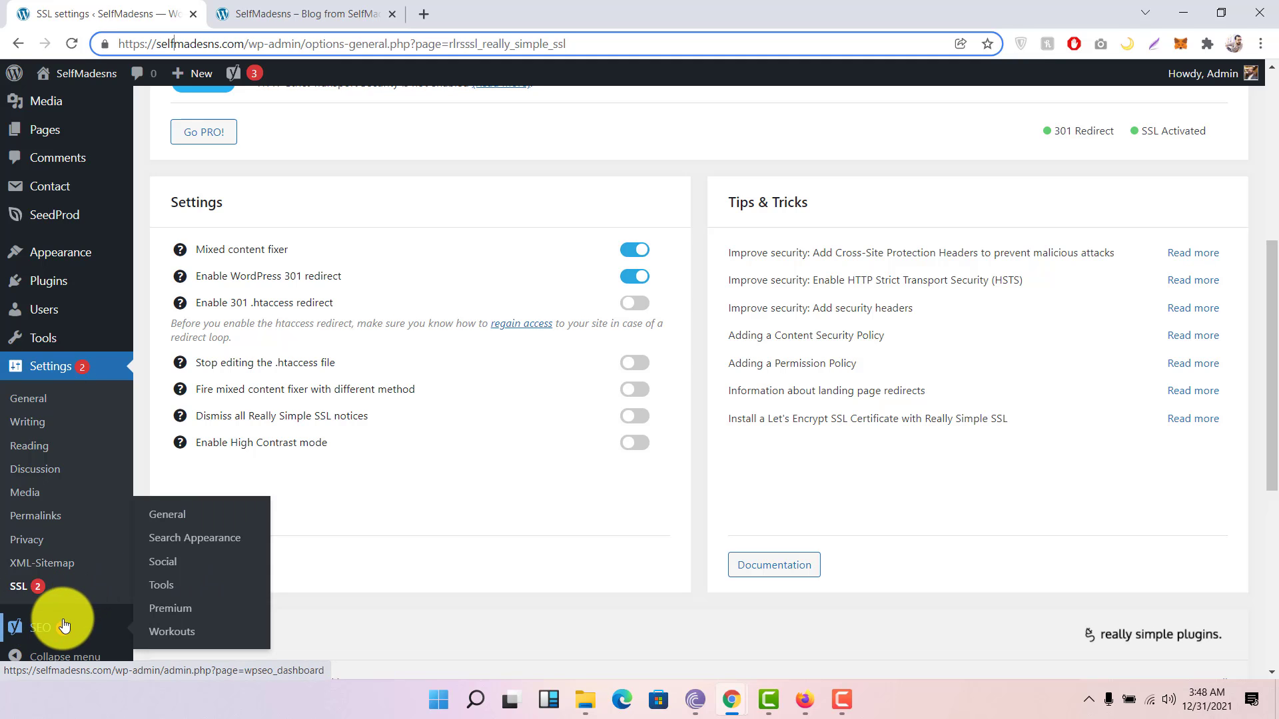
scroll(382, 528, "up", 6)
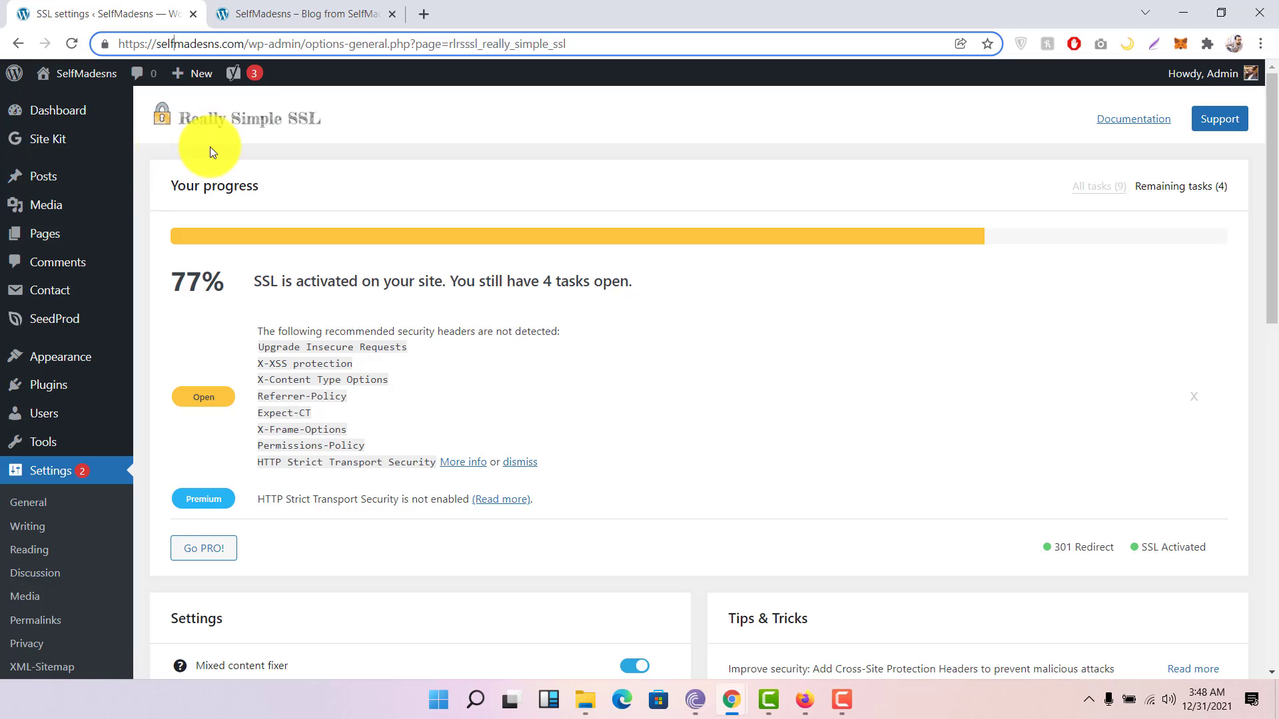
mouse_move(63, 143)
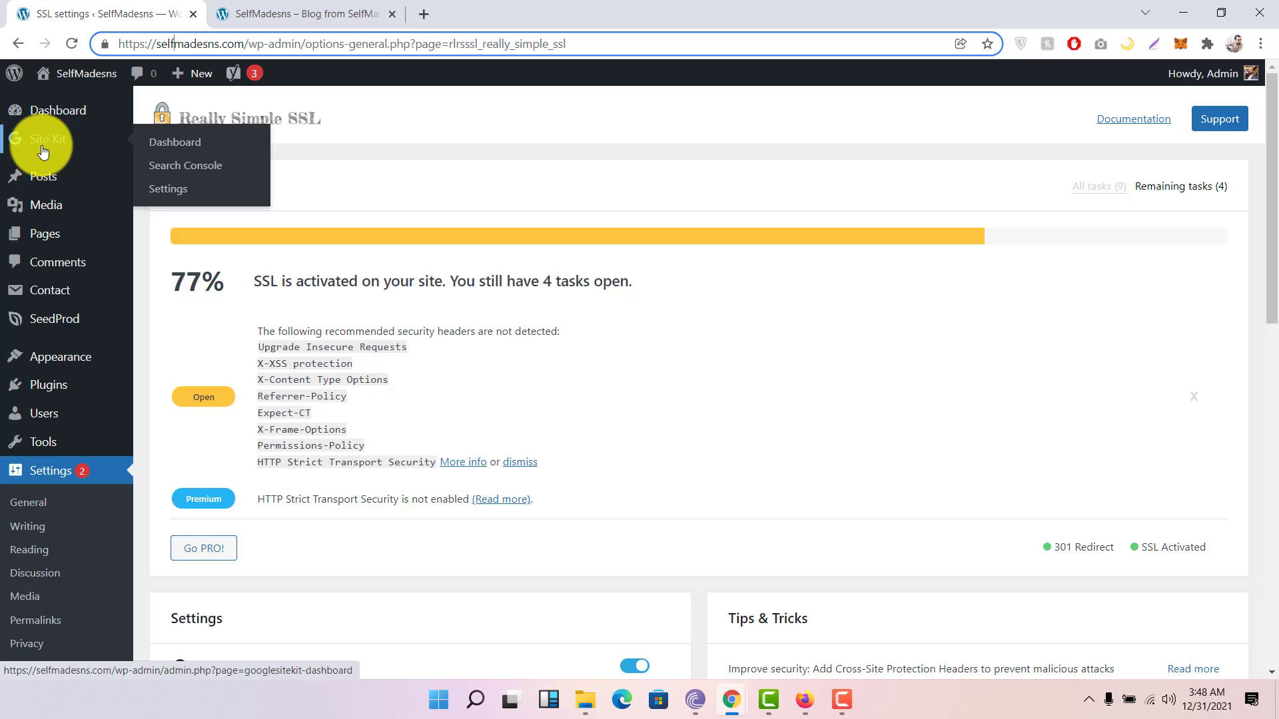
Step: Review the Site Kit dashboard: 1 impression, 0 clicks and a 9.3 s Largest Contentful Paint
left_click(43, 152)
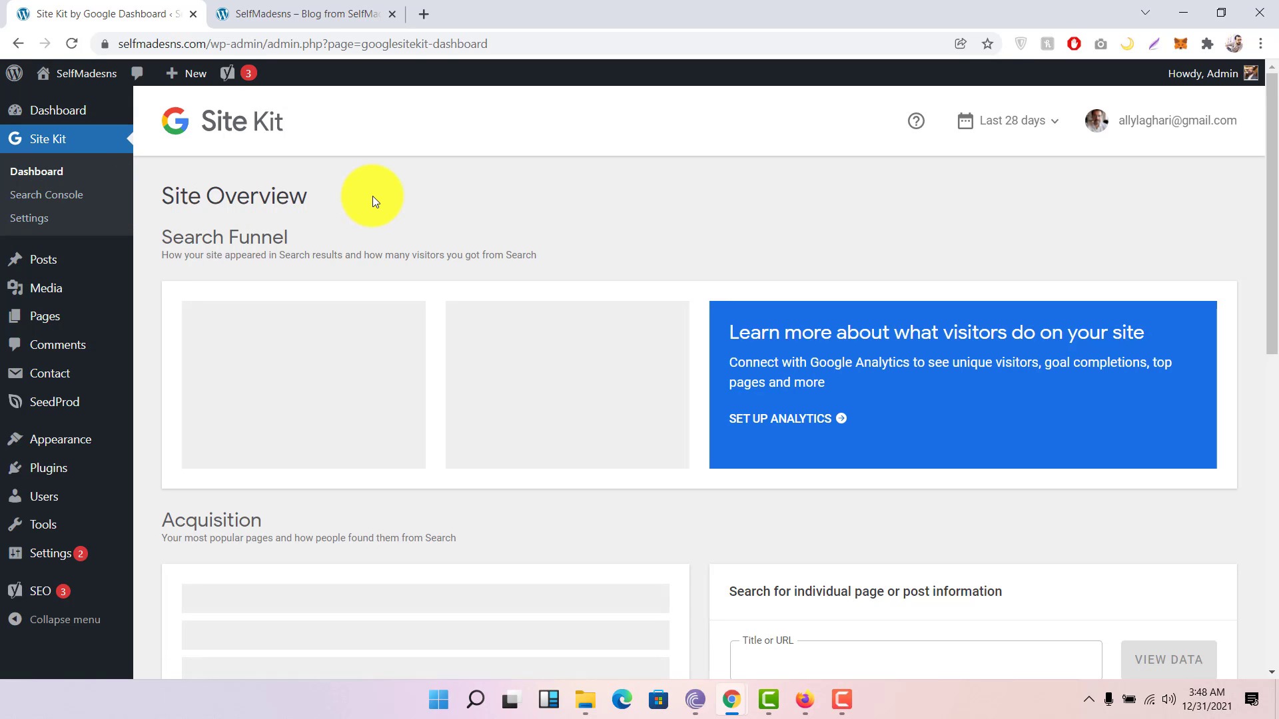
scroll(528, 251, "down", 3)
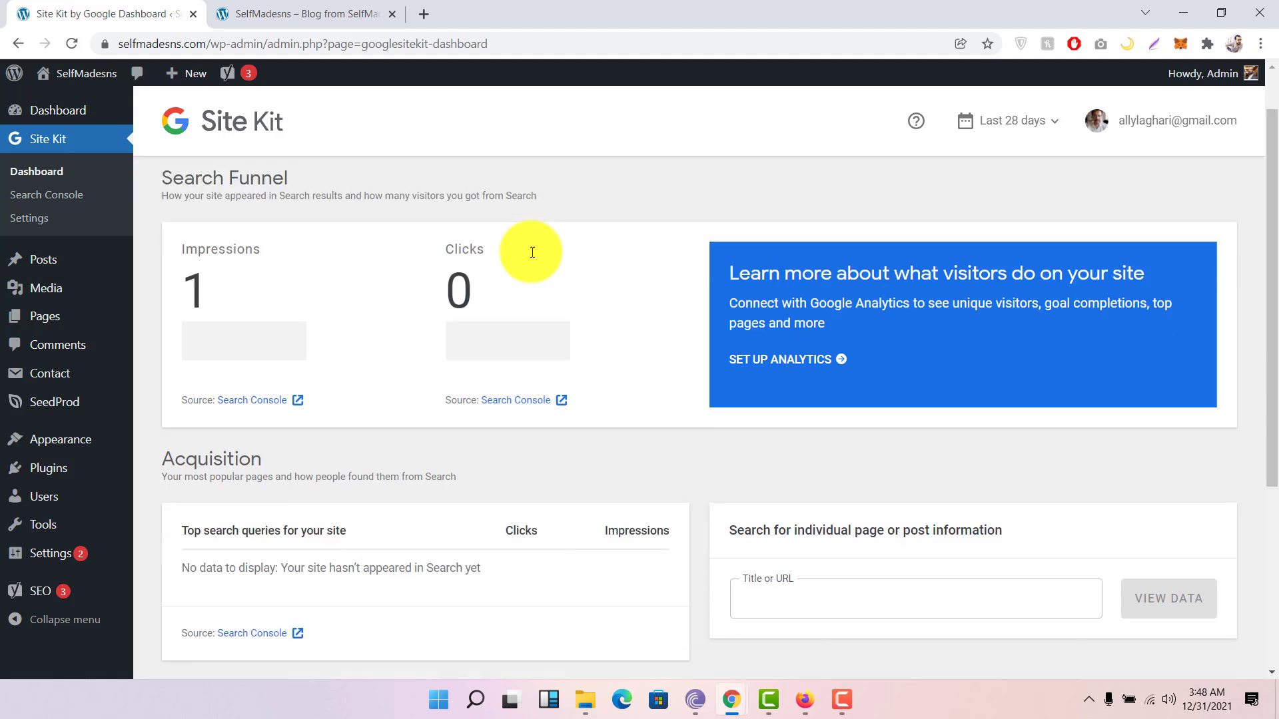
scroll(530, 252, "up", 1)
scroll(530, 251, "up", 3)
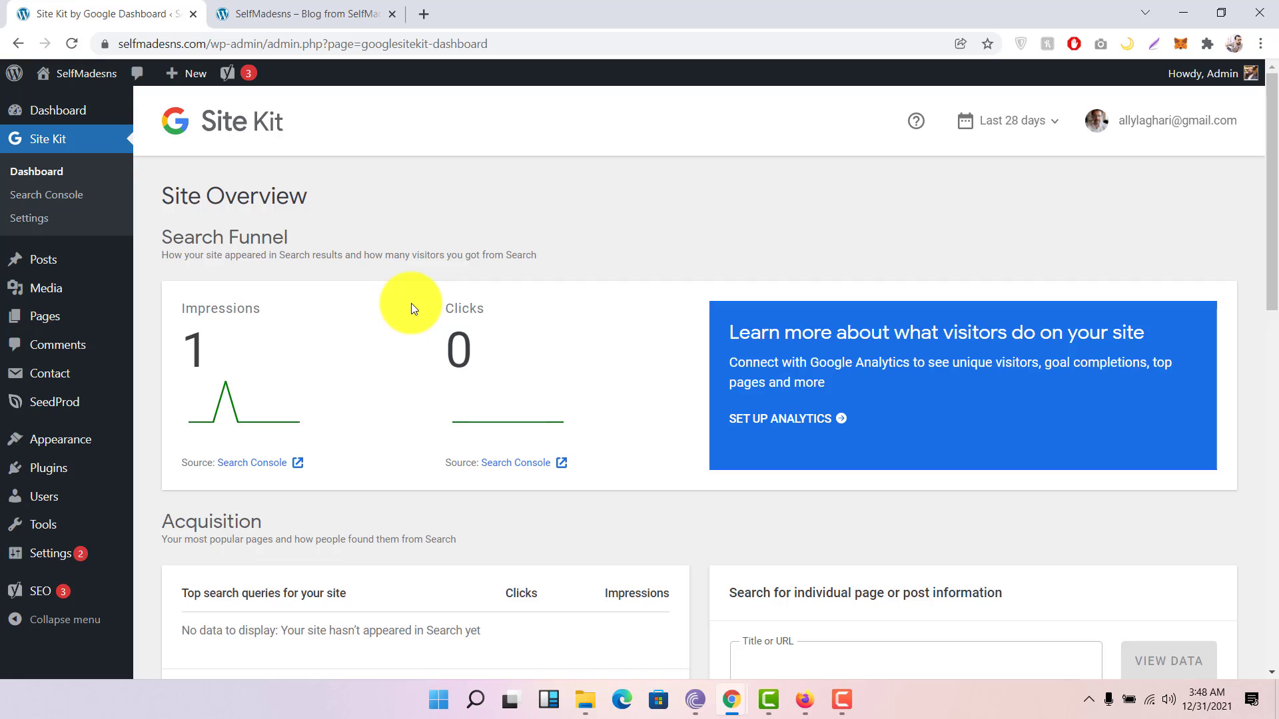
scroll(413, 306, "down", 3)
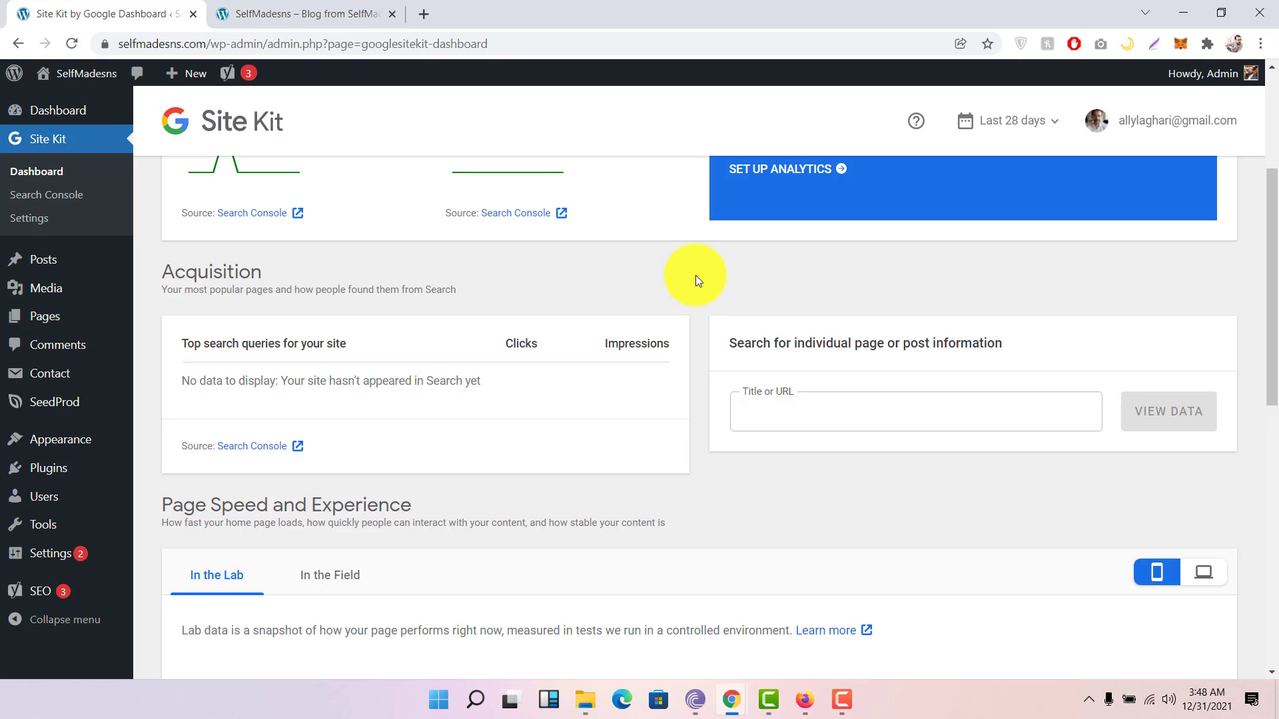
scroll(695, 278, "down", 2)
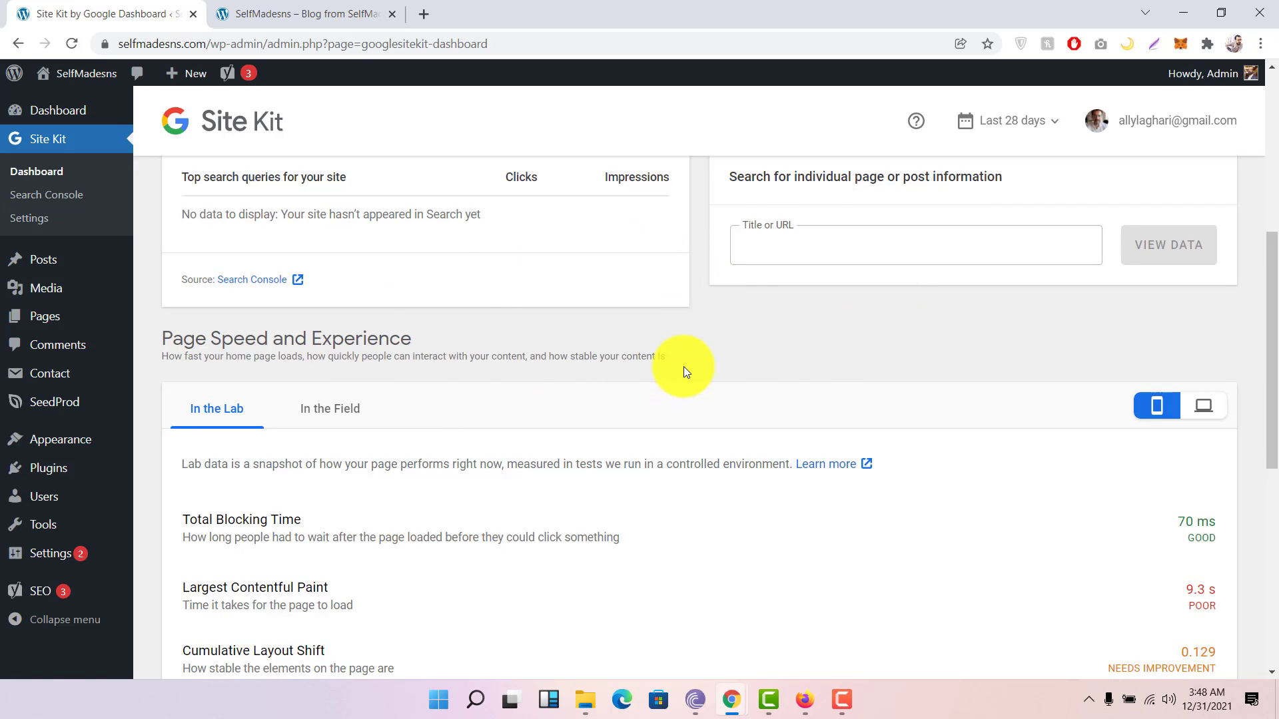
scroll(683, 366, "down", 6)
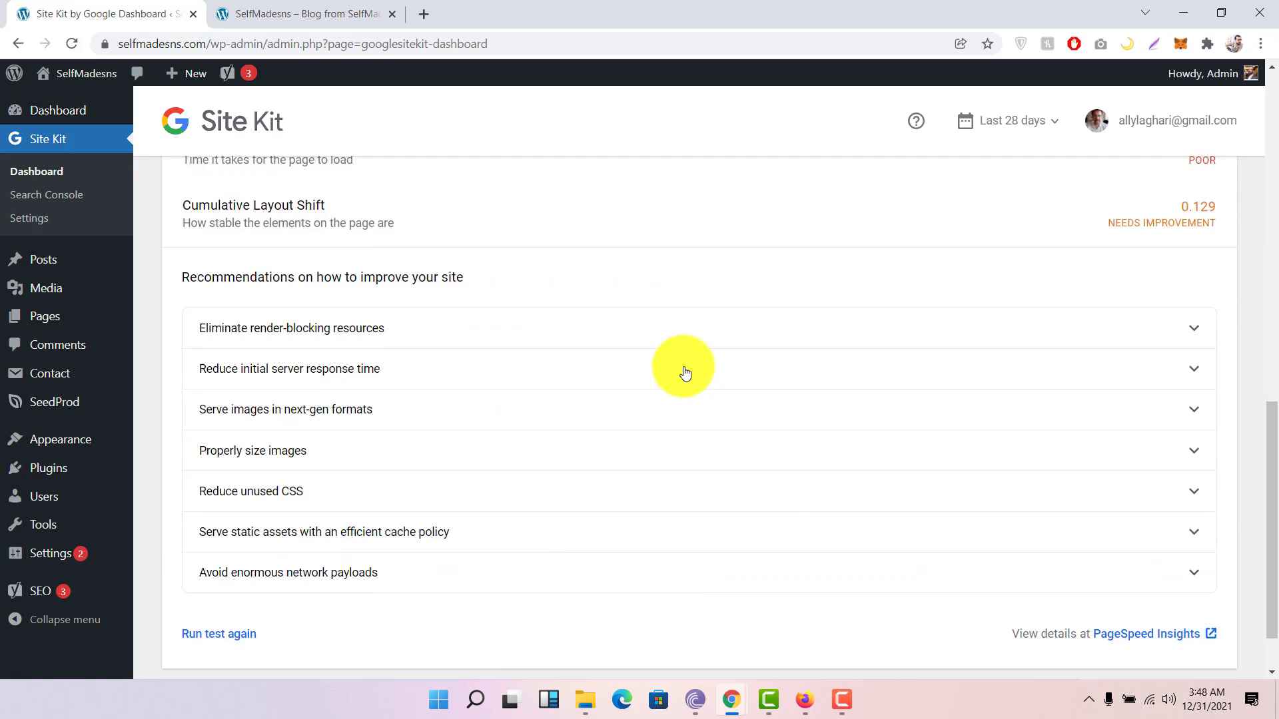
scroll(684, 372, "down", 1)
scroll(685, 372, "up", 10)
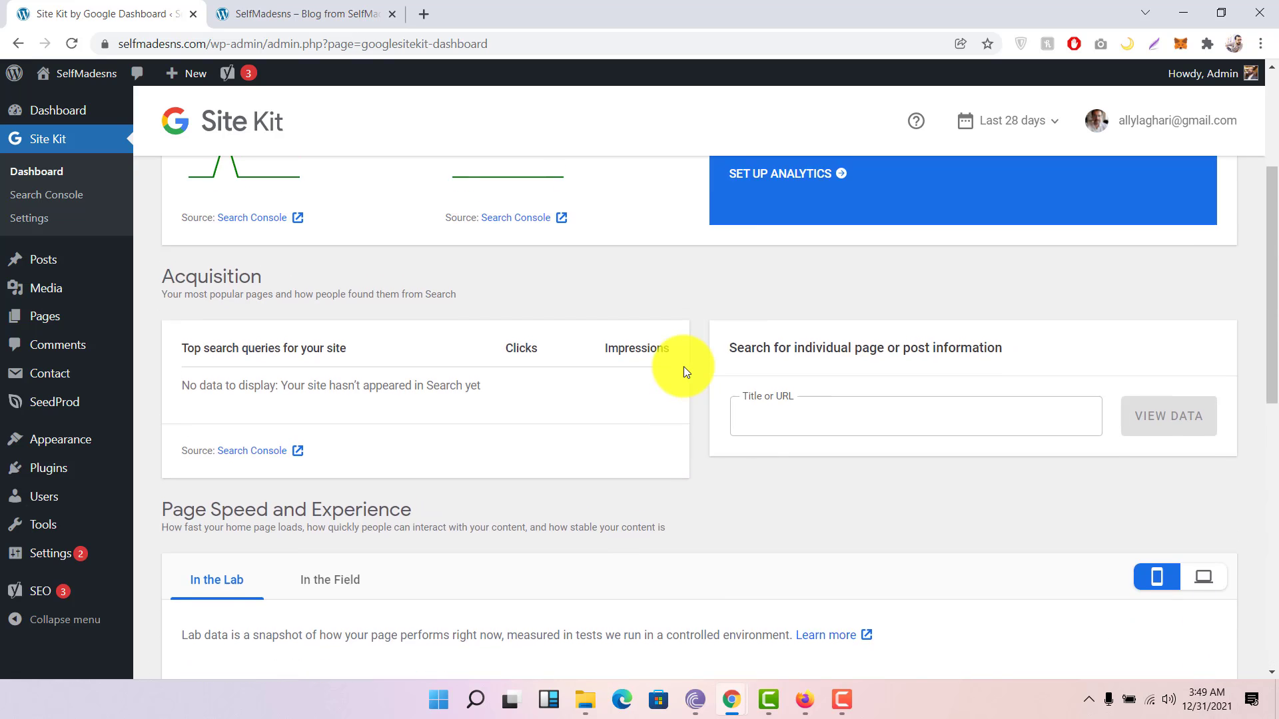
scroll(684, 372, "up", 3)
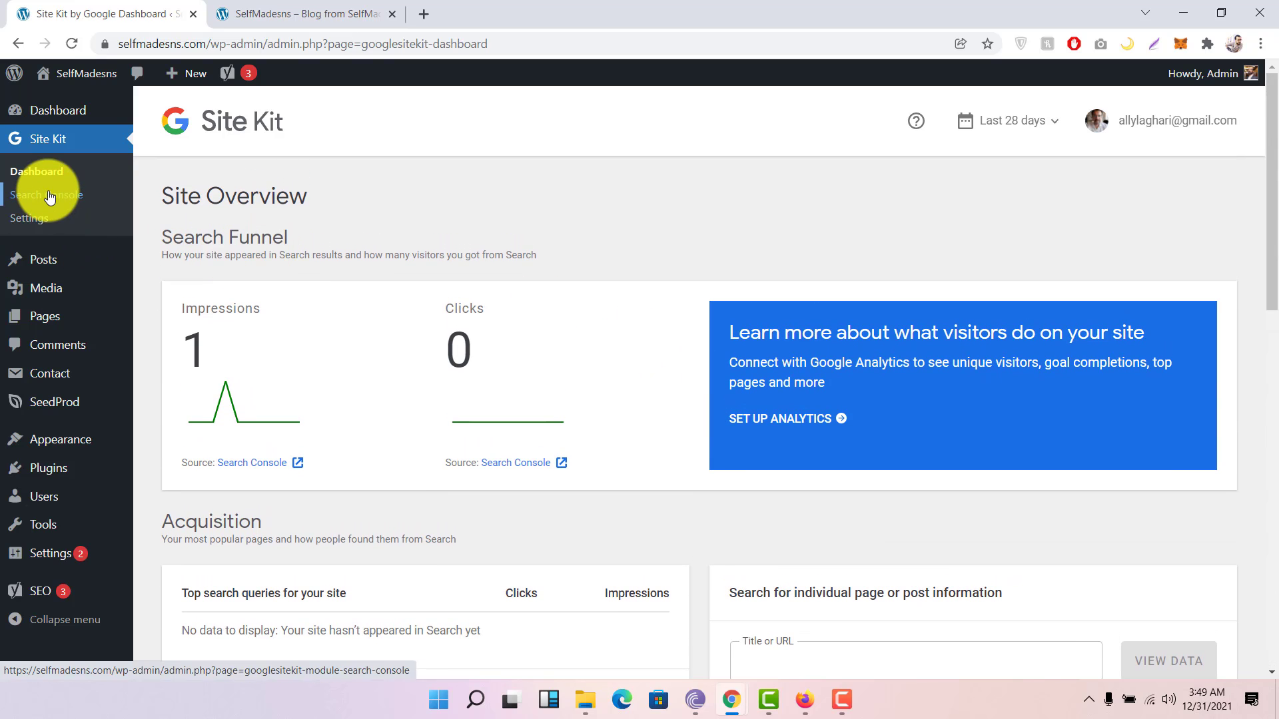
Step: View Search Console stats: 0 clicks, 1 impression, 0% CTR, average position 0.2
left_click(48, 195)
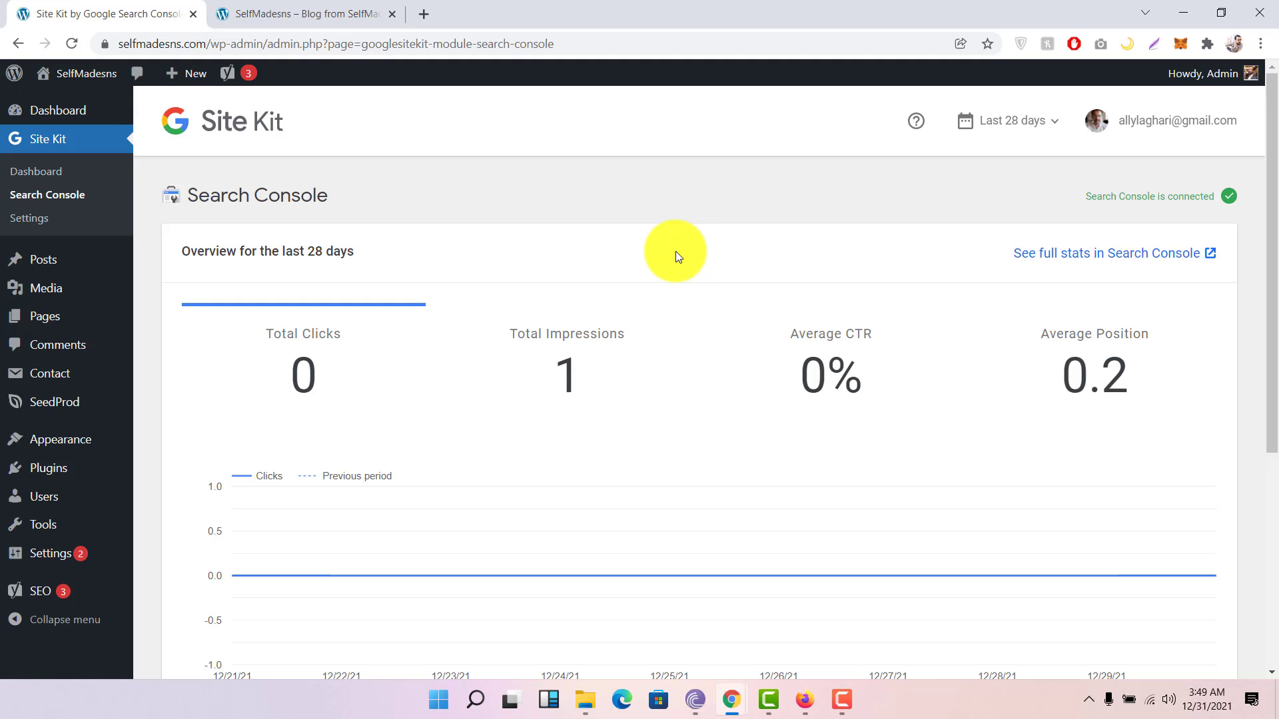
scroll(675, 251, "down", 5)
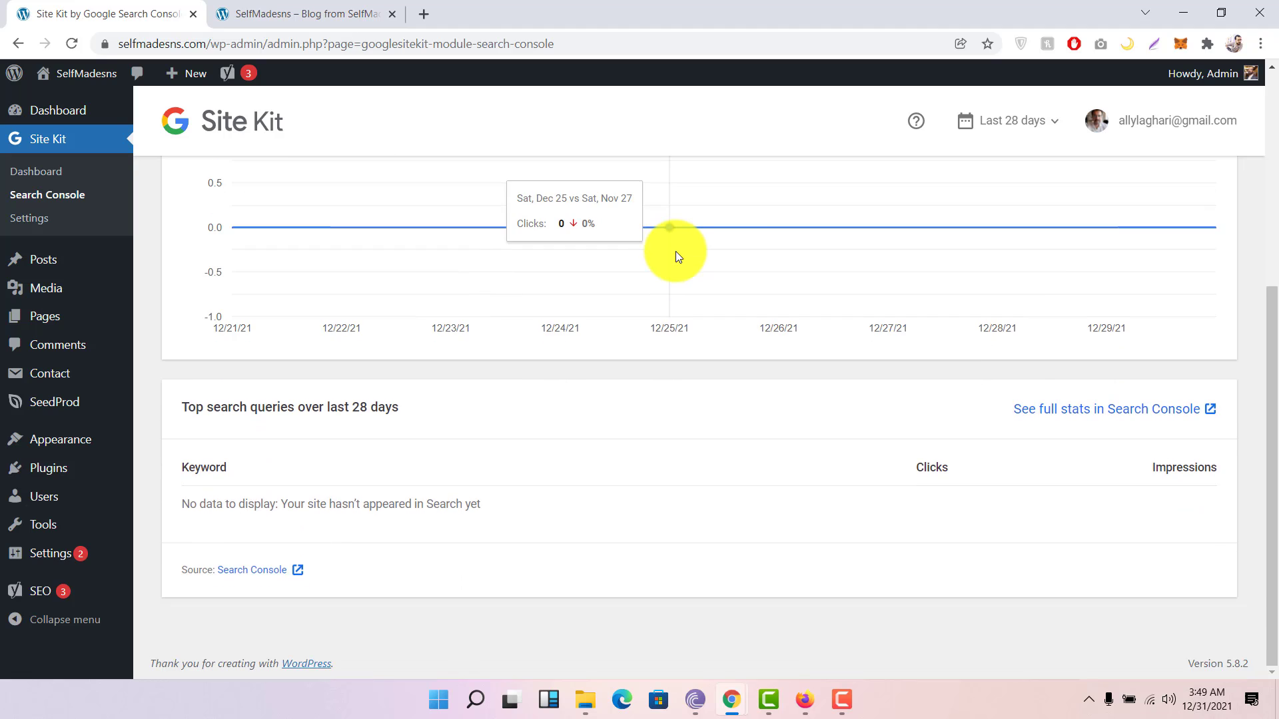
scroll(675, 250, "up", 6)
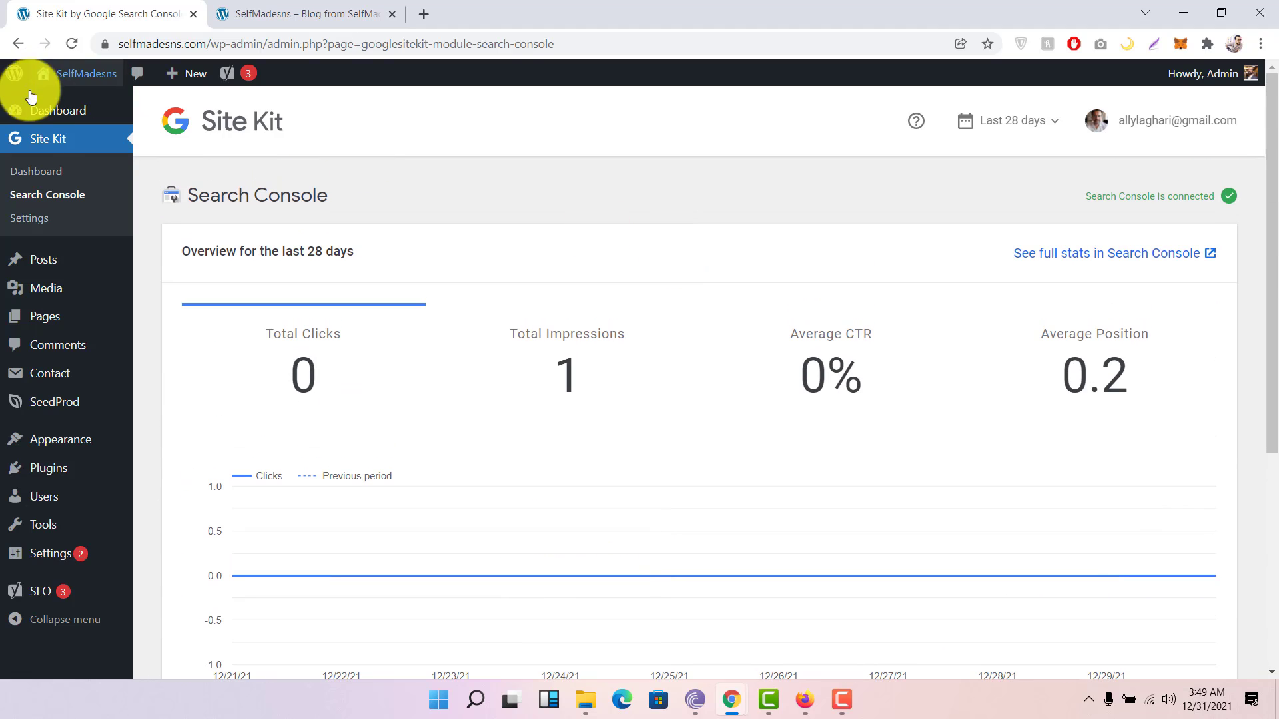
Step: Browse Site Kit's Connect More Services list: AdSense, Analytics, Optimize and Tag Manager
left_click(40, 222)
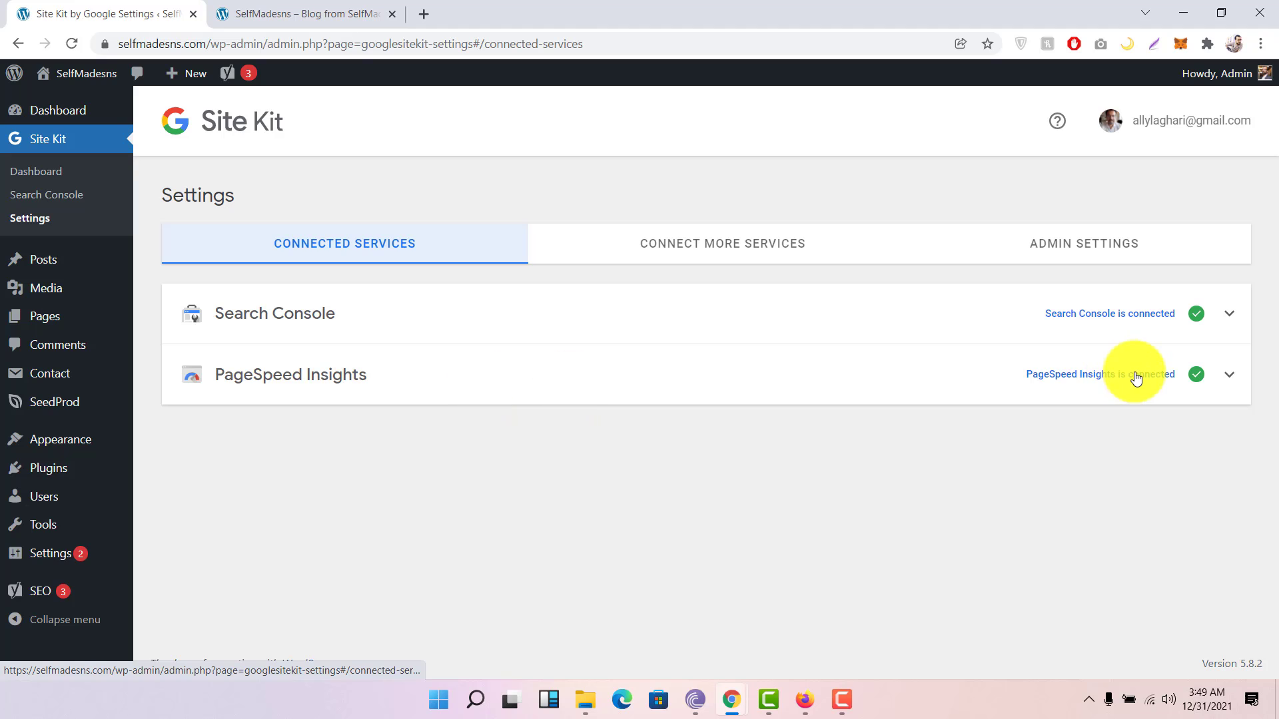
left_click(816, 248)
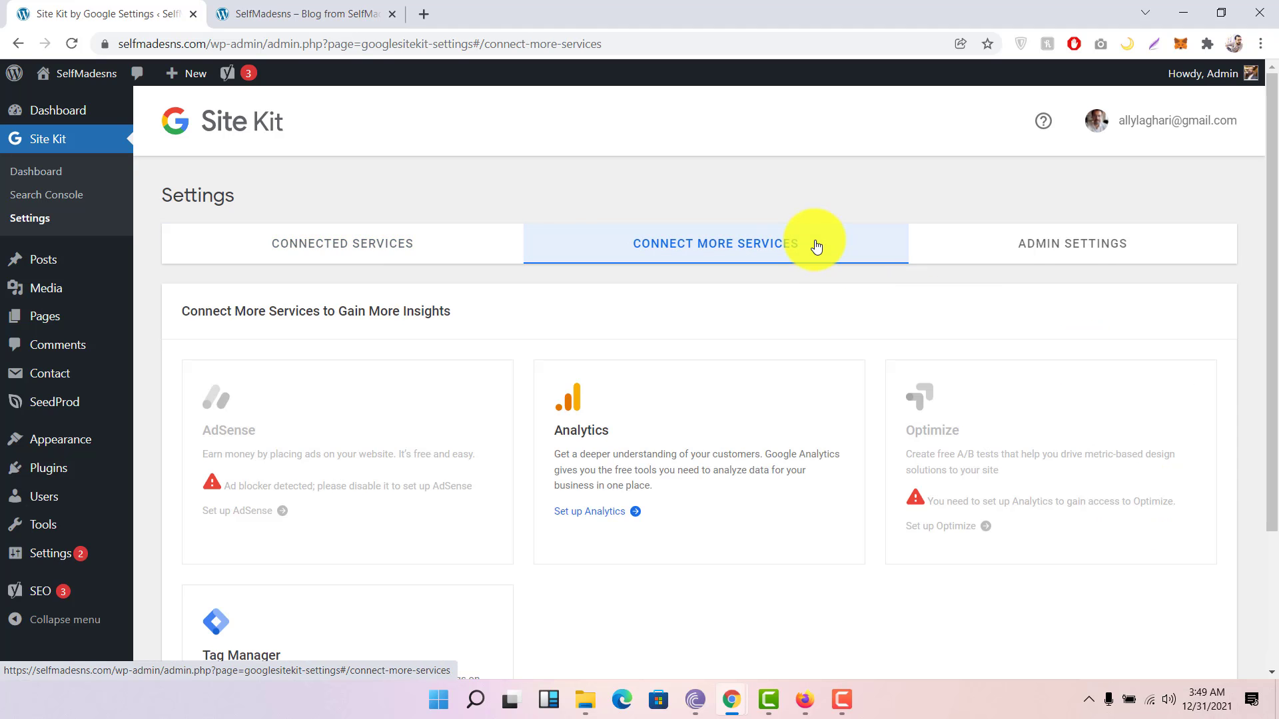
scroll(798, 333, "down", 2)
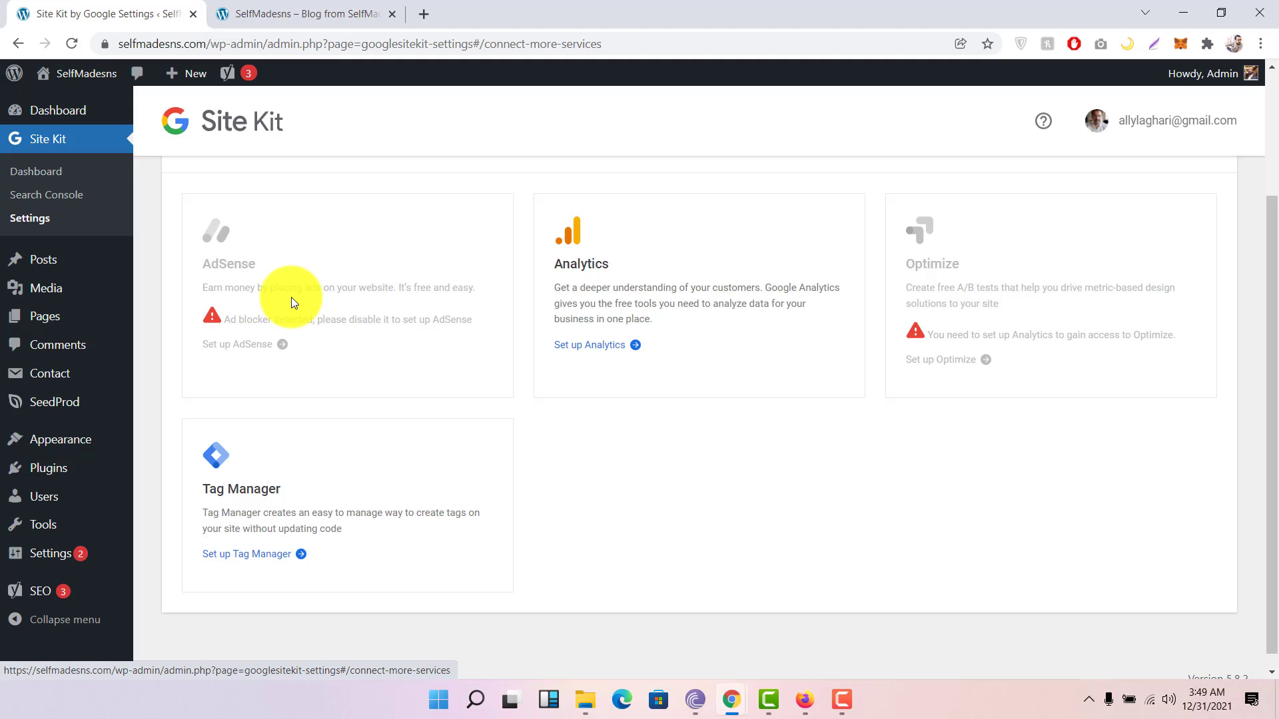
scroll(290, 302, "up", 2)
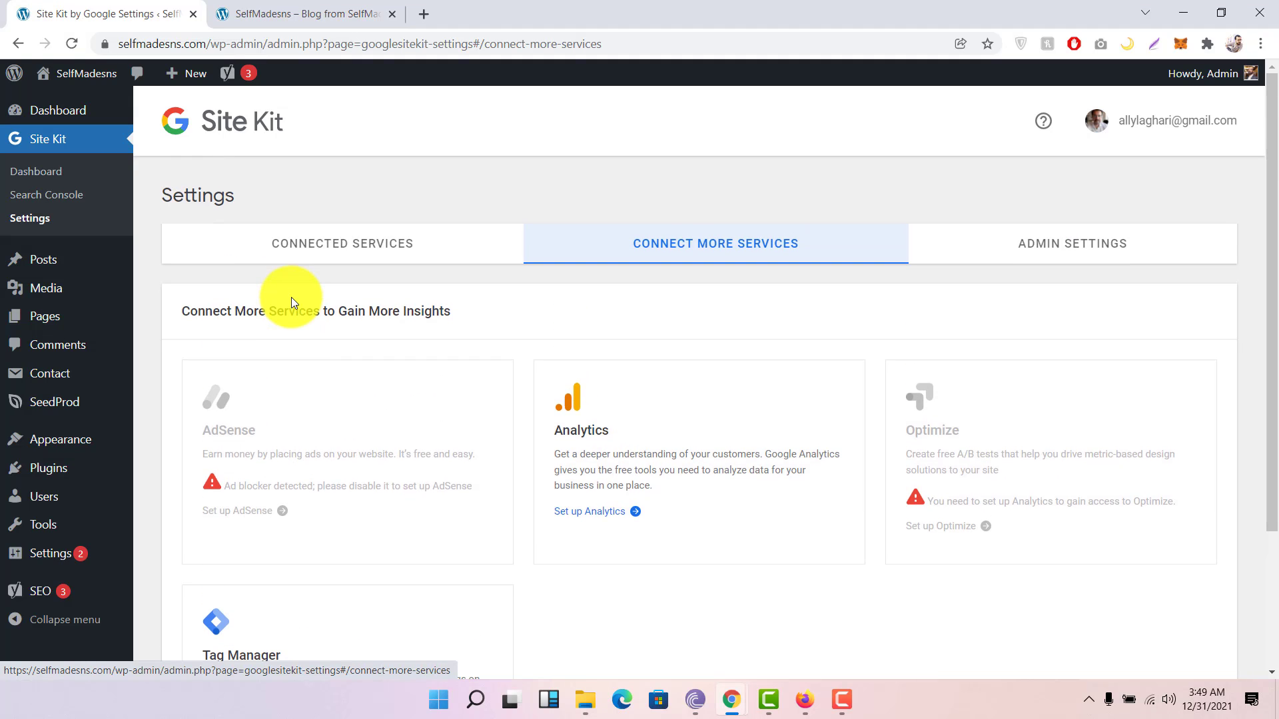
scroll(648, 424, "down", 2)
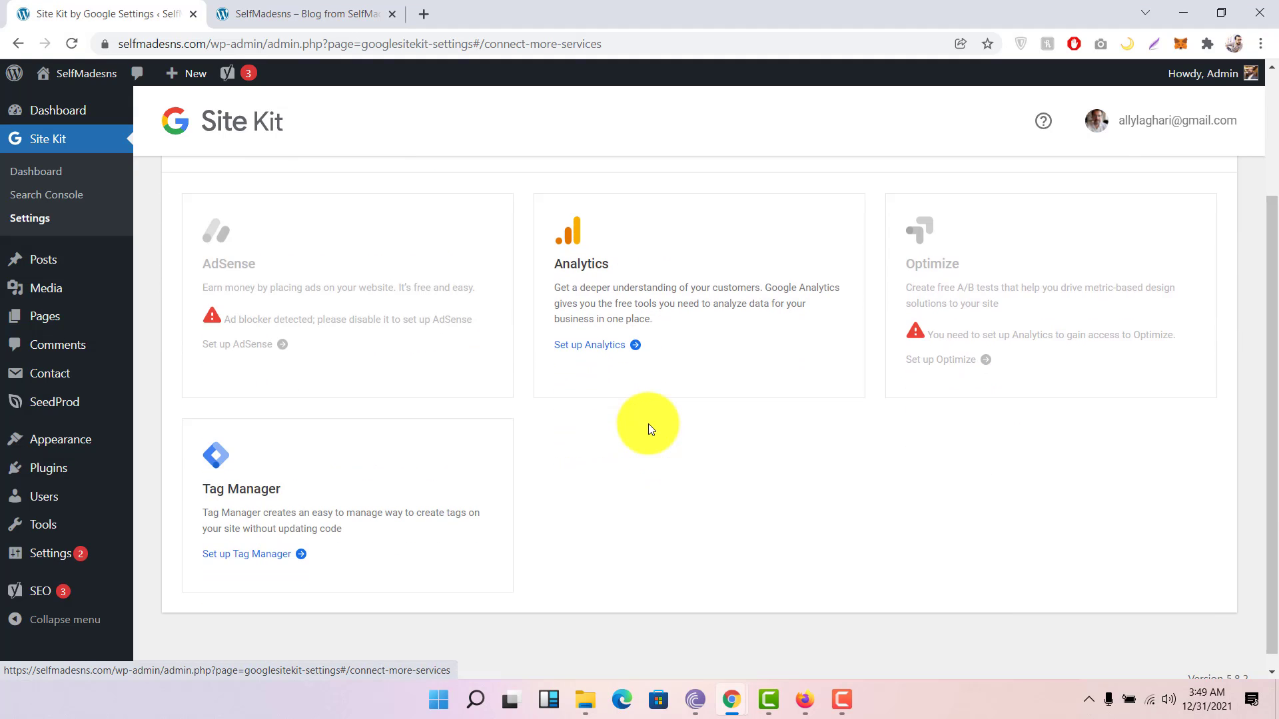
scroll(649, 424, "up", 2)
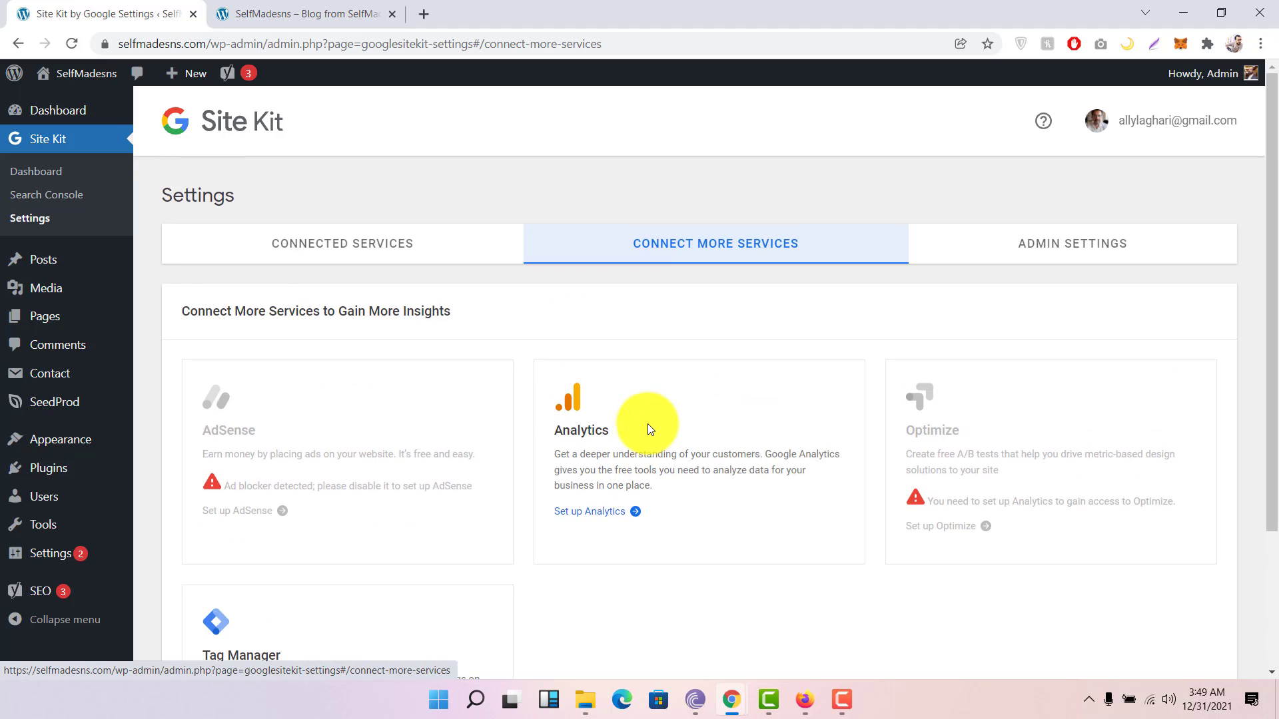
Step: Revisit the Site Kit dashboard showing 1 impression and 0 clicks
left_click(59, 178)
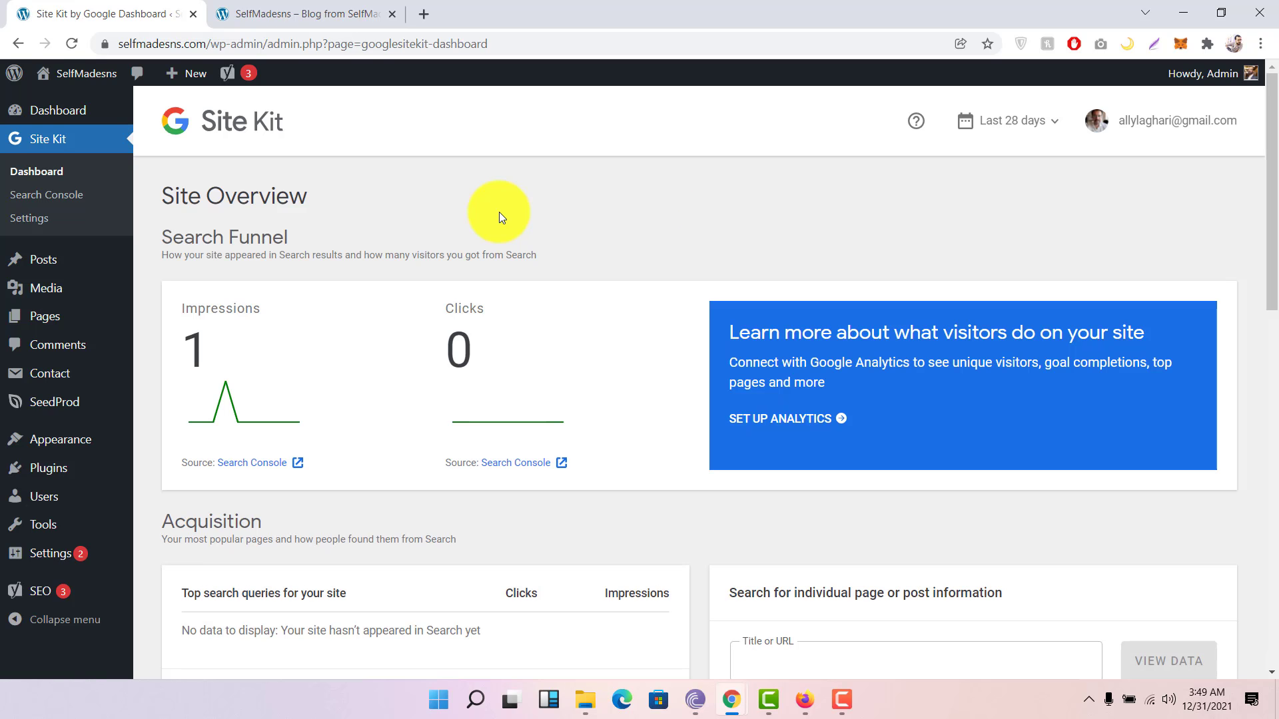
scroll(963, 197, "down", 5)
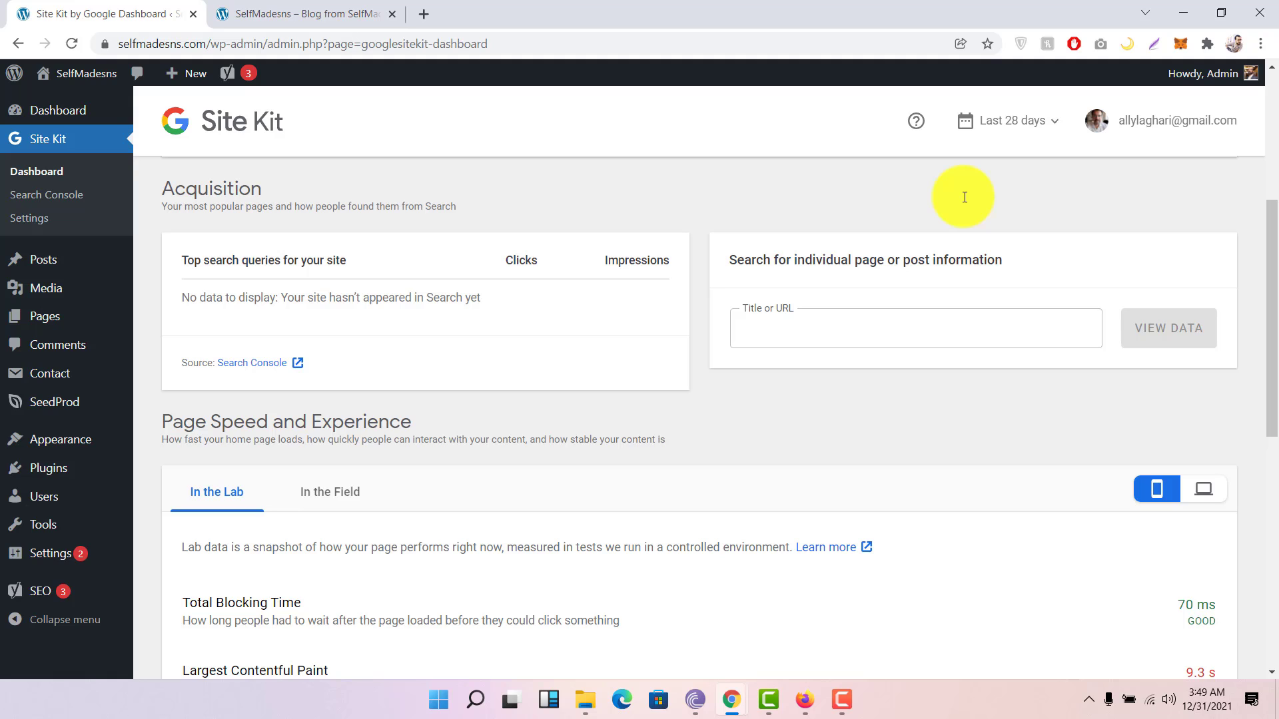
scroll(330, 346, "up", 5)
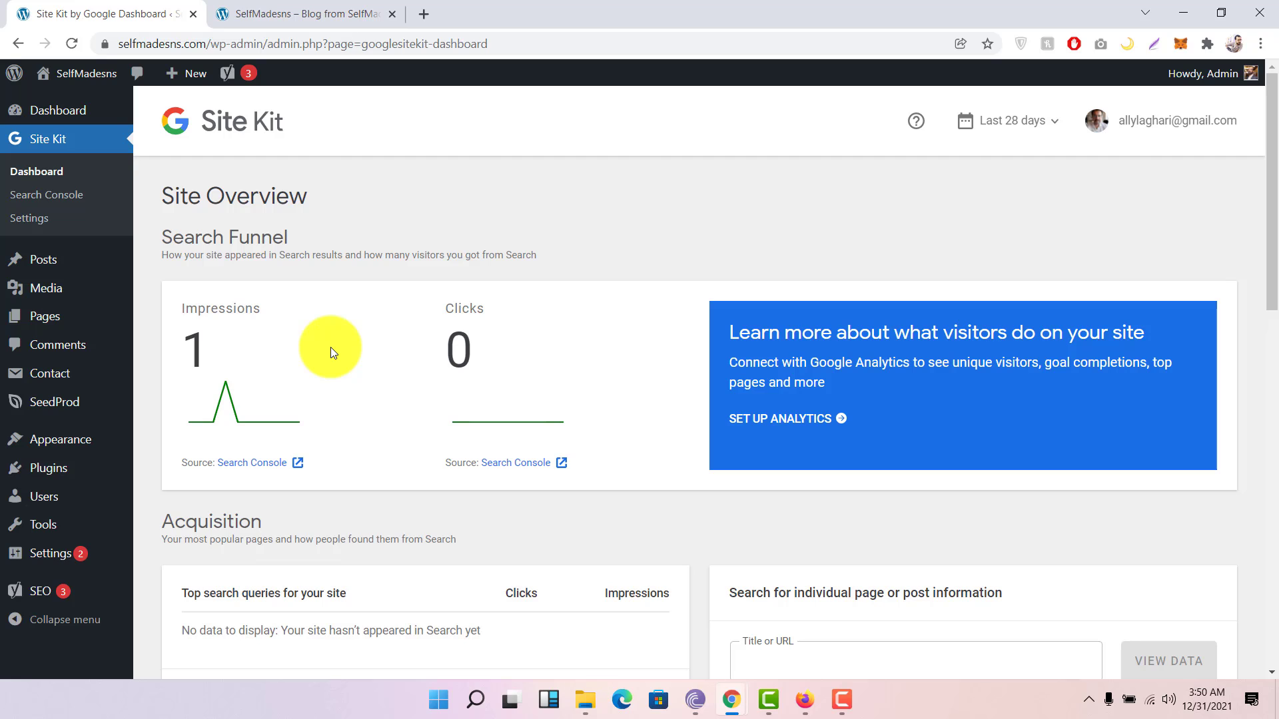
Step: Switch to the SelfMadesns tab and scroll through the live homepage
left_click(347, 13)
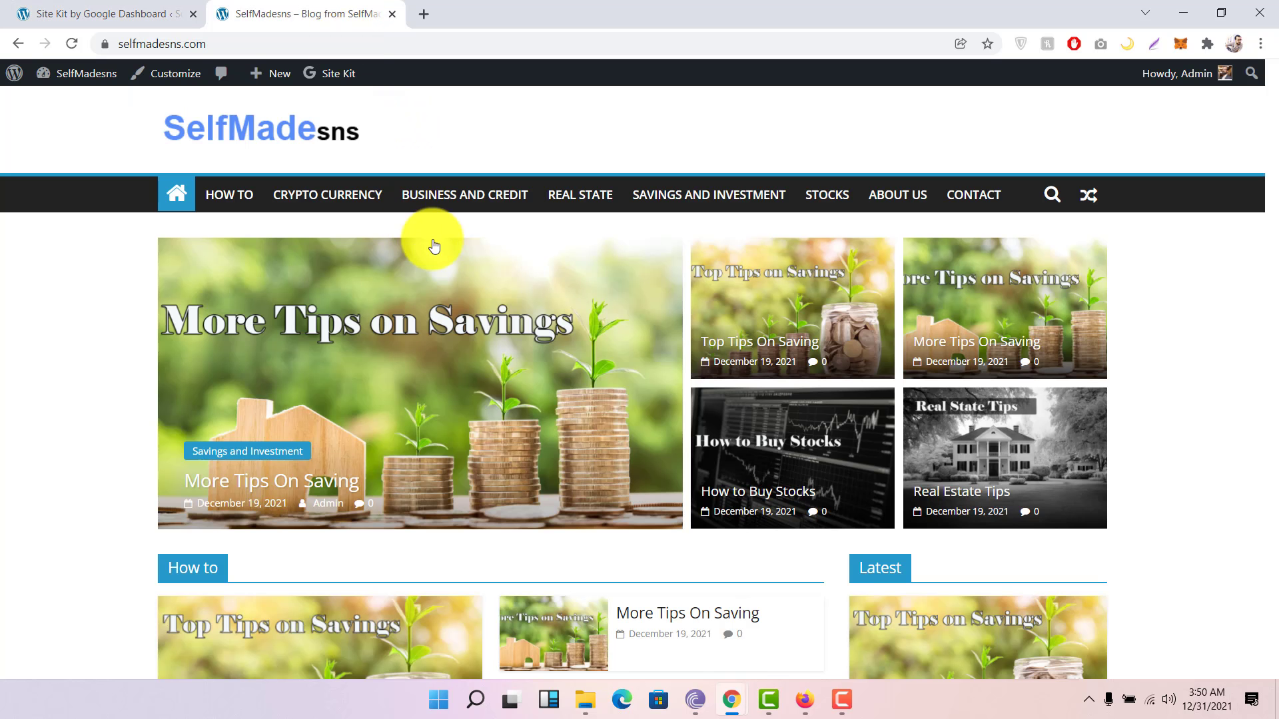
scroll(46, 333, "down", 5)
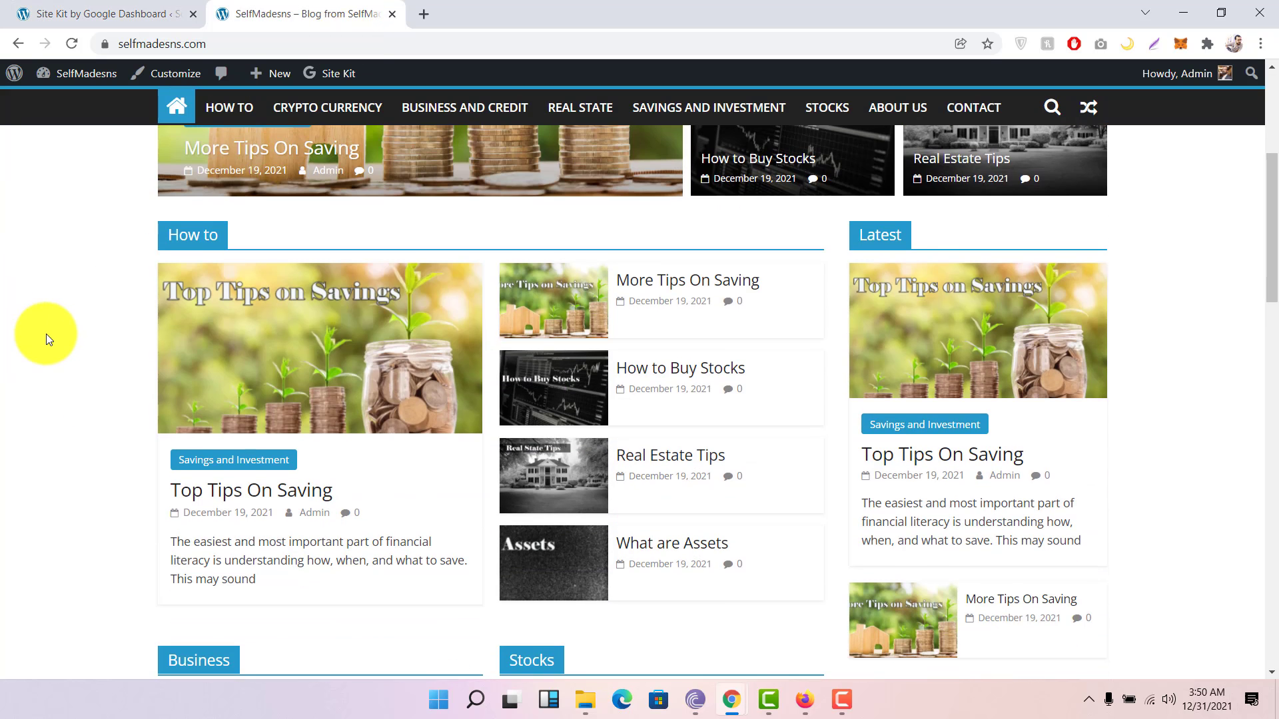
scroll(46, 333, "up", 5)
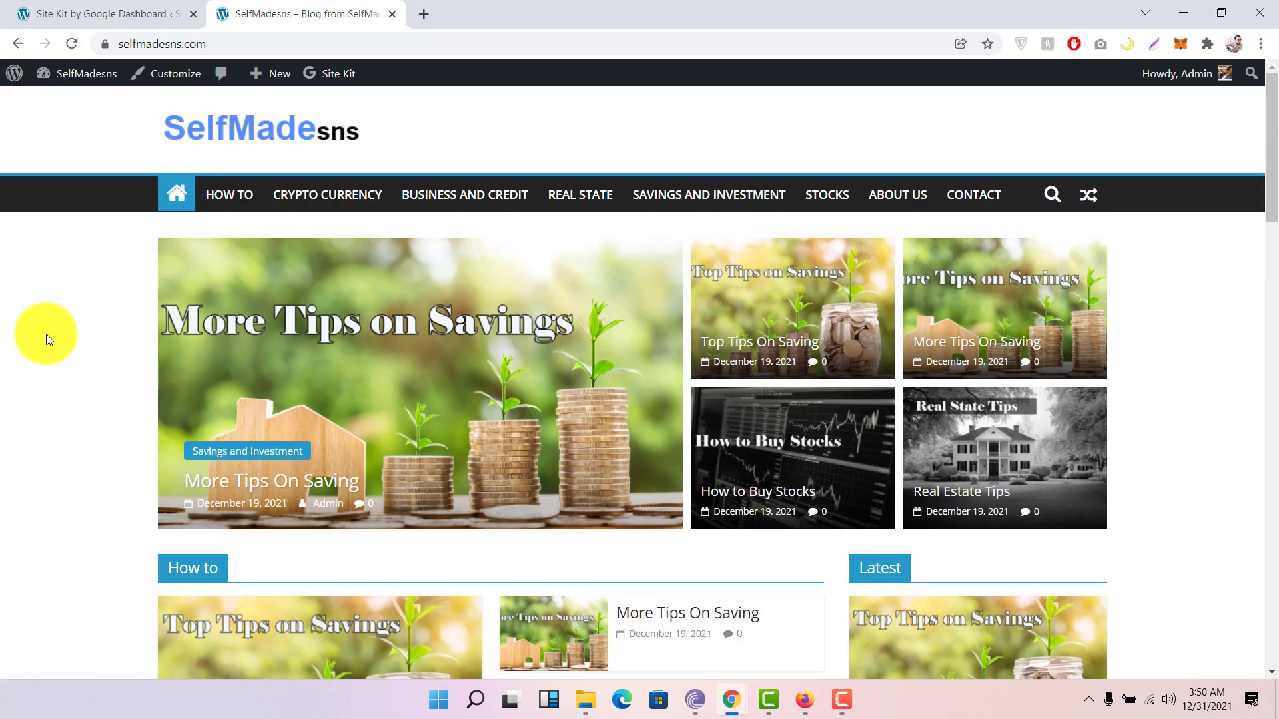